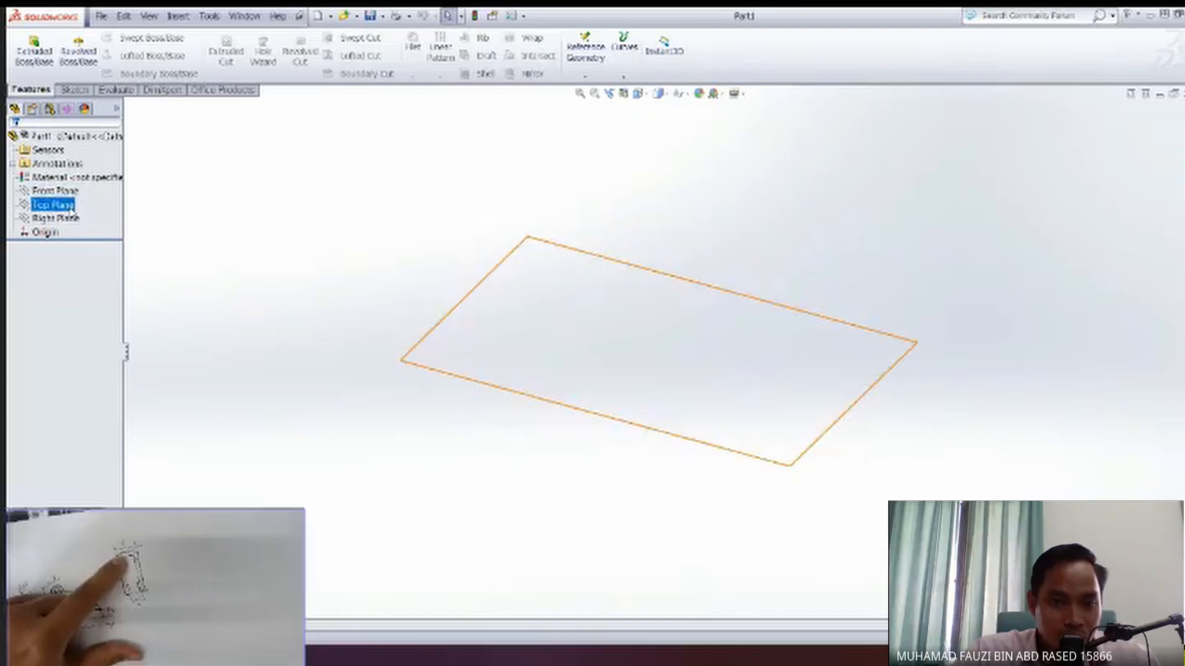
Start a new sketch on the Front Plane.
click(75, 191)
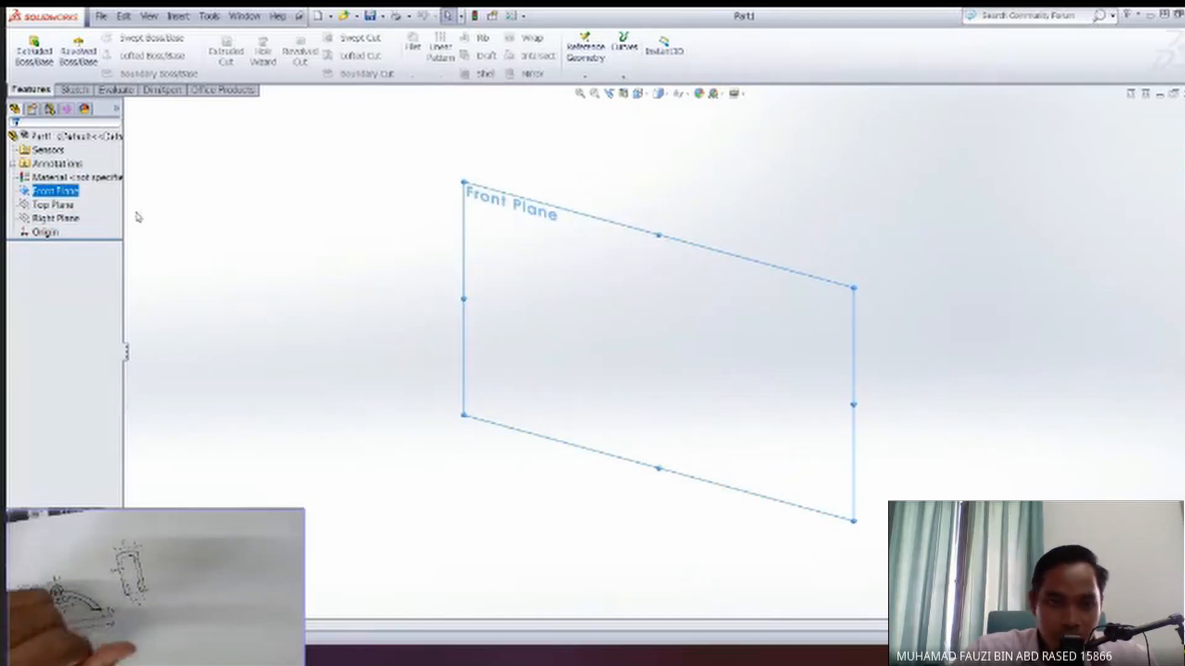
click(78, 179)
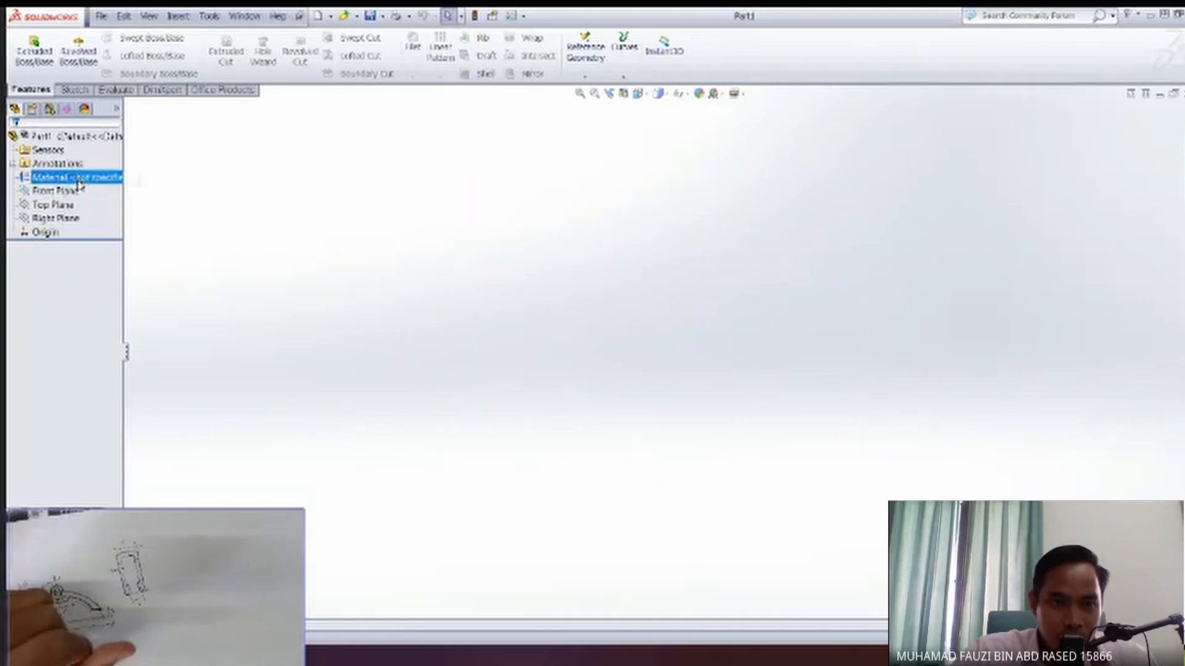
click(77, 189)
click(75, 175)
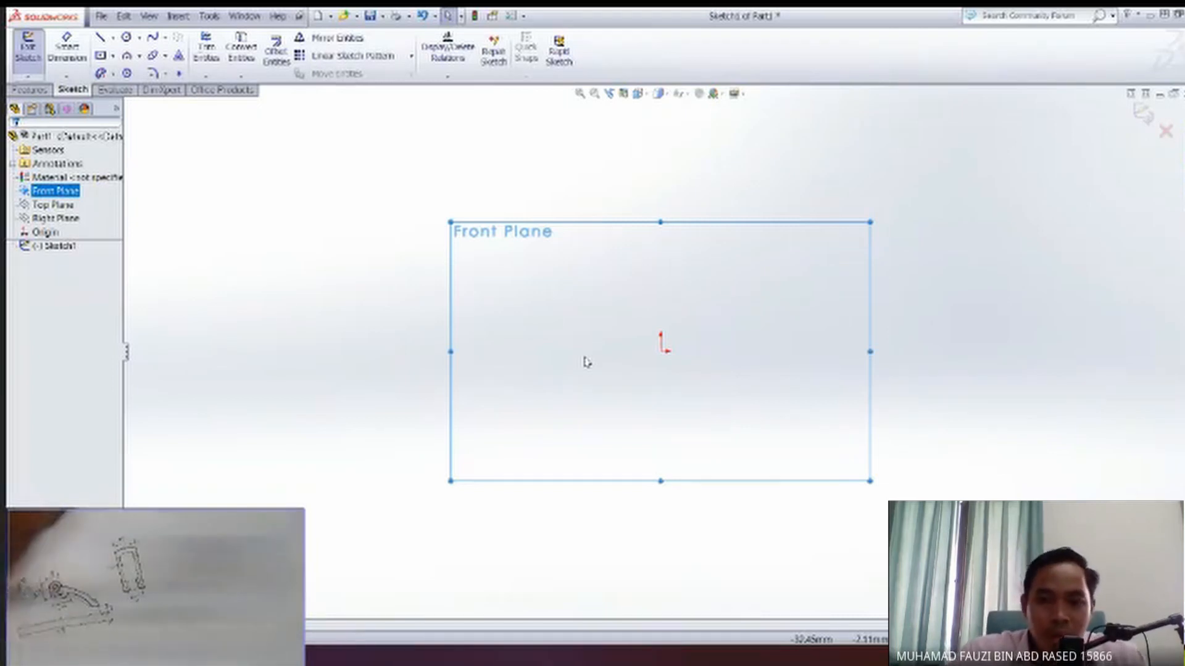
Draw a horizontal centerline about 122 mm long passing through the origin.
click(100, 37)
click(113, 37)
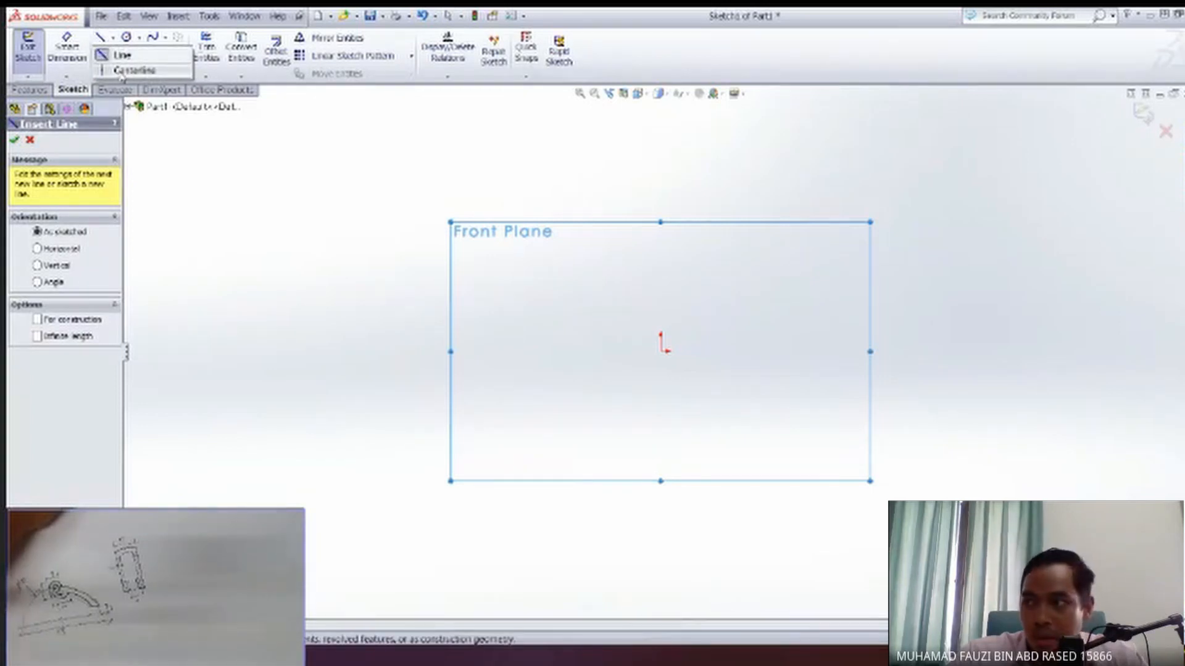
click(105, 55)
click(85, 58)
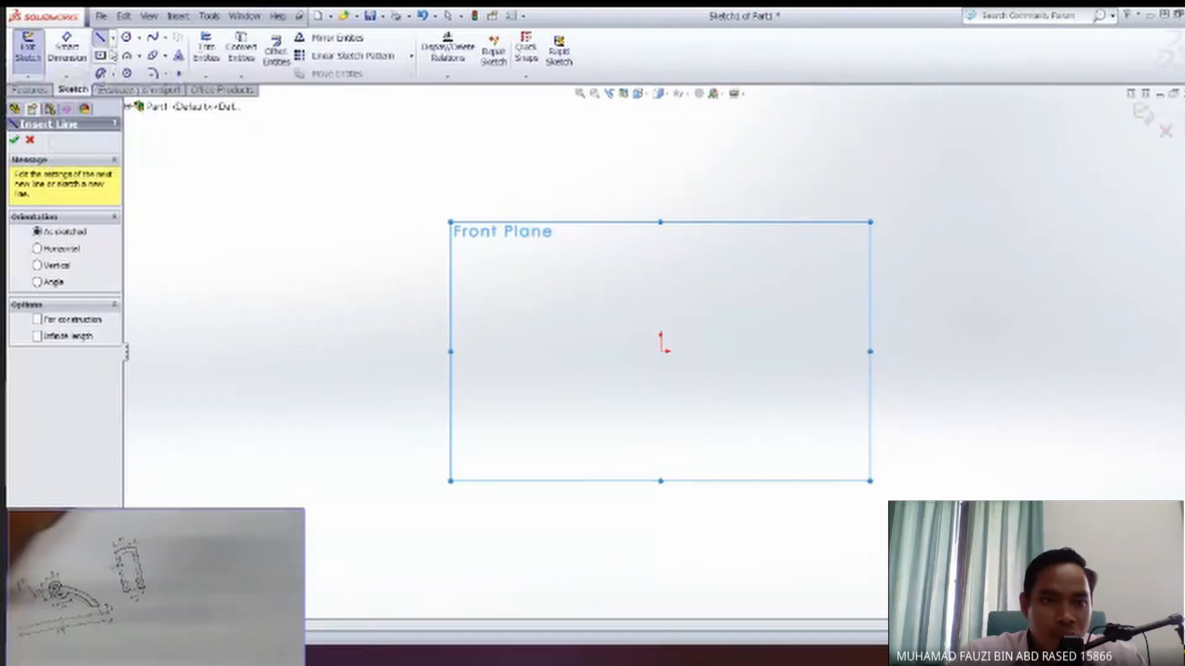
click(112, 38)
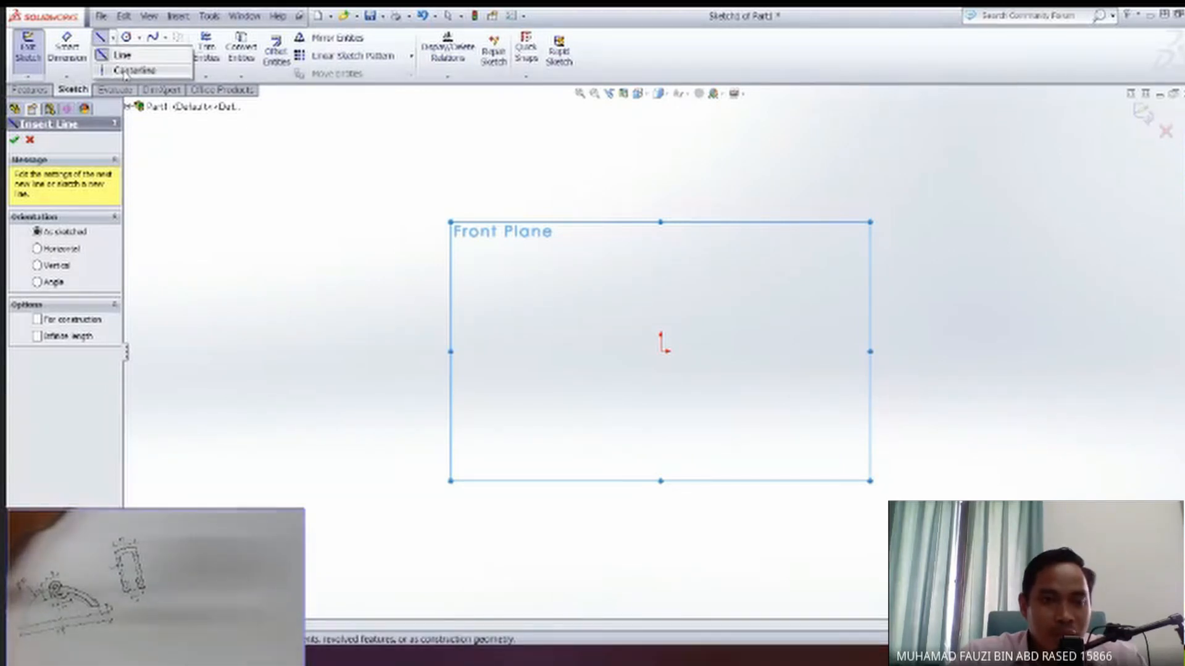
click(134, 71)
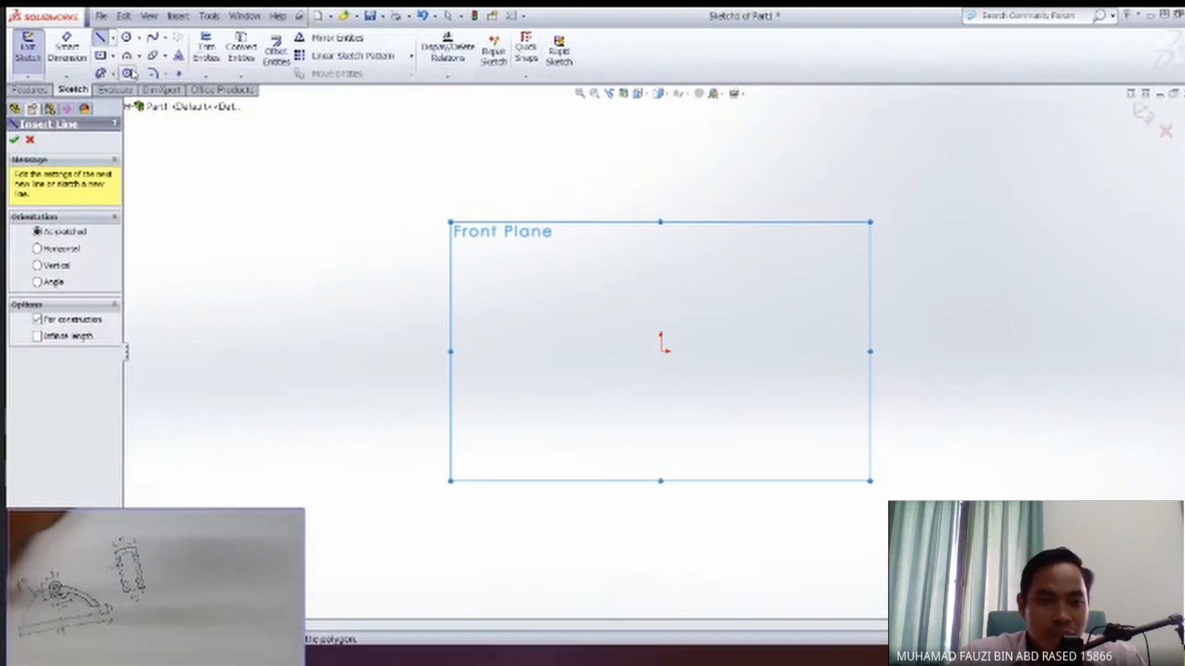
click(113, 38)
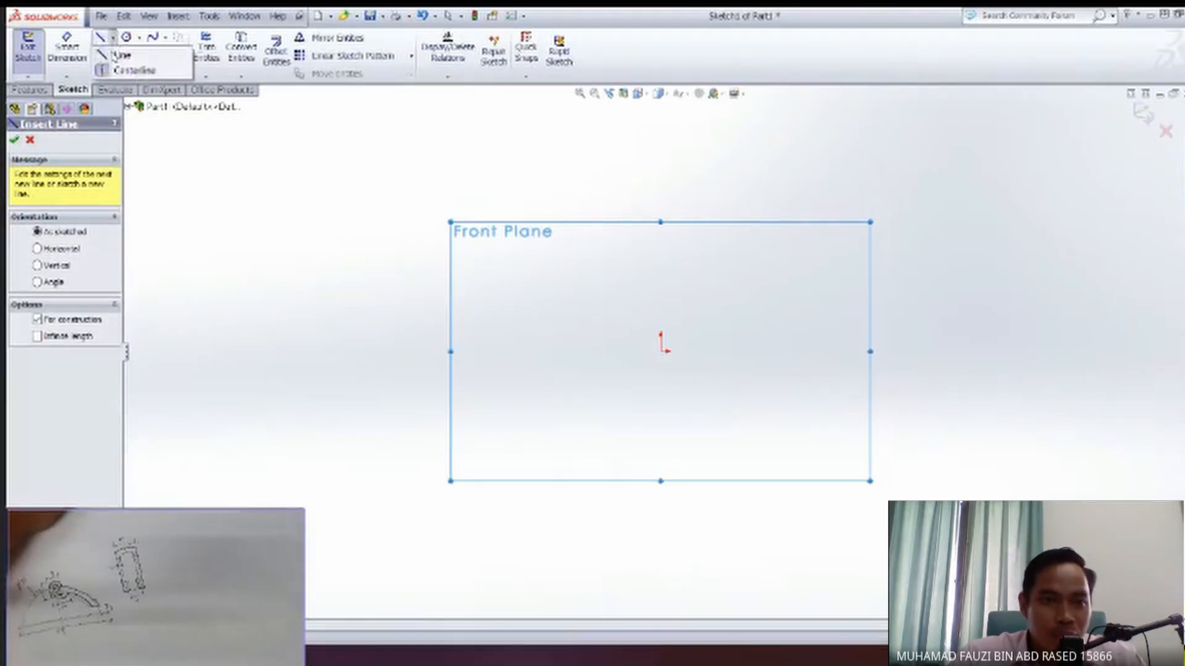
click(125, 72)
click(113, 38)
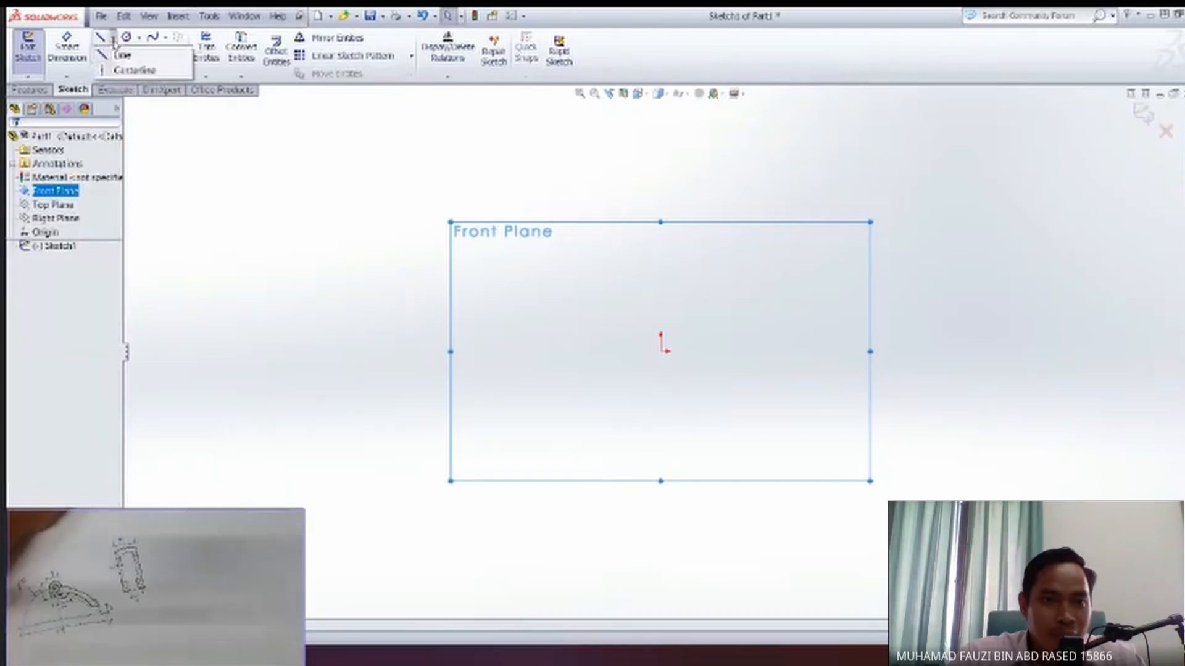
click(118, 57)
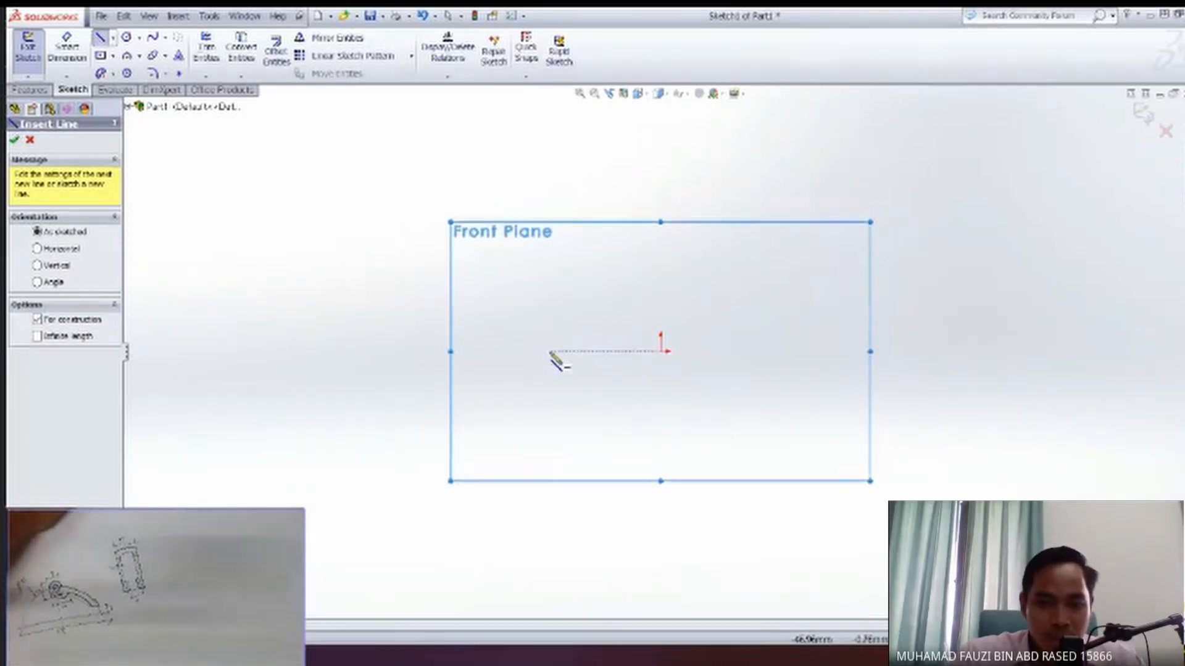
click(542, 352)
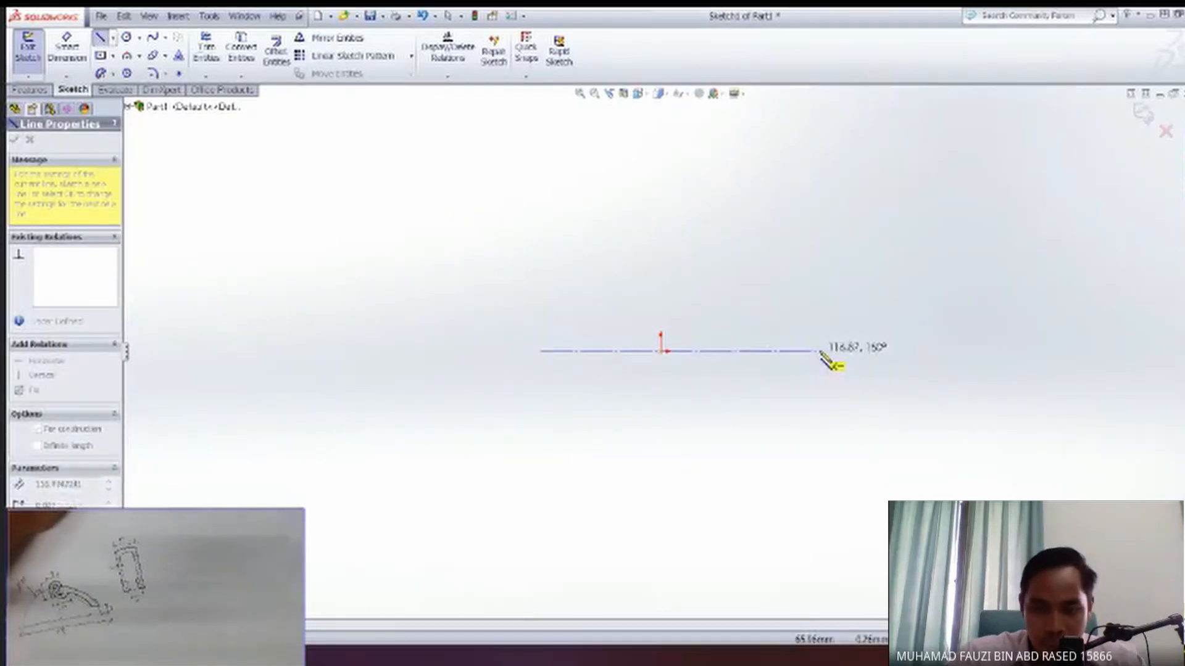
click(827, 351)
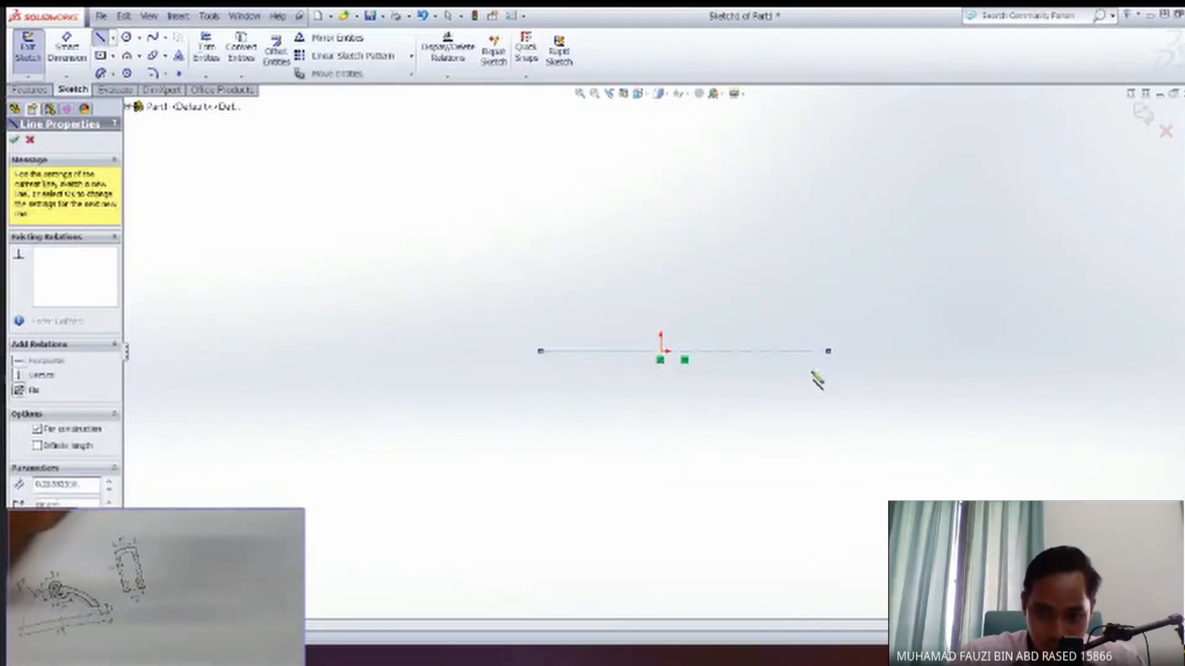
key(Escape)
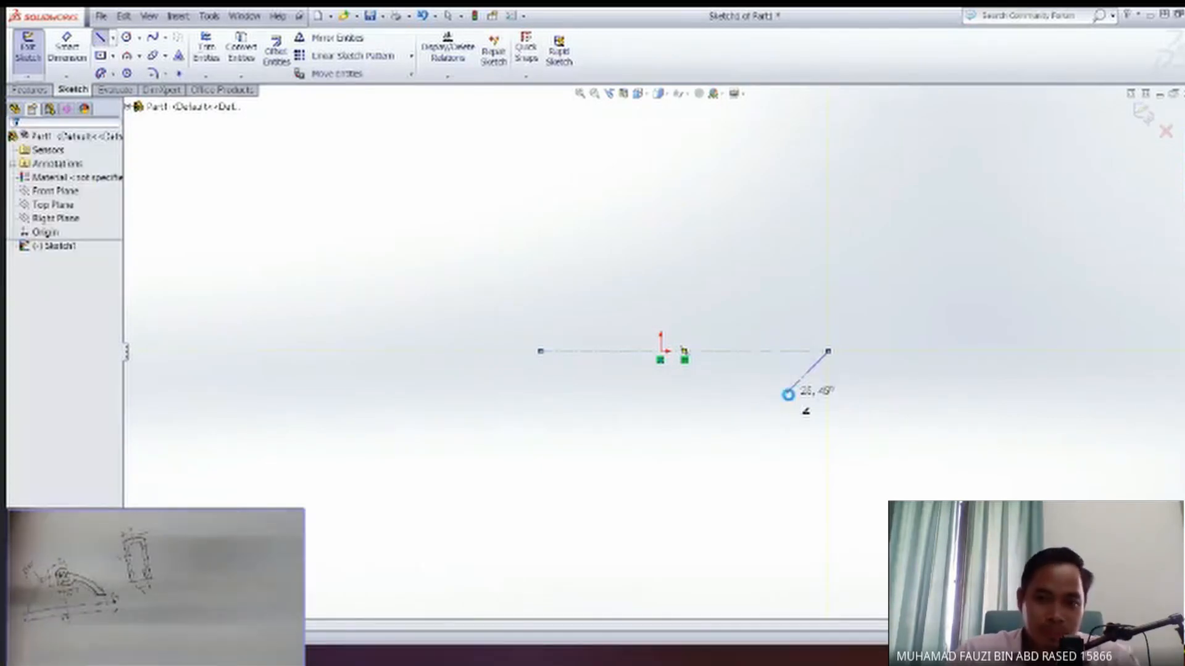
Draw a vertical centerline upward from the origin.
scroll(732, 373, up, 1)
scroll(710, 368, down, 3)
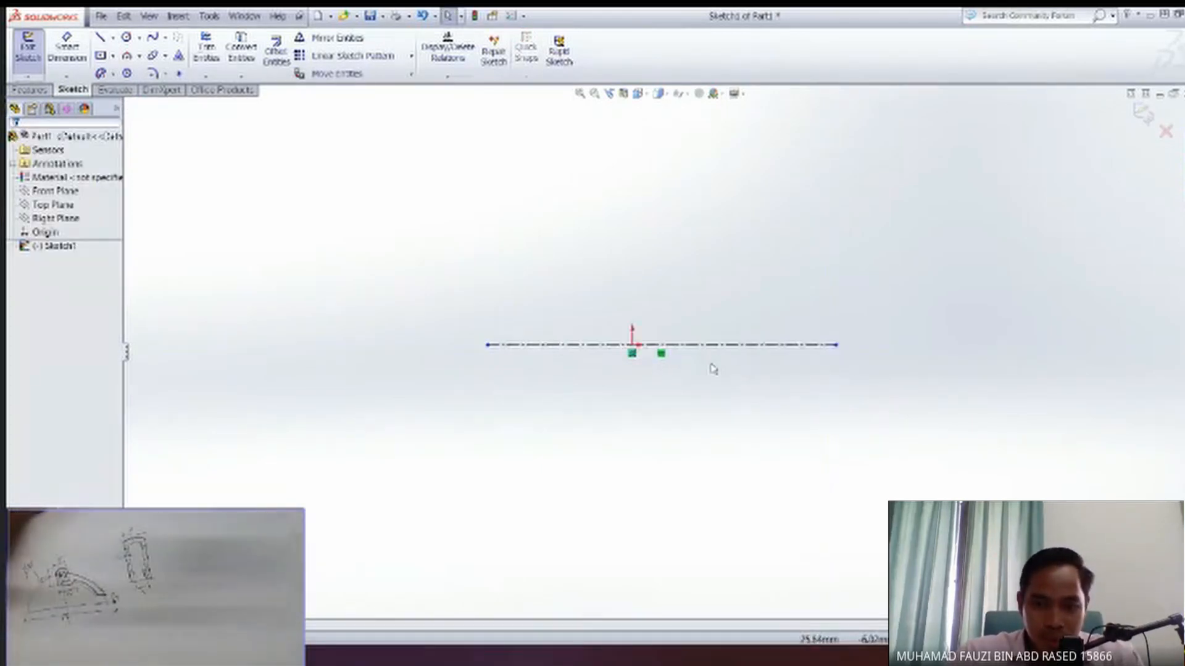
ctrl+middle_drag(673, 388, 652, 425)
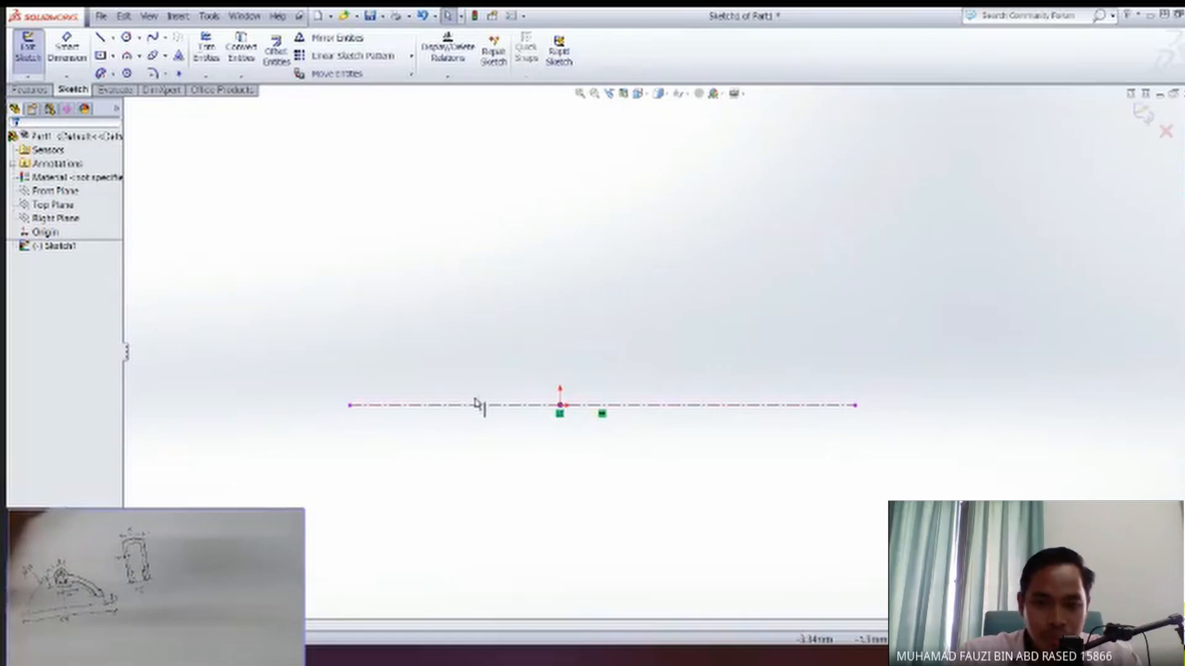
click(72, 137)
click(208, 189)
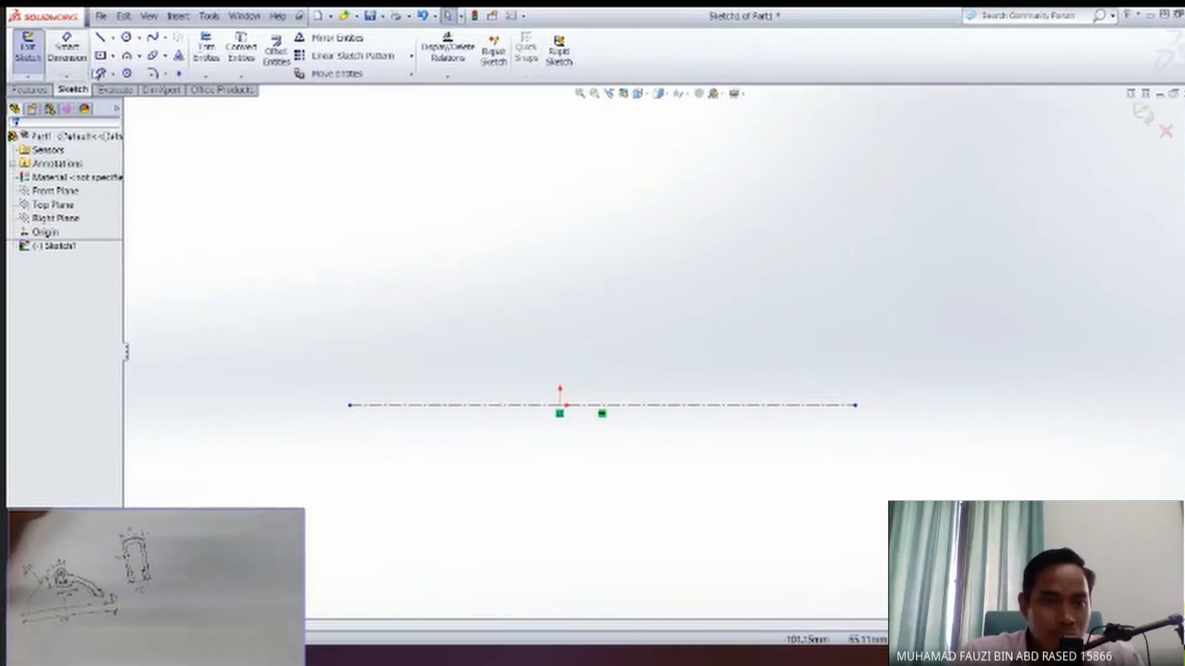
click(100, 38)
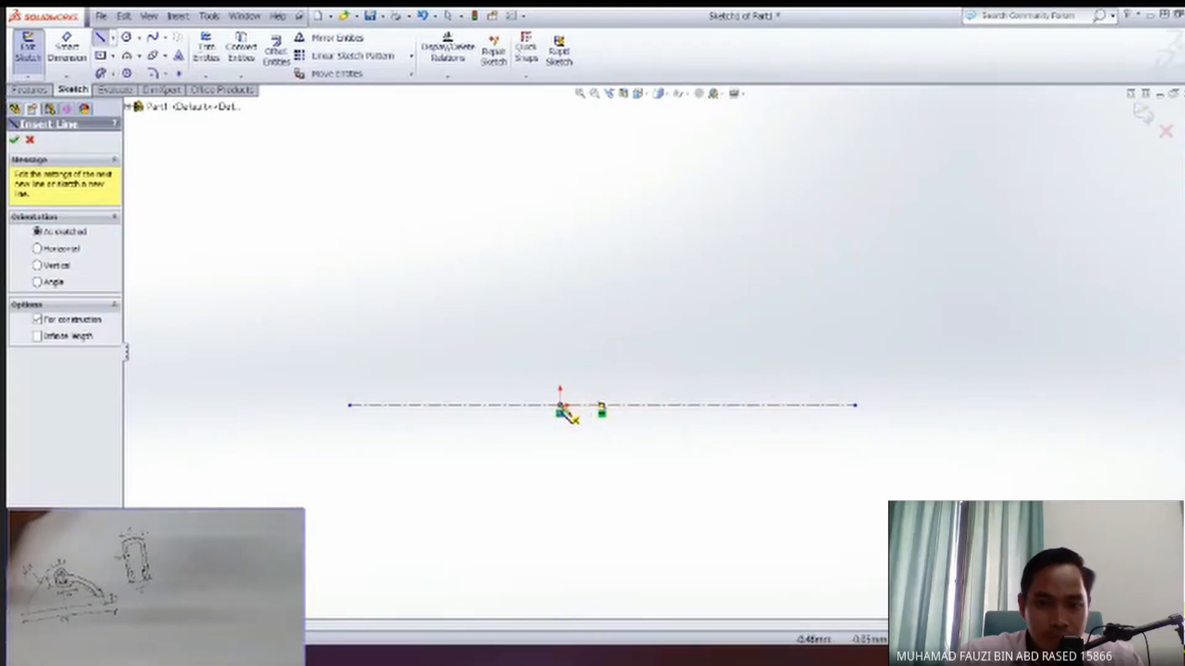
click(560, 406)
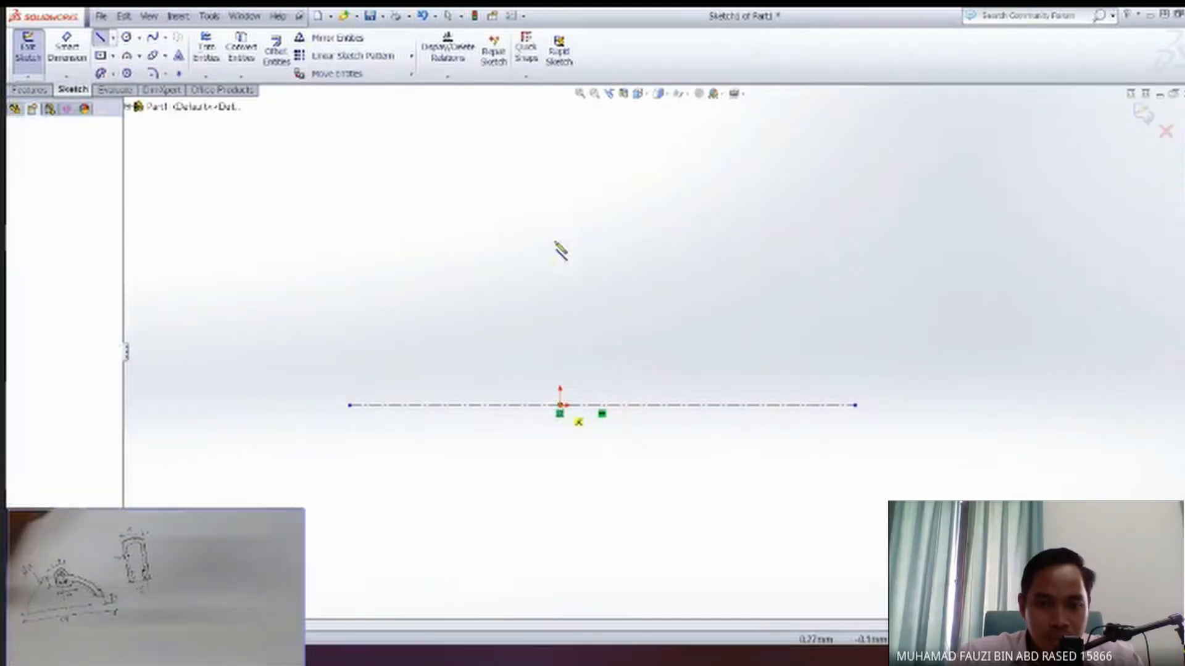
click(560, 143)
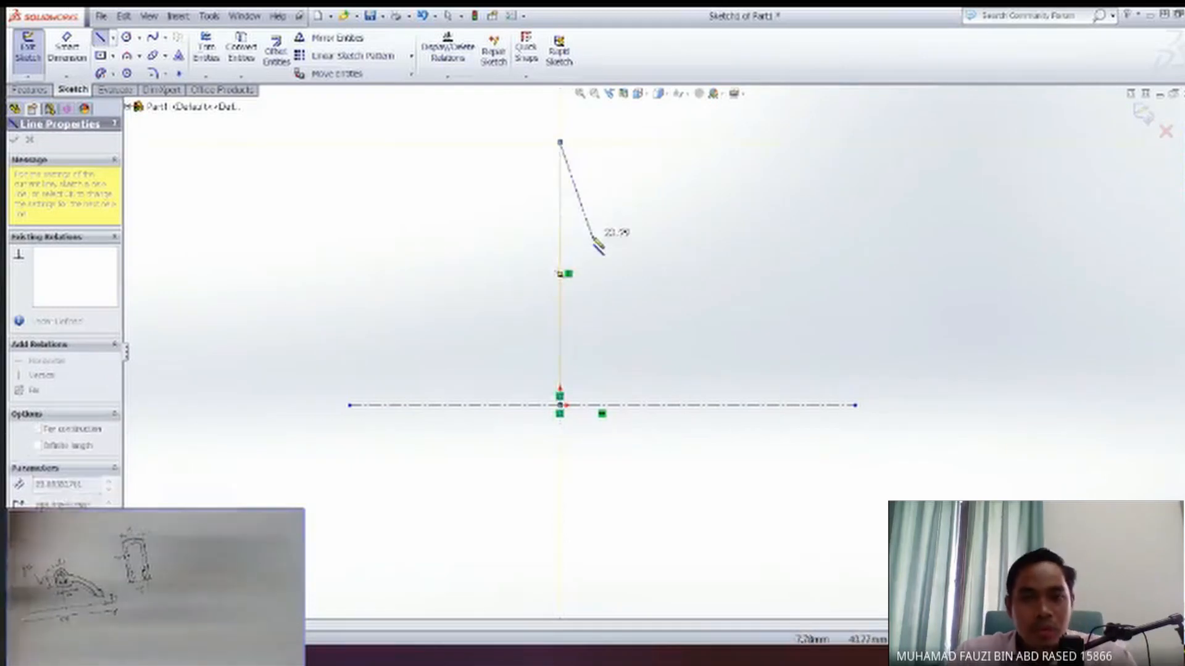
key(Escape)
Draw a circle centred on the origin and set its radius to 55/2 mm.
ctrl+middle_drag(544, 347, 517, 386)
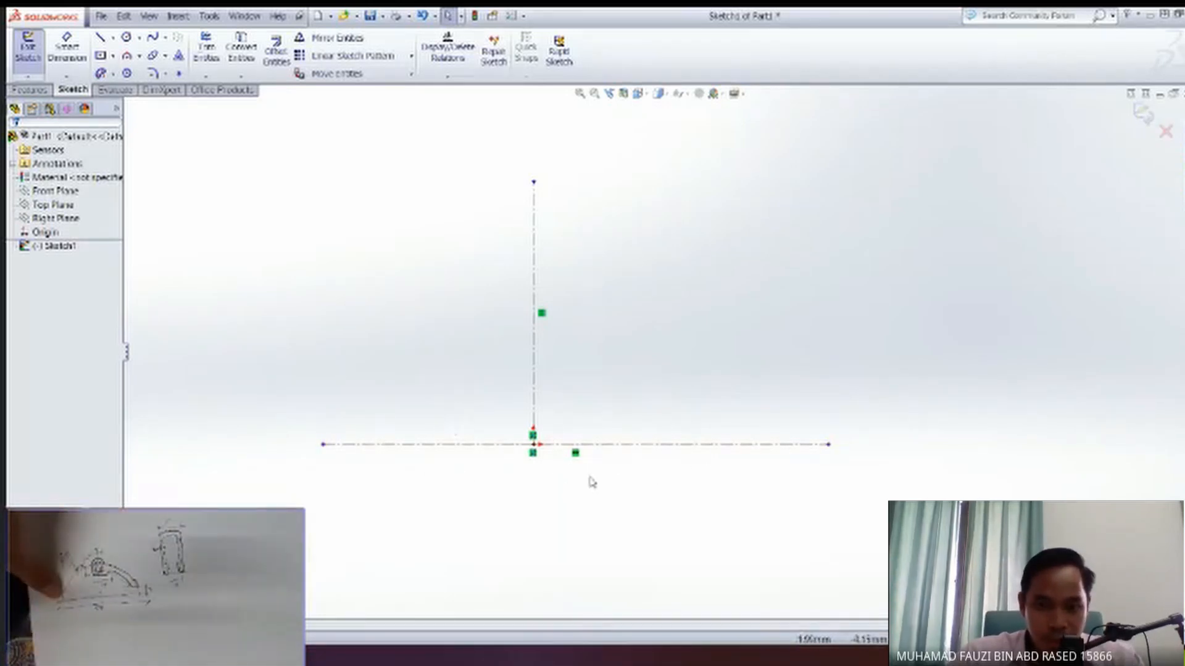
click(125, 37)
click(534, 444)
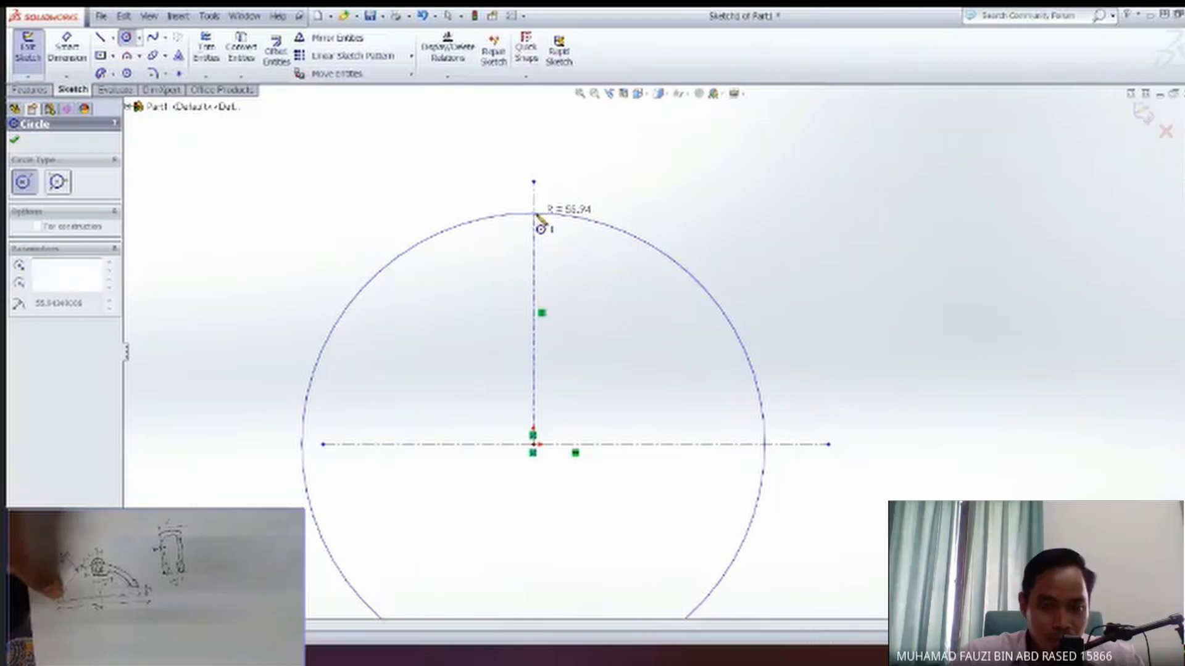
click(534, 214)
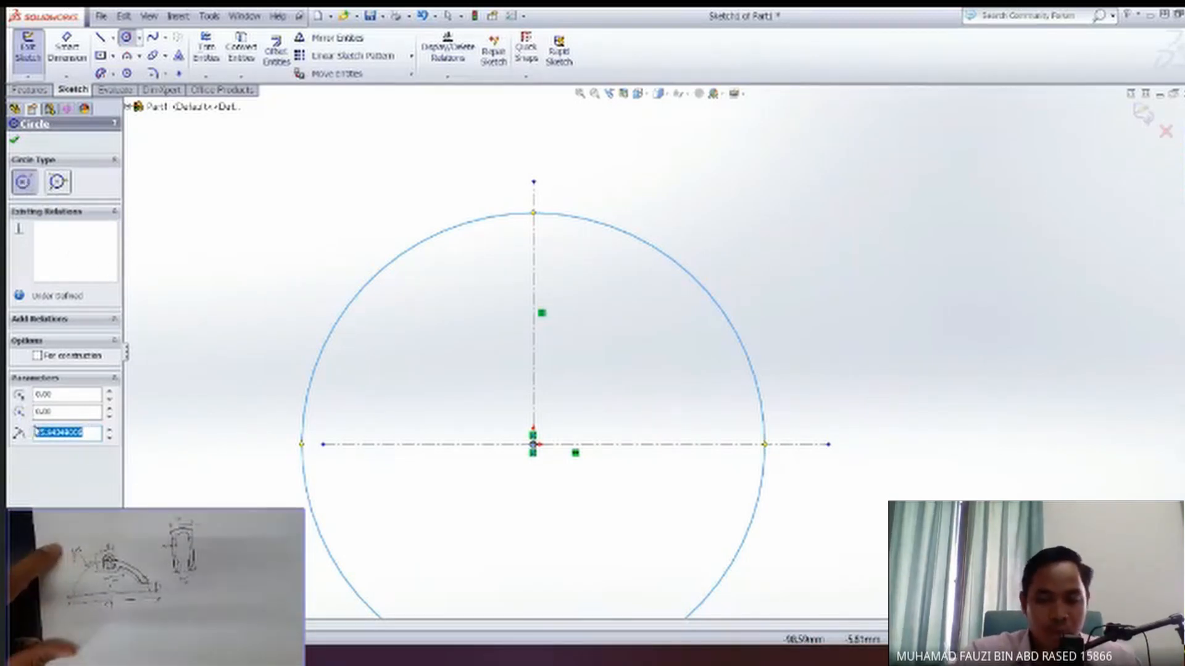
text(55/2)
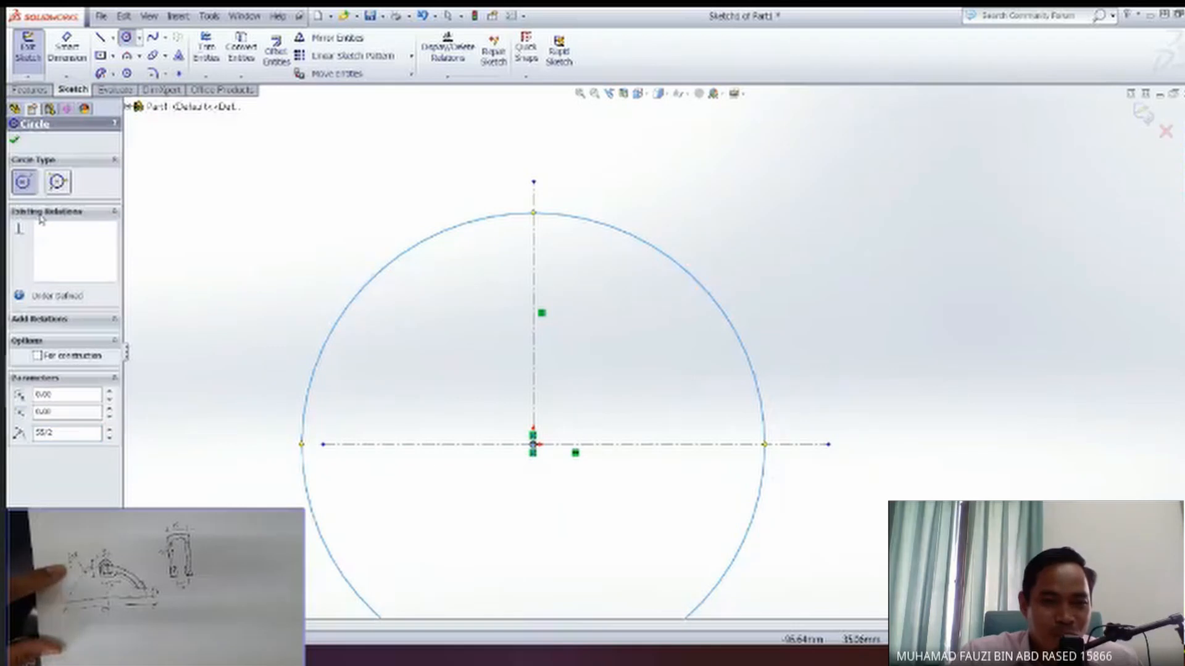
click(15, 140)
scroll(595, 464, down, 2)
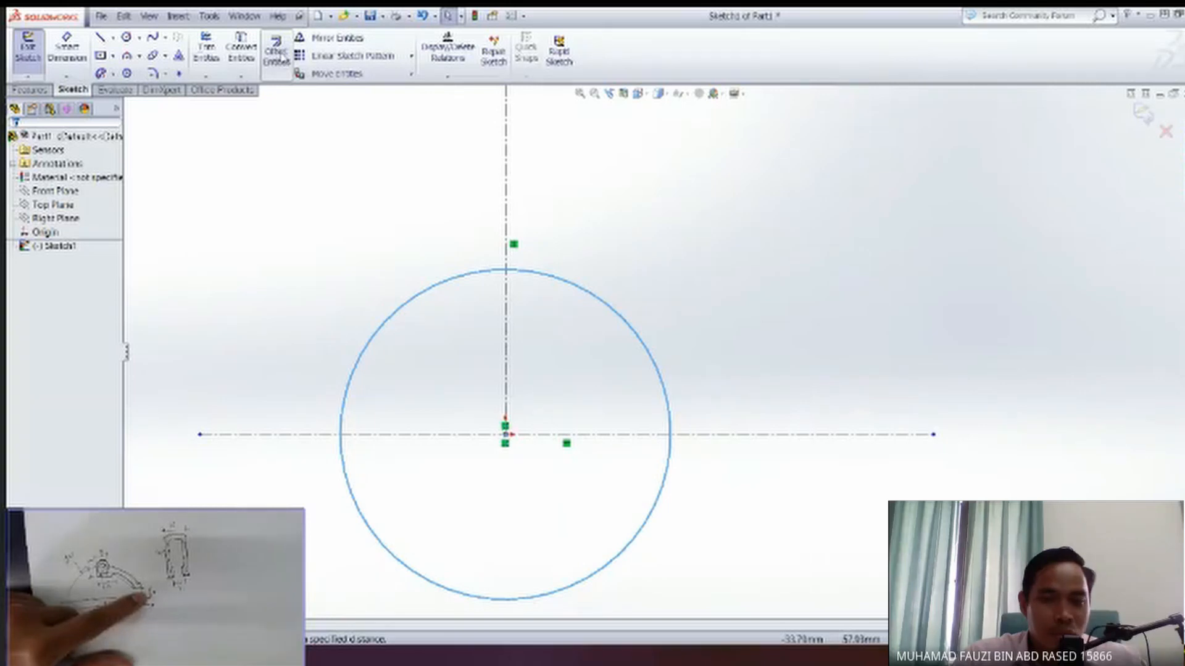
click(282, 57)
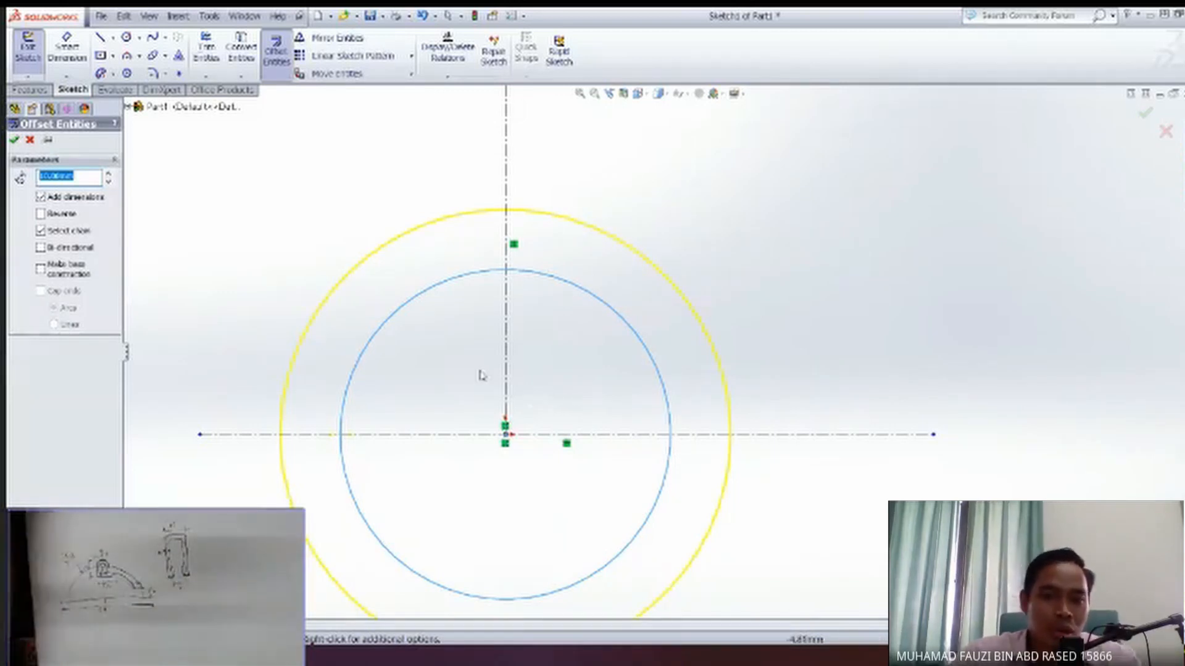
key(Escape)
key(Escape)
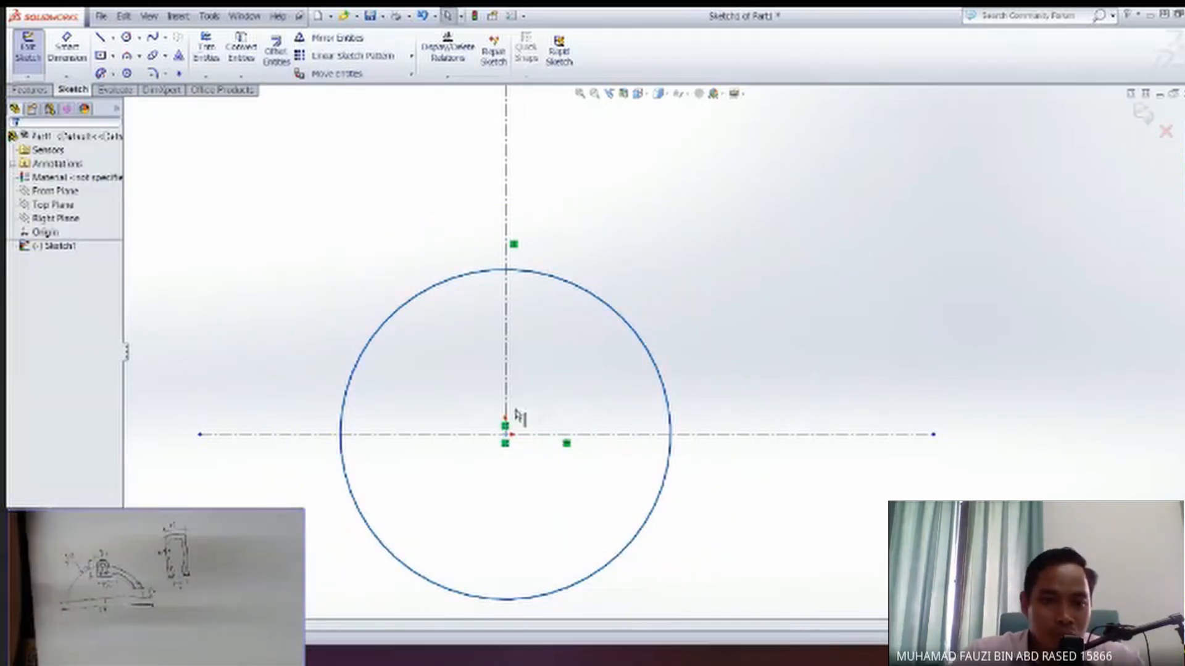
click(537, 438)
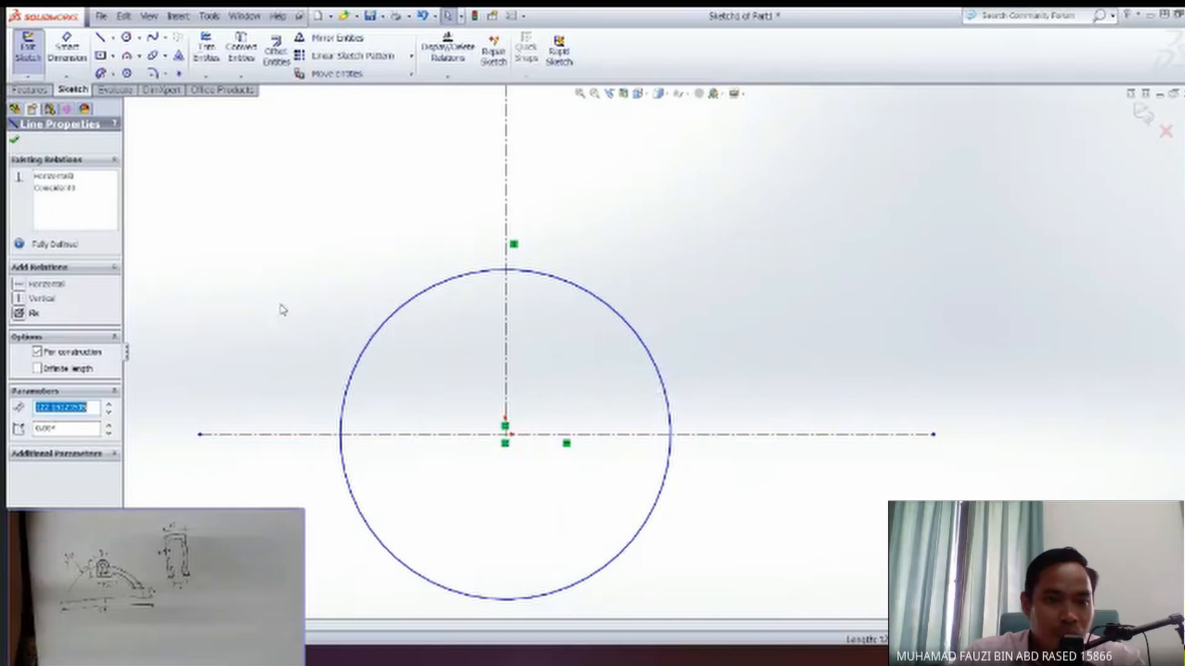
key(Escape)
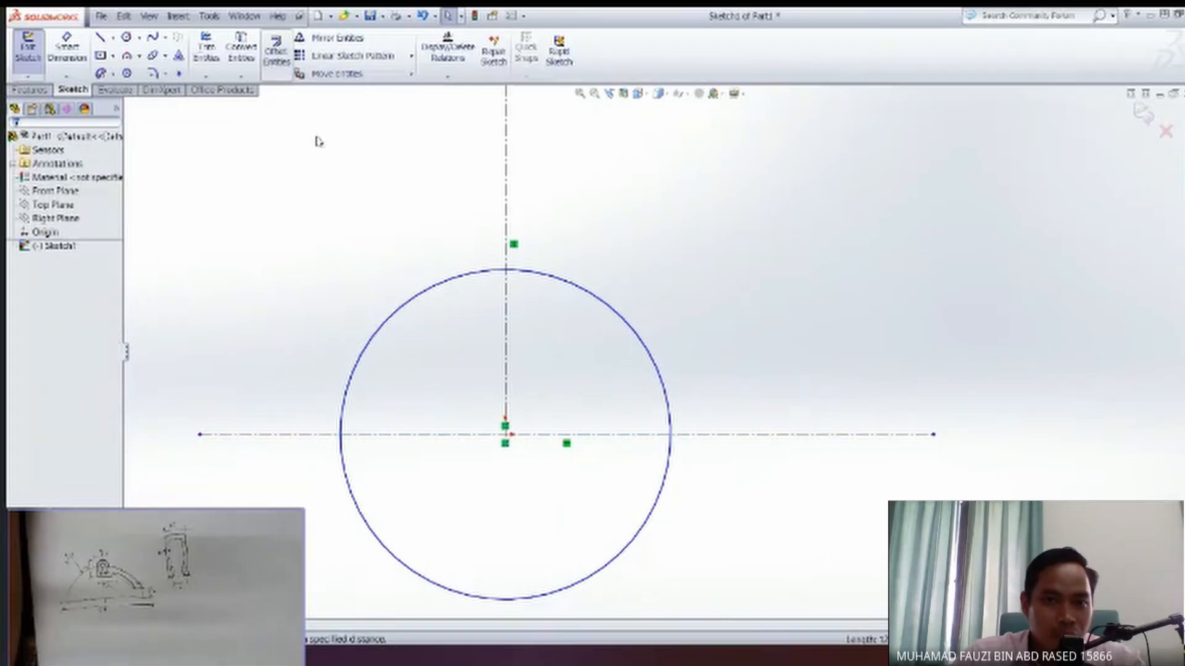
Offset the horizontal centerline 7 mm upward as a solid line, reversing the offset direction.
click(441, 435)
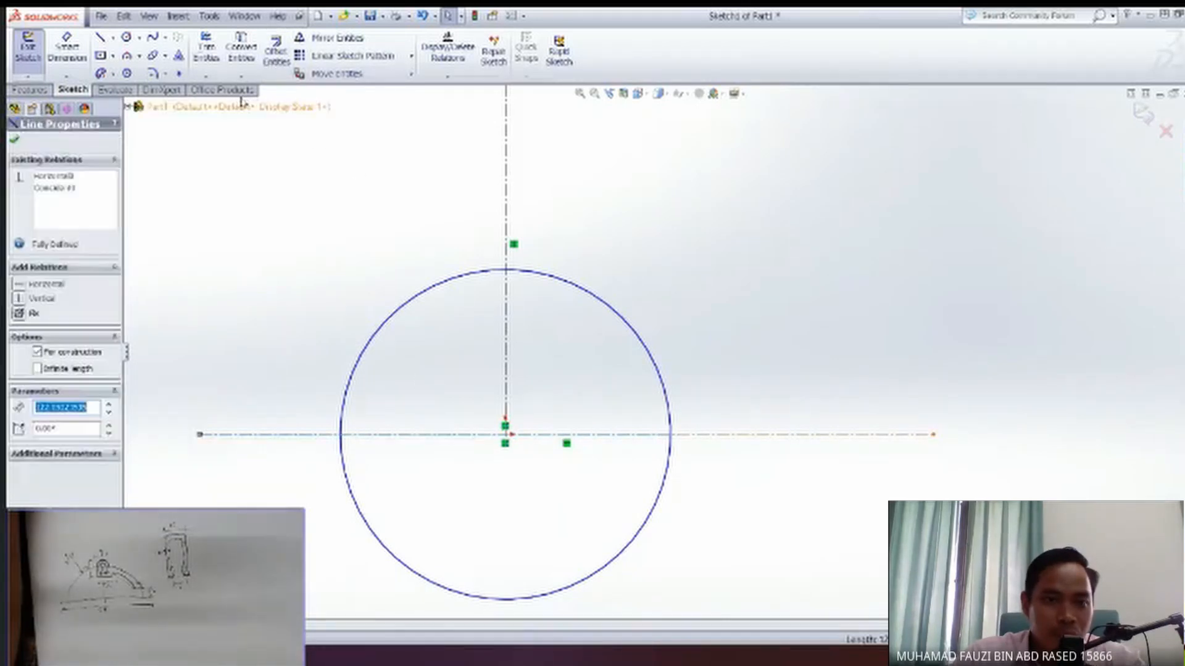
click(277, 51)
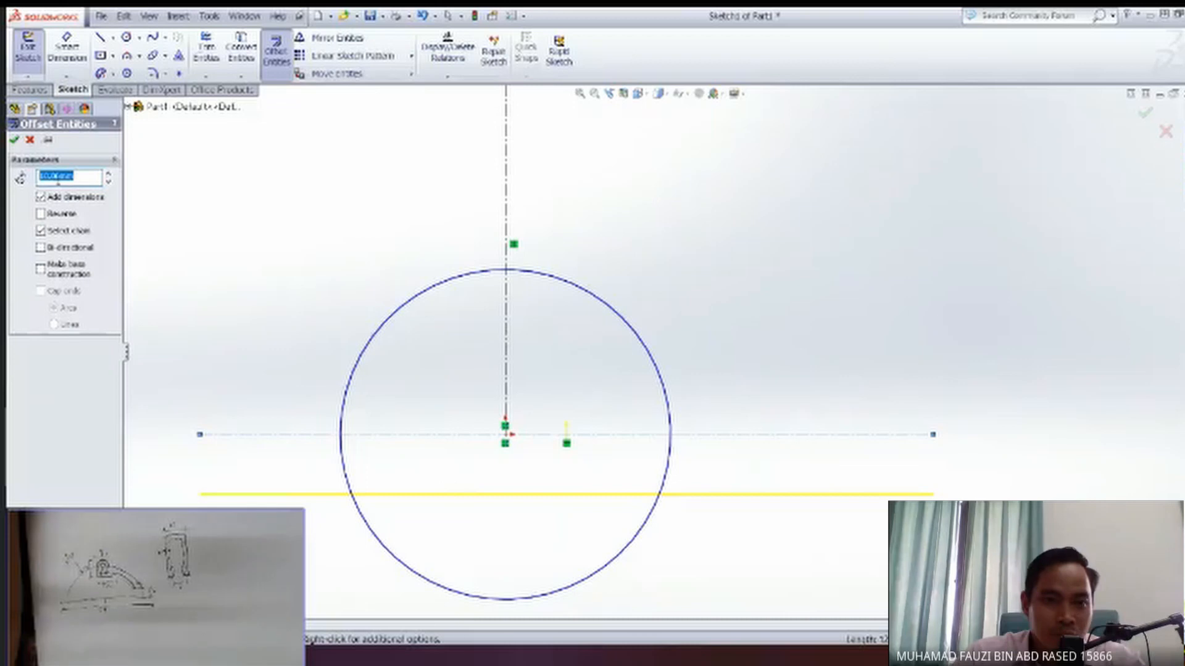
text(5)
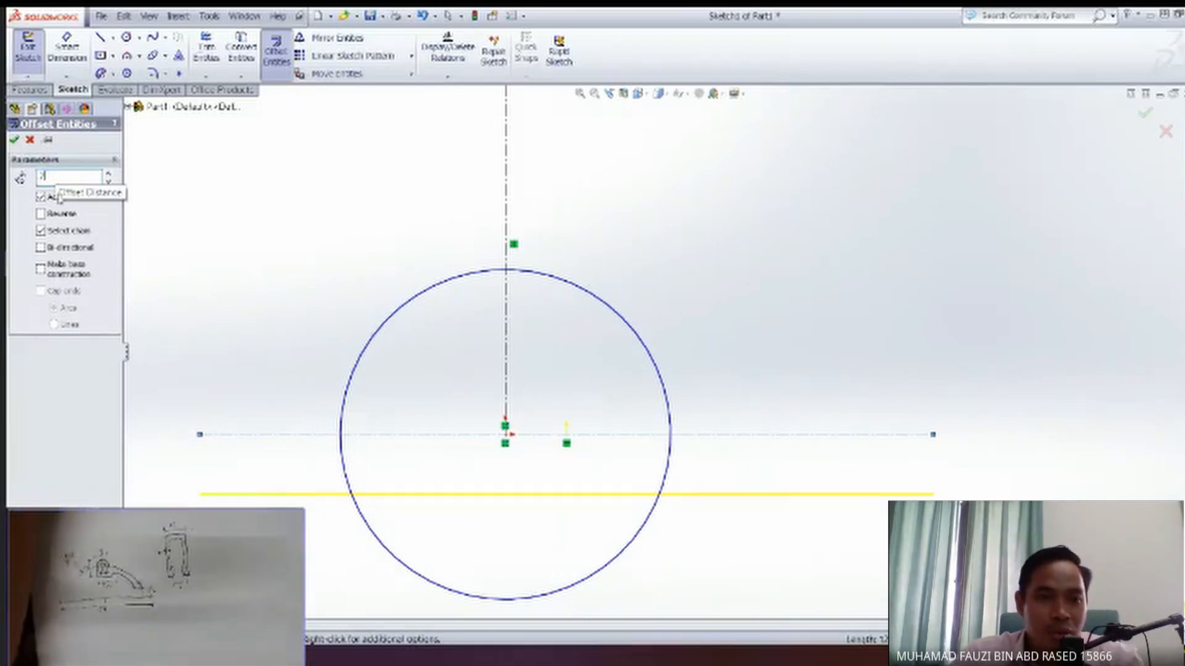
key(Return)
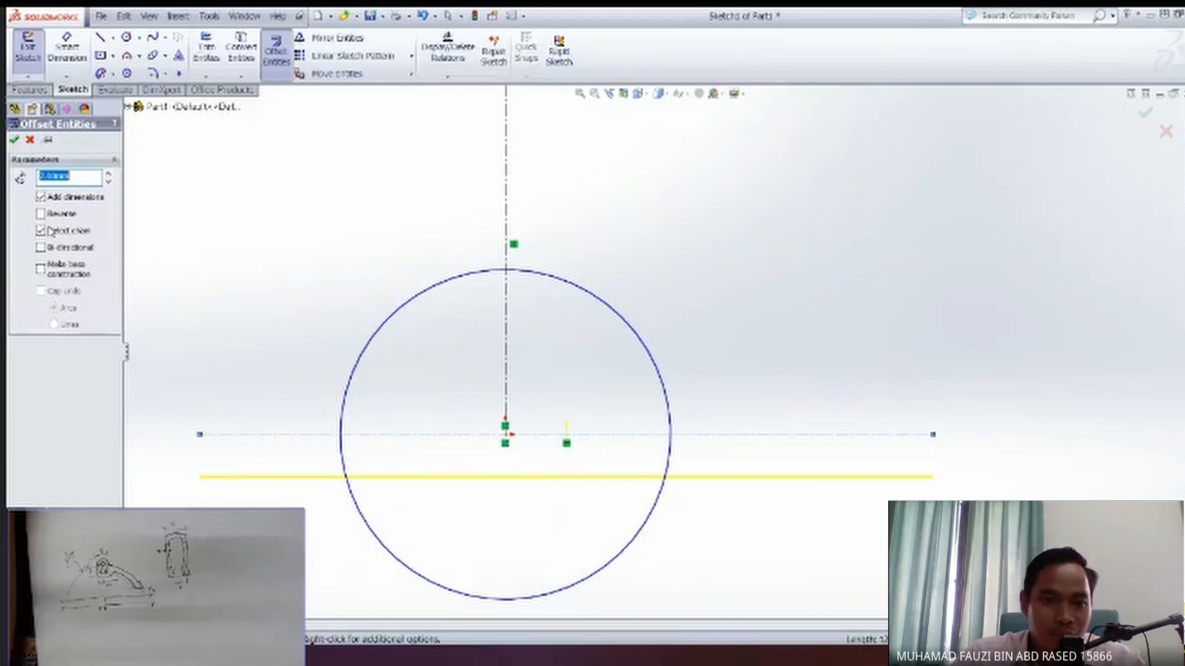
click(41, 214)
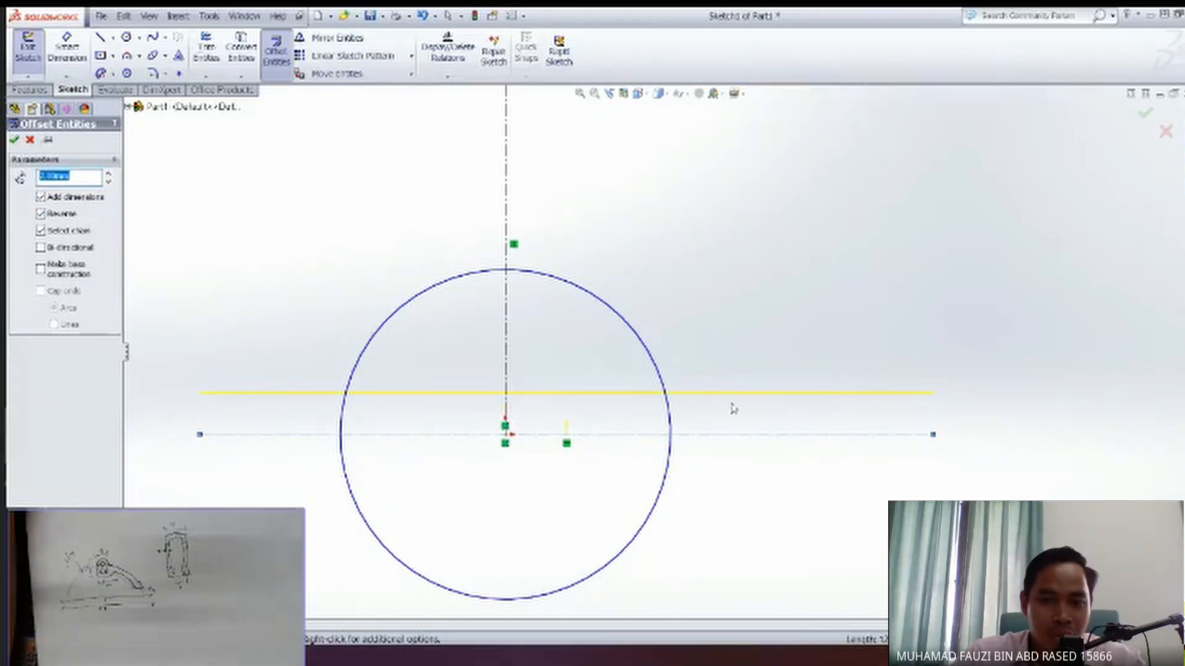
key(Return)
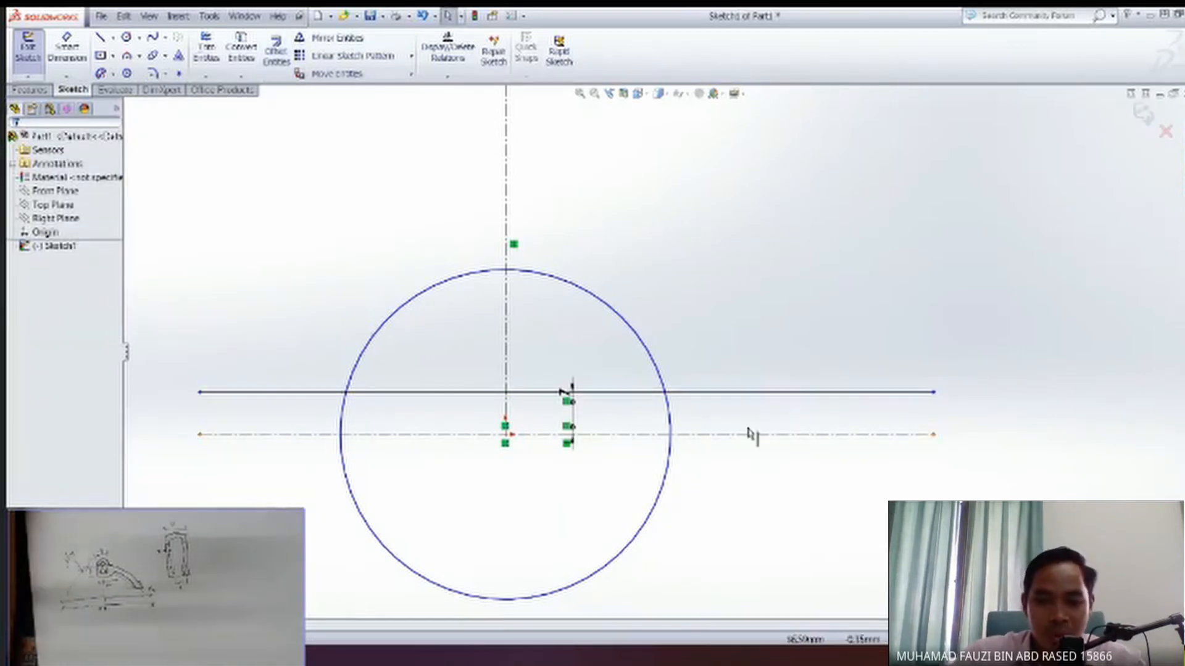
scroll(617, 419, up, 3)
ctrl+middle_drag(624, 420, 673, 480)
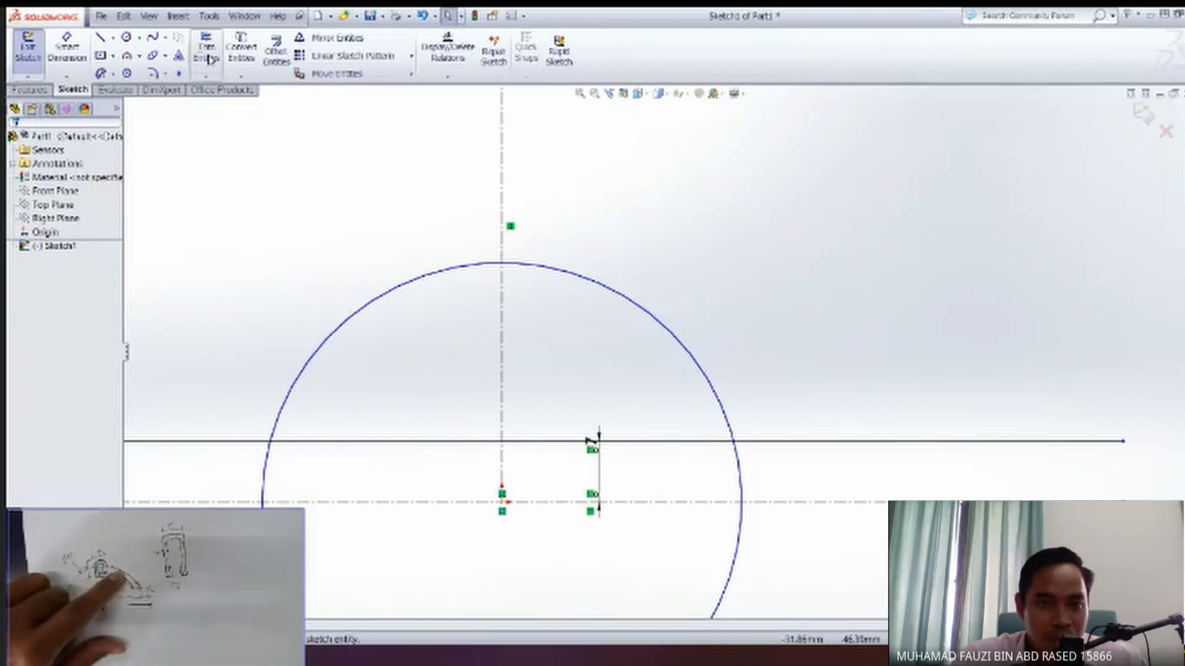
Power trim the circle to the upper-right arc between the vertical centerline and the 7 mm offset line, and trim away the offset line.
click(207, 57)
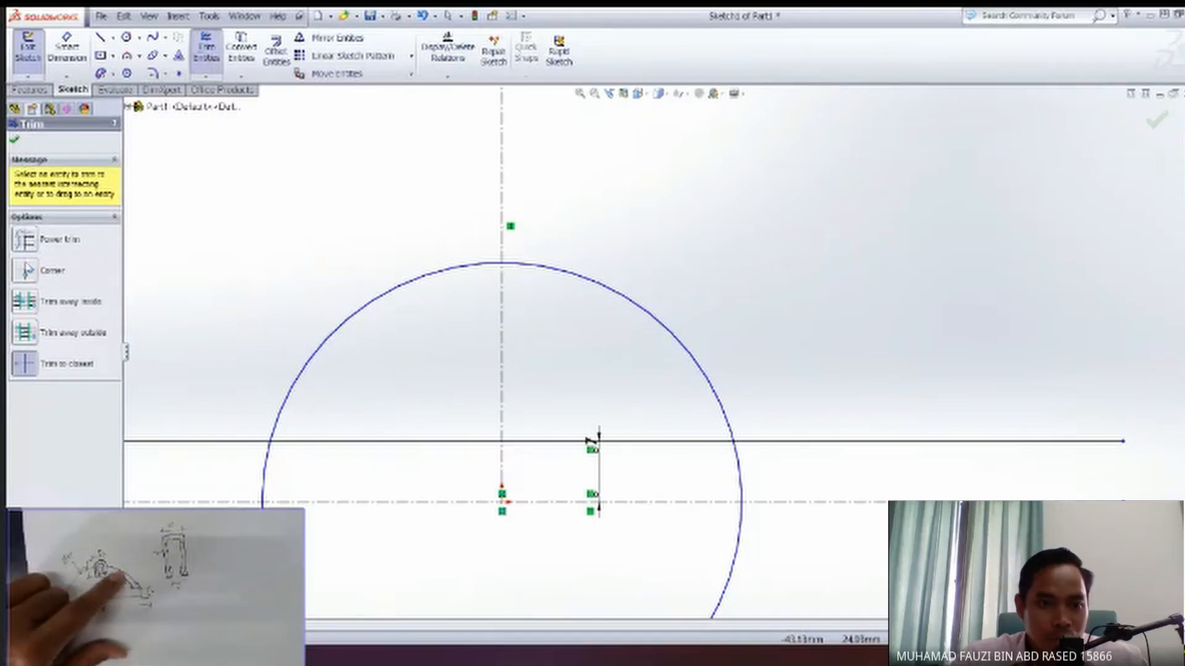
click(26, 364)
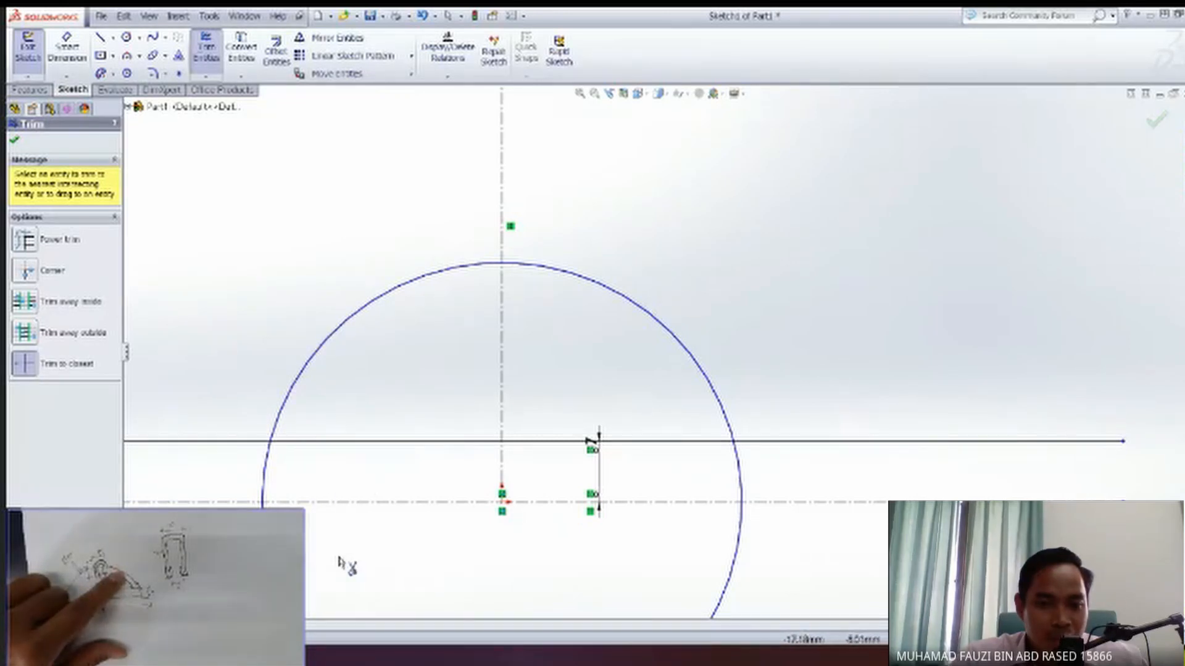
click(53, 247)
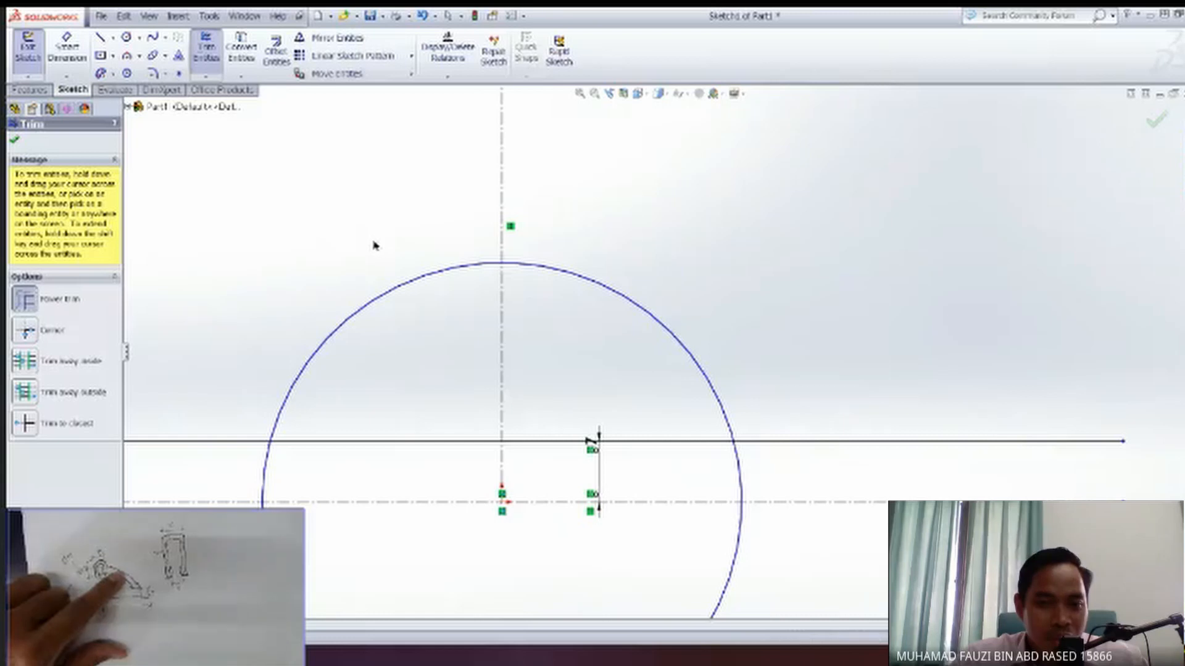
drag(387, 293, 389, 304)
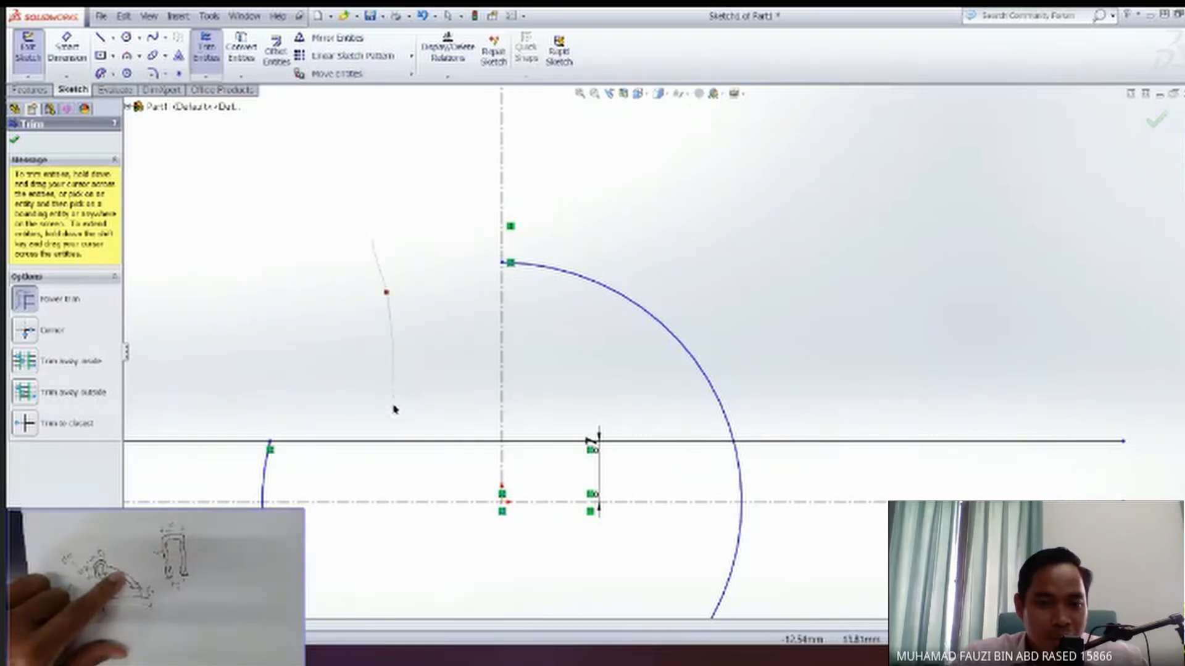
drag(387, 435, 364, 453)
drag(258, 465, 229, 434)
mouse_move(244, 494)
mouse_down()
mouse_move(252, 537)
mouse_move(331, 562)
mouse_up()
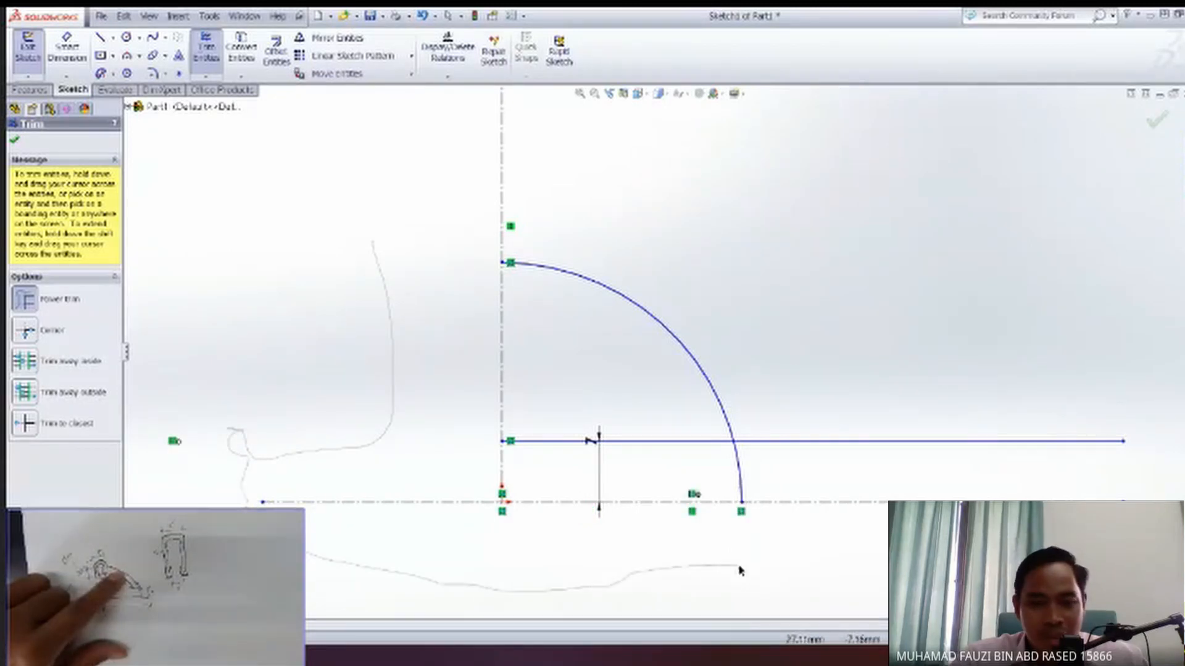
drag(713, 524, 783, 433)
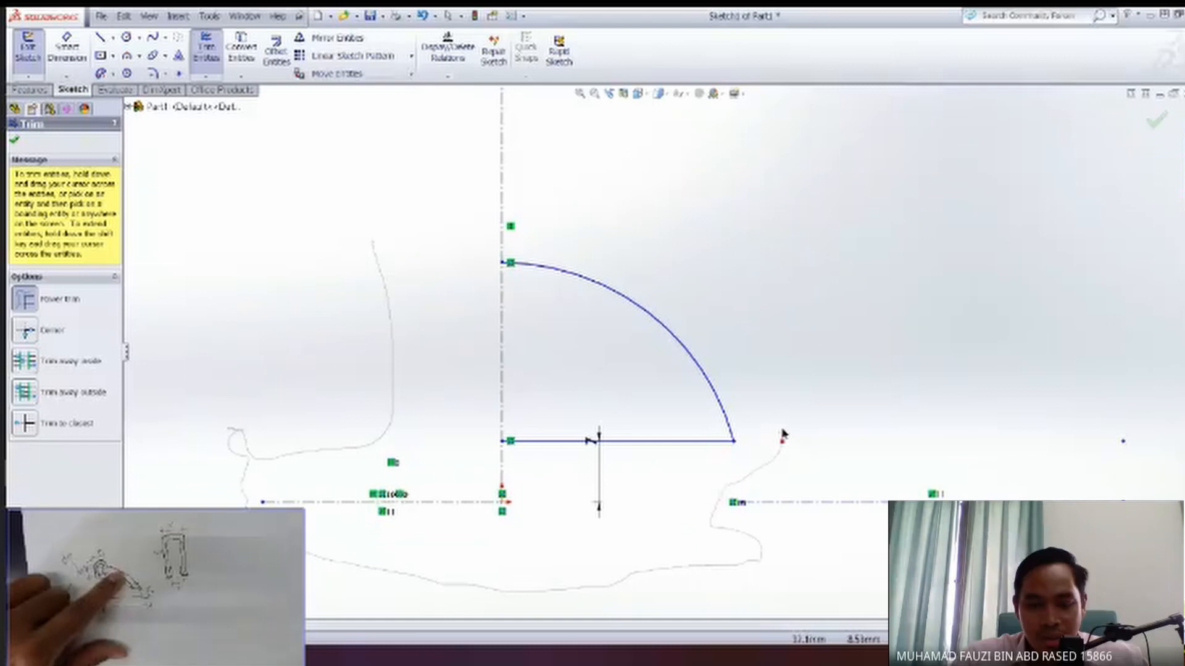
mouse_move(724, 473)
mouse_down()
mouse_move(648, 428)
mouse_move(661, 479)
mouse_up()
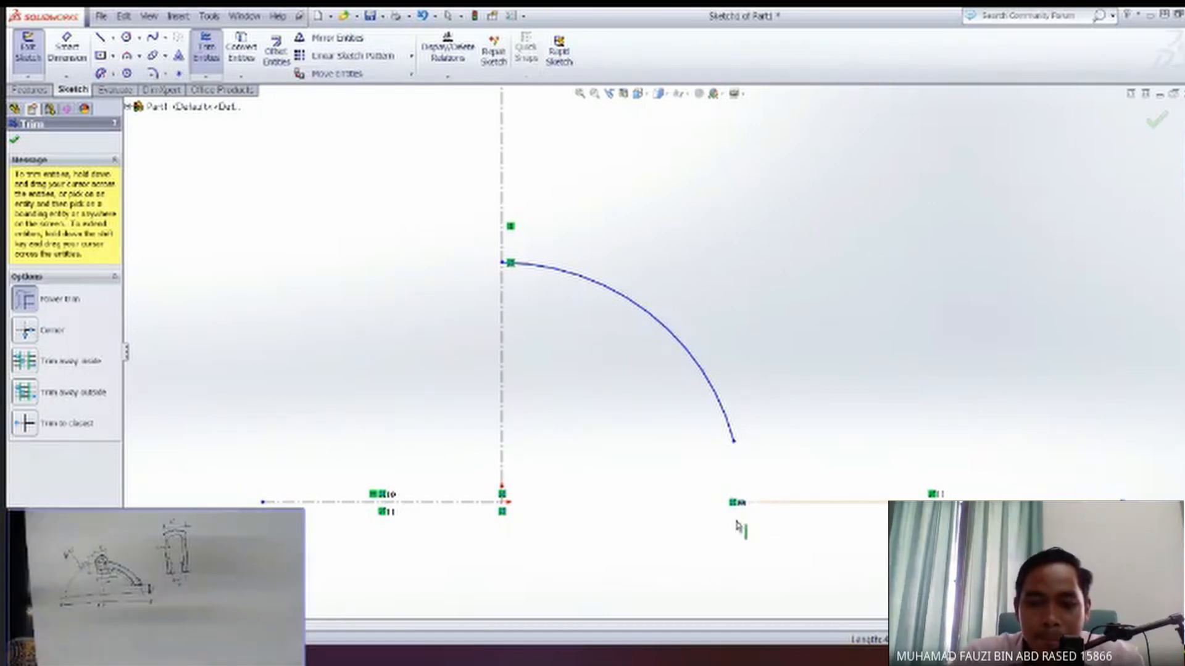
Finish trimming and delete the leftover horizontal centerline segment to the right of the origin.
drag(720, 551, 673, 551)
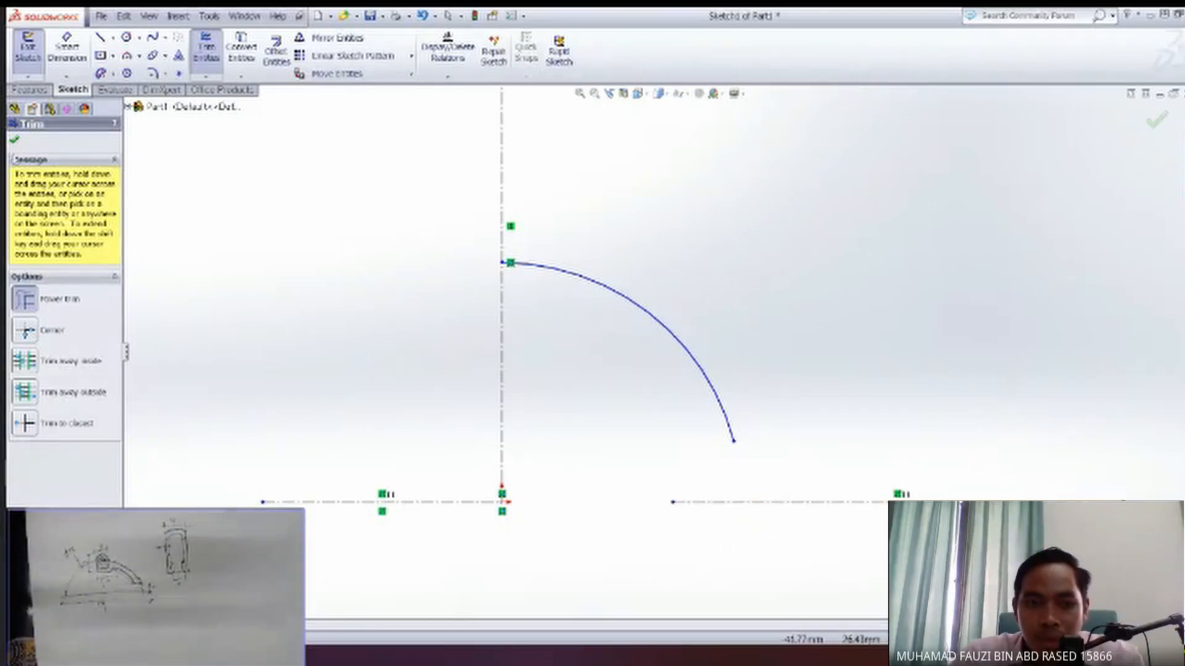
click(13, 140)
click(788, 505)
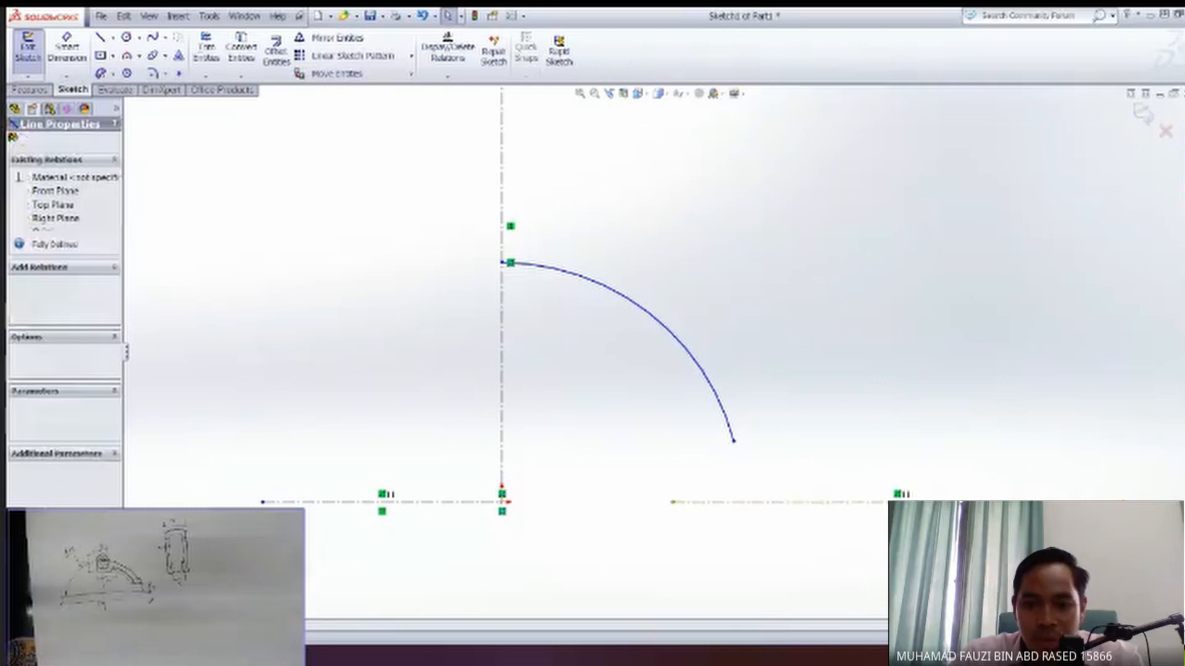
key(Delete)
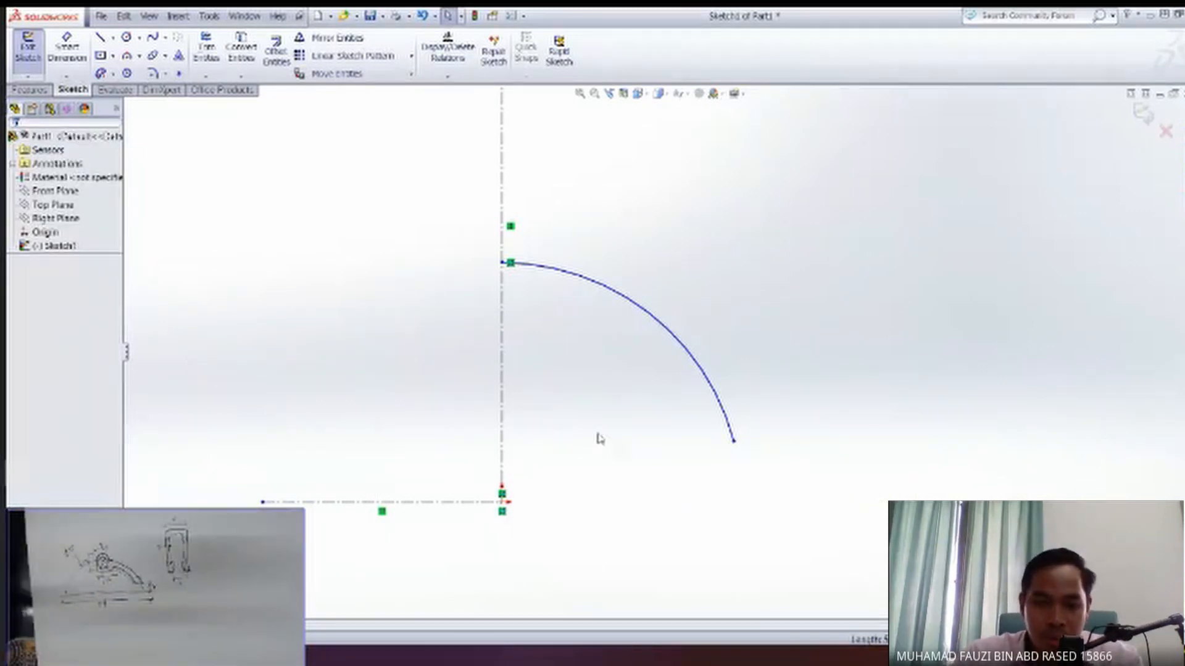
Examine the trimmed arc and centerlines from different angles, including face-on to the sketch and isometric.
mouse_move(679, 448)
mouse_down()
mouse_move(590, 435)
mouse_move(529, 444)
mouse_move(602, 466)
mouse_move(604, 449)
mouse_up()
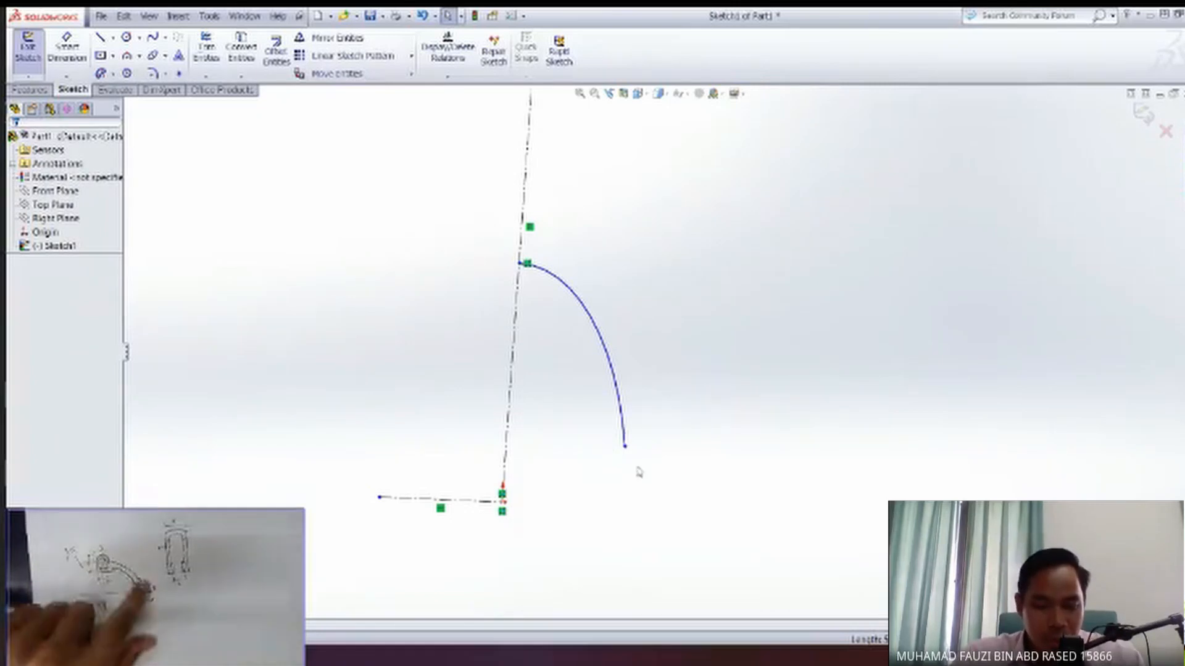
mouse_move(603, 468)
mouse_down()
mouse_move(684, 488)
mouse_move(650, 513)
mouse_move(708, 520)
mouse_up()
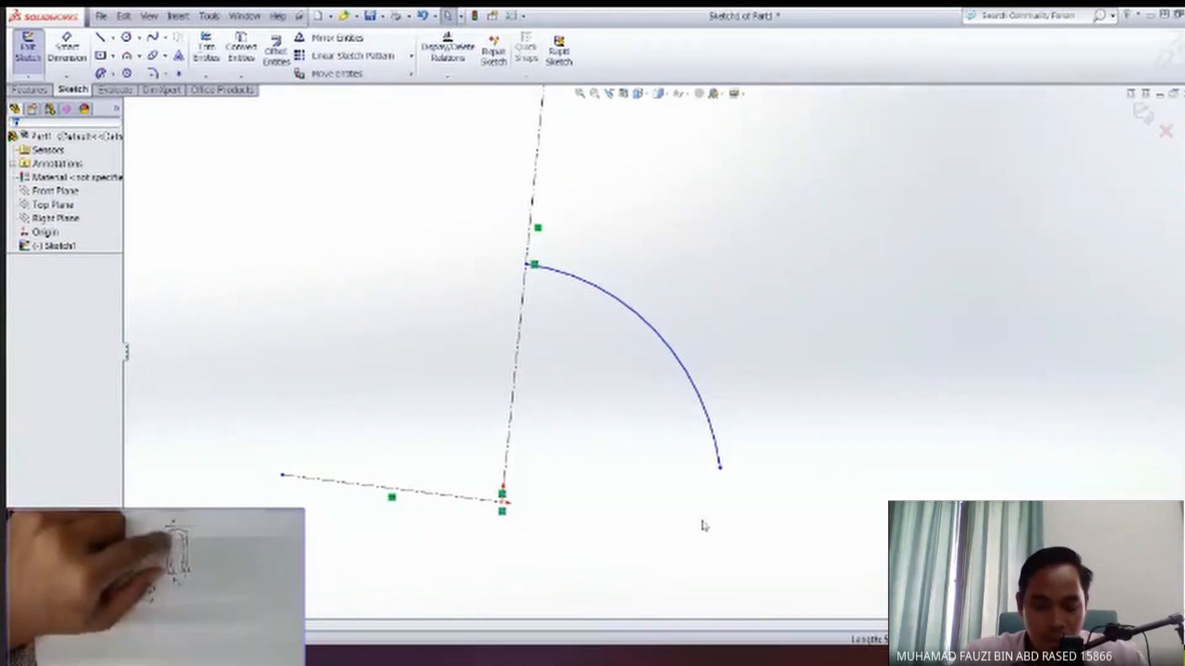
mouse_move(602, 489)
middle_down()
mouse_move(619, 486)
mouse_move(621, 438)
middle_up()
scroll(609, 491, up, 6)
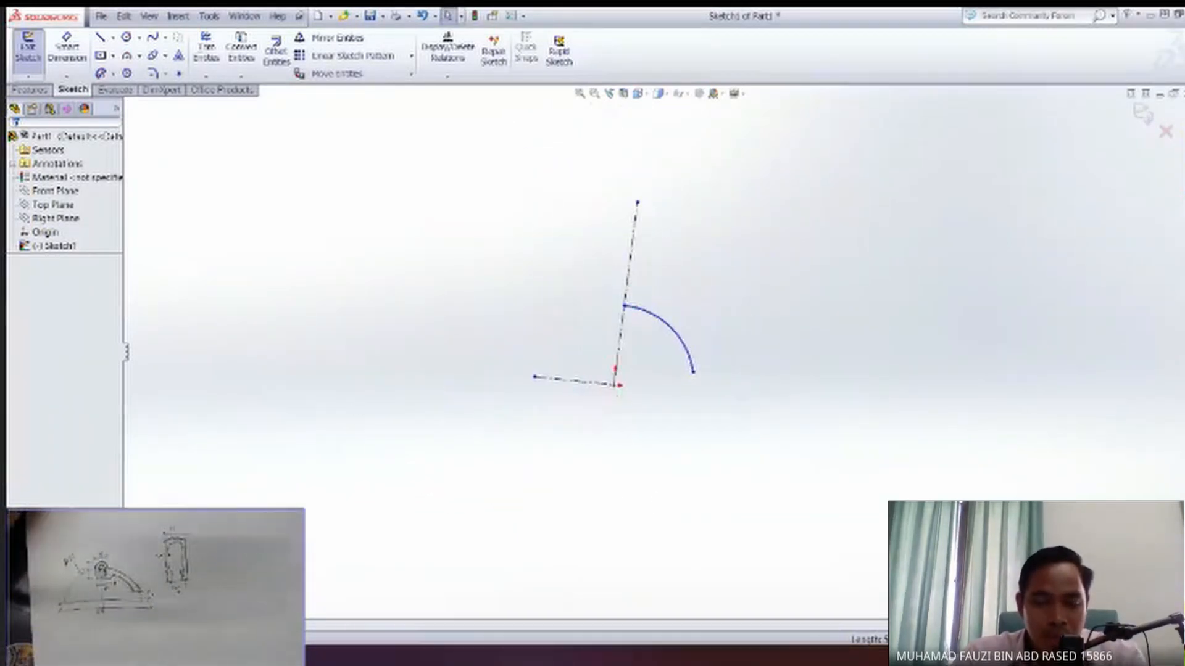
key(space)
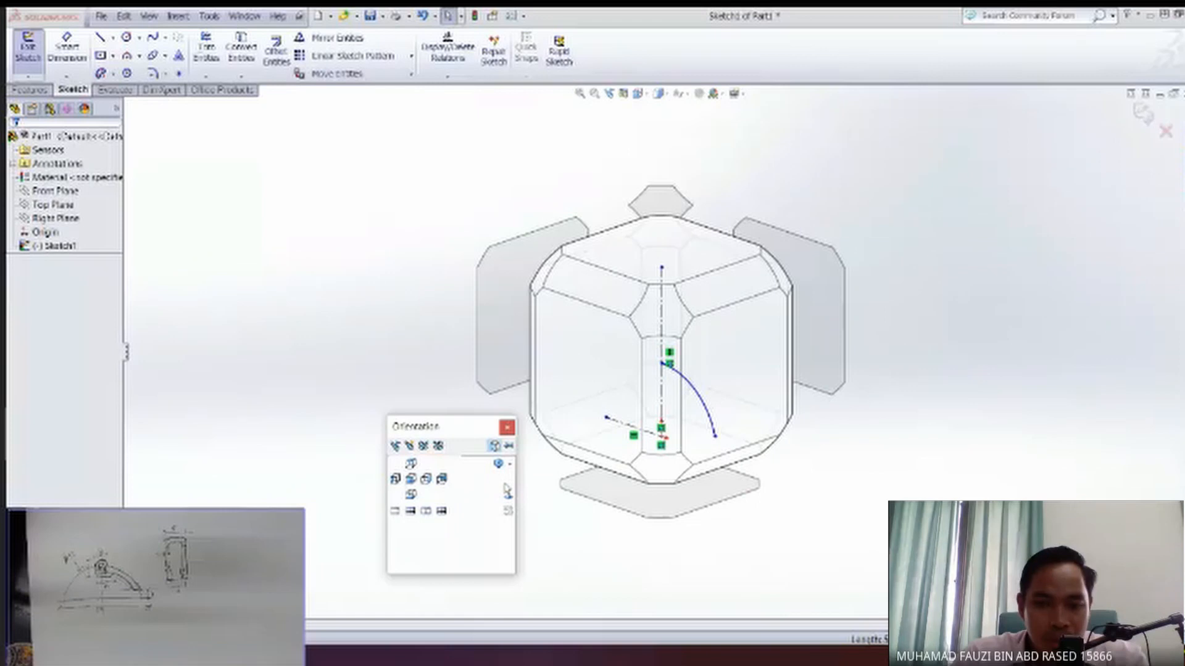
click(507, 496)
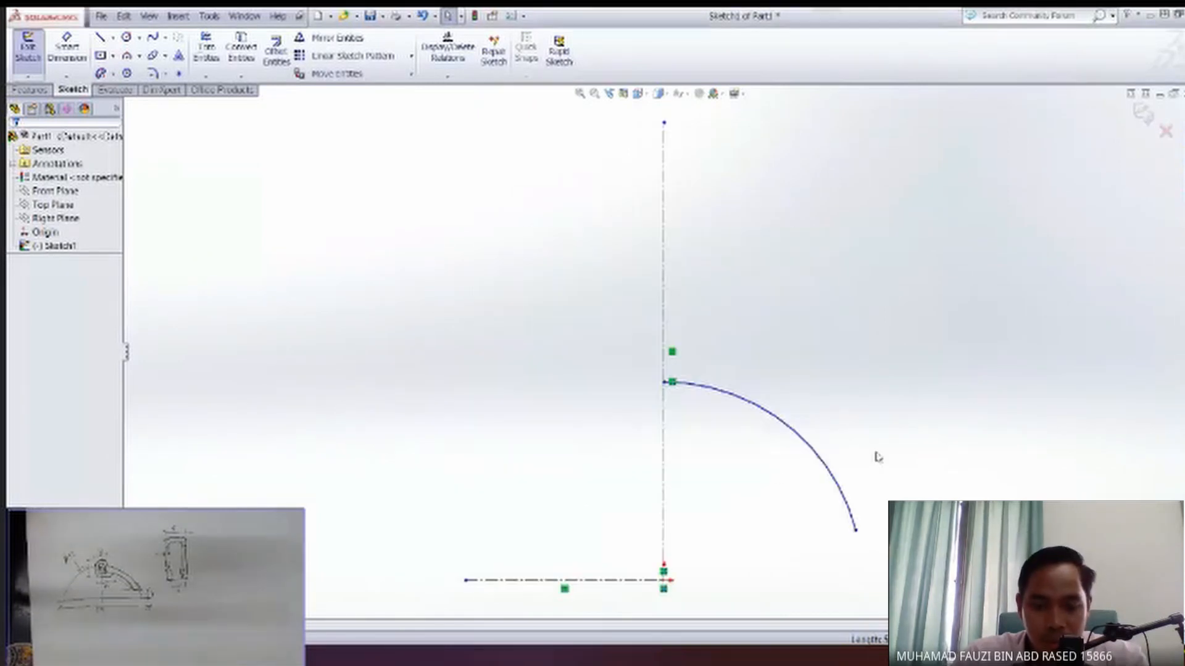
scroll(642, 487, up, 4)
key(space)
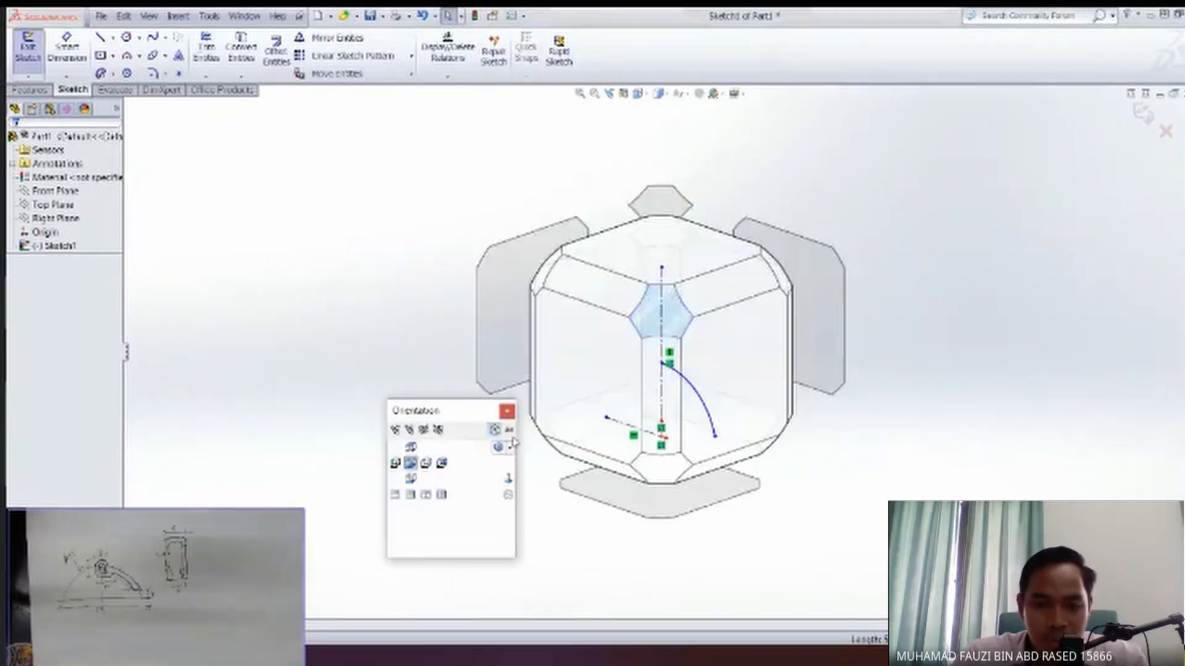
click(668, 316)
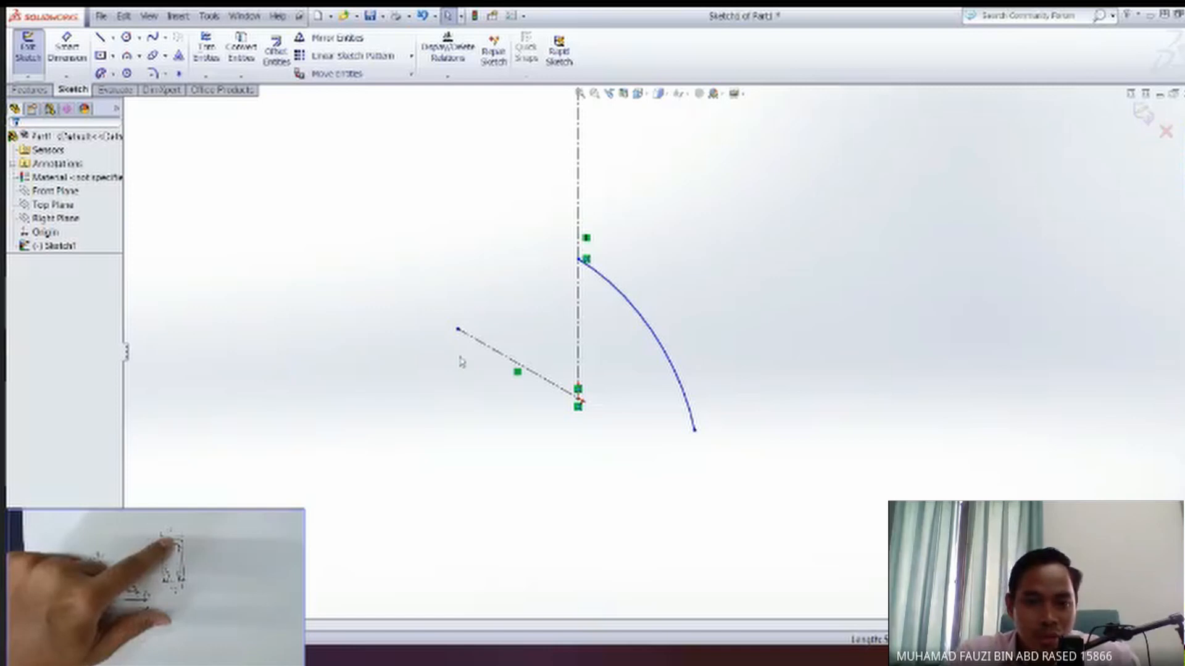
Highlight the Top Plane and examine its position relative to the arc's lower endpoint.
click(50, 205)
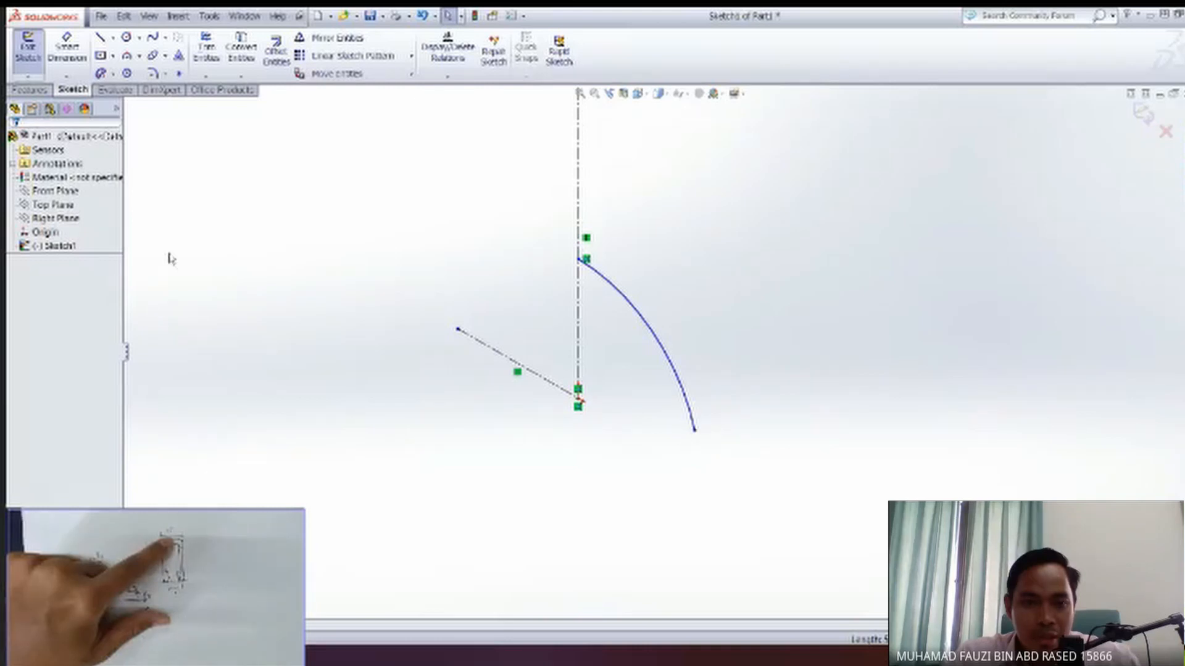
click(52, 205)
scroll(513, 380, down, 2)
scroll(515, 382, up, 4)
middle_drag(576, 409, 601, 393)
middle_drag(641, 425, 692, 428)
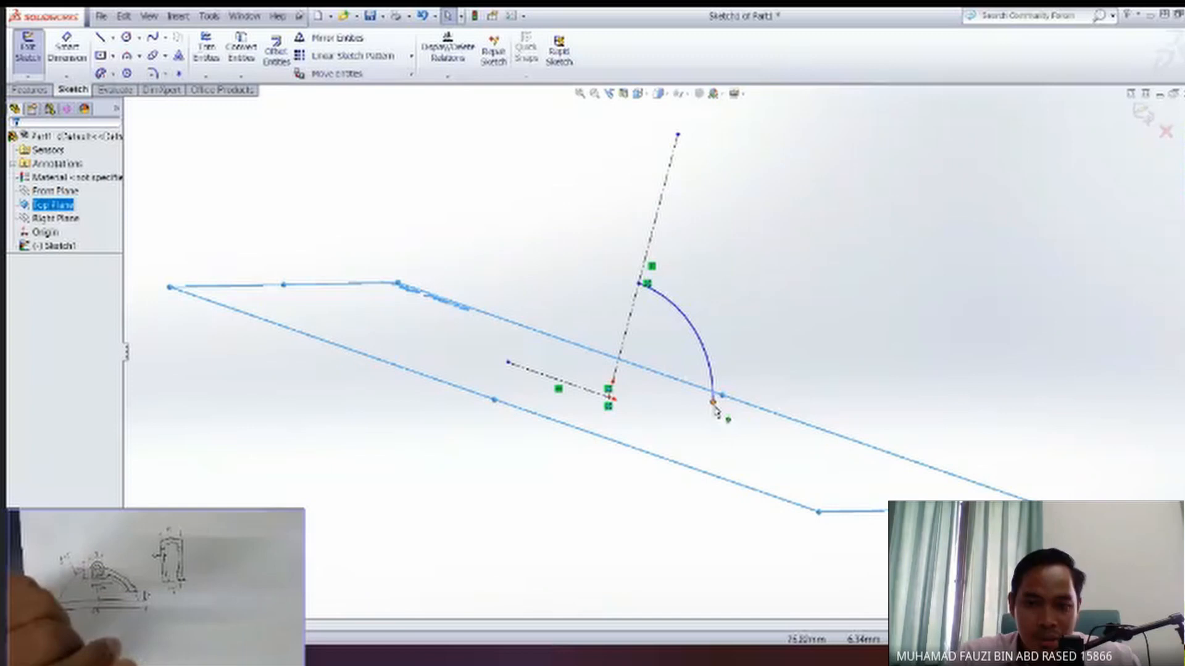
middle_drag(713, 403, 707, 409)
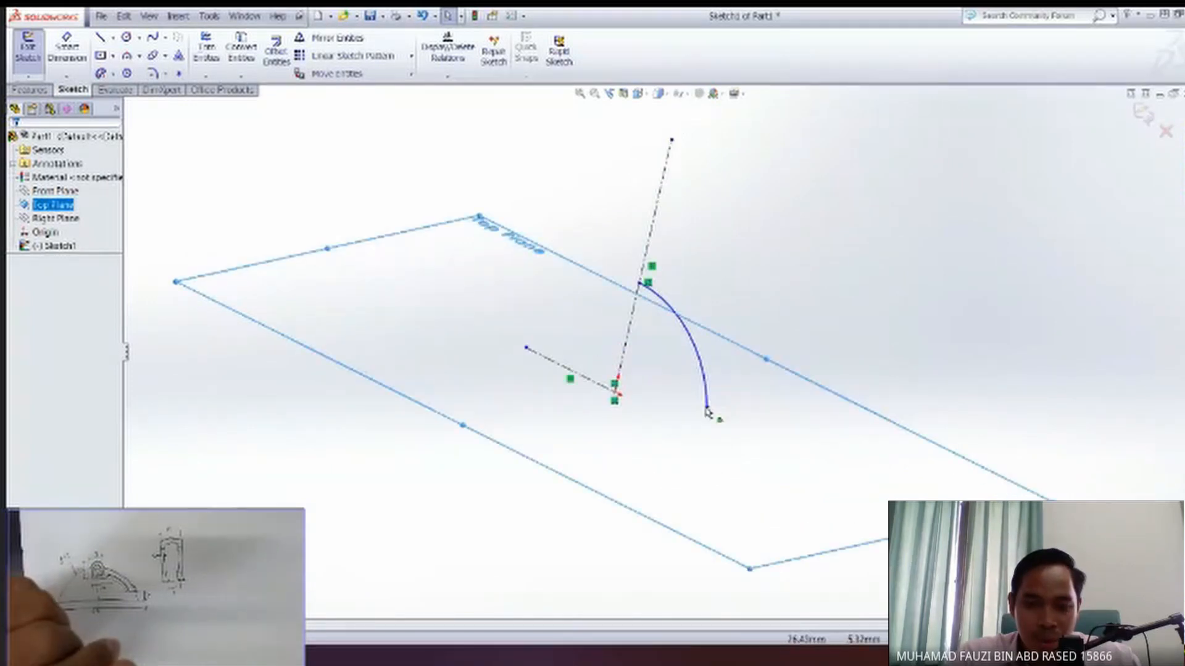
click(351, 444)
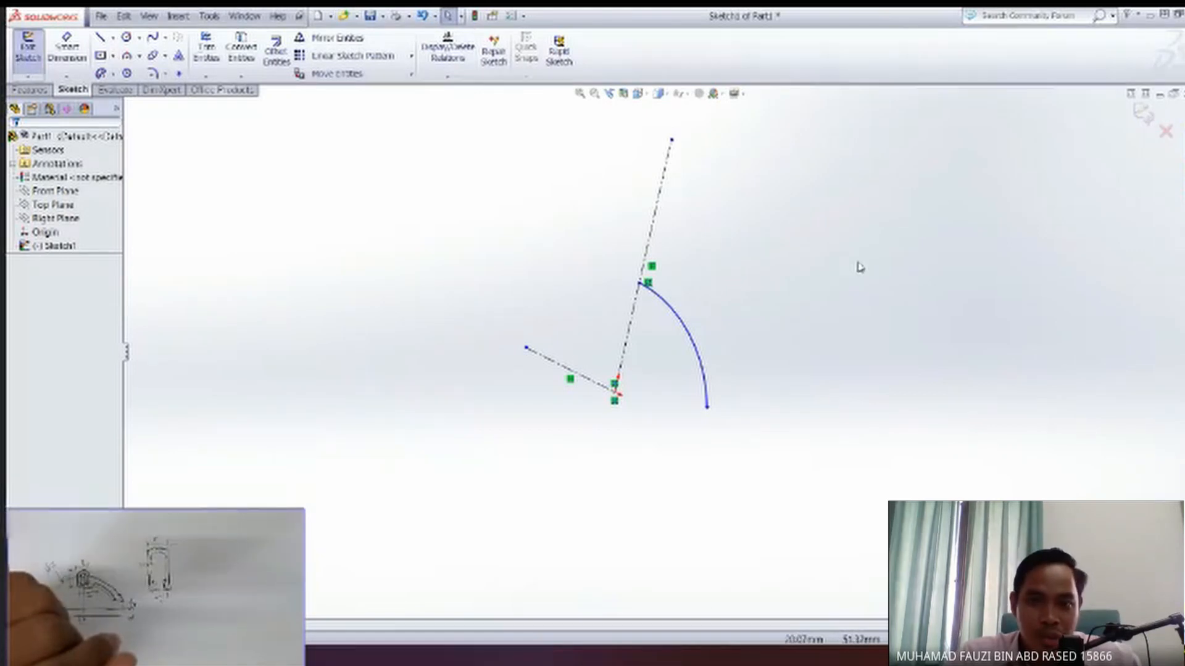
Exit the sketch containing the arc and centerlines, keeping its geometry.
click(58, 246)
click(1153, 216)
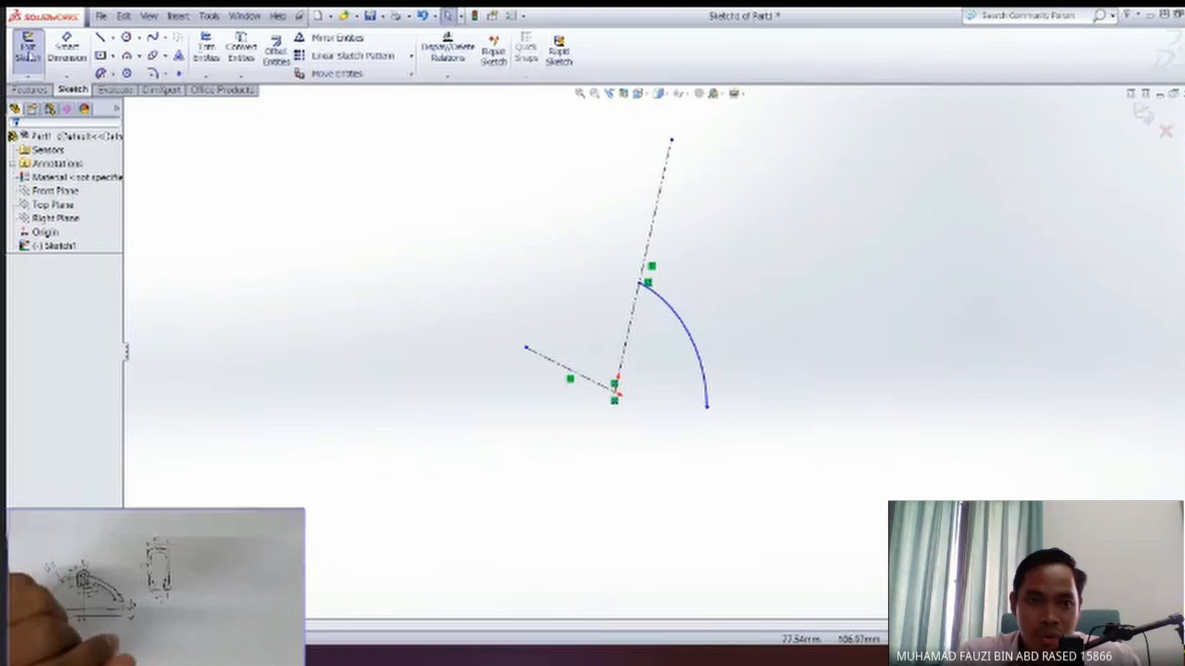
click(1143, 114)
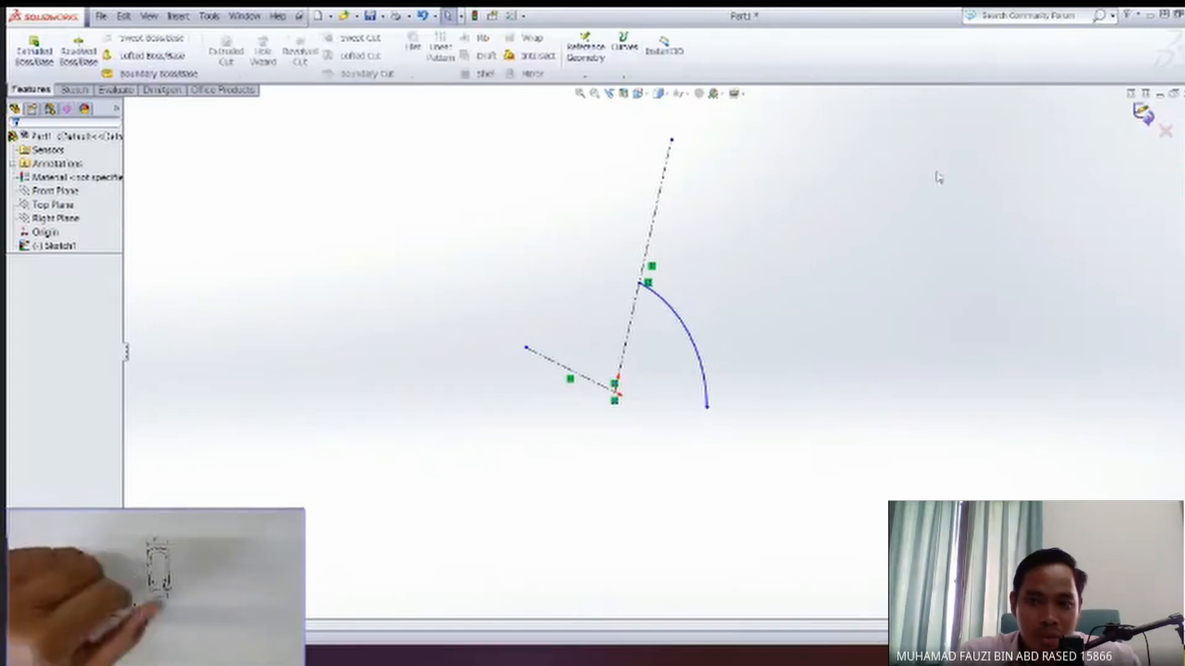
Start a new reference plane with the Top Plane as its first reference.
mouse_move(656, 400)
middle_down()
mouse_move(630, 405)
mouse_move(691, 378)
middle_up()
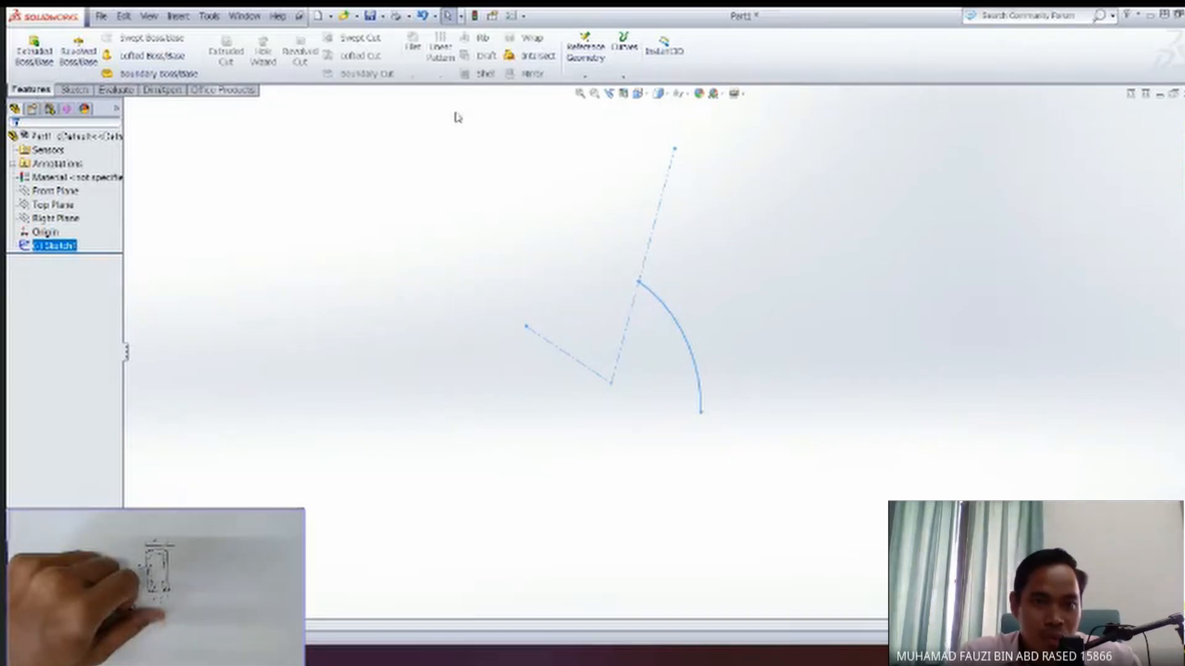
click(589, 79)
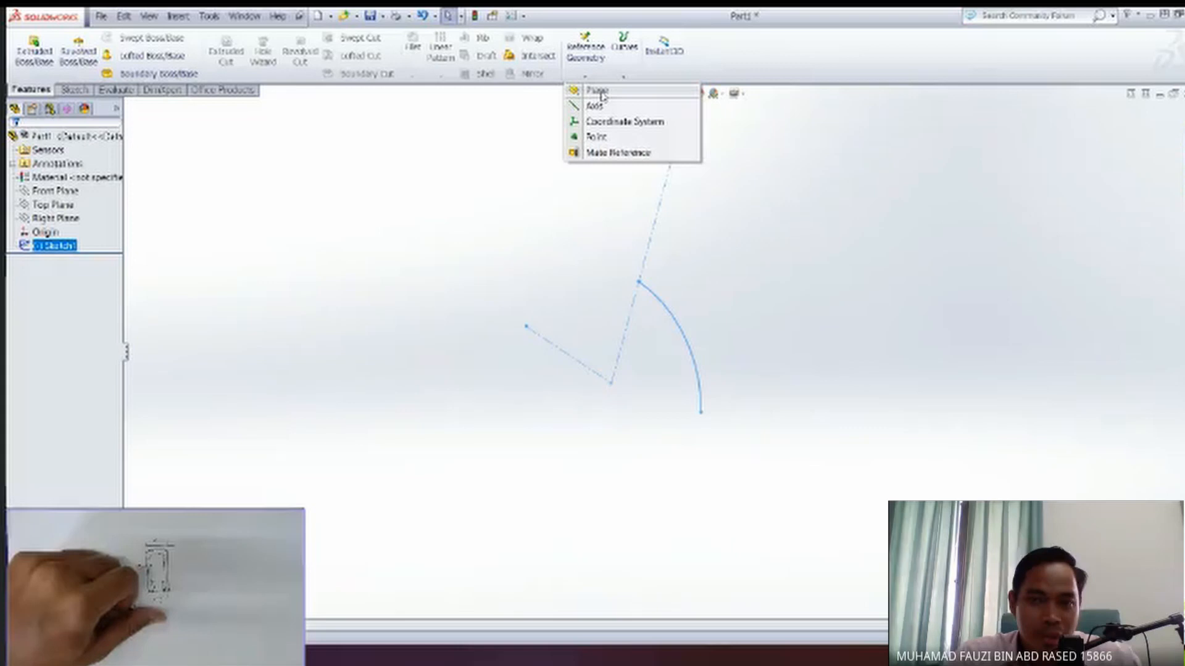
click(597, 91)
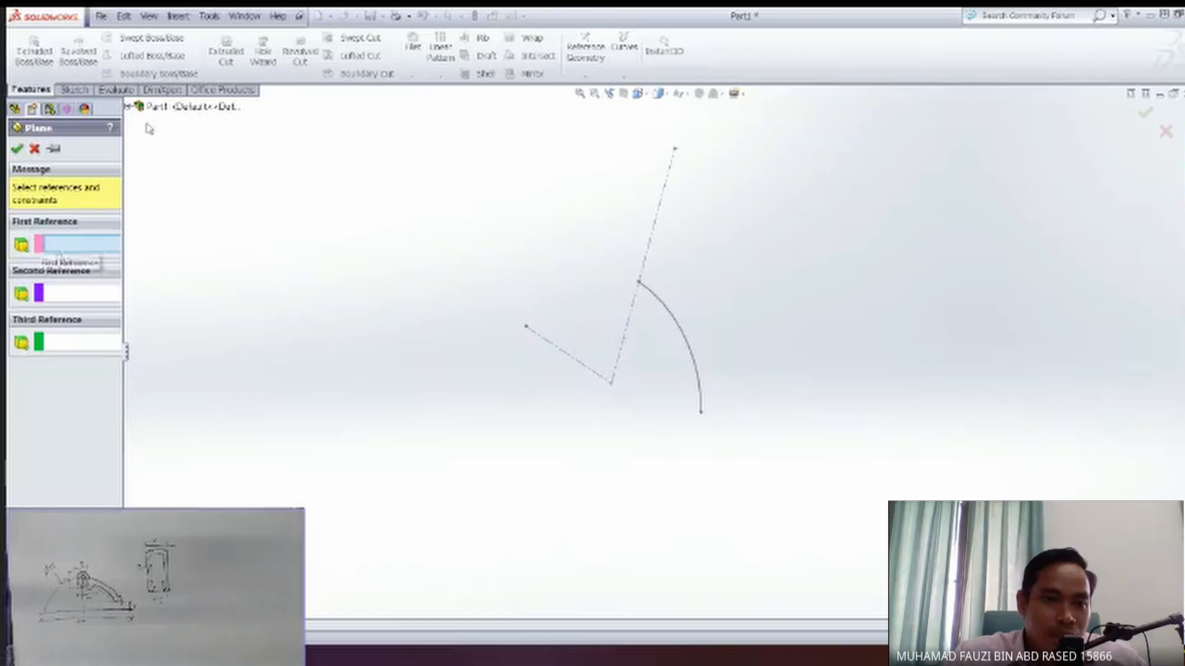
click(128, 107)
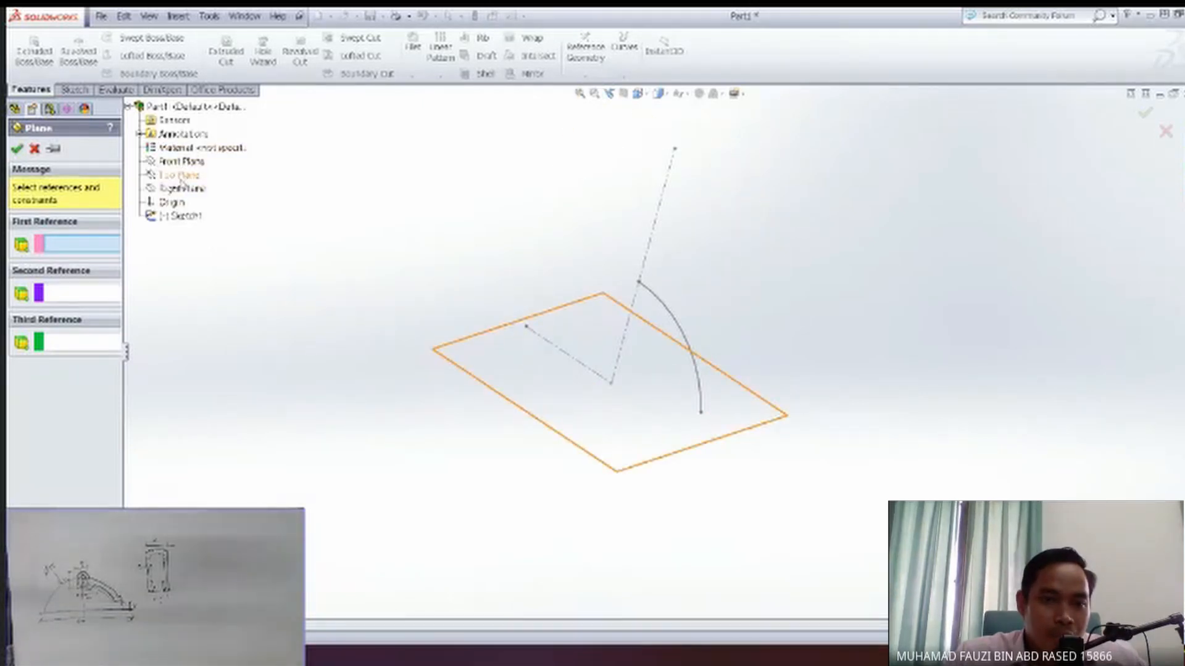
click(179, 176)
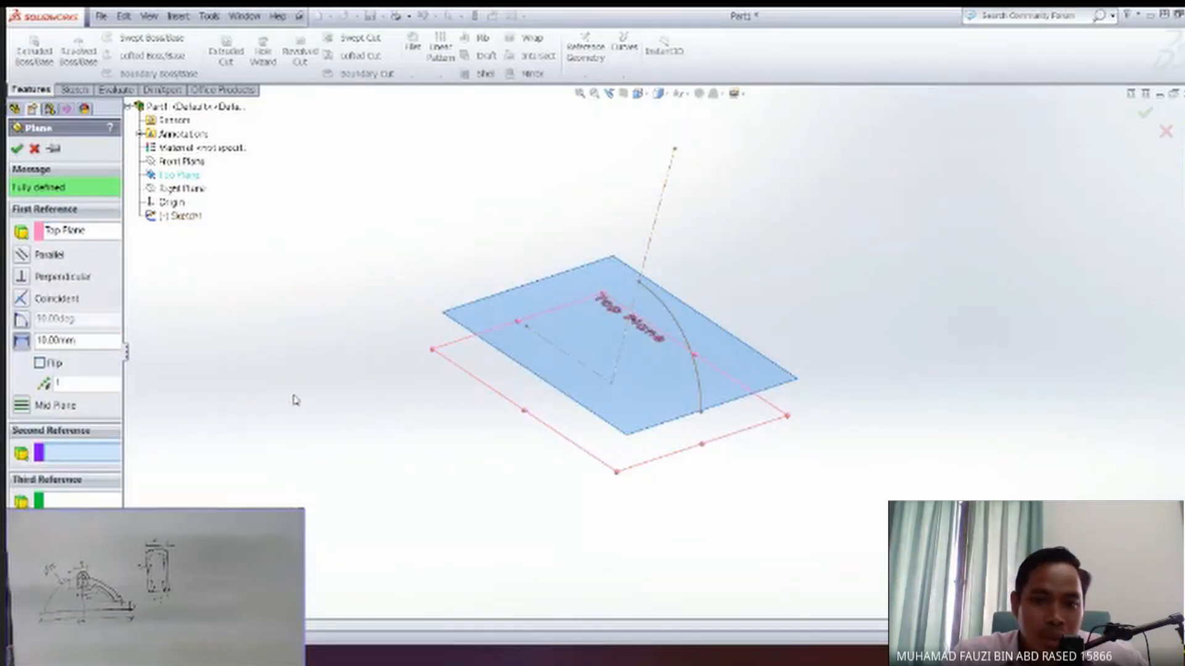
Set the reference plane's offset from the Top Plane to 7 mm and create the plane.
middle_drag(610, 465, 728, 418)
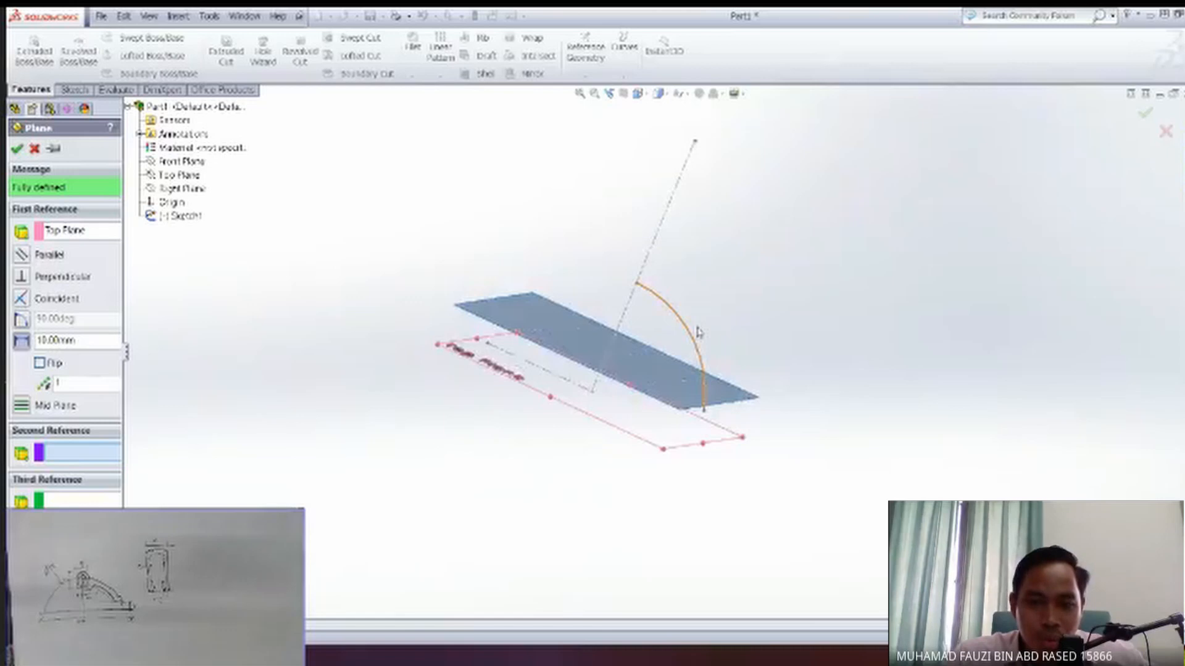
middle_drag(698, 332, 590, 373)
middle_drag(635, 427, 683, 415)
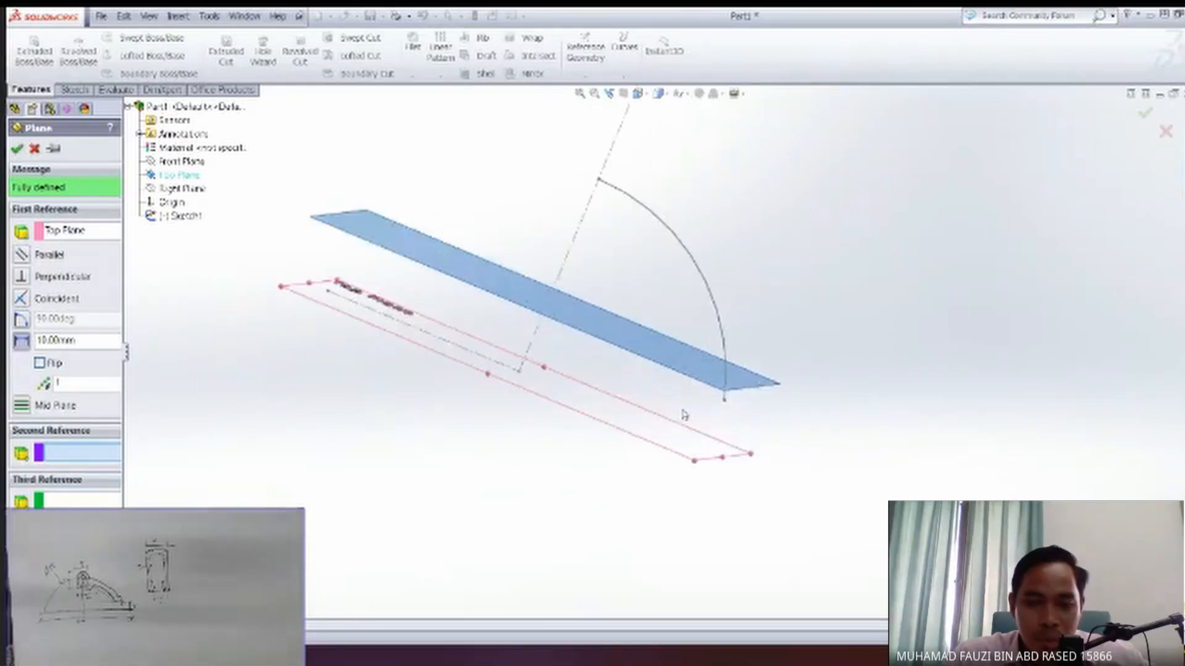
middle_drag(626, 376, 705, 417)
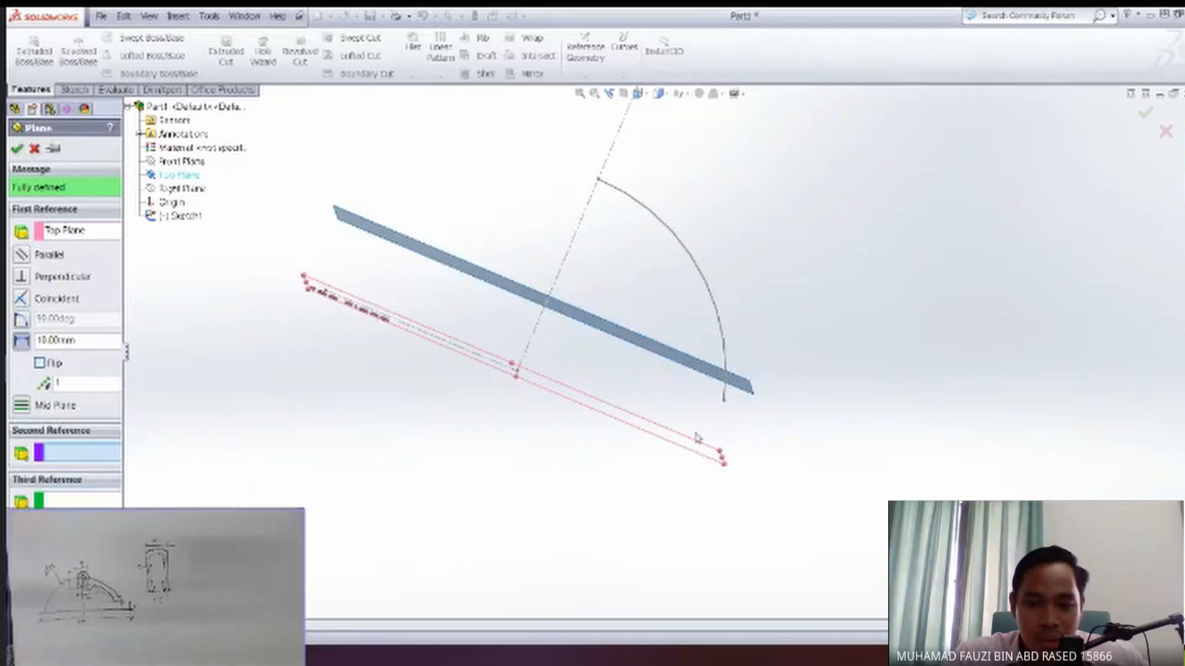
middle_drag(697, 437, 465, 365)
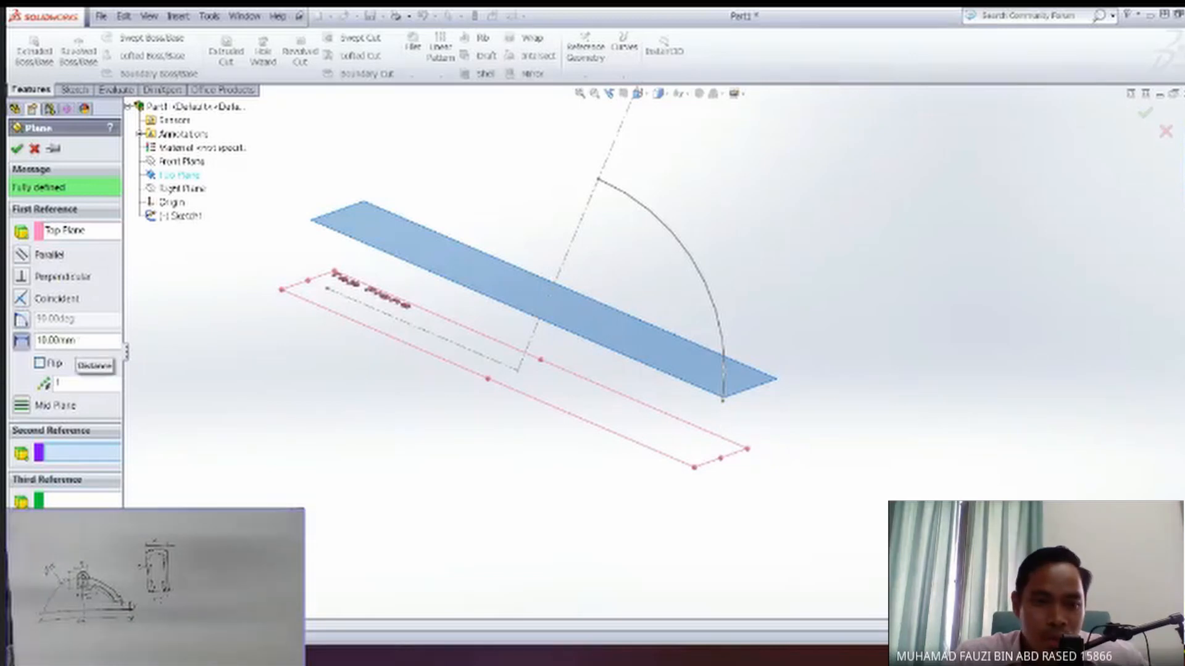
double_click(59, 340)
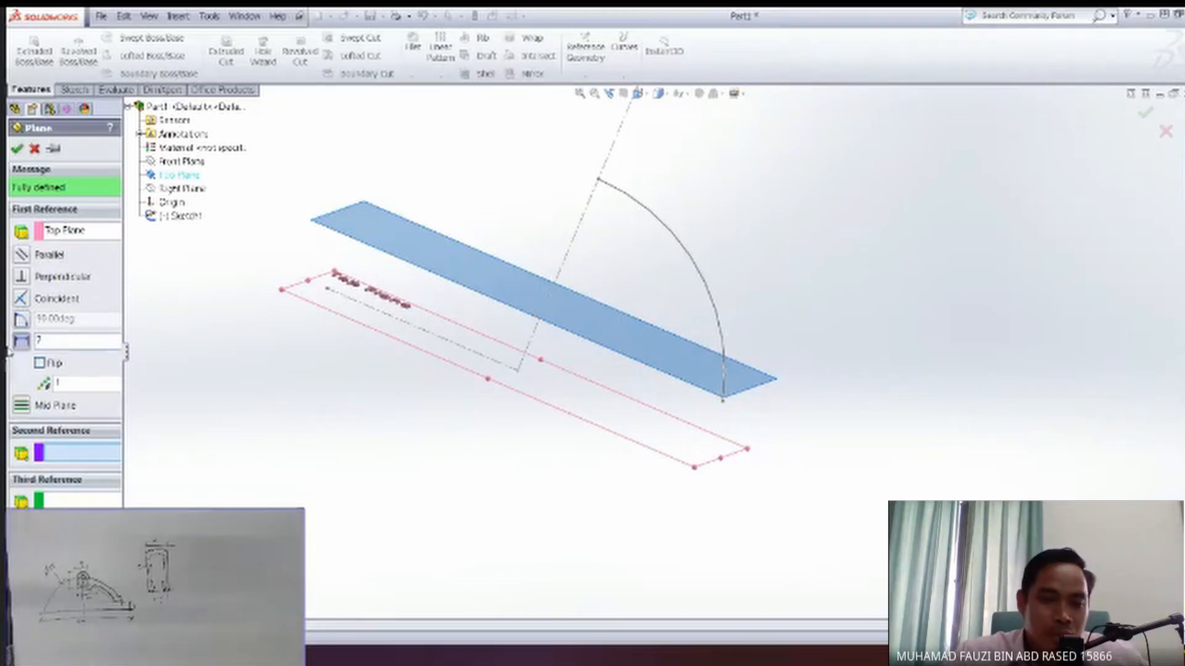
key(Return)
middle_drag(344, 405, 335, 447)
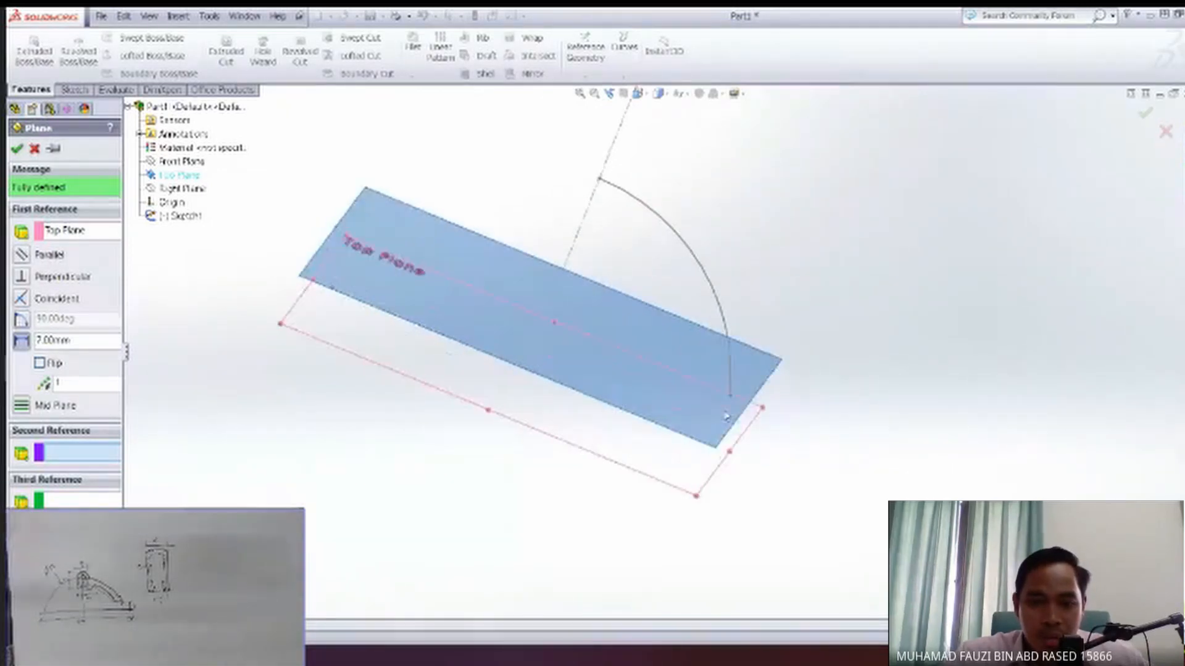
middle_drag(643, 378, 414, 295)
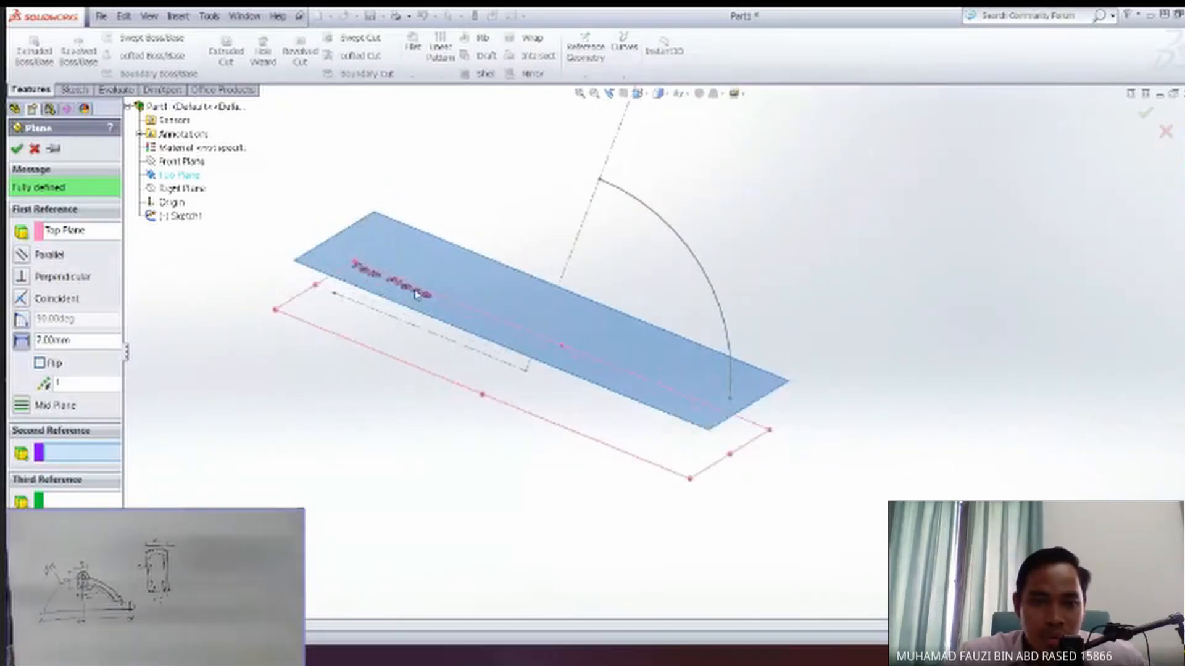
click(16, 150)
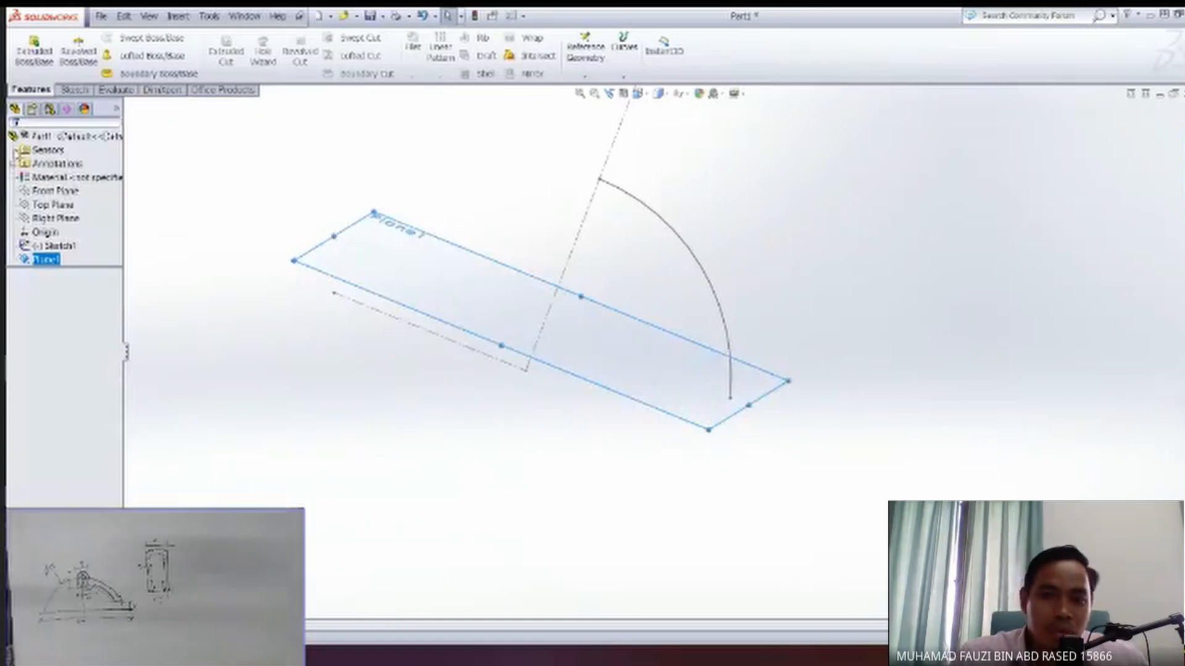
Open a new sketch on the 7 mm offset plane and view it face-on.
middle_drag(571, 351, 729, 416)
scroll(727, 413, down, 3)
scroll(716, 404, down, 1)
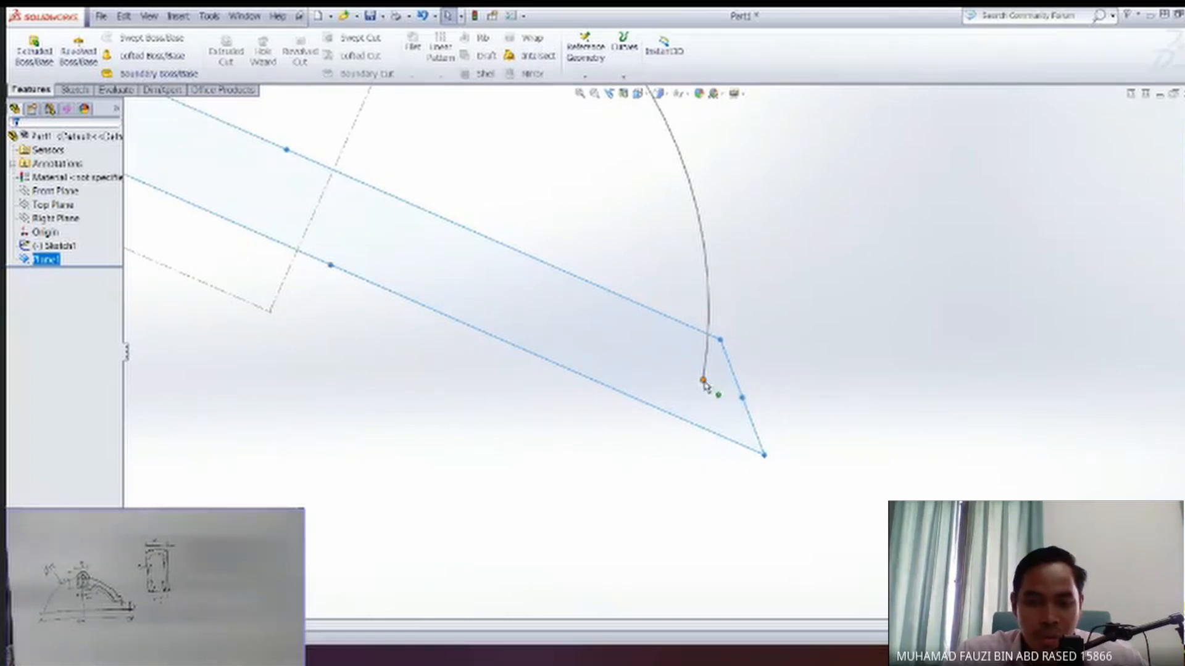
middle_drag(696, 380, 661, 376)
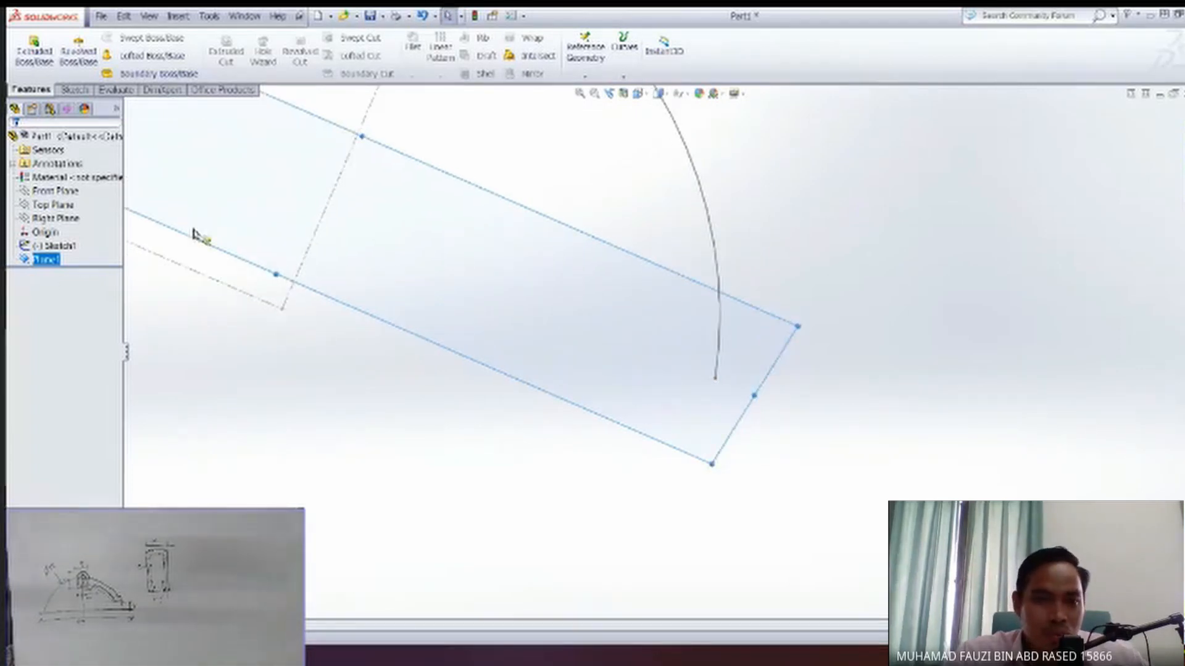
right_click(340, 338)
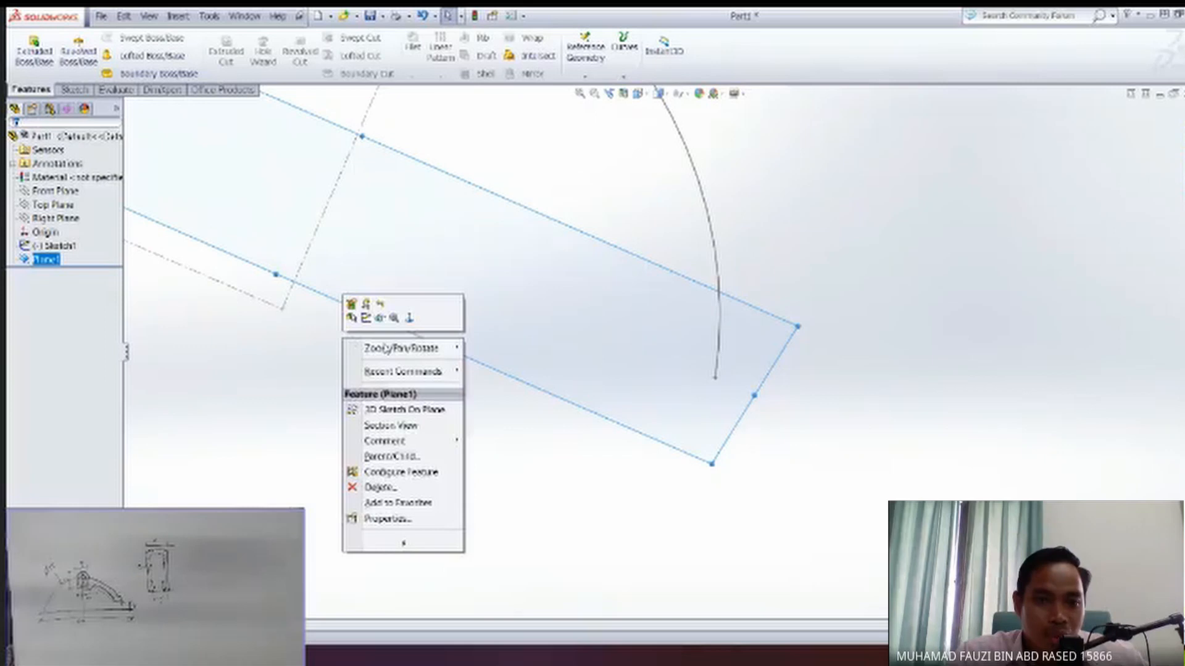
click(366, 318)
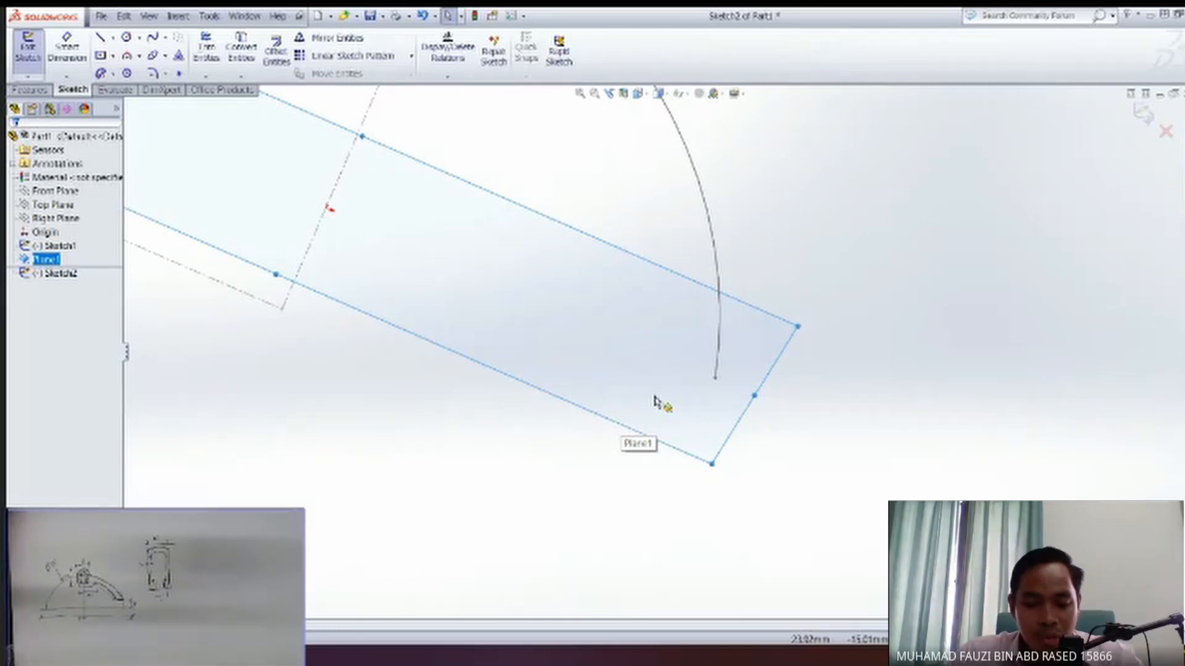
key(space)
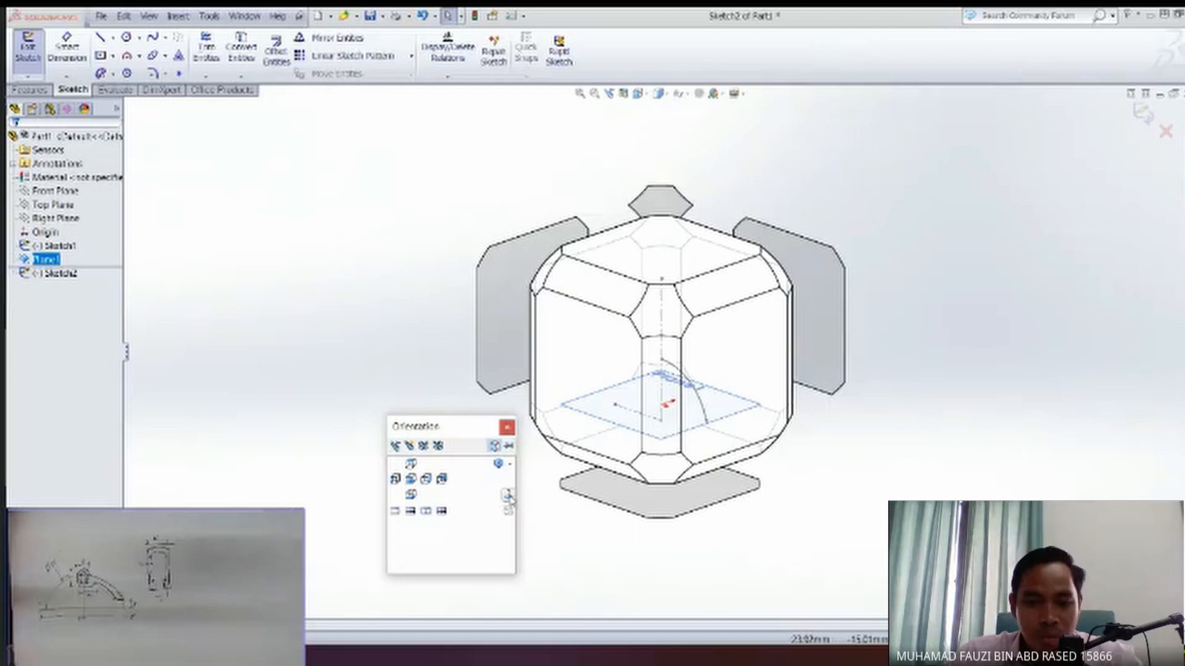
click(508, 497)
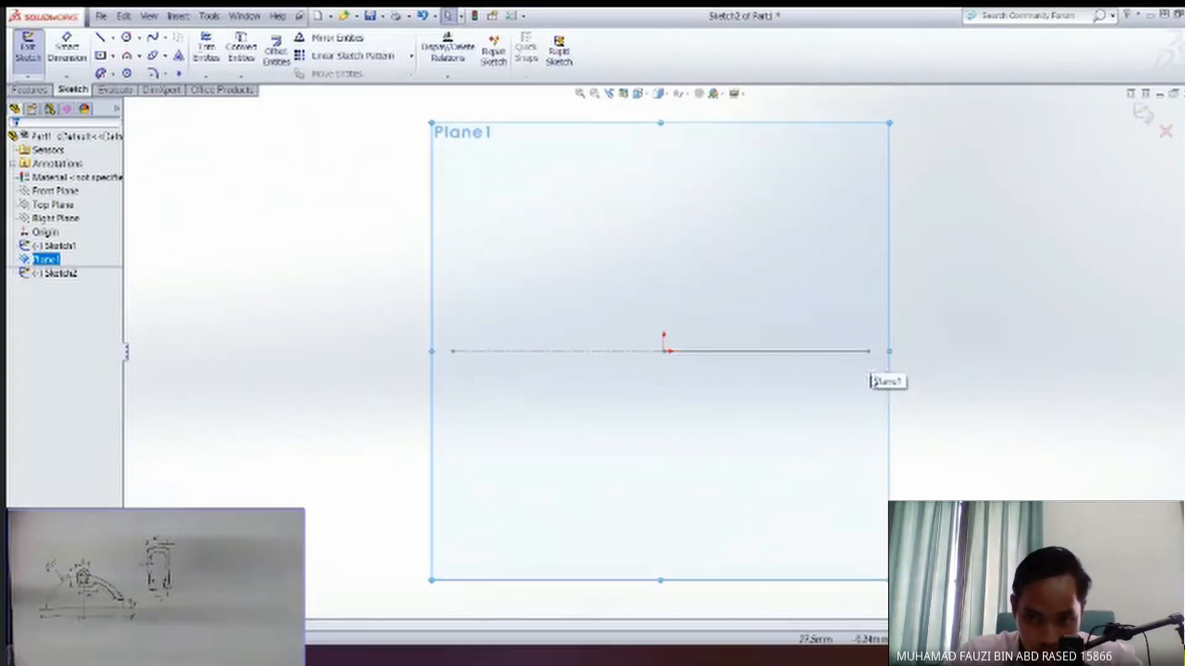
scroll(874, 370, down, 5)
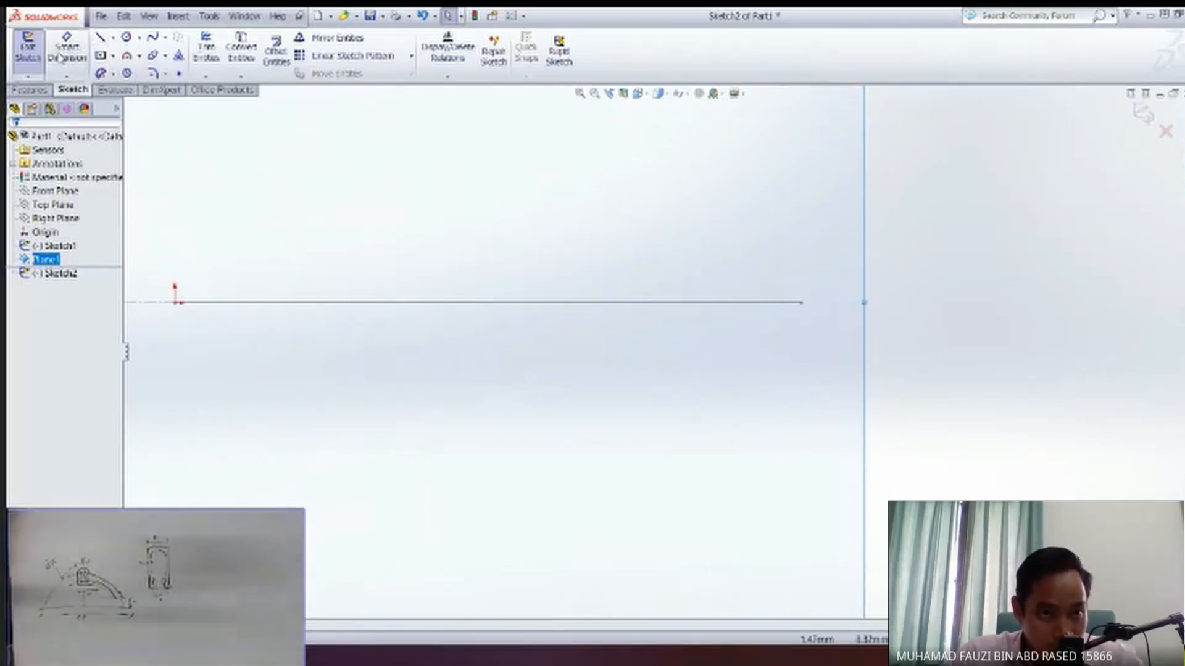
click(101, 39)
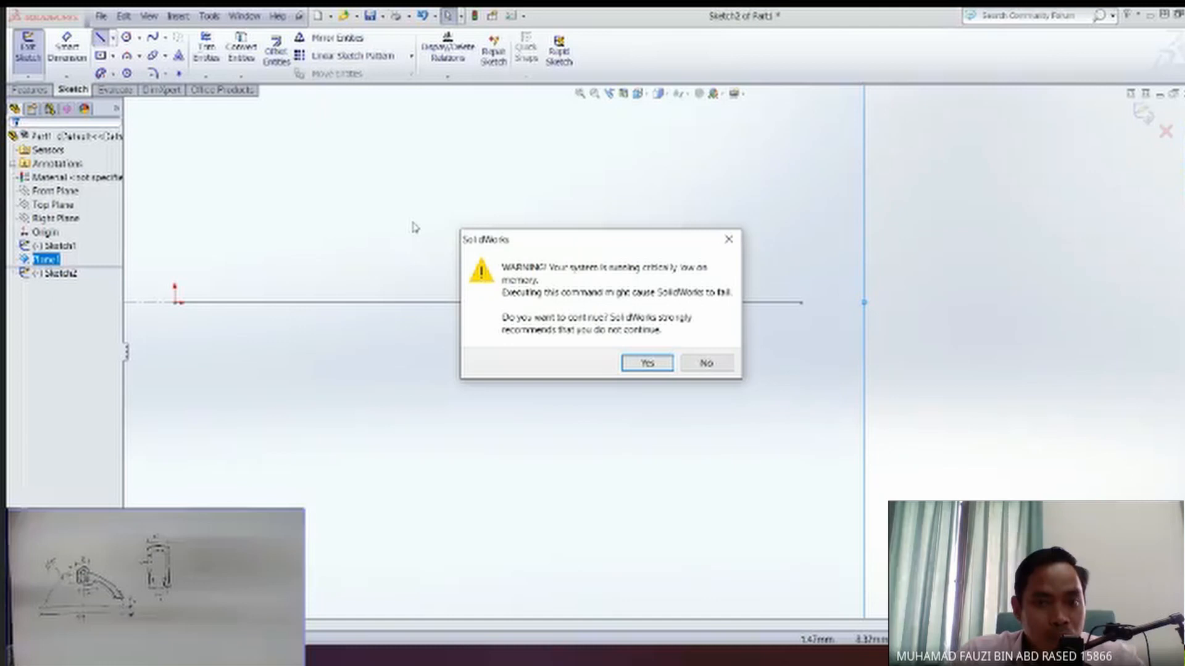
click(656, 366)
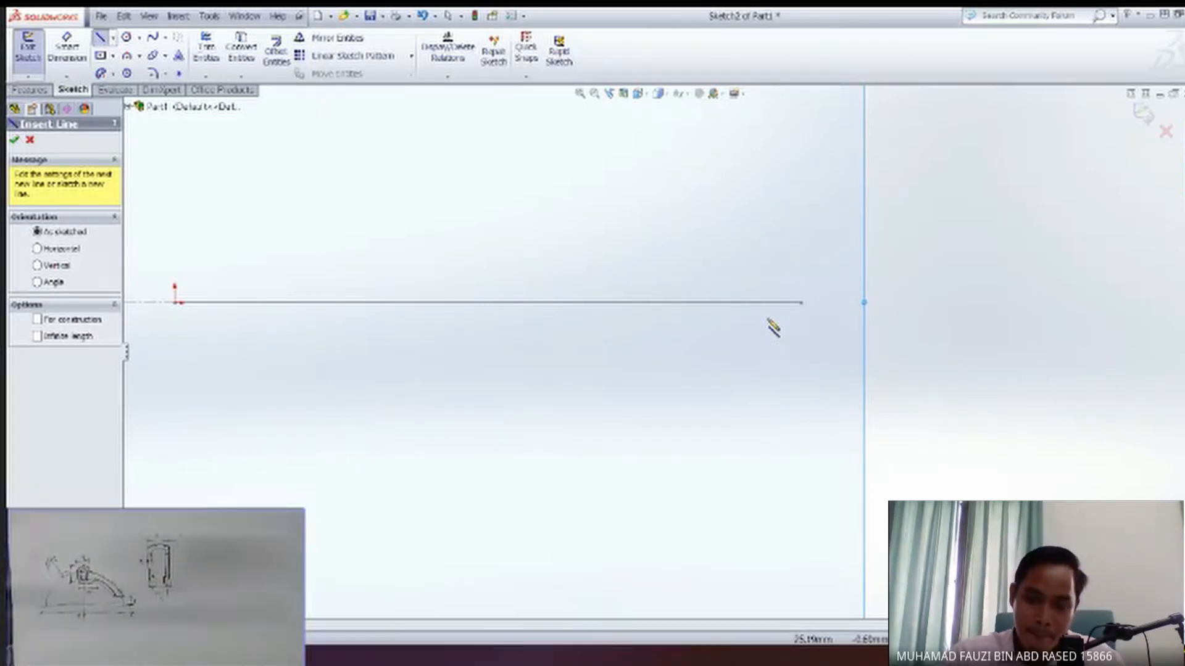
Draw a circle centred on the origin and set its radius to 55/2 mm.
click(124, 40)
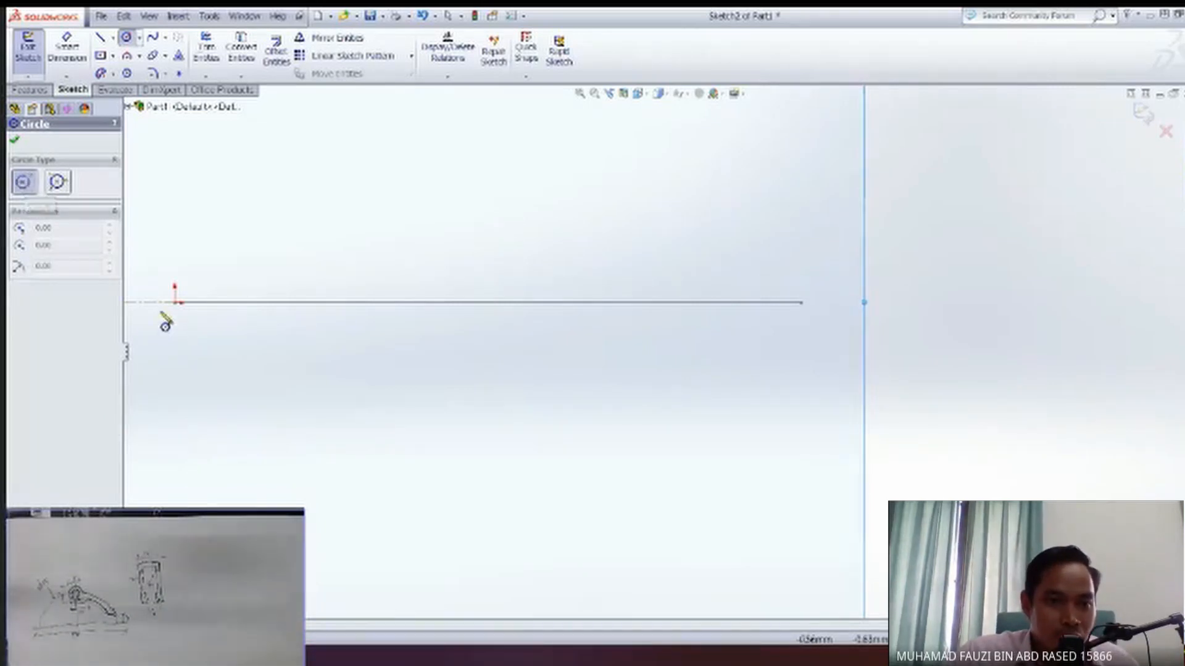
click(175, 303)
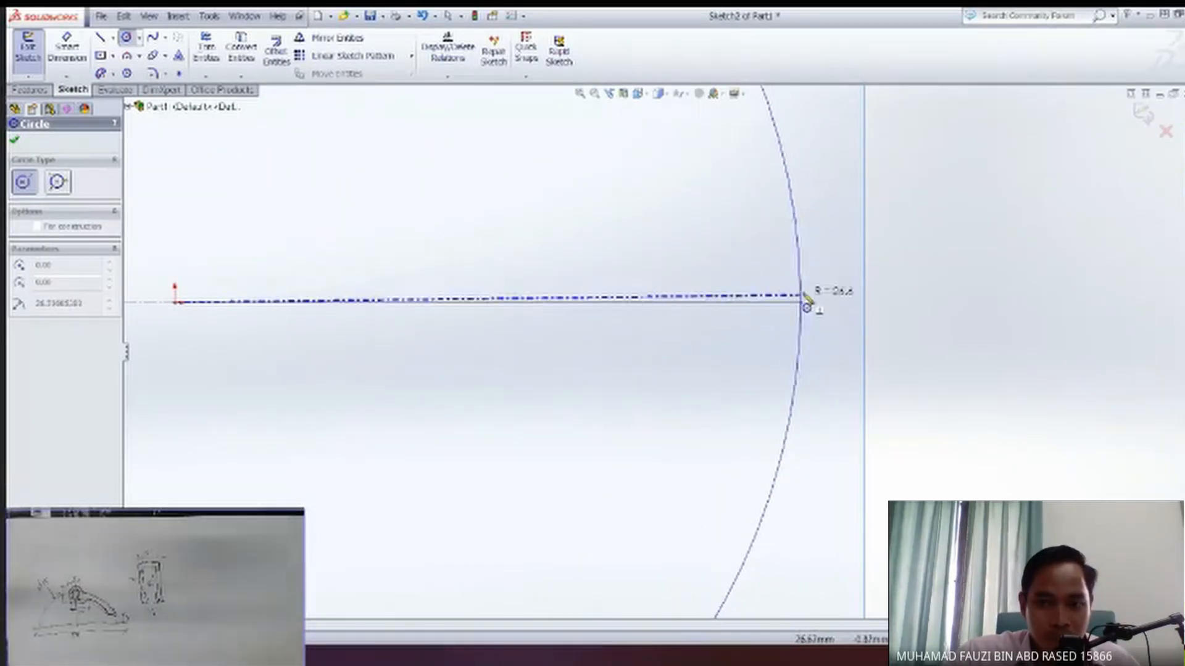
click(804, 301)
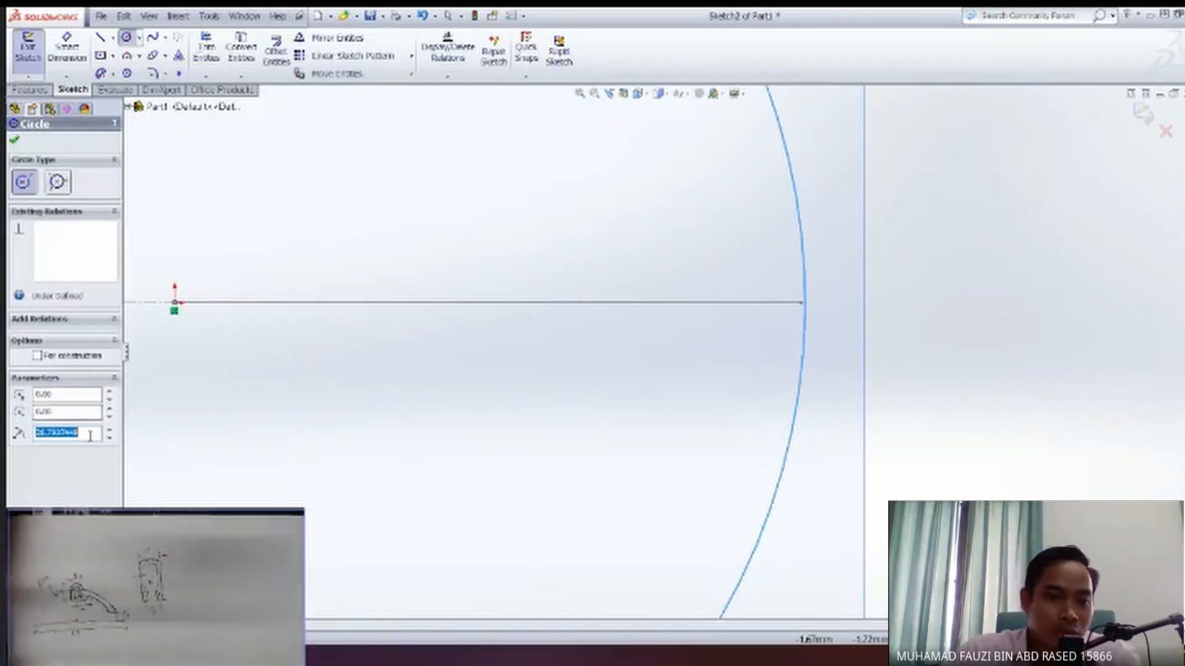
text(55)
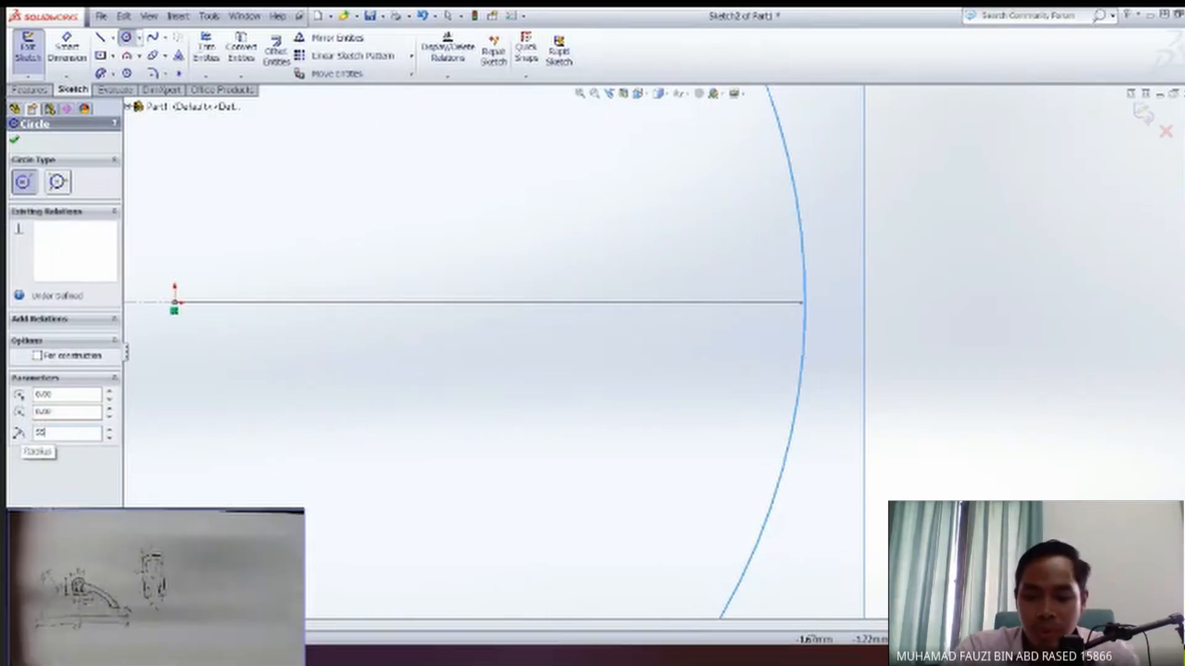
text(/2)
key(Return)
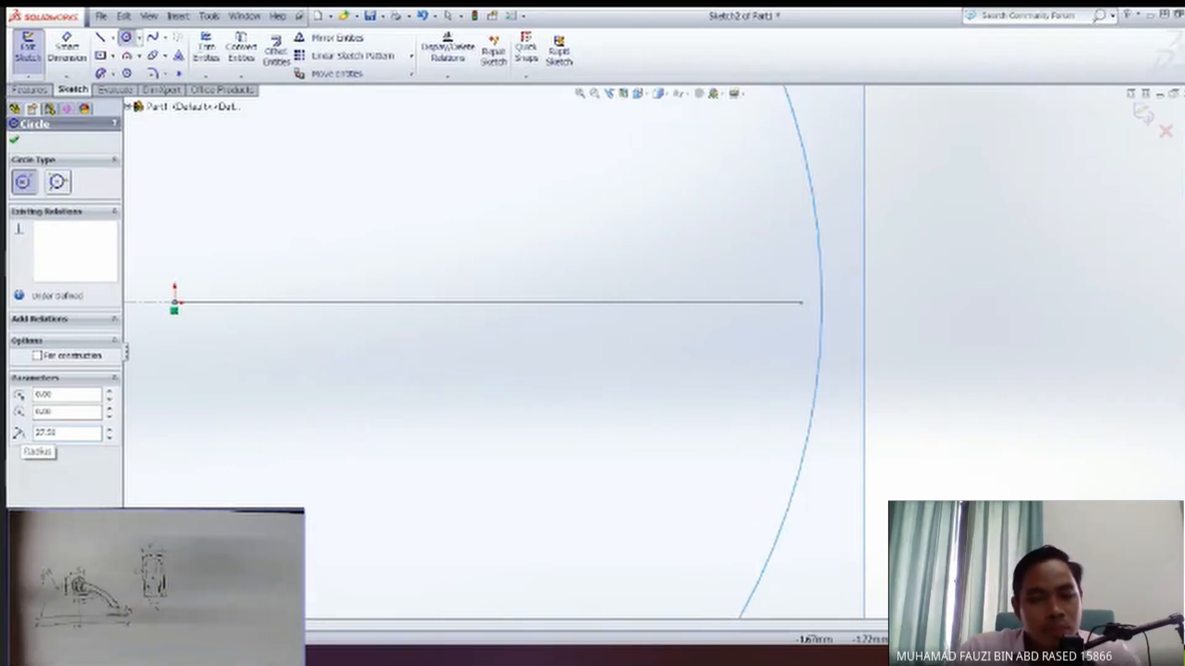
Examine the circle's position relative to the arc's lower endpoint from different angles, and undo the circle.
mouse_move(569, 515)
middle_down()
mouse_move(571, 458)
mouse_move(597, 458)
mouse_move(552, 353)
mouse_move(558, 339)
mouse_move(563, 367)
mouse_move(573, 363)
mouse_move(560, 359)
mouse_move(570, 392)
mouse_move(609, 433)
middle_up()
scroll(572, 458, down, 4)
scroll(571, 472, up, 7)
scroll(568, 476, up, 2)
scroll(699, 491, down, 3)
scroll(699, 491, up, 4)
mouse_move(648, 503)
middle_down()
mouse_move(642, 464)
mouse_move(646, 496)
middle_up()
middle_drag(618, 420, 648, 432)
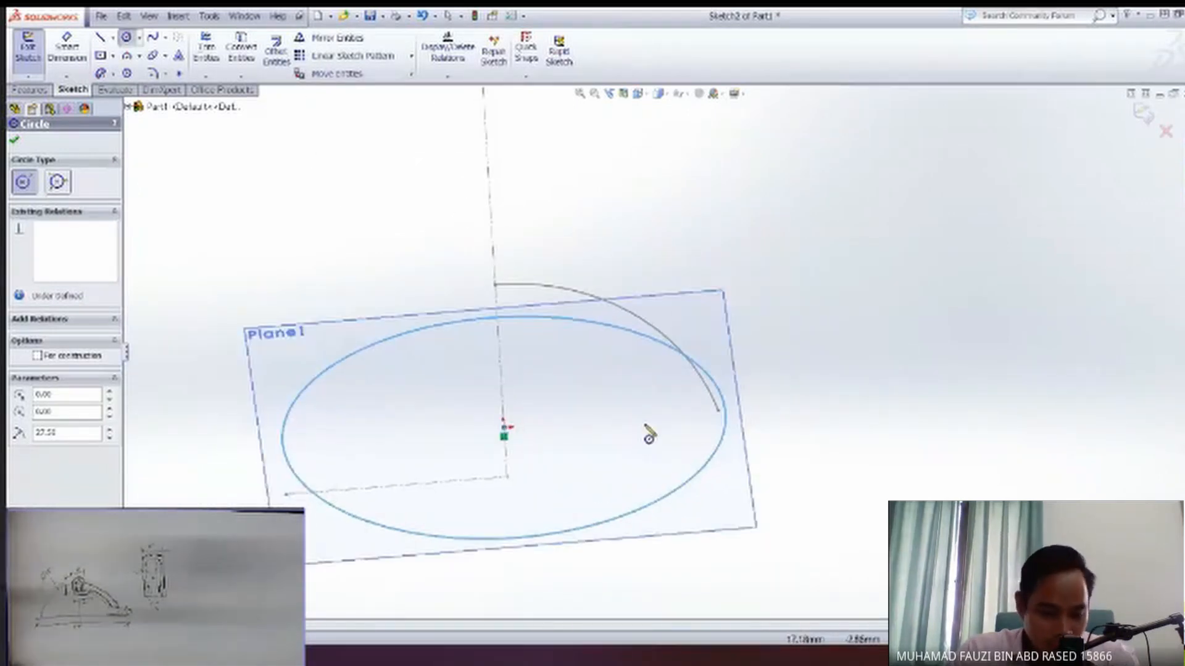
click(719, 413)
key(Escape)
middle_drag(774, 429, 735, 445)
scroll(722, 401, down, 2)
scroll(702, 387, up, 4)
scroll(702, 388, down, 3)
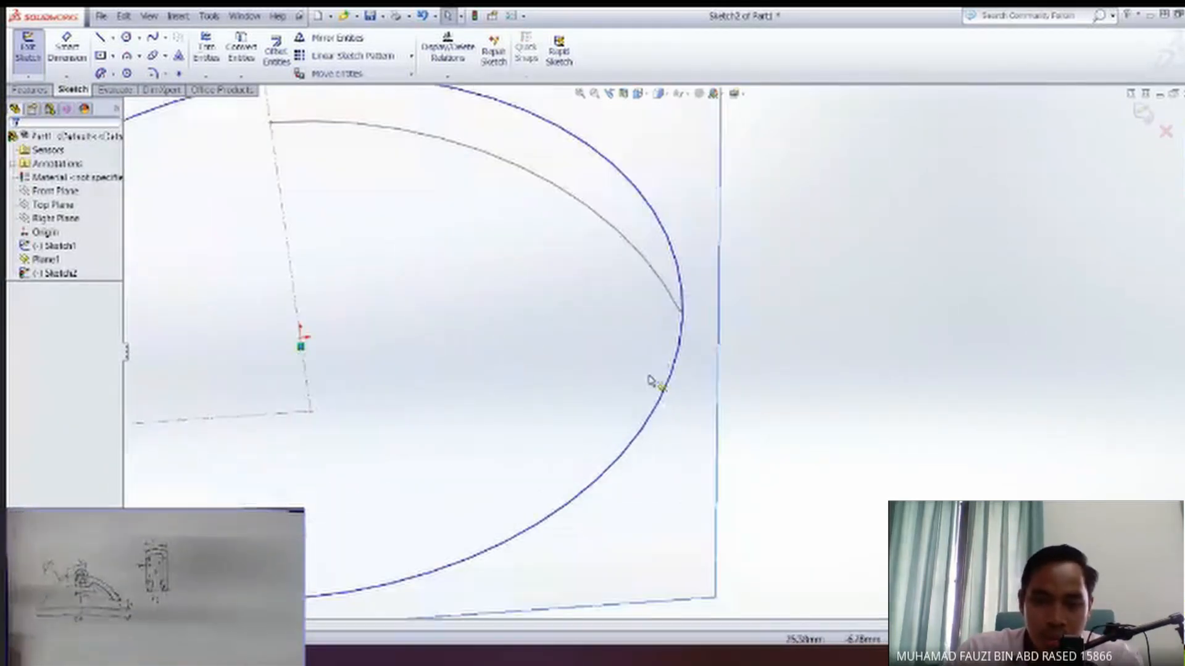
ctrl+middle_drag(594, 373, 610, 407)
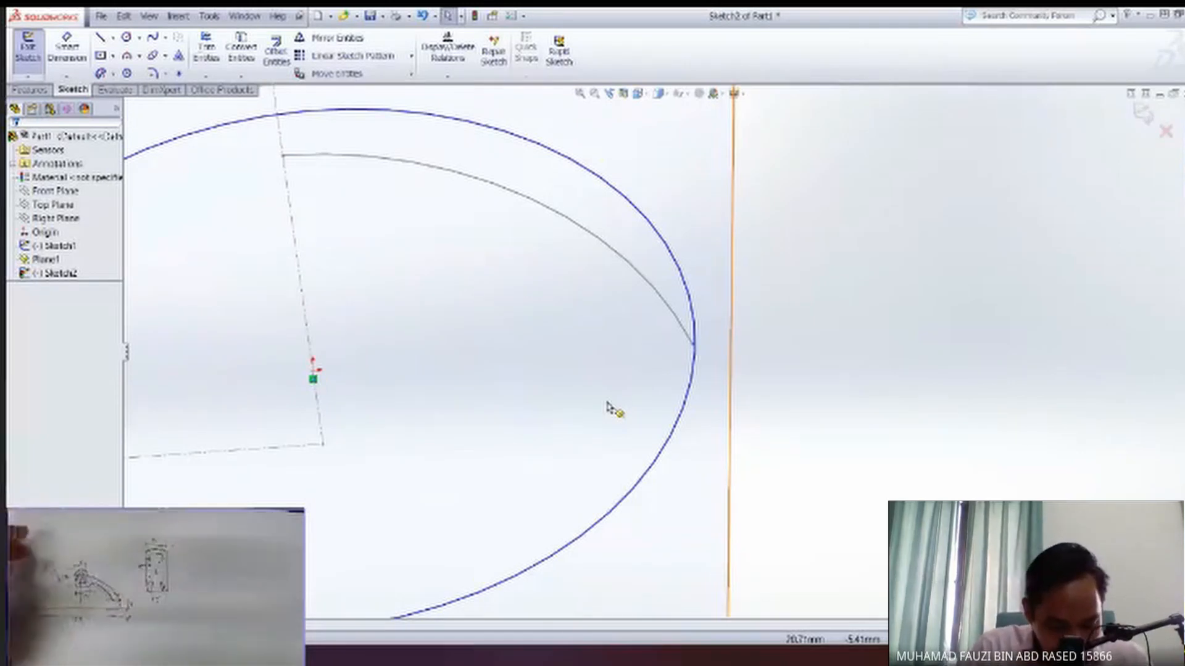
mouse_move(610, 409)
middle_down()
mouse_move(581, 408)
mouse_move(590, 400)
middle_up()
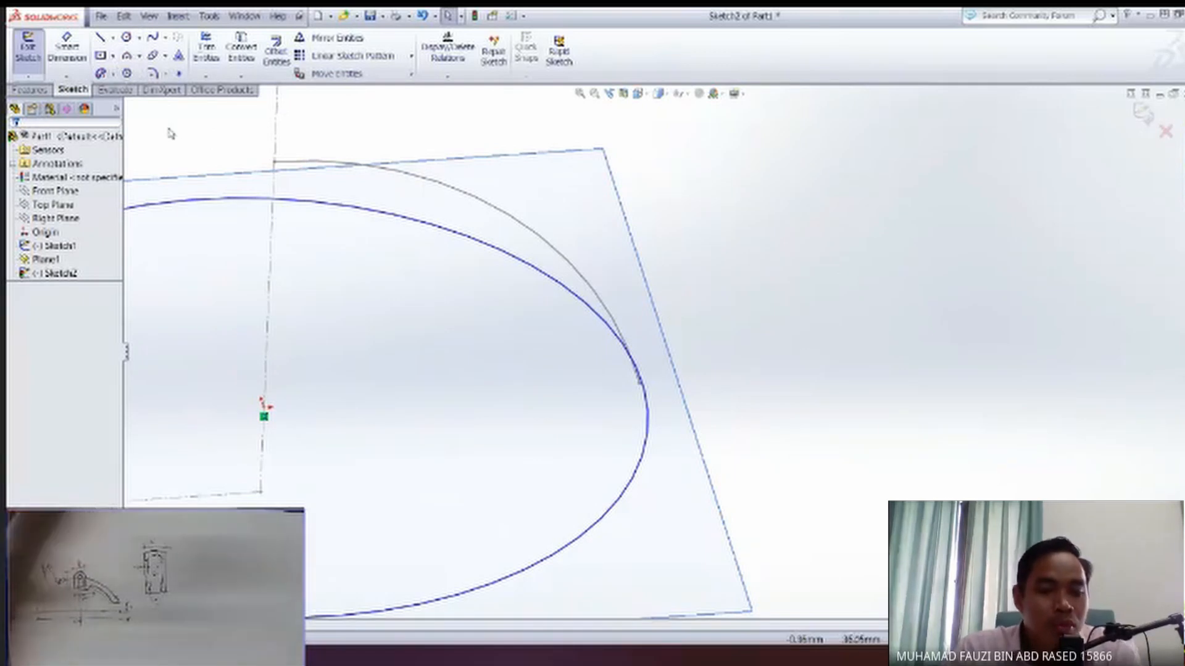
key(ctrl+z)
Draw a circle centred on the origin through the arc's lower endpoint, and delete it.
click(140, 39)
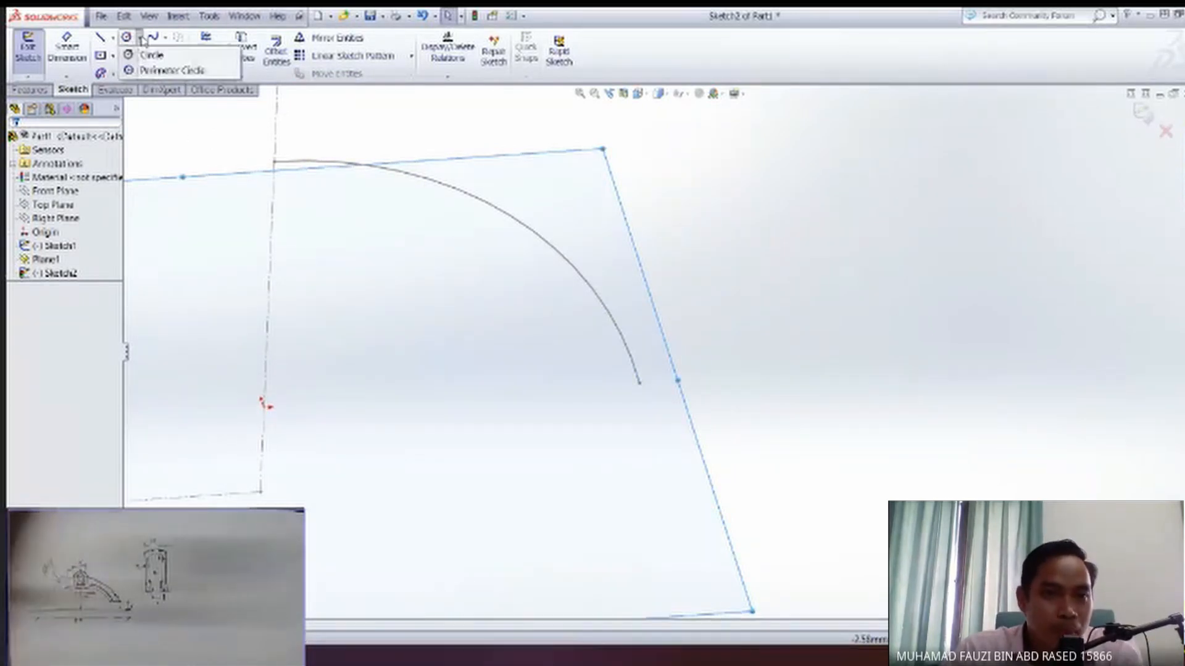
click(146, 54)
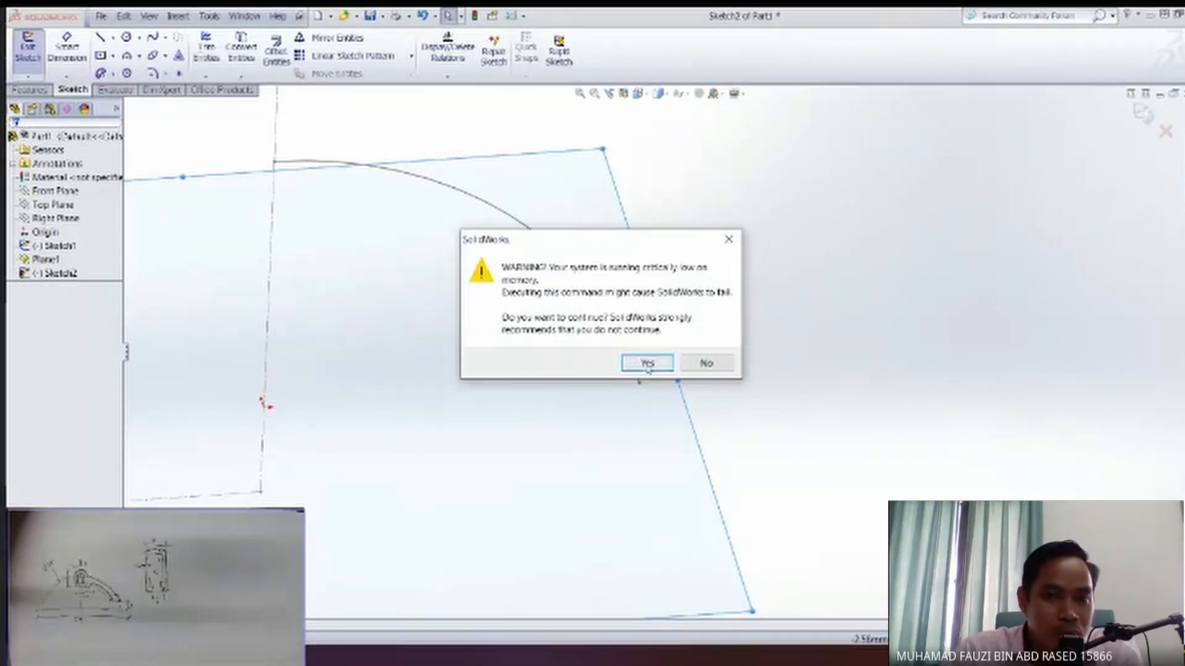
click(646, 364)
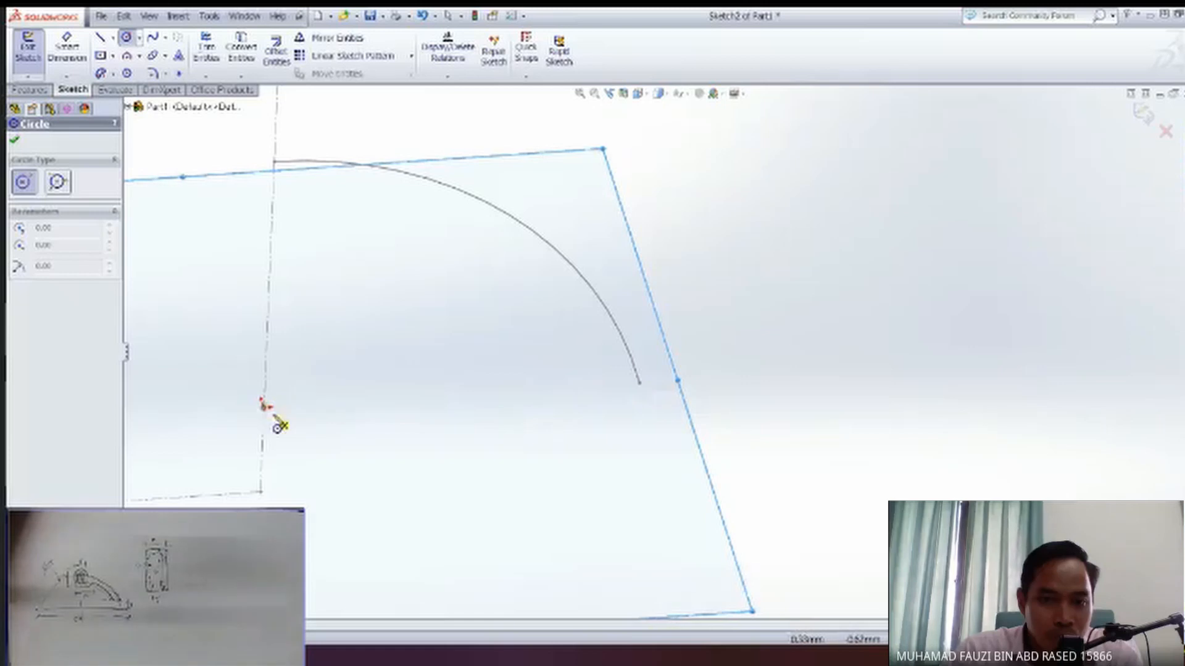
click(266, 406)
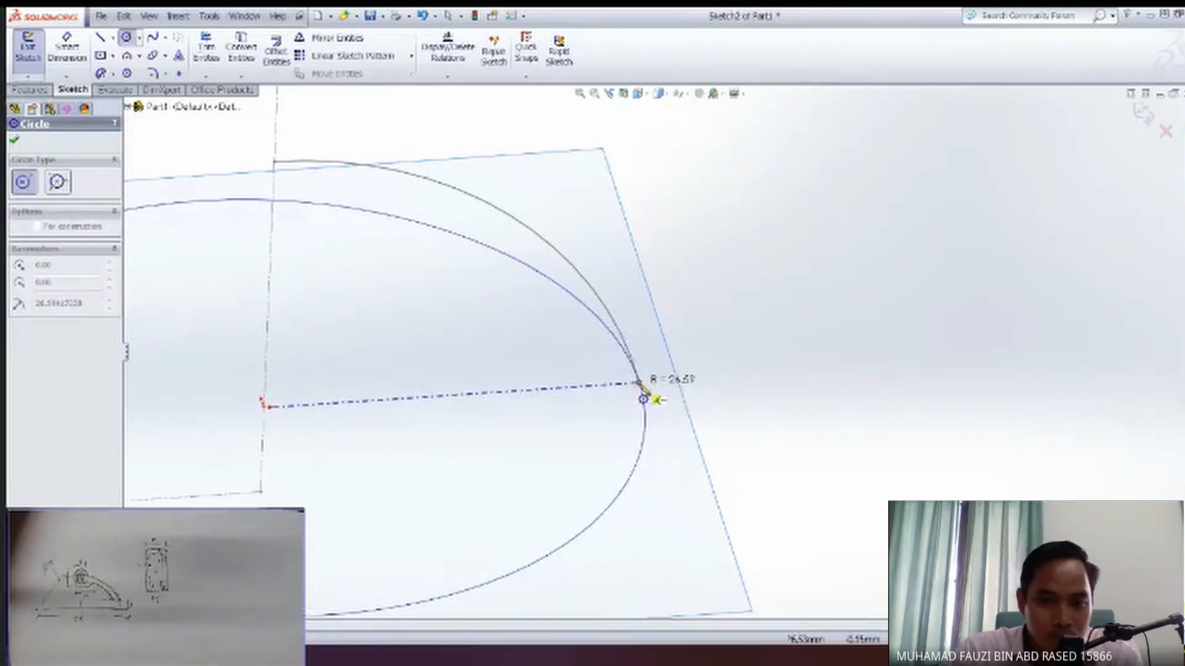
click(642, 396)
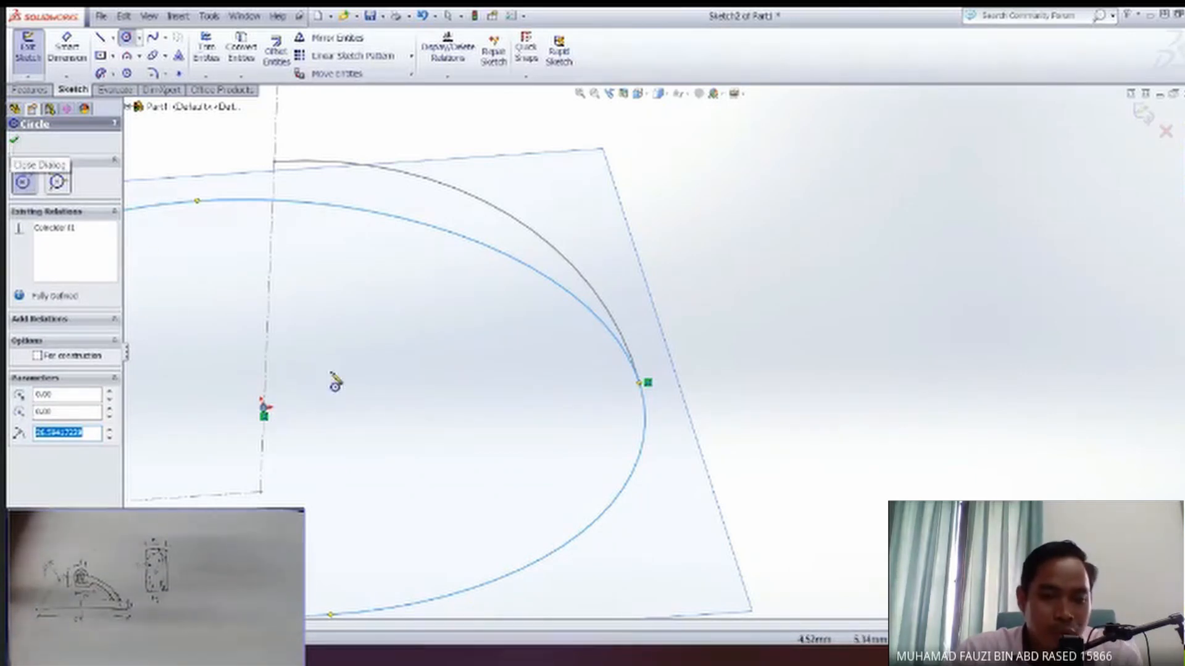
key(Escape)
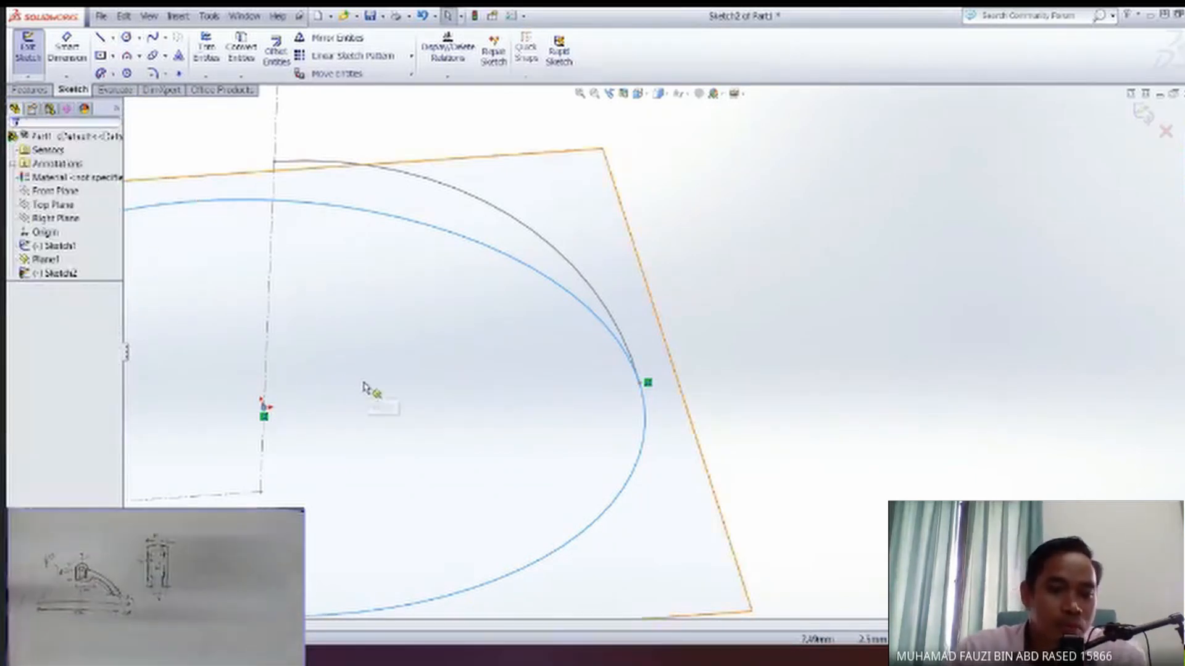
key(Delete)
Draw a circle centred on the origin through the arc's lower endpoint, with a radius of about 26.6 mm.
ctrl+middle_drag(396, 424, 456, 420)
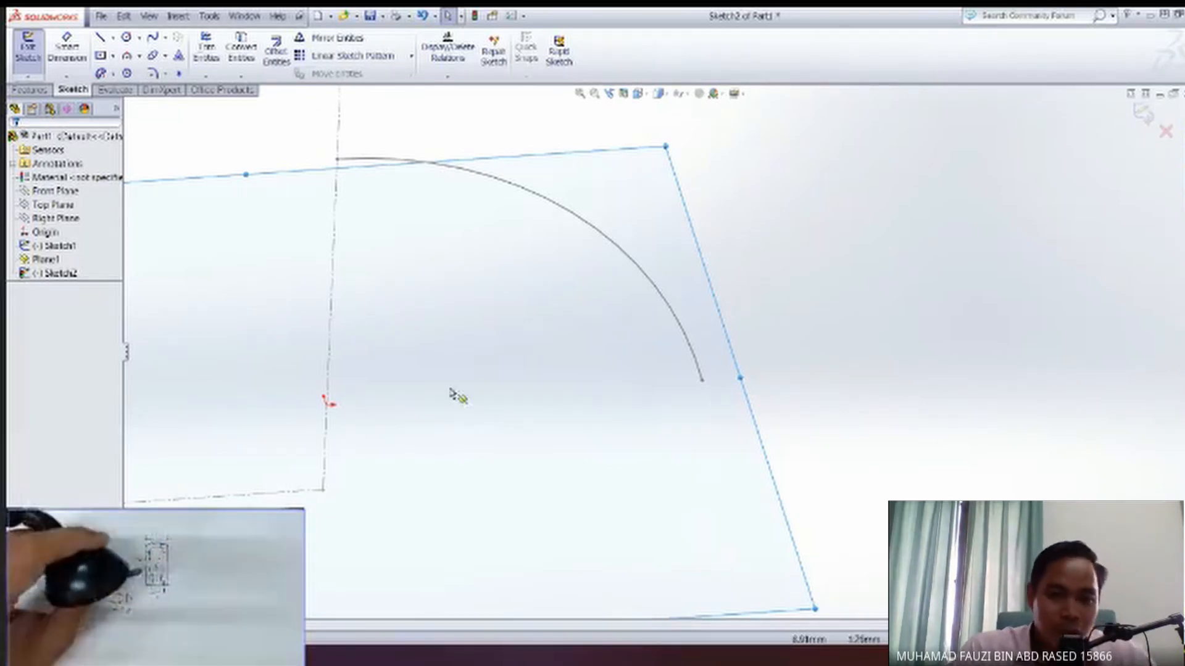
click(126, 38)
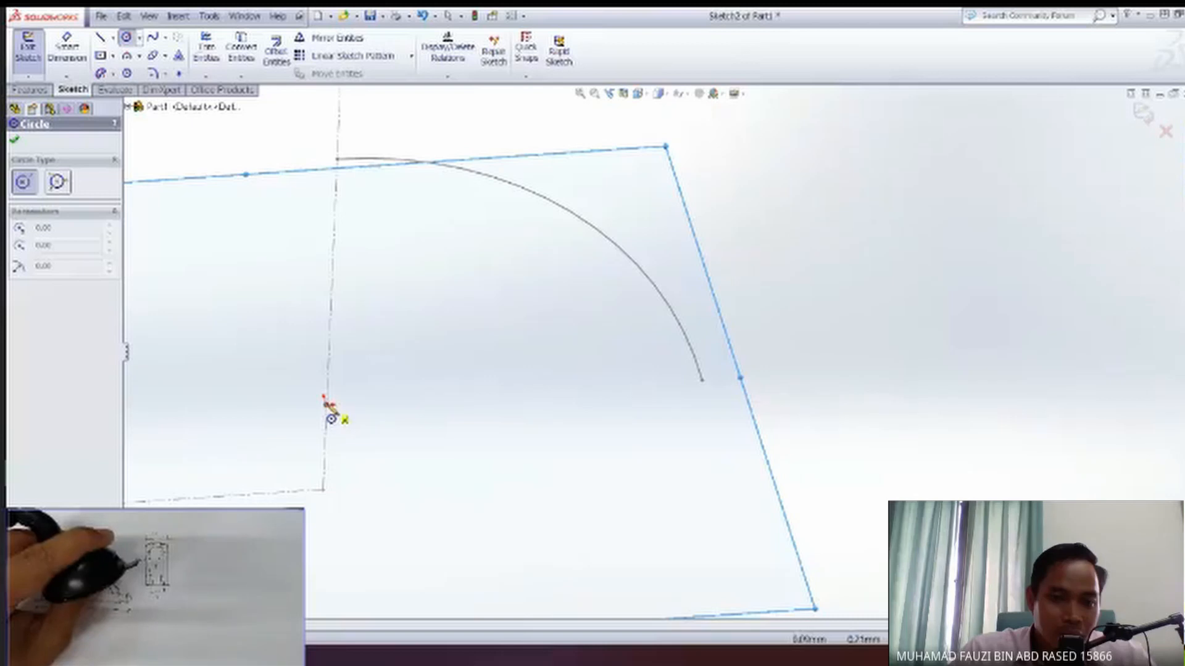
click(326, 404)
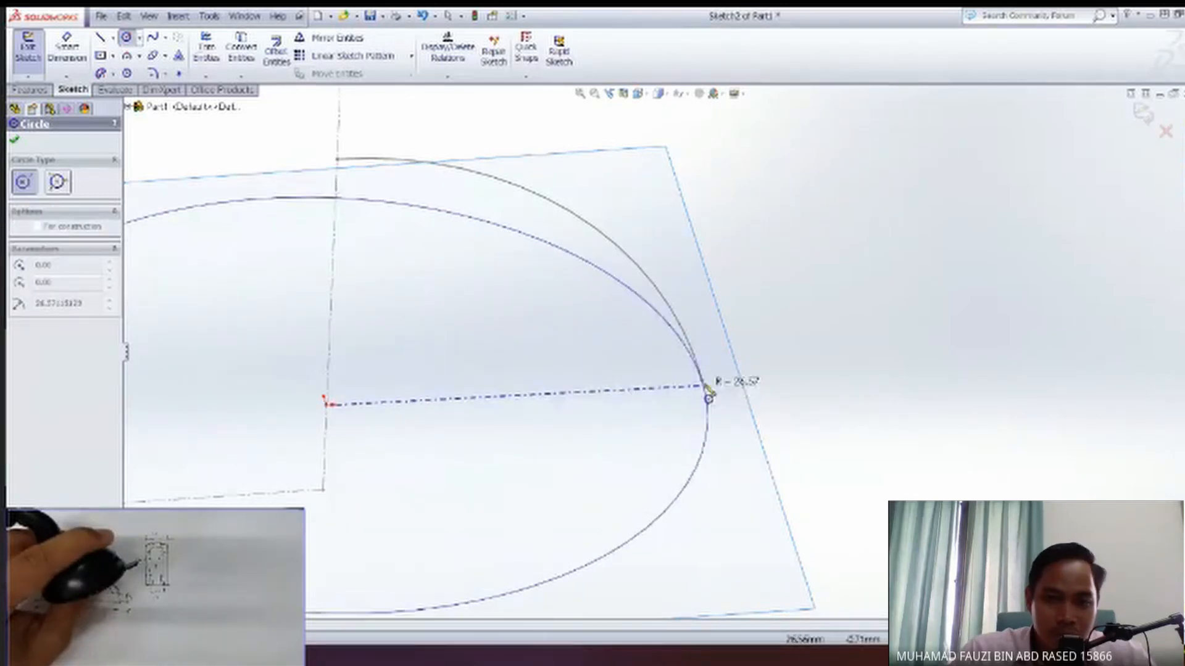
click(707, 393)
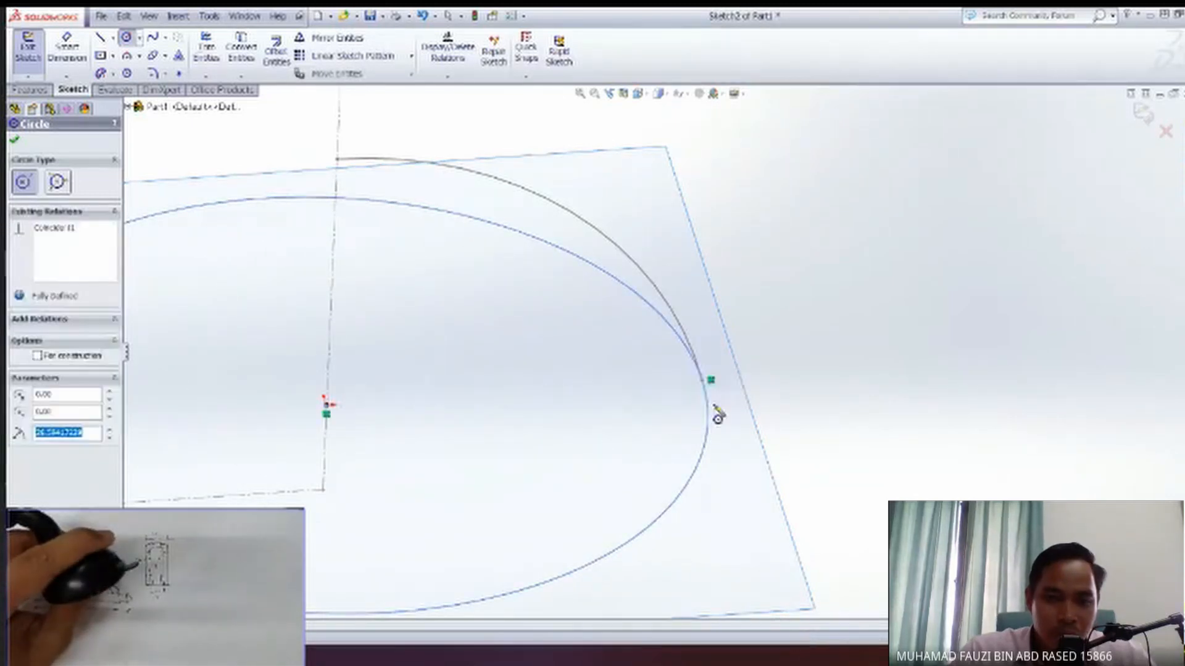
click(18, 143)
mouse_move(481, 409)
middle_down()
mouse_move(472, 367)
mouse_move(407, 321)
mouse_move(370, 352)
mouse_move(375, 425)
mouse_move(456, 484)
middle_up()
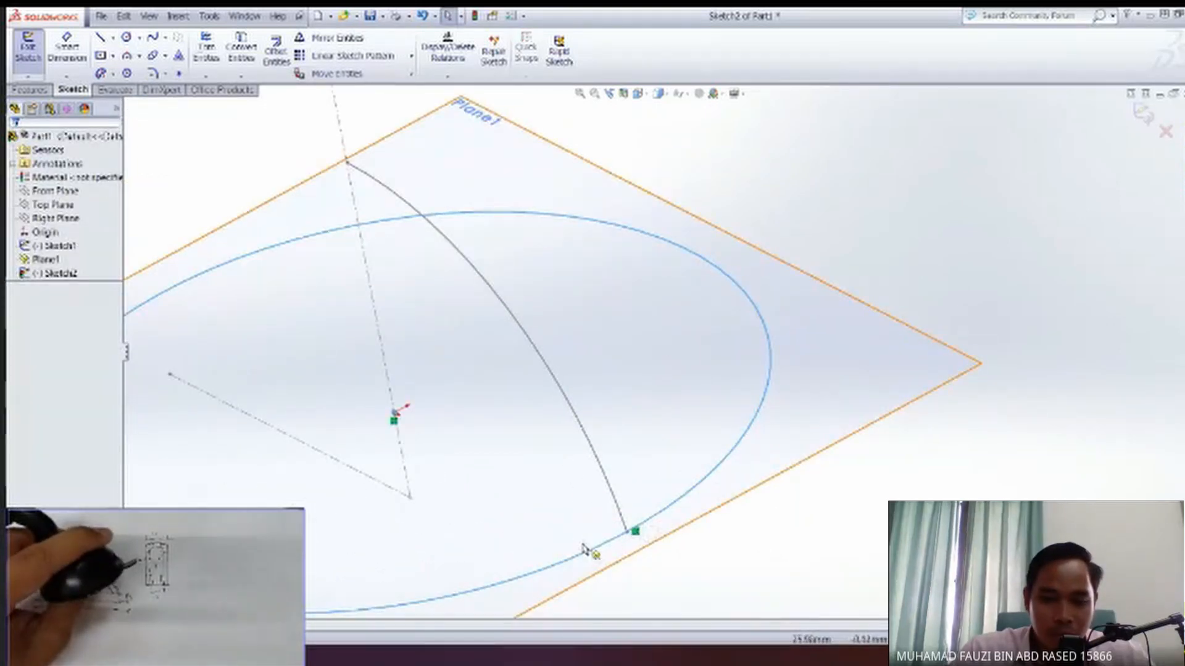
middle_drag(558, 556, 637, 549)
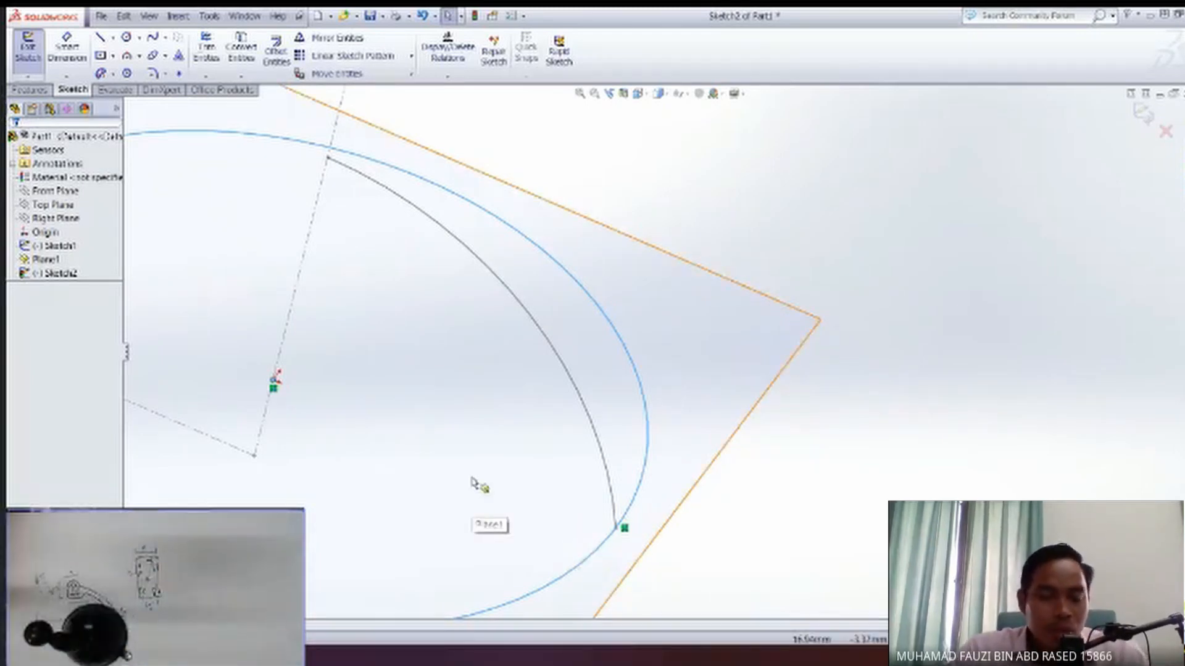
Facing the sketch plane, draw a horizontal line about 14.7 mm long across the circle's edge, just below the arc's lower endpoint.
key(space)
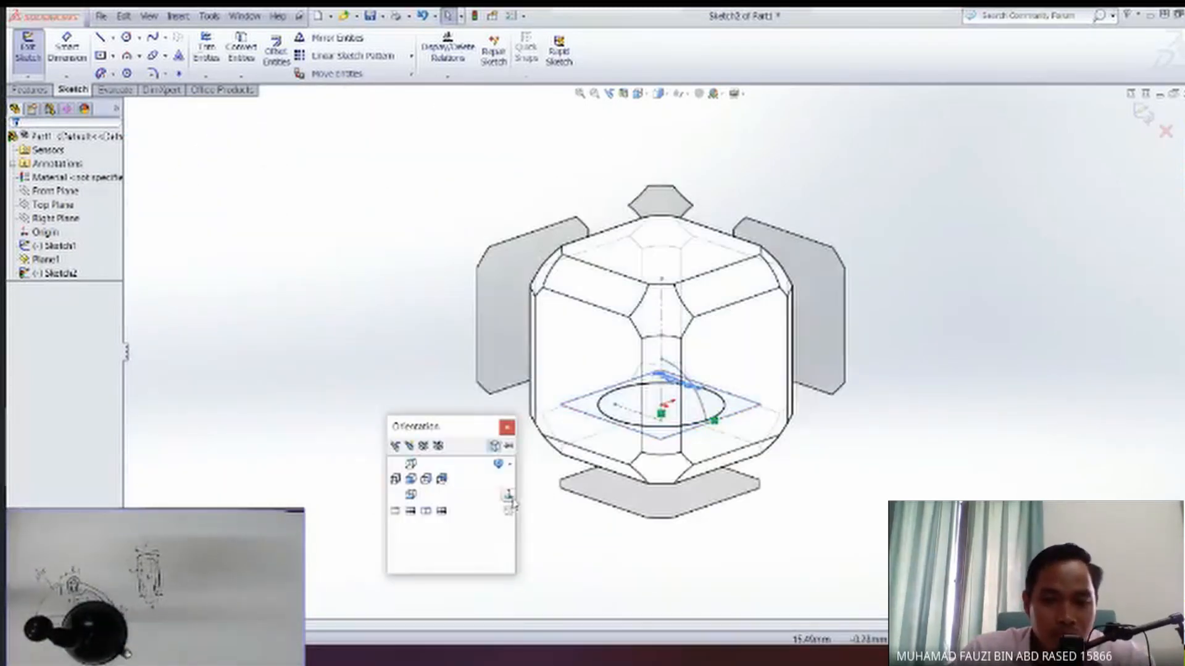
click(510, 496)
scroll(876, 377, down, 3)
scroll(843, 367, up, 10)
scroll(698, 457, up, 2)
scroll(585, 469, down, 2)
scroll(584, 468, up, 2)
scroll(522, 436, down, 2)
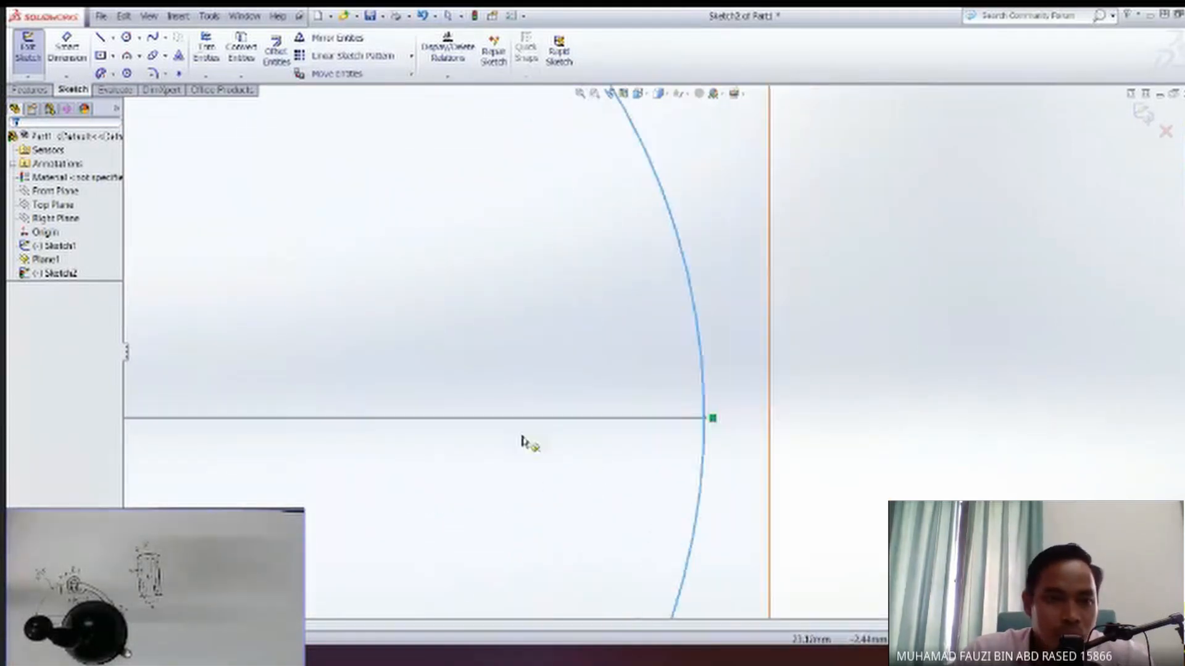
click(101, 39)
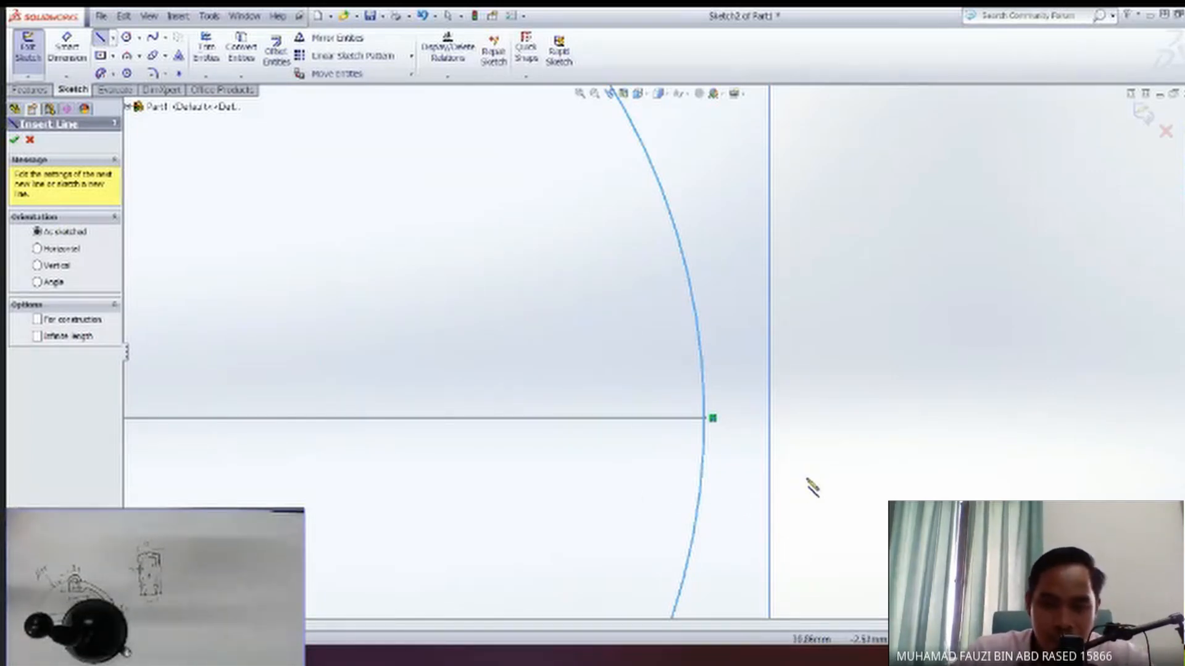
click(802, 473)
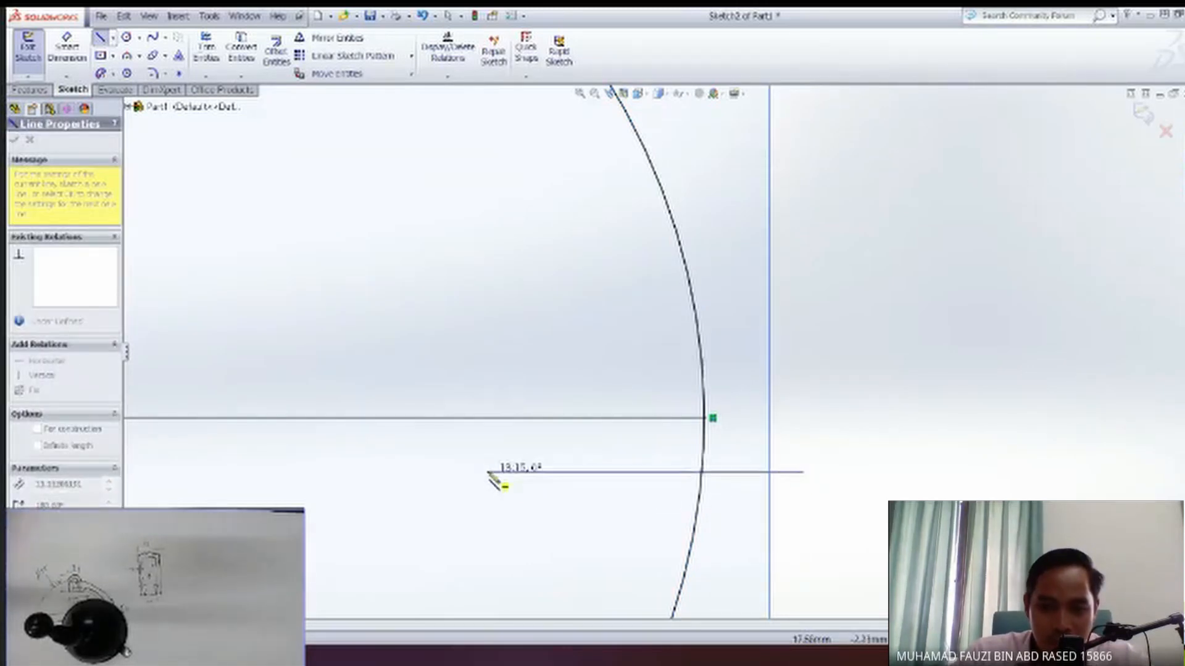
click(452, 472)
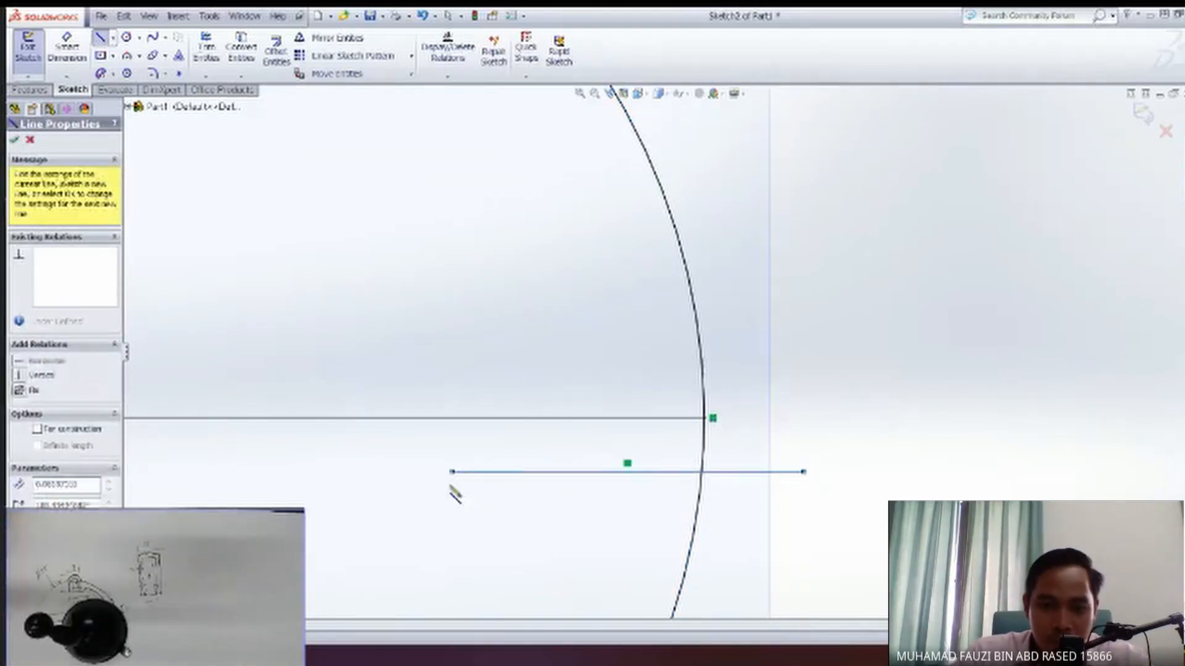
key(Escape)
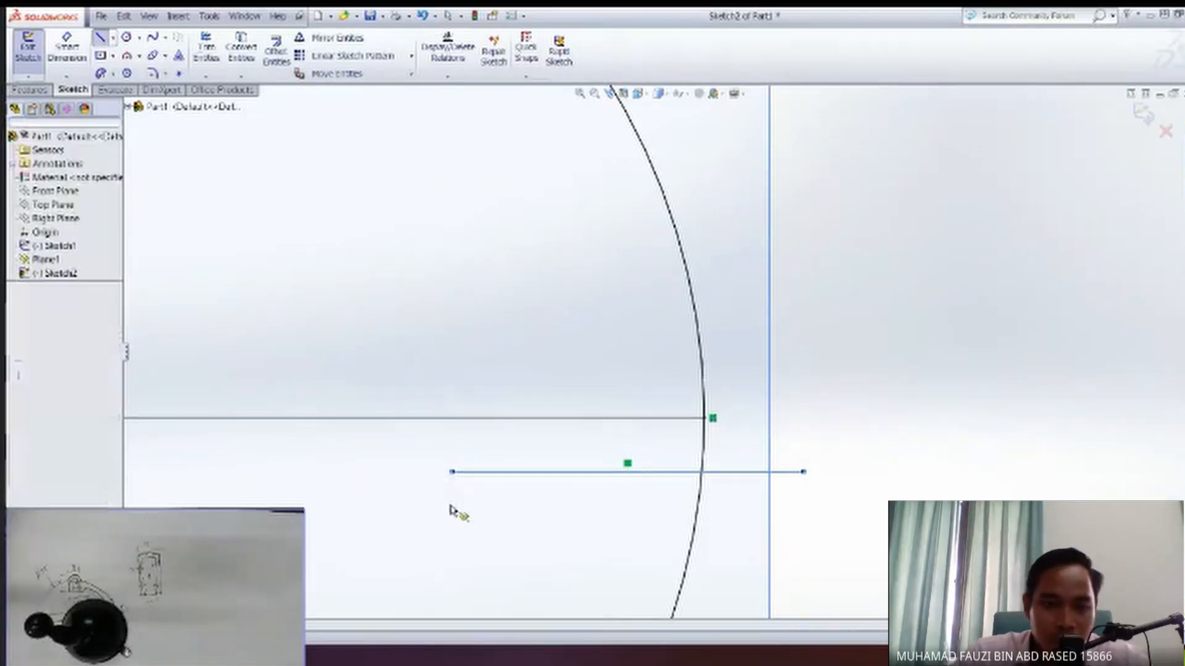
Inspect the relations and parameters of the new horizontal line.
drag(651, 510, 563, 448)
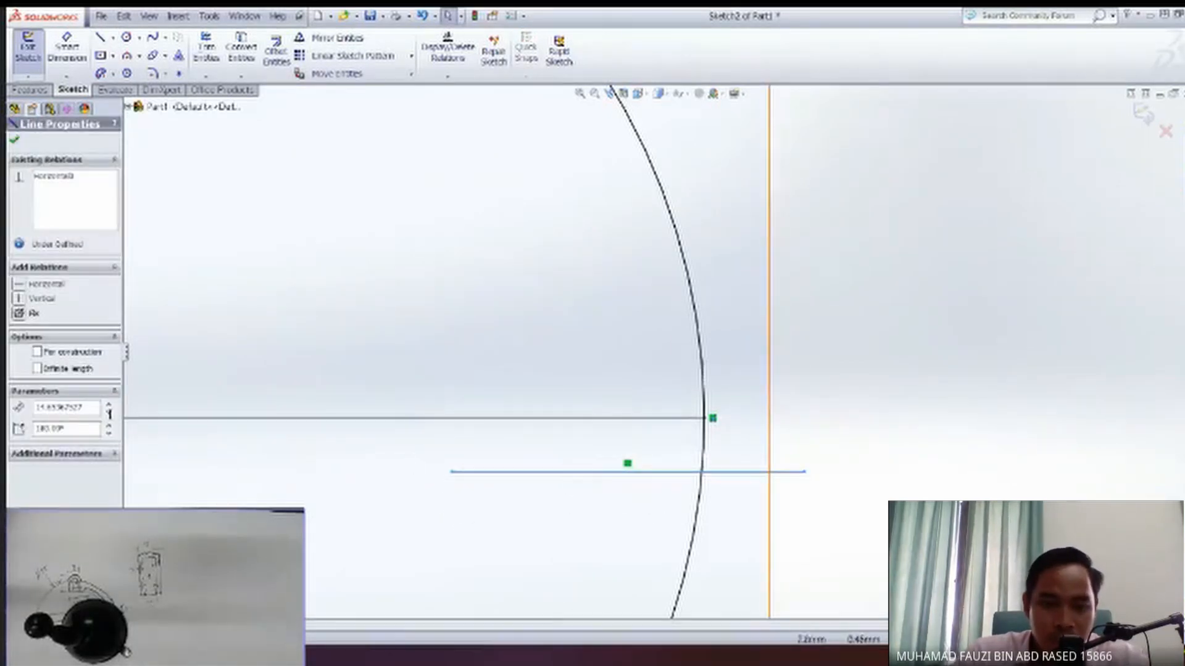
click(663, 509)
drag(662, 506, 586, 457)
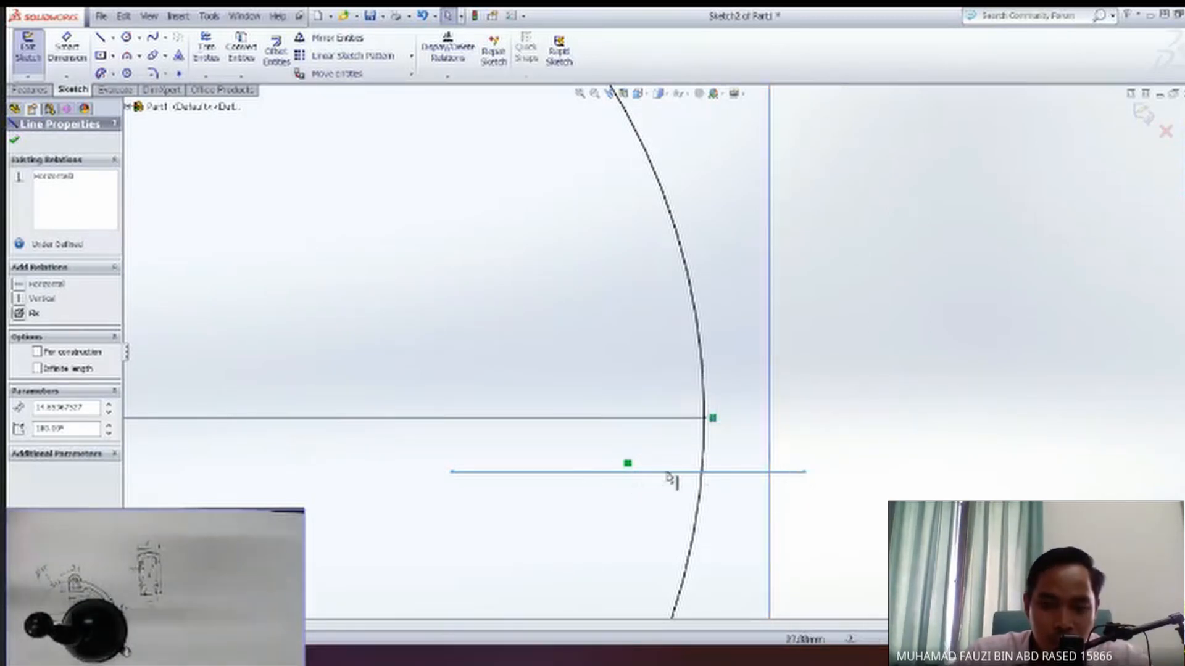
click(642, 490)
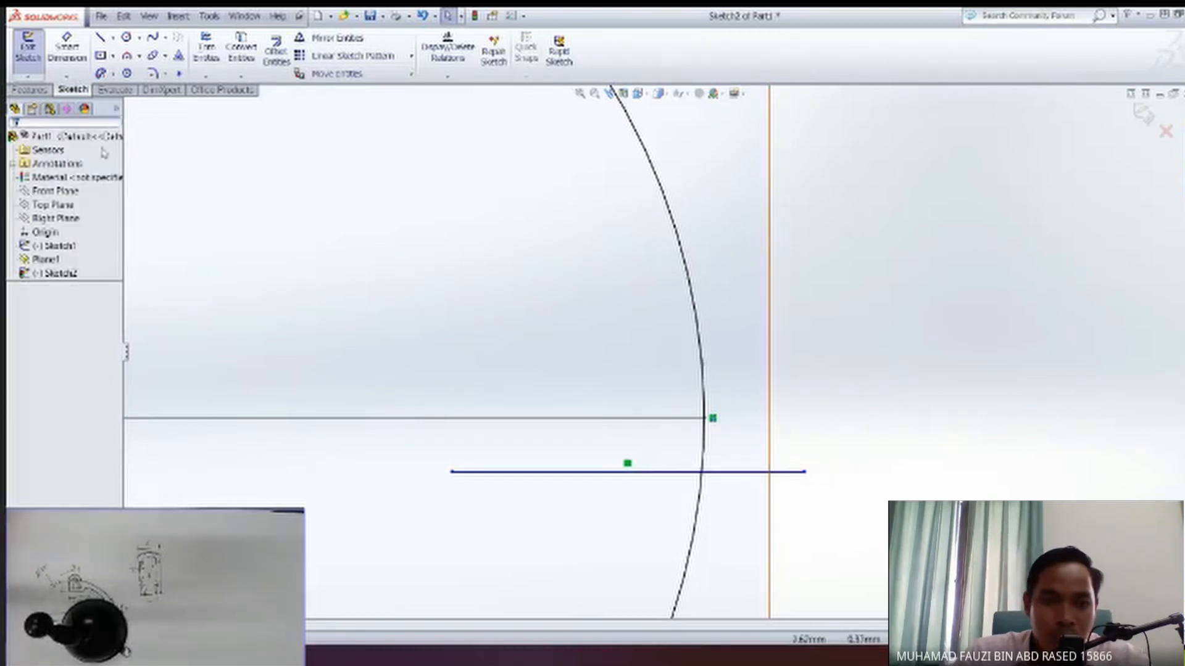
Draw a second, slightly slanted line across the circle's edge above the arc's endpoint and make it horizontal.
drag(835, 335, 428, 371)
key(Escape)
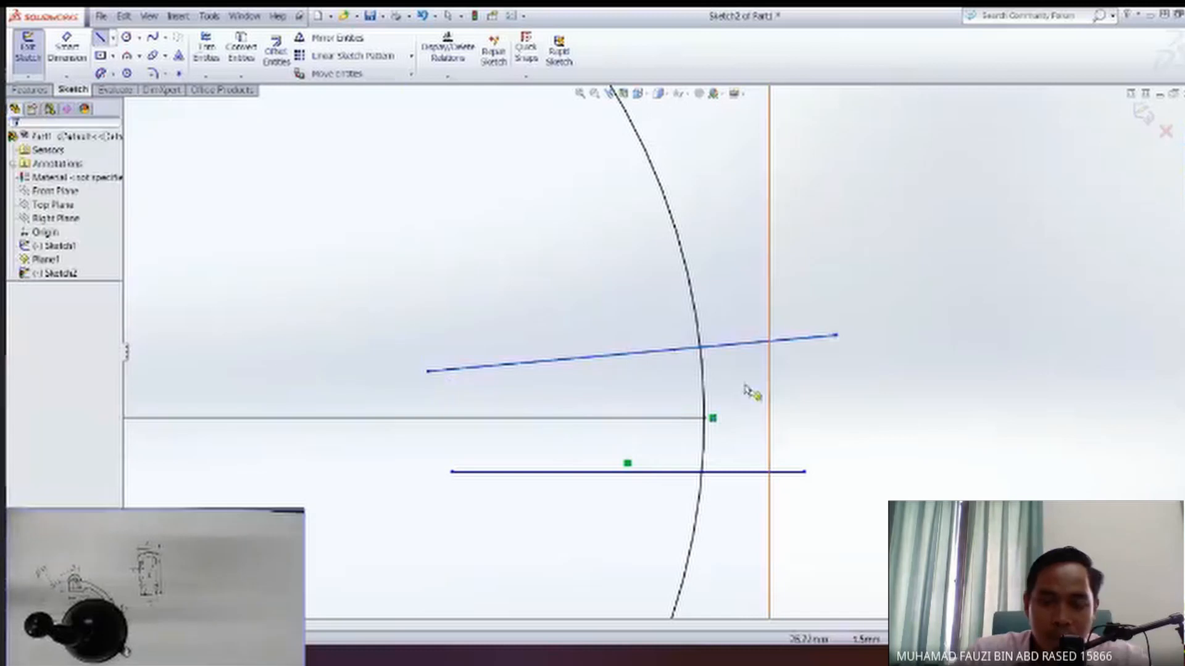
click(682, 359)
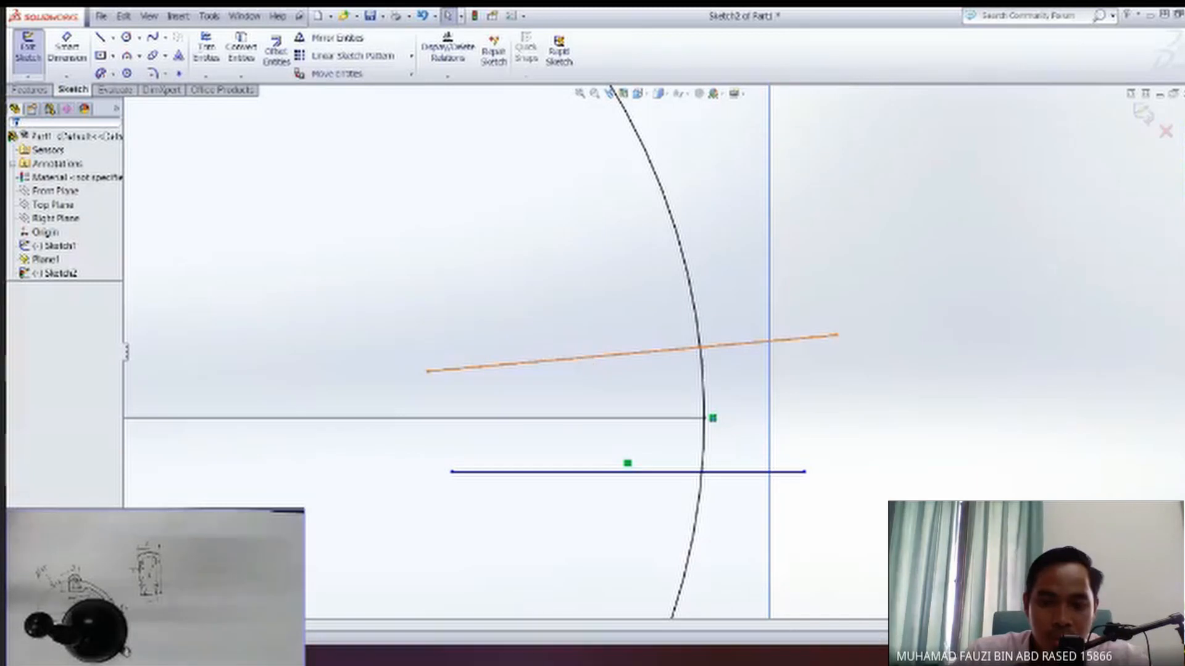
click(581, 361)
click(619, 310)
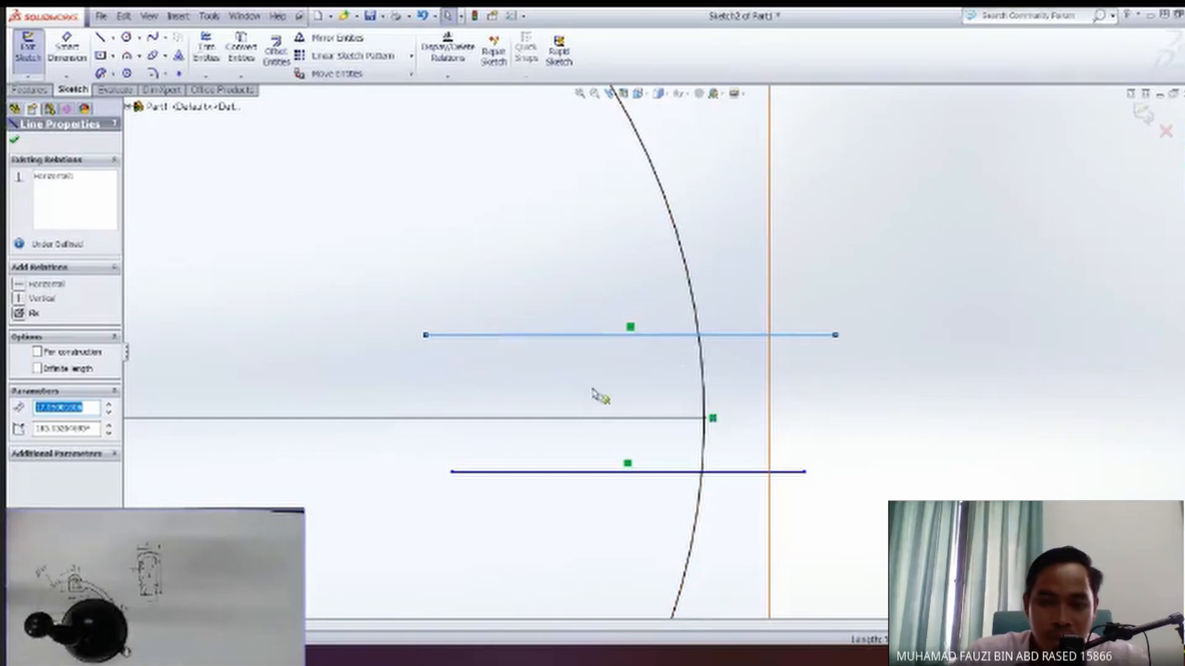
Apply the horizontal relation to the lower line and delete the upper line.
click(582, 473)
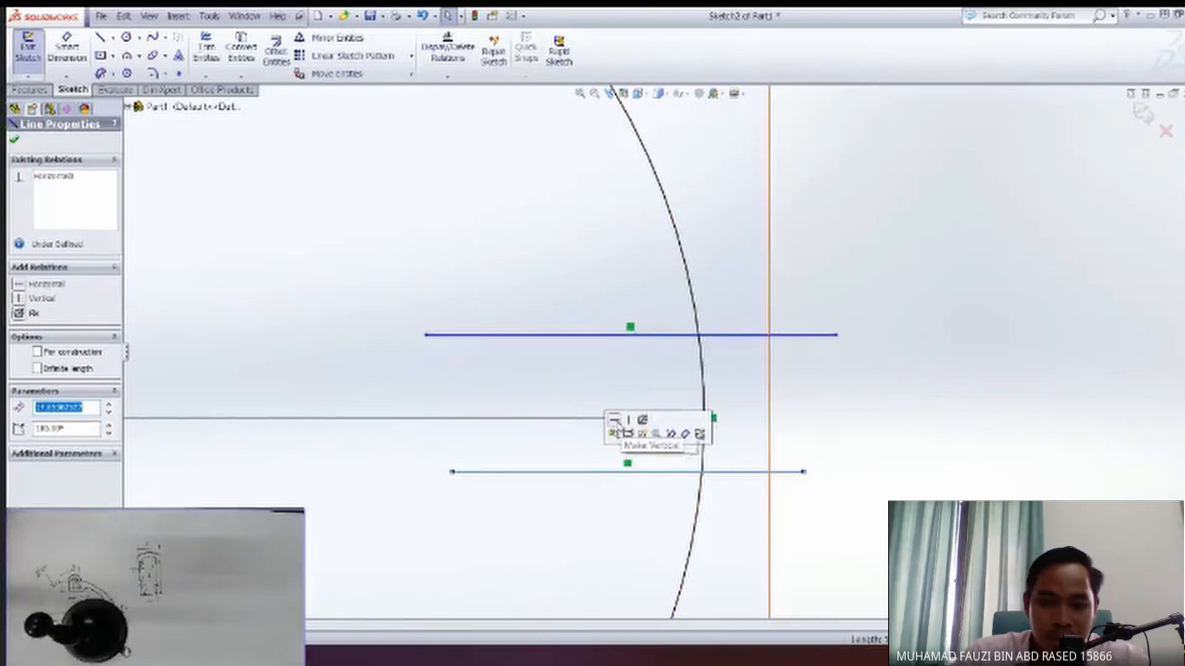
click(614, 421)
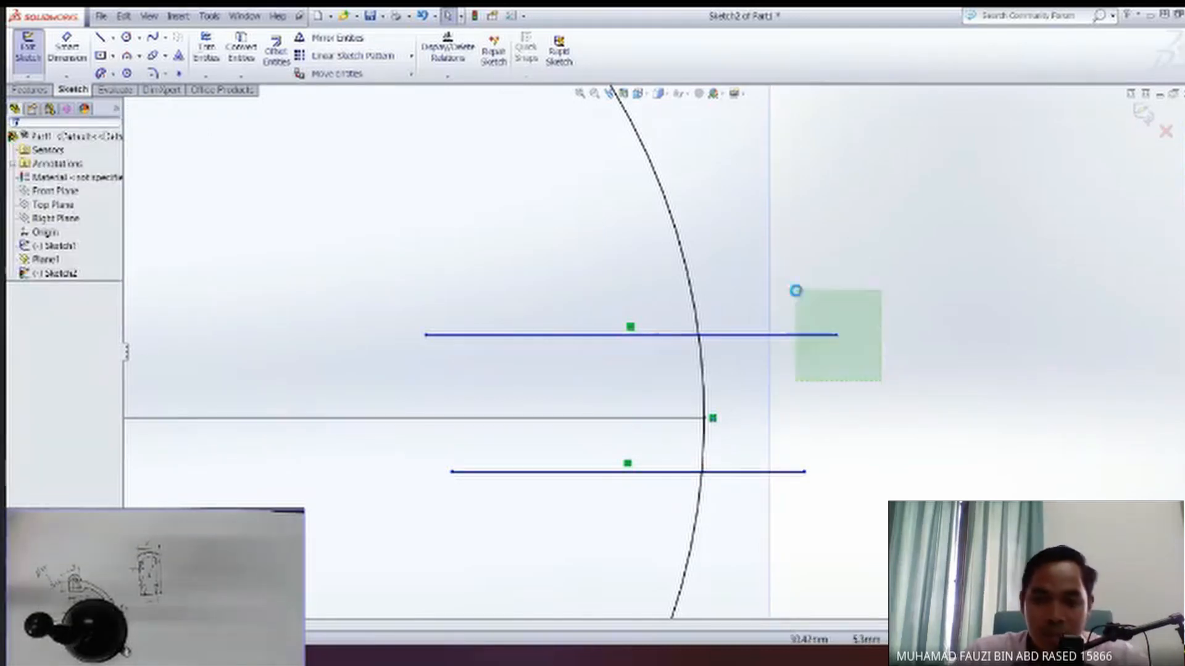
click(811, 335)
key(Delete)
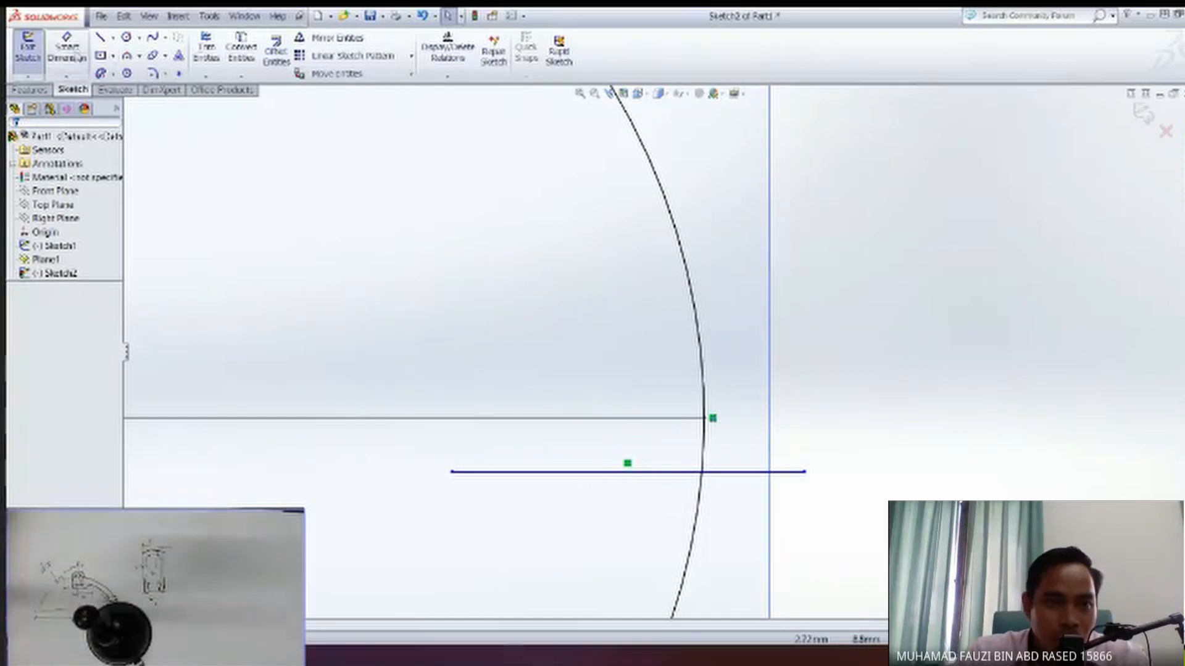
click(74, 54)
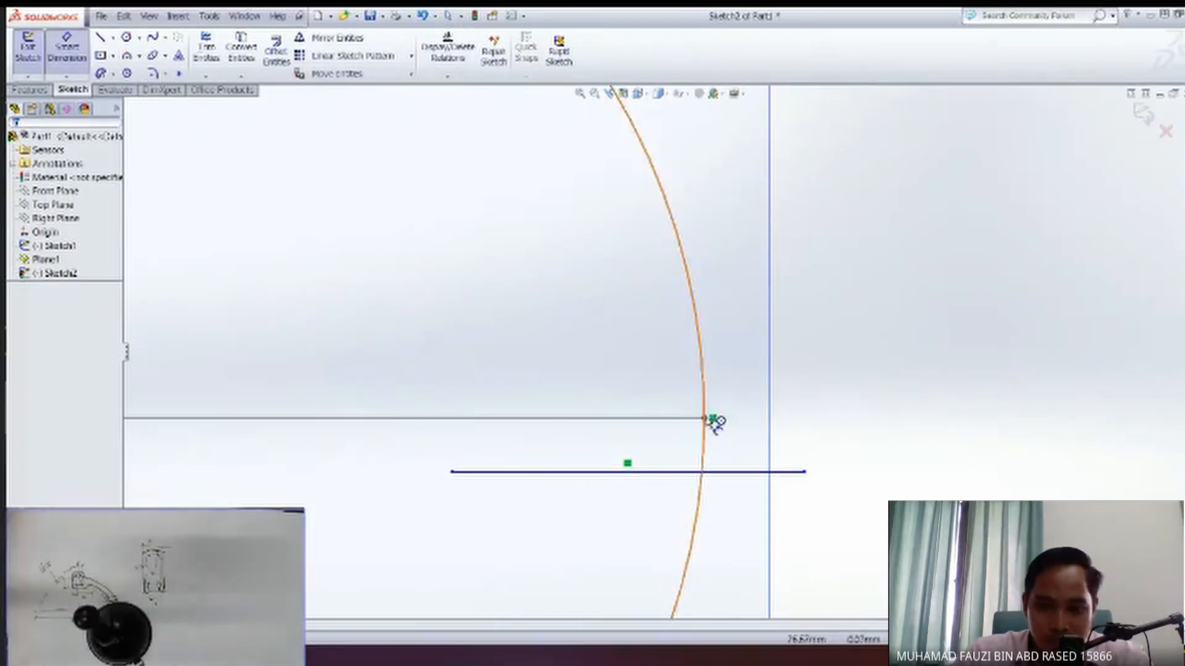
click(750, 449)
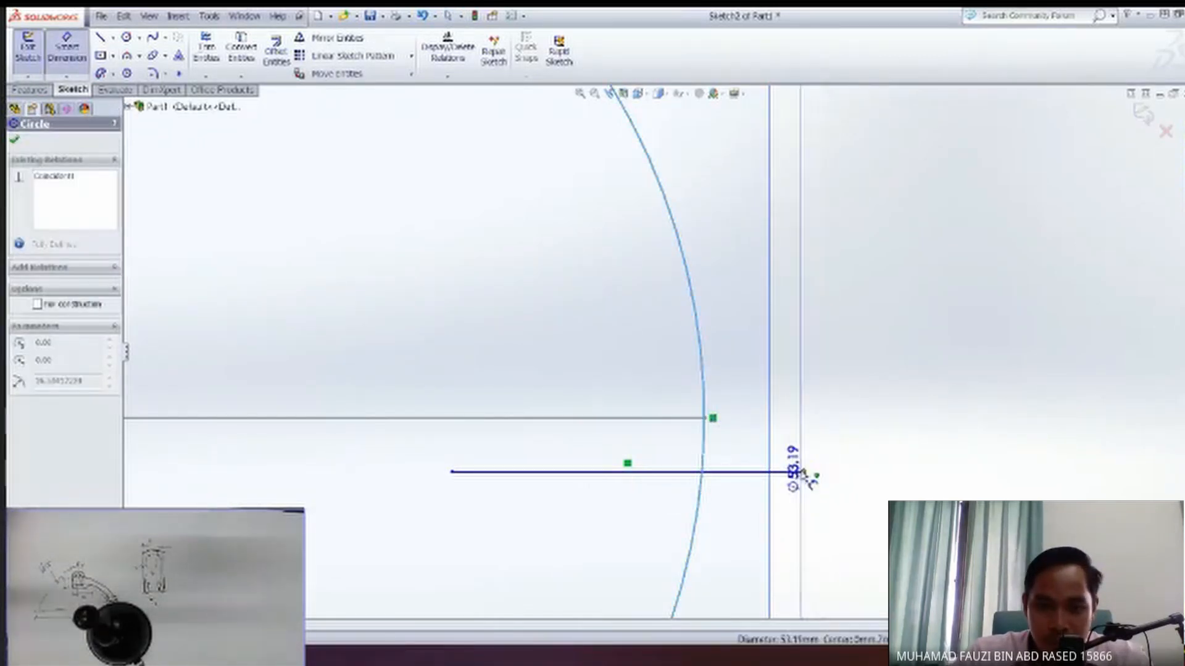
key(Escape)
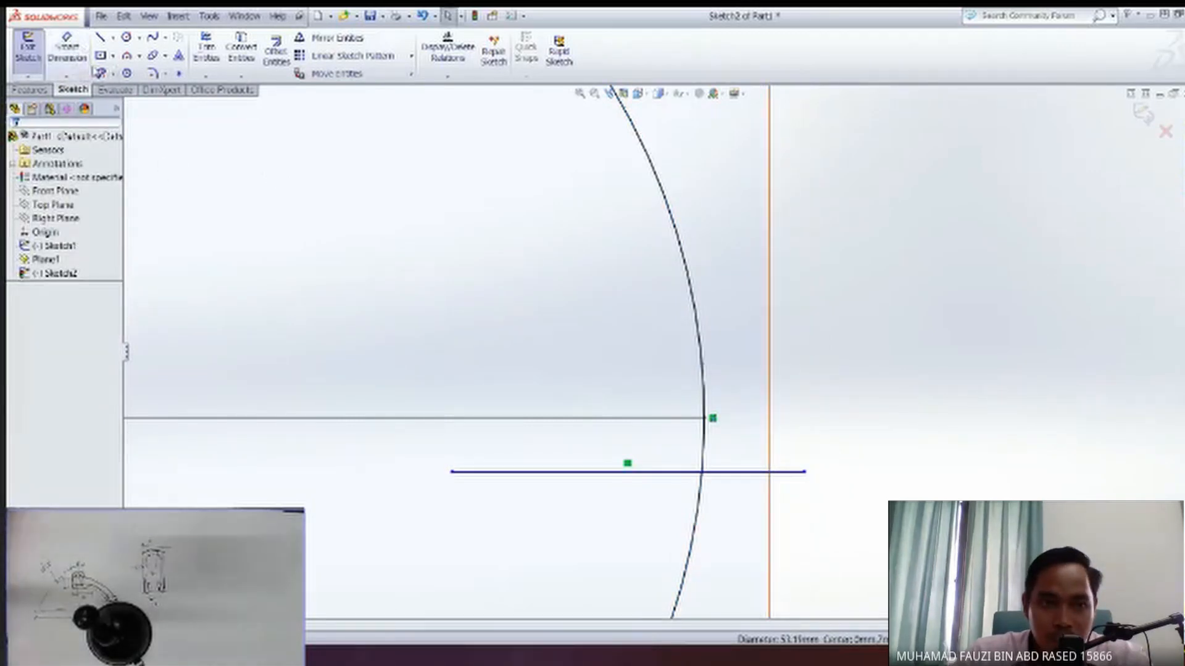
Dimension the vertical distance between the arc's lower endpoint and the horizontal line's outer endpoint as 15/2 mm.
click(714, 420)
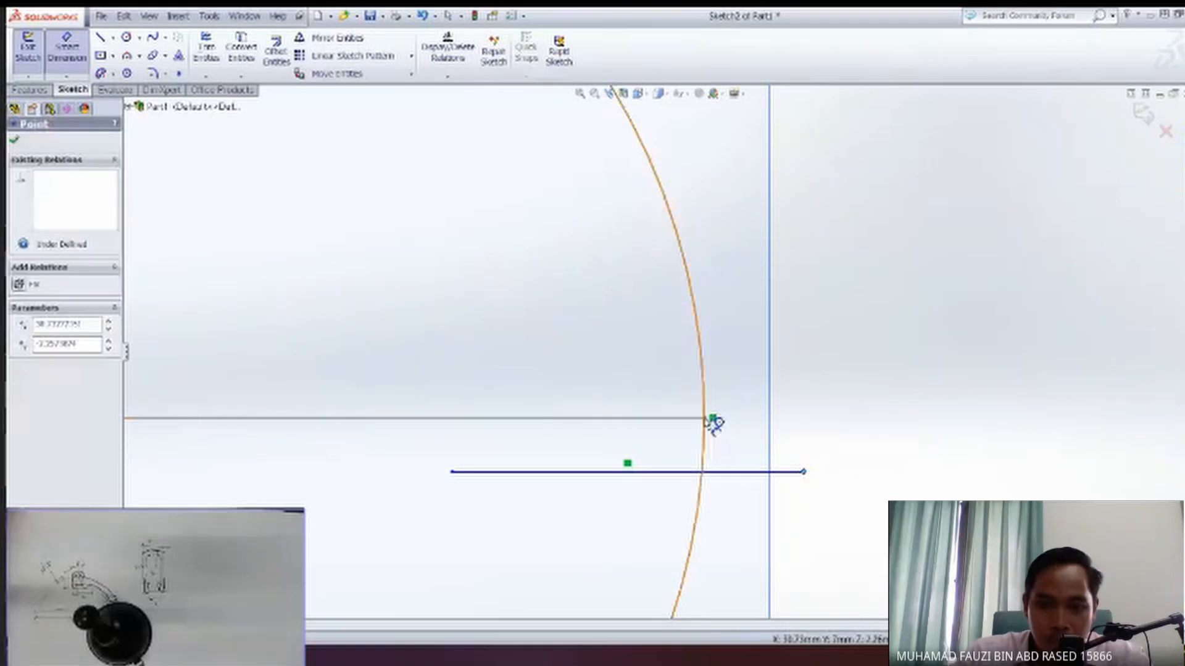
click(707, 423)
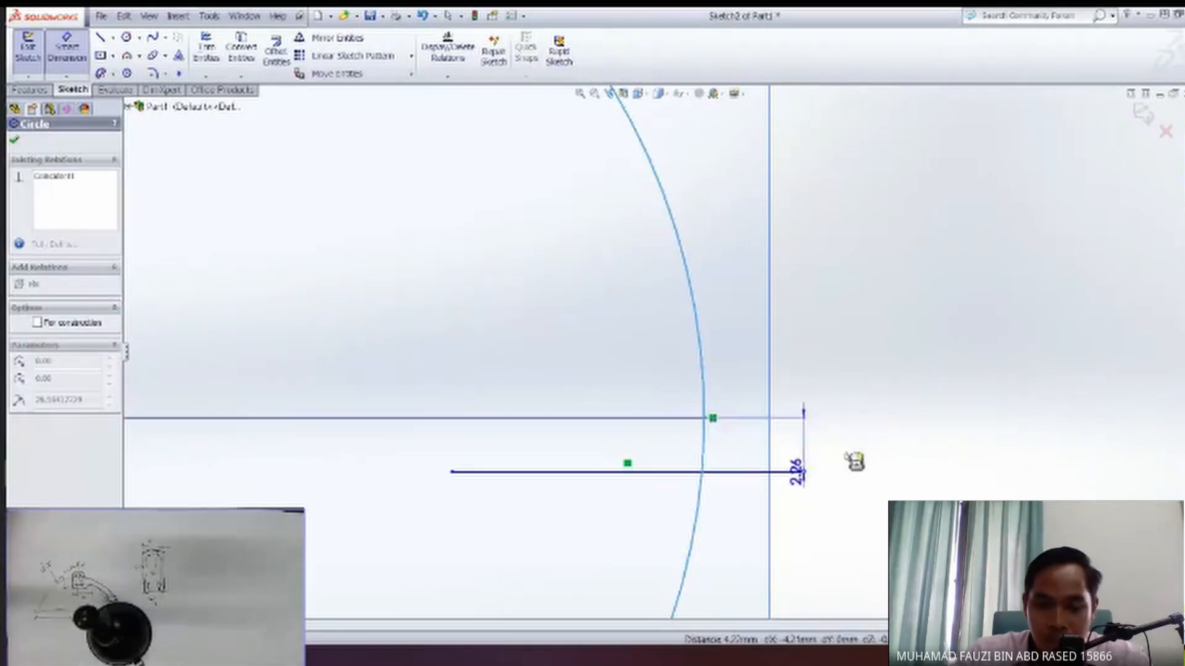
click(878, 452)
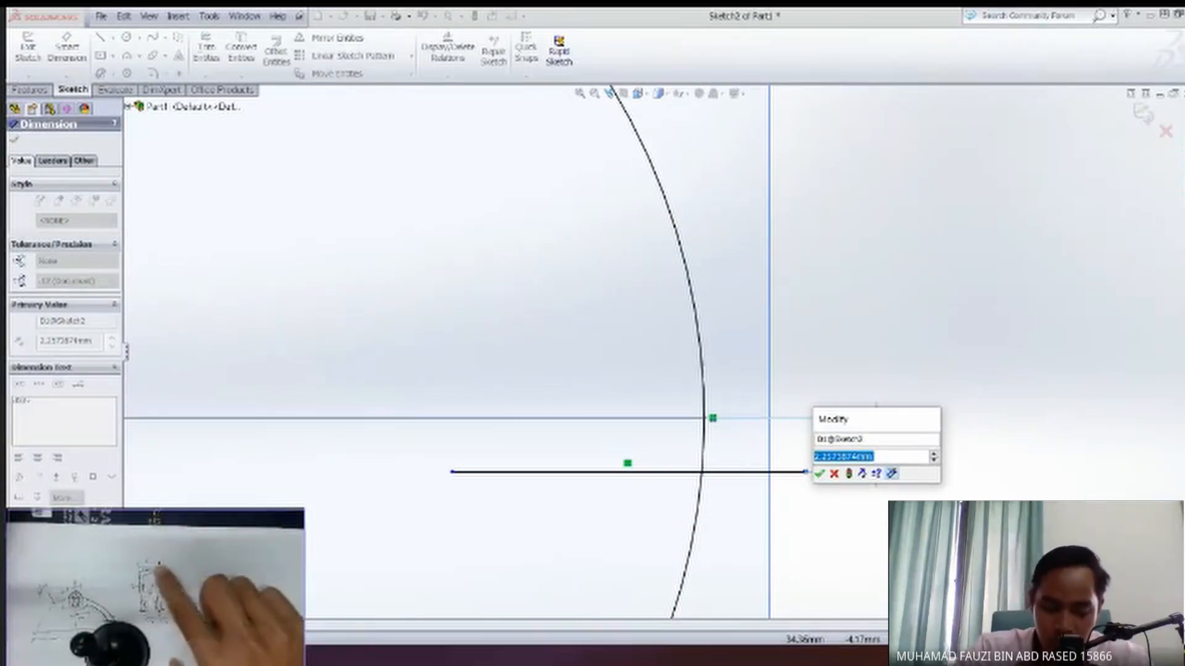
text(15)
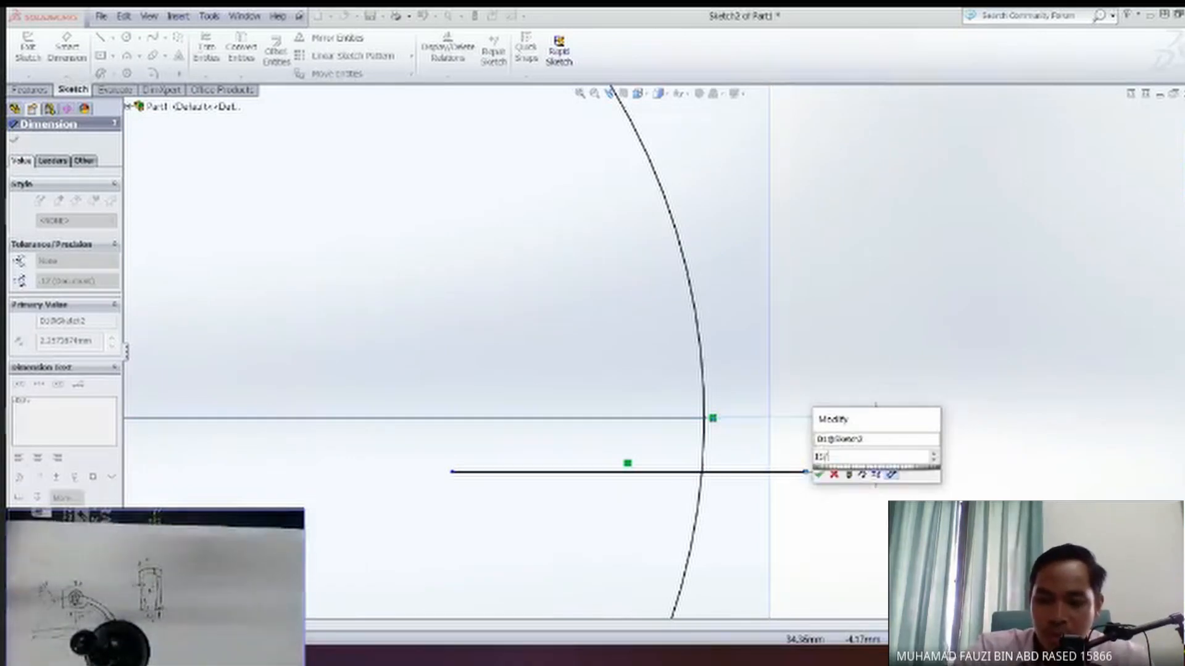
text(/2)
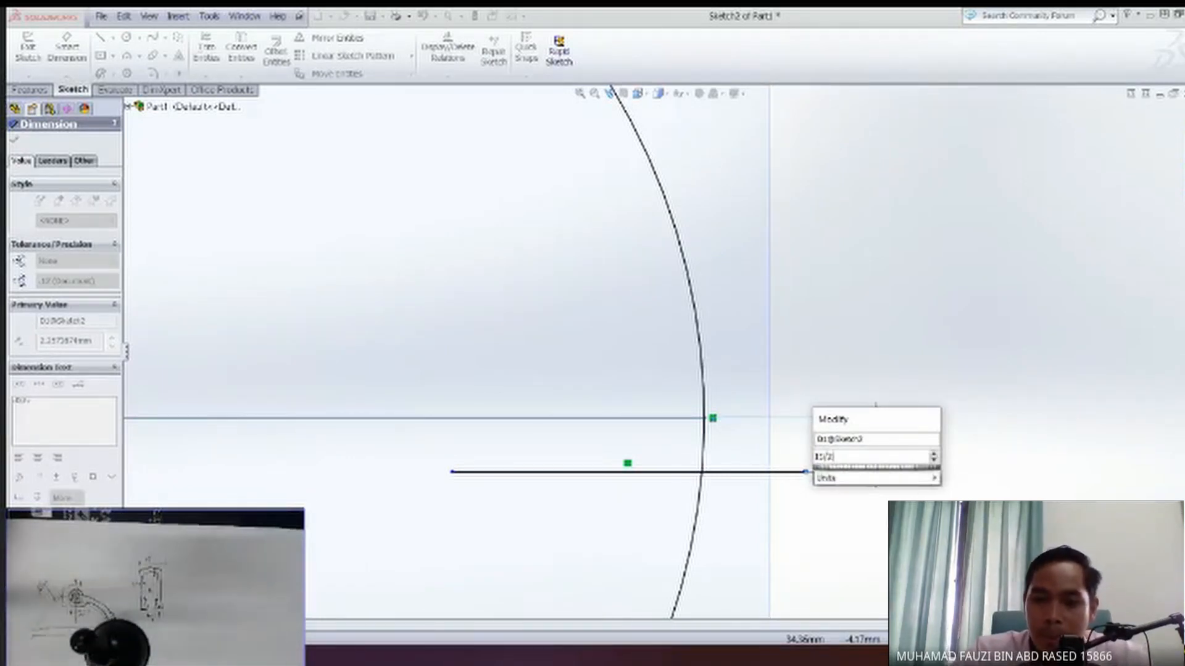
key(Return)
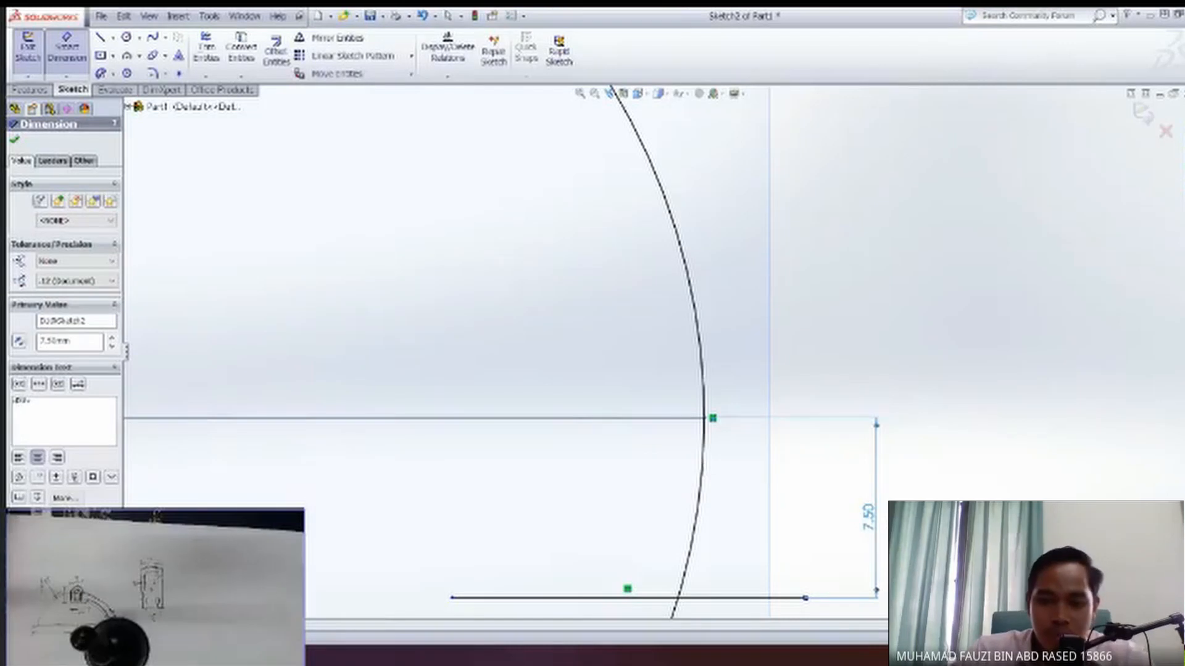
scroll(772, 541, down, 1)
scroll(769, 542, up, 3)
scroll(668, 463, up, 2)
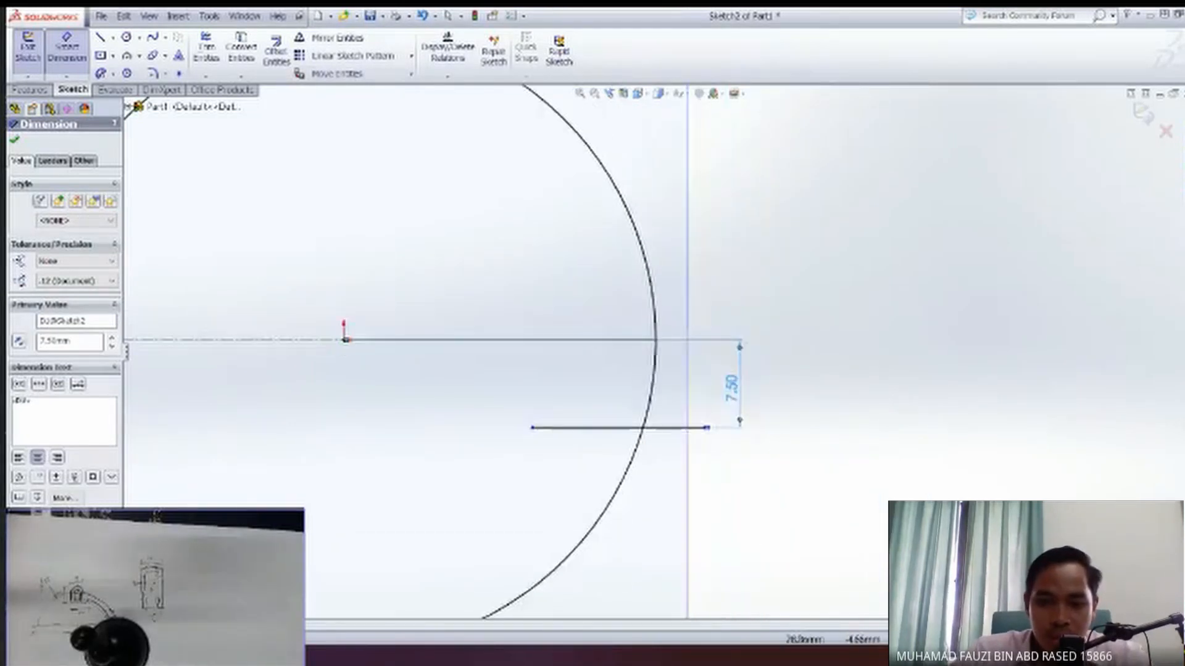
ctrl+middle_drag(654, 458, 696, 474)
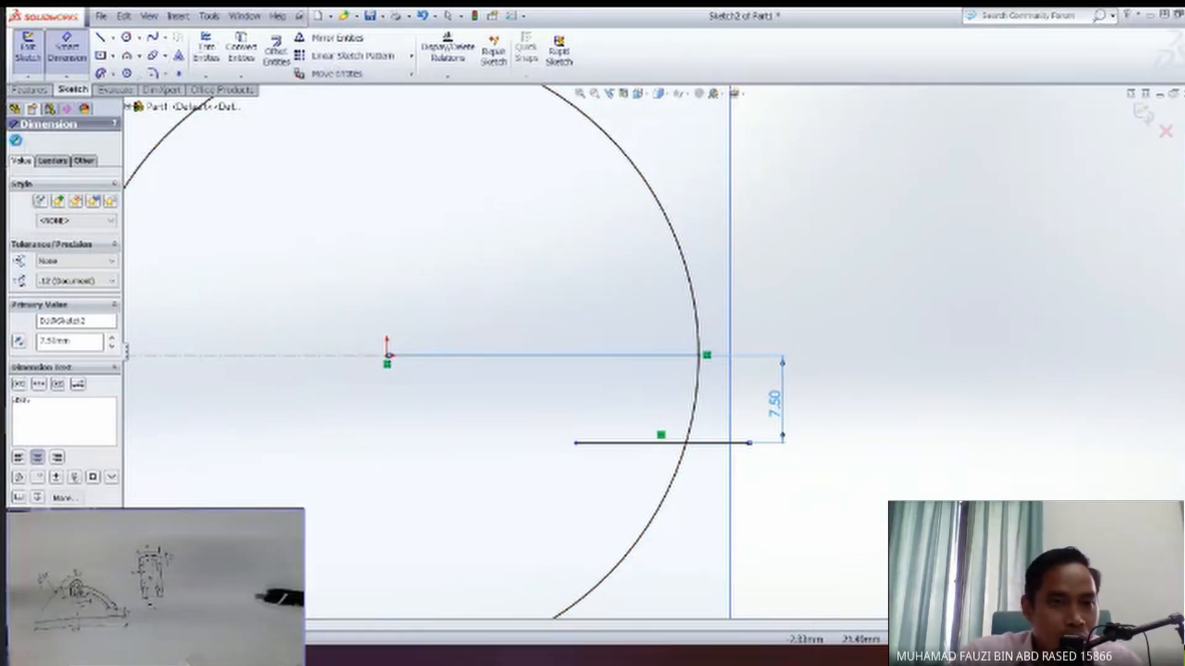
click(16, 142)
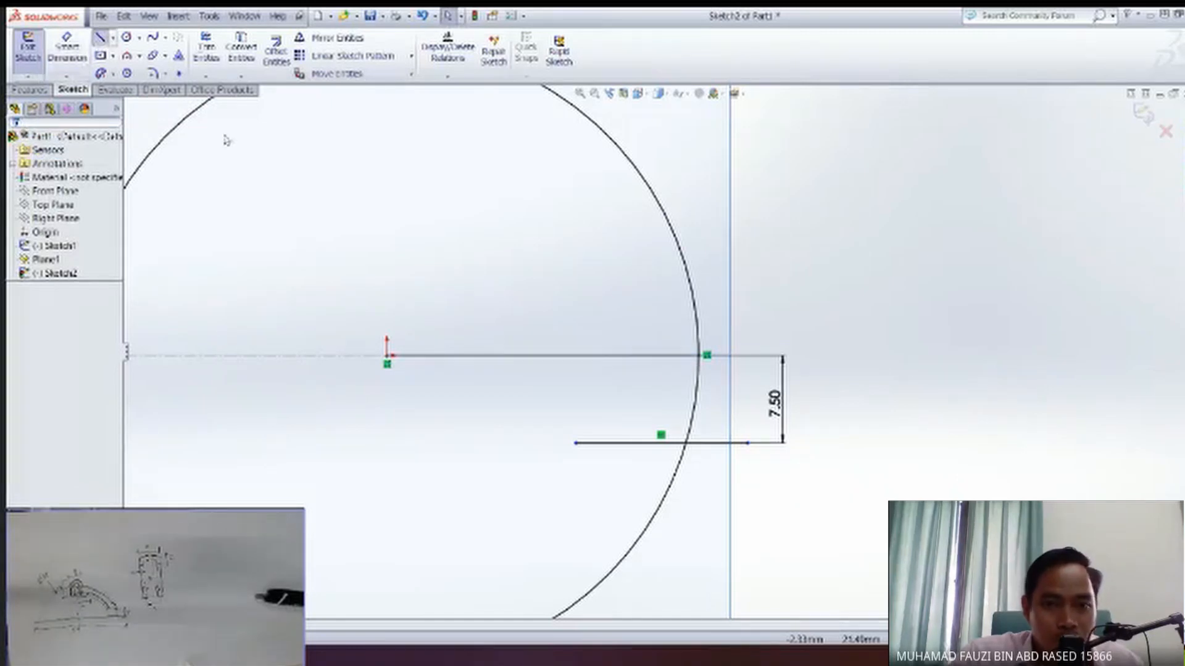
Draw a vertical line about 14.6 mm long inside the circle, crossing the horizontal line near its inner end.
key(l)
click(613, 319)
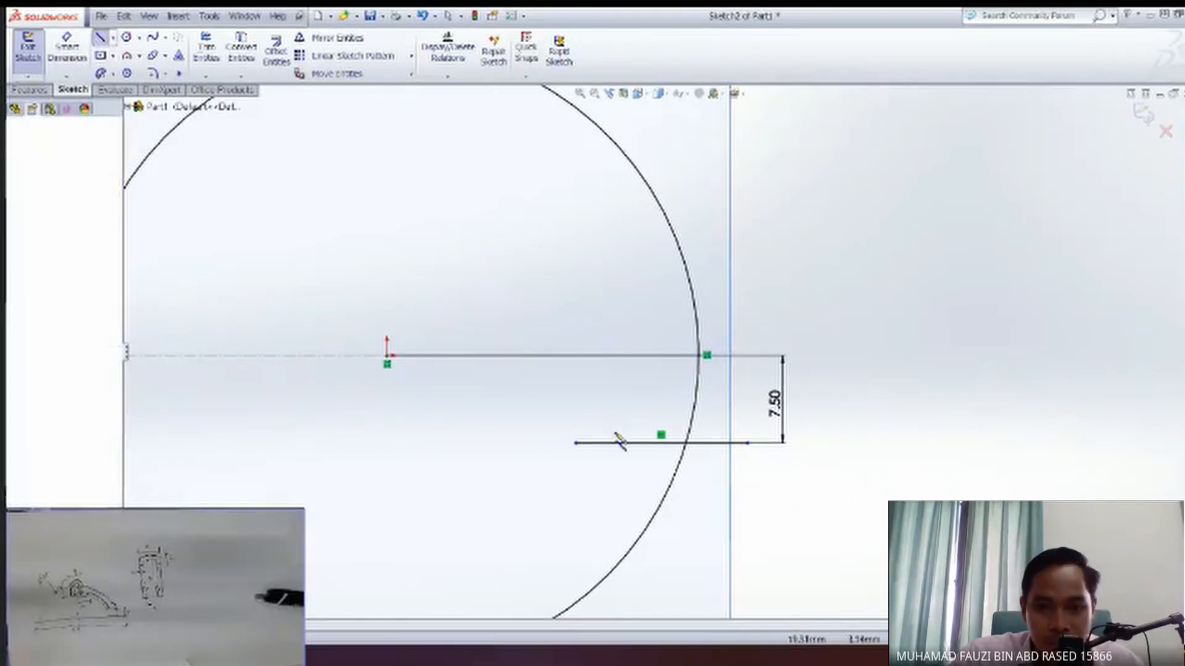
double_click(613, 492)
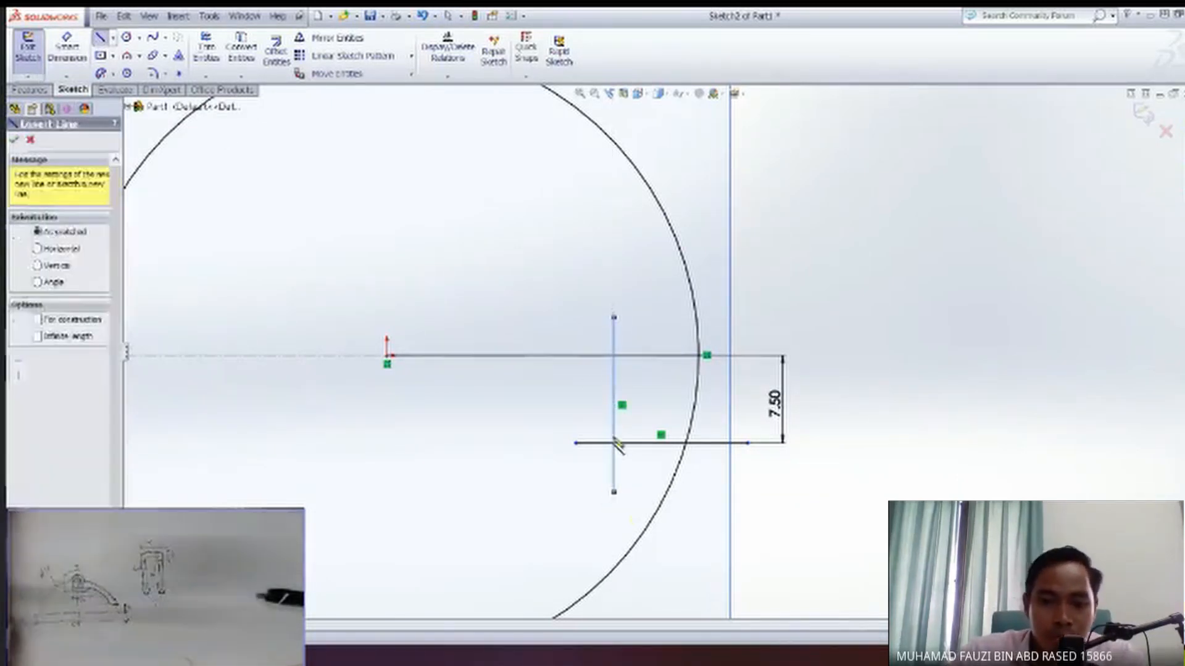
Try to dimension the vertical line's upper endpoint from the arc's endpoint on the circle.
key(Escape)
click(614, 424)
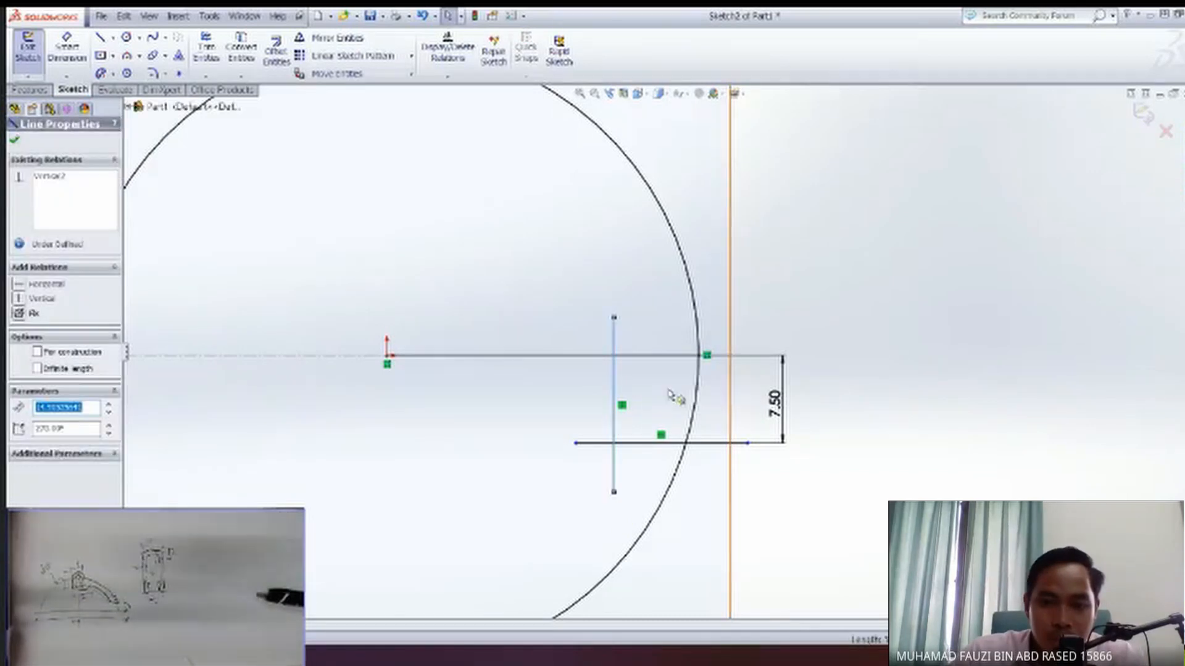
click(67, 50)
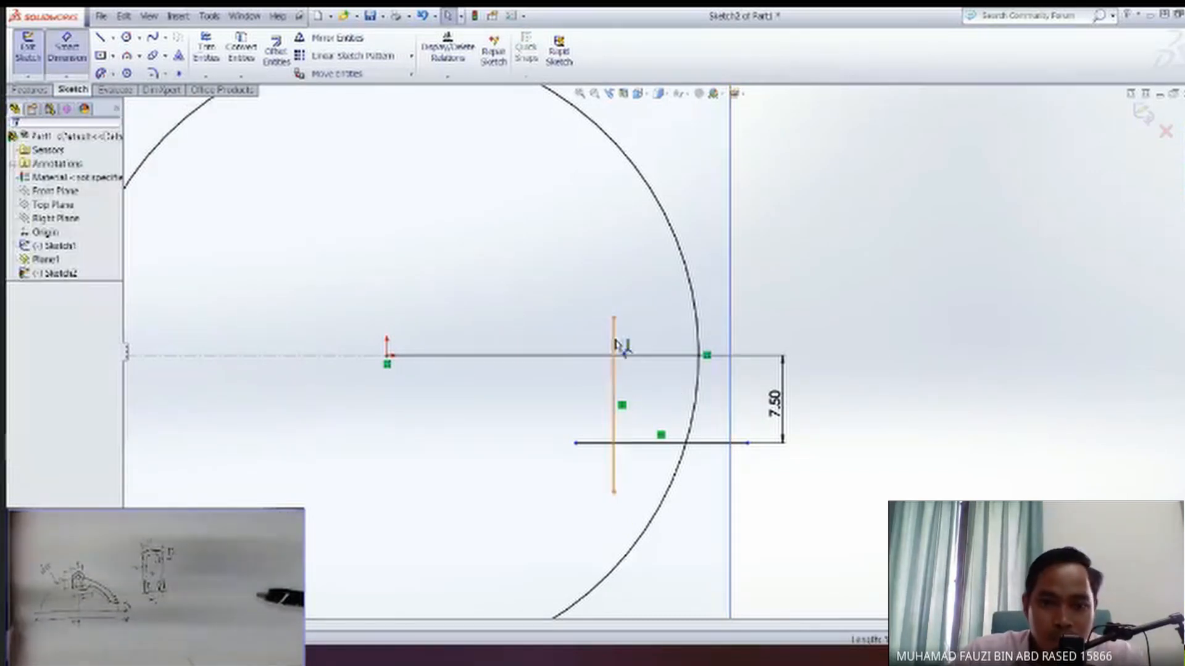
click(614, 317)
click(698, 357)
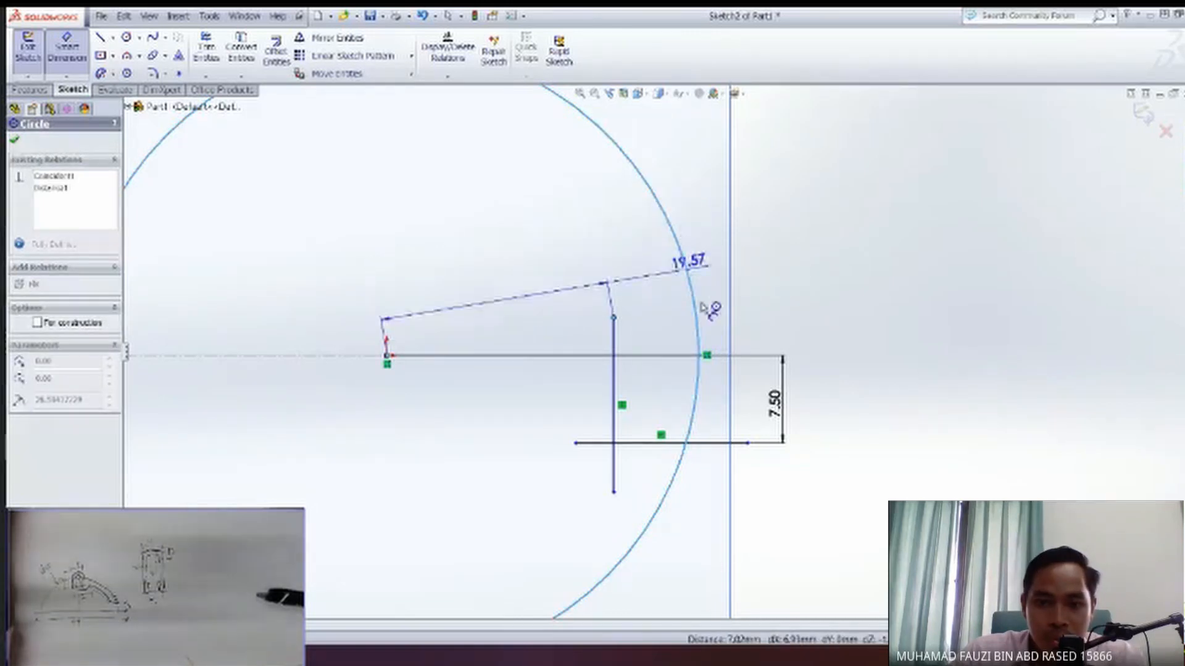
key(Escape)
click(699, 355)
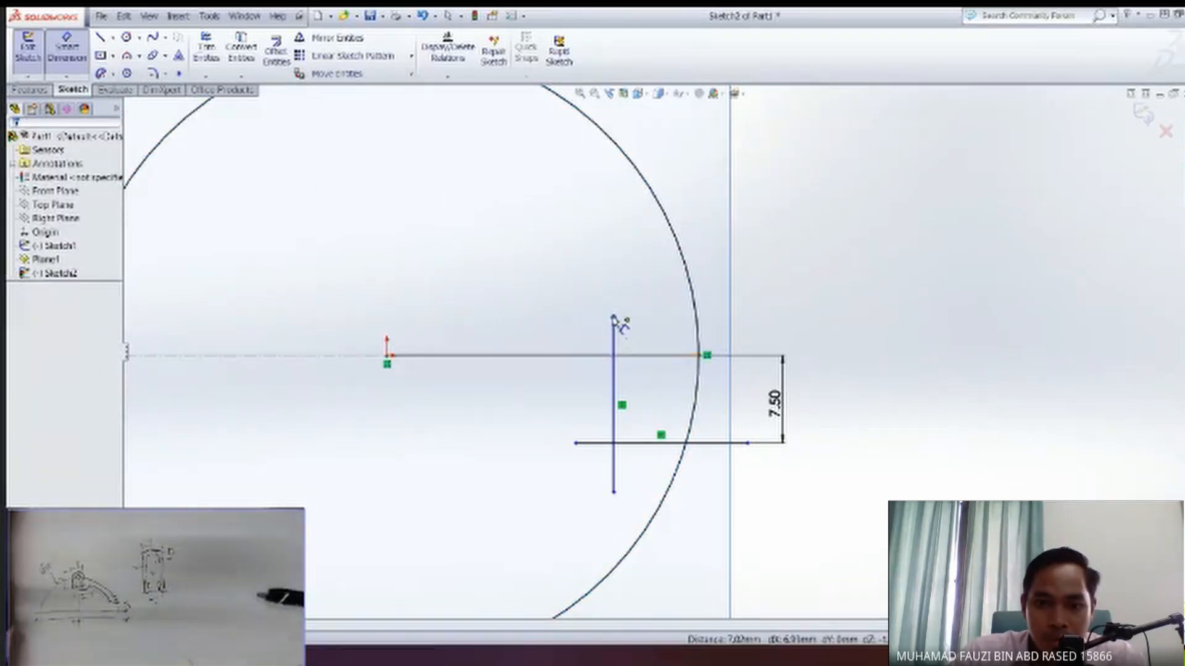
click(707, 356)
click(698, 359)
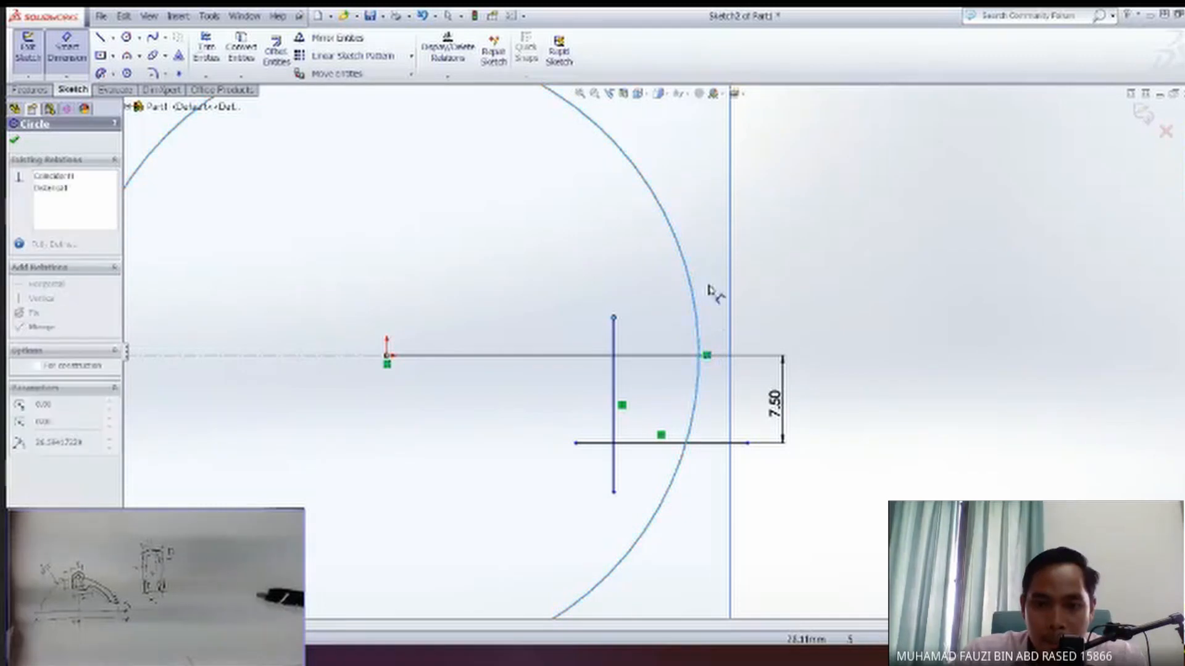
click(343, 242)
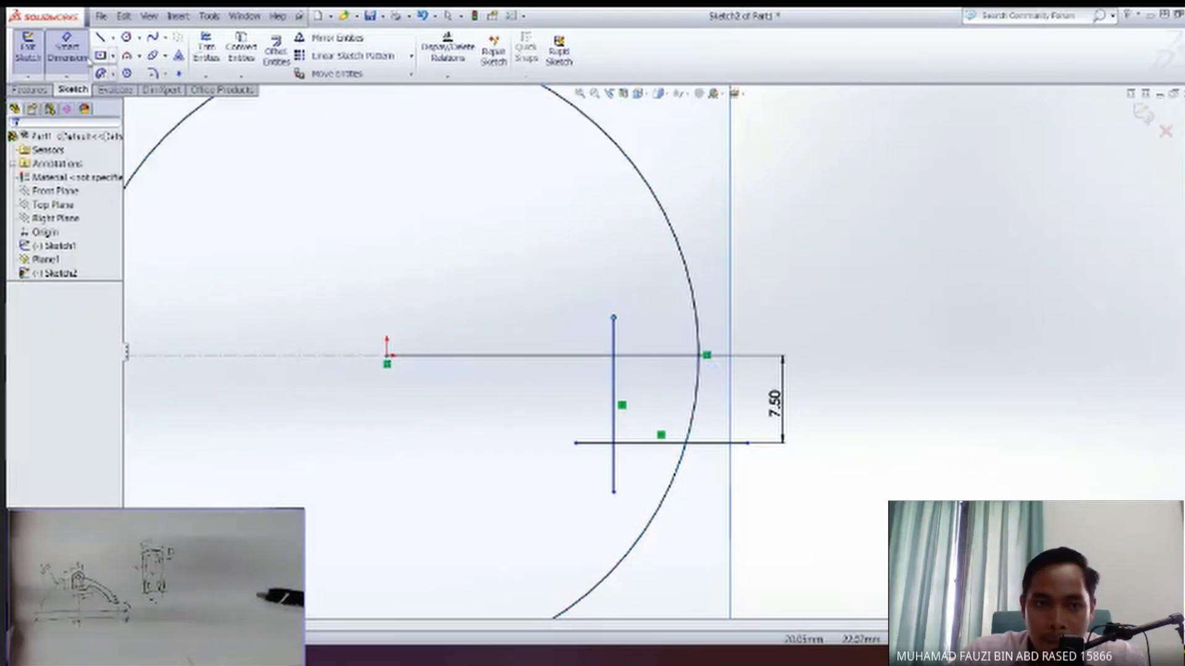
click(614, 319)
ctrl+click(705, 358)
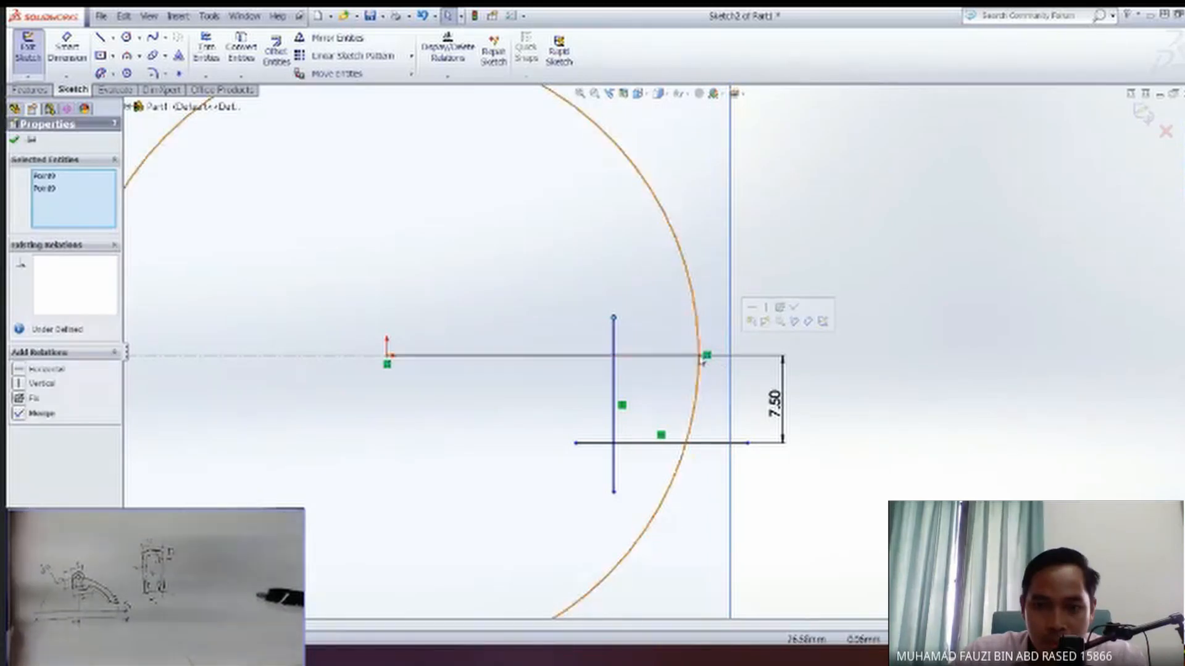
click(708, 356)
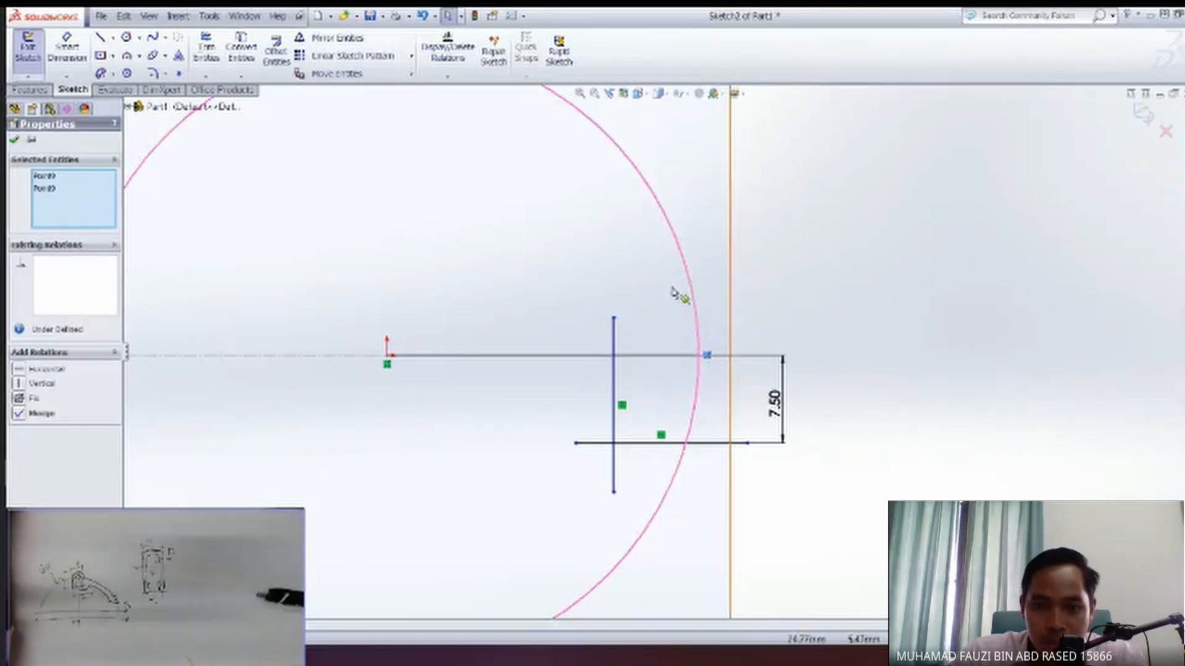
click(68, 50)
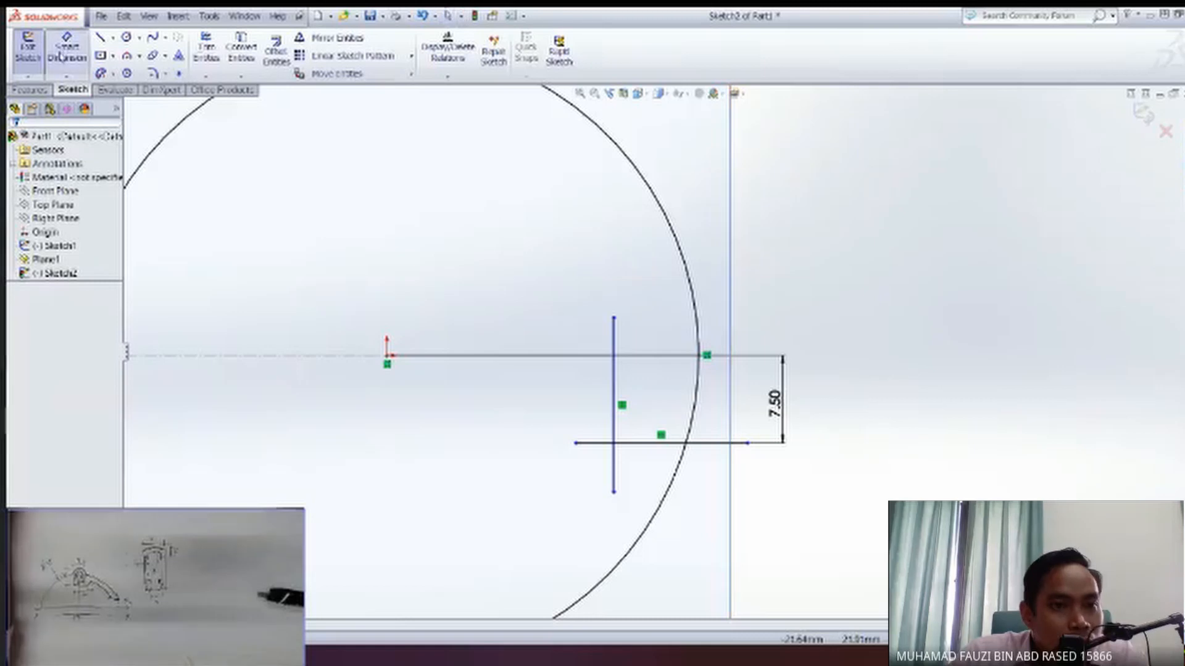
click(614, 319)
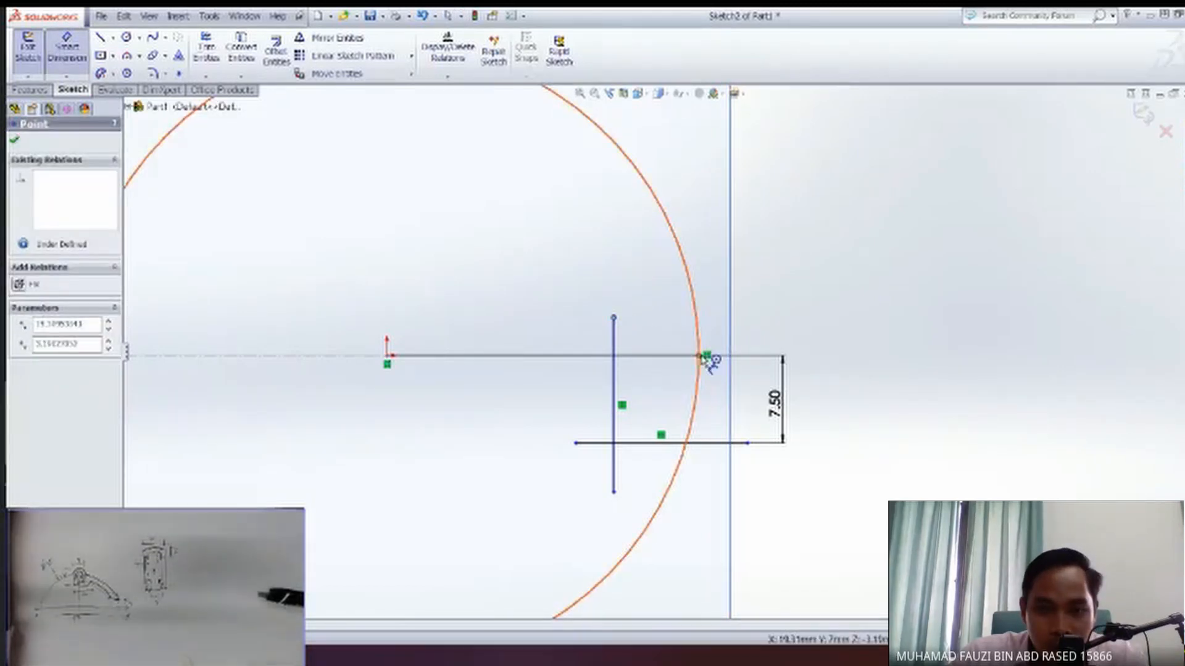
click(704, 356)
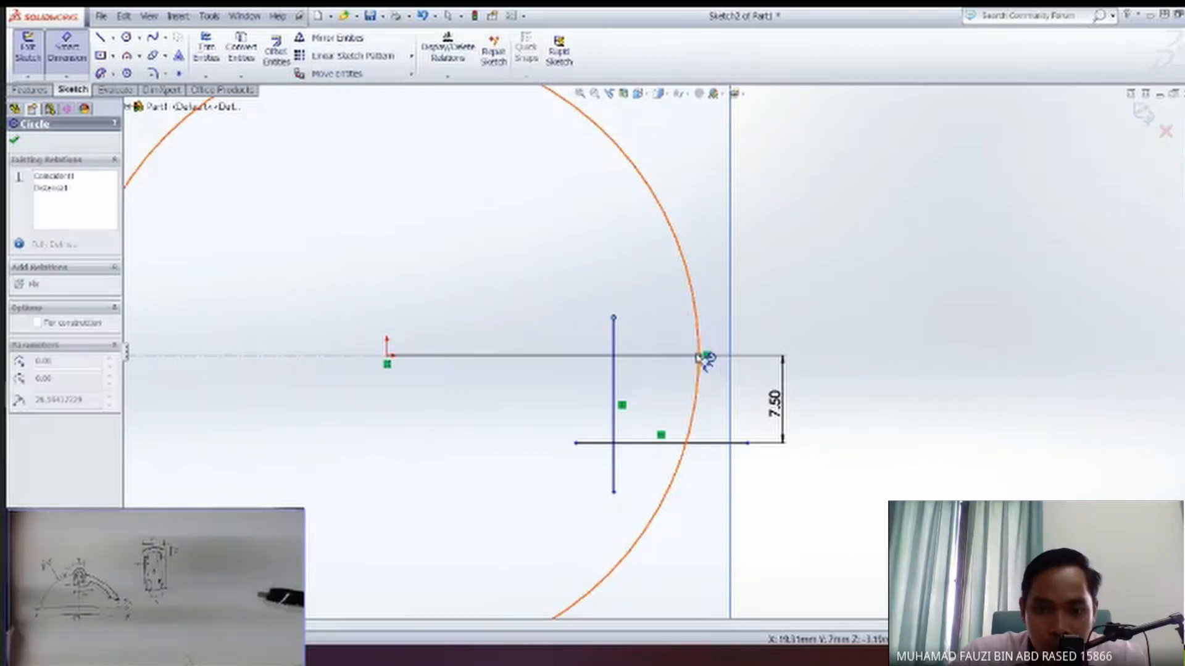
key(Escape)
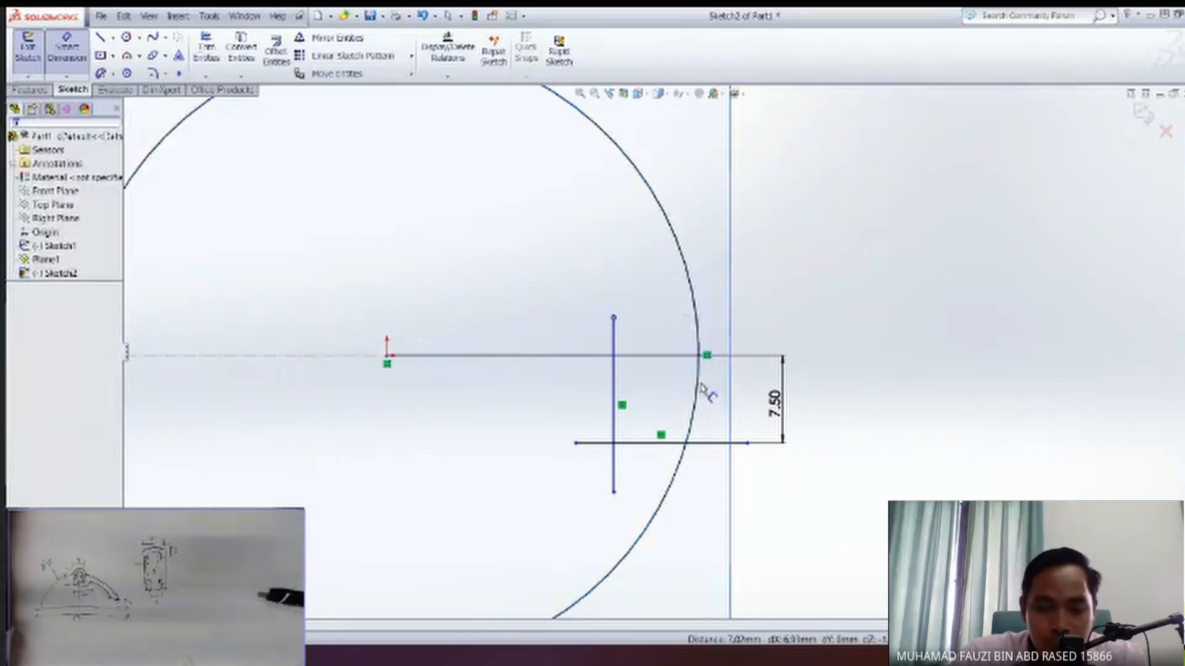
Draw a vertical line about 11.7 mm long downward from the arc's endpoint on the circle.
scroll(702, 387, down, 4)
scroll(679, 392, up, 1)
scroll(683, 397, down, 2)
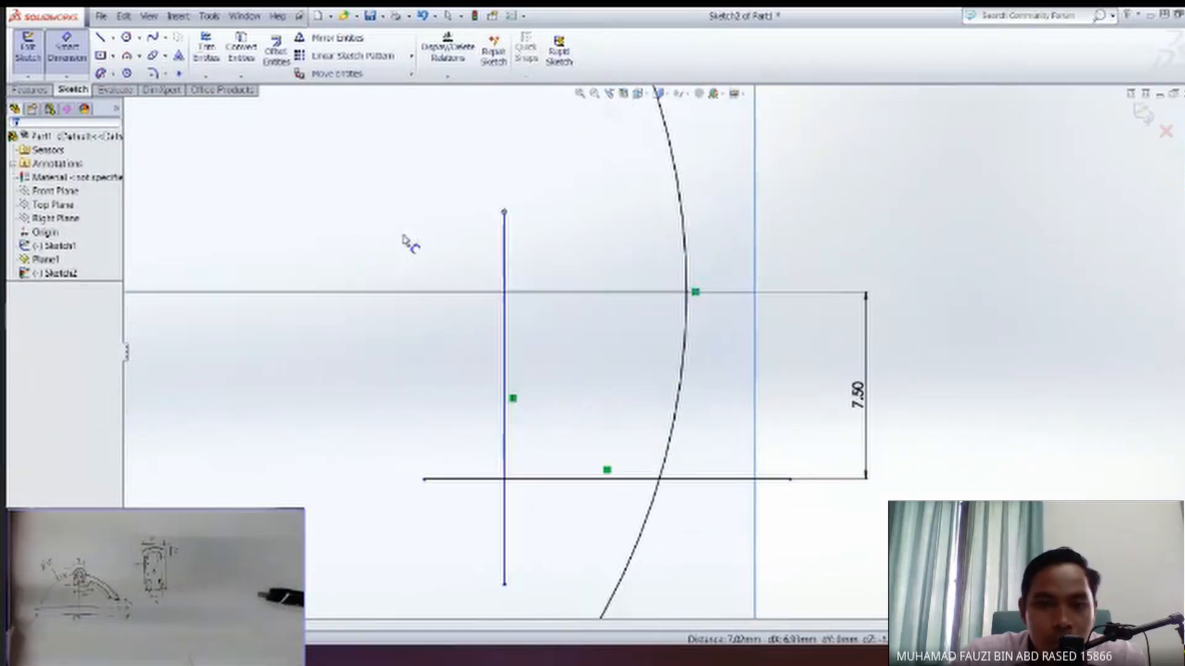
click(686, 292)
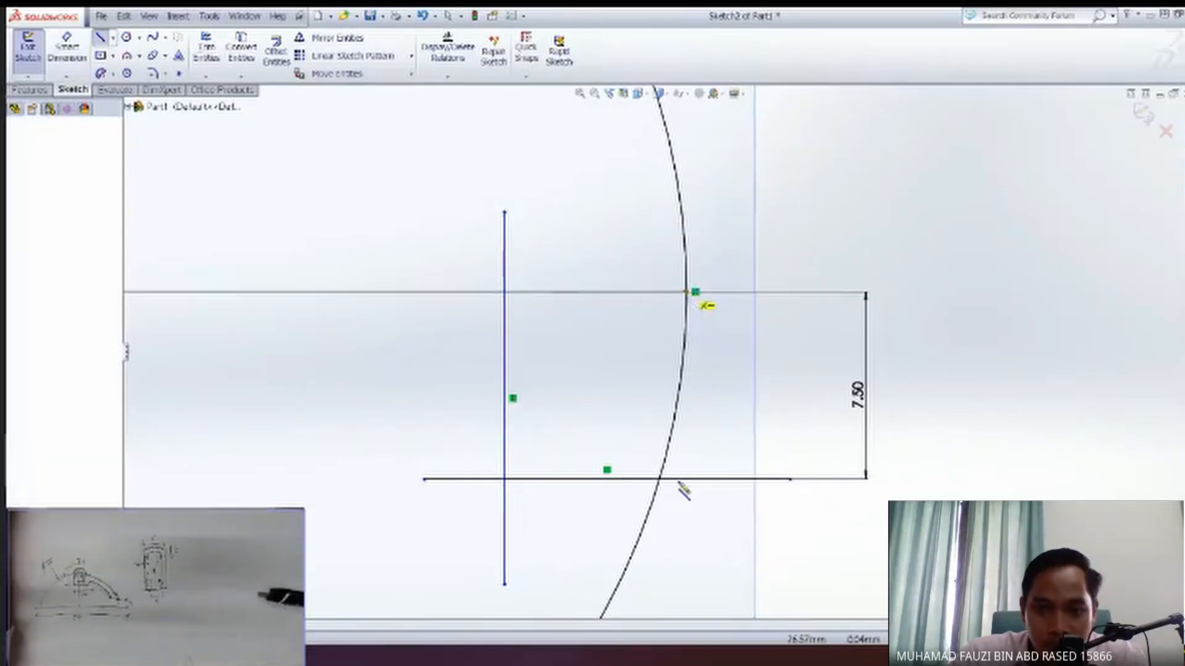
double_click(687, 583)
key(Escape)
scroll(685, 586, down, 2)
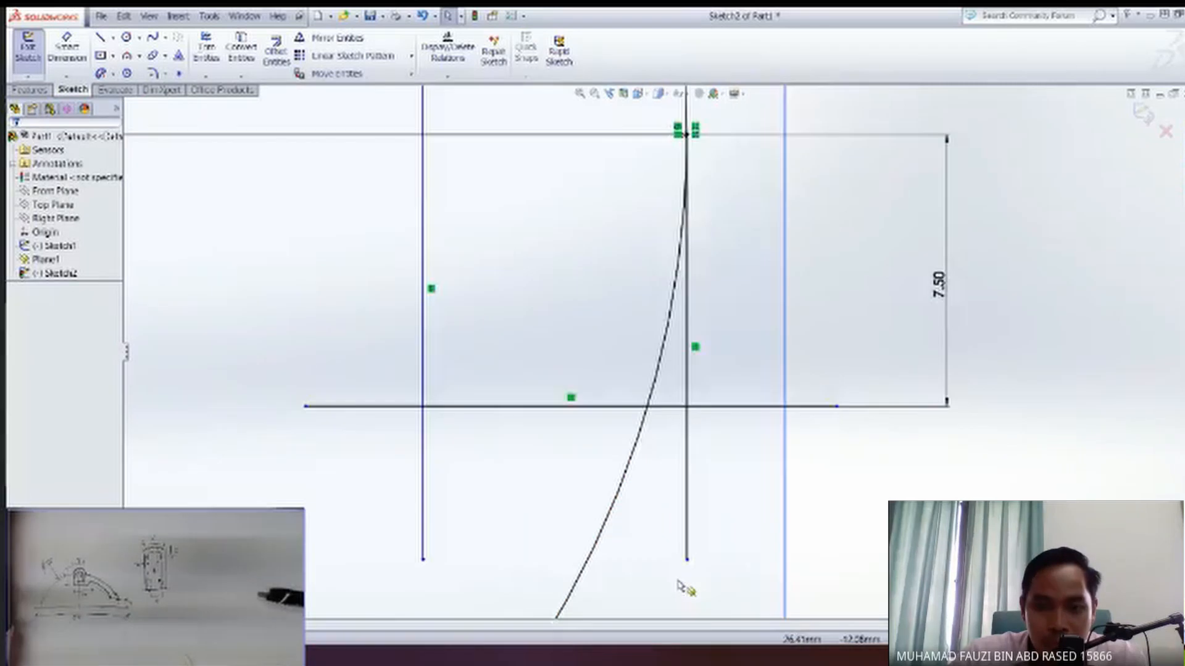
Dimension the horizontal distance between the two vertical lines' lower endpoints as 6 mm.
scroll(682, 543, up, 4)
click(69, 48)
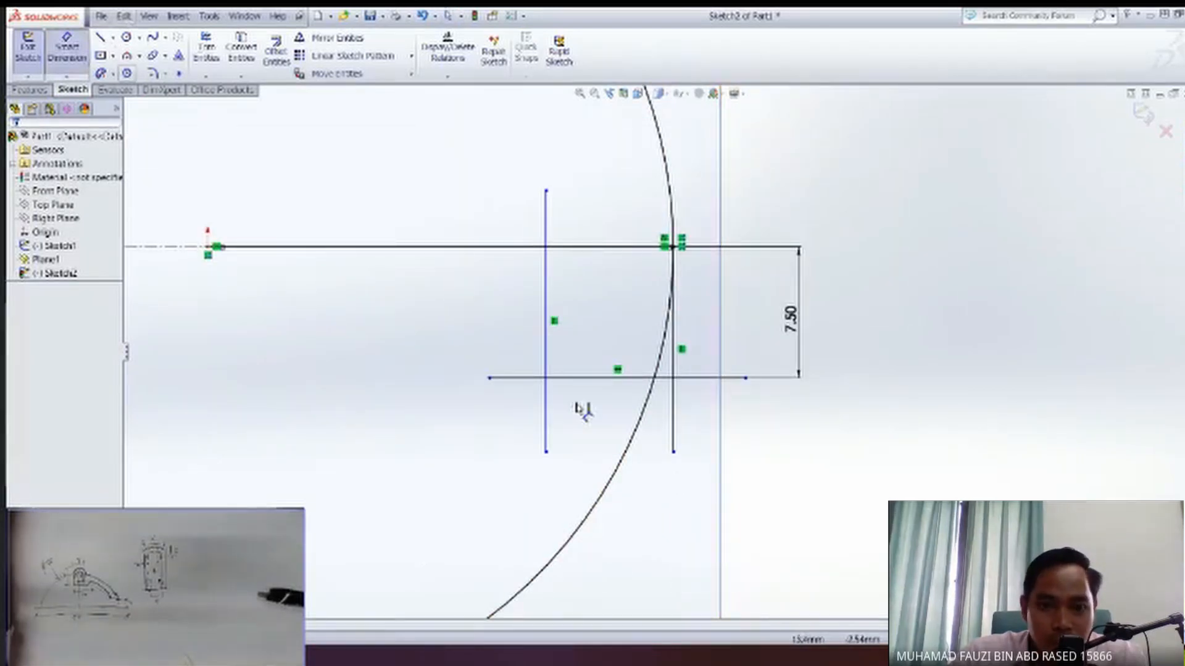
click(672, 453)
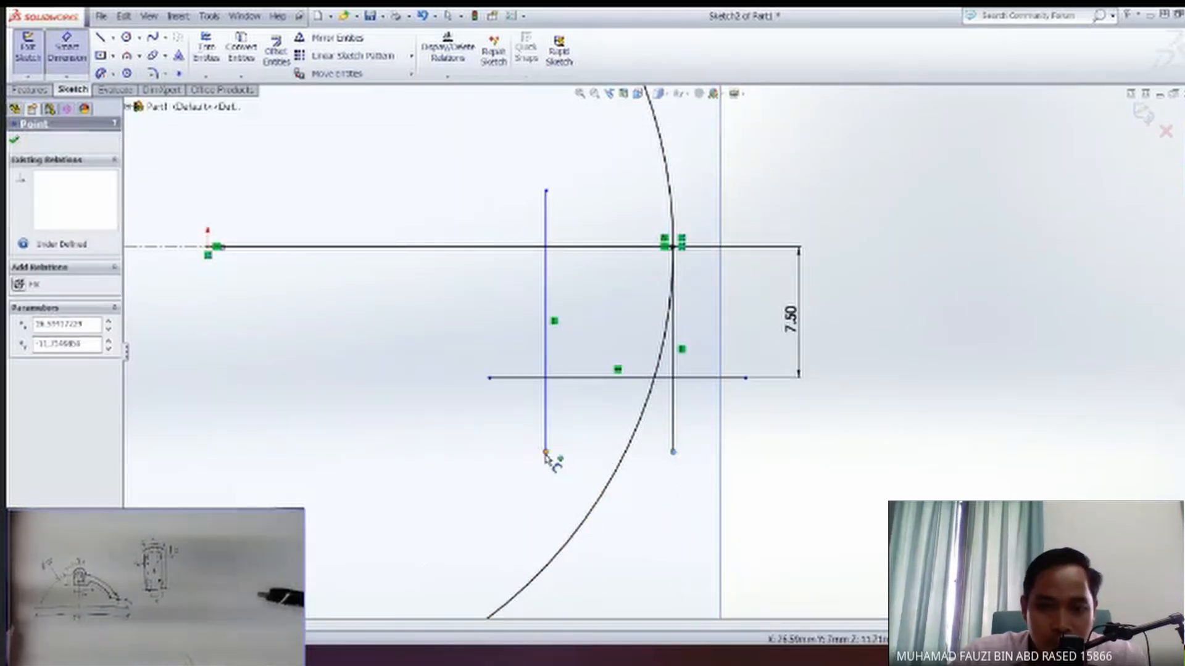
click(546, 452)
click(623, 532)
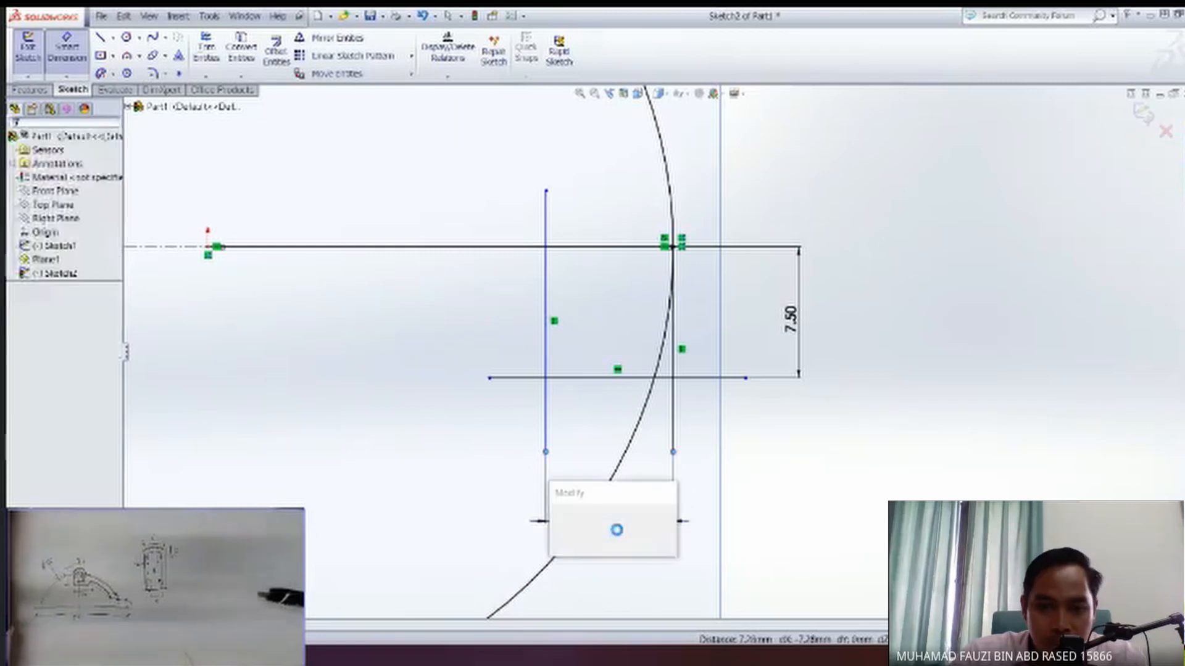
text(6)
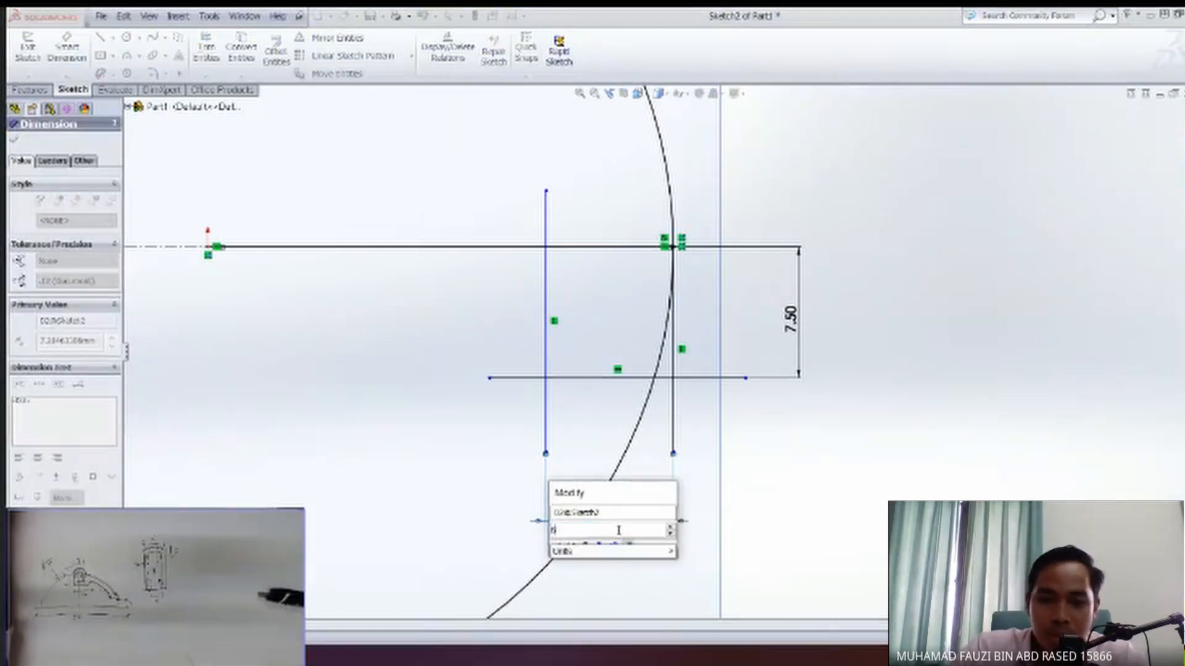
key(Return)
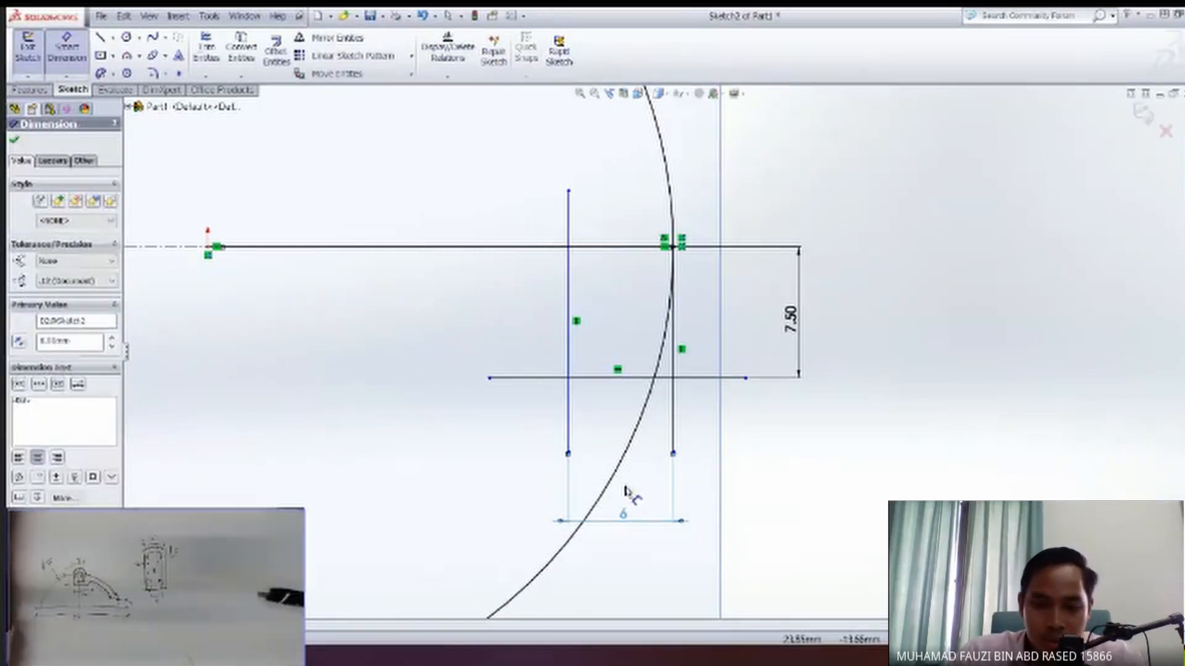
key(Escape)
Draw a horizontal line about 12 mm long above the existing lower one, crossing both vertical lines.
scroll(667, 495, up, 1)
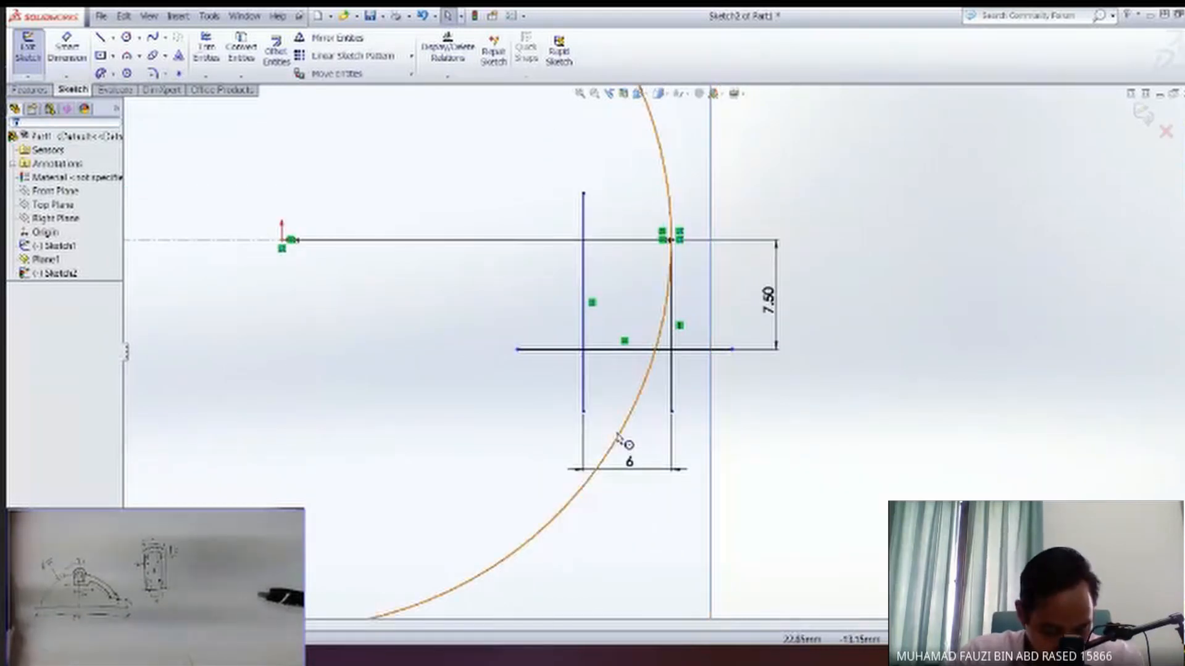
scroll(584, 331, down, 2)
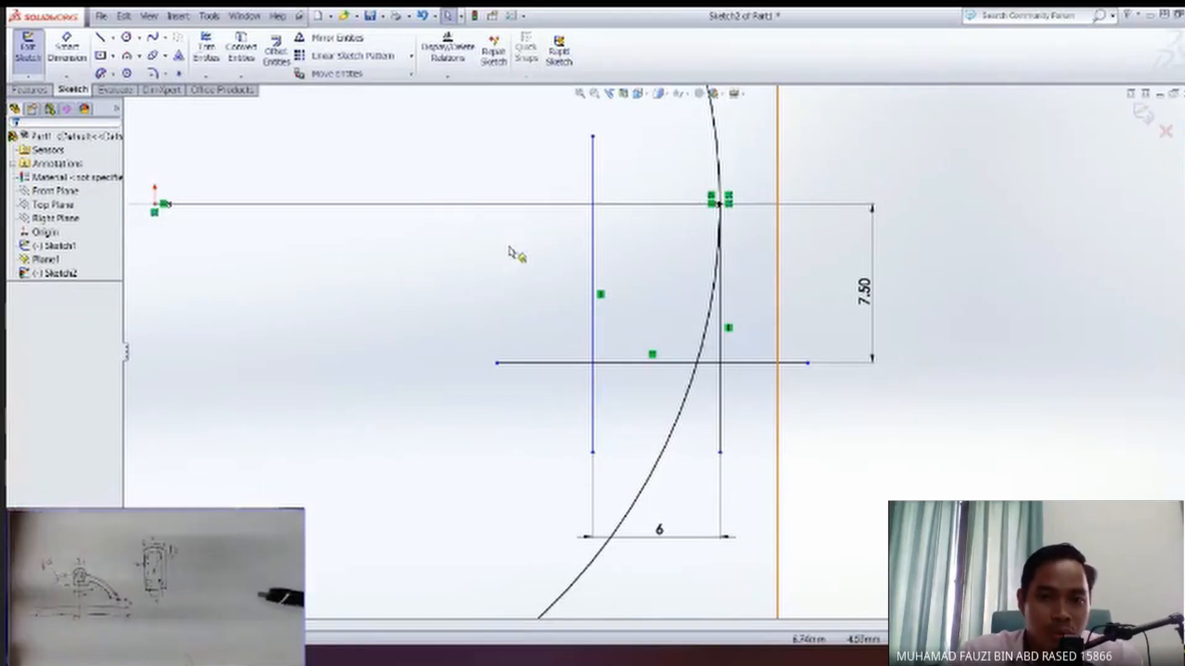
click(100, 37)
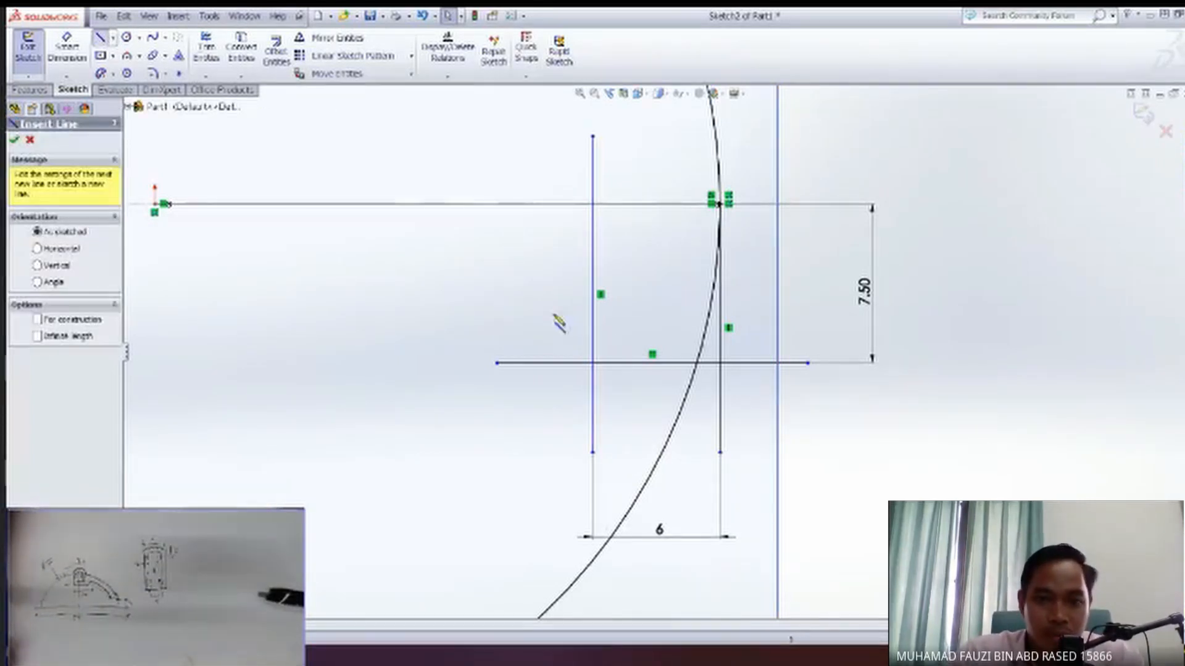
click(553, 313)
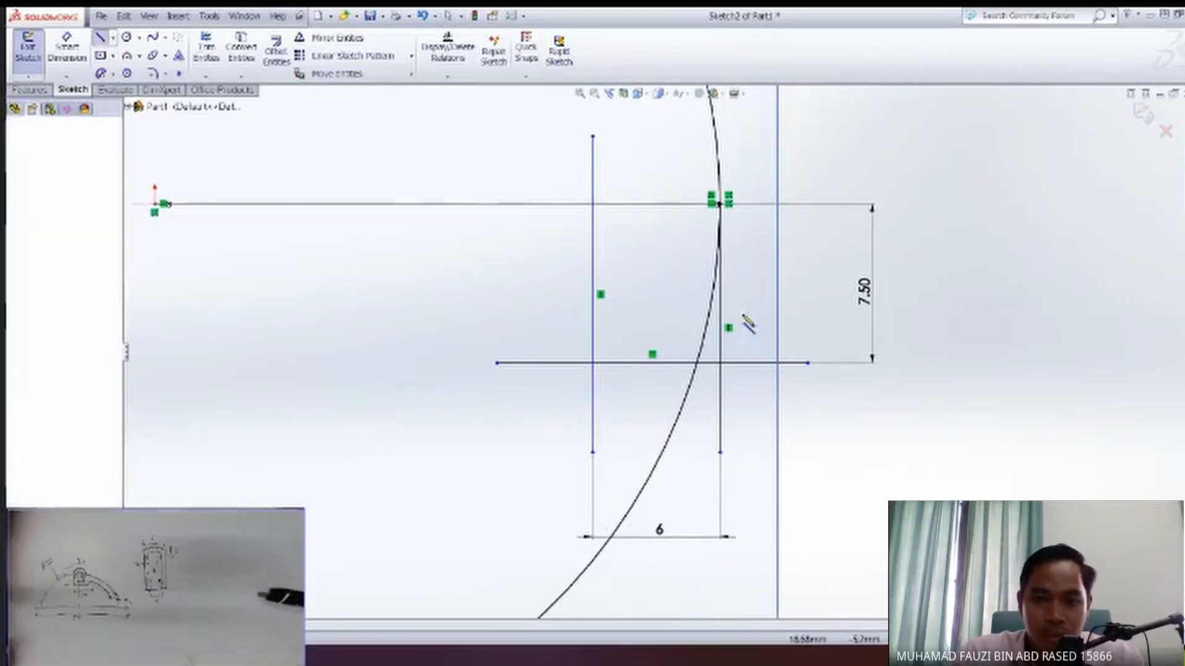
click(814, 314)
key(Escape)
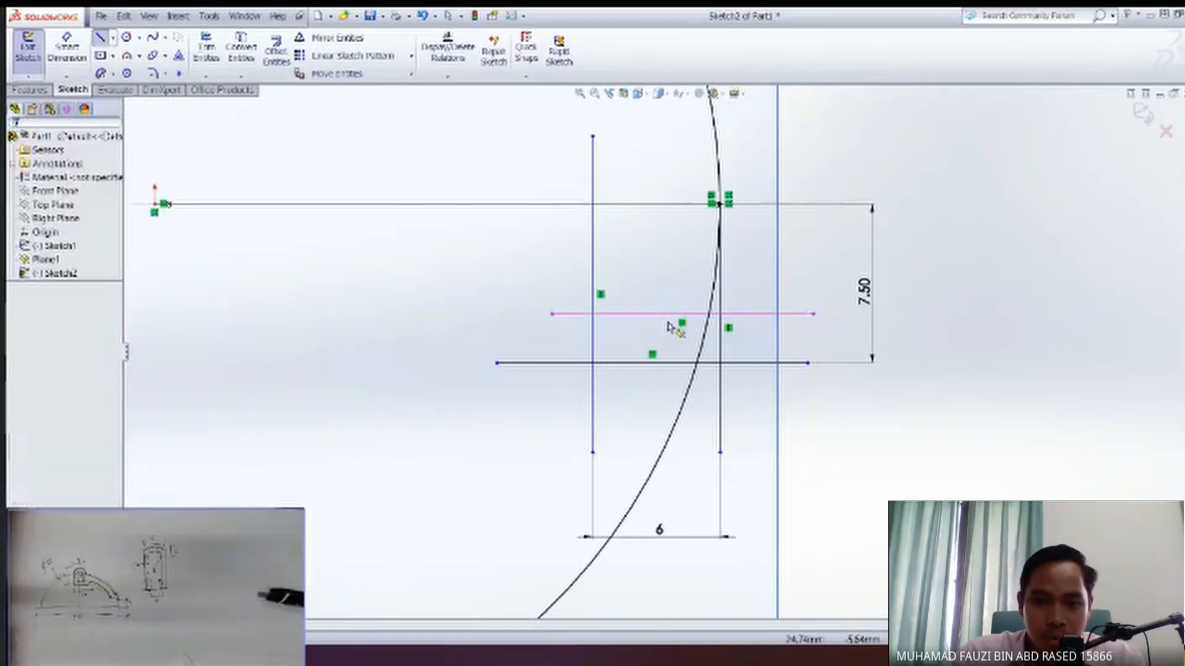
Dimension the vertical spacing between the inner endpoints of the two horizontal lines as 2 mm.
click(65, 49)
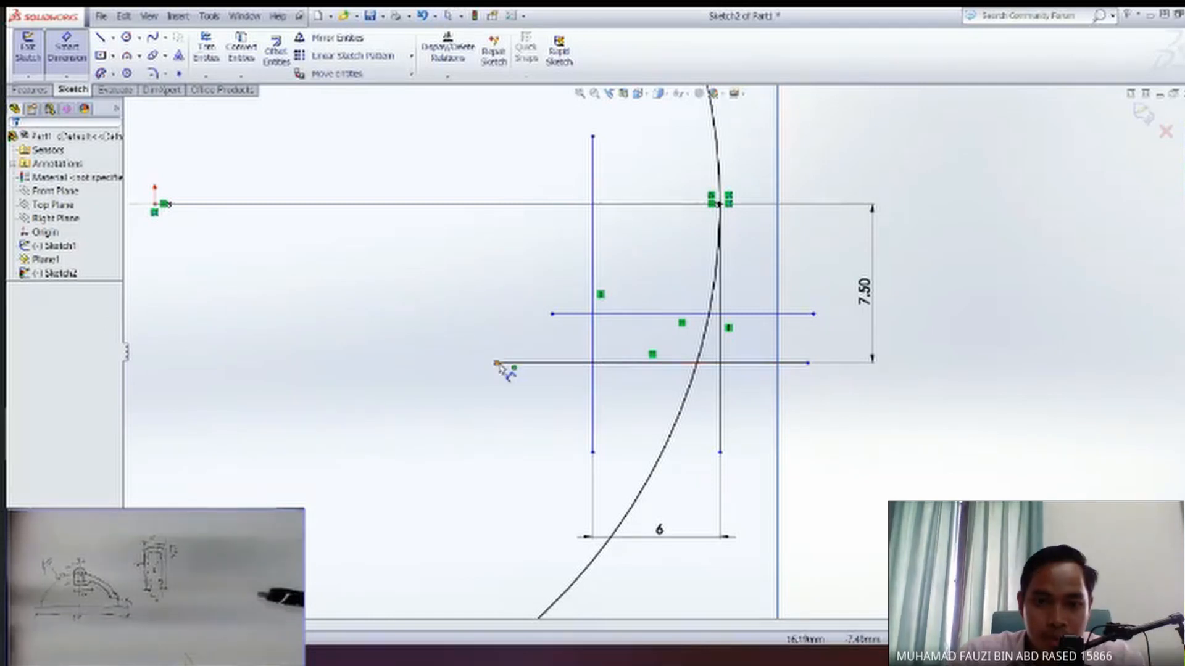
click(554, 315)
click(460, 328)
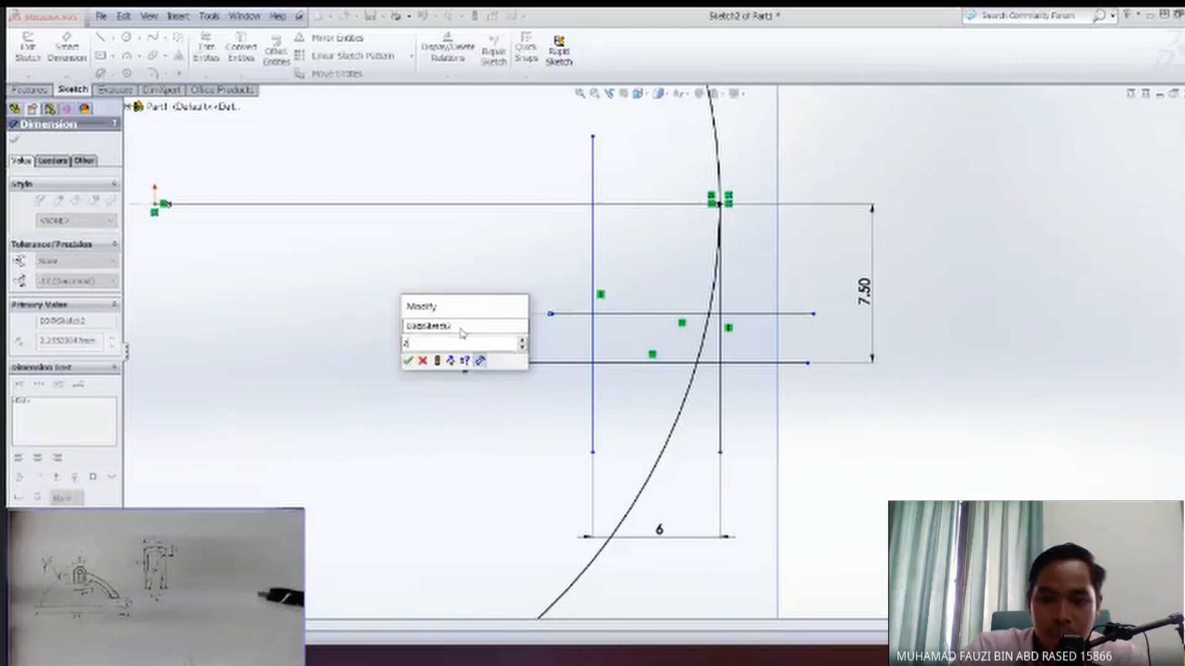
key(Return)
key(Escape)
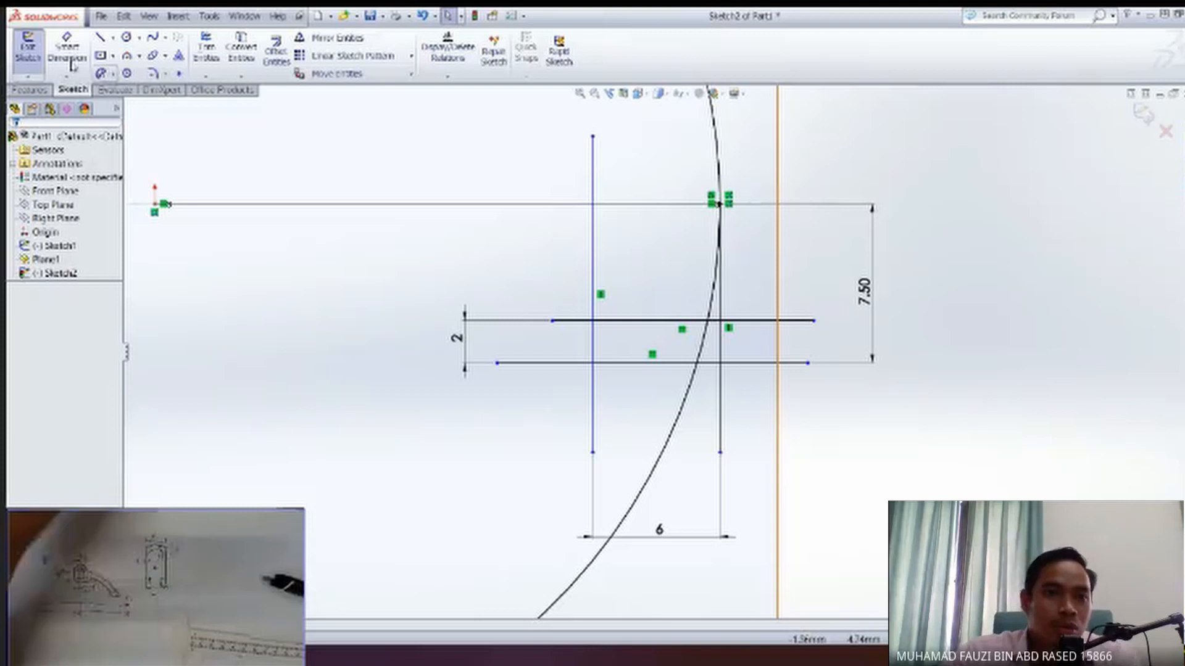
Offset the circle inward by 2 mm, reversing the offset direction.
click(276, 49)
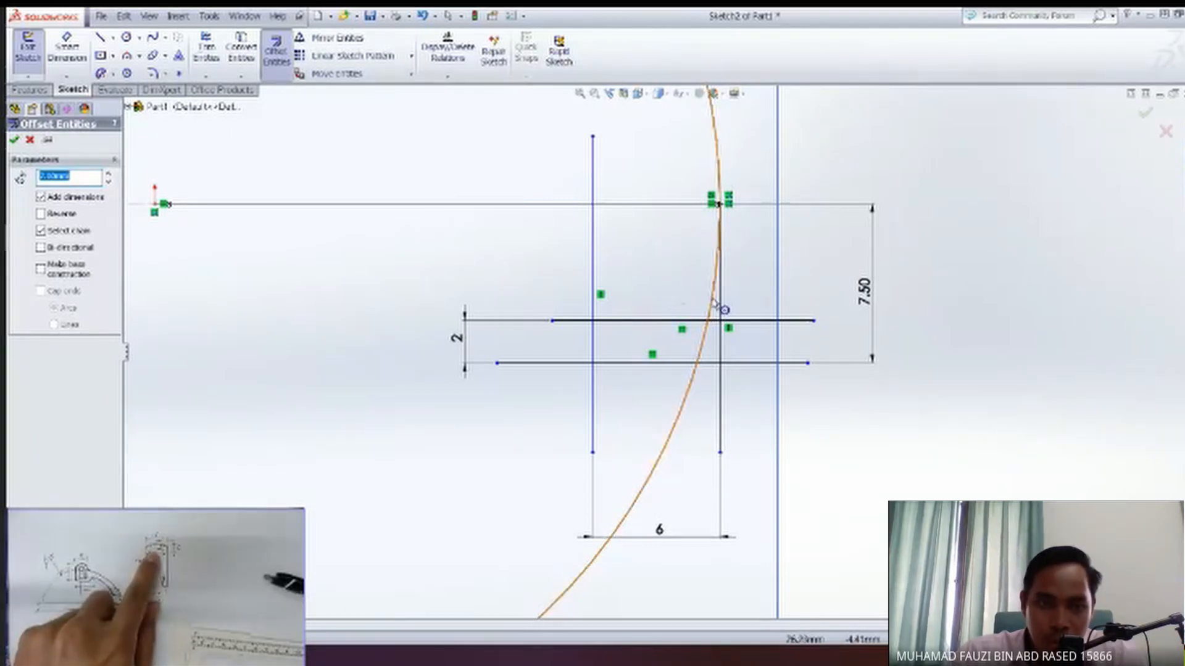
text(3)
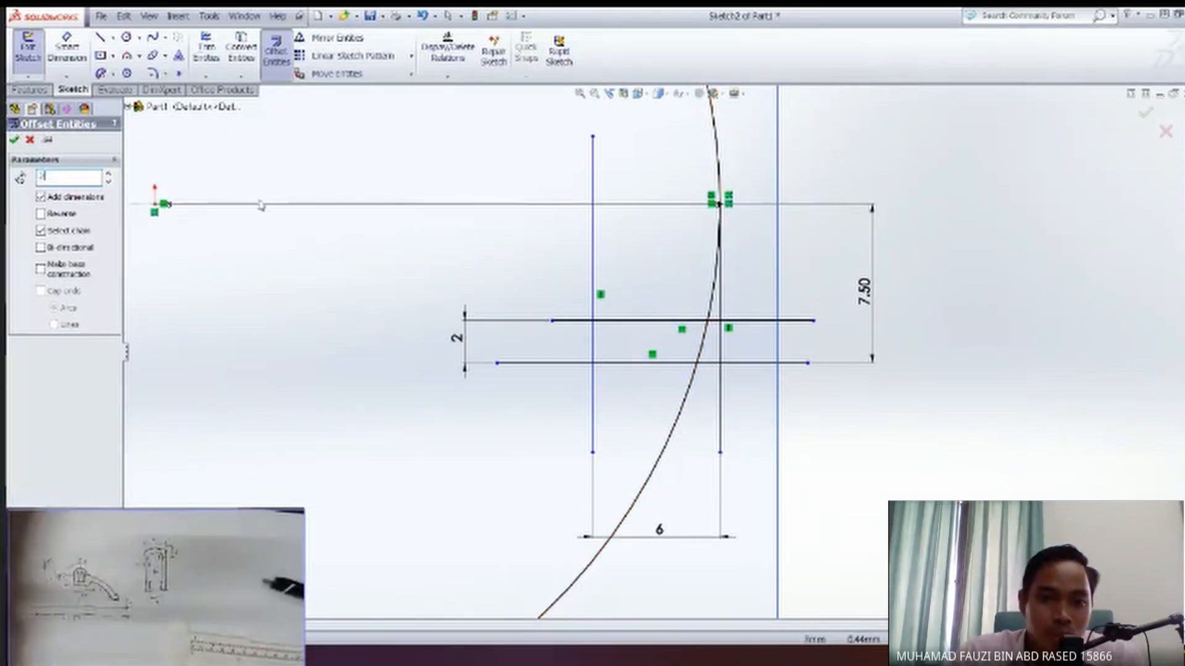
click(712, 319)
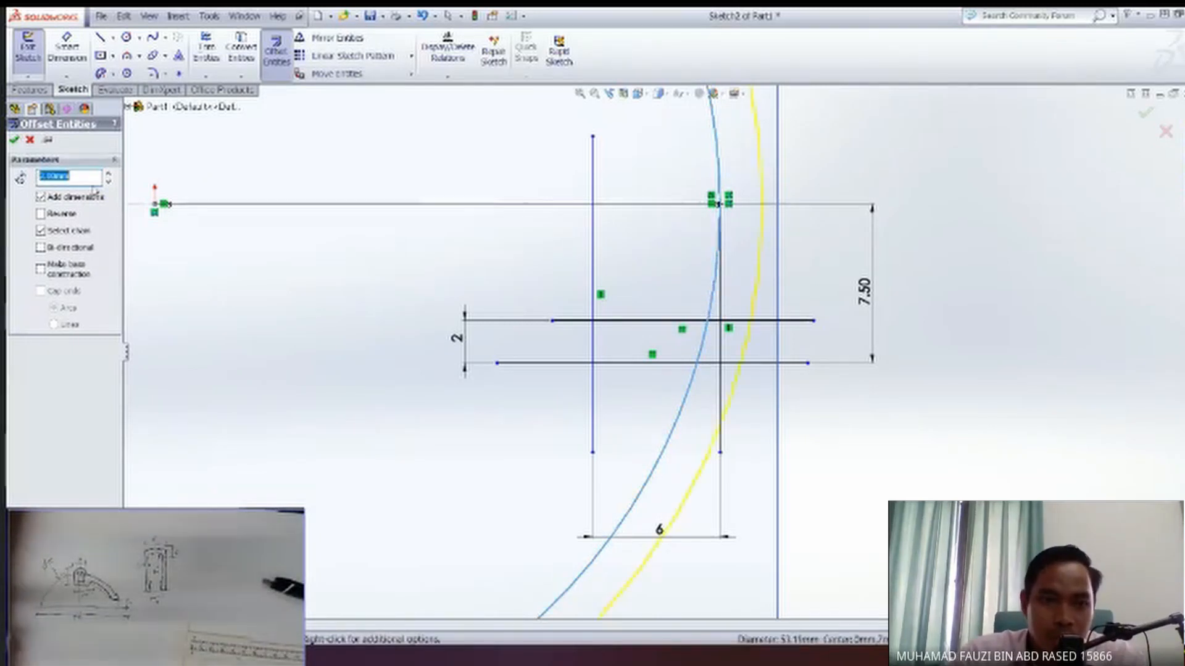
click(41, 214)
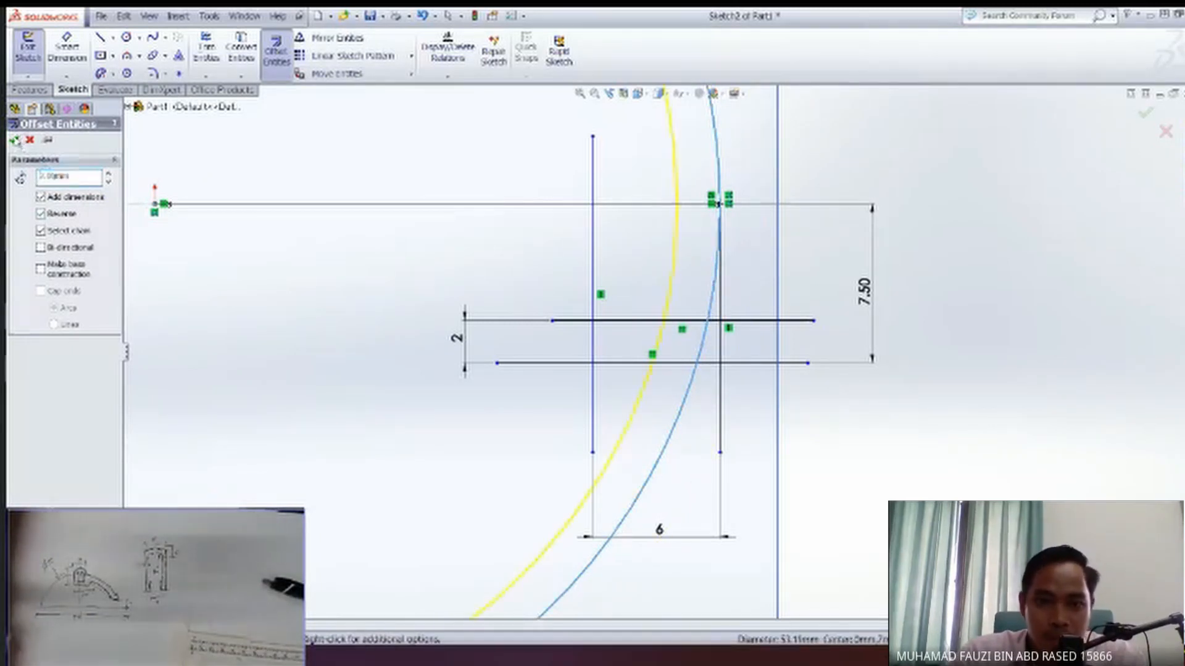
click(15, 141)
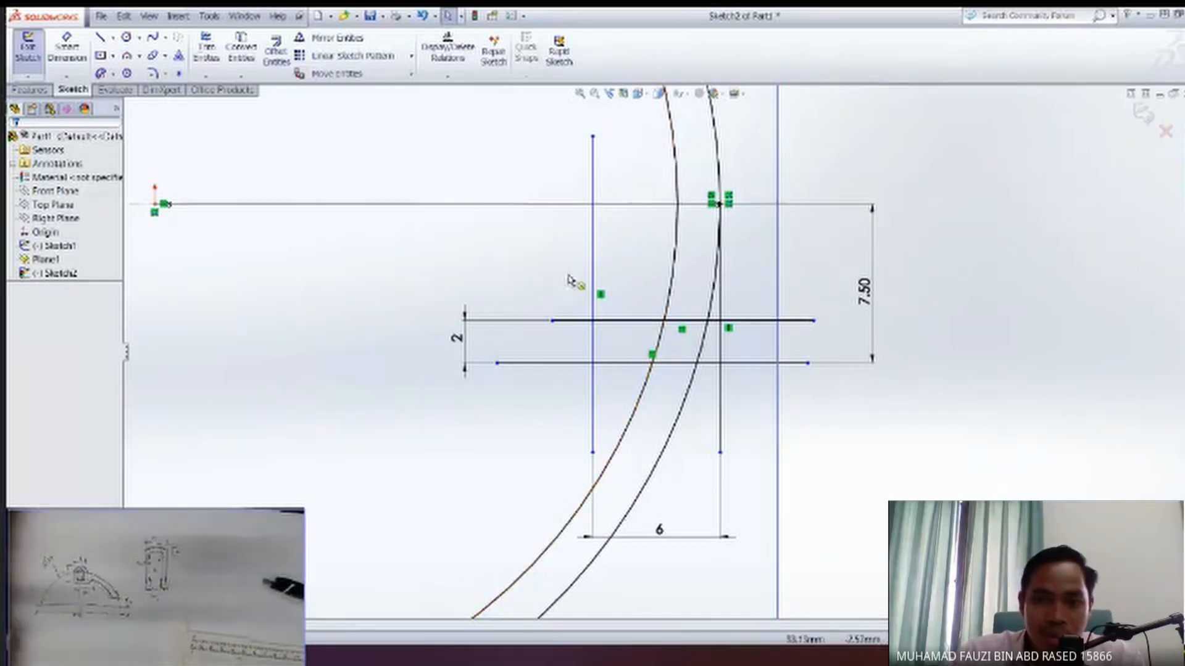
Try to trim the two circles and the vertical line around the horizontal lines, and undo the trim.
click(209, 52)
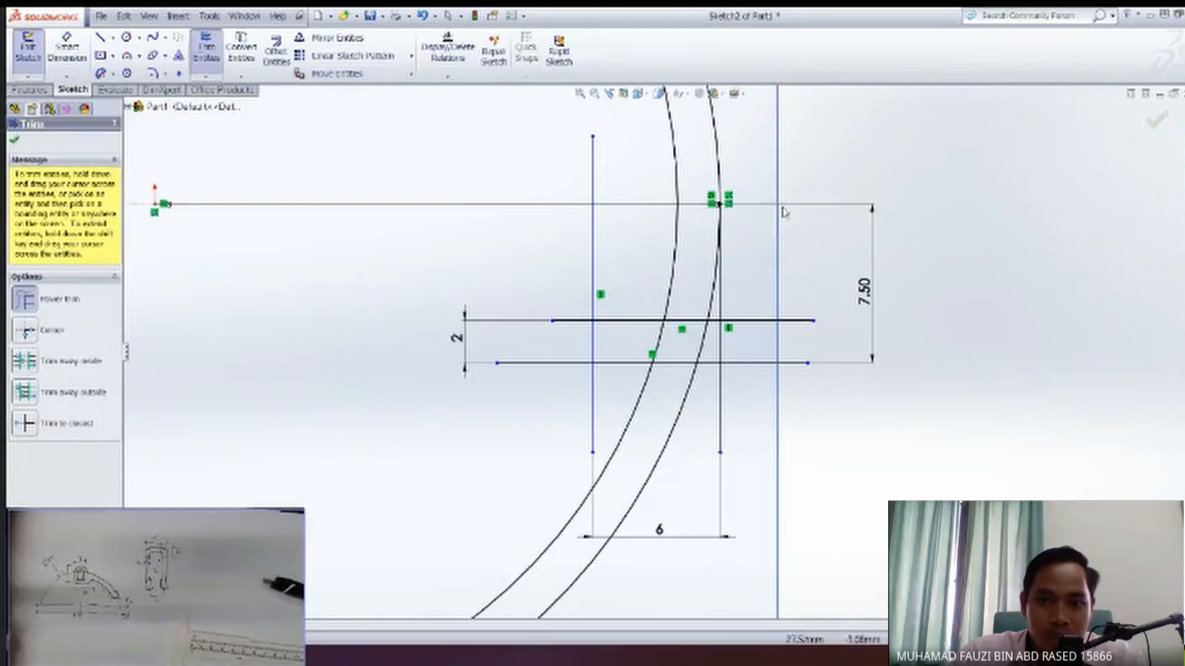
mouse_move(842, 157)
mouse_down()
mouse_move(635, 191)
mouse_move(538, 243)
mouse_up()
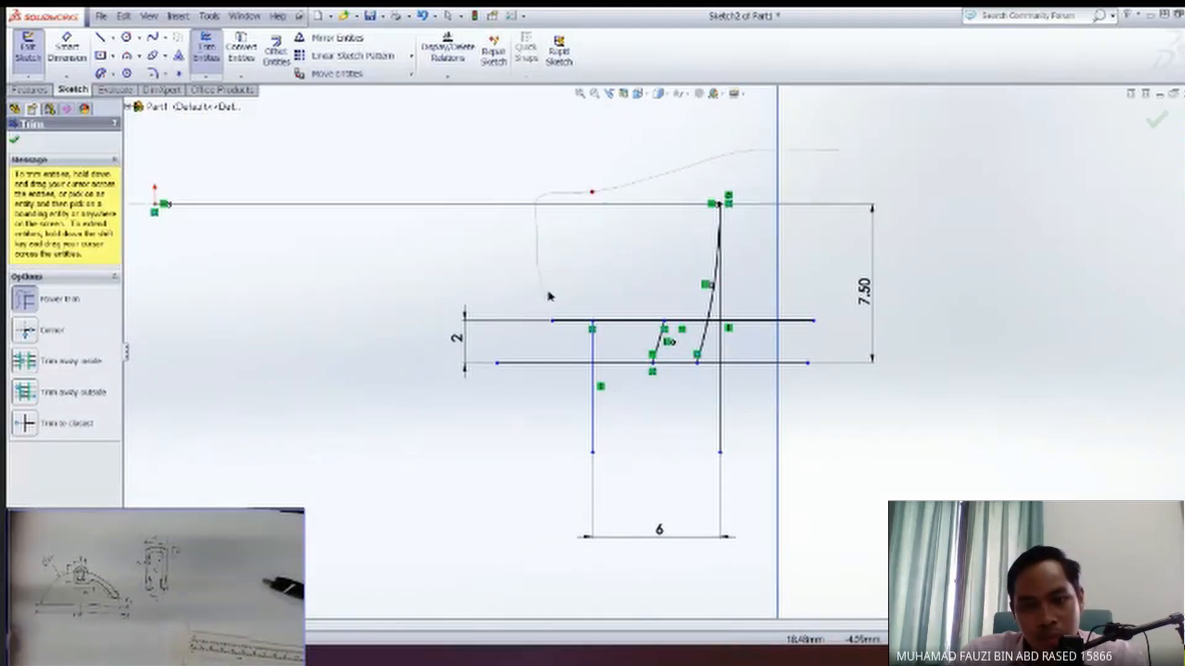
mouse_move(549, 276)
mouse_down()
mouse_move(886, 154)
mouse_move(847, 140)
mouse_up()
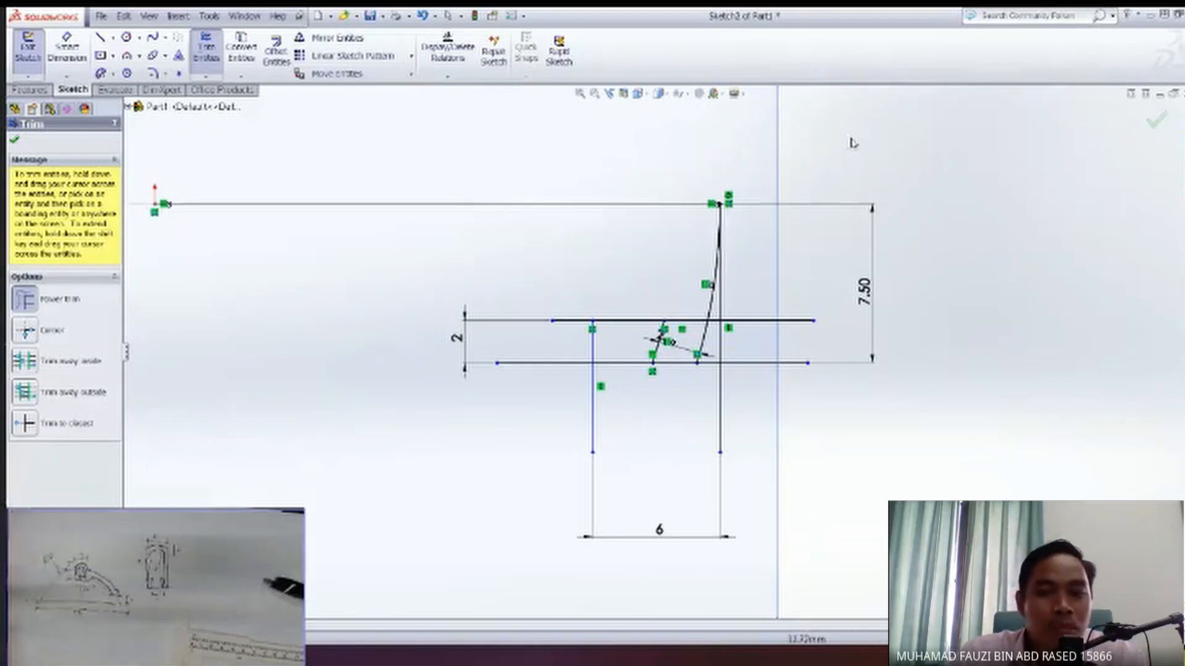
key(Escape)
key(ctrl+z)
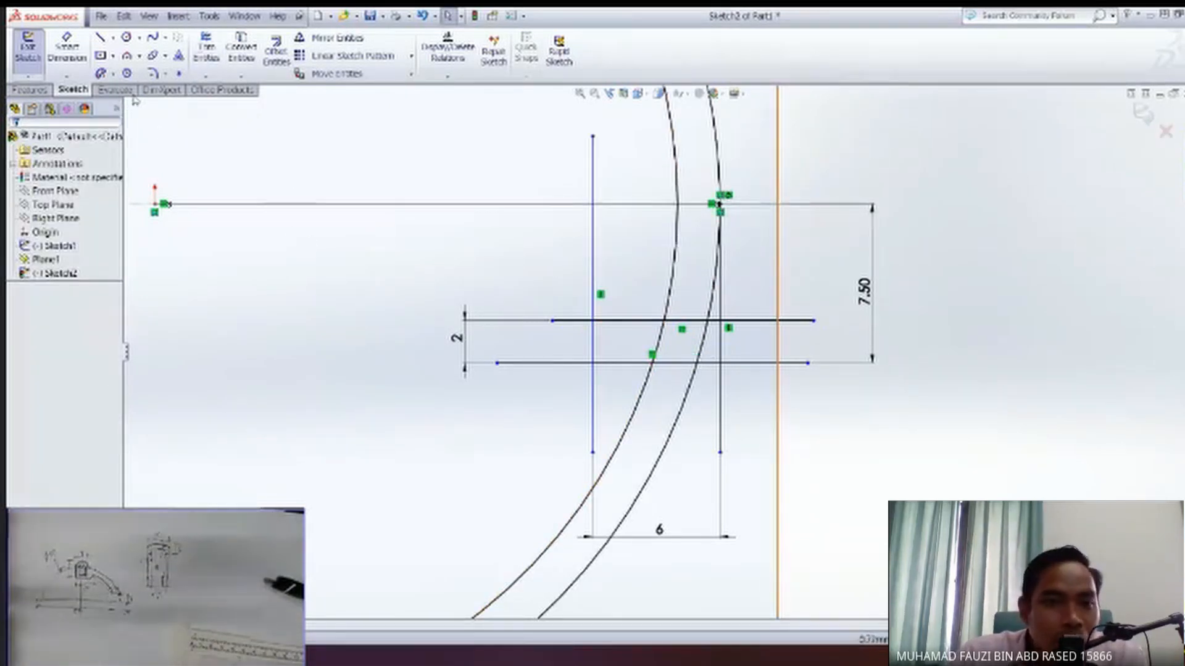
Draw a short horizontal line along the horizontal axis line, joining the outer circle to the inner offset circle.
key(l)
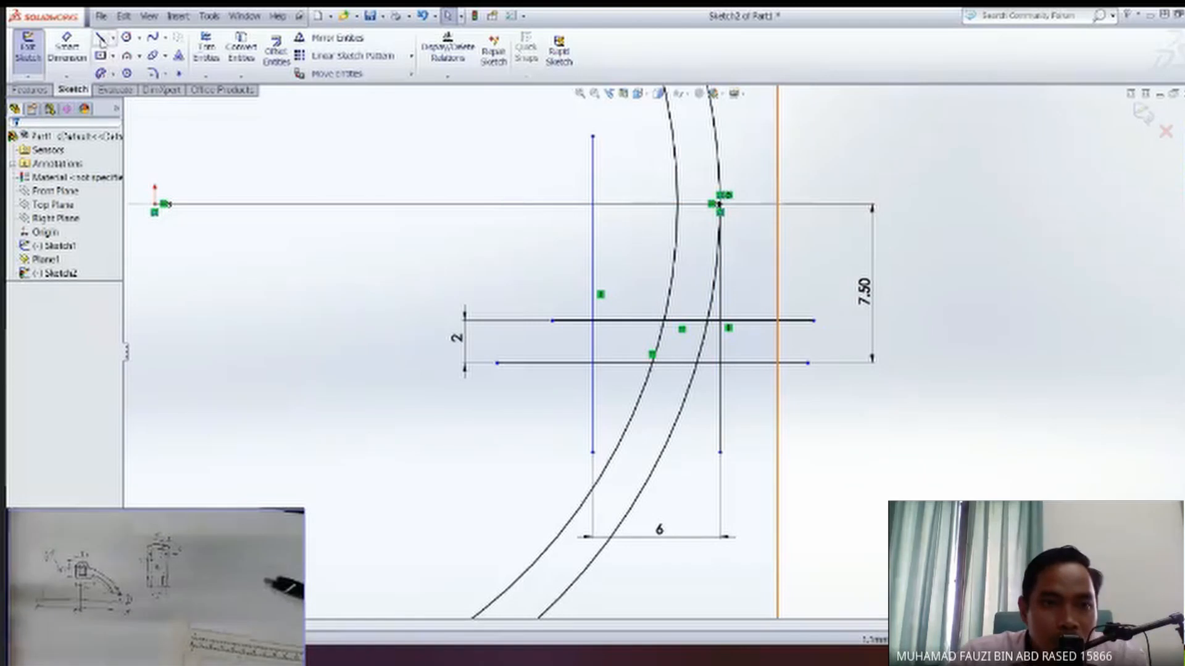
click(721, 204)
click(678, 204)
key(Escape)
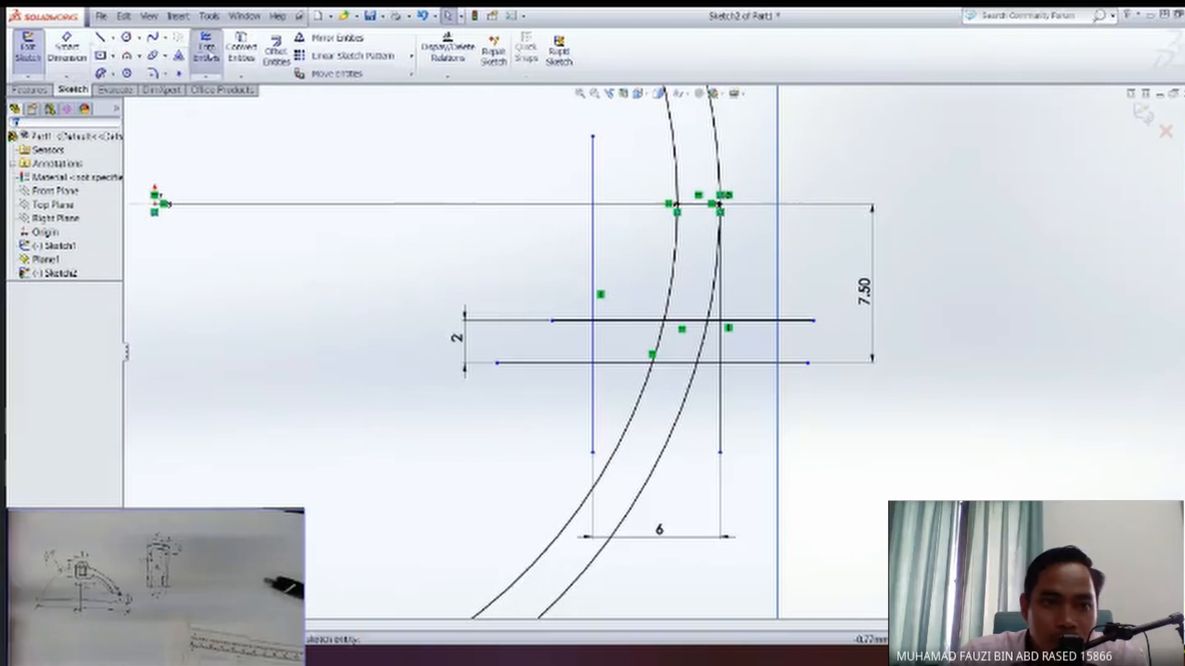
Trim the circles and the excess line ends to leave one closed L-shaped profile with a curved upright leg.
click(208, 52)
drag(746, 152, 557, 188)
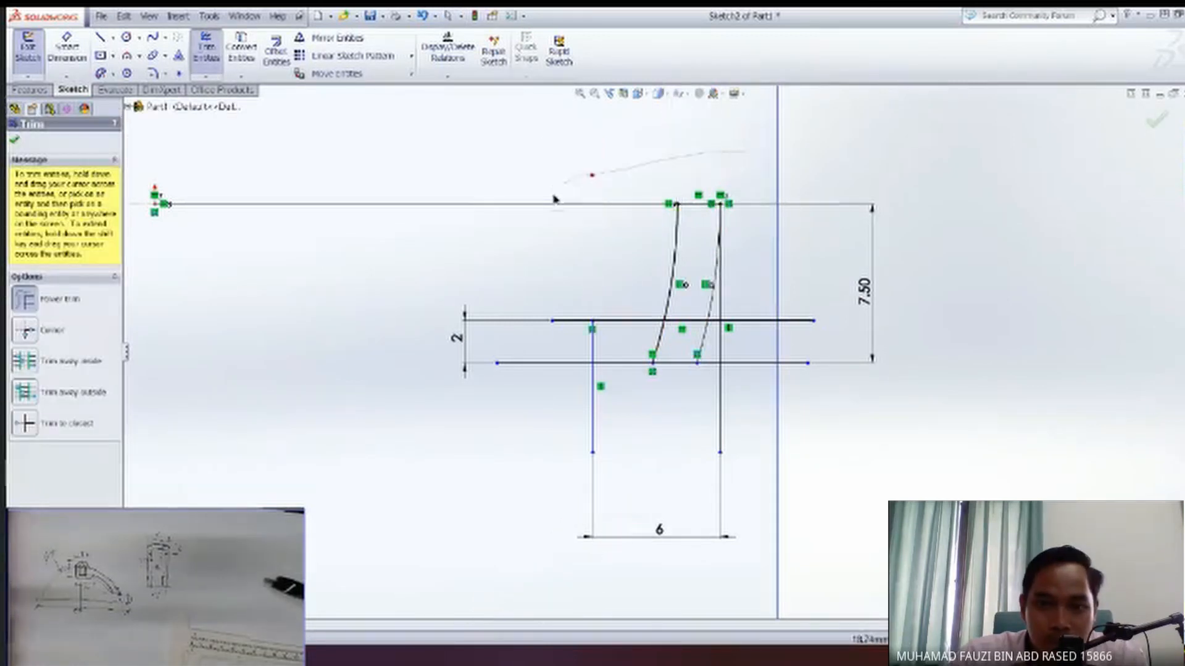
drag(550, 292, 604, 397)
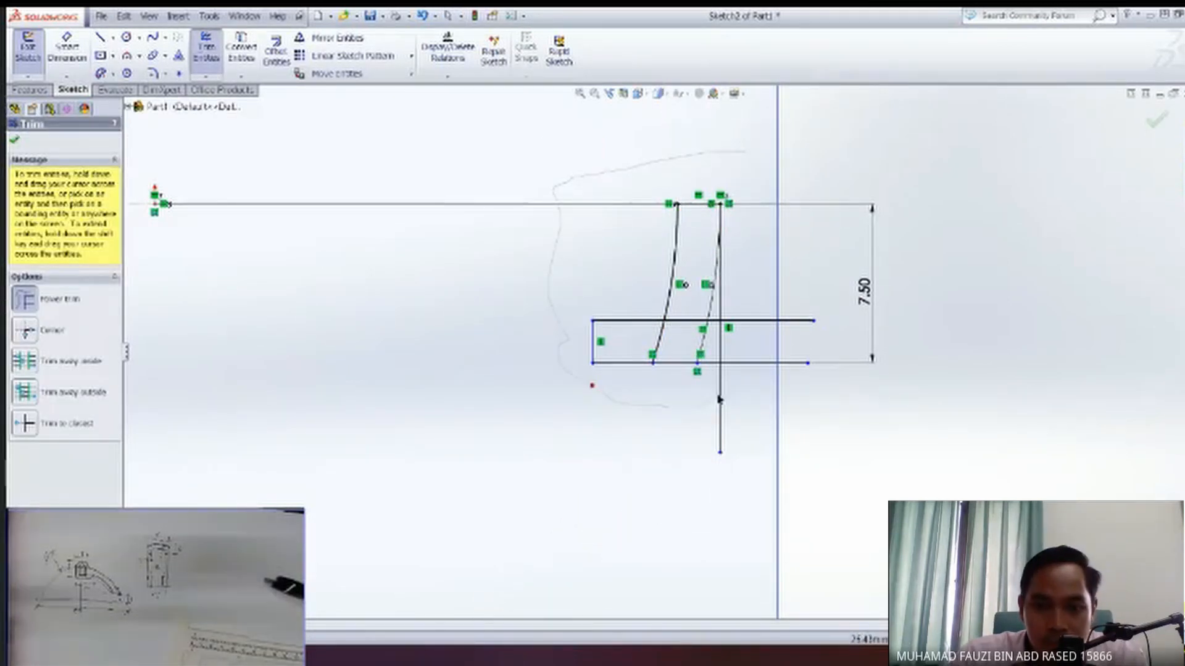
mouse_move(718, 375)
mouse_down()
mouse_move(738, 315)
mouse_move(721, 322)
mouse_up()
mouse_move(740, 377)
mouse_down()
mouse_move(748, 439)
mouse_move(722, 427)
mouse_up()
drag(666, 353, 698, 317)
key(Escape)
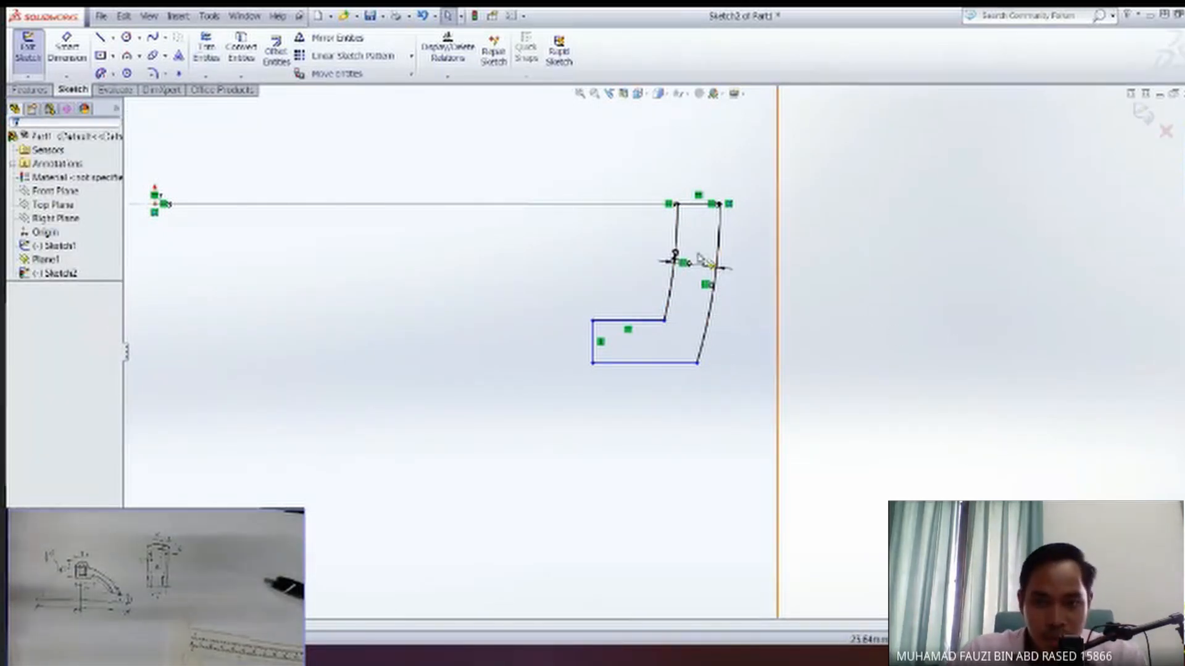
Add a 2 mm sketch fillet at the inner corner between the upper horizontal line and the inner arc.
ctrl+middle_drag(606, 289, 610, 324)
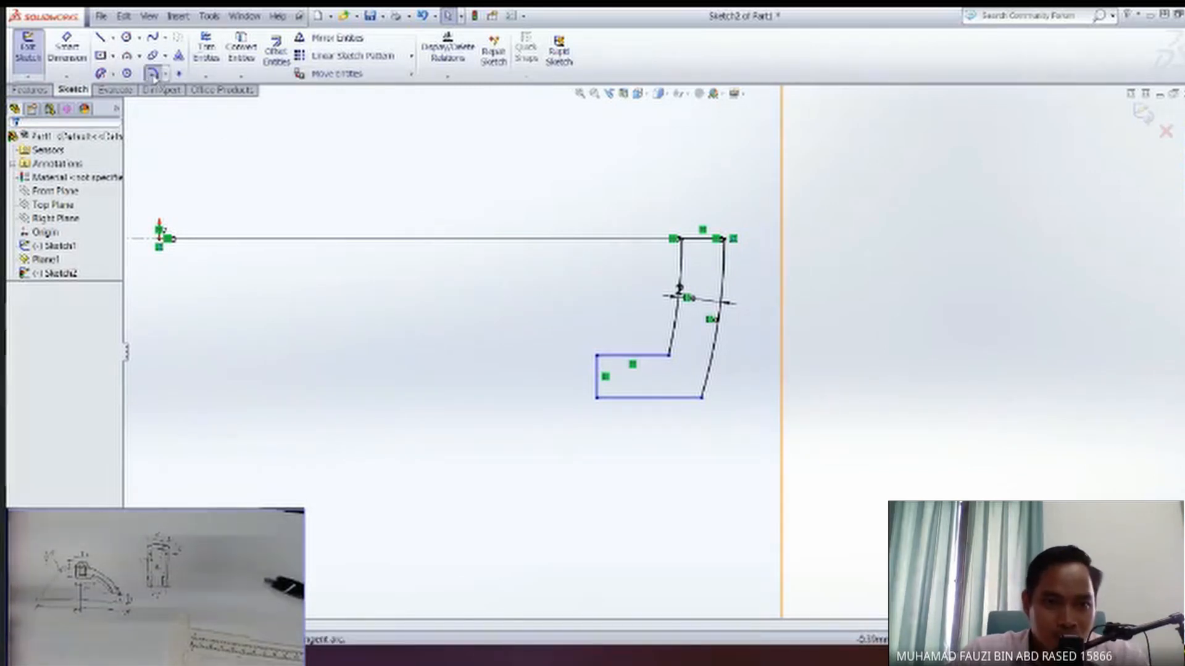
click(153, 74)
text(5)
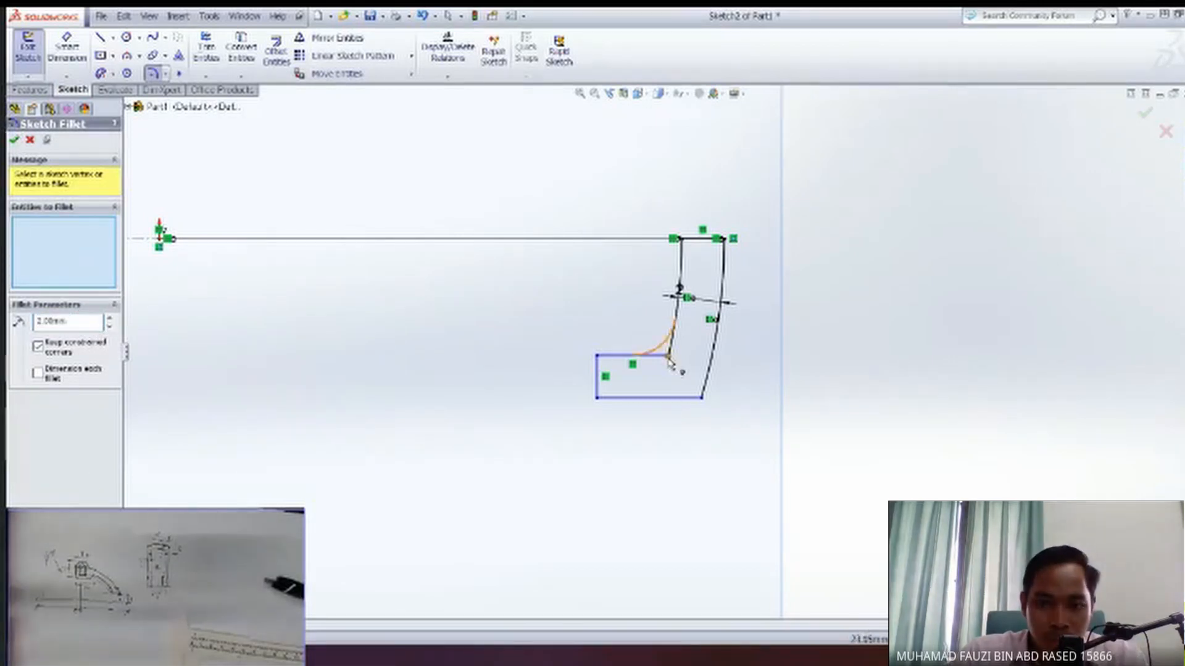
click(669, 359)
click(14, 142)
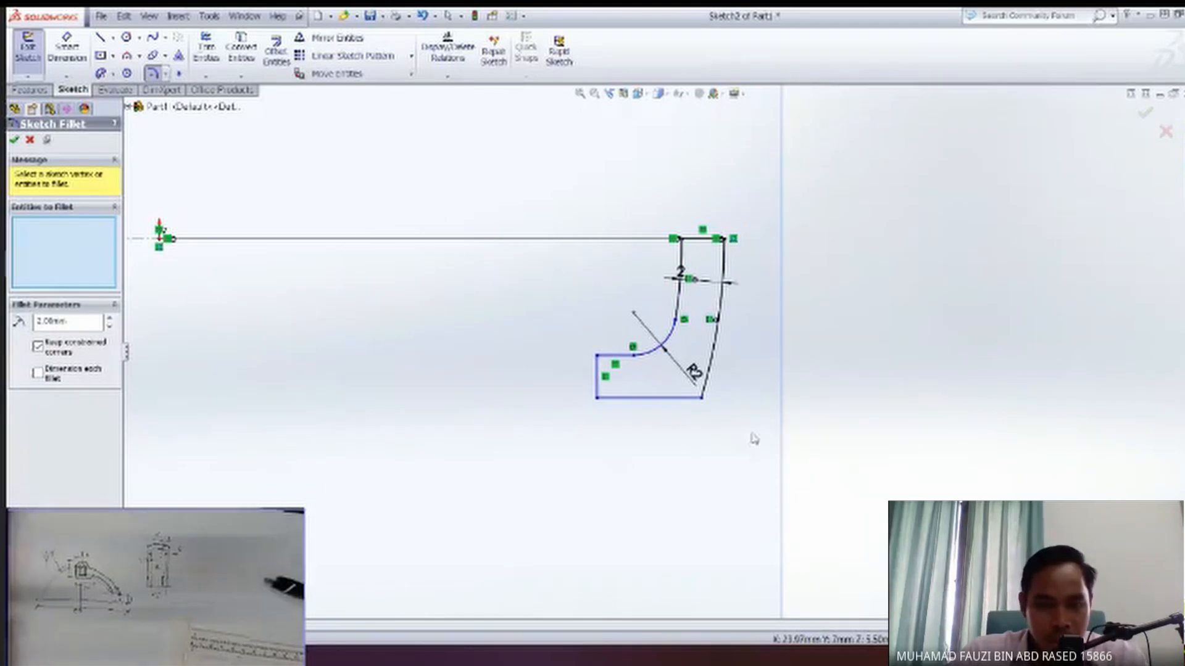
mouse_move(586, 404)
middle_down()
mouse_move(775, 415)
mouse_move(759, 414)
middle_up()
scroll(558, 409, down, 2)
scroll(560, 410, up, 2)
mouse_move(578, 405)
middle_down()
mouse_move(689, 368)
mouse_move(672, 404)
middle_up()
mouse_move(582, 302)
middle_down()
mouse_move(636, 366)
mouse_move(634, 412)
mouse_move(716, 327)
mouse_move(671, 333)
mouse_move(672, 350)
middle_up()
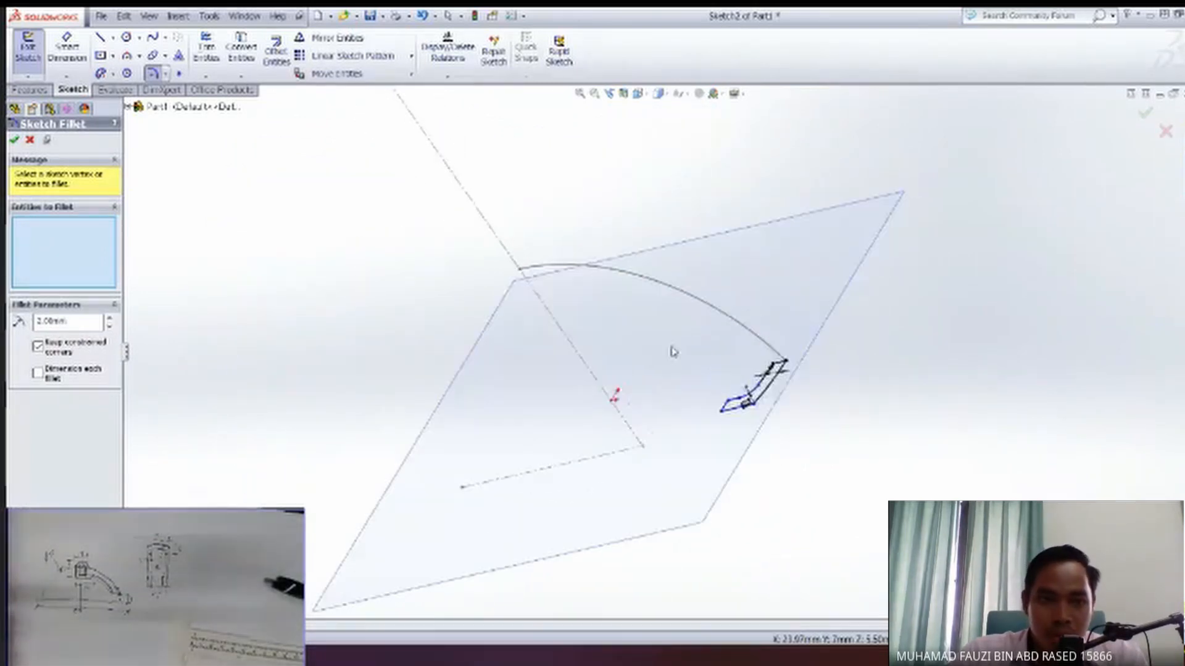
click(16, 142)
Exit the sketch and sweep the L-shaped profile along the arc of the first sketch.
middle_drag(748, 359, 790, 343)
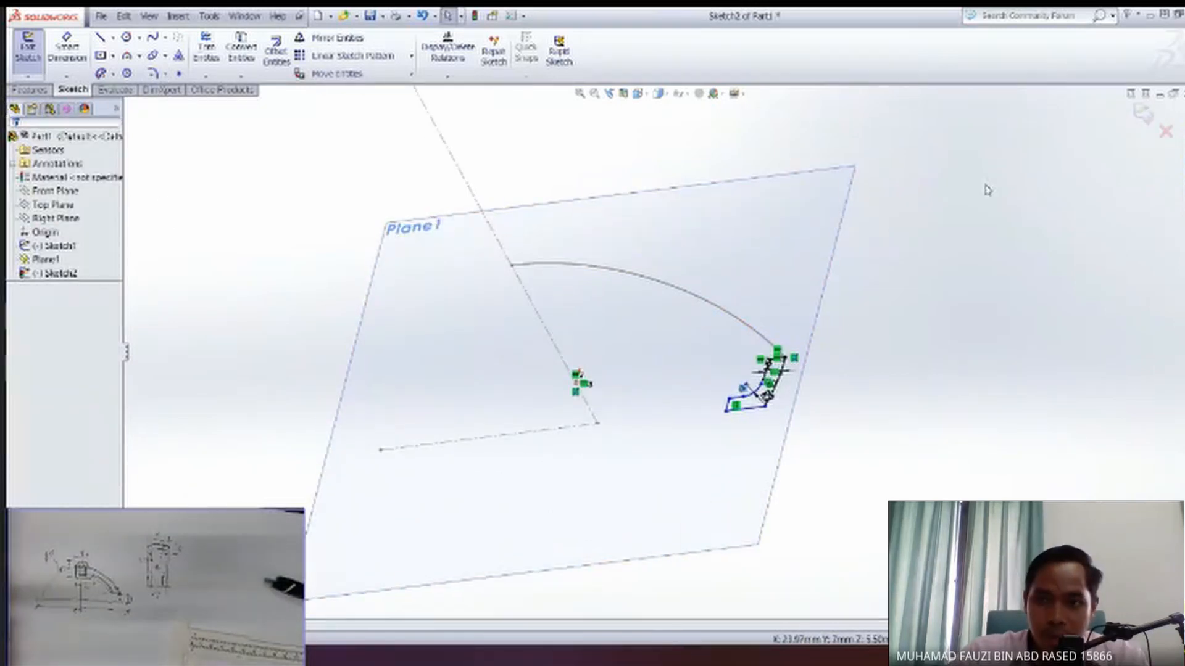
mouse_move(777, 410)
middle_down()
mouse_move(796, 395)
mouse_move(886, 418)
mouse_move(1131, 144)
middle_up()
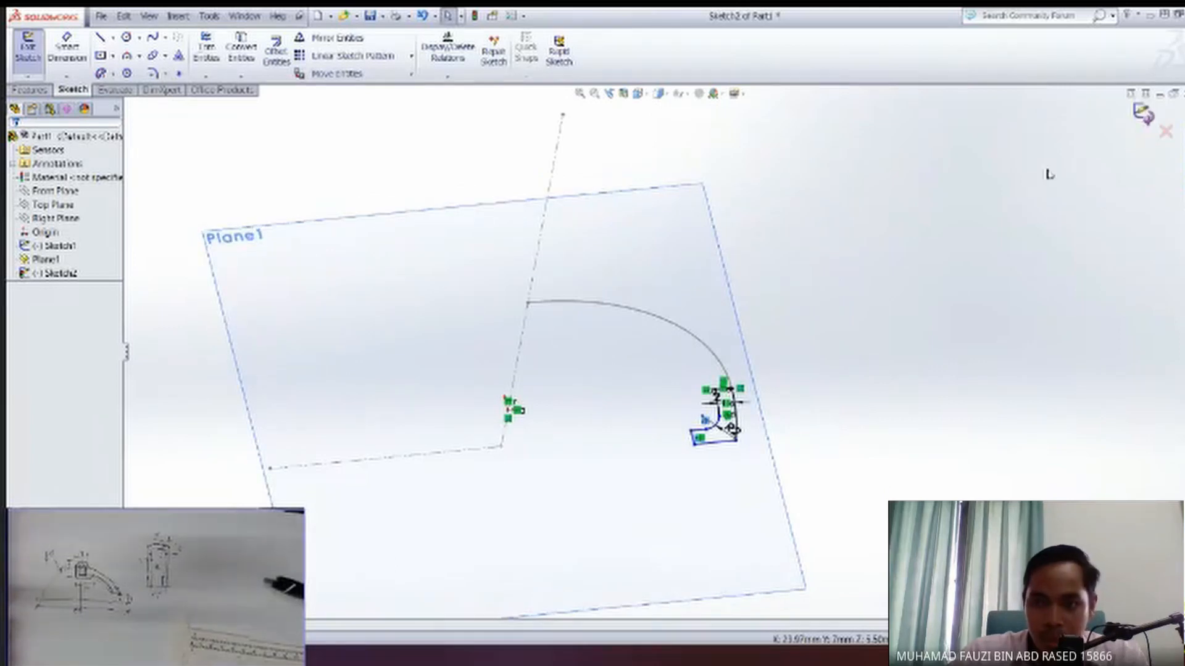
mouse_move(772, 436)
middle_down()
mouse_move(765, 364)
mouse_move(790, 370)
middle_up()
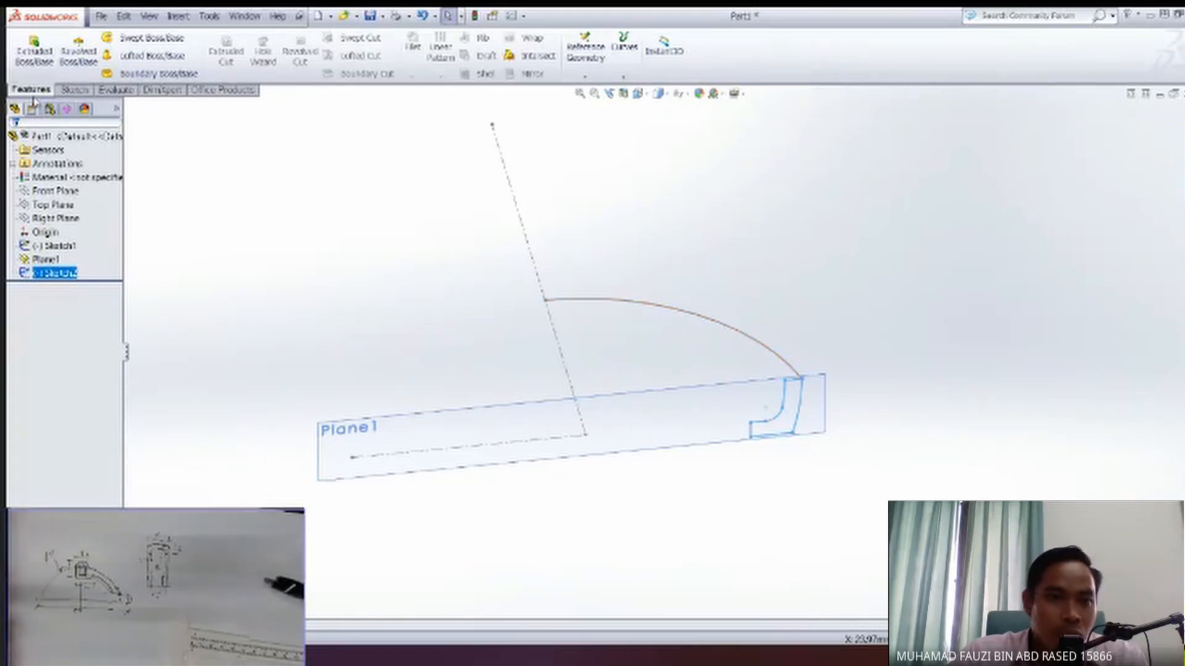
click(135, 41)
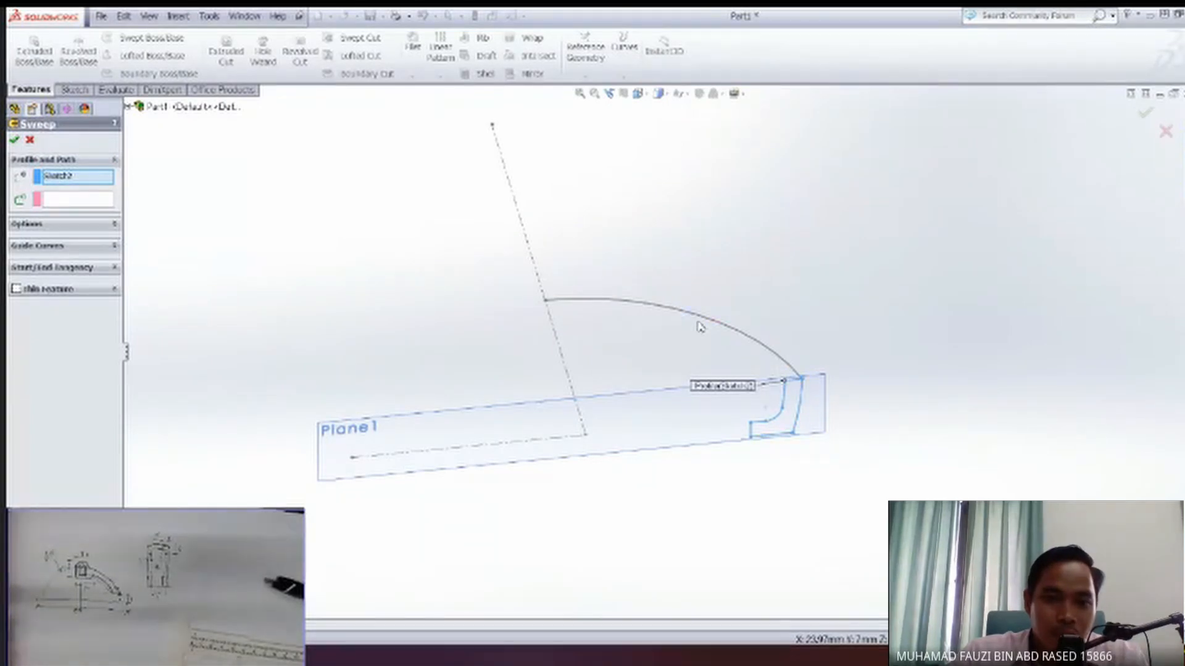
click(85, 200)
click(730, 333)
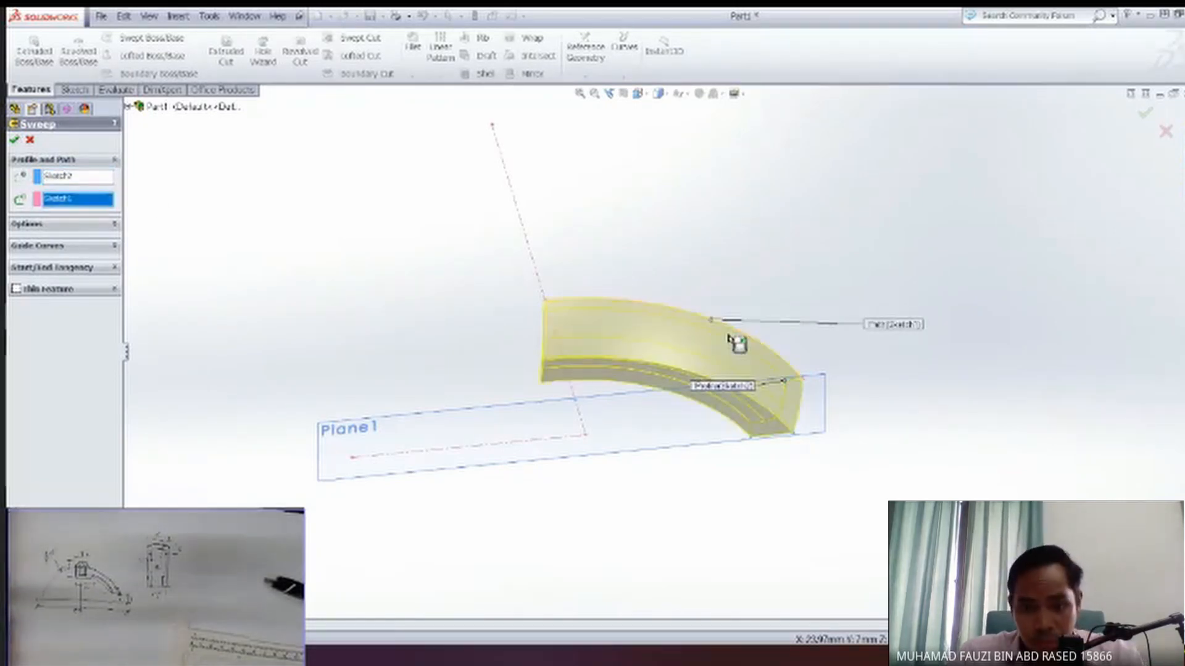
middle_drag(697, 374, 566, 338)
middle_drag(670, 290, 663, 282)
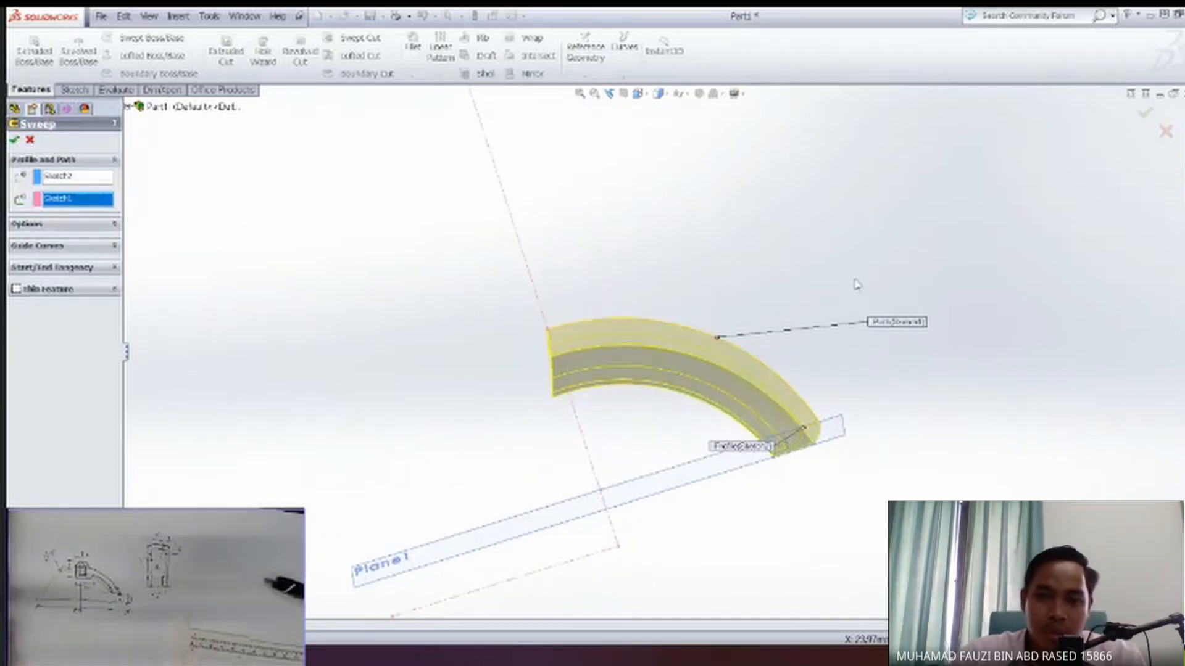
middle_drag(854, 280, 531, 278)
Hide the offset plane Plane1.
click(49, 248)
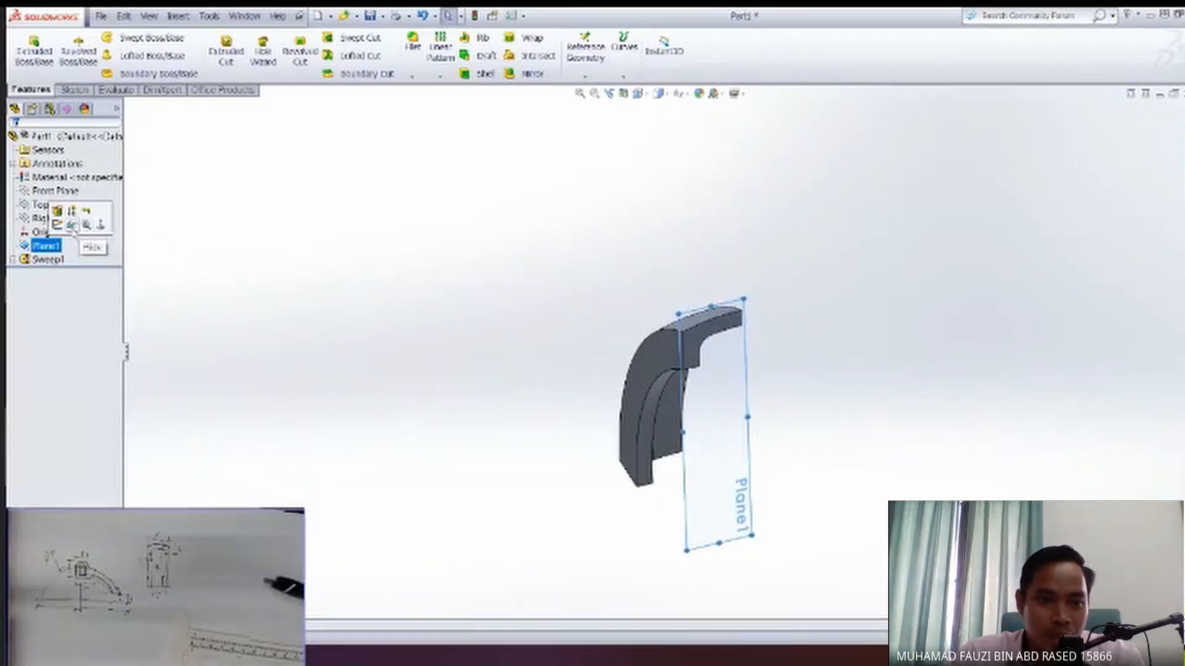
click(72, 228)
middle_drag(809, 365, 569, 458)
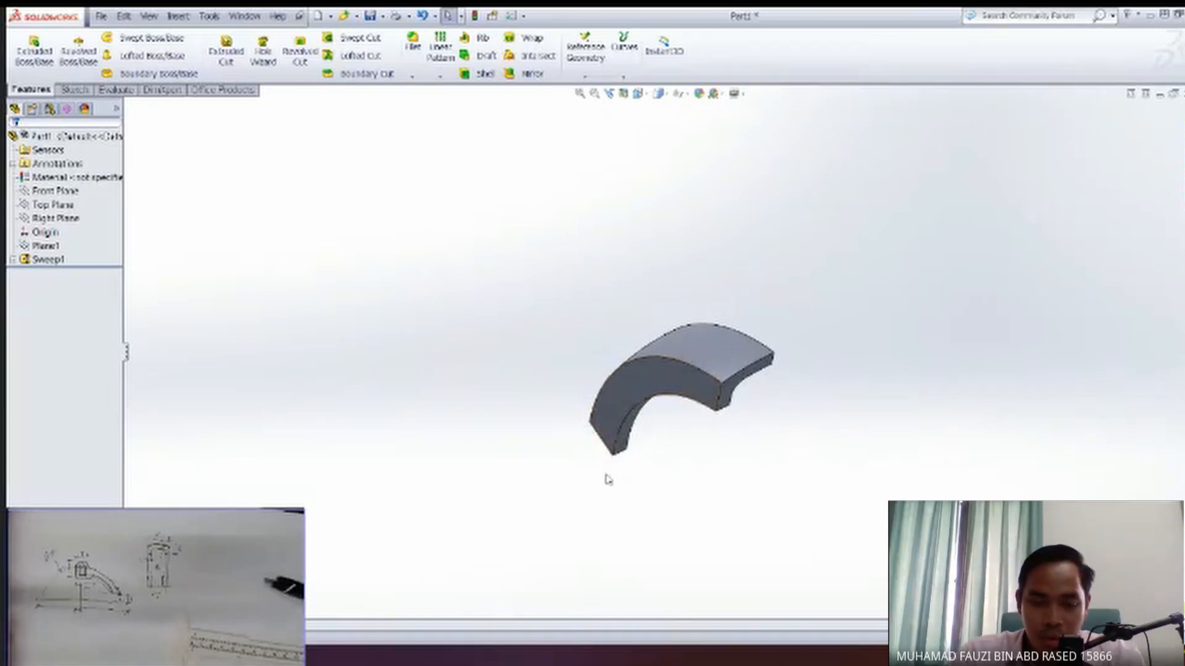
Examine the swept curved arm from several directions and compare its shape with the hand-drawn drawing.
middle_drag(654, 412, 725, 419)
key(space)
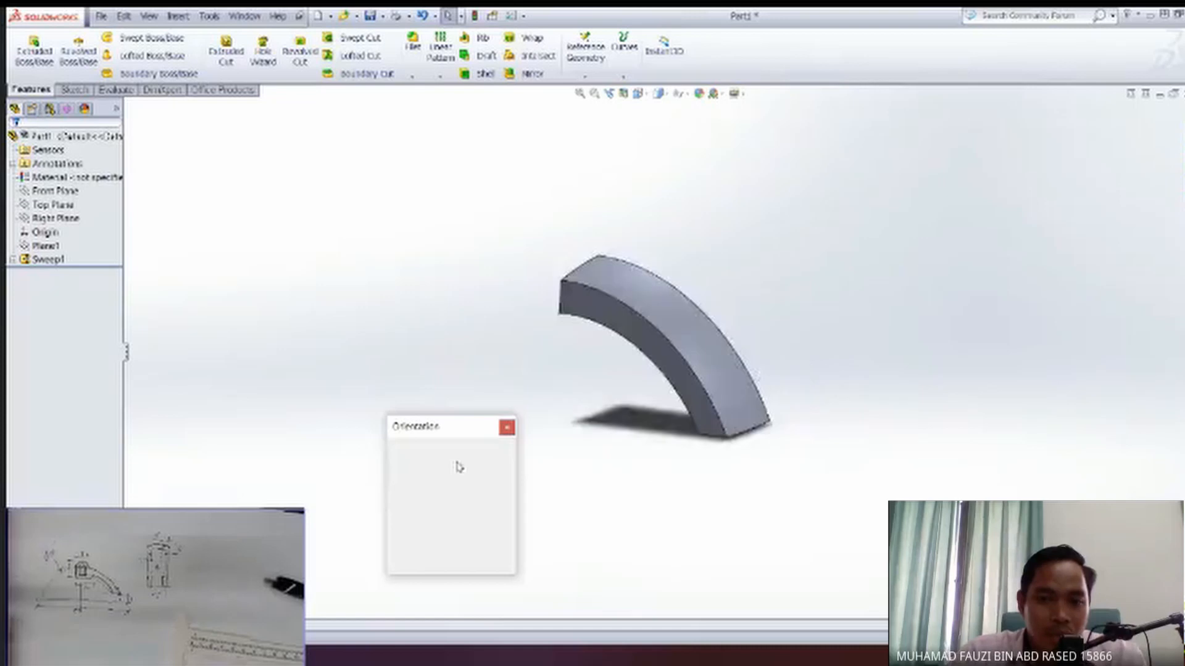
click(667, 333)
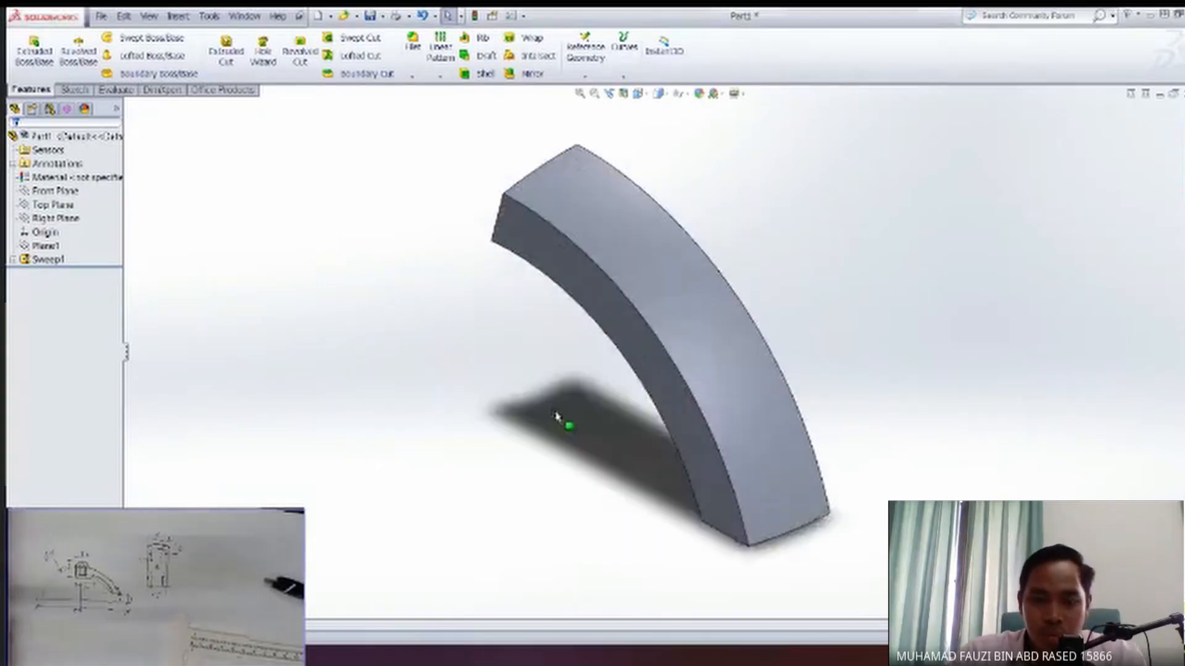
middle_drag(555, 460, 484, 333)
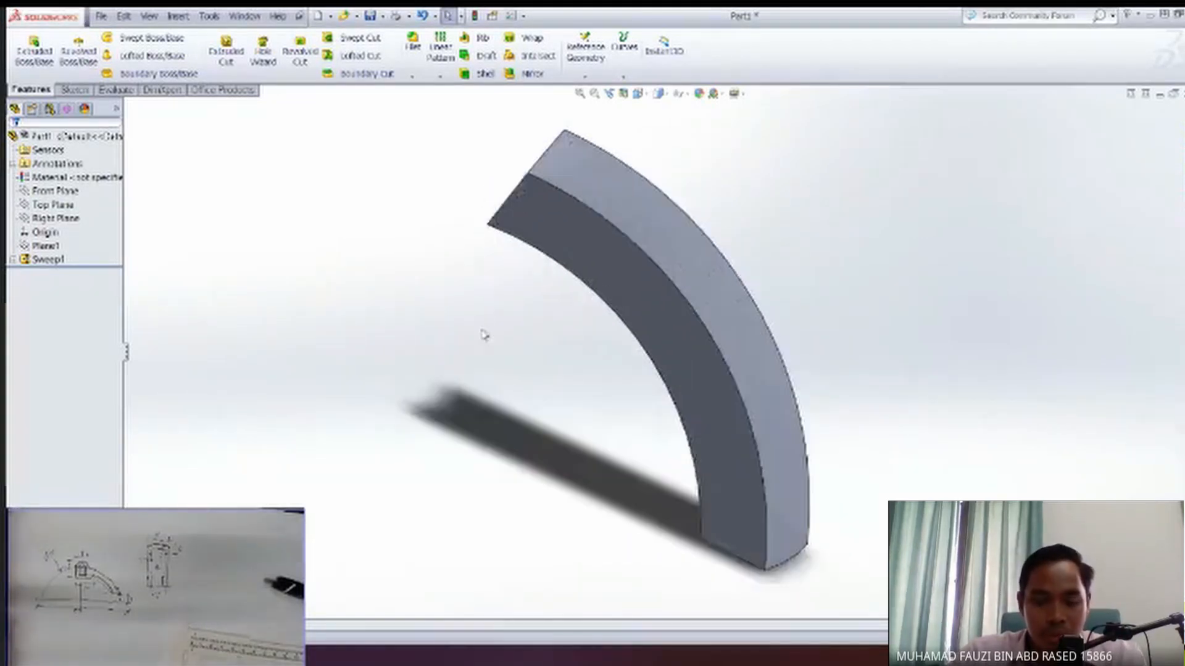
key(space)
click(412, 479)
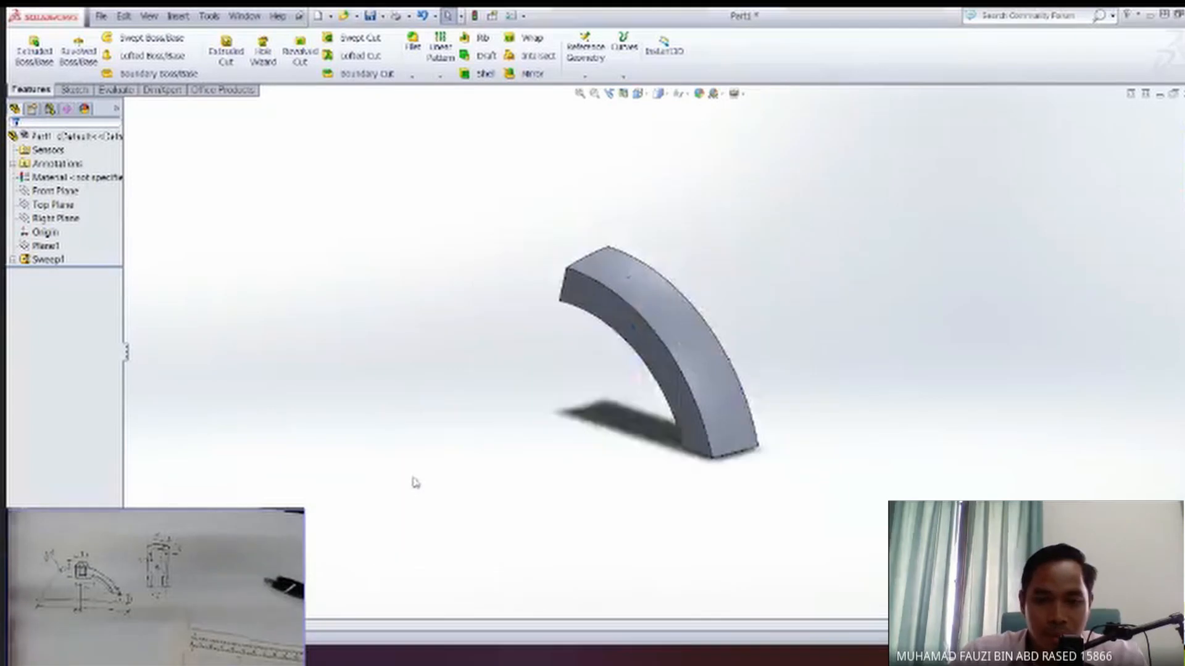
scroll(547, 427, down, 1)
scroll(543, 426, up, 2)
scroll(543, 426, up, 1)
ctrl+middle_drag(543, 427, 587, 440)
scroll(614, 413, up, 5)
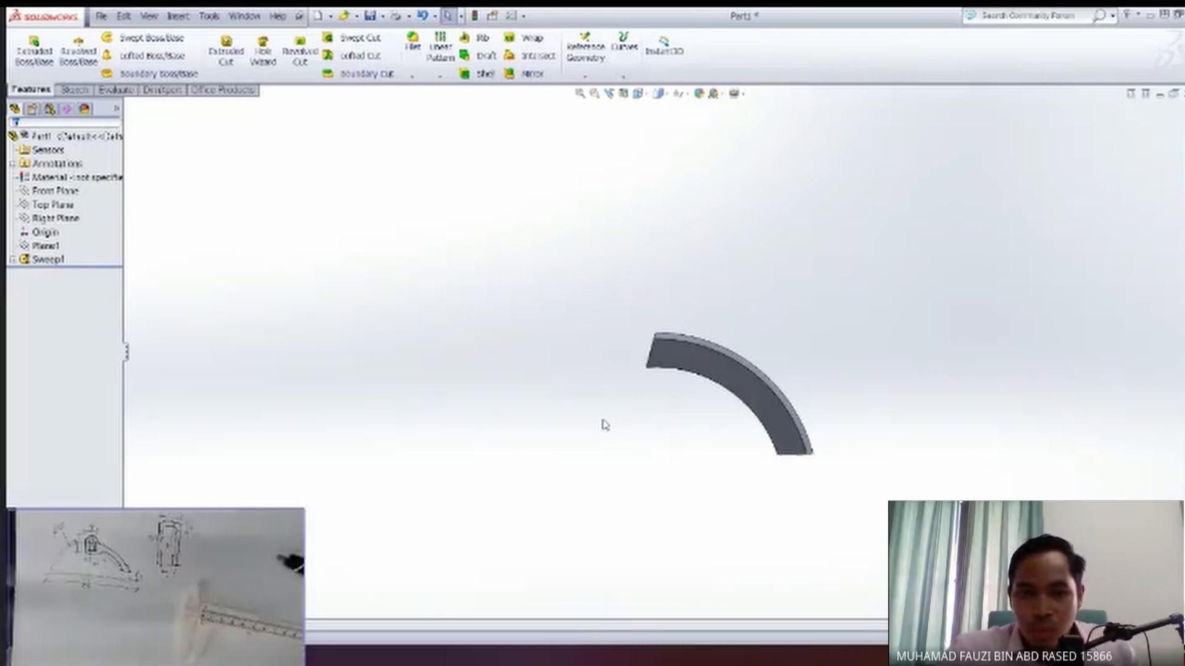
middle_drag(847, 410, 773, 417)
scroll(759, 423, up, 2)
scroll(715, 401, down, 4)
scroll(632, 346, down, 1)
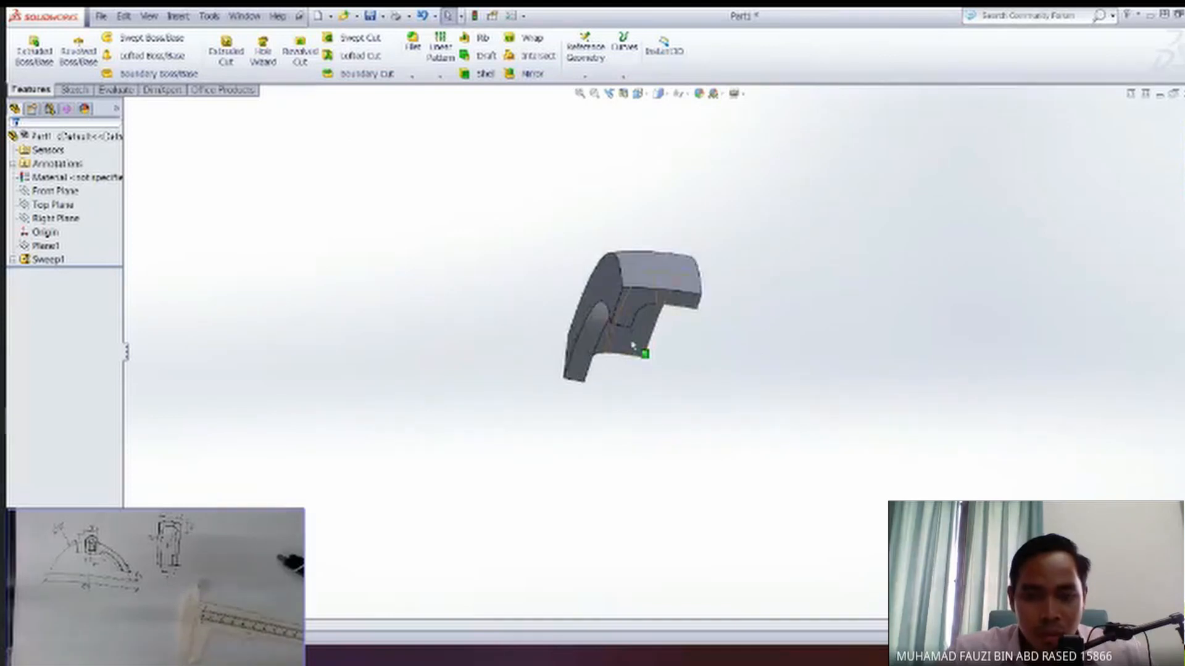
middle_drag(632, 342, 678, 336)
click(45, 264)
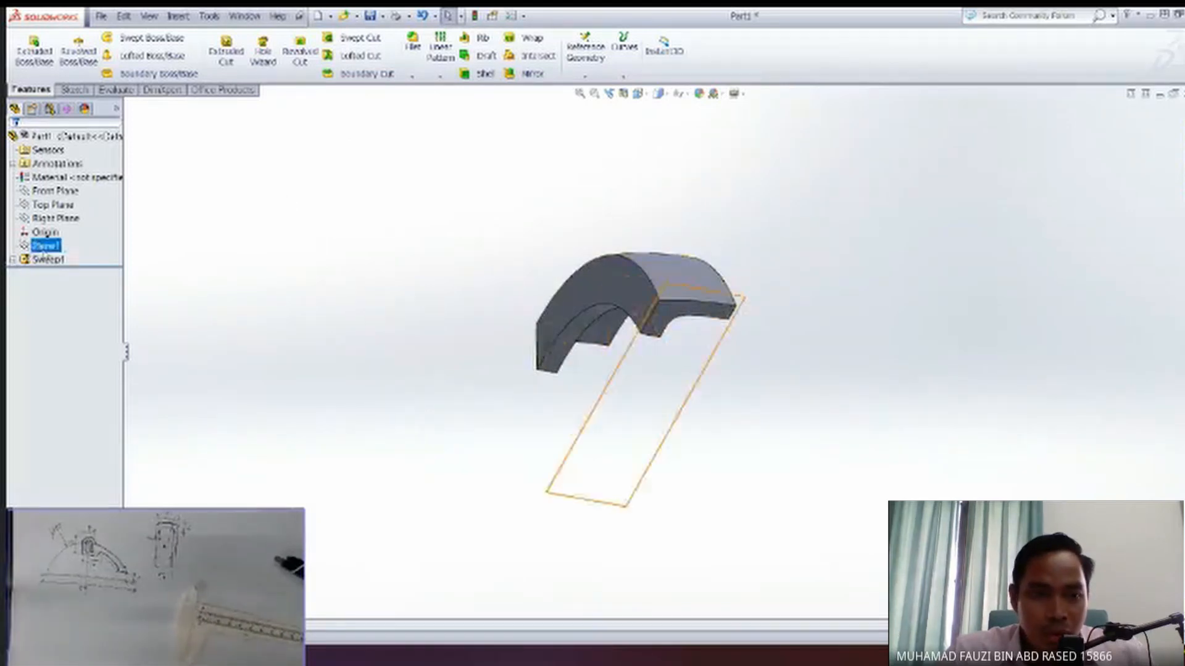
middle_drag(488, 296, 510, 351)
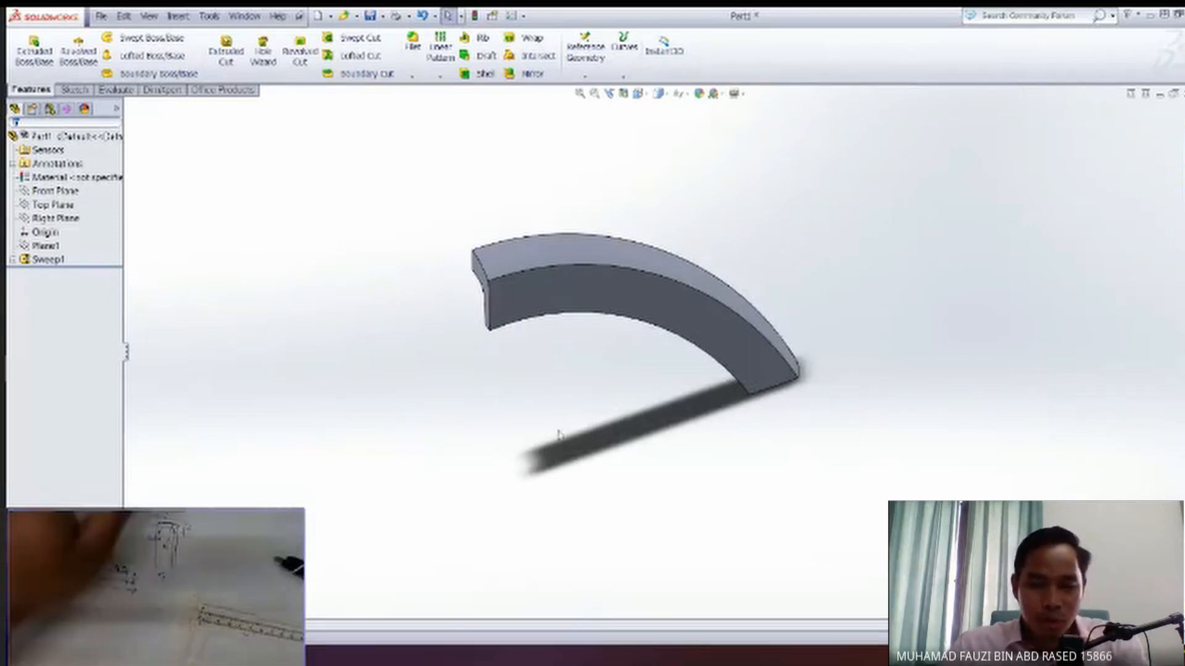
ctrl+middle_drag(591, 413, 611, 420)
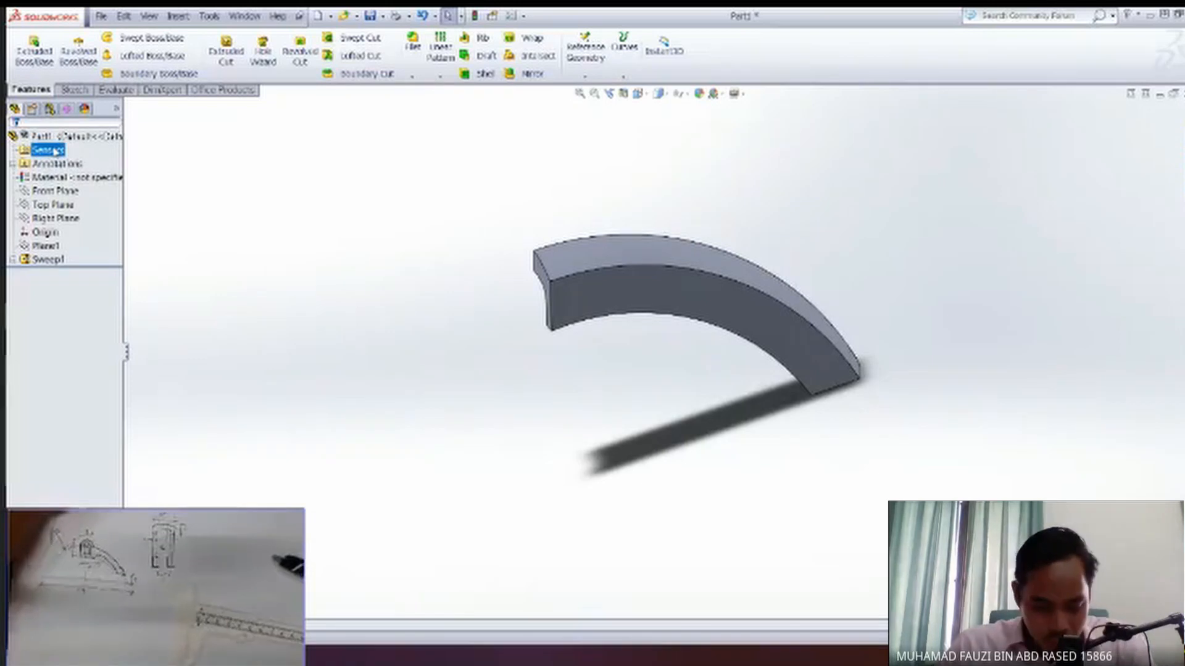
click(146, 188)
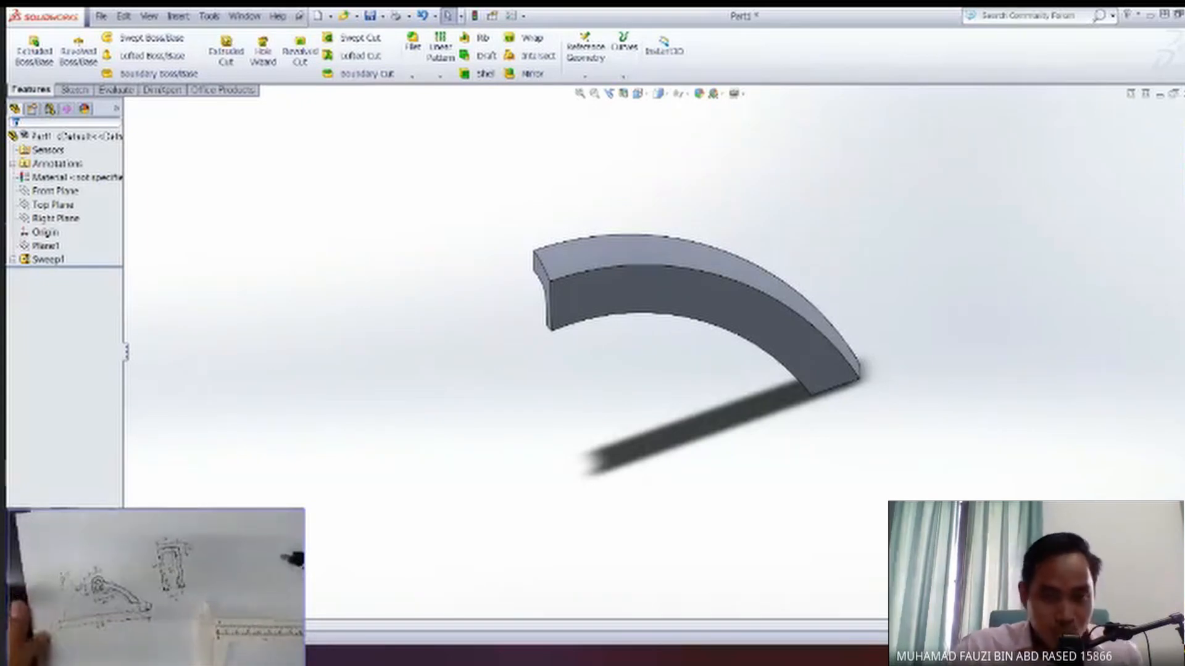
Orient the view to the front and start a new sketch on the Front Plane.
key(space)
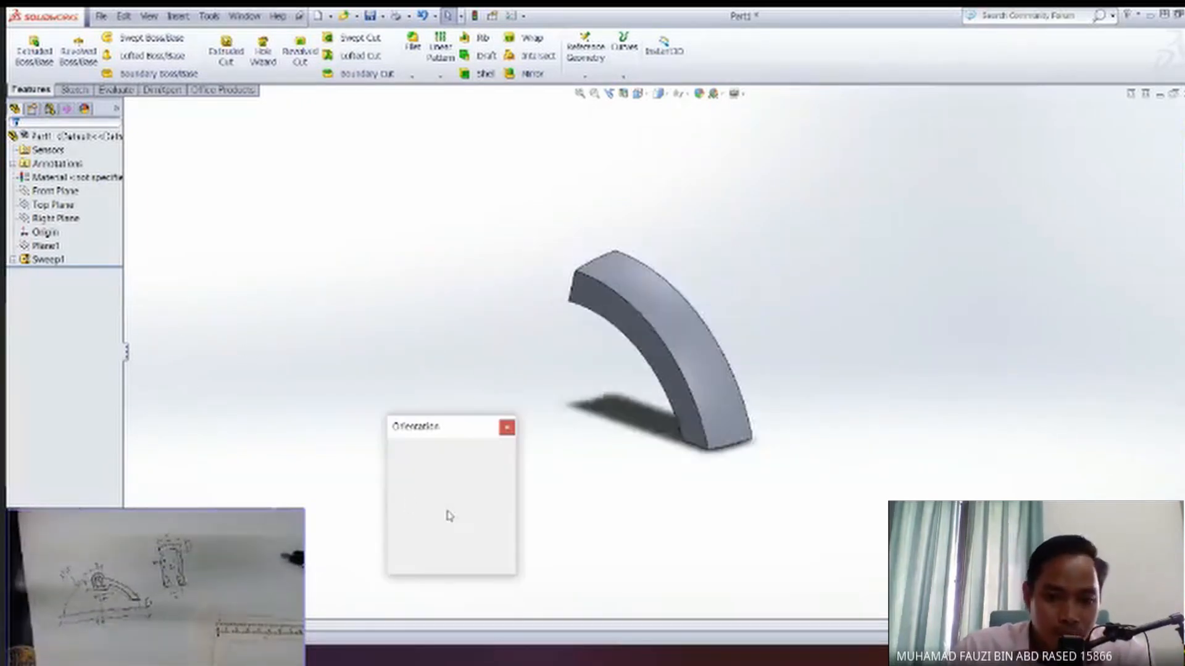
click(416, 485)
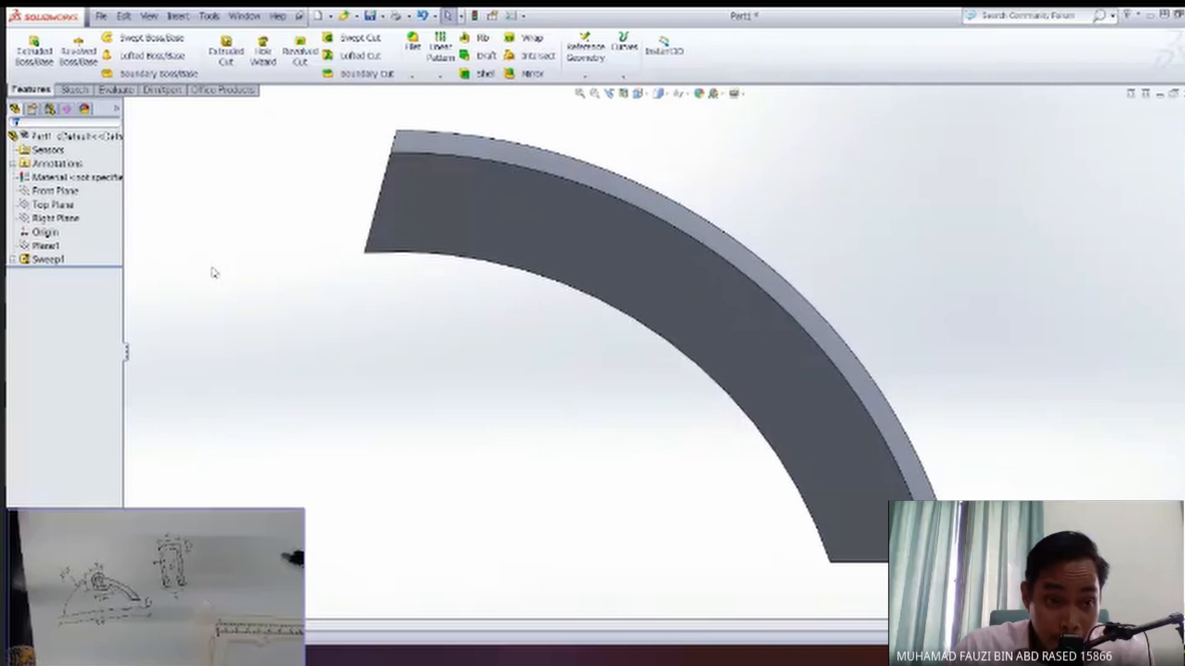
click(47, 247)
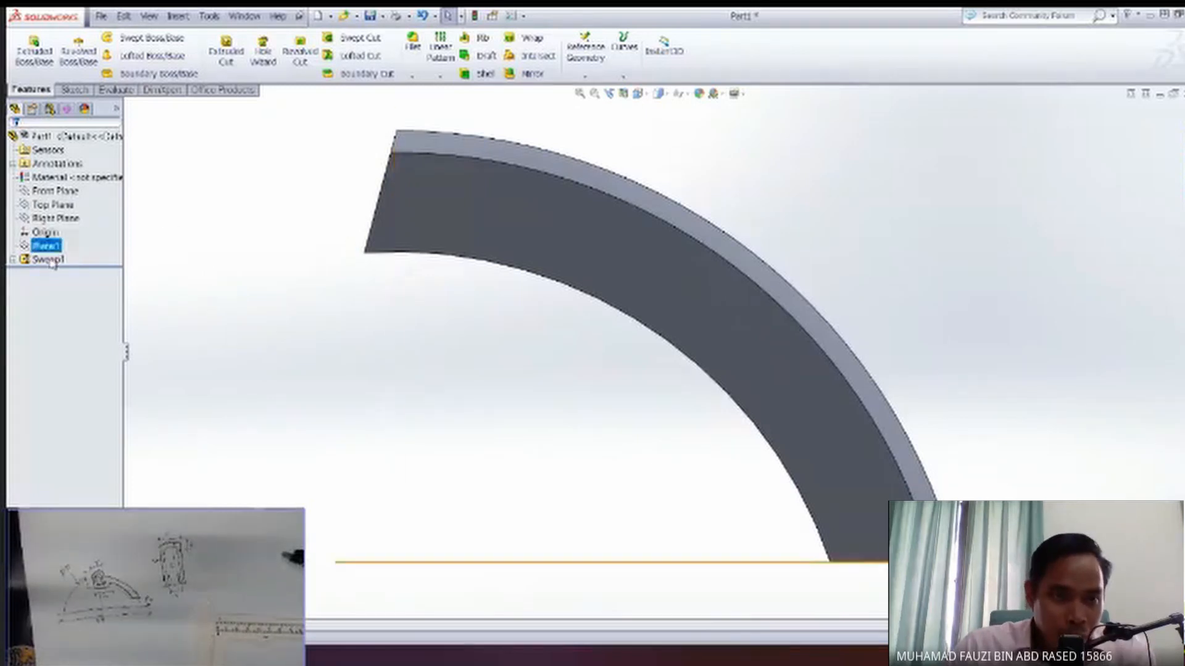
click(58, 192)
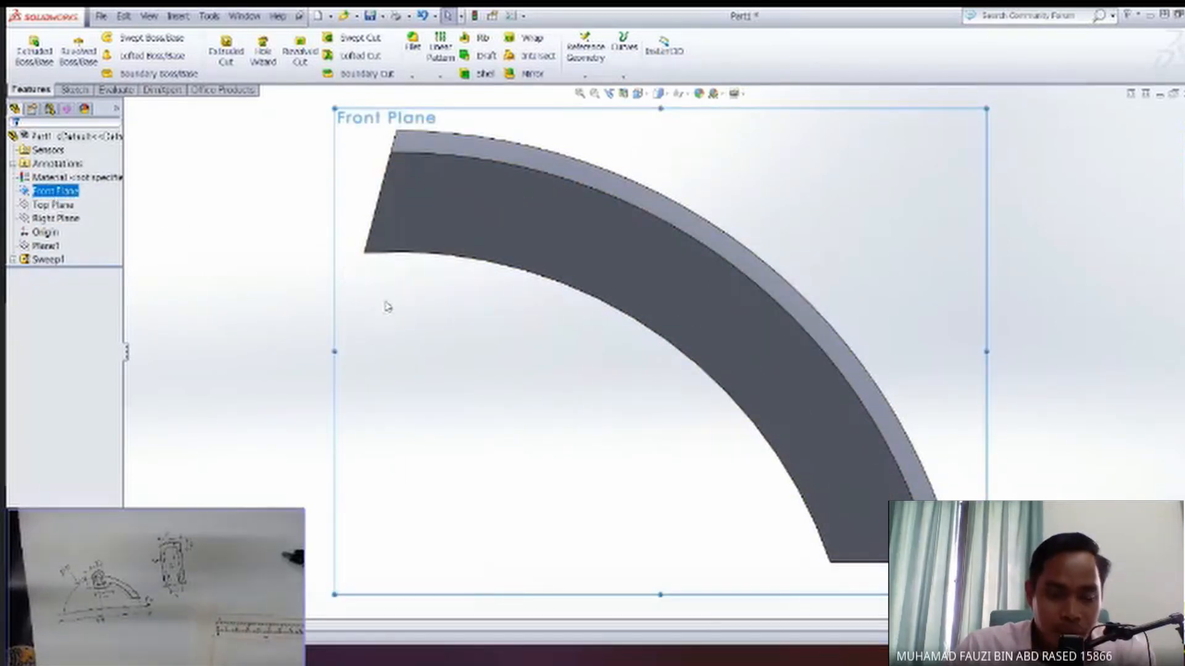
scroll(511, 373, up, 3)
scroll(510, 373, down, 4)
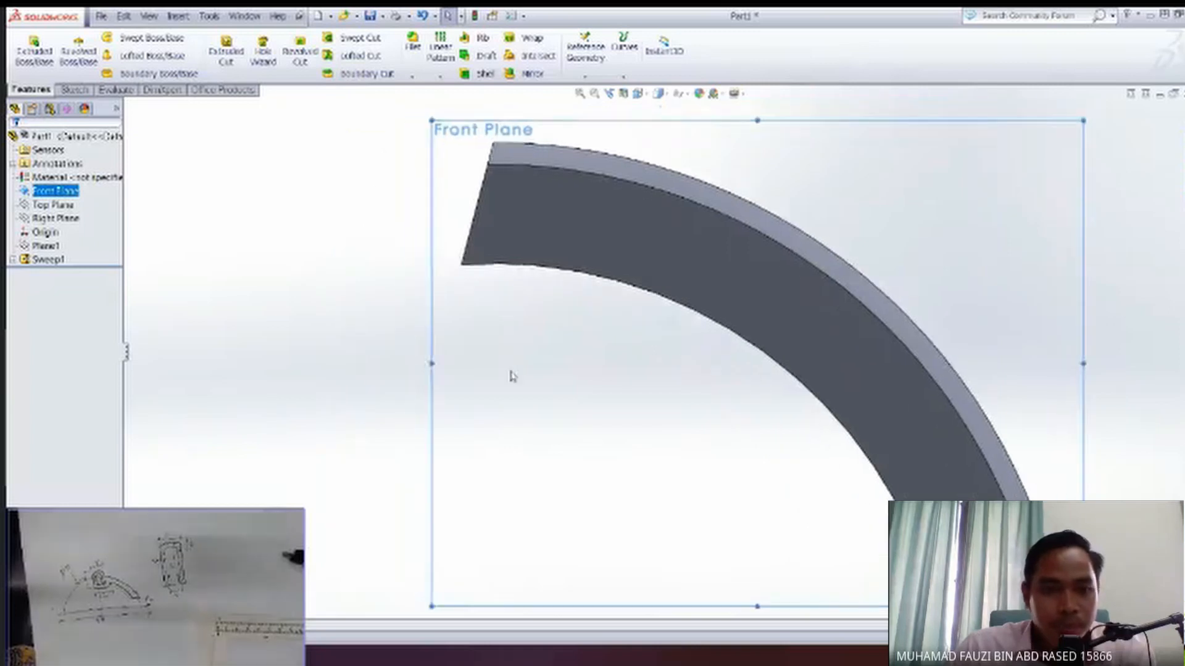
scroll(513, 375, up, 5)
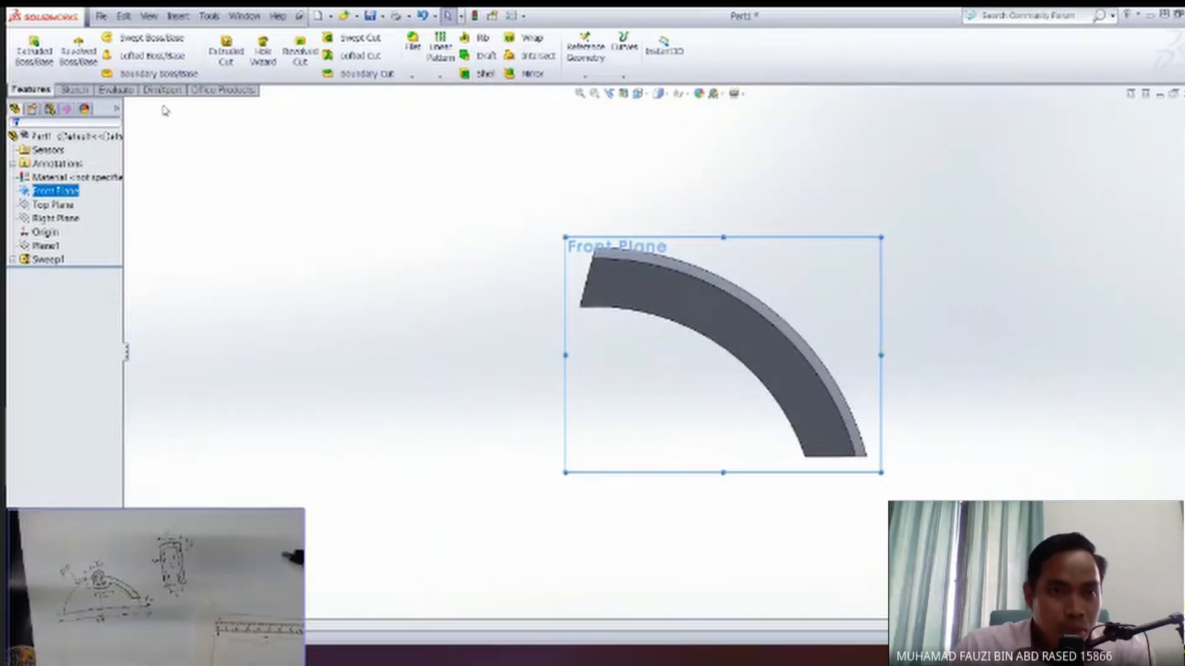
click(74, 90)
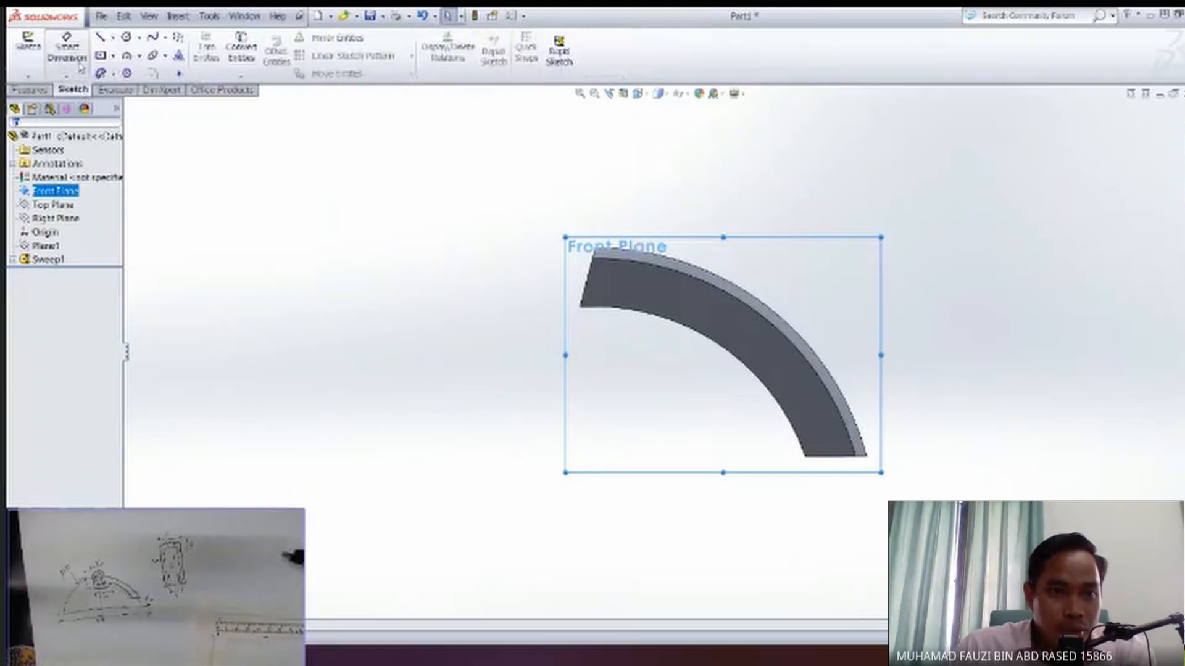
right_click(418, 294)
click(451, 271)
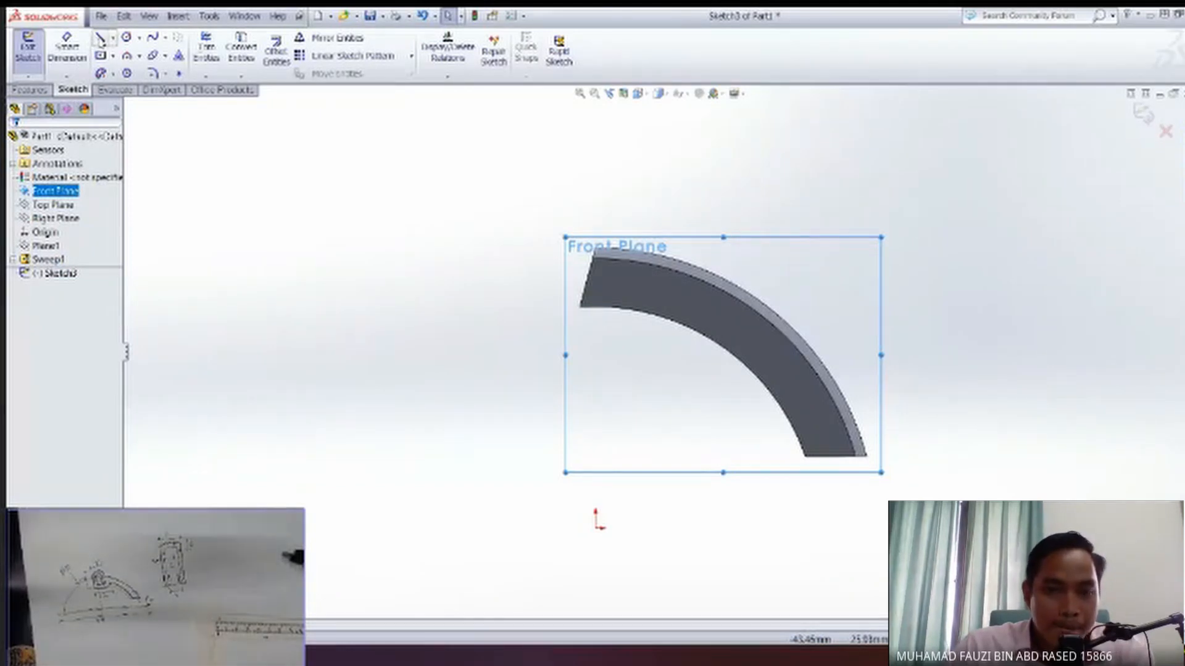
Sketch a vertical centerline from the origin up through the arm's upper end, extending past its outer edge.
click(113, 38)
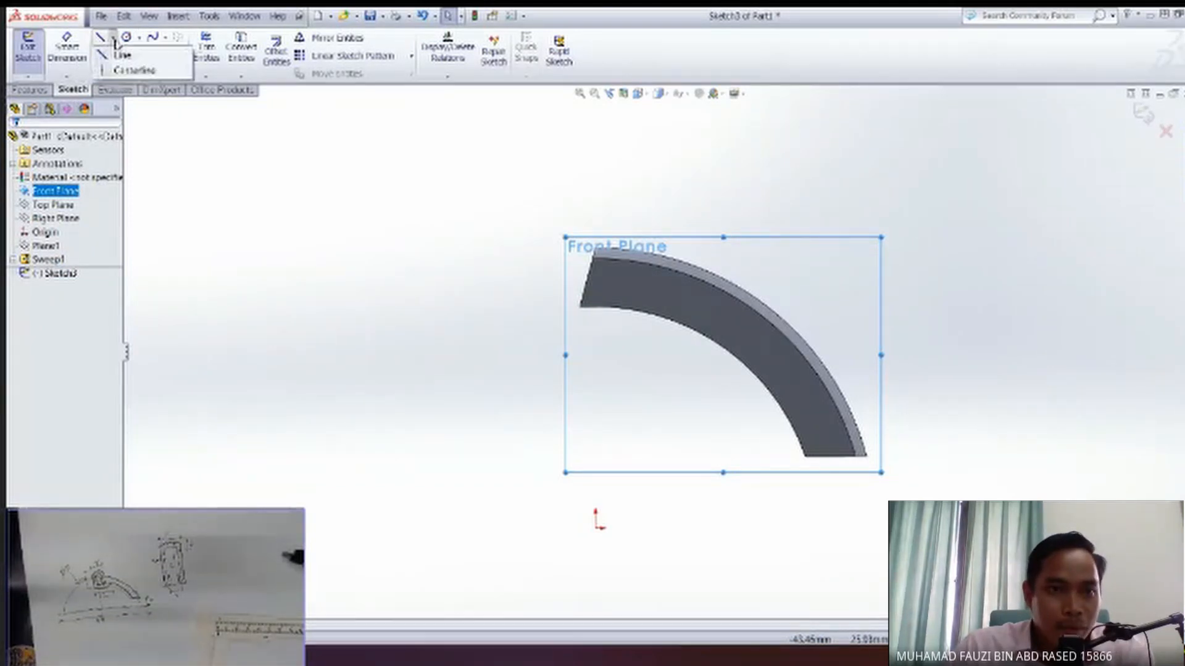
click(127, 72)
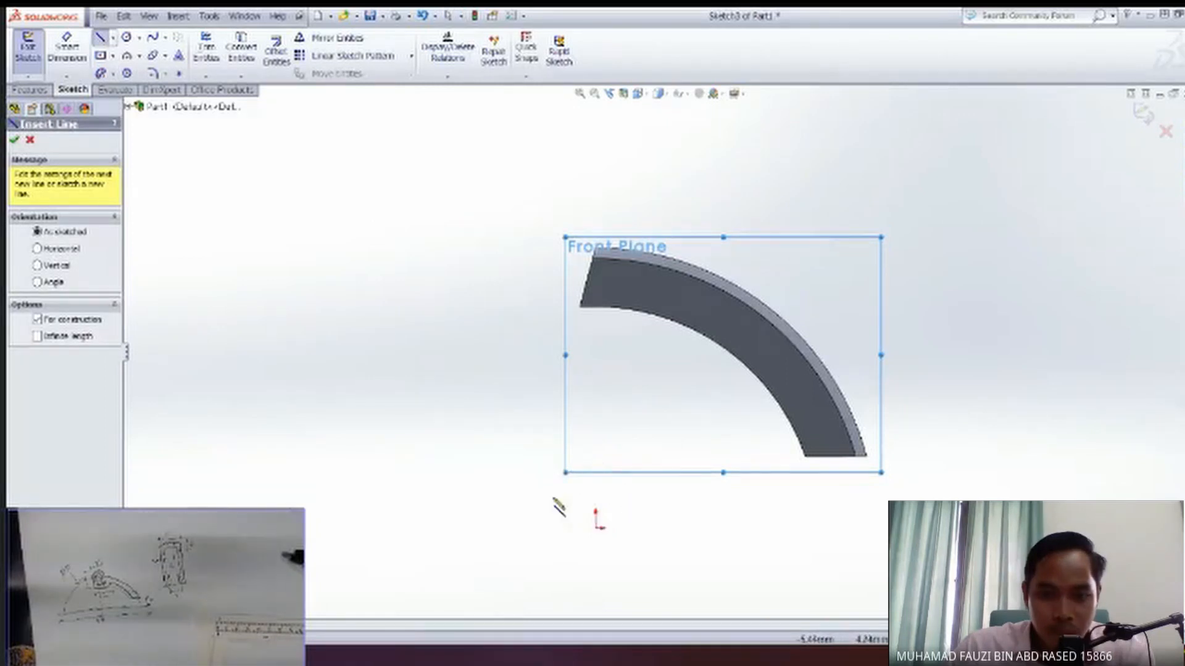
scroll(575, 500, down, 1)
scroll(577, 501, up, 3)
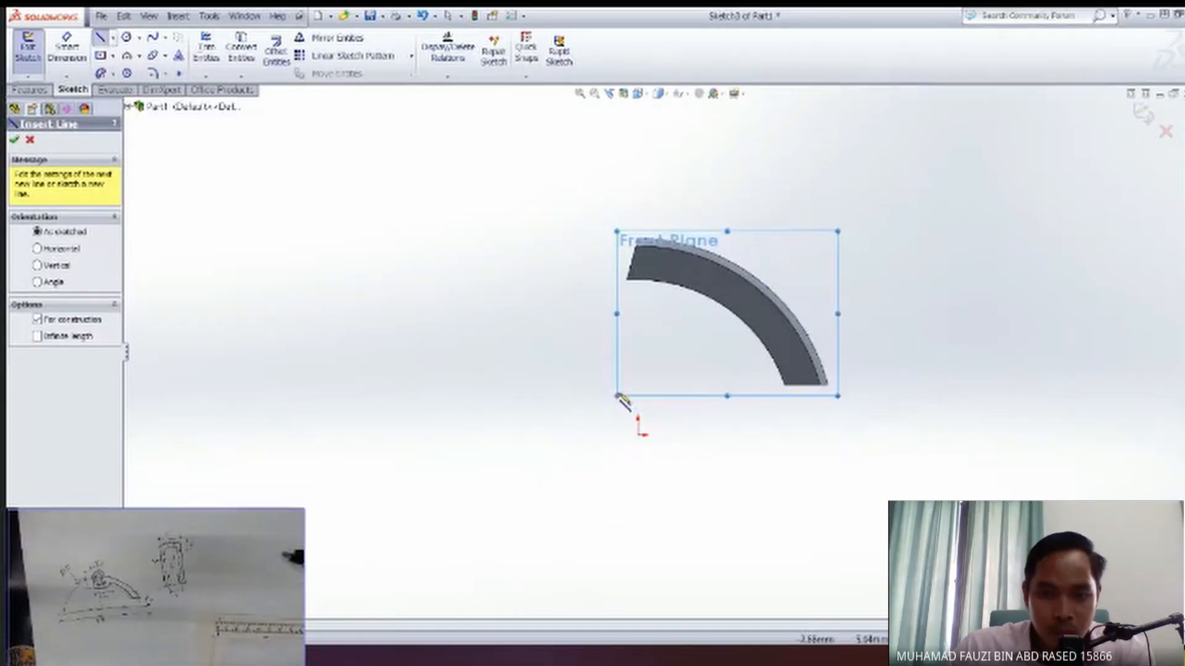
scroll(621, 401, down, 2)
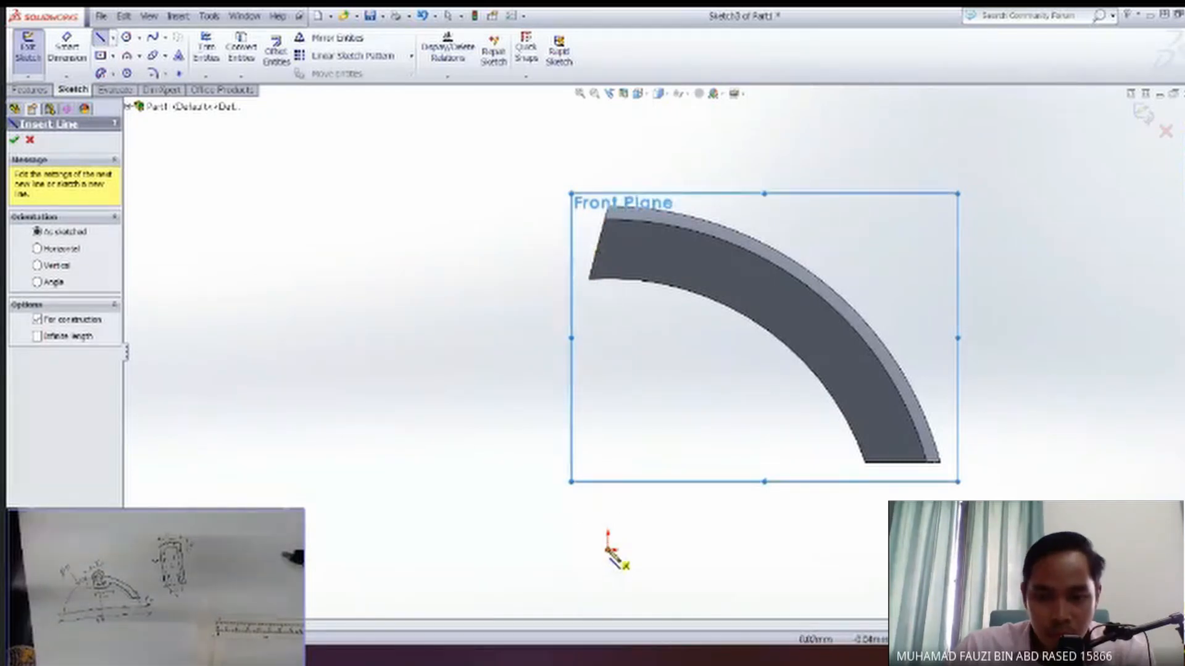
click(609, 549)
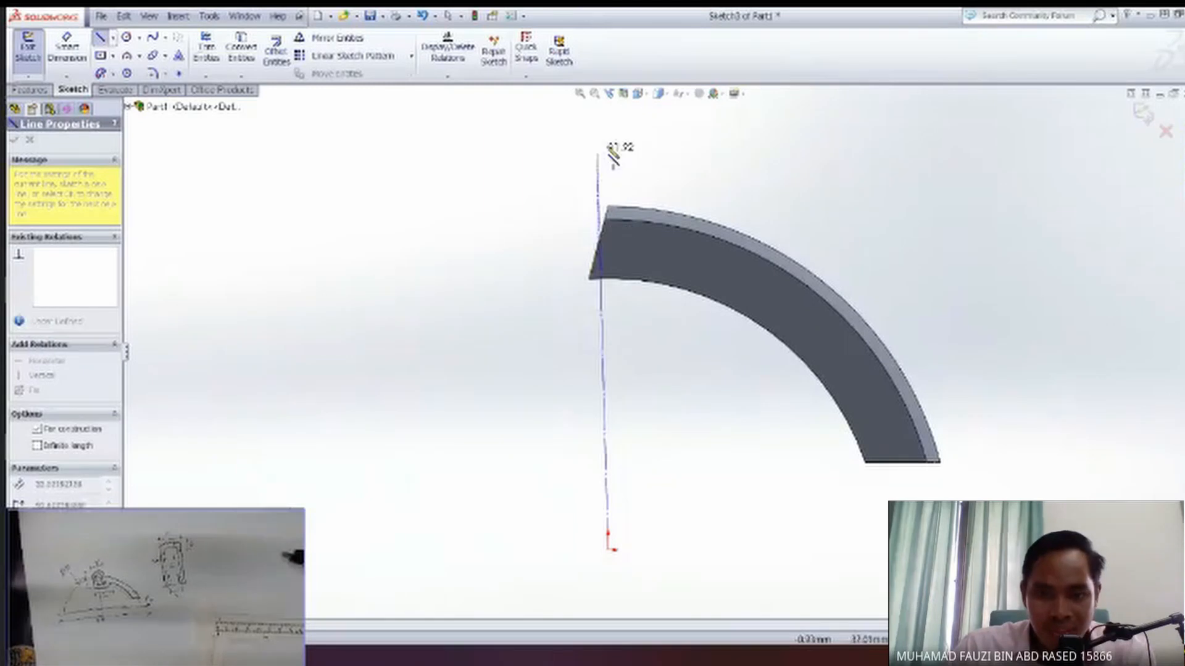
click(609, 115)
key(Escape)
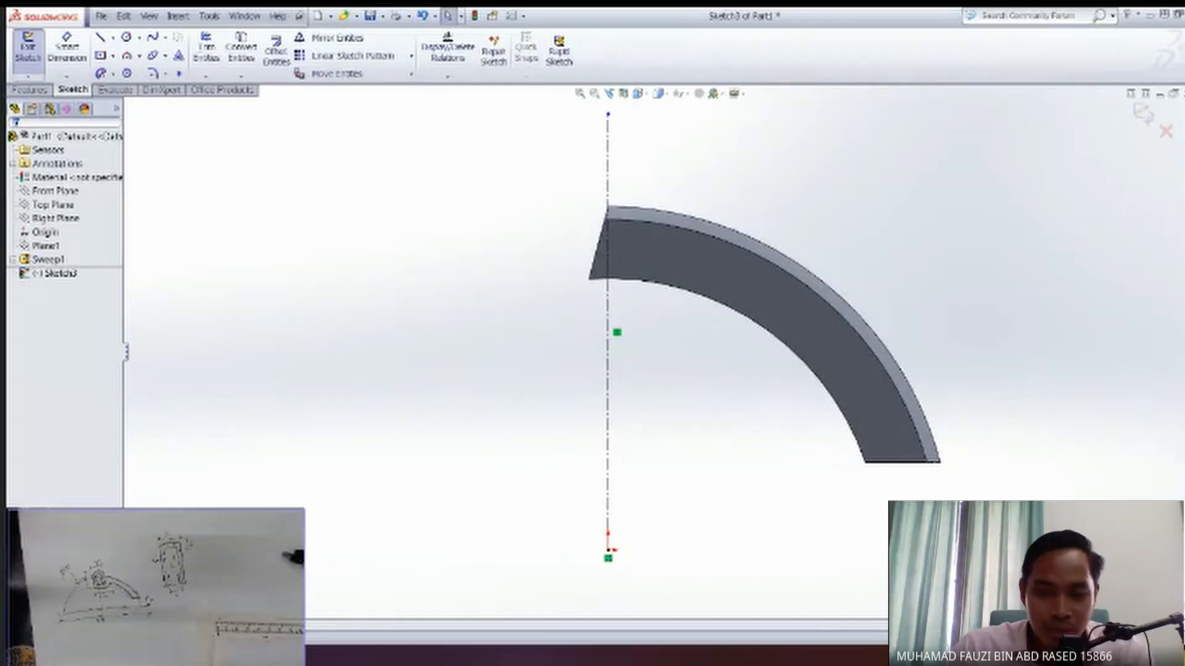
Sketch a horizontal line about 9.7 mm long outward from the outer corner of the arm's upper end.
ctrl+middle_drag(556, 266, 529, 302)
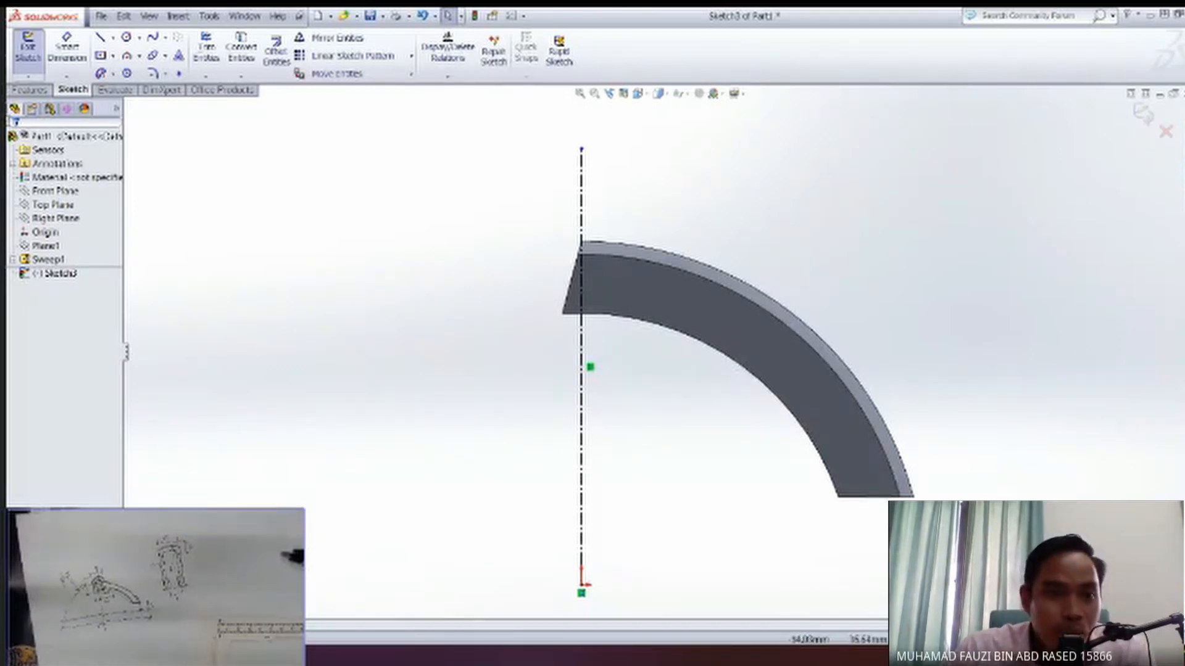
click(101, 39)
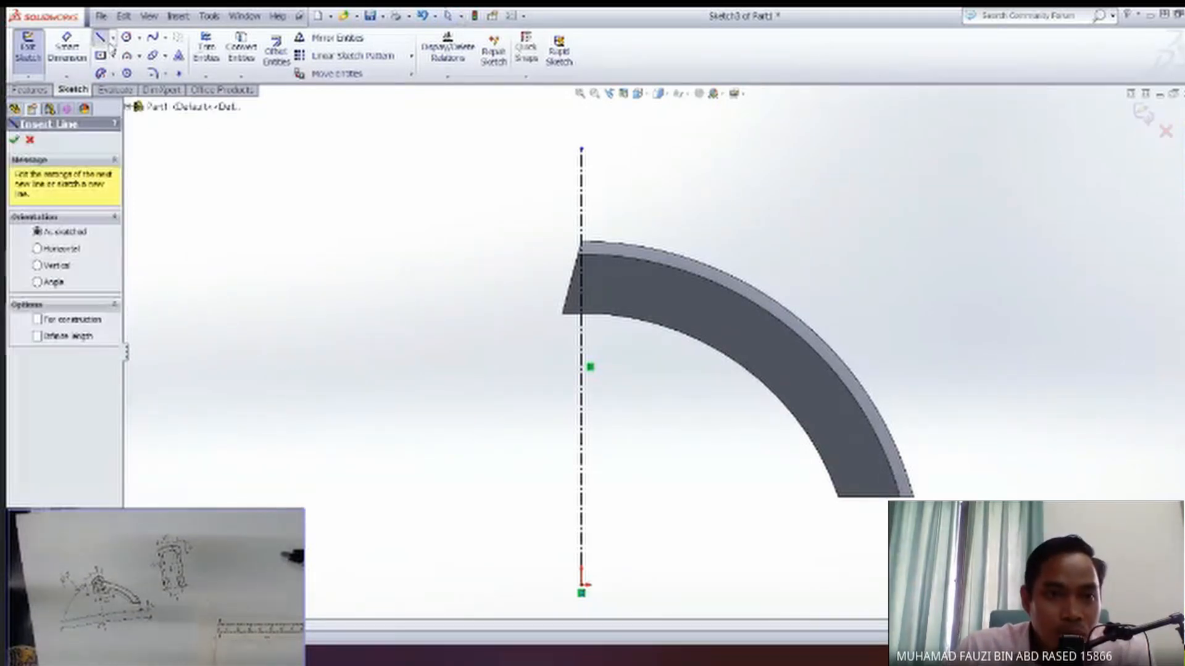
click(581, 242)
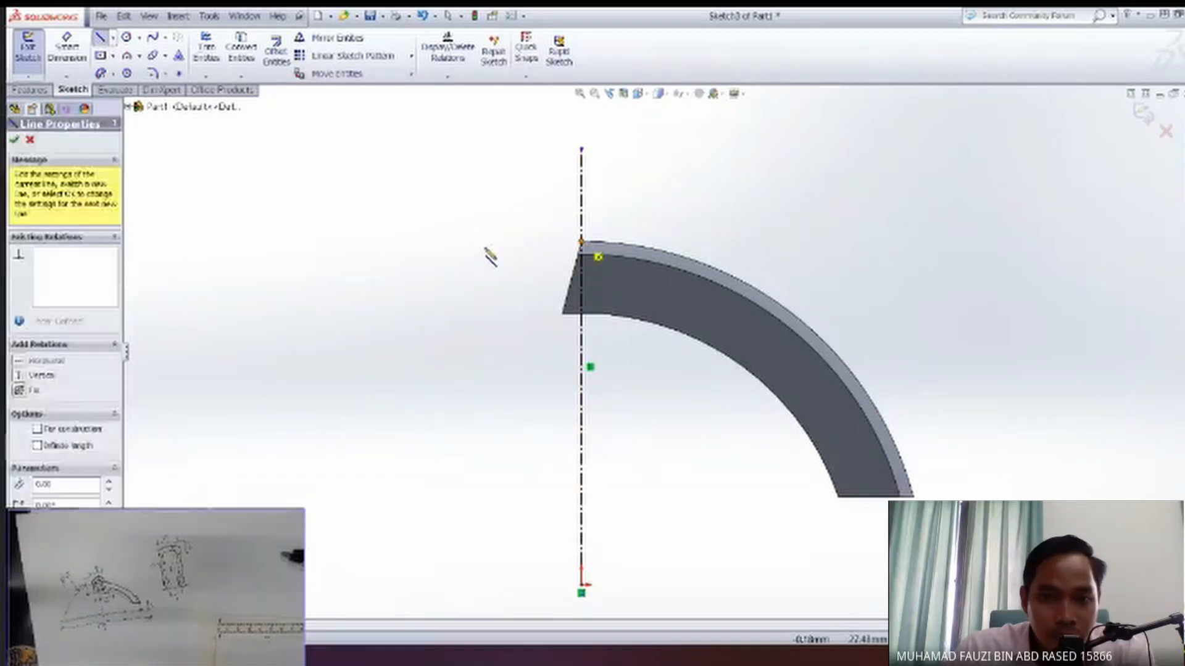
double_click(461, 242)
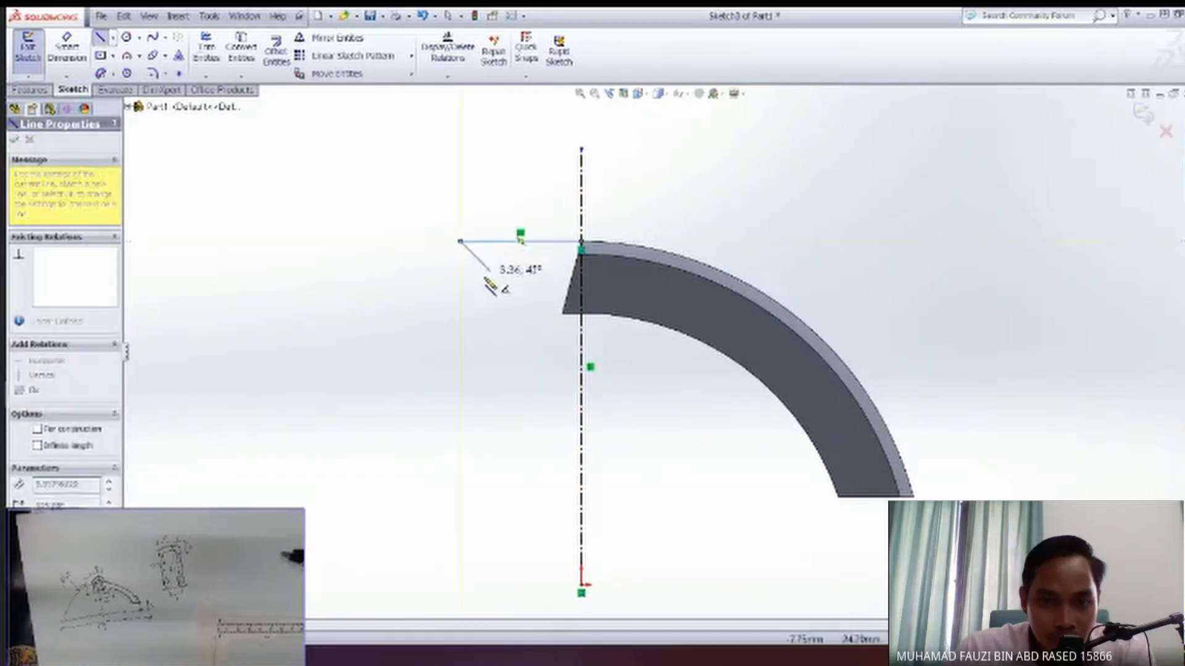
key(Escape)
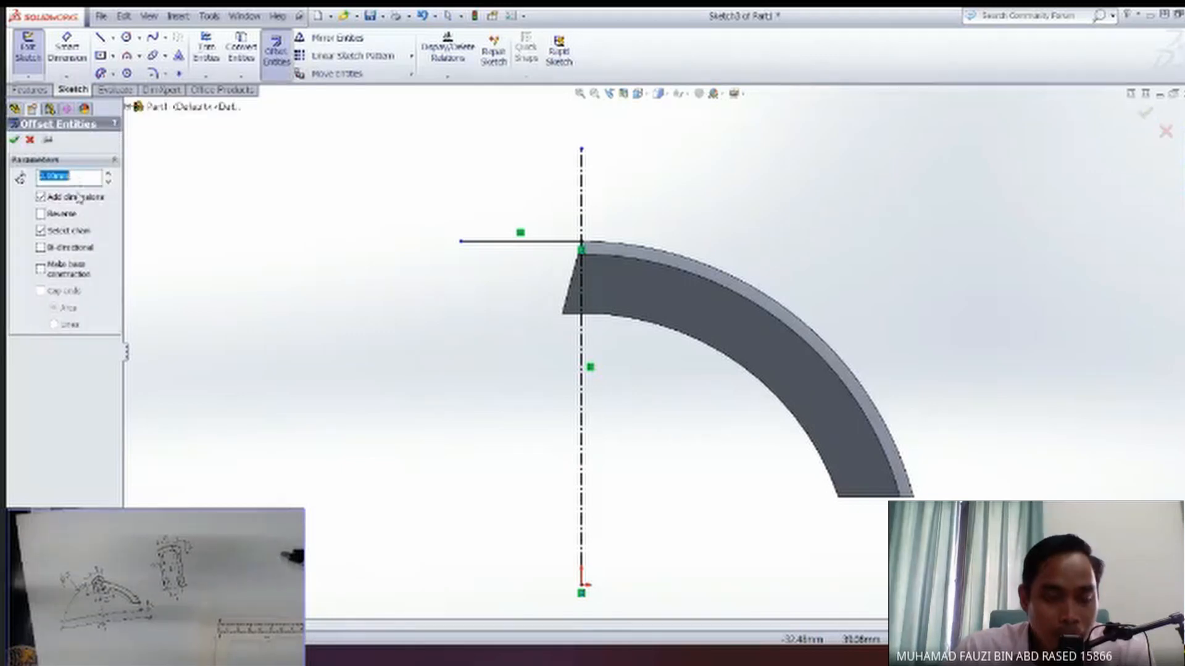
Offset the horizontal line 2 mm upward and 10 mm downward.
click(556, 242)
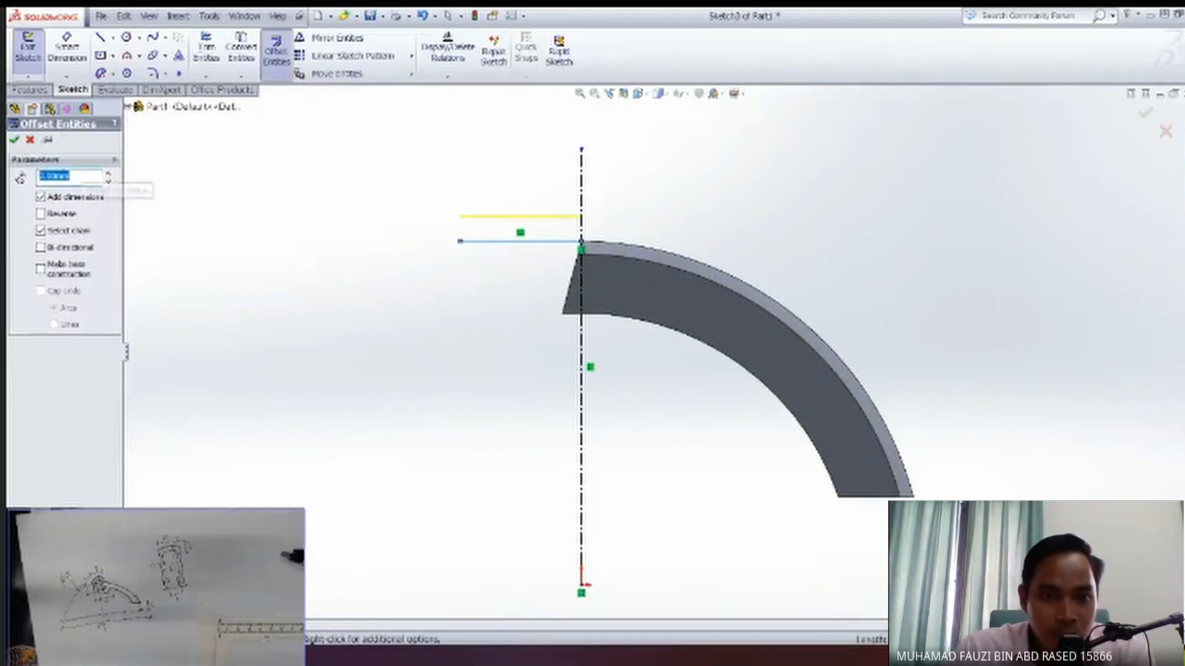
click(13, 139)
click(276, 50)
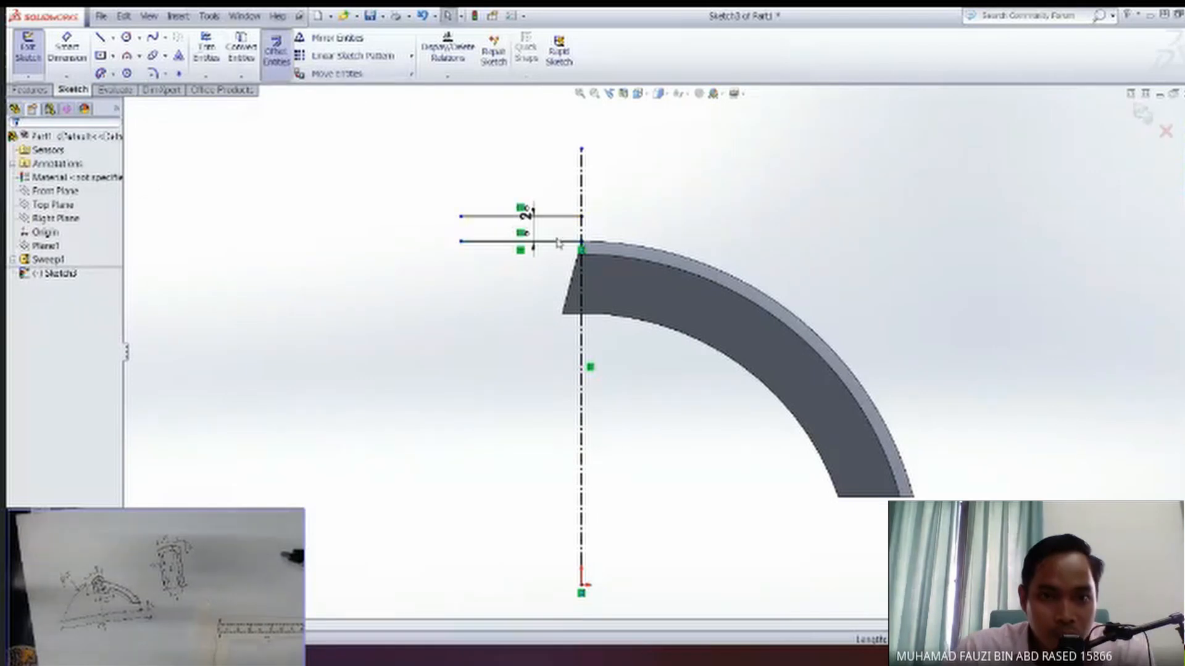
click(523, 242)
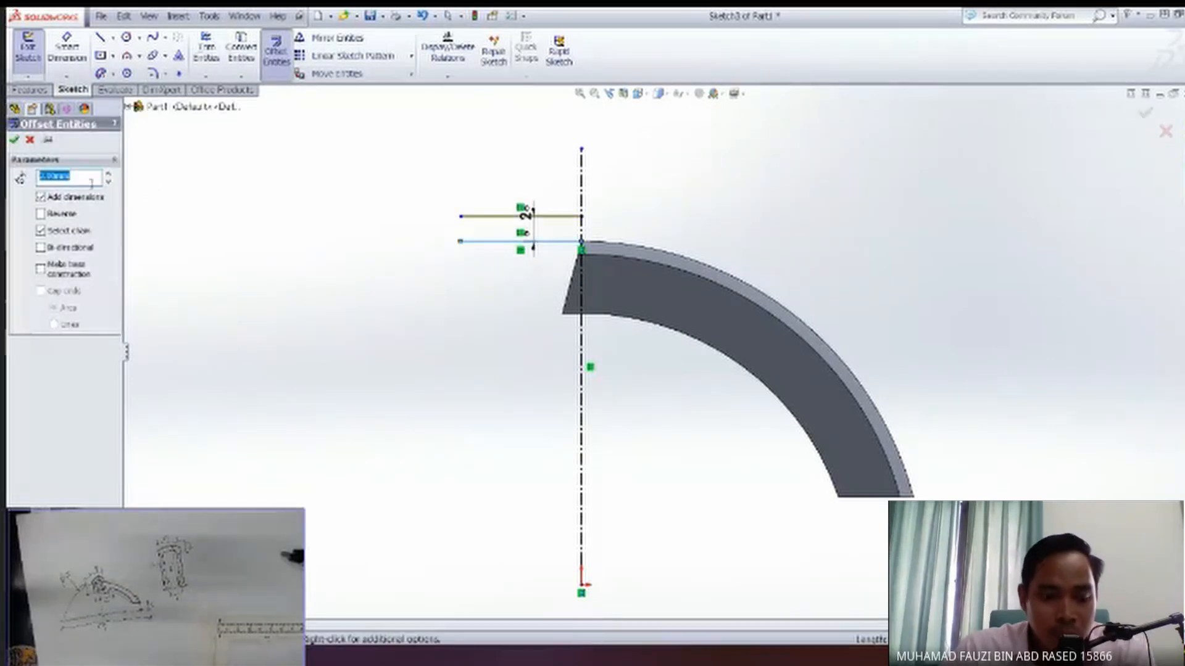
text(10)
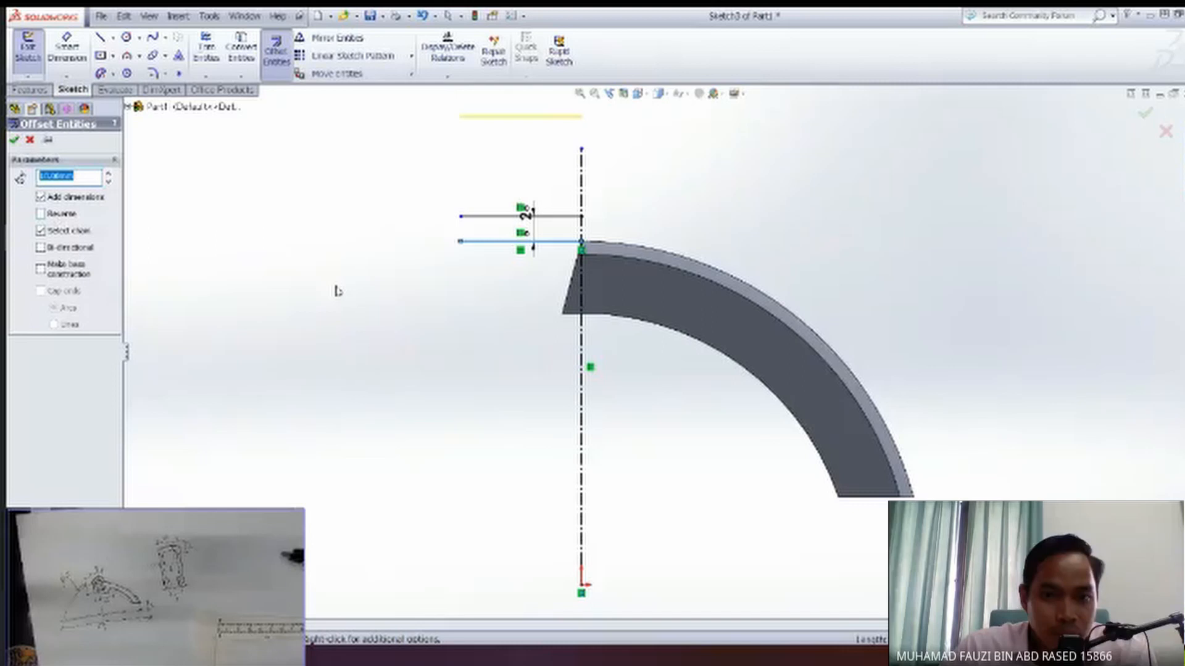
click(40, 214)
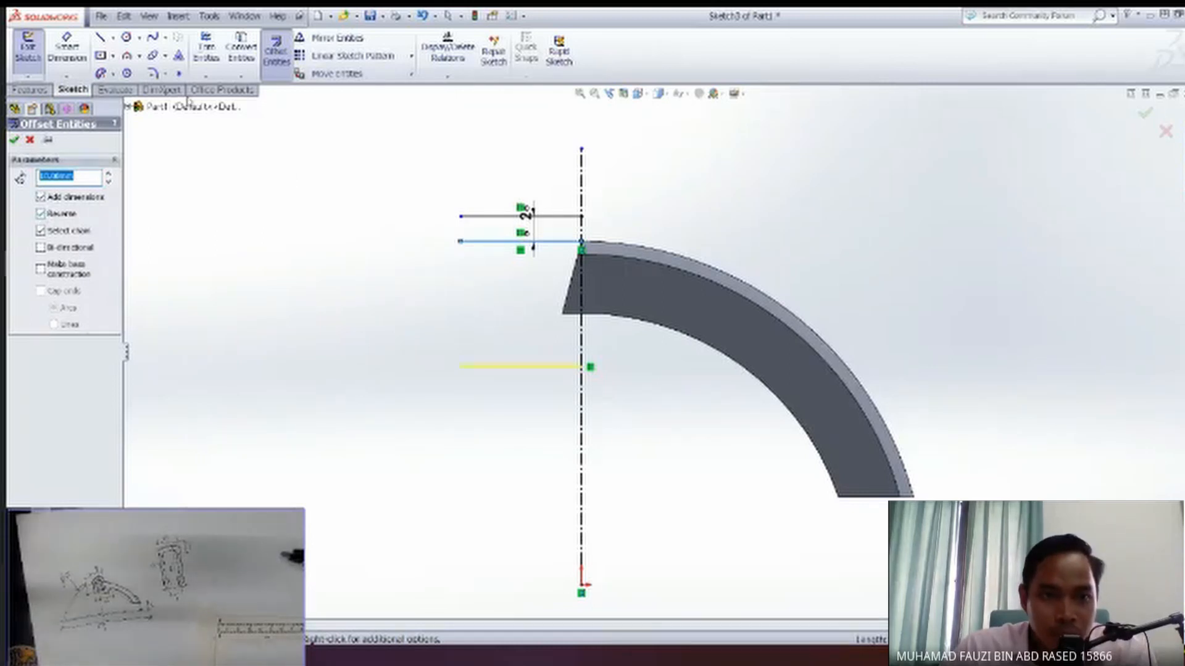
click(15, 140)
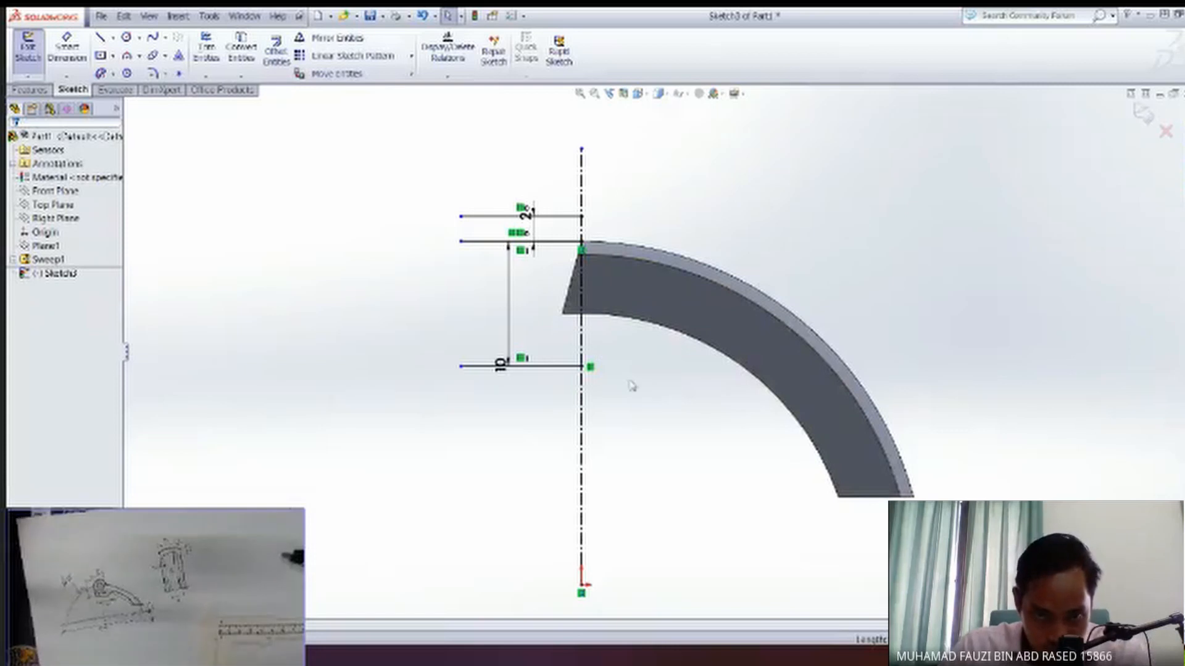
Convert the middle horizontal line at the arm's outer corner to construction geometry.
click(549, 241)
click(37, 352)
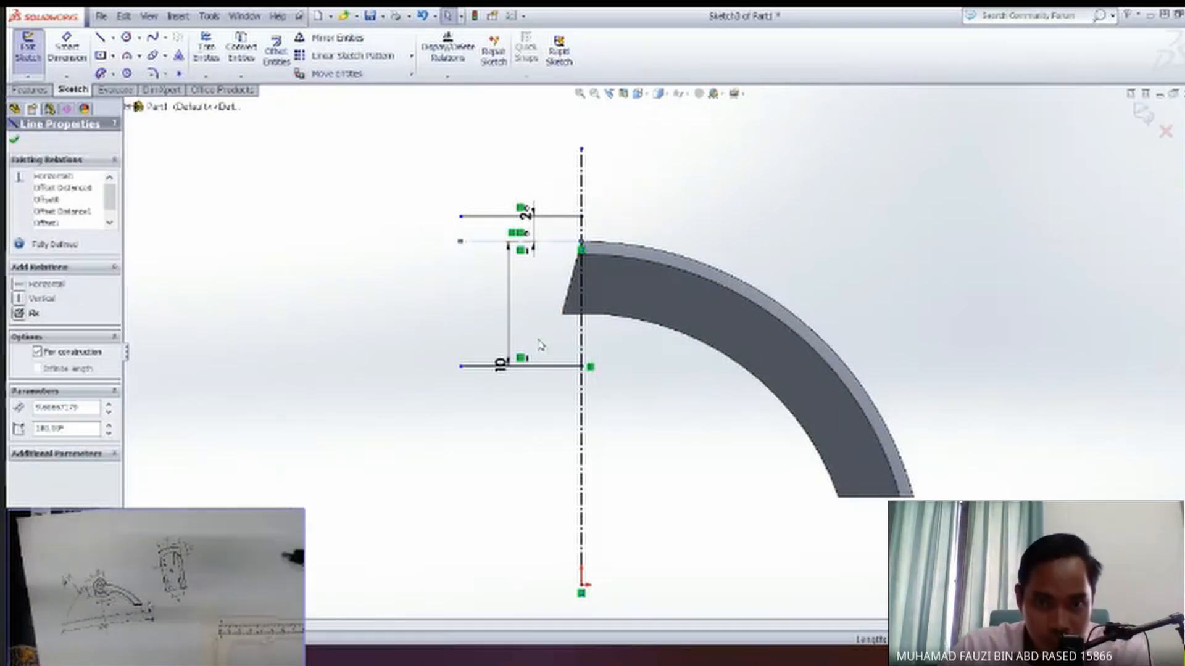
key(Escape)
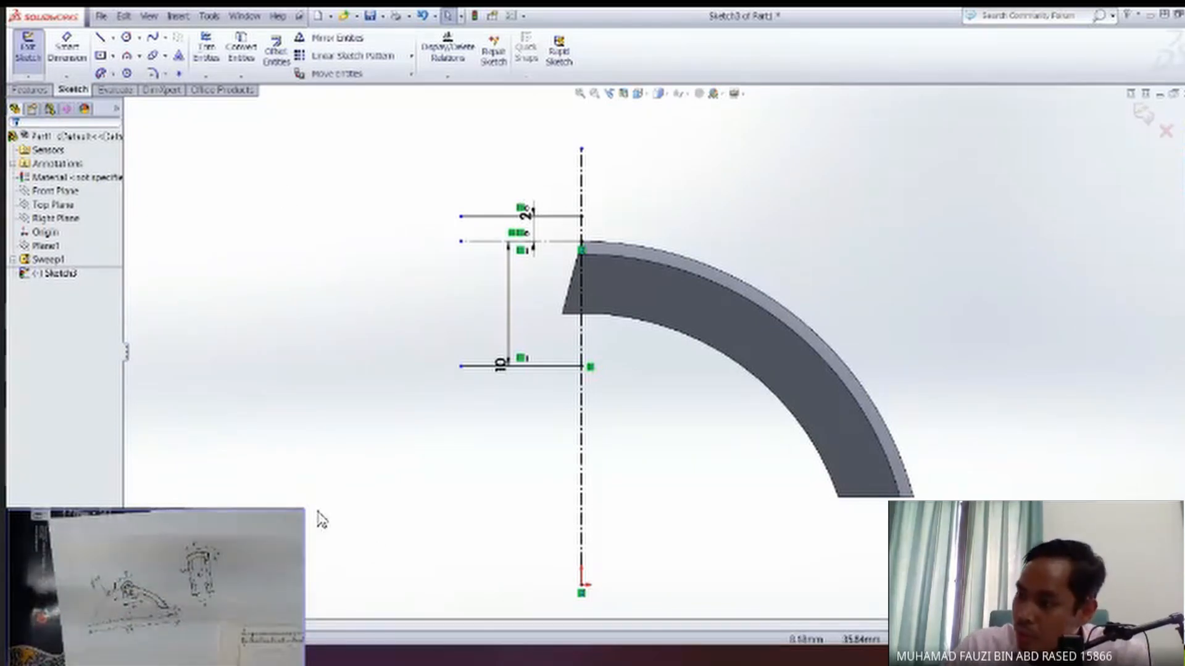
Sketch two vertical lines, about 21 mm and 24 mm long, one on each side of the centerline across the arm's end.
drag(299, 516, 654, 225)
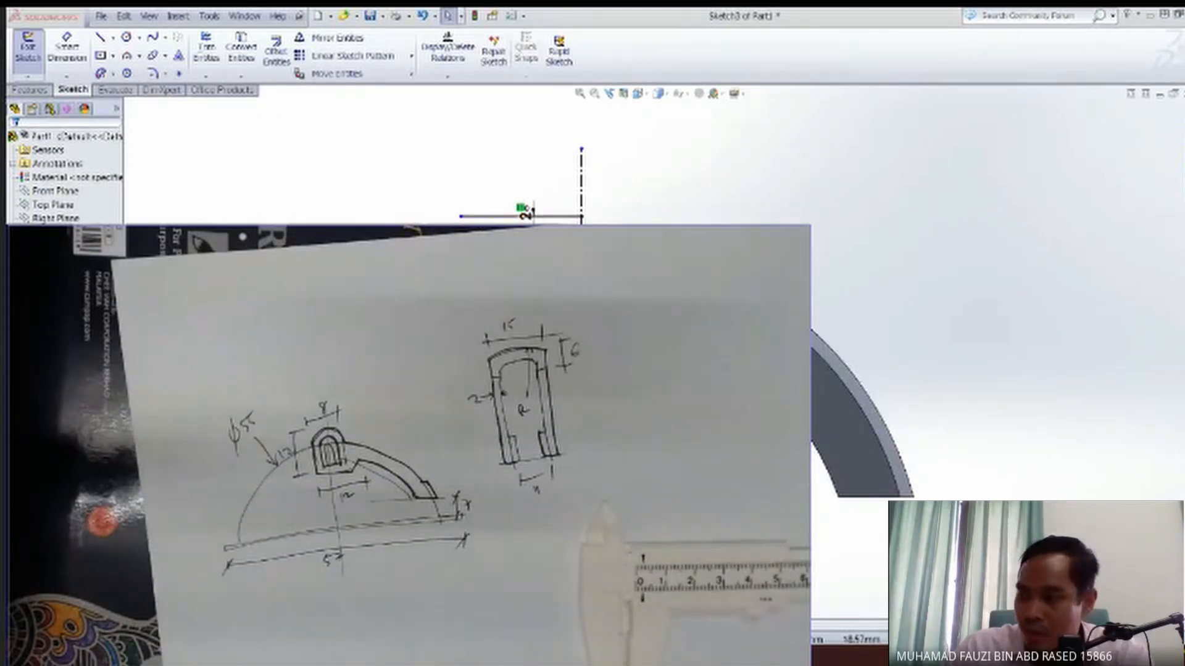
mouse_move(807, 227)
mouse_down()
mouse_move(304, 455)
mouse_move(301, 445)
mouse_up()
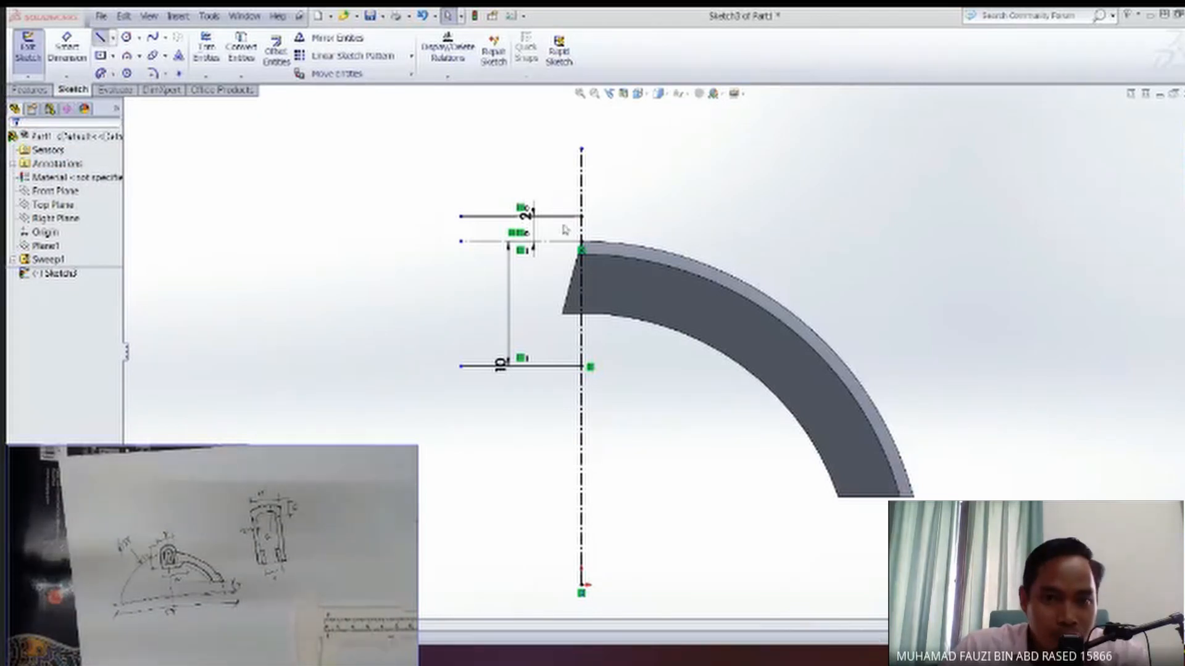
click(542, 177)
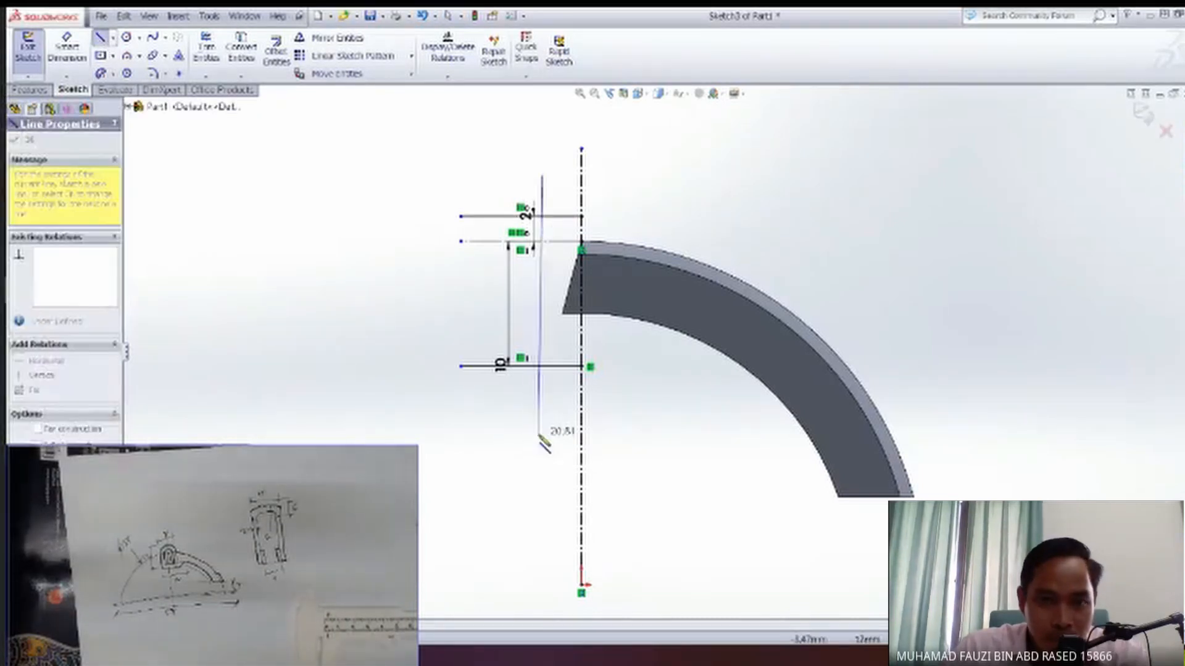
click(543, 436)
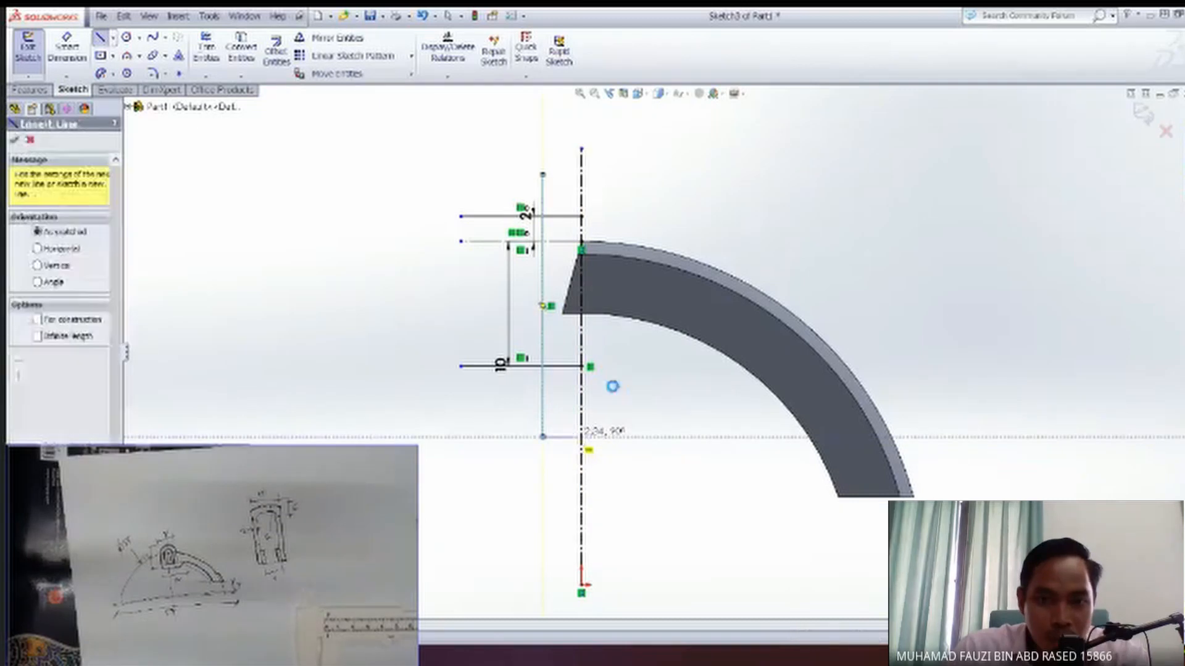
key(Escape)
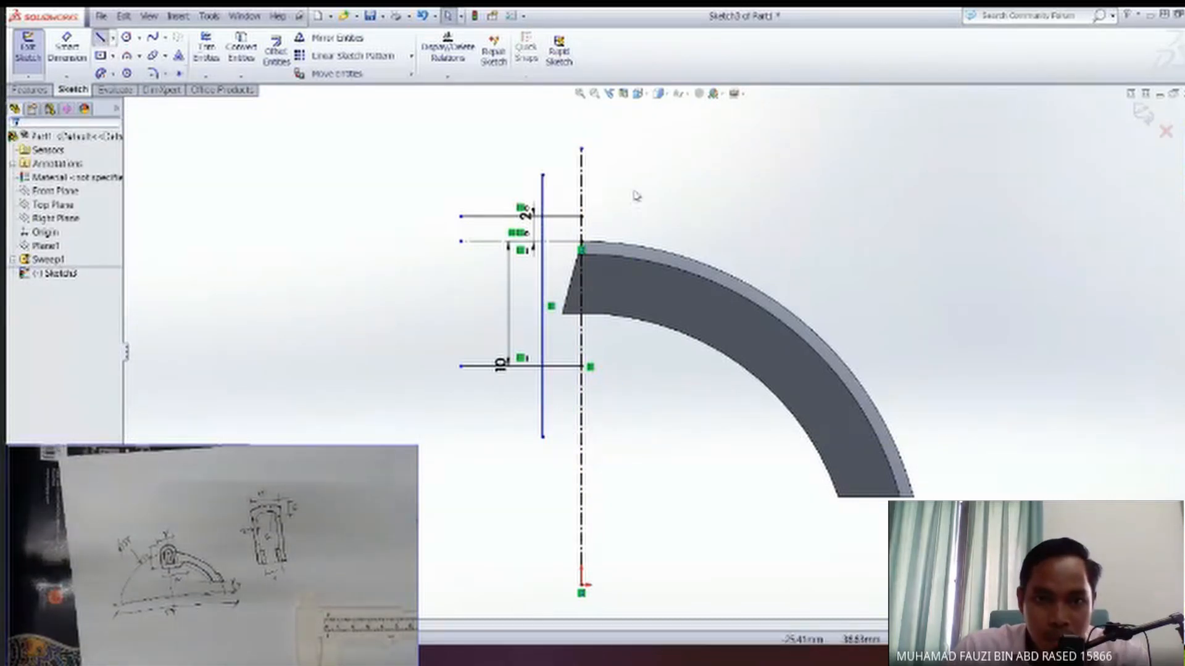
click(619, 171)
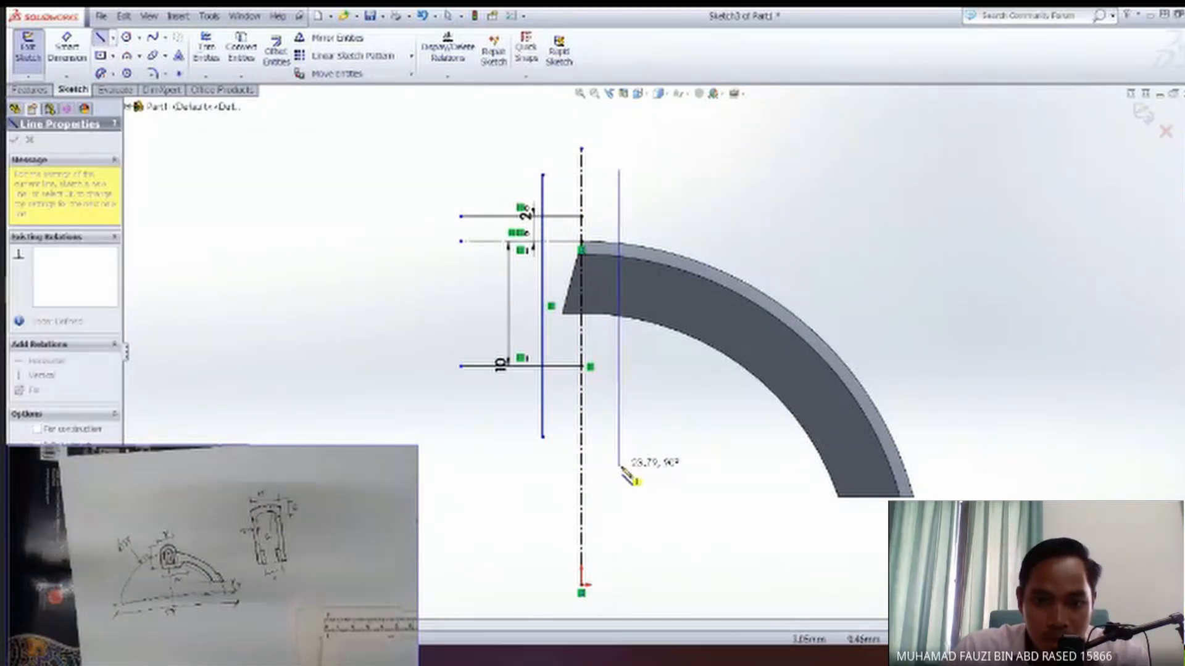
click(619, 467)
key(Escape)
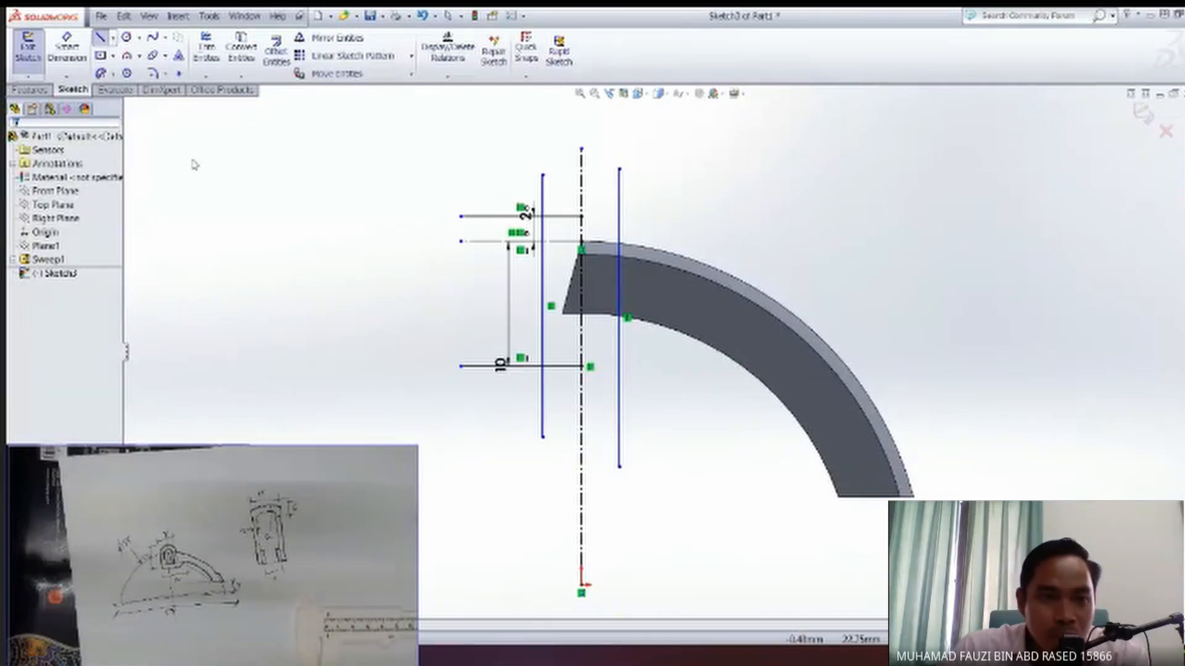
Dimension the two vertical lines across the arm's end at 4 mm from the centerline on each side.
click(67, 49)
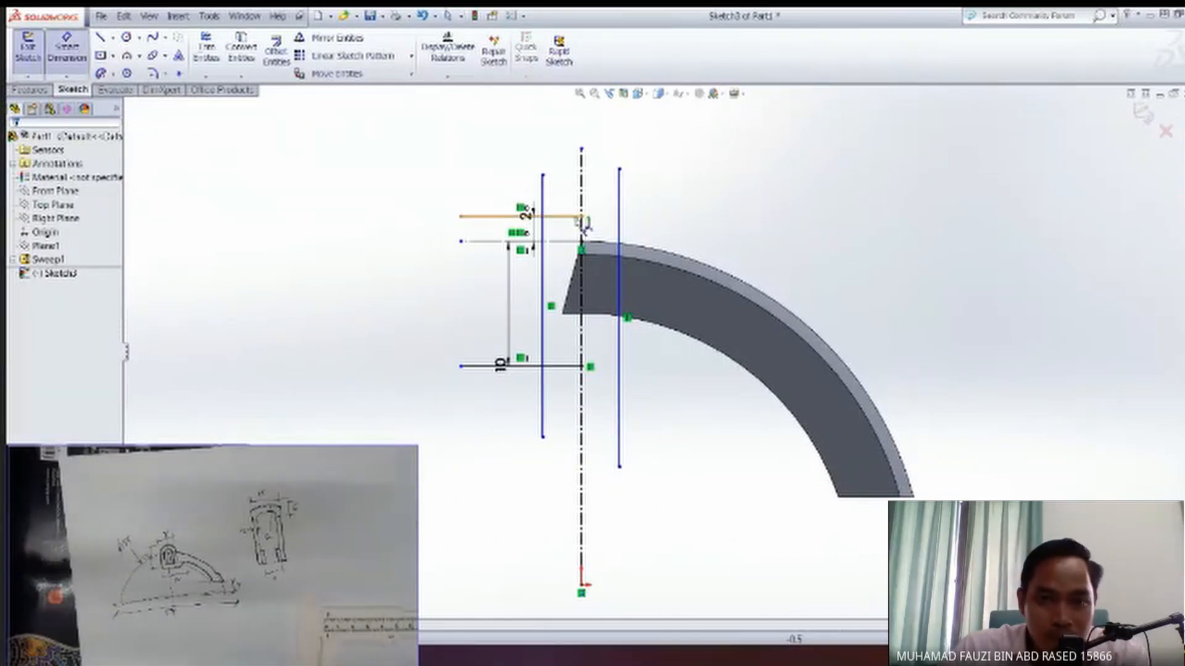
click(619, 169)
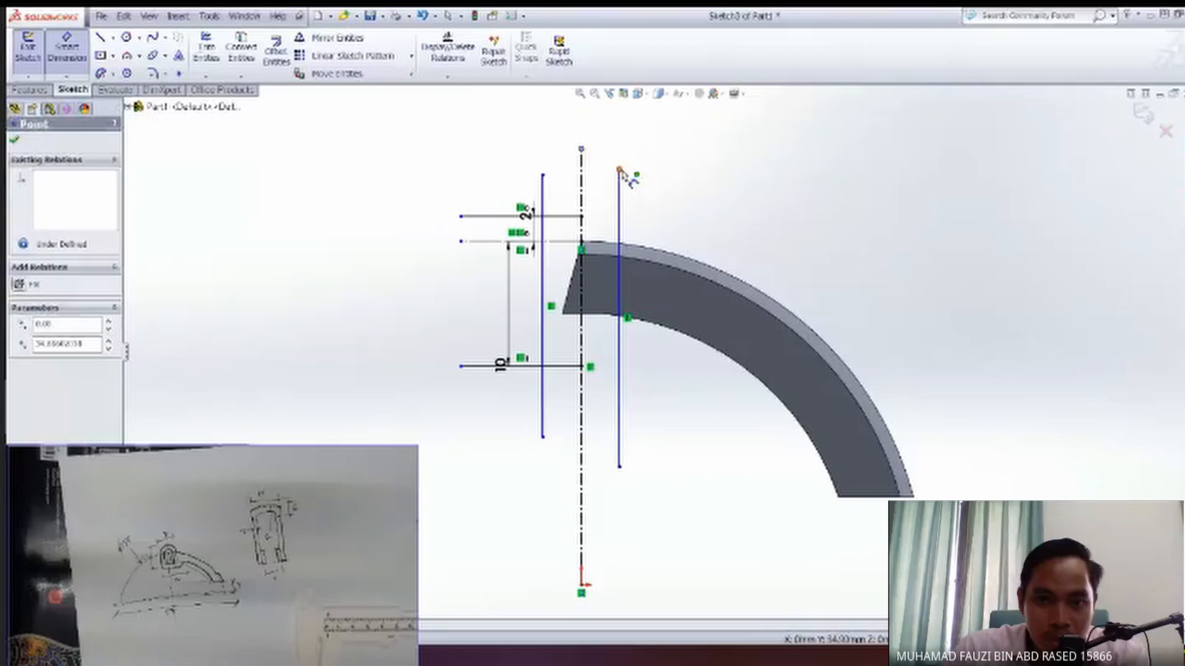
click(600, 131)
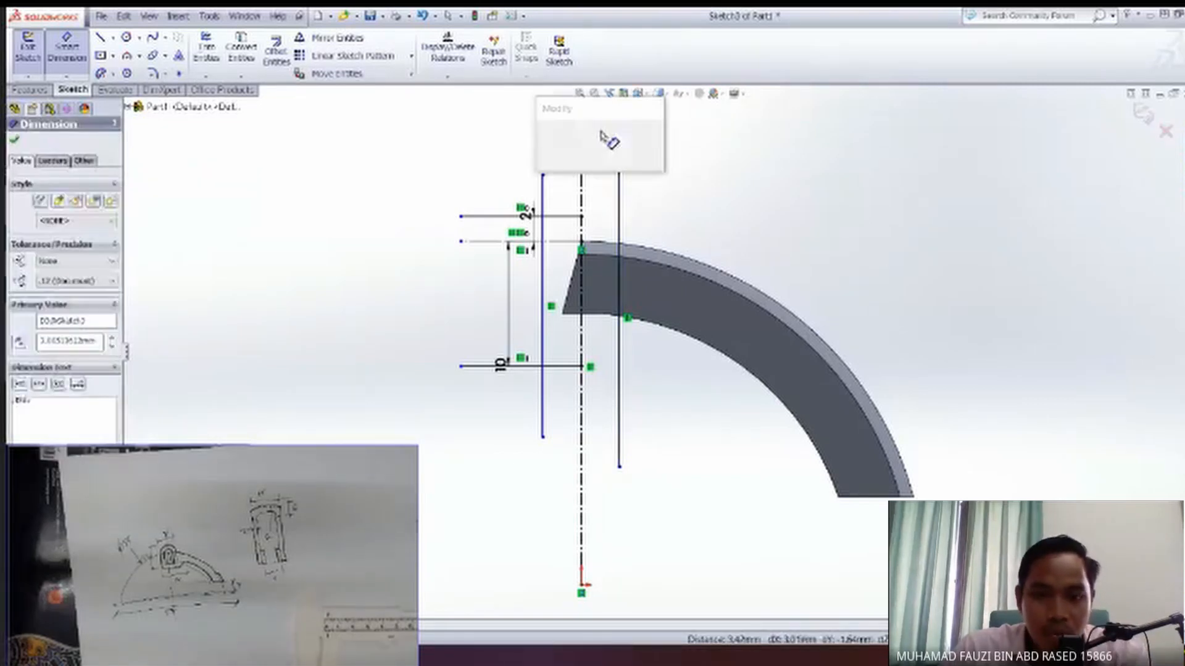
key(Return)
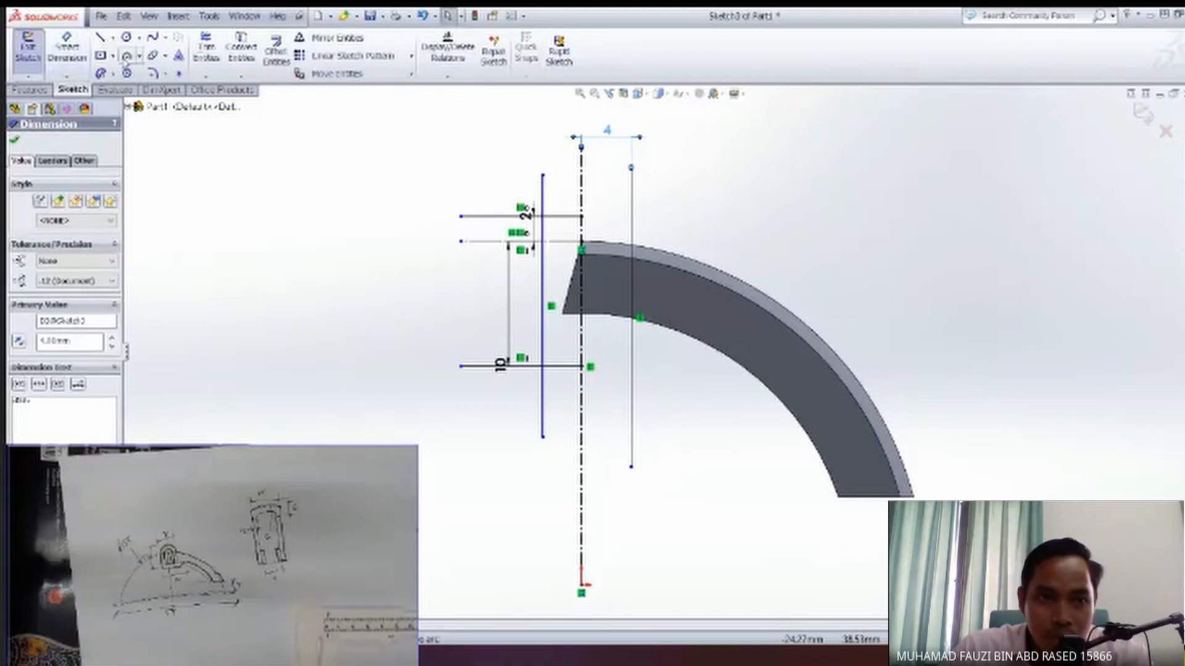
click(542, 175)
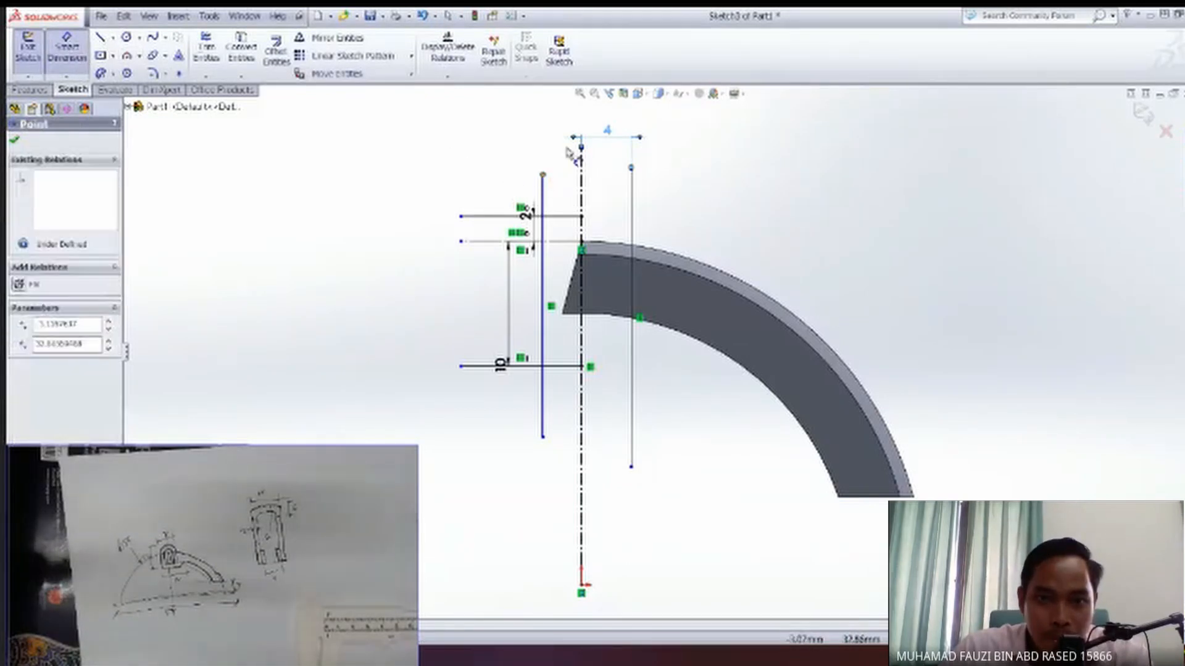
click(581, 148)
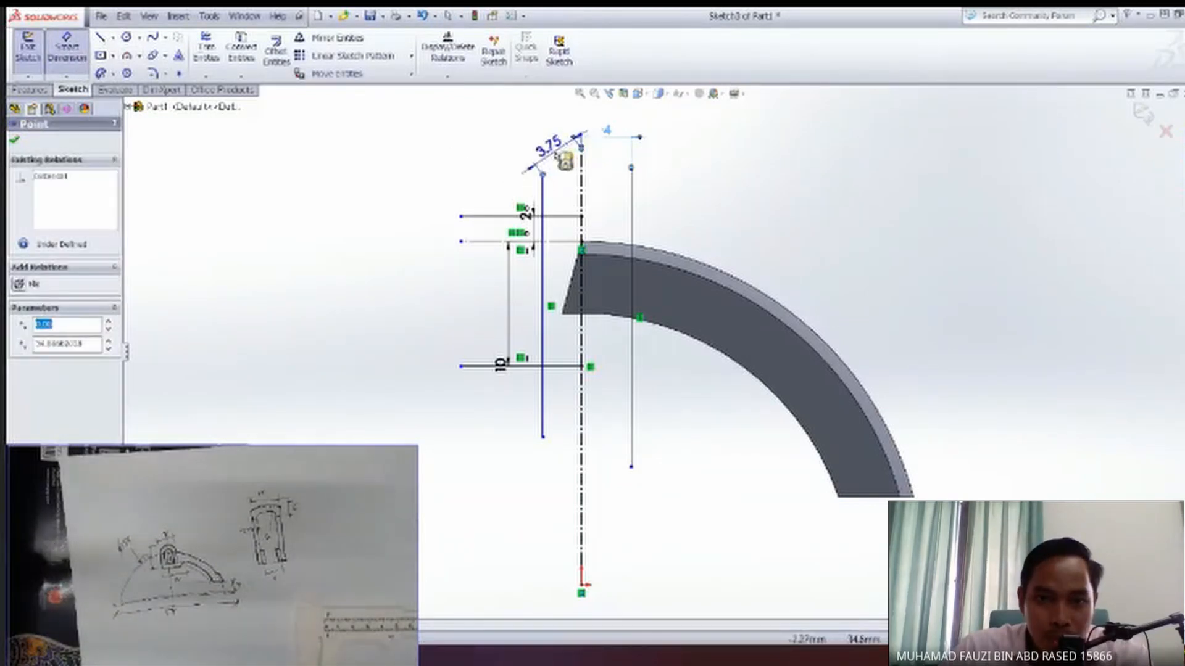
click(568, 121)
text(4)
key(Return)
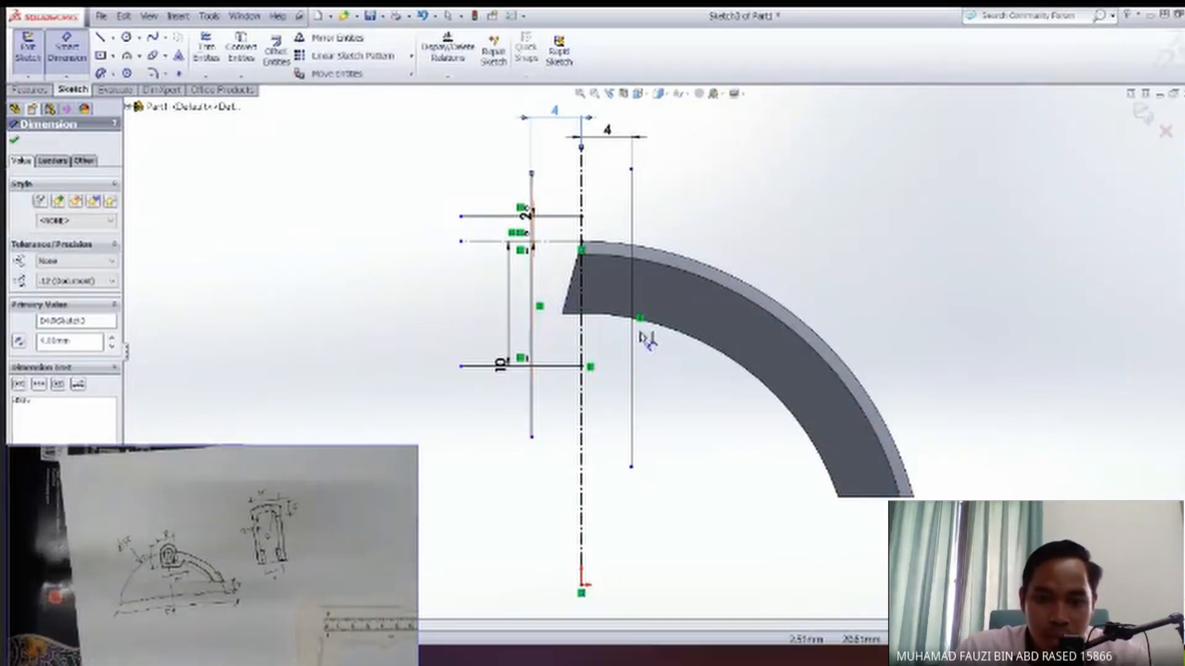
key(Escape)
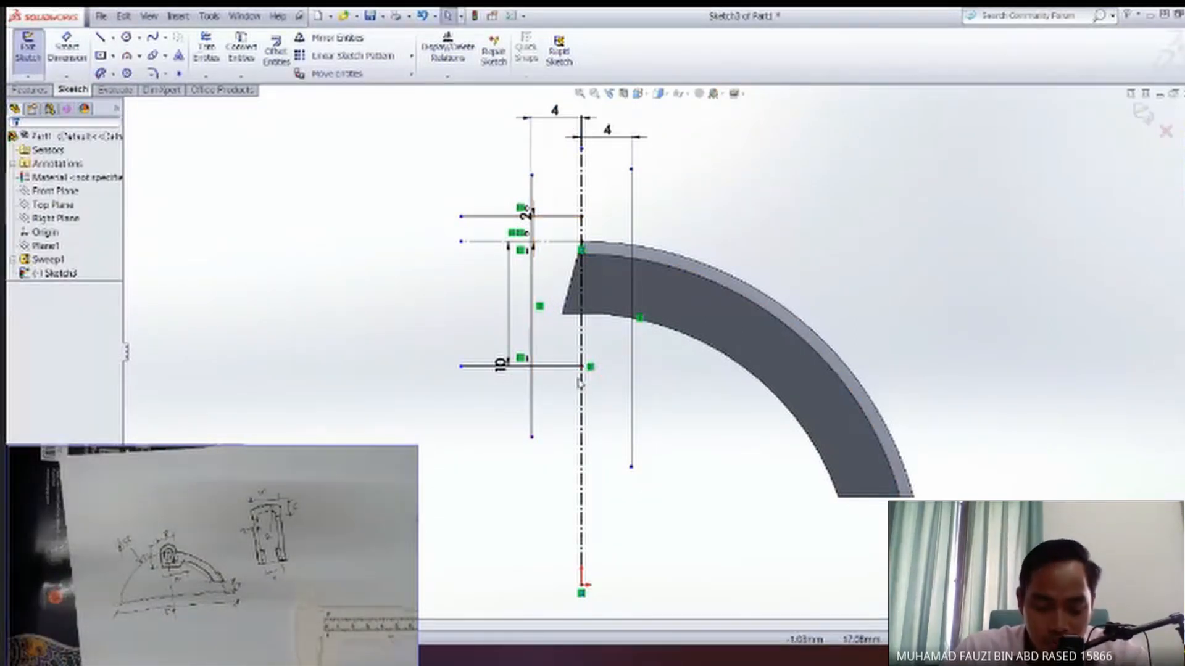
Enlarge the hand-drawn reference view to examine the end feature's dimensions, and shrink it back clear of the sketch.
drag(414, 448, 762, 173)
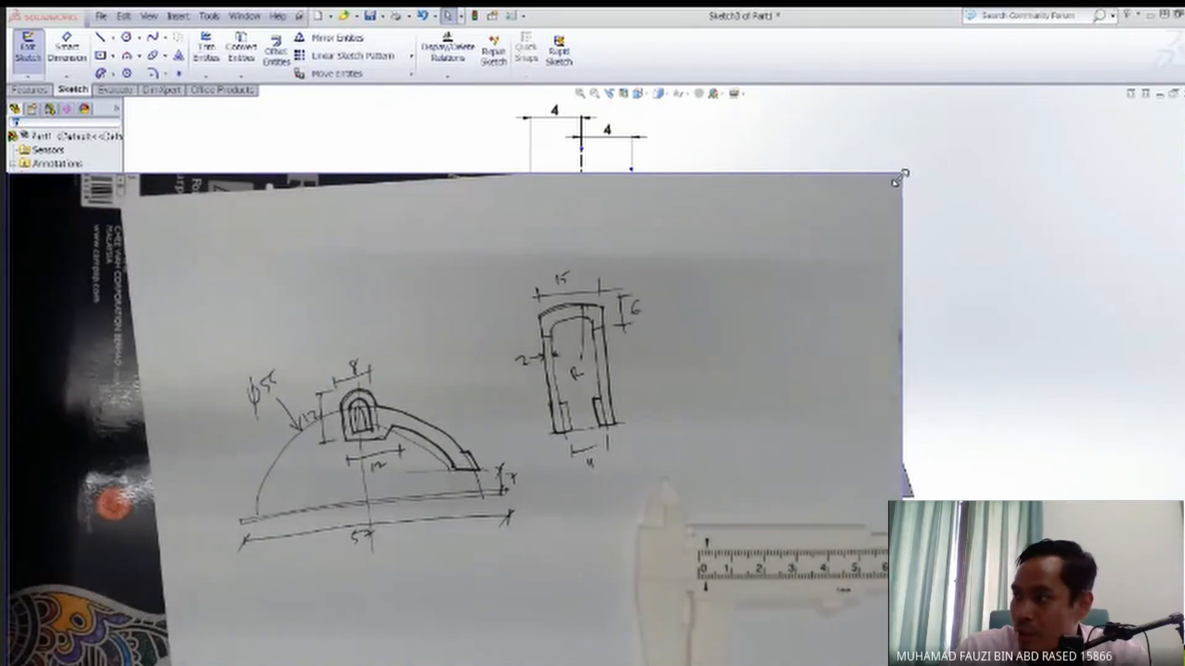
drag(902, 174, 574, 401)
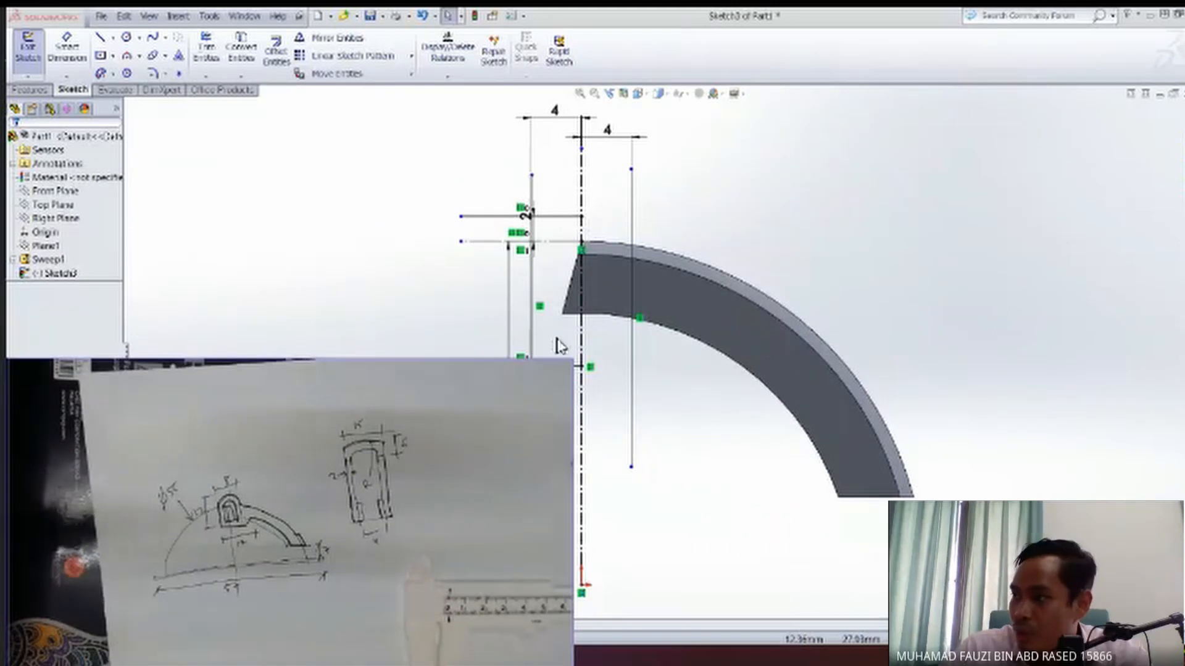
drag(577, 369, 483, 418)
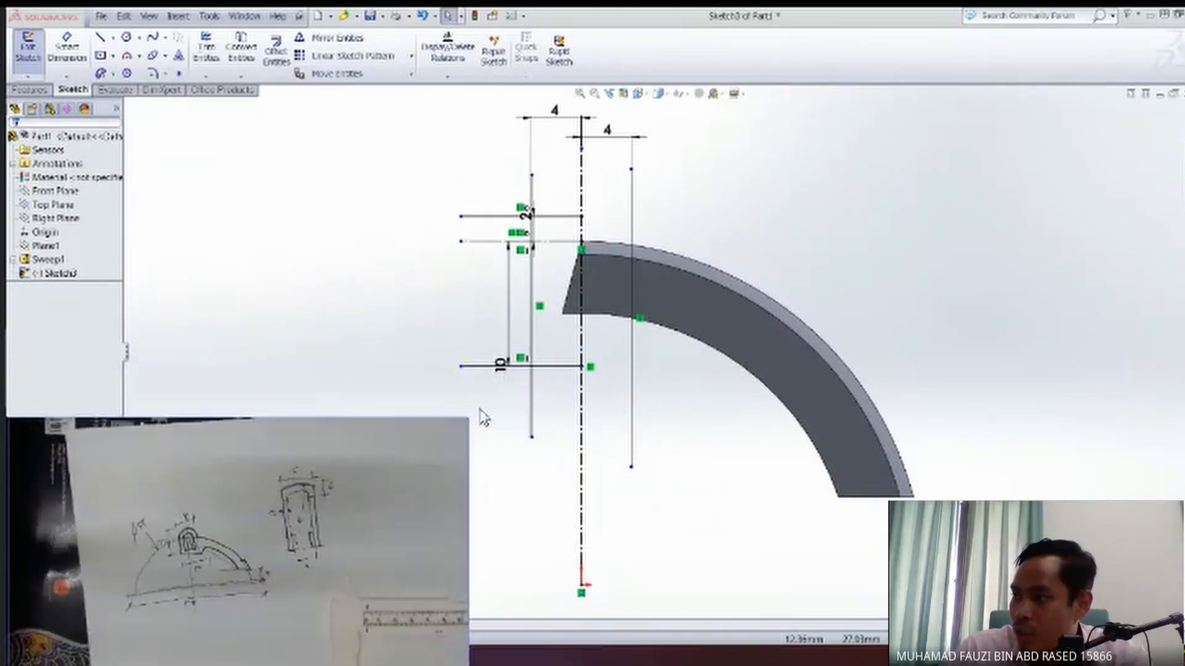
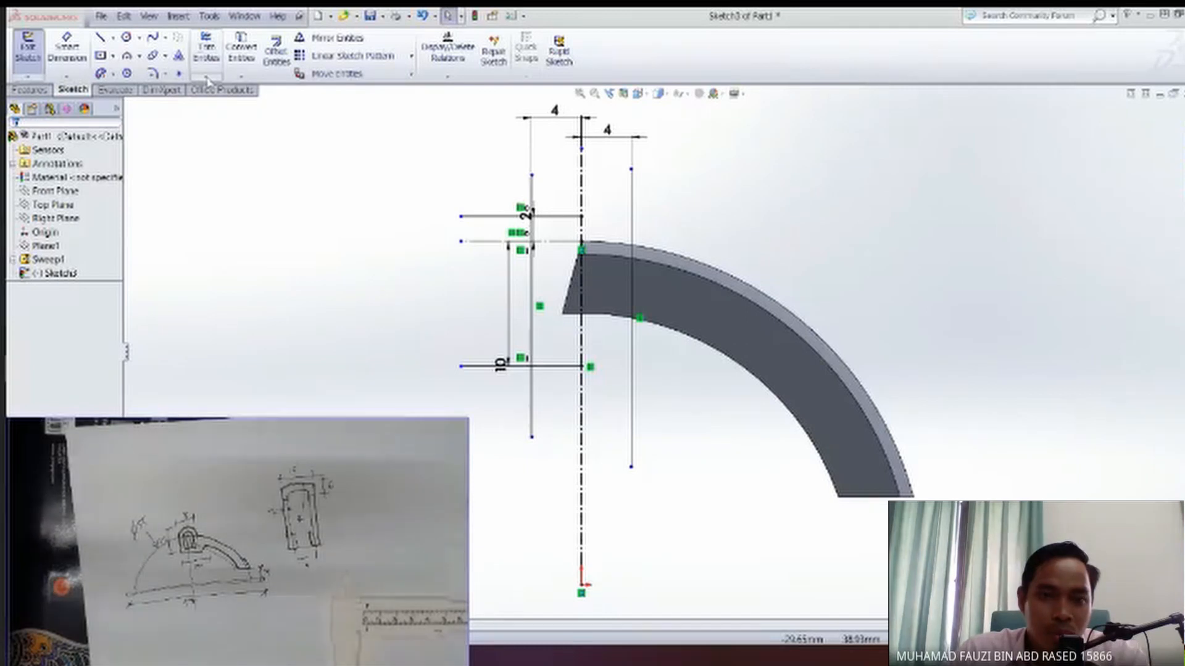
Extend the upper and lower horizontal lines across the centerline to the far vertical line over the arm.
click(207, 78)
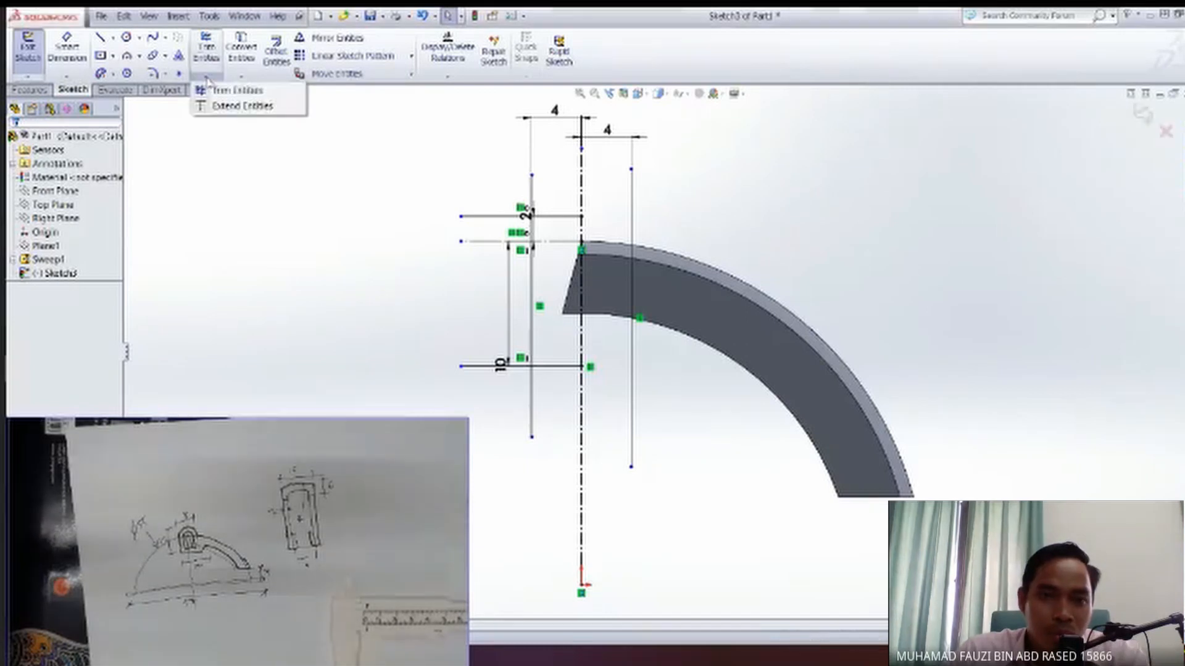
click(241, 106)
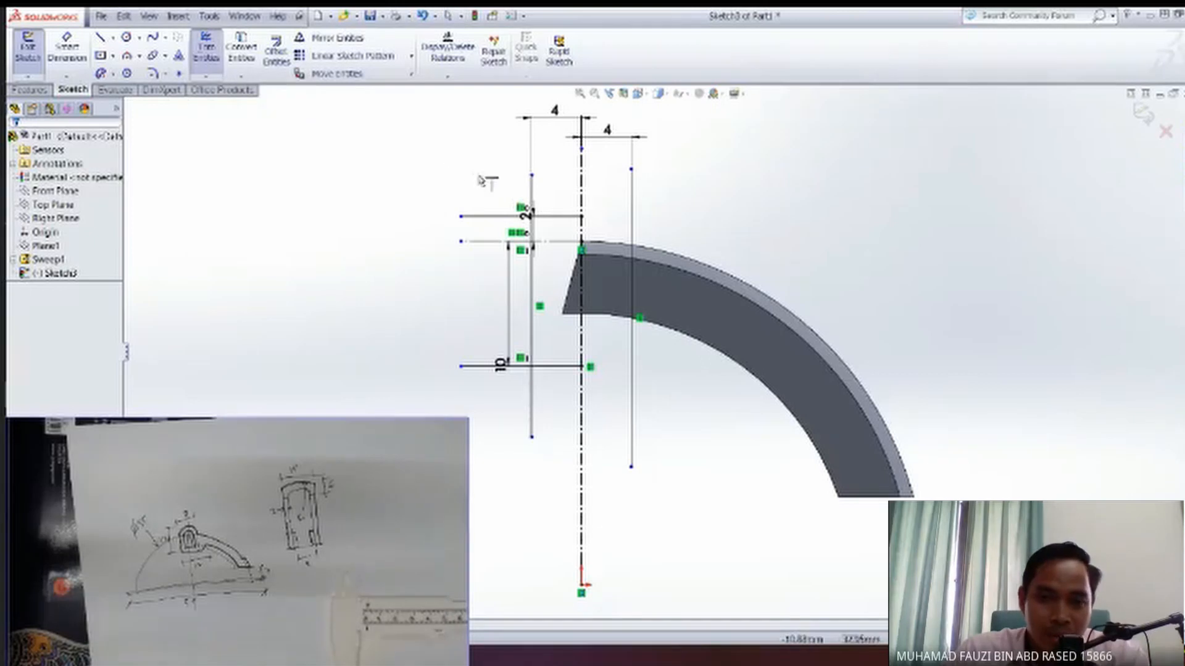
click(567, 217)
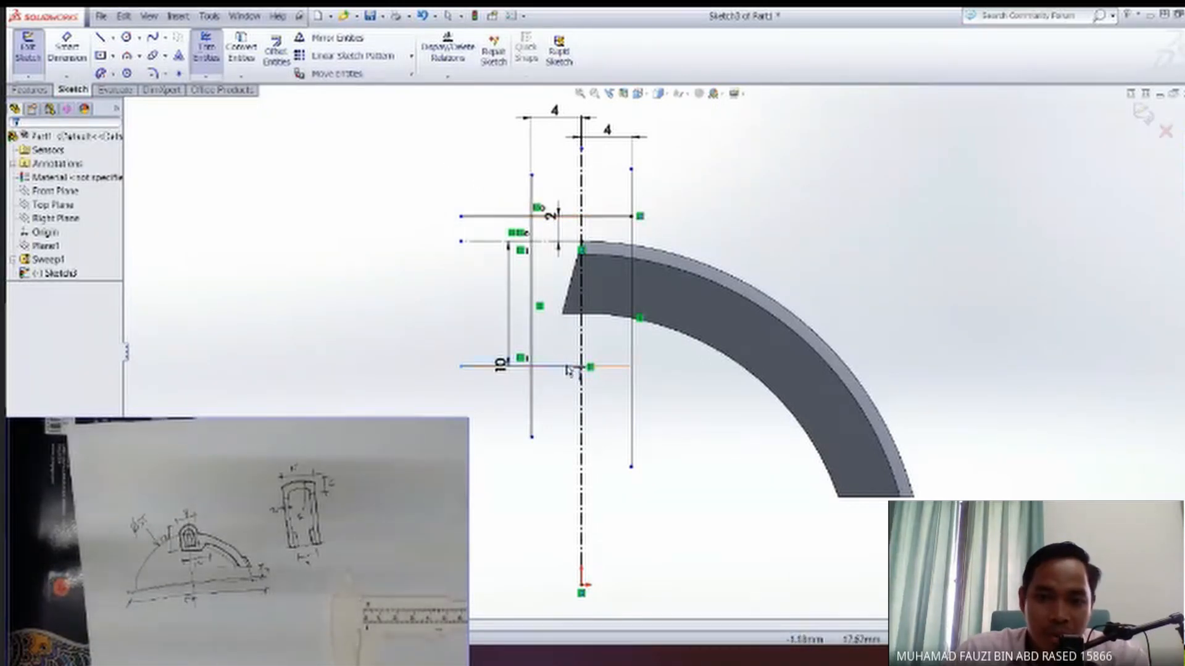
click(570, 367)
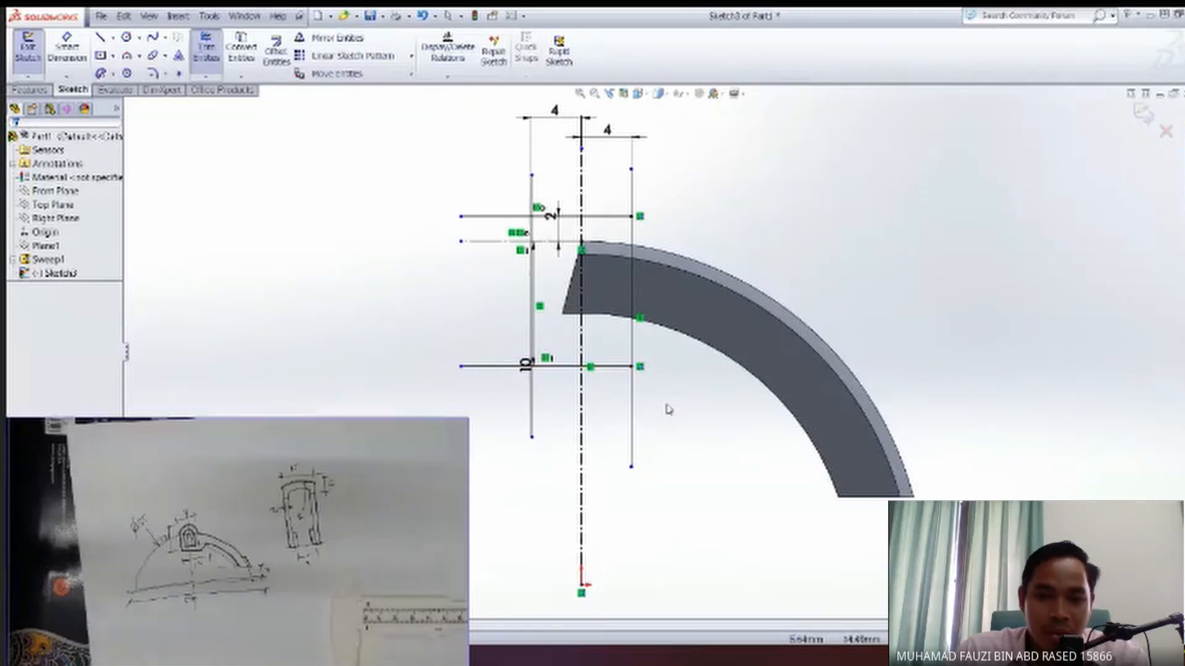
key(Escape)
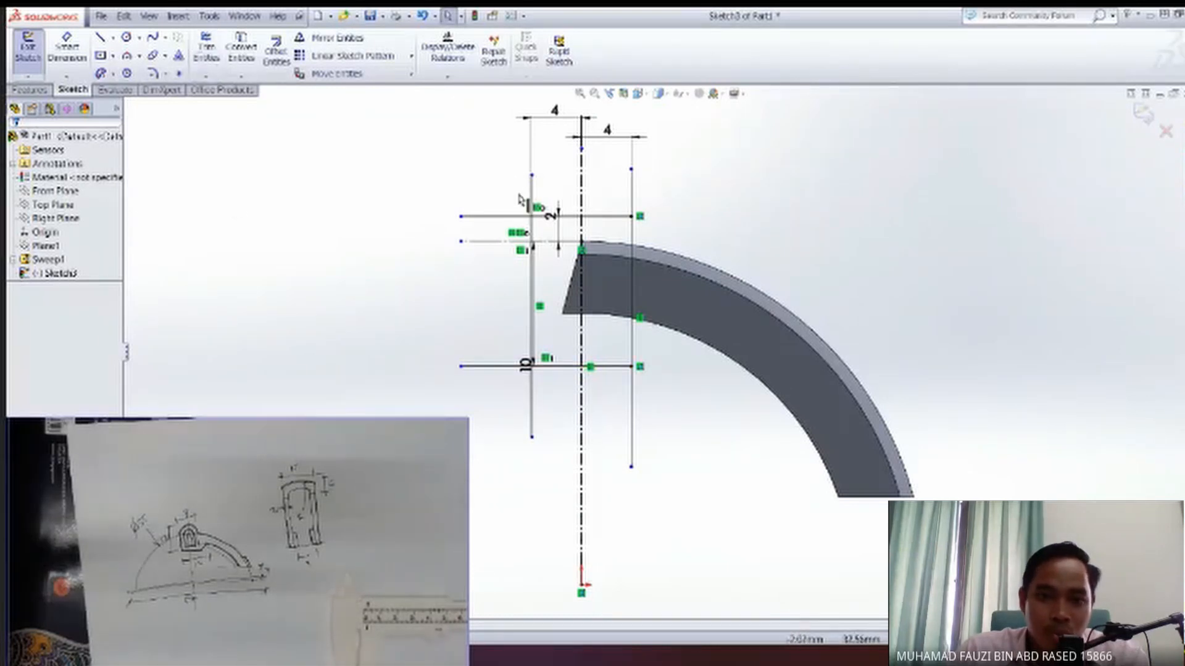
Power trim the overhanging line ends to leave a closed rectangle around the arm's end and a centerline confined to it.
click(206, 49)
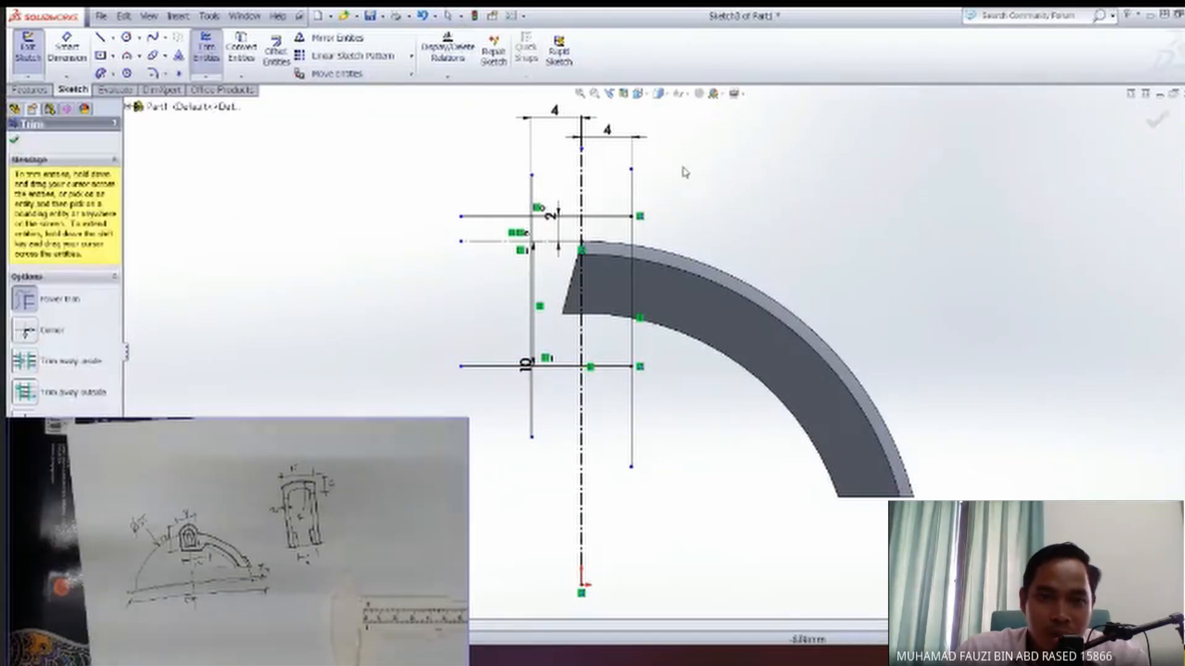
mouse_move(645, 206)
mouse_down()
mouse_move(489, 198)
mouse_move(481, 233)
mouse_move(580, 396)
mouse_move(594, 450)
mouse_up()
key(Escape)
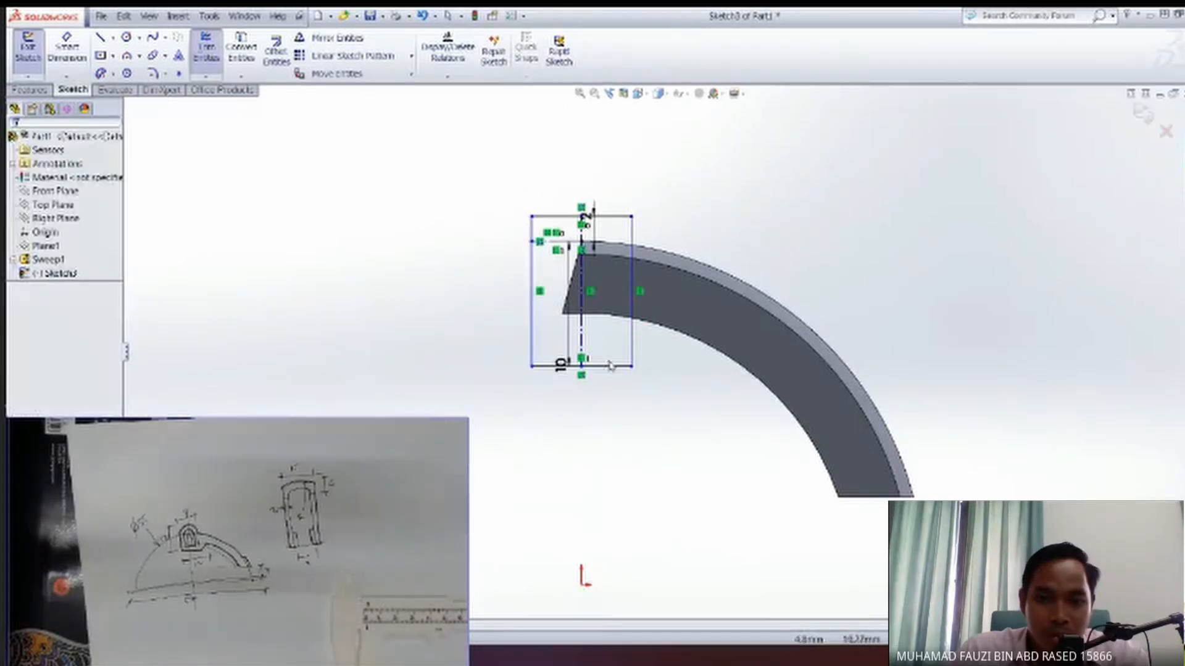
Sketch a short horizontal construction line from the inner corner on the arm's slanted end edge to the vertical centerline.
scroll(602, 384, down, 2)
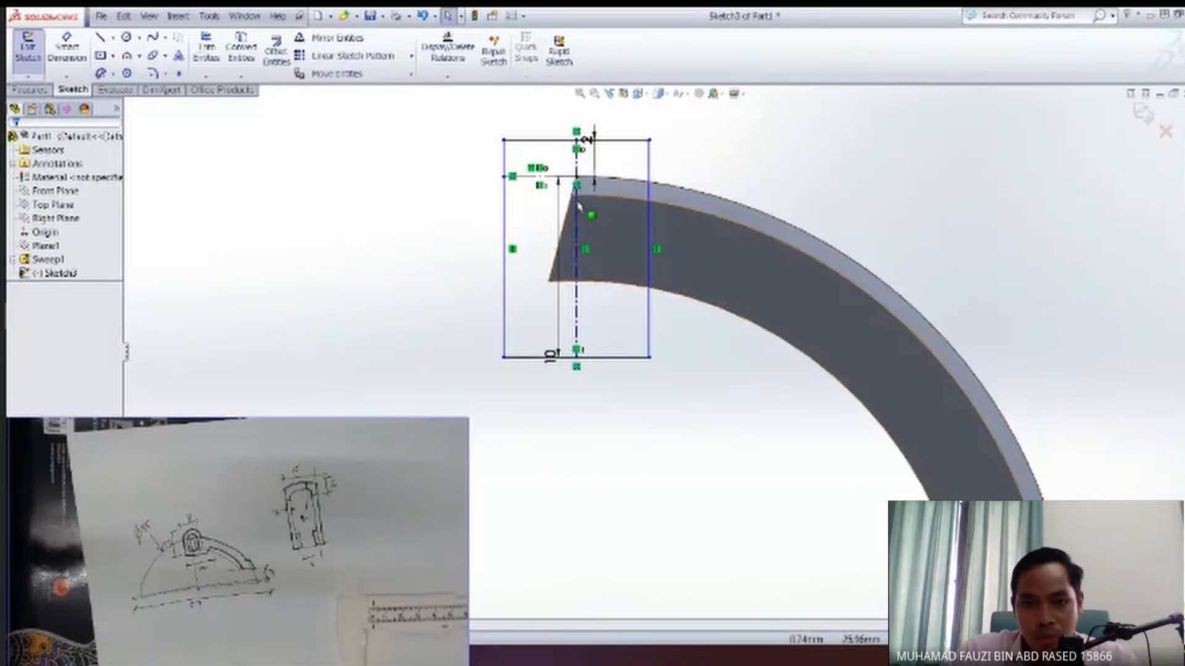
scroll(571, 198, down, 5)
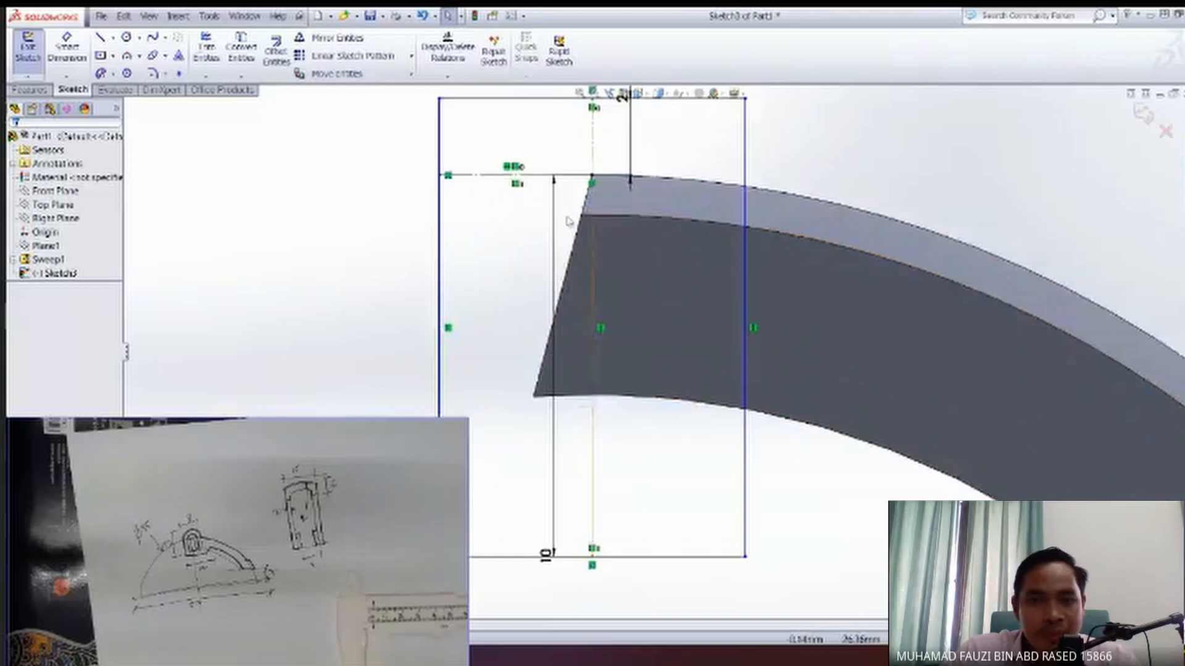
click(101, 38)
click(114, 40)
click(134, 71)
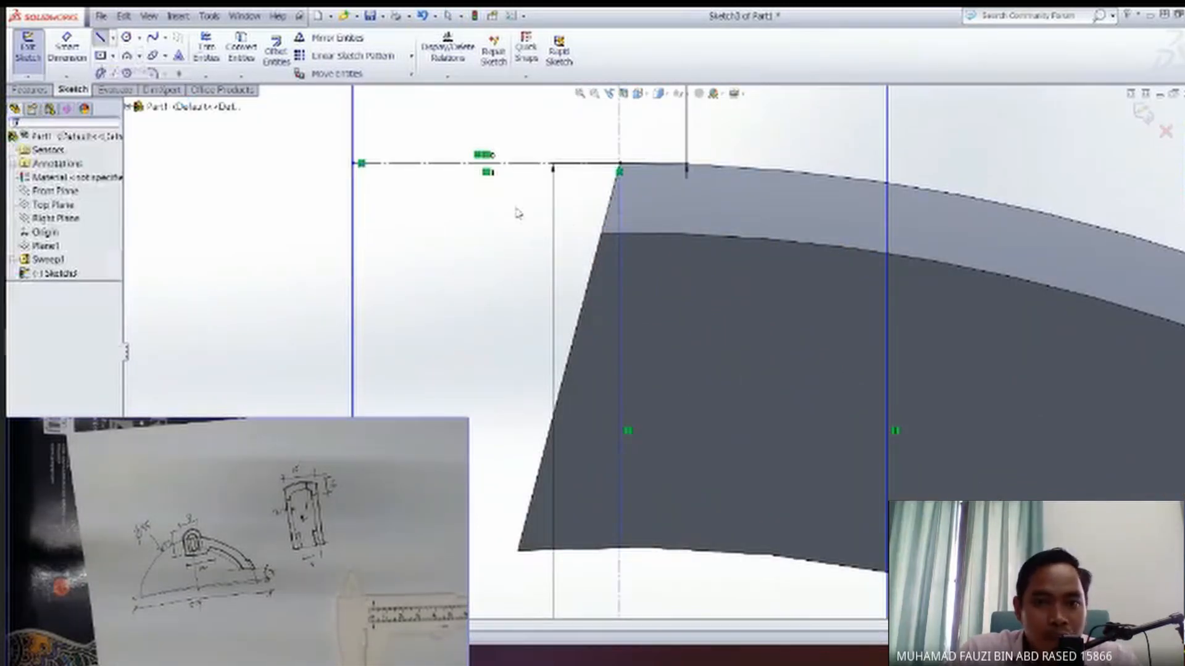
click(602, 234)
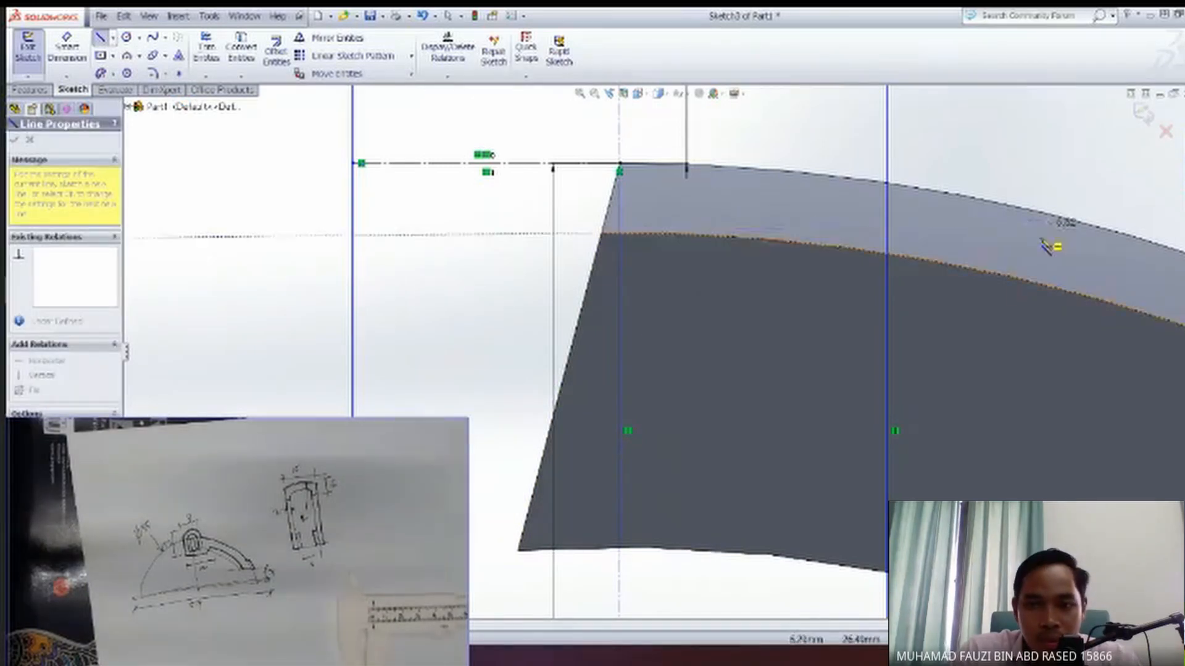
click(621, 233)
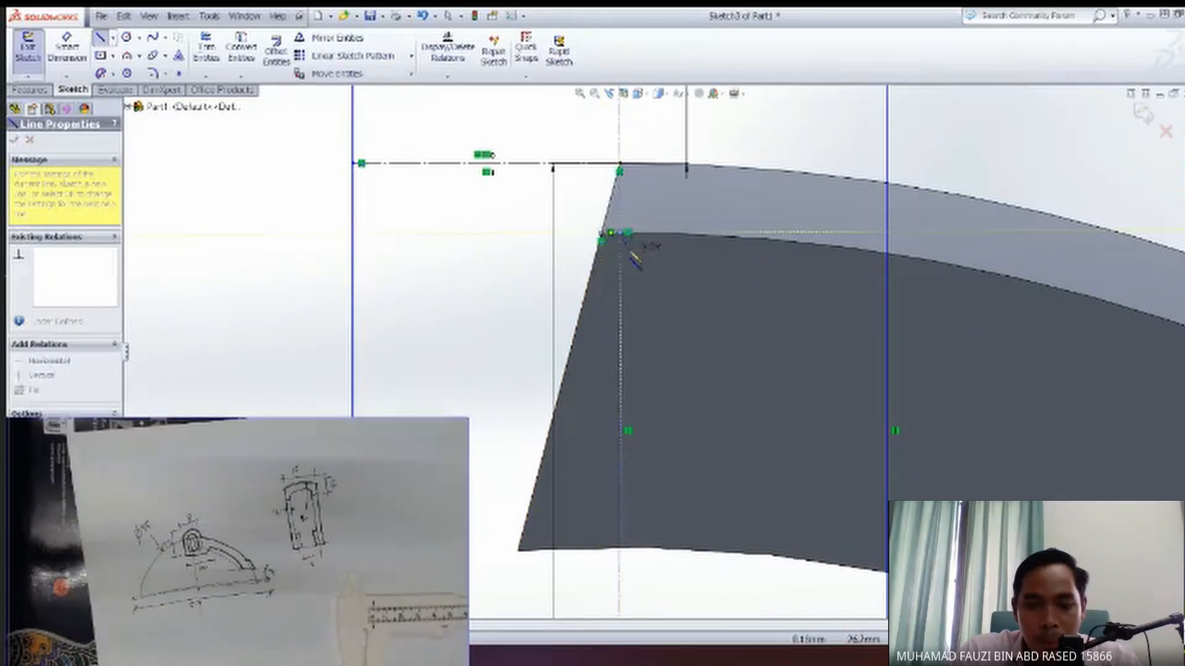
key(Escape)
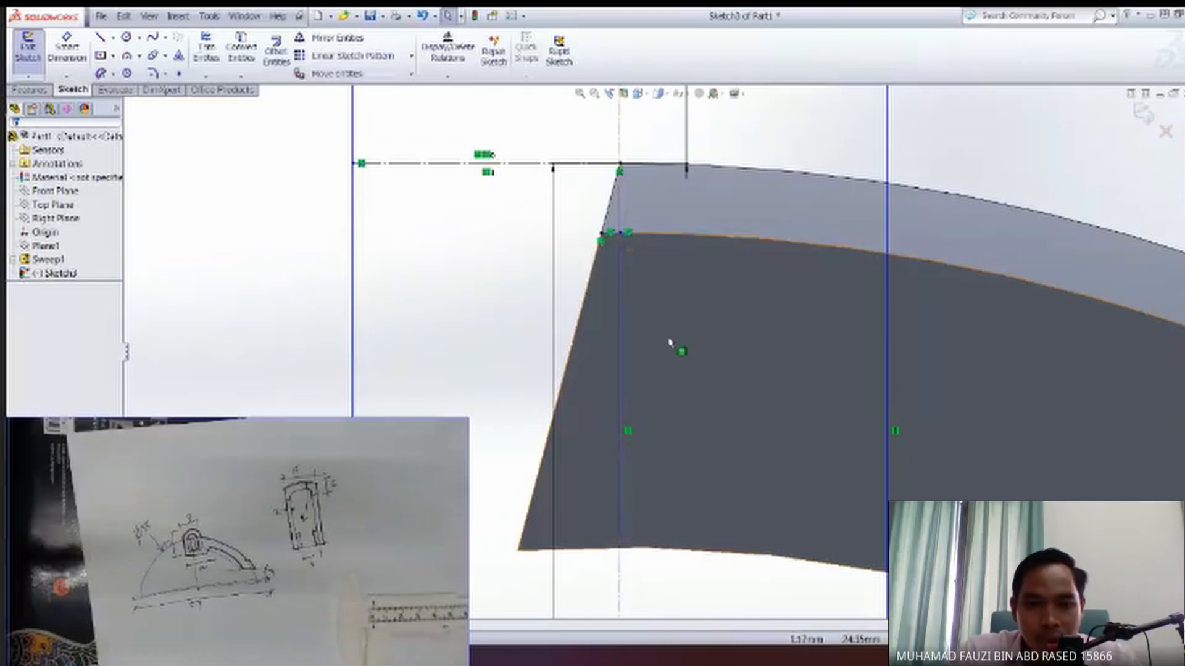
scroll(641, 290, up, 2)
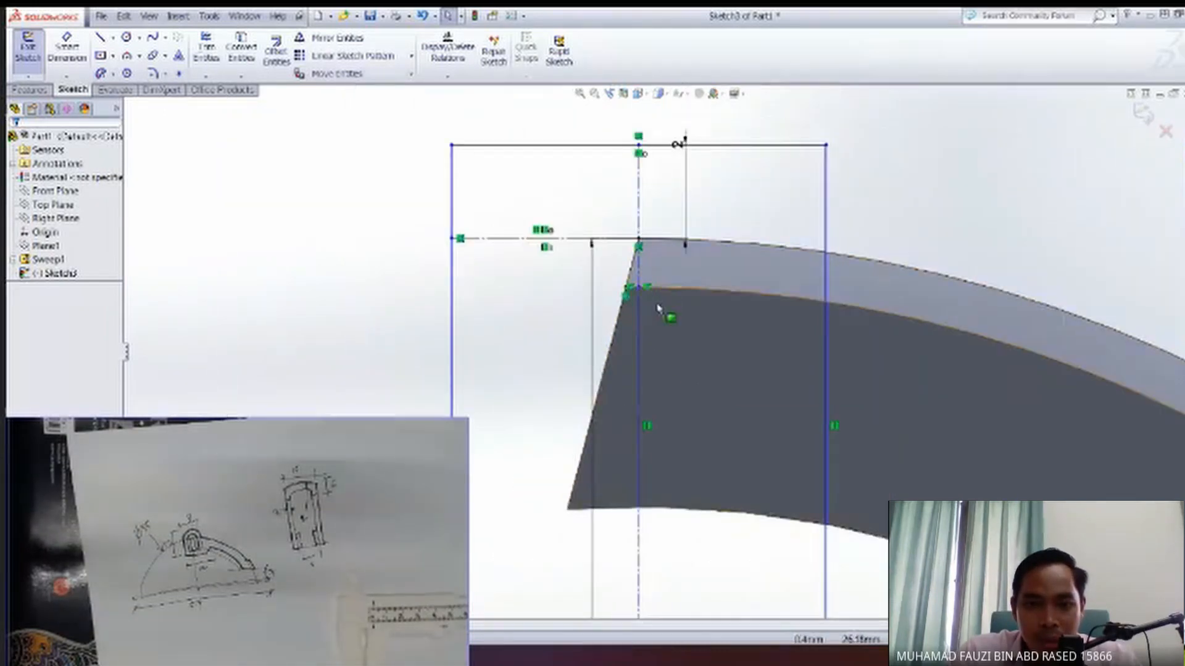
scroll(638, 298, down, 1)
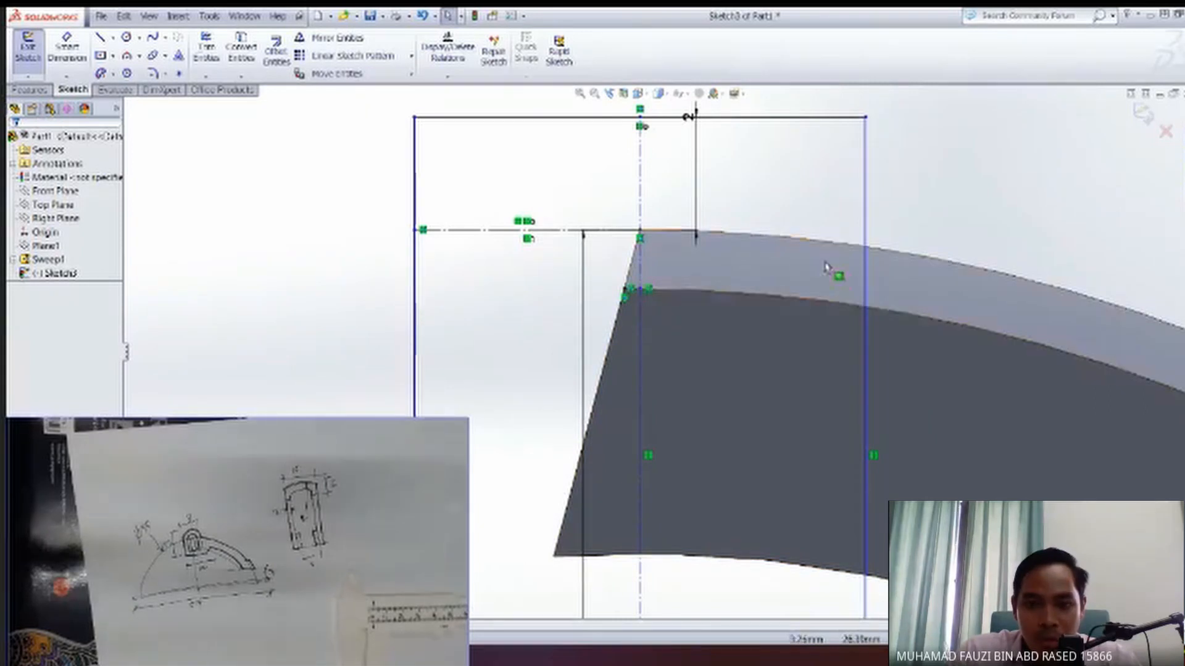
scroll(716, 391, down, 2)
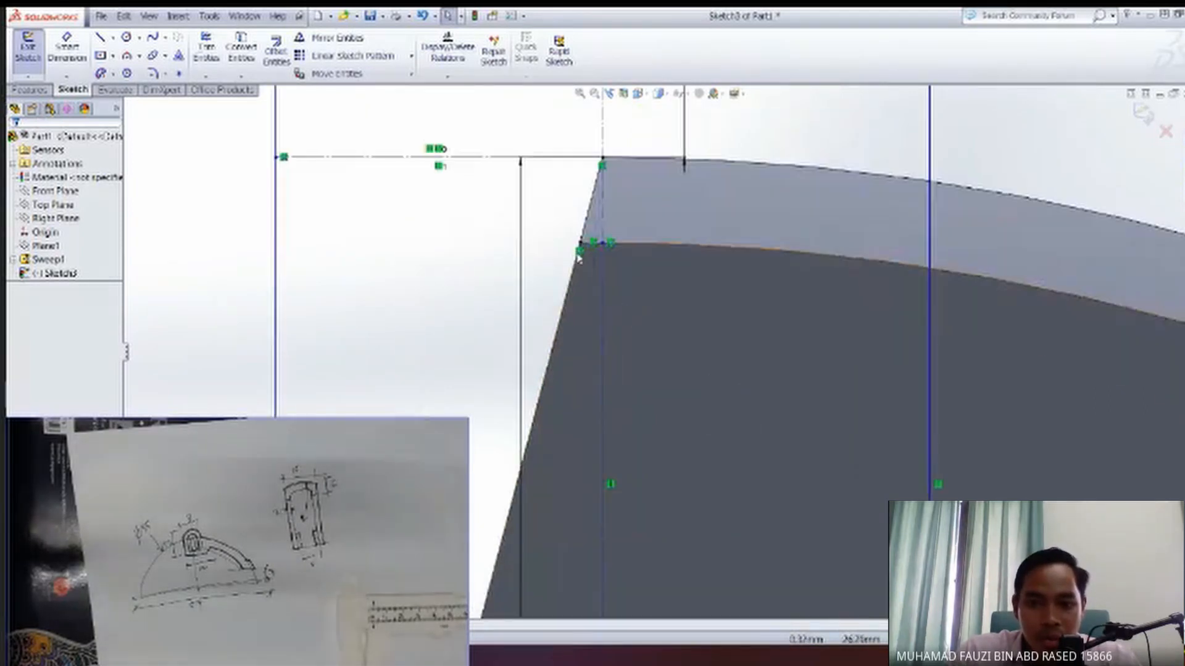
scroll(638, 301, up, 2)
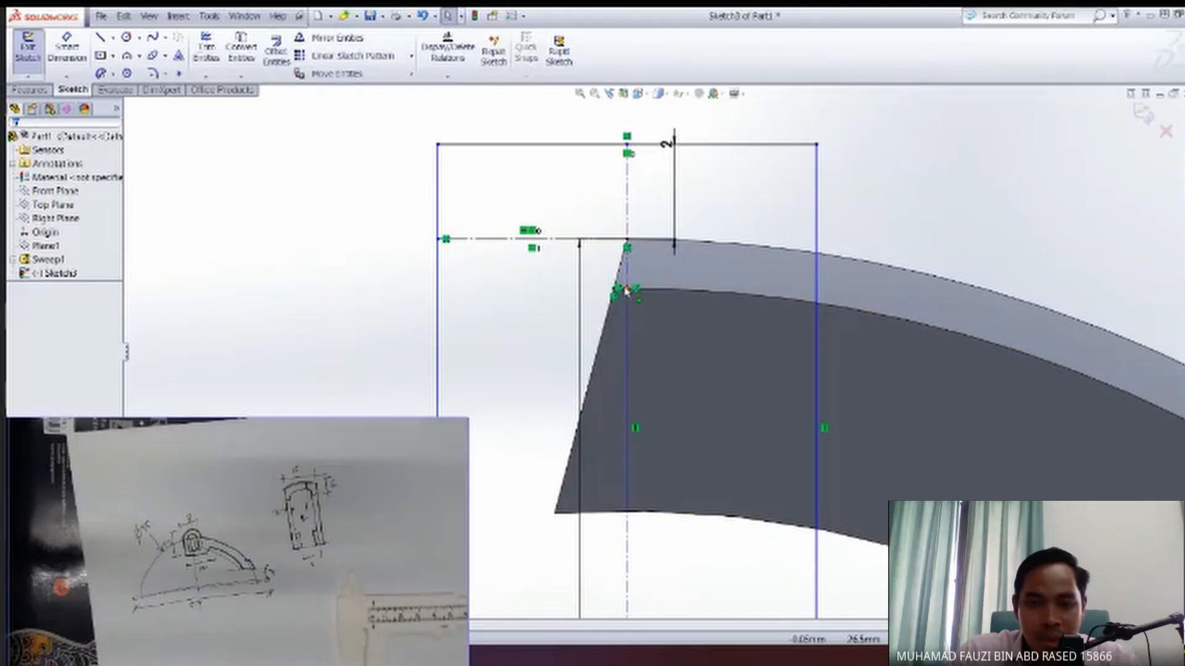
click(67, 48)
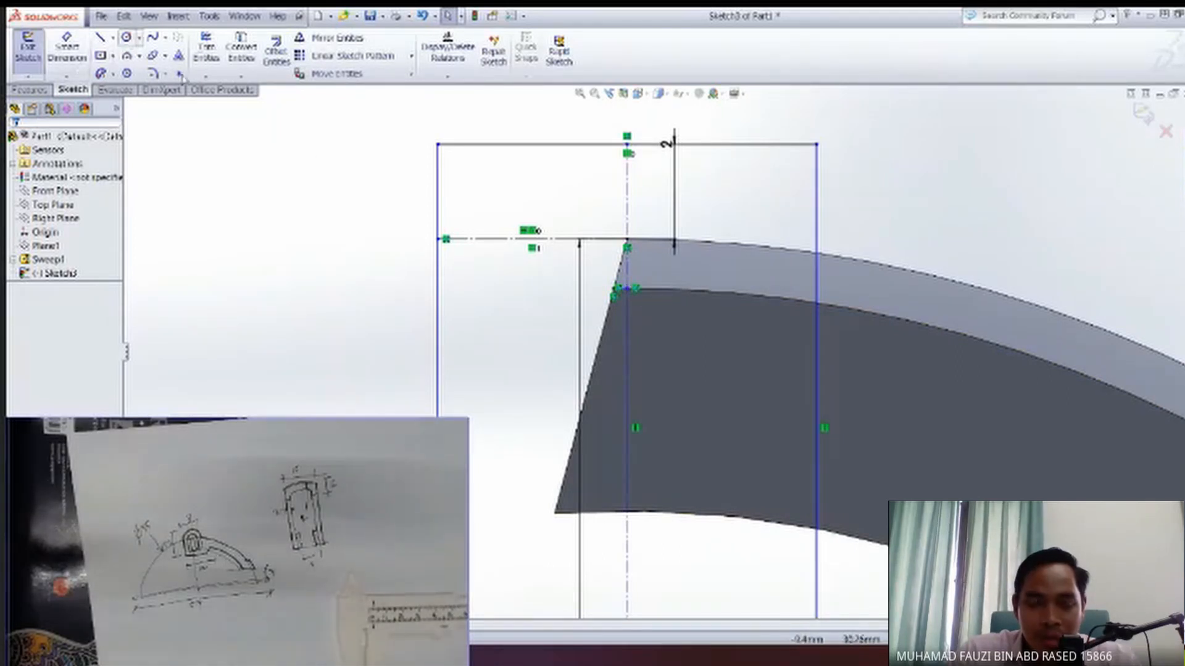
scroll(693, 397, down, 2)
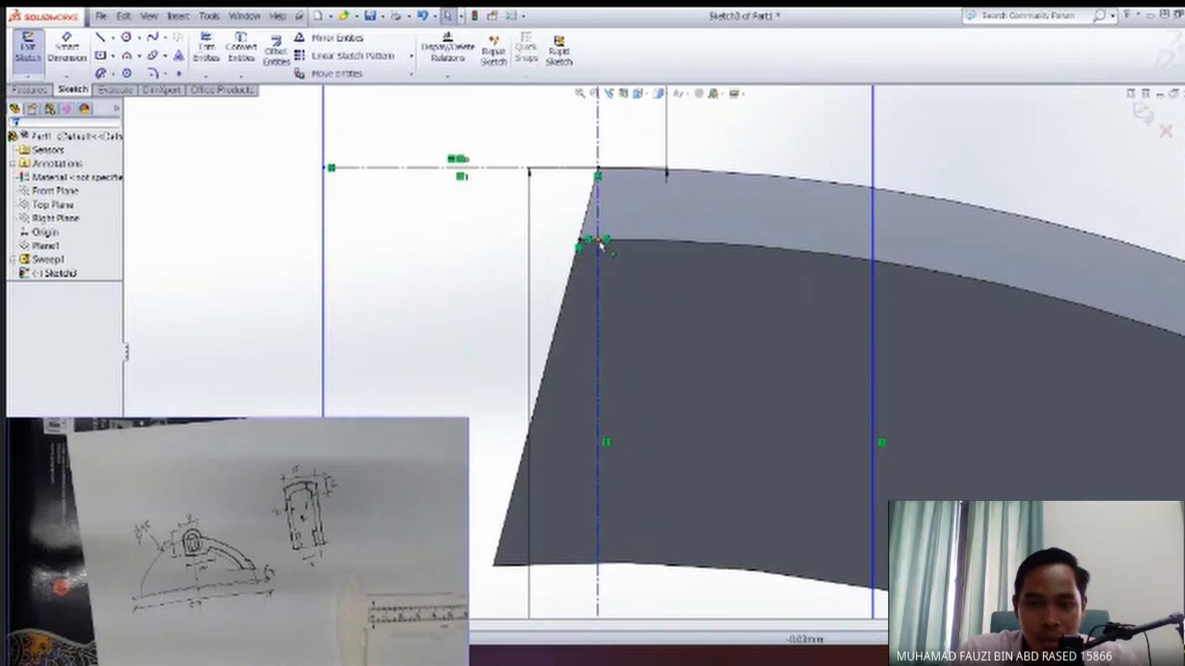
click(59, 219)
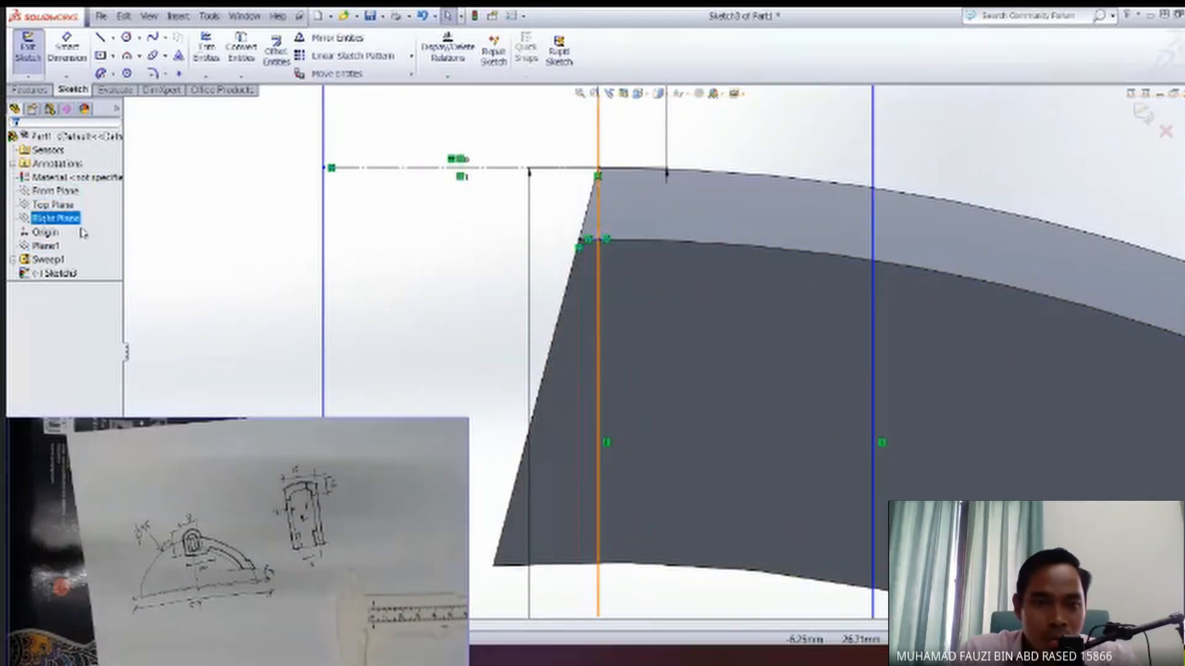
key(Escape)
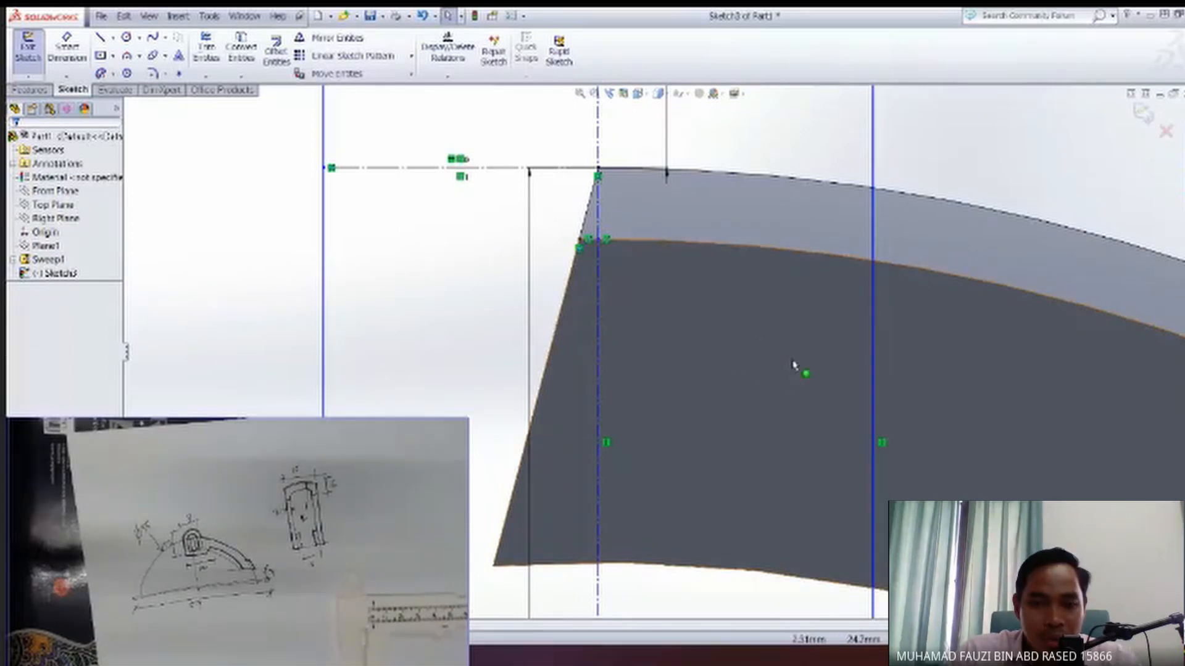
Hide the swept arm body so only the end feature's sketch remains in view.
click(55, 260)
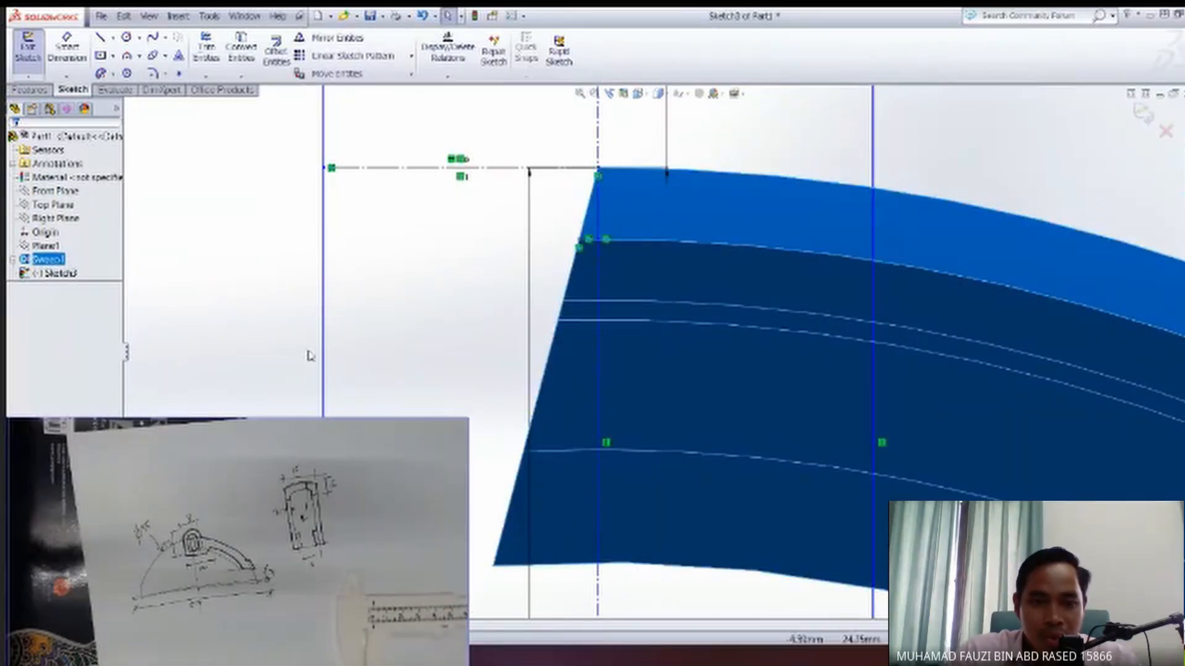
click(185, 361)
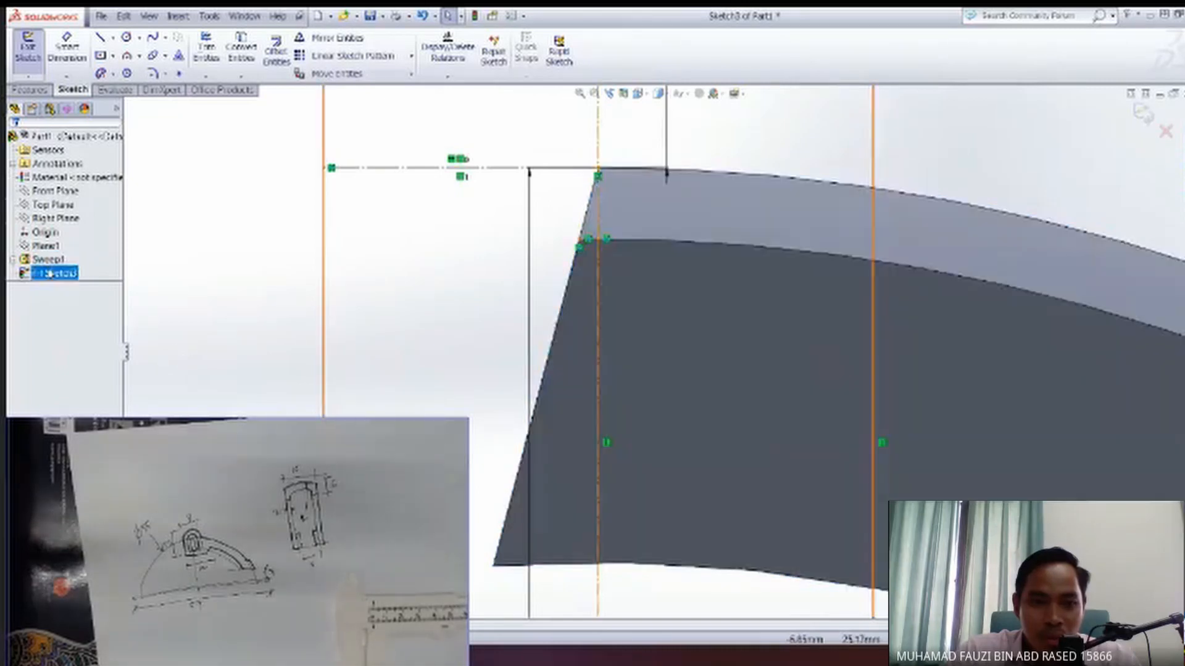
click(49, 259)
click(60, 244)
click(482, 270)
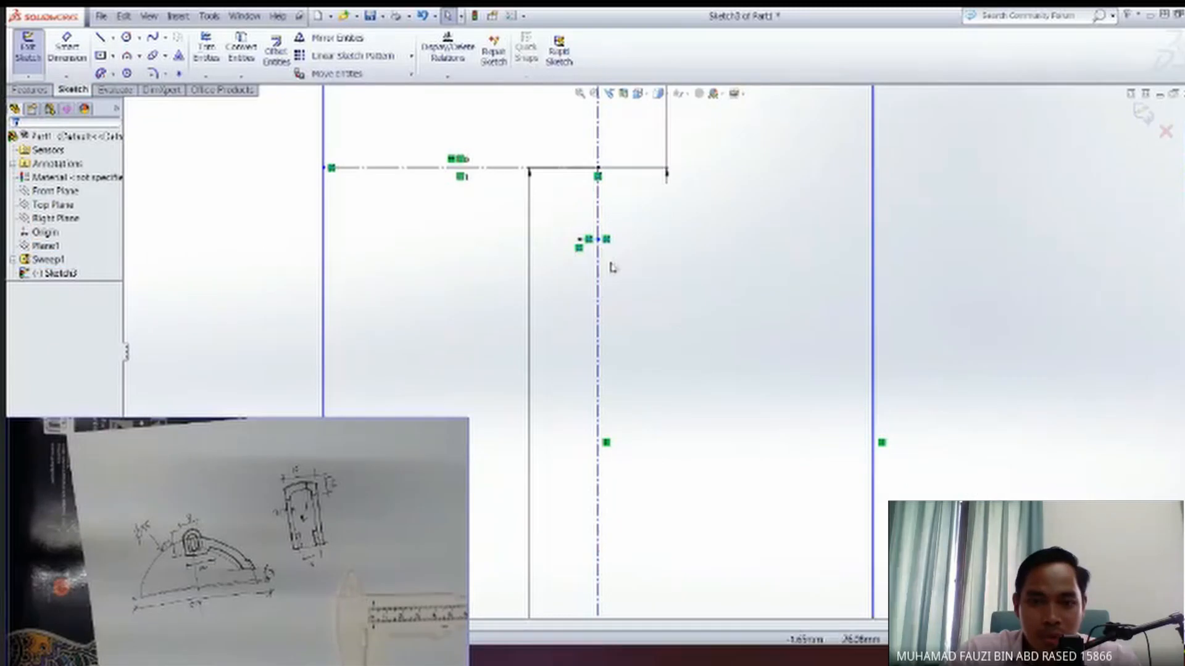
Try deleting the rectangle's 2 mm and 10 mm height dimensions, and undo the deletions.
key(f)
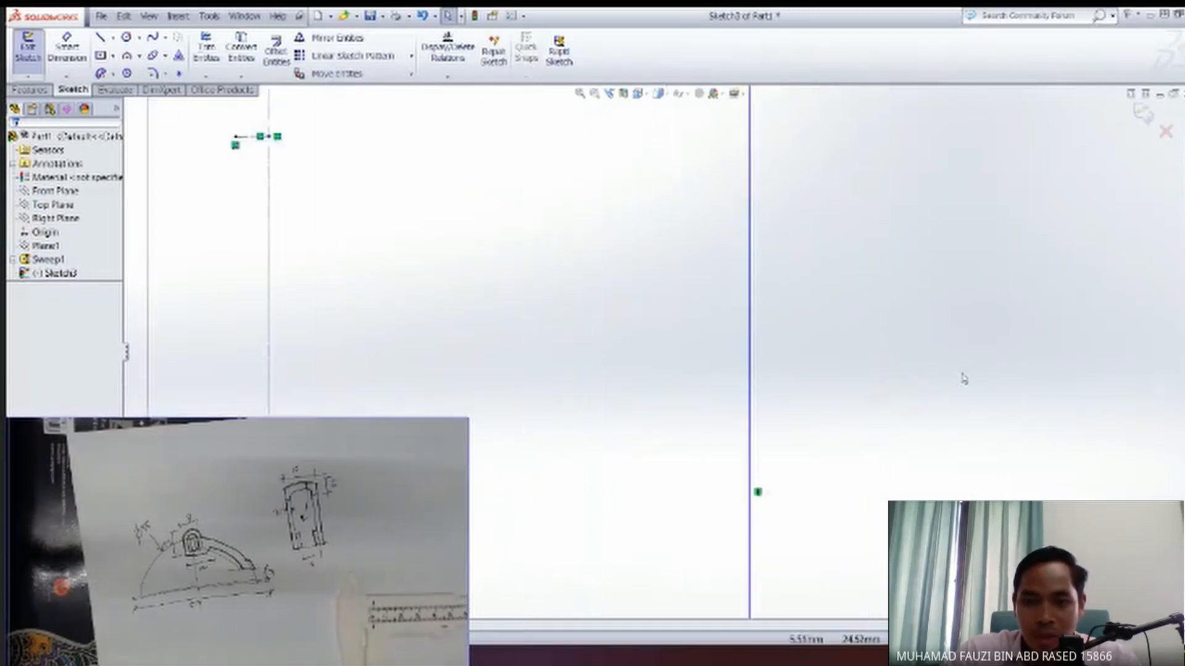
scroll(620, 401, down, 3)
ctrl+middle_drag(596, 269, 664, 307)
scroll(648, 290, down, 4)
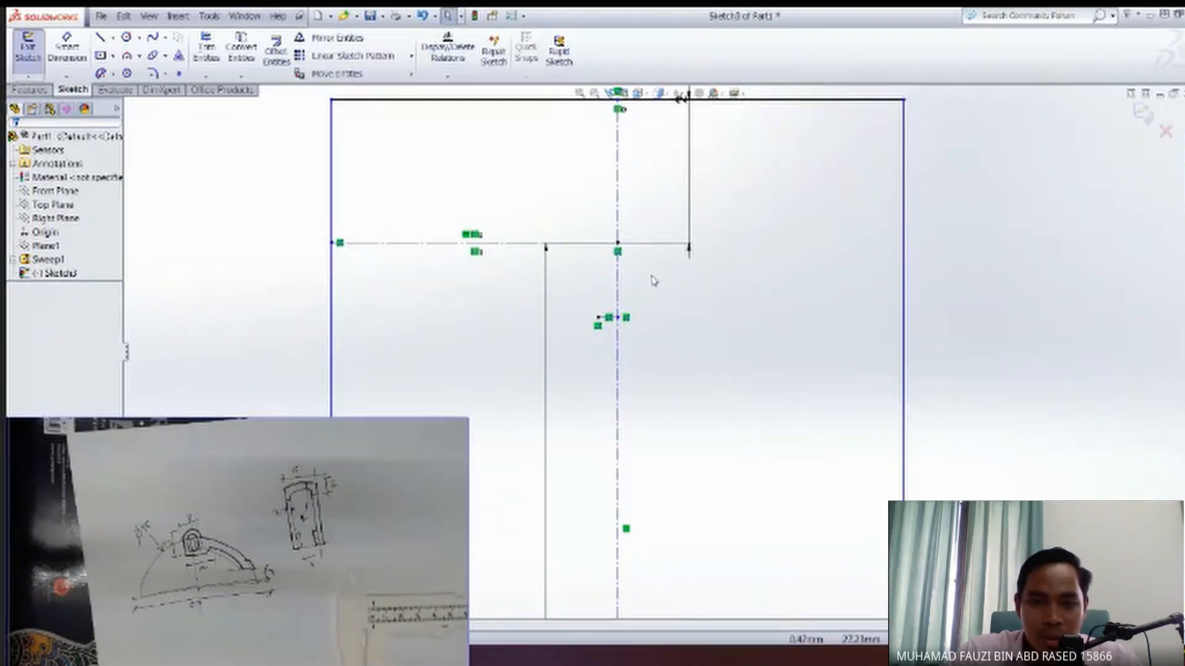
scroll(654, 281, up, 4)
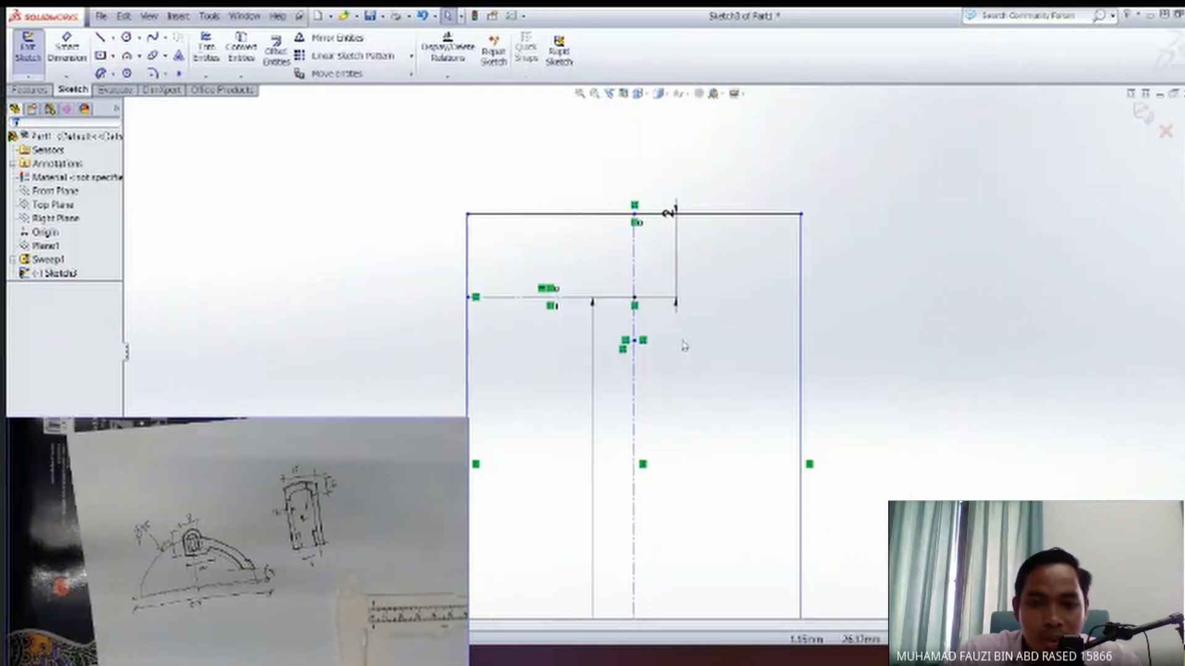
ctrl+middle_drag(676, 331, 677, 307)
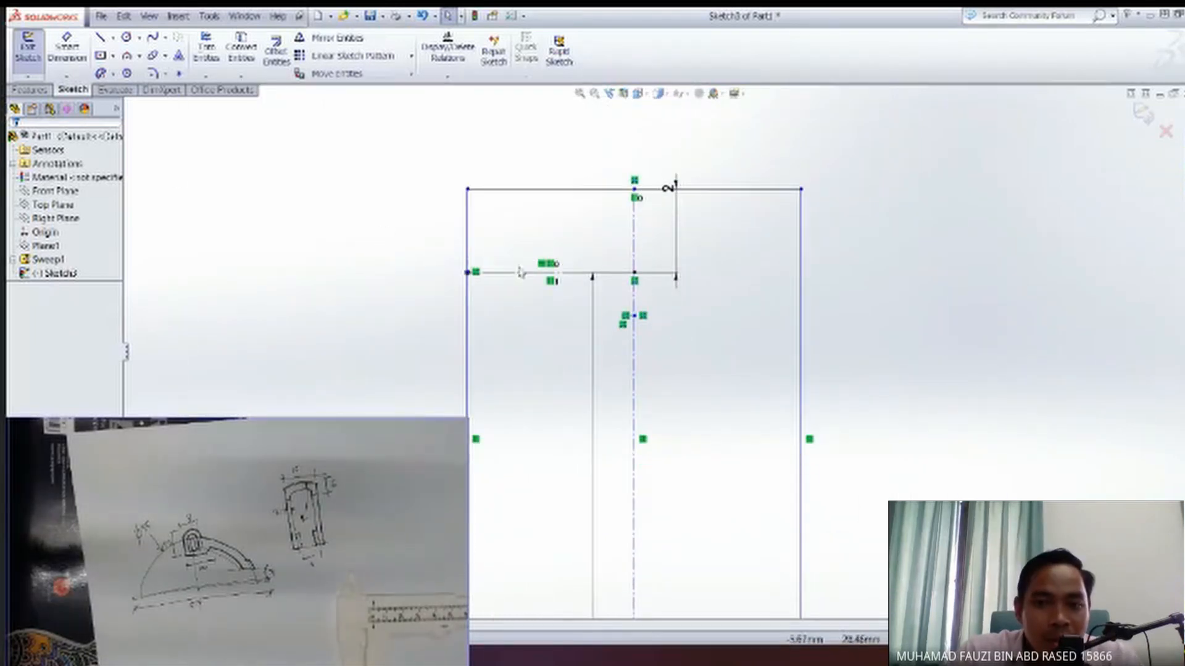
click(665, 275)
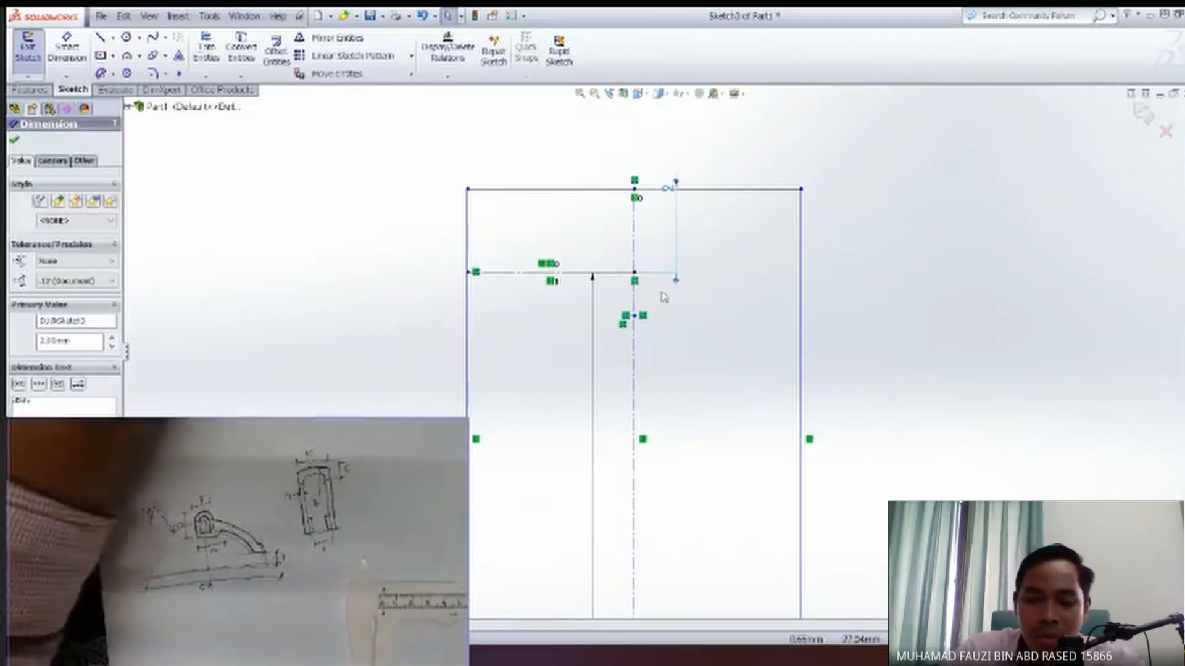
key(Delete)
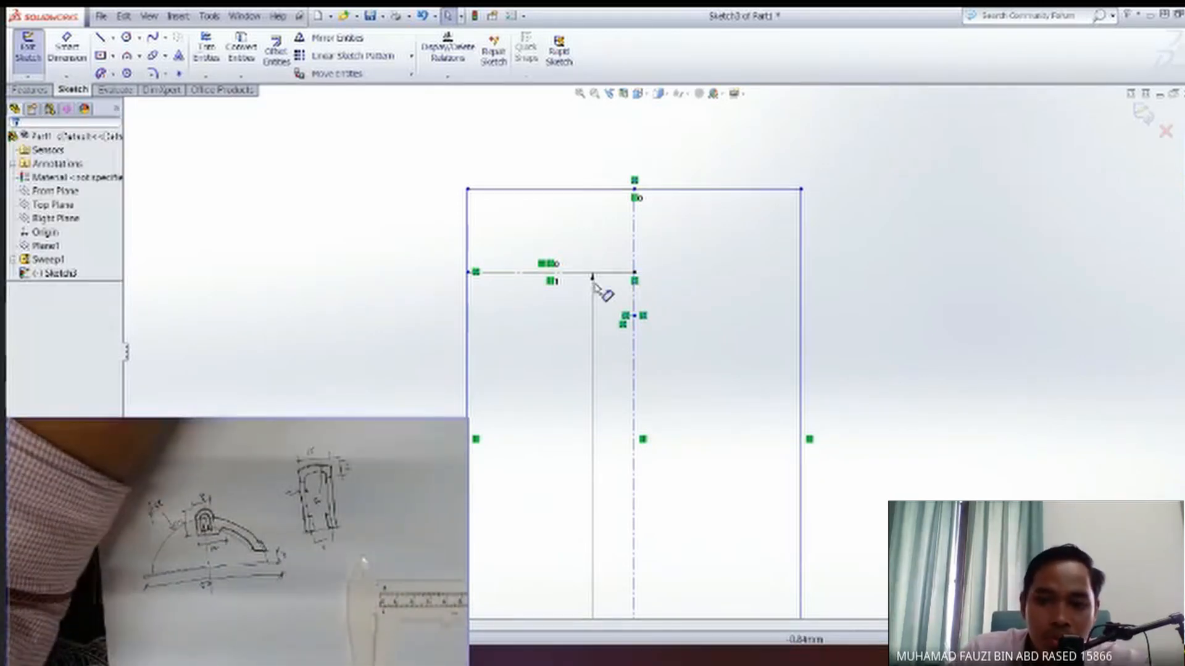
click(593, 282)
key(Delete)
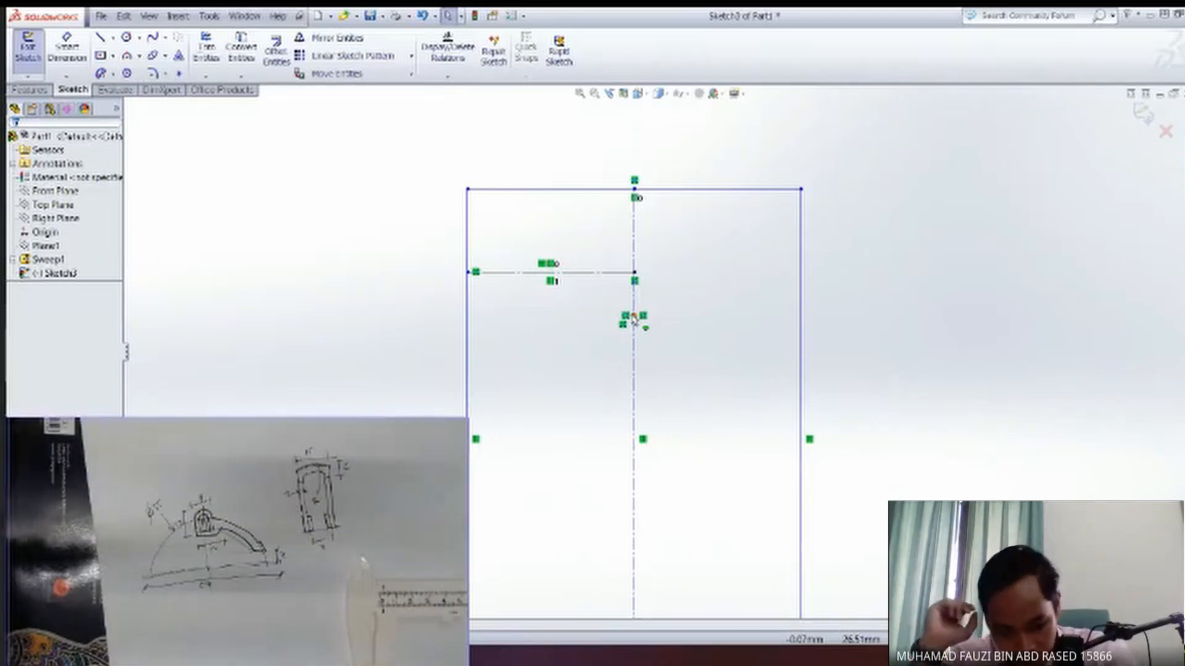
key(ctrl+z)
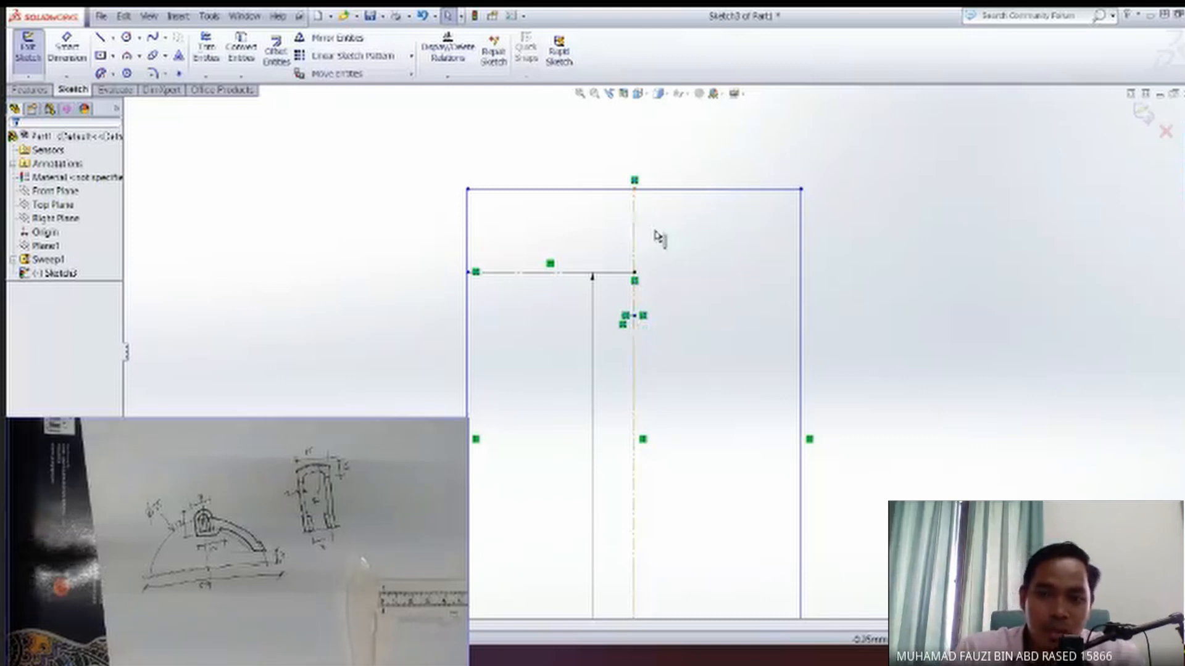
ctrl+middle_drag(677, 361, 668, 297)
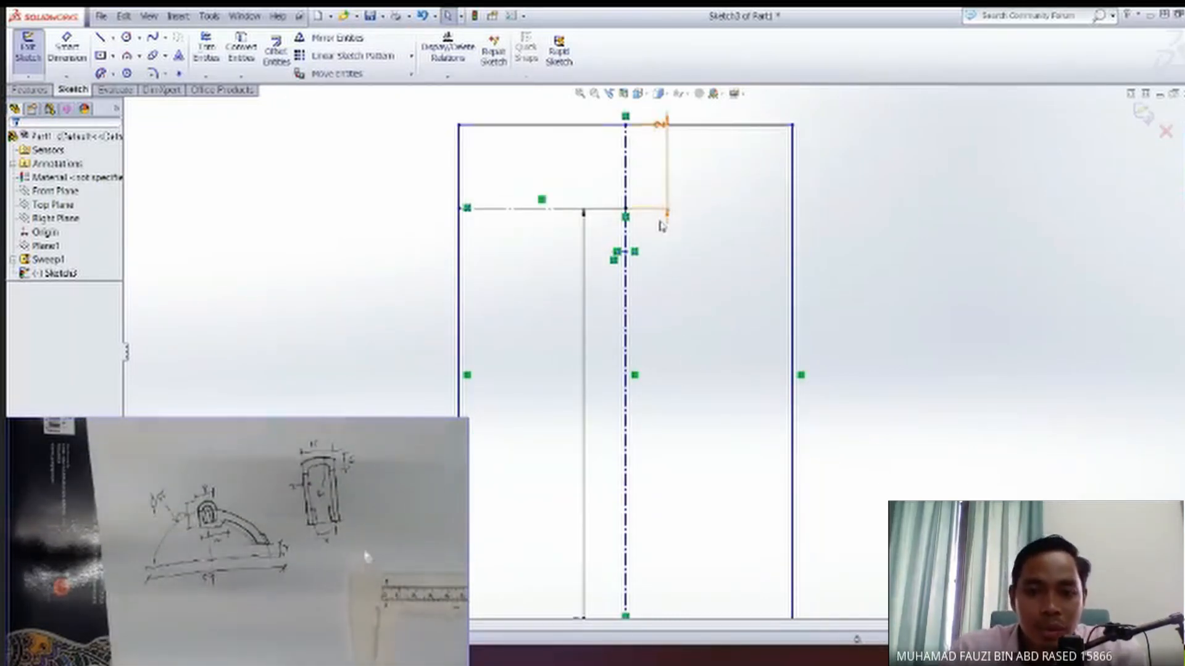
mouse_move(672, 333)
middle_down()
mouse_move(695, 187)
mouse_move(674, 318)
middle_up()
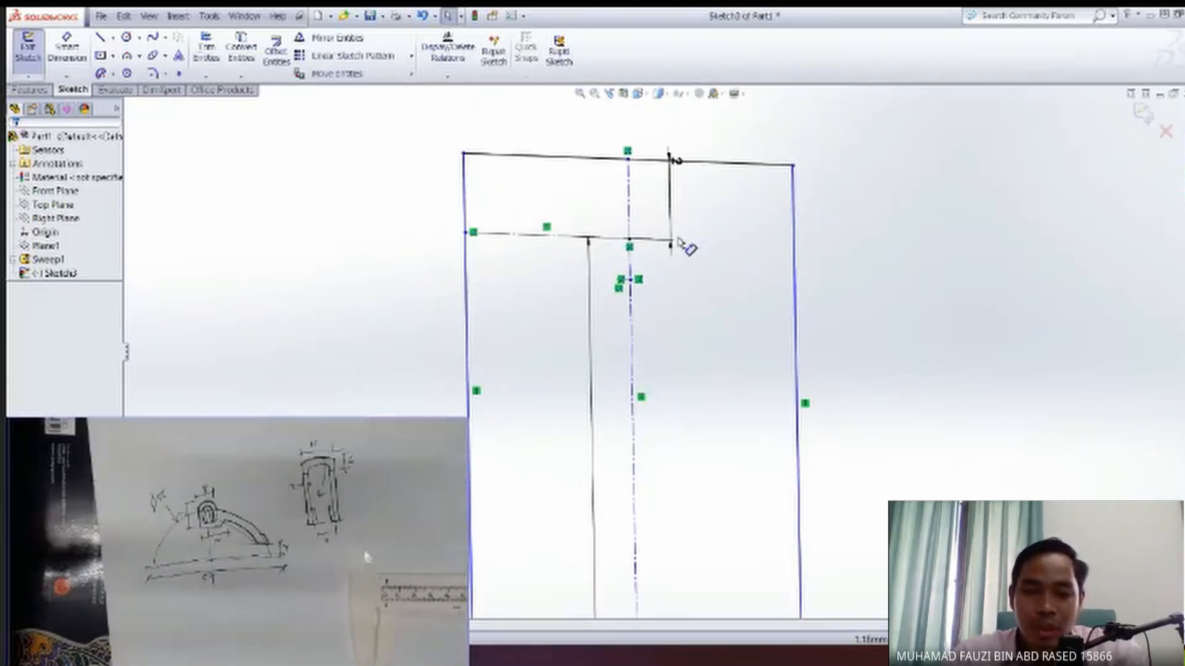
mouse_move(647, 298)
middle_down()
mouse_move(659, 291)
mouse_move(658, 312)
middle_up()
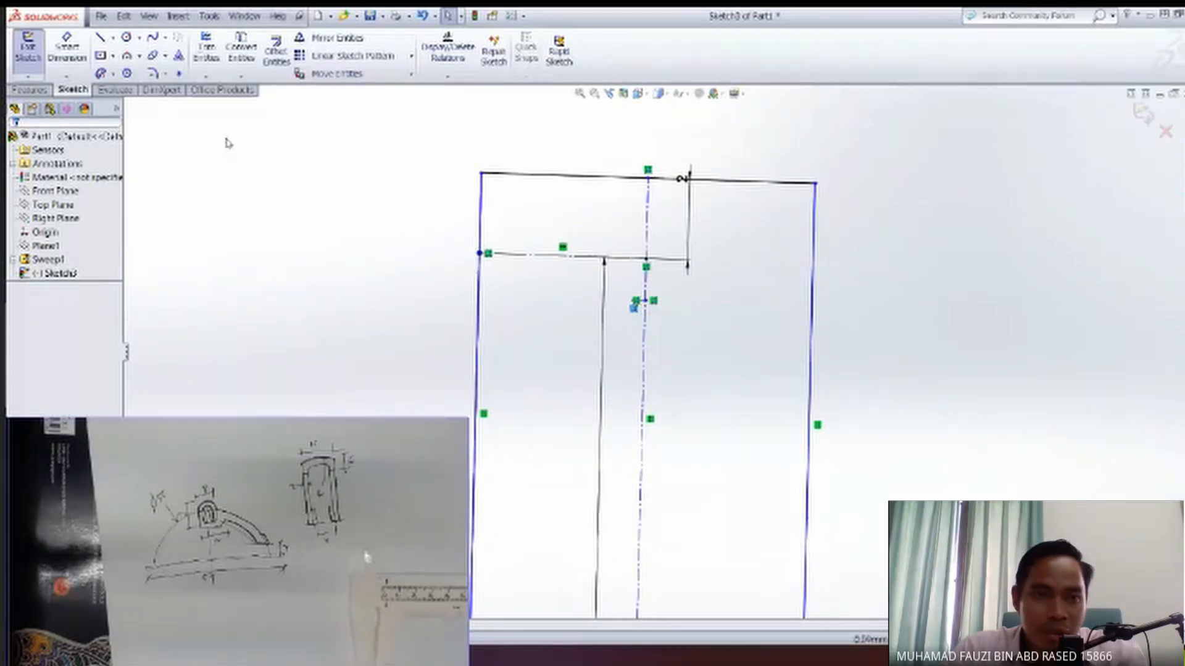
Dimension the vertical distance from the small reference point on the centerline to the rectangle's upper corner.
scroll(704, 373, down, 1)
scroll(708, 378, up, 3)
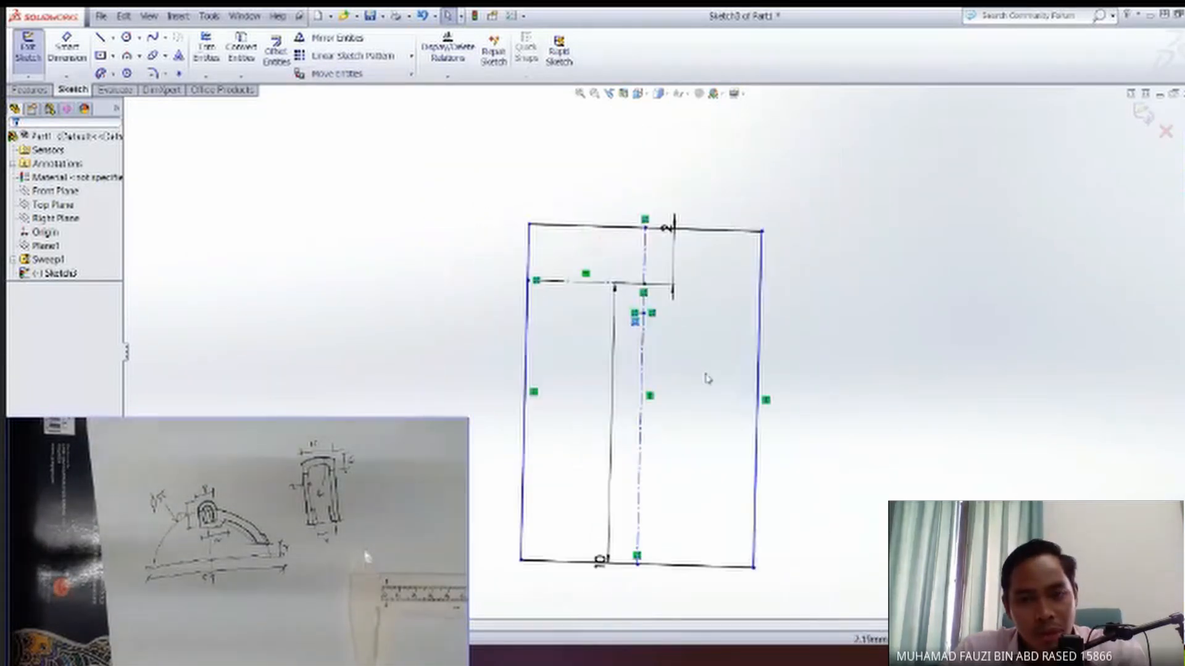
scroll(692, 356, down, 2)
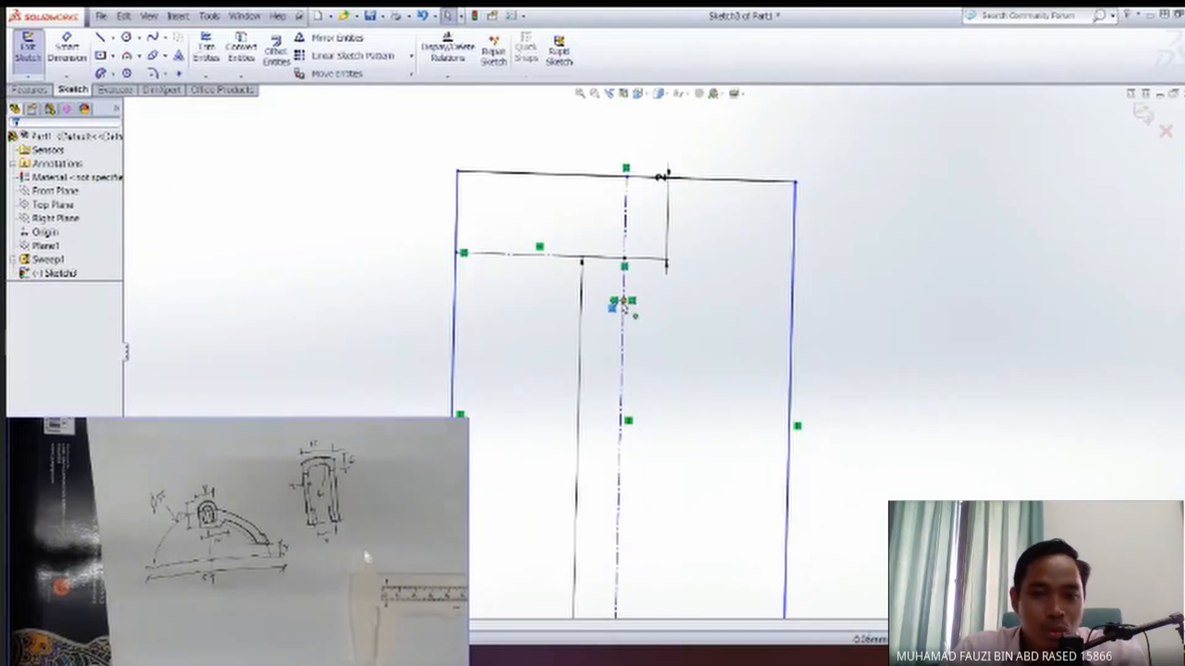
click(67, 50)
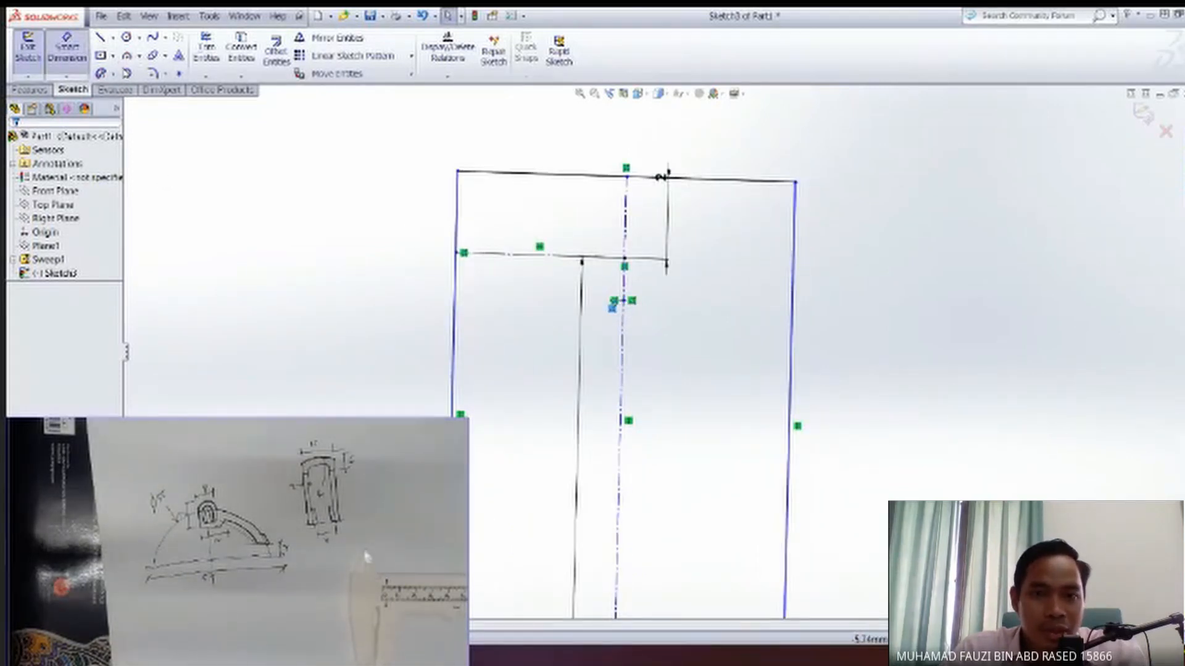
click(624, 301)
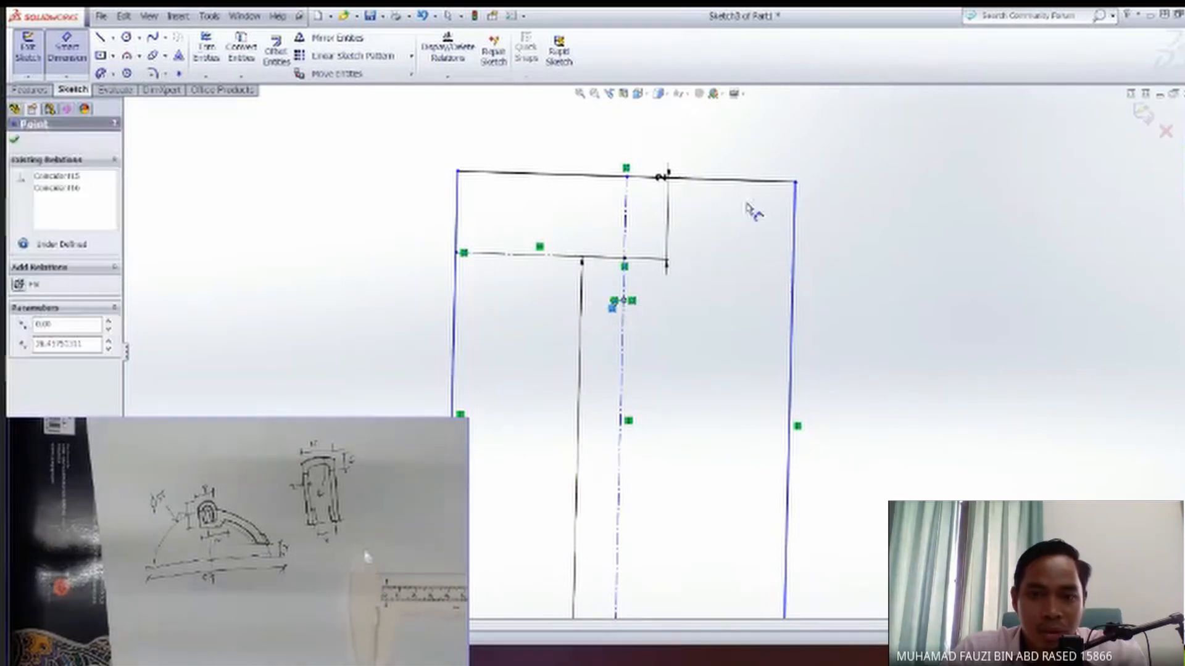
click(795, 182)
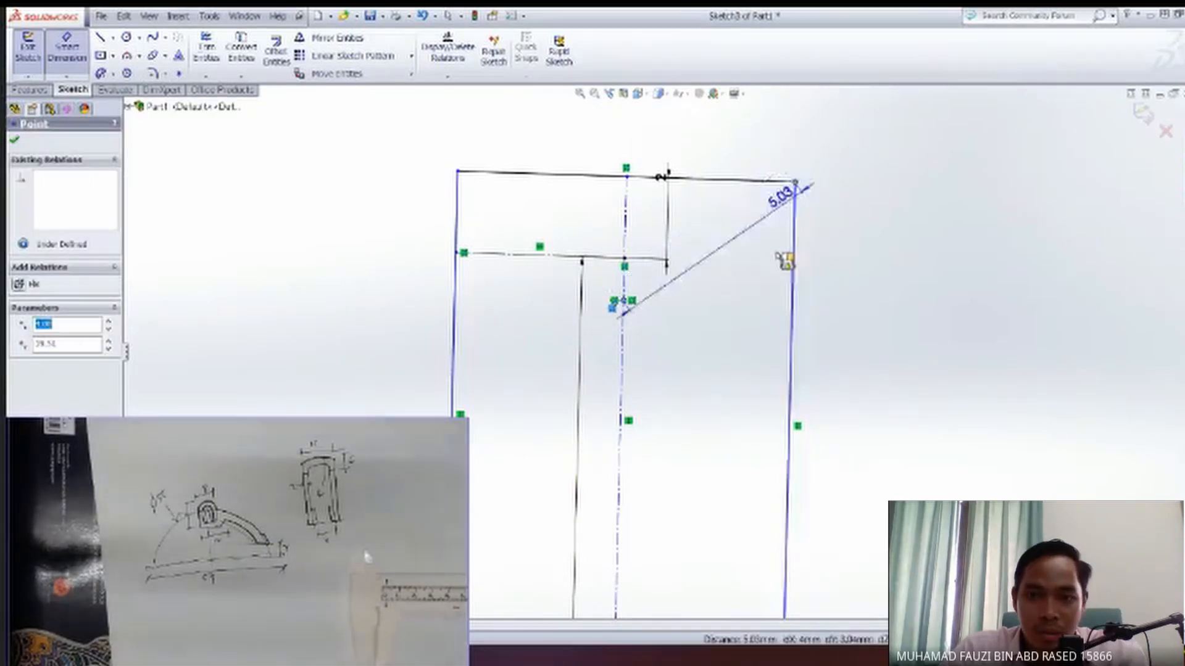
click(820, 283)
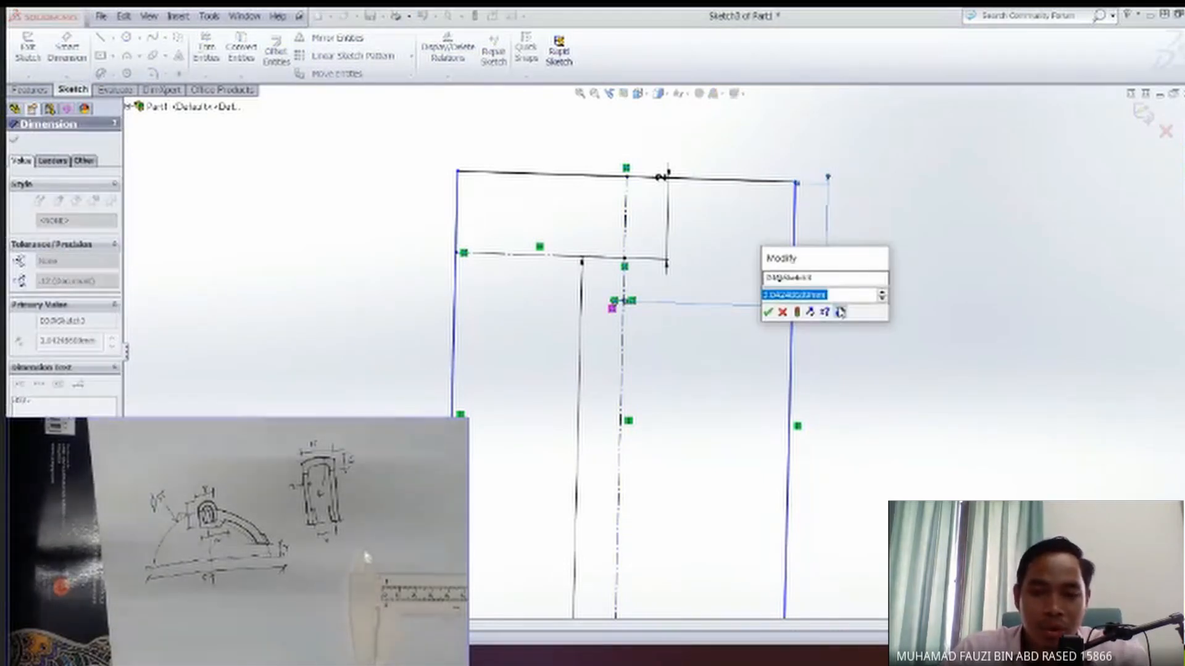
Try to set the new vertical dimension to 4 mm, and undo the change.
text(4)
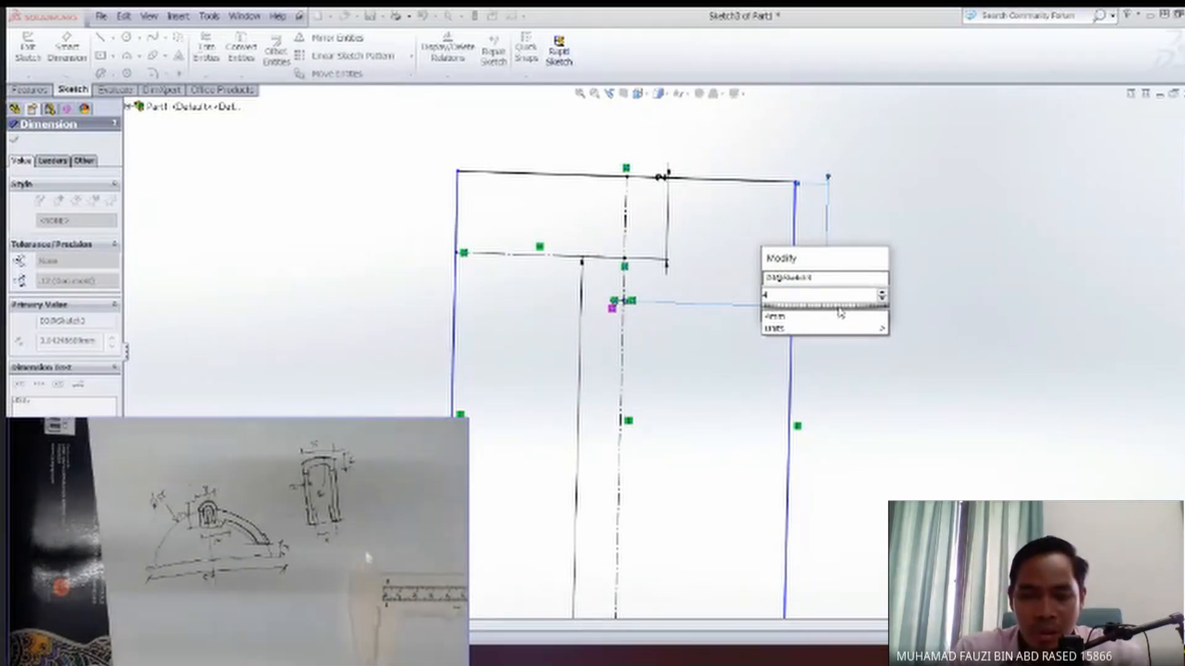
key(Return)
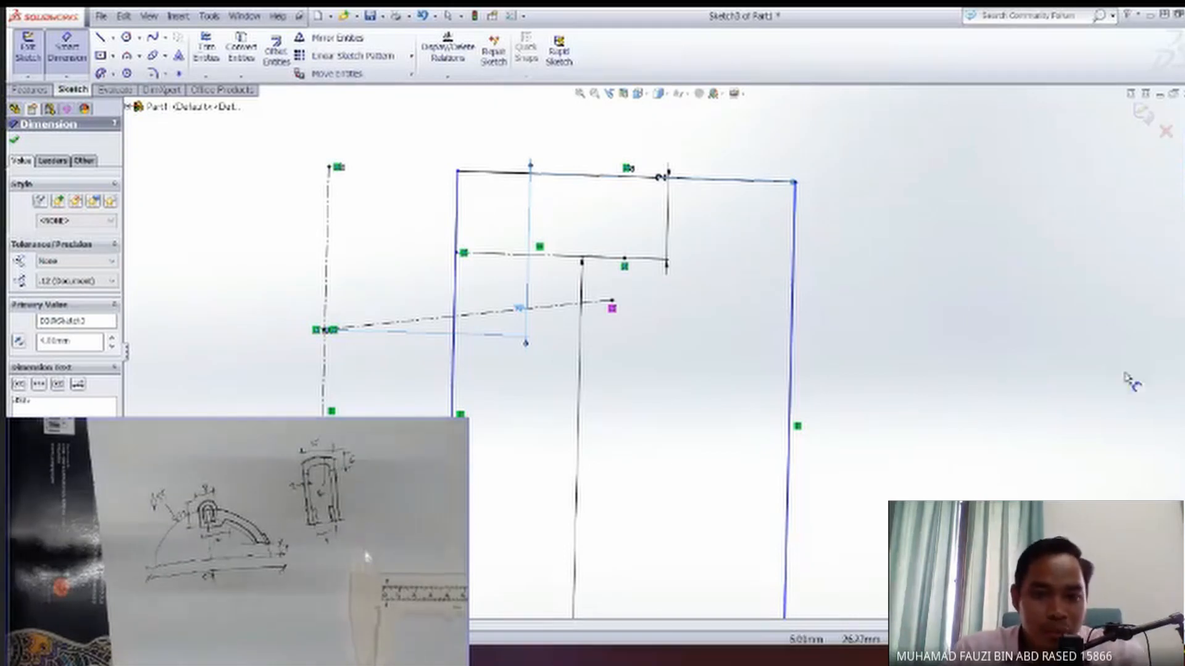
key(Escape)
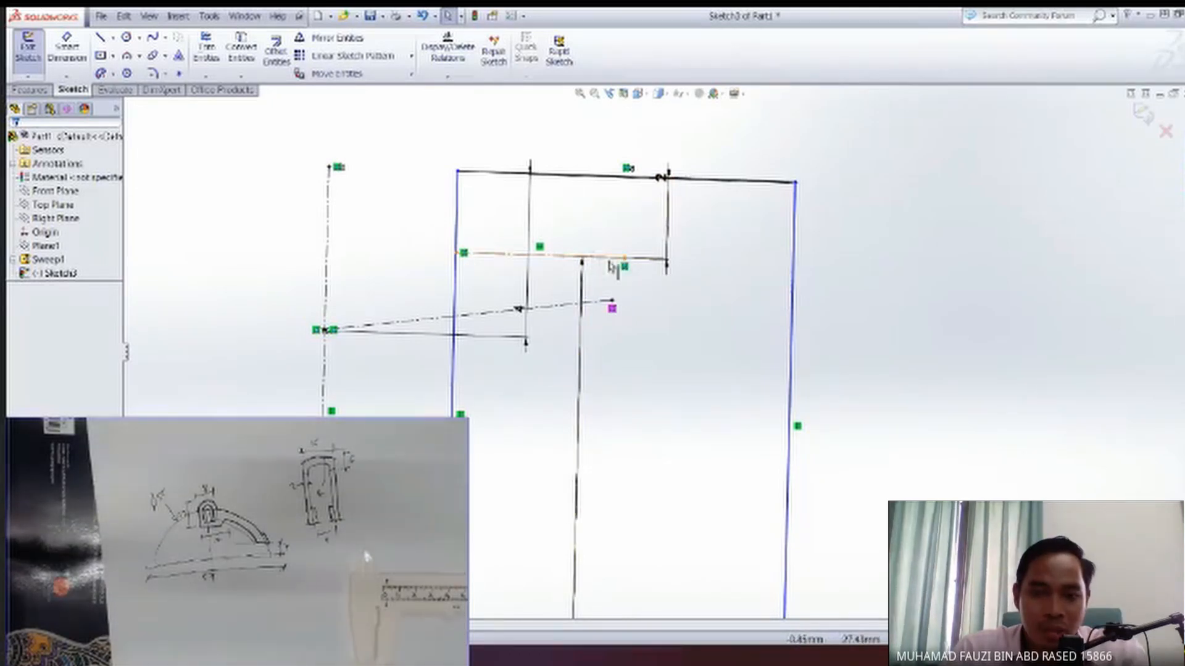
key(ctrl+z)
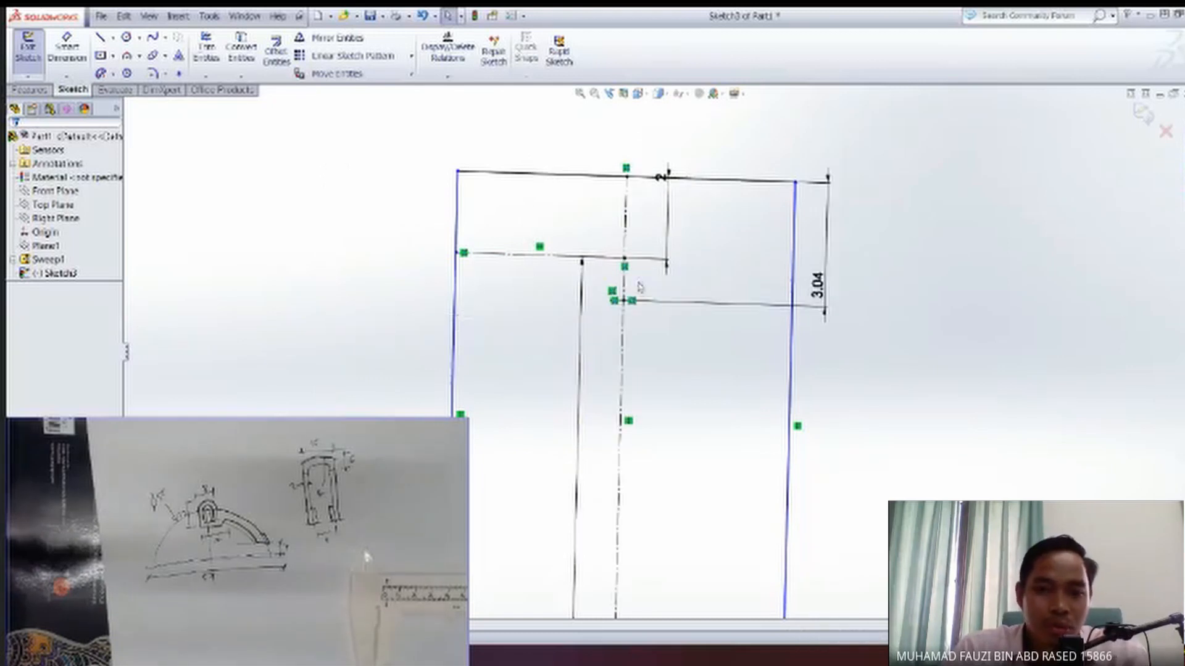
Delete the rectangle's 2 mm and 10 mm height dimensions.
scroll(662, 417, down, 1)
scroll(739, 498, up, 4)
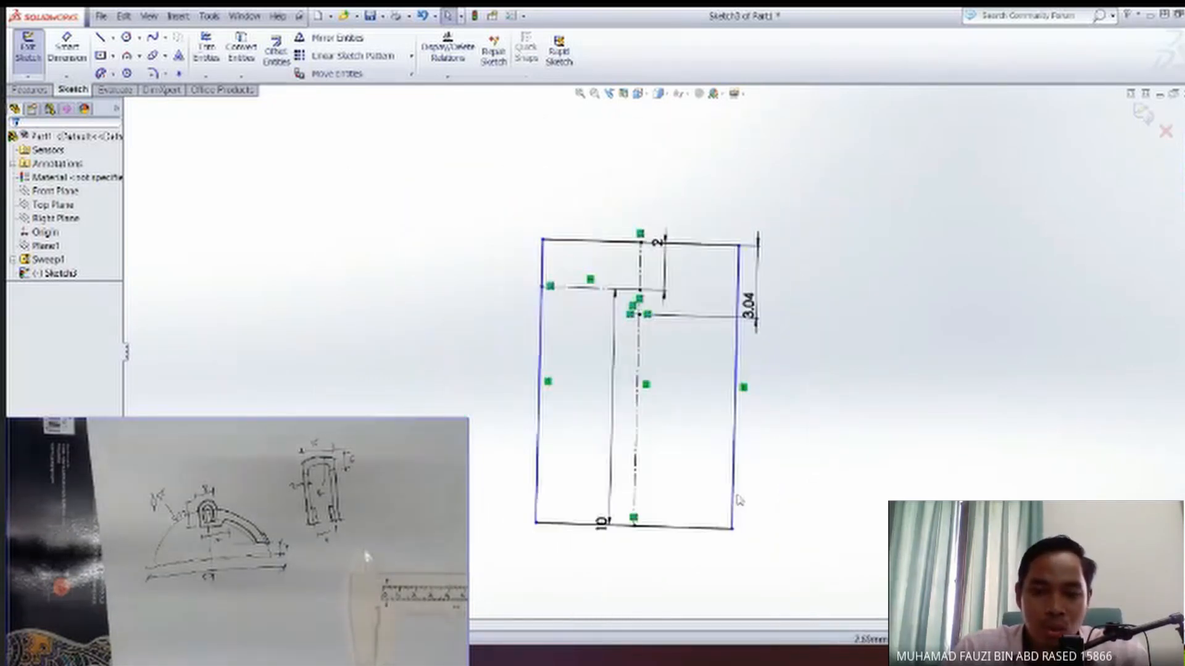
scroll(681, 321, down, 2)
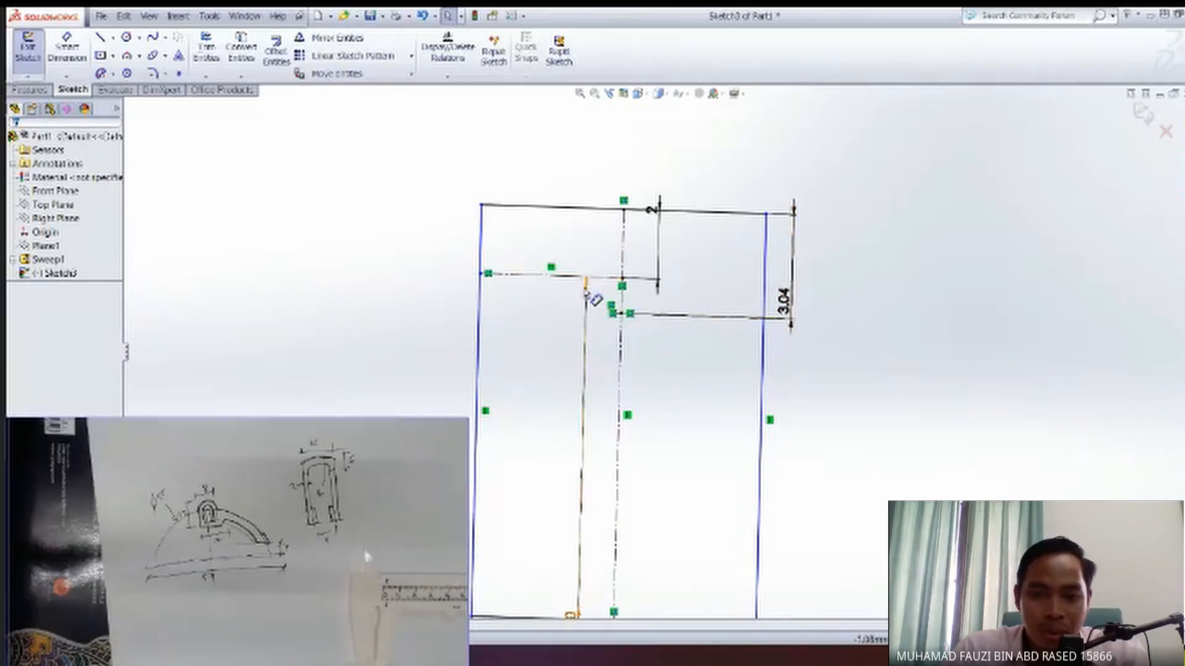
click(657, 287)
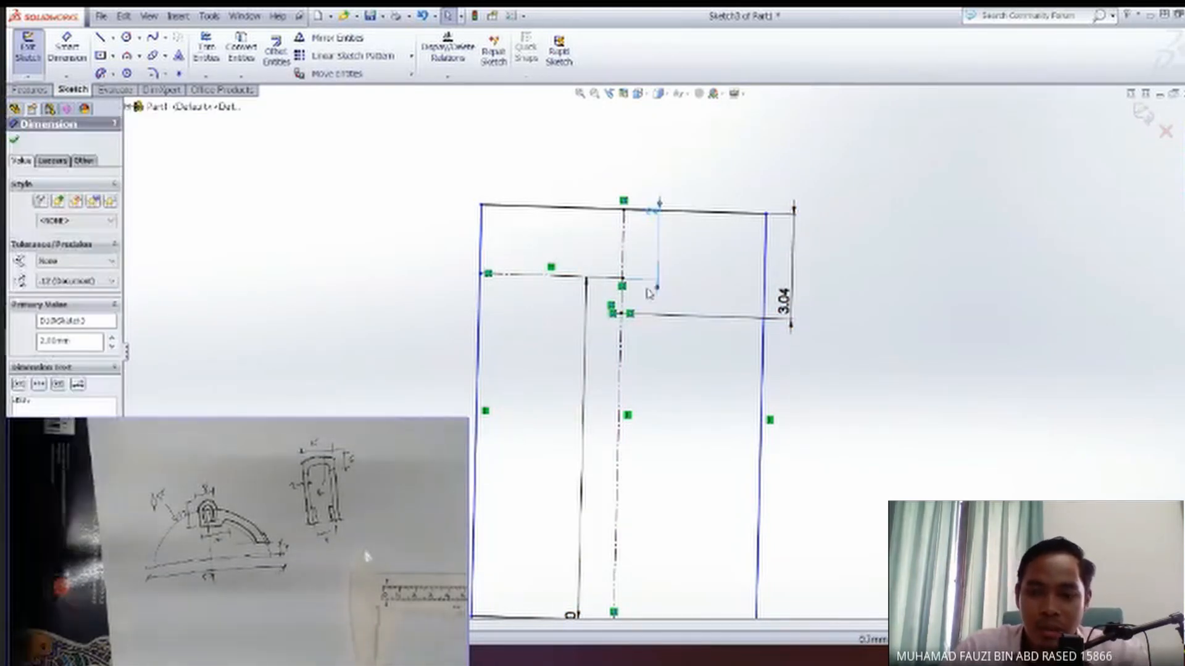
key(Delete)
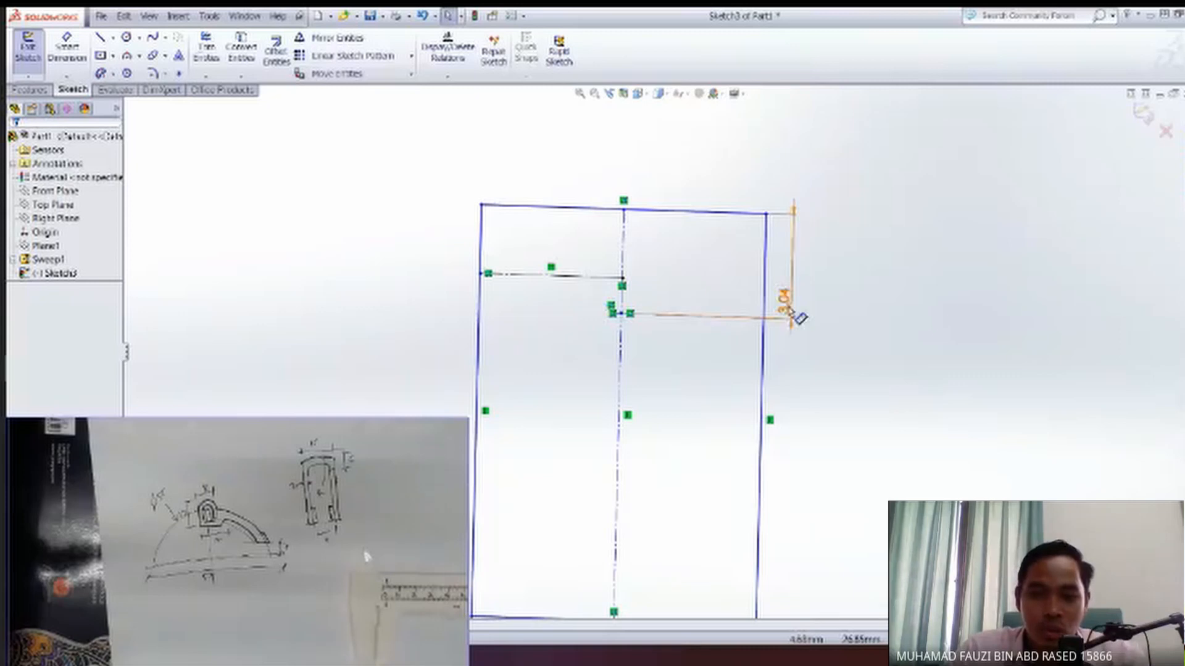
Set the vertical distance from the centerline point to the rectangle's upper corner to 4 mm.
click(788, 312)
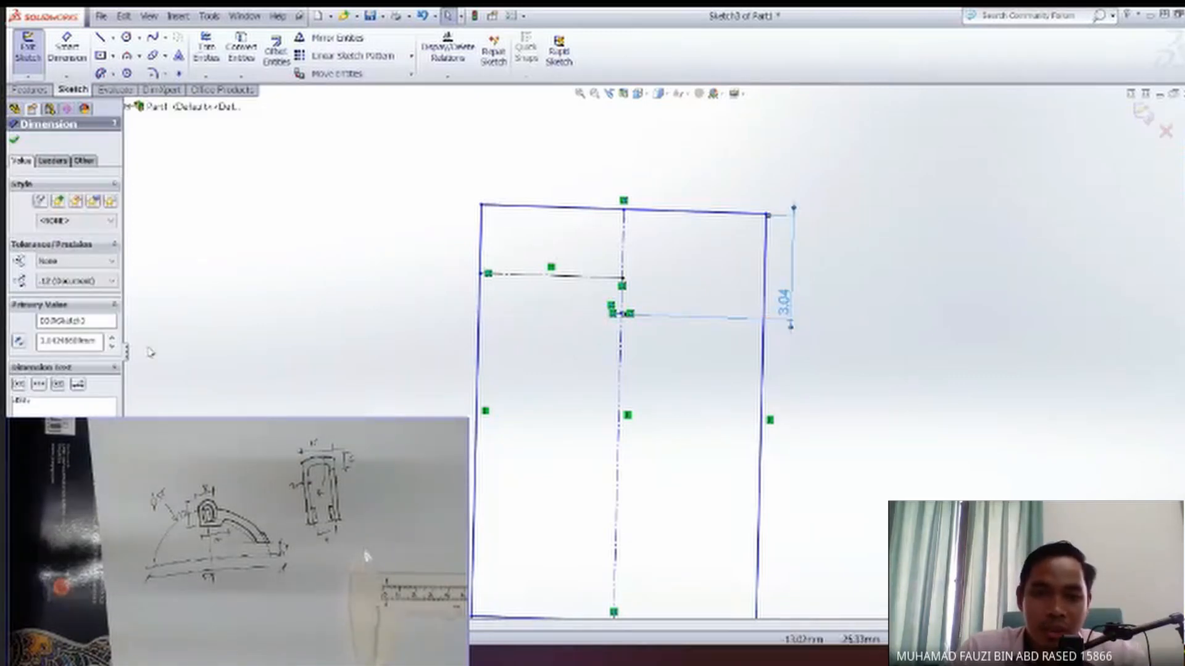
double_click(69, 341)
text(5)
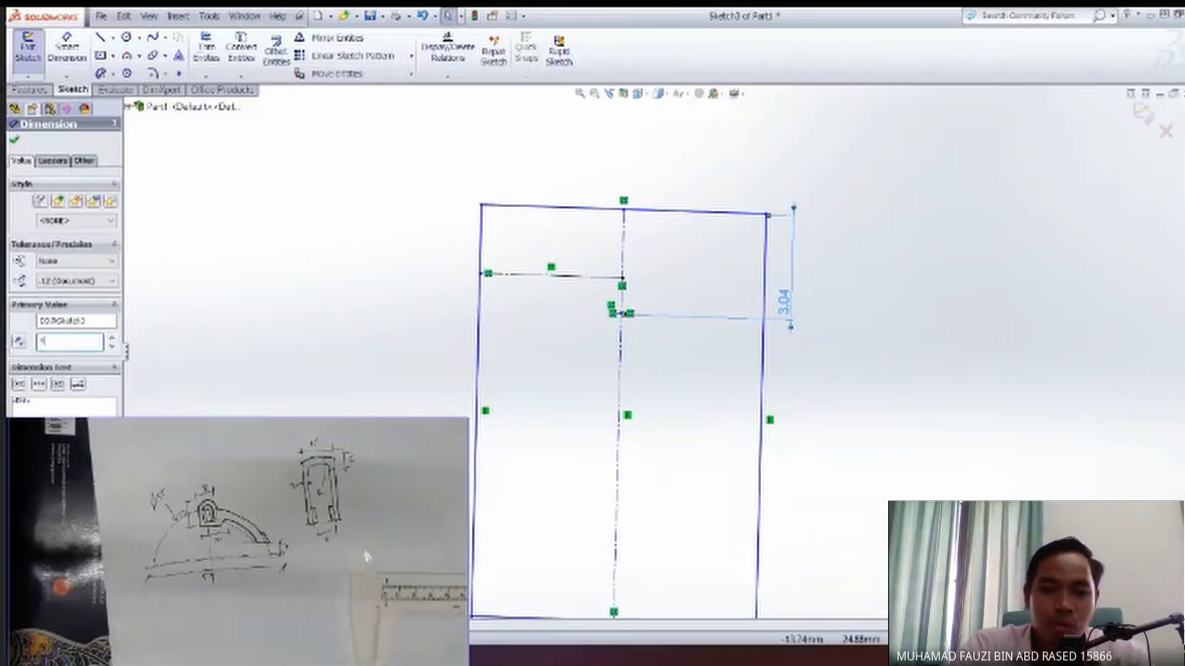
key(Return)
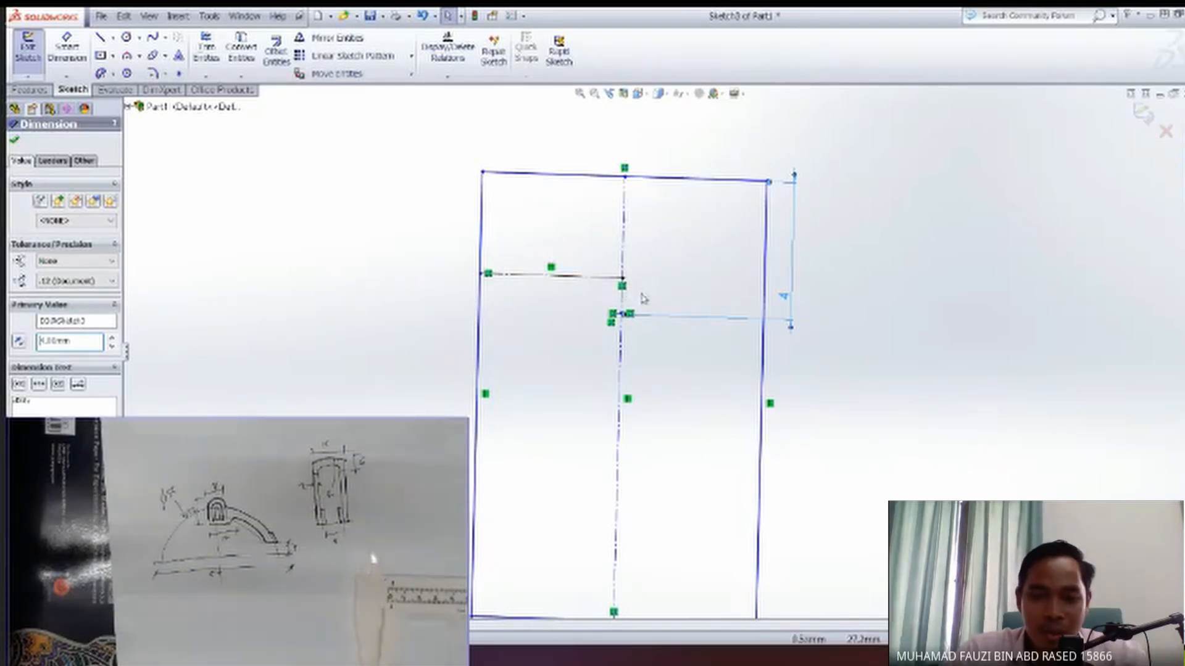
key(Escape)
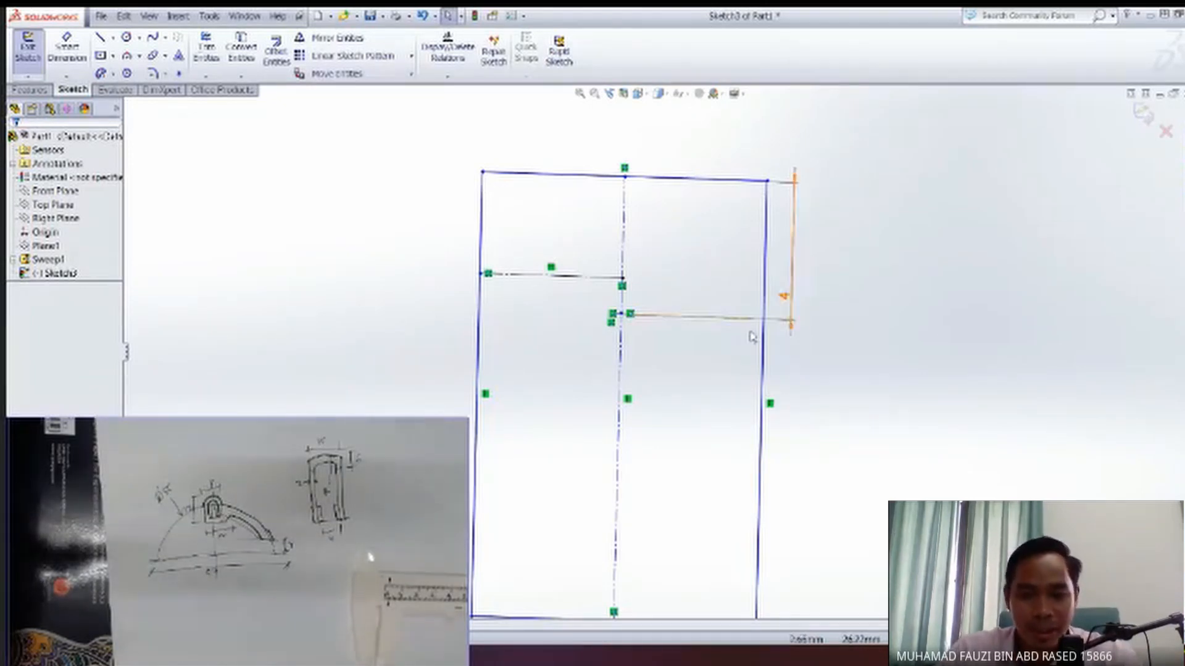
Sketch a circle of 4 mm radius centred on the centerline point, reaching the midpoint of the rectangle's top edge.
mouse_move(670, 418)
middle_down()
mouse_move(735, 402)
mouse_move(679, 410)
middle_up()
key(space)
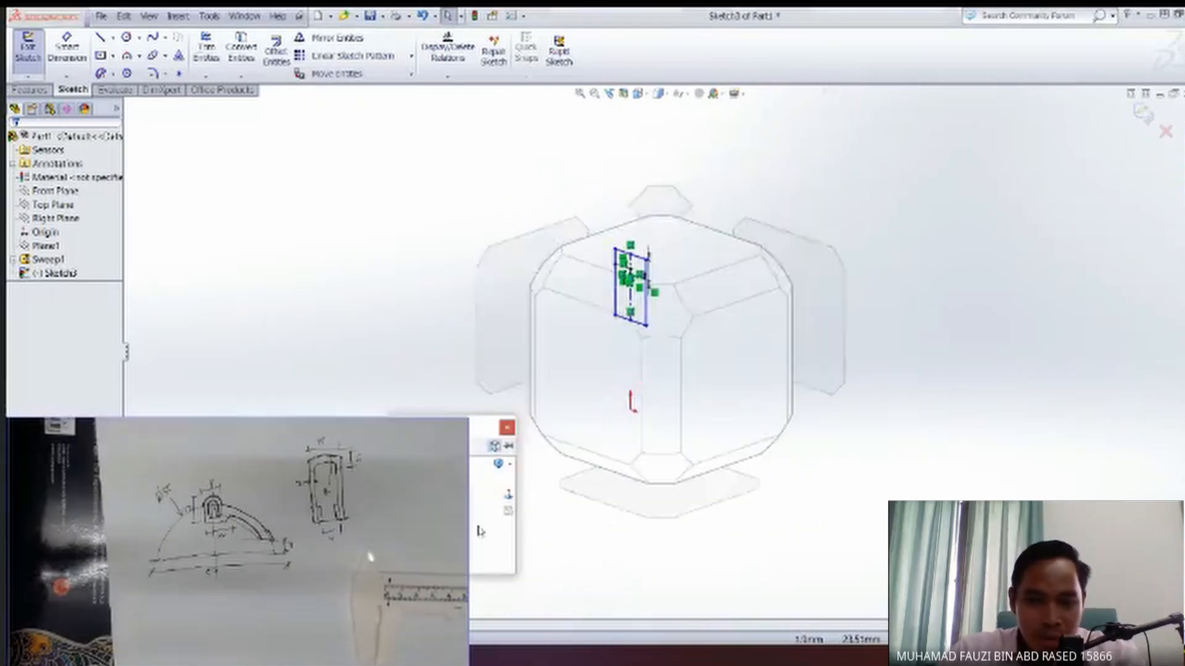
click(511, 495)
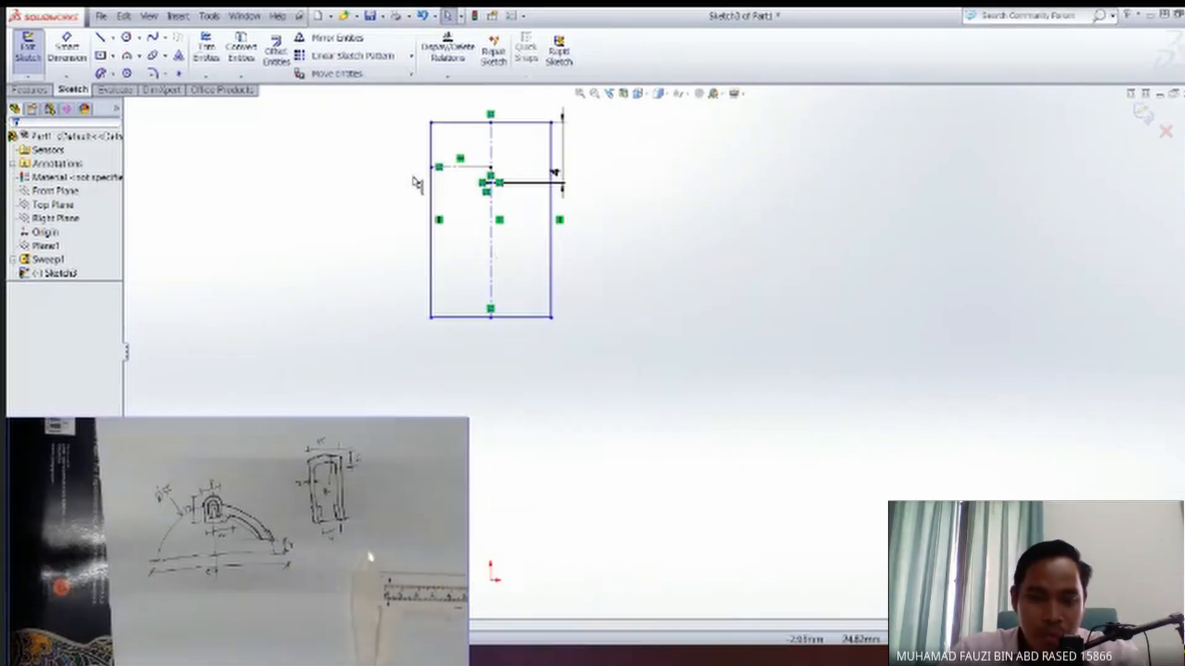
scroll(433, 217, up, 4)
scroll(441, 218, down, 4)
scroll(589, 275, down, 2)
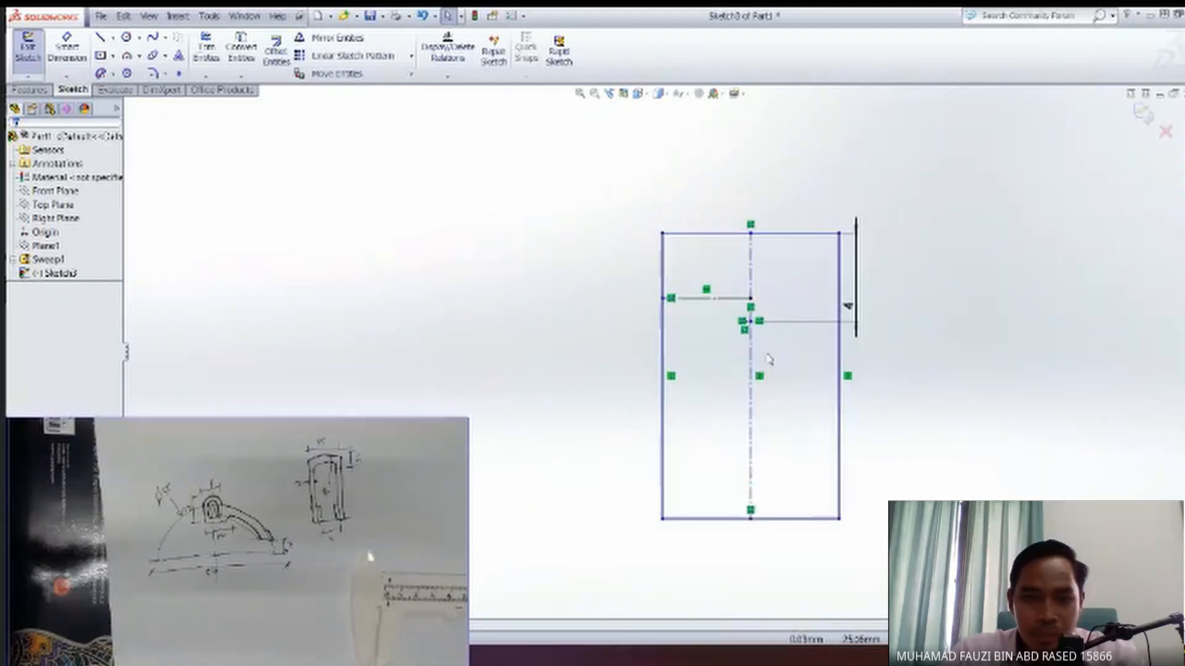
click(125, 37)
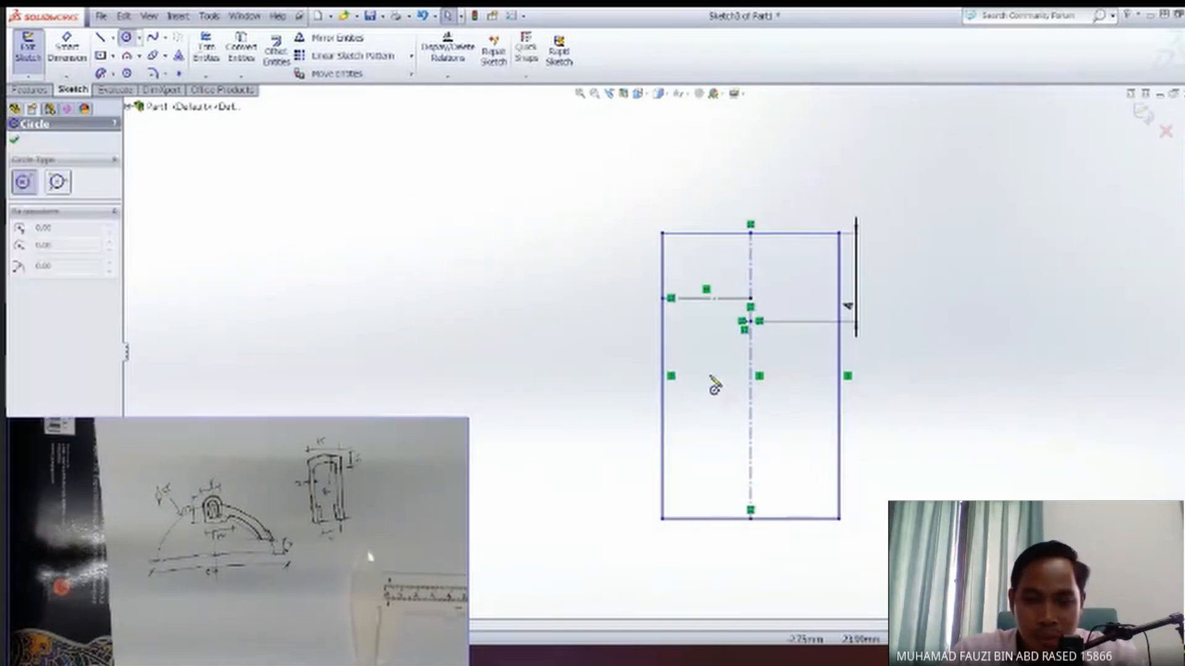
click(750, 320)
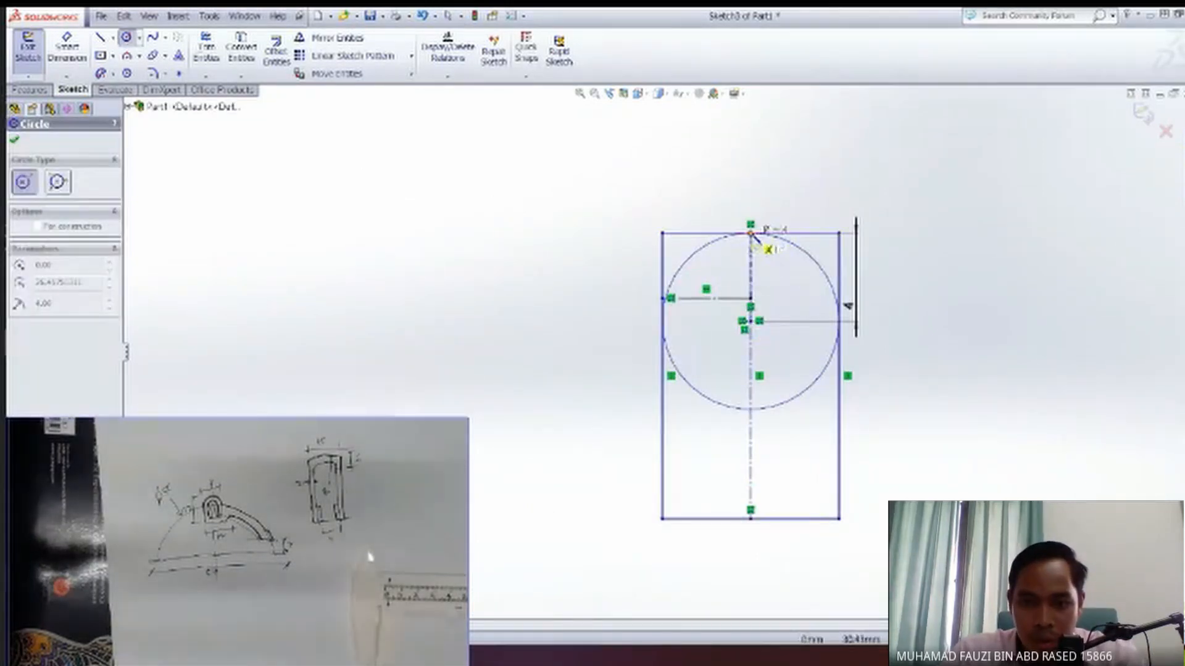
click(751, 233)
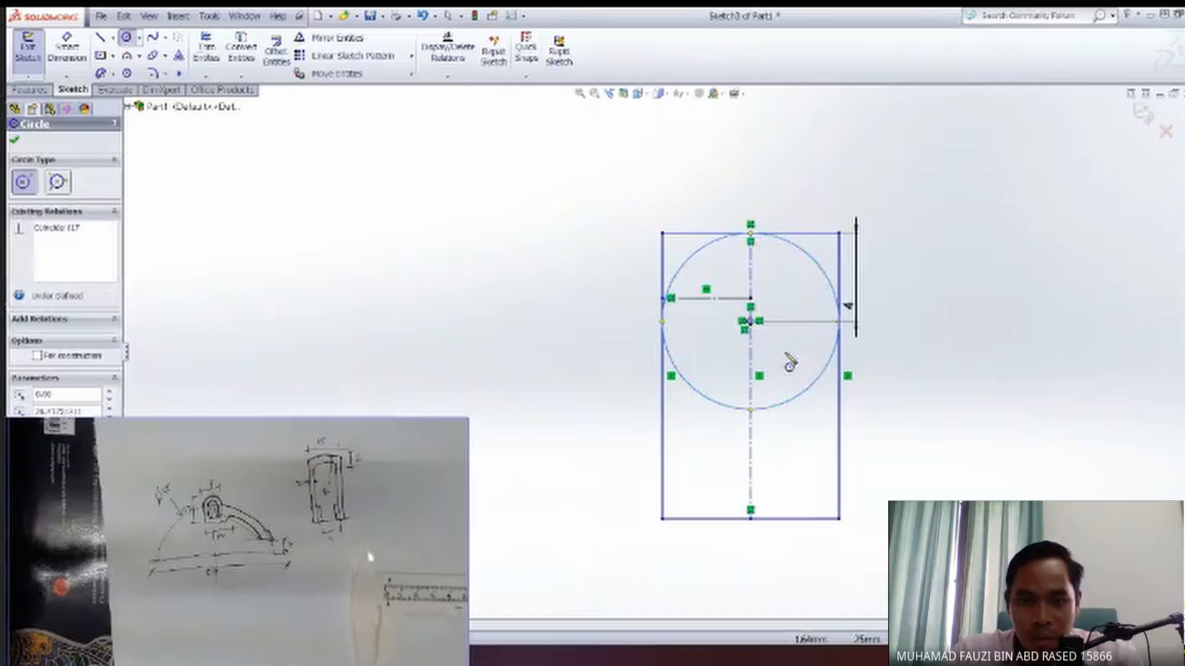
click(15, 142)
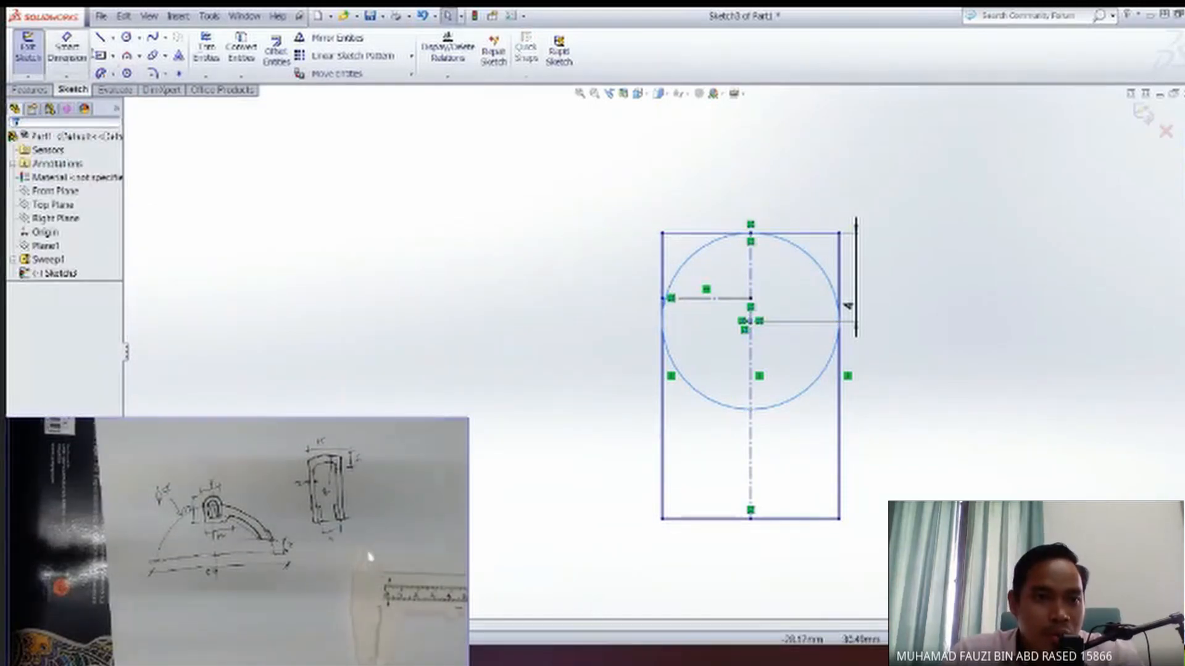
Trim to closest the circle's lower half and the rectangle's upper corners, accepting the dimension deletion, to leave a closed round-topped profile.
click(206, 48)
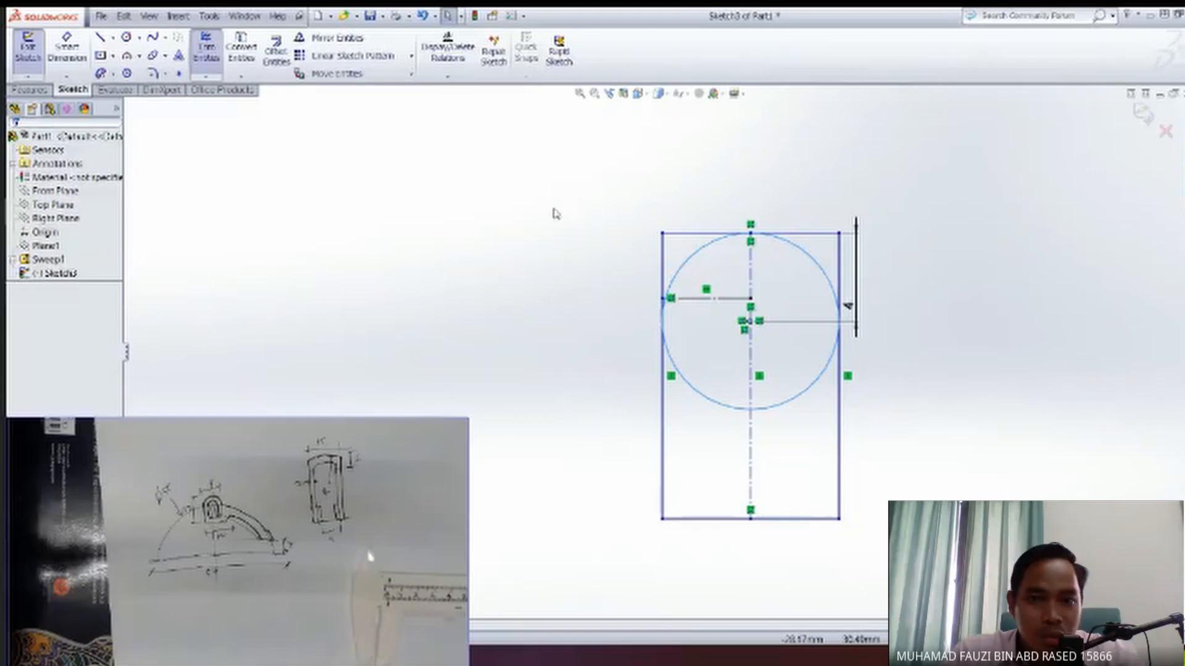
click(25, 424)
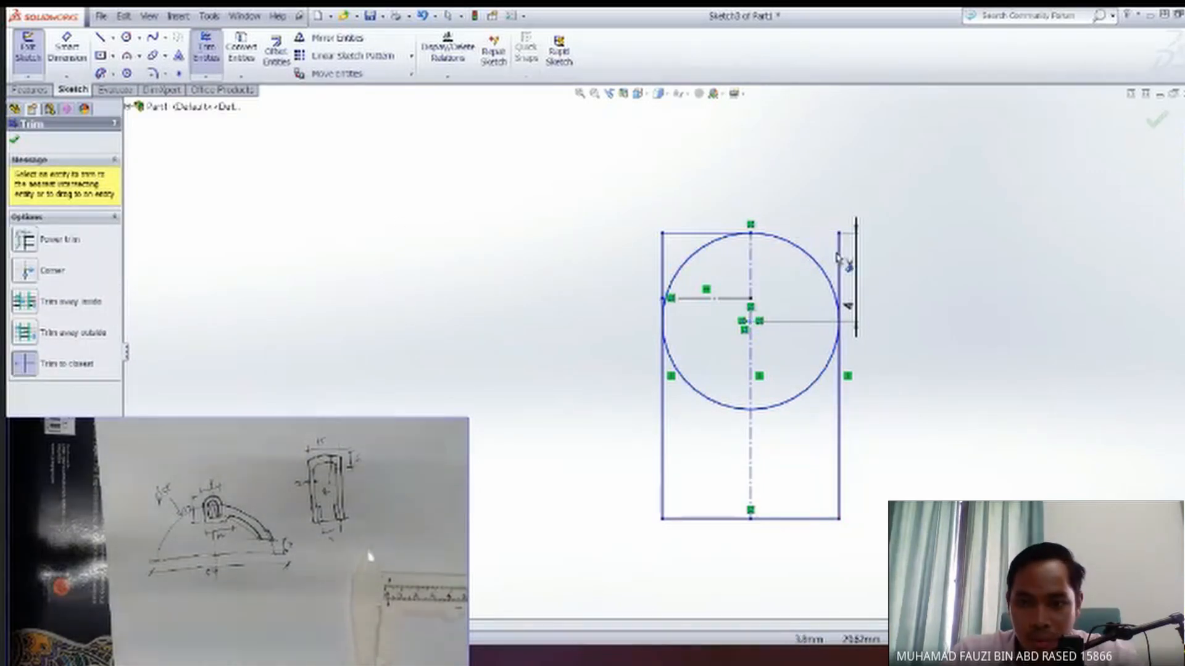
click(839, 275)
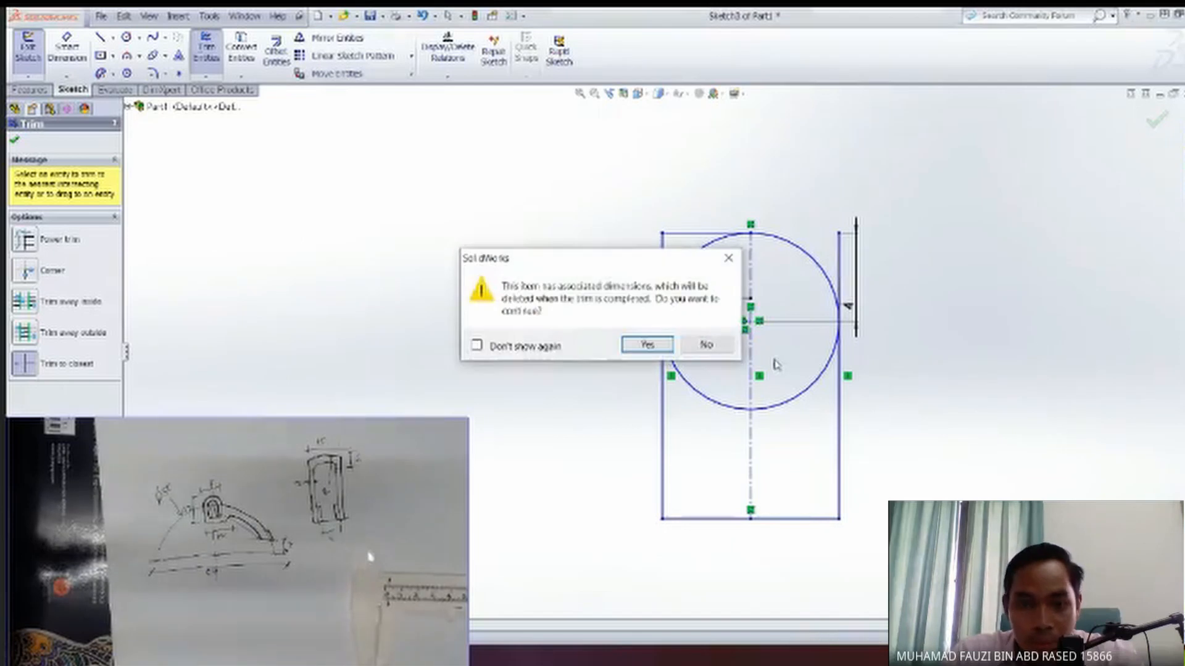
click(645, 345)
click(814, 385)
click(719, 402)
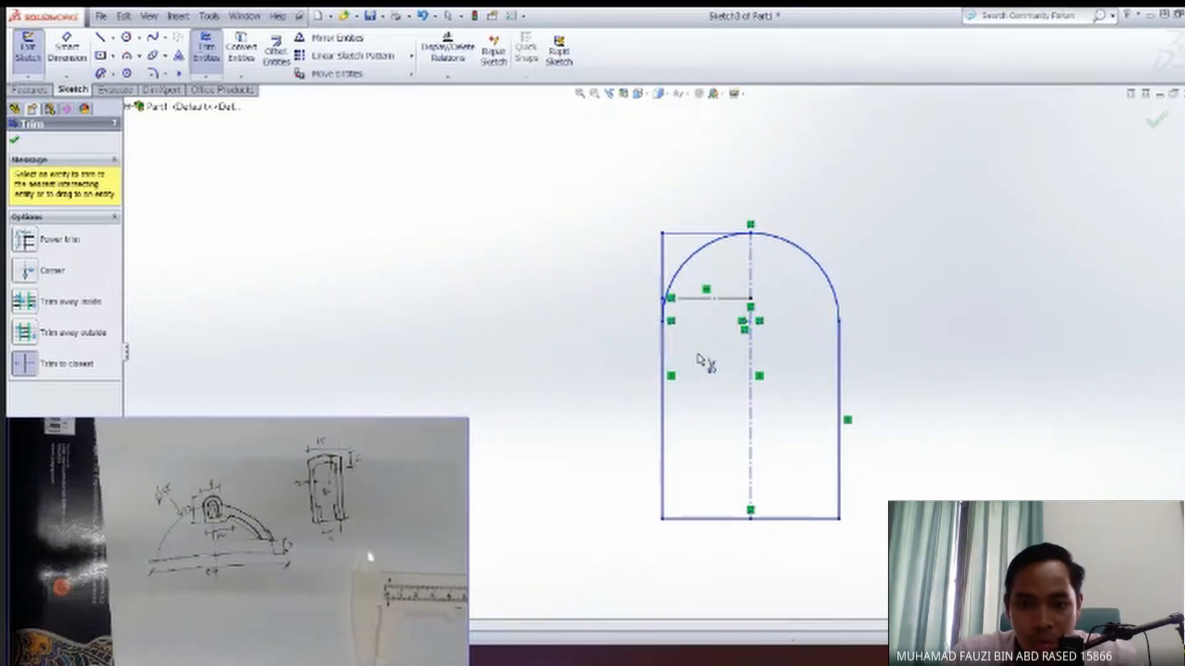
click(663, 272)
click(695, 236)
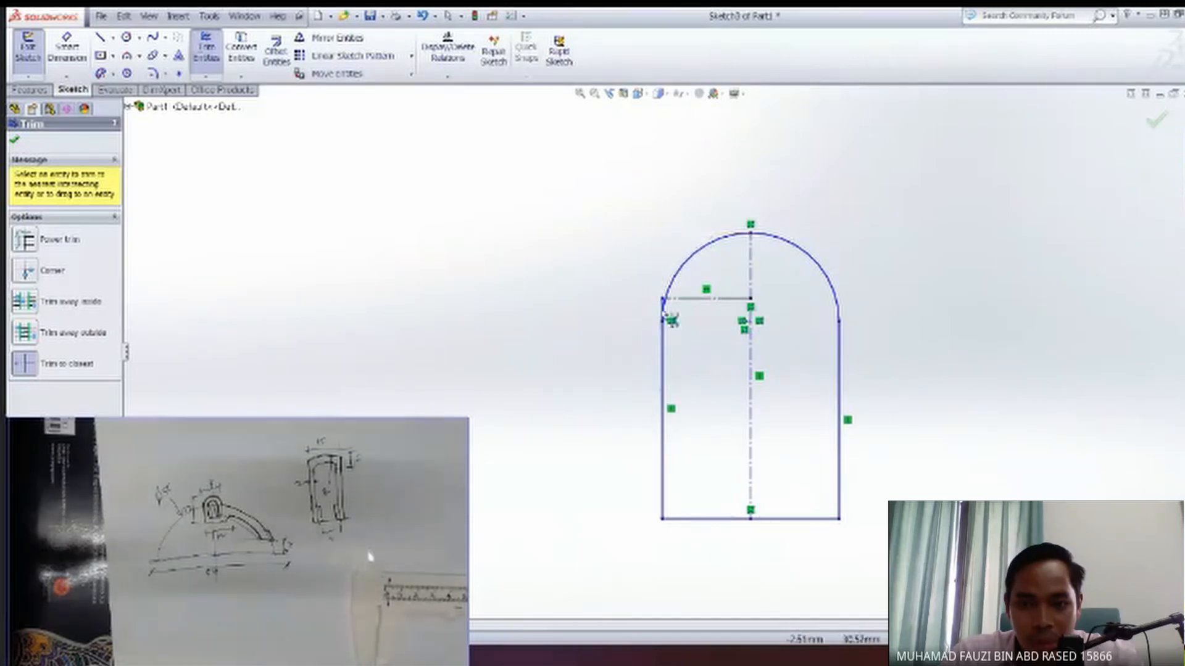
scroll(669, 316, down, 4)
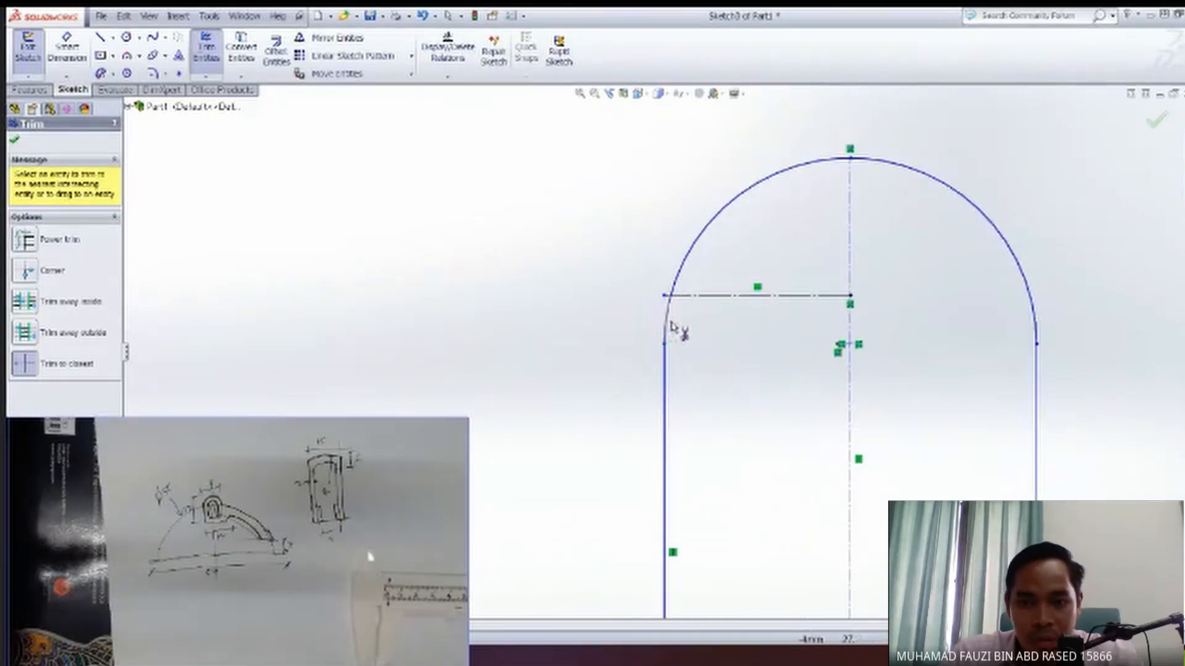
scroll(783, 401, up, 4)
key(Escape)
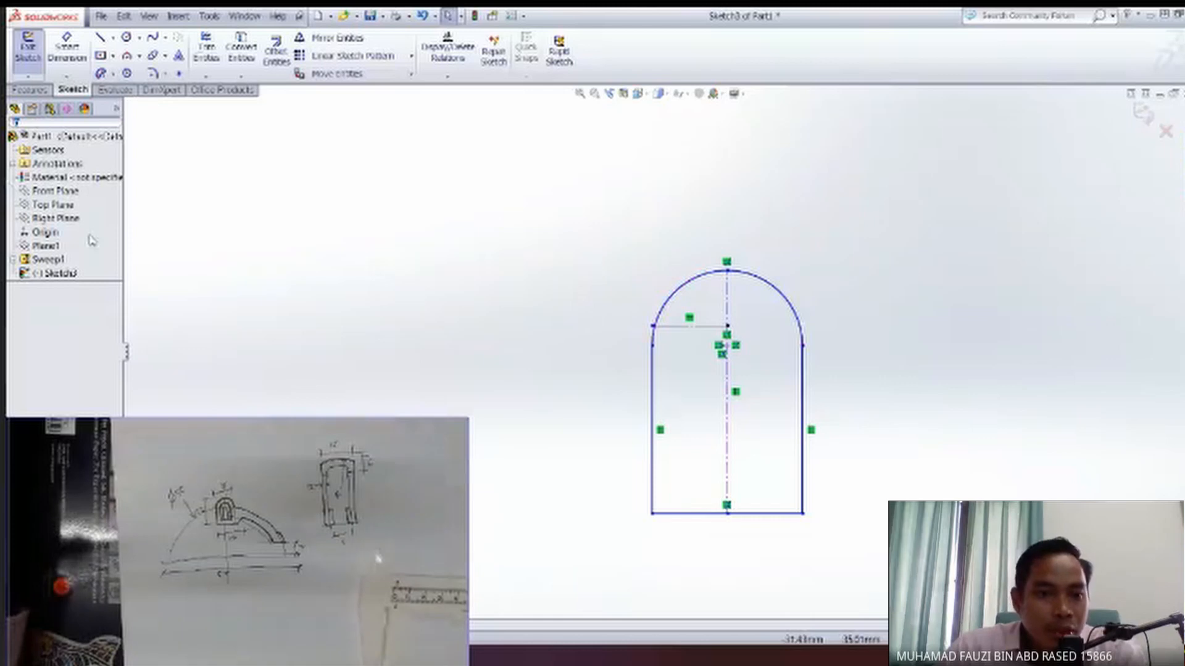
Show the swept arm body again and check how the round-topped profile sits against its end.
right_click(48, 259)
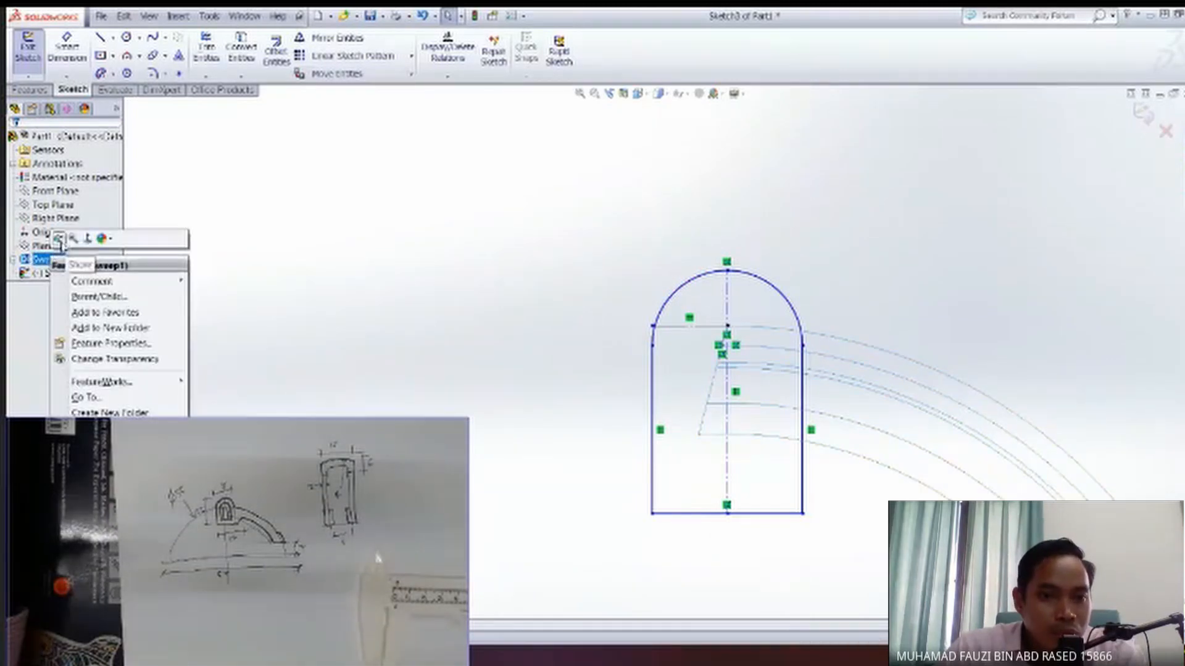
key(Escape)
mouse_move(719, 346)
middle_down()
mouse_move(568, 374)
mouse_move(761, 367)
mouse_move(775, 420)
mouse_move(770, 478)
mouse_move(747, 393)
middle_up()
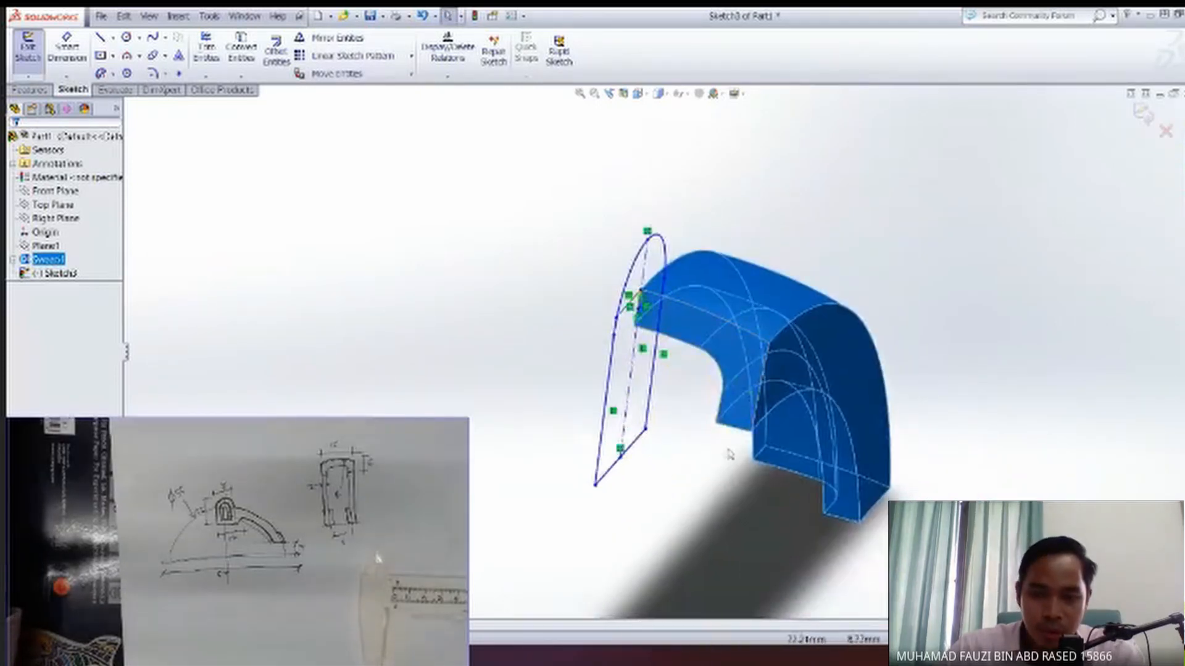
mouse_move(728, 454)
middle_down()
mouse_move(805, 437)
mouse_move(827, 444)
mouse_move(733, 426)
mouse_move(700, 440)
mouse_move(671, 416)
mouse_move(919, 414)
middle_up()
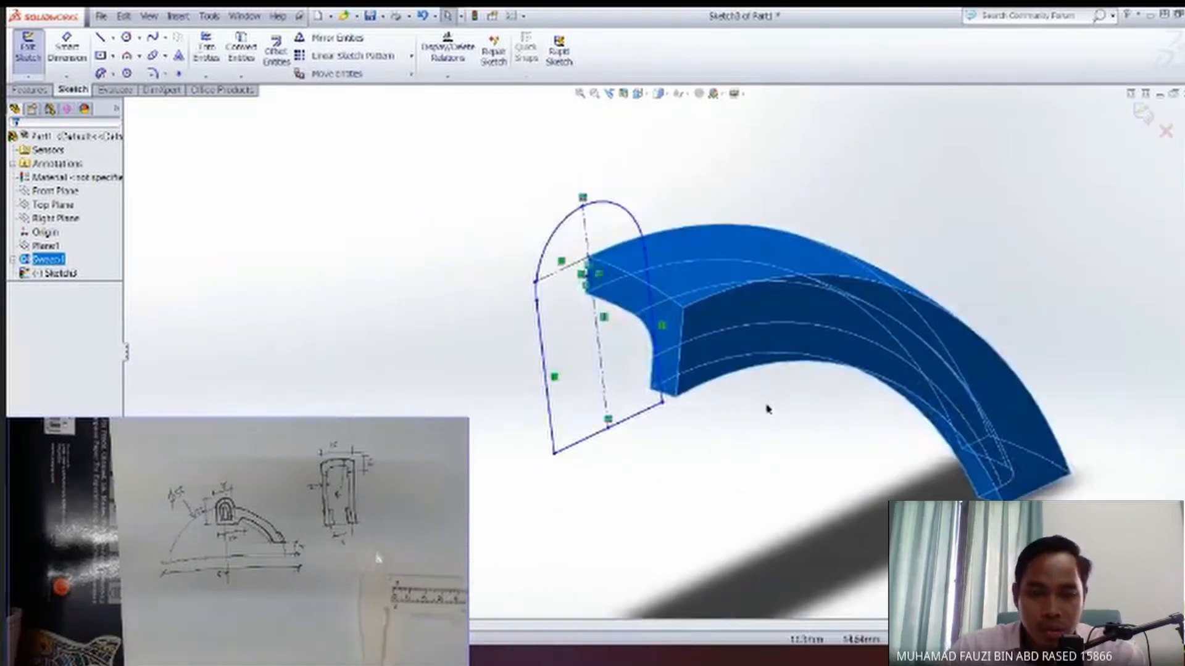
Examine how the round-topped profile sits relative to the Right Plane, the Front Plane and the swept arm's end.
middle_drag(767, 407, 743, 405)
mouse_move(559, 376)
middle_down()
mouse_move(546, 364)
mouse_move(650, 356)
middle_up()
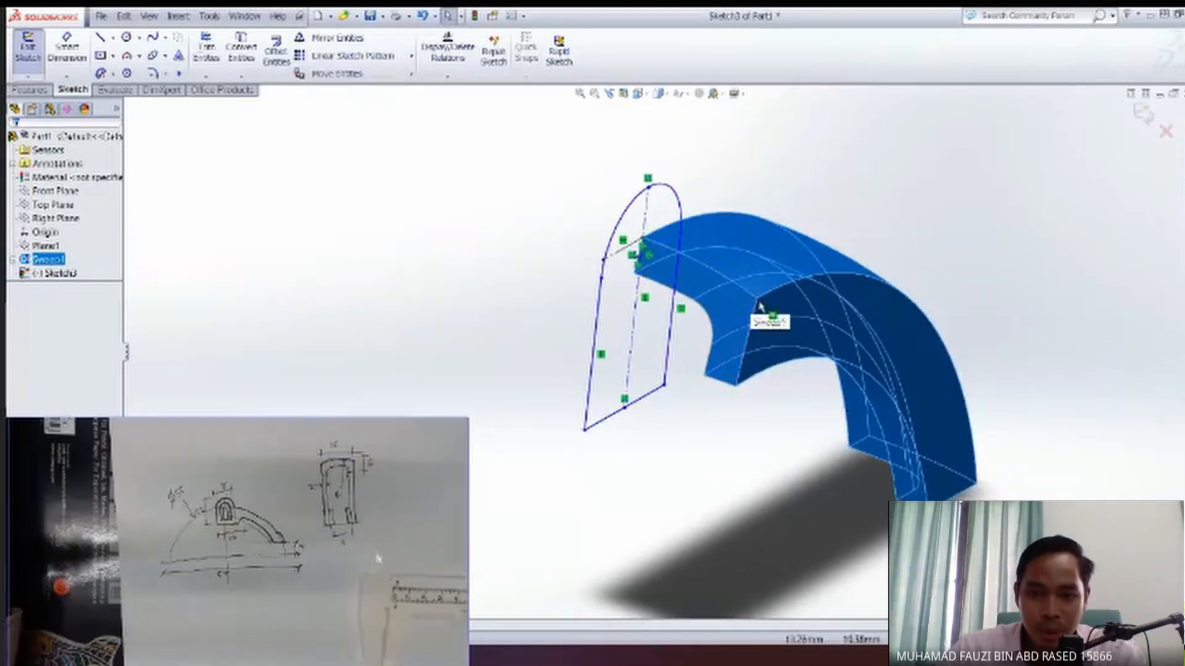
mouse_move(801, 314)
middle_down()
mouse_move(723, 285)
mouse_move(696, 282)
mouse_move(697, 297)
mouse_move(585, 232)
mouse_move(670, 270)
middle_up()
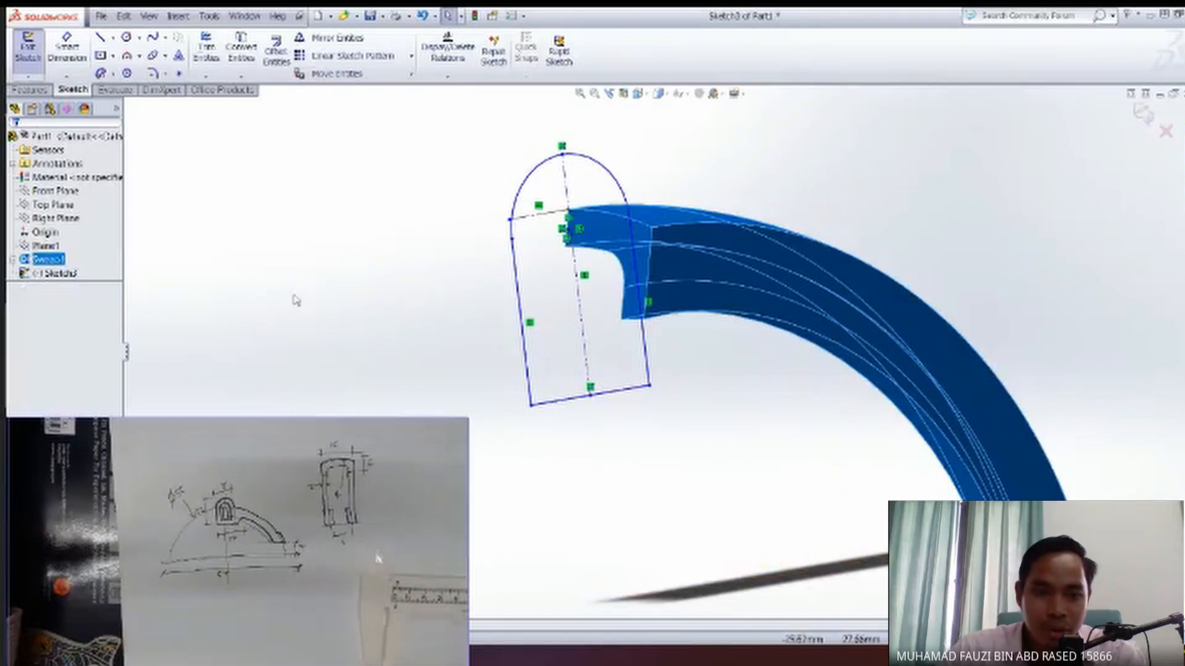
click(43, 222)
mouse_move(633, 343)
middle_down()
mouse_move(565, 416)
mouse_move(654, 321)
middle_up()
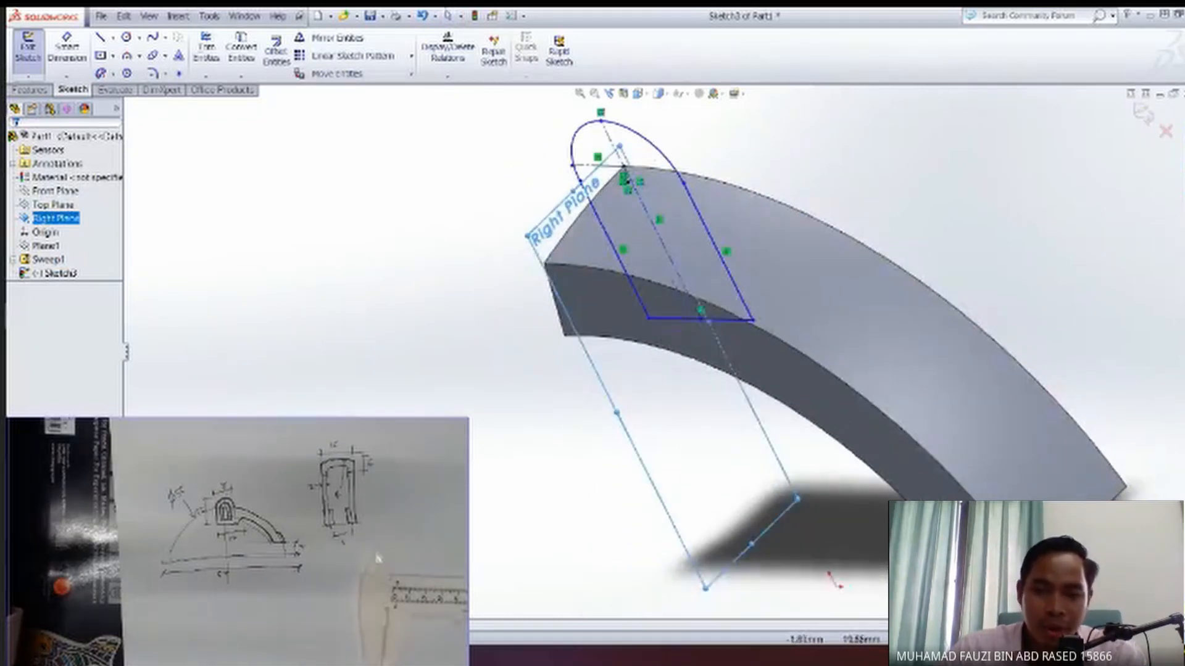
middle_drag(687, 282, 622, 278)
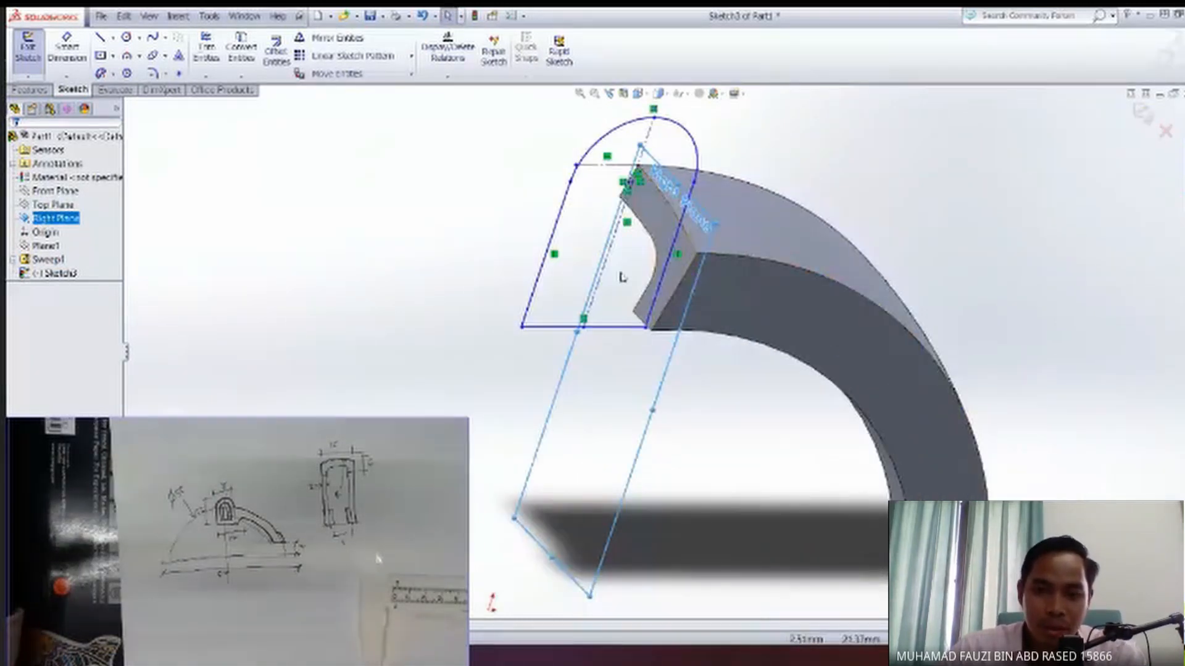
middle_drag(592, 373, 744, 377)
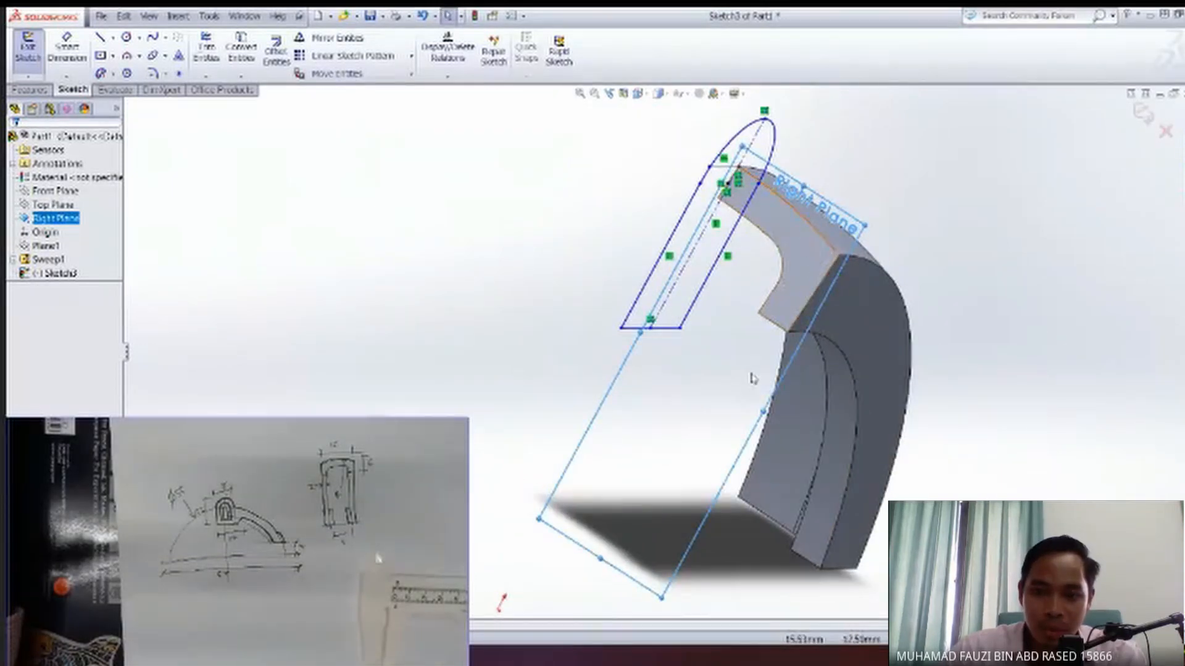
middle_drag(792, 300, 611, 290)
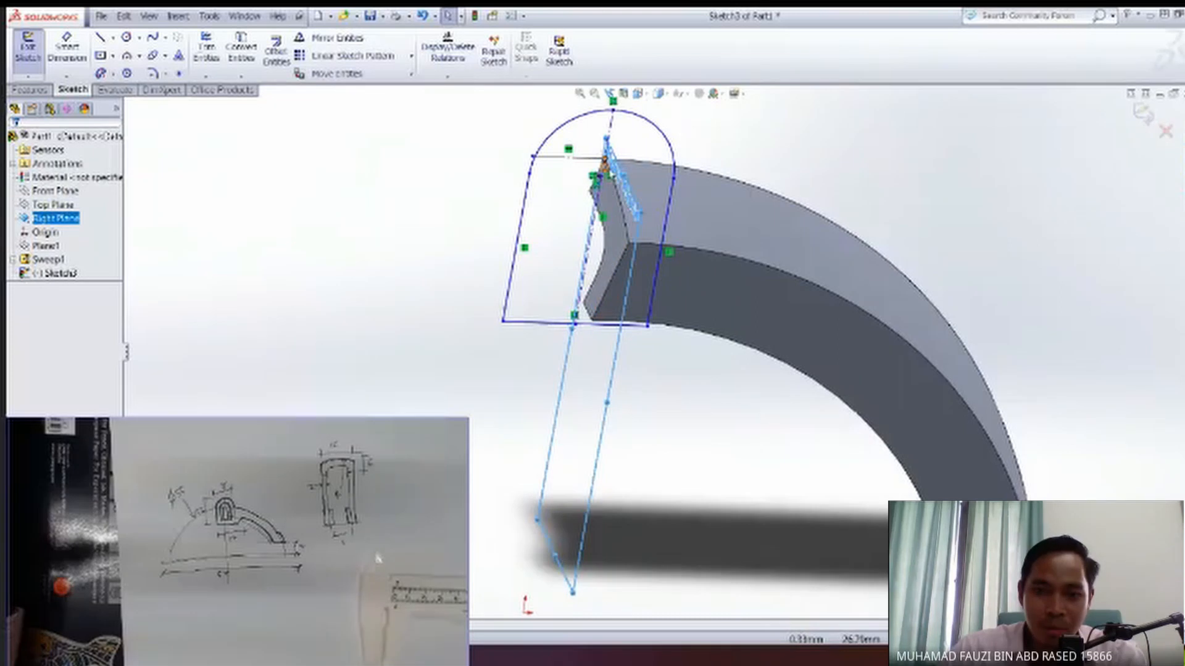
ctrl+middle_drag(565, 190, 561, 239)
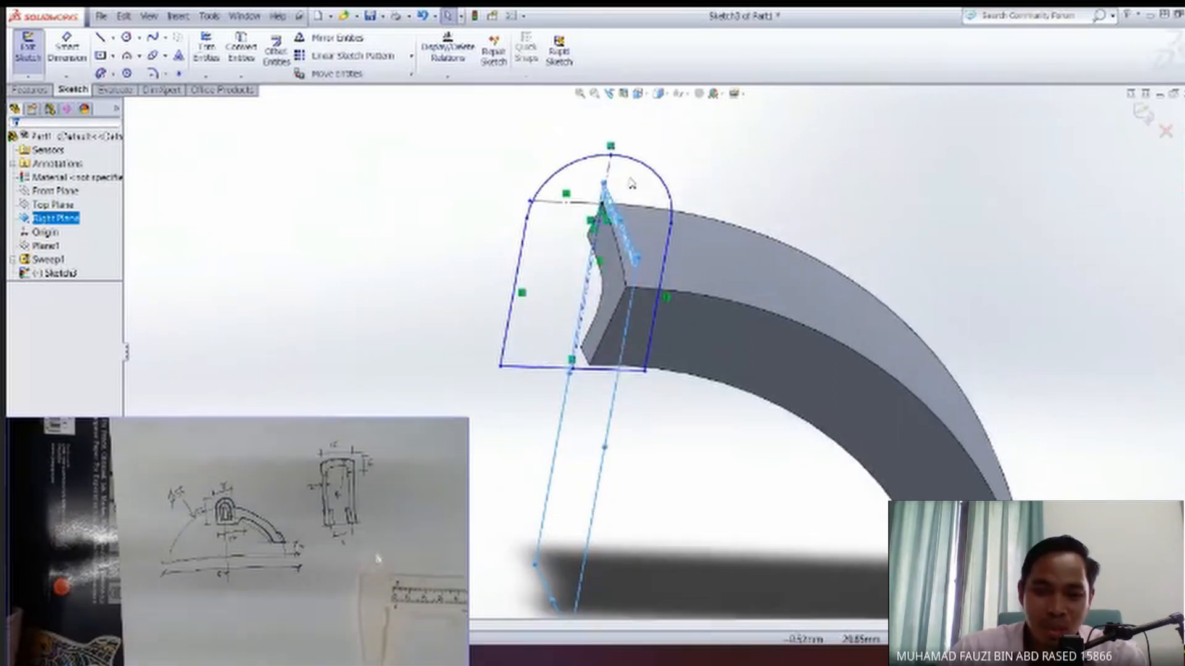
click(796, 203)
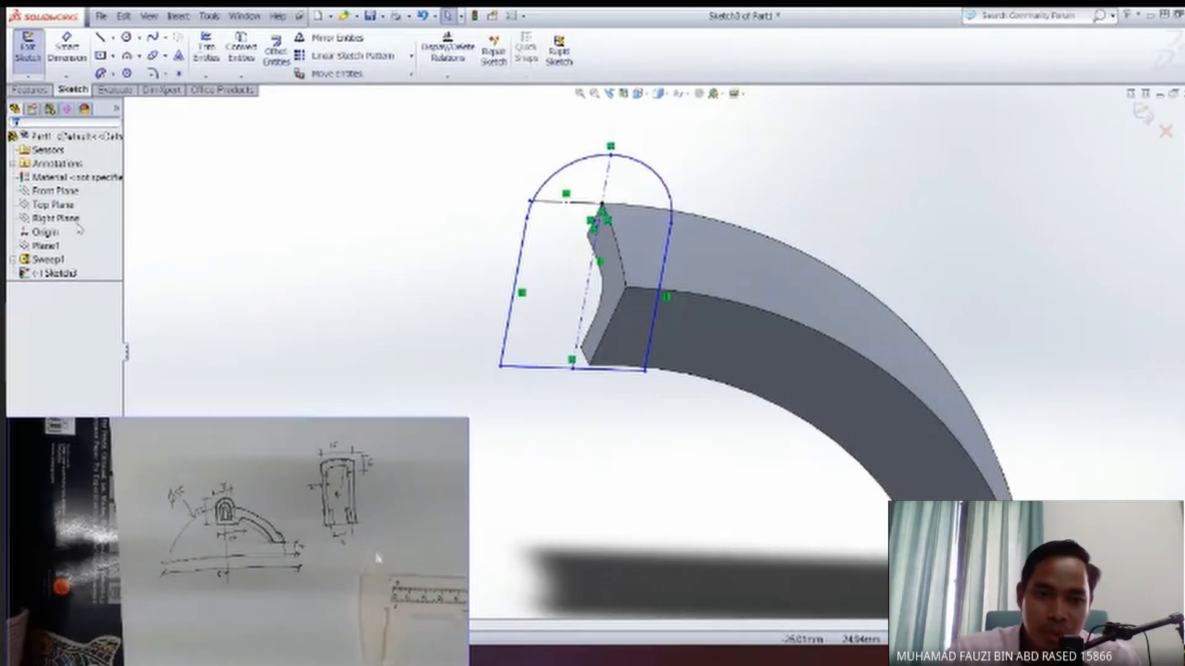
click(57, 192)
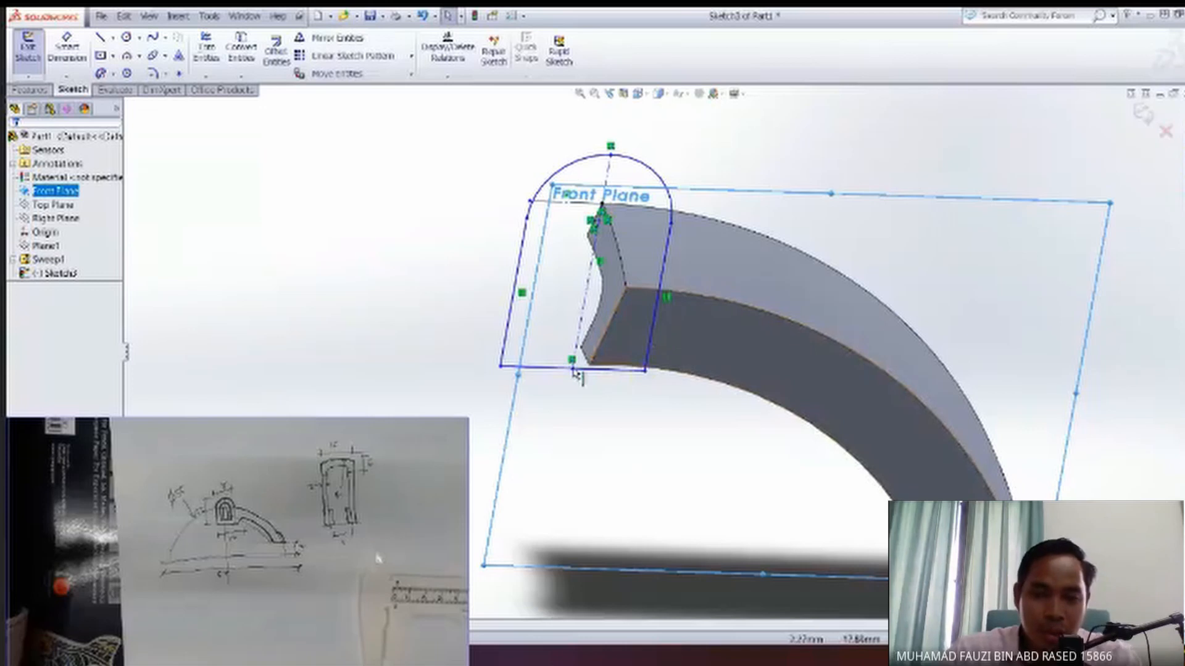
click(376, 336)
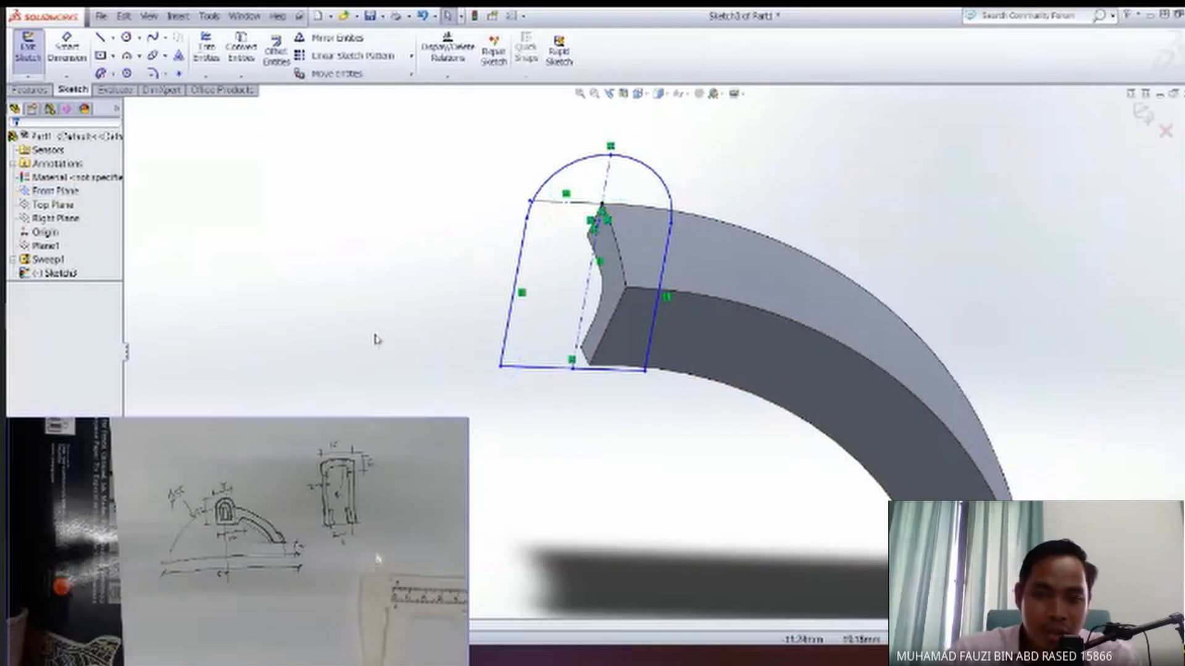
click(684, 349)
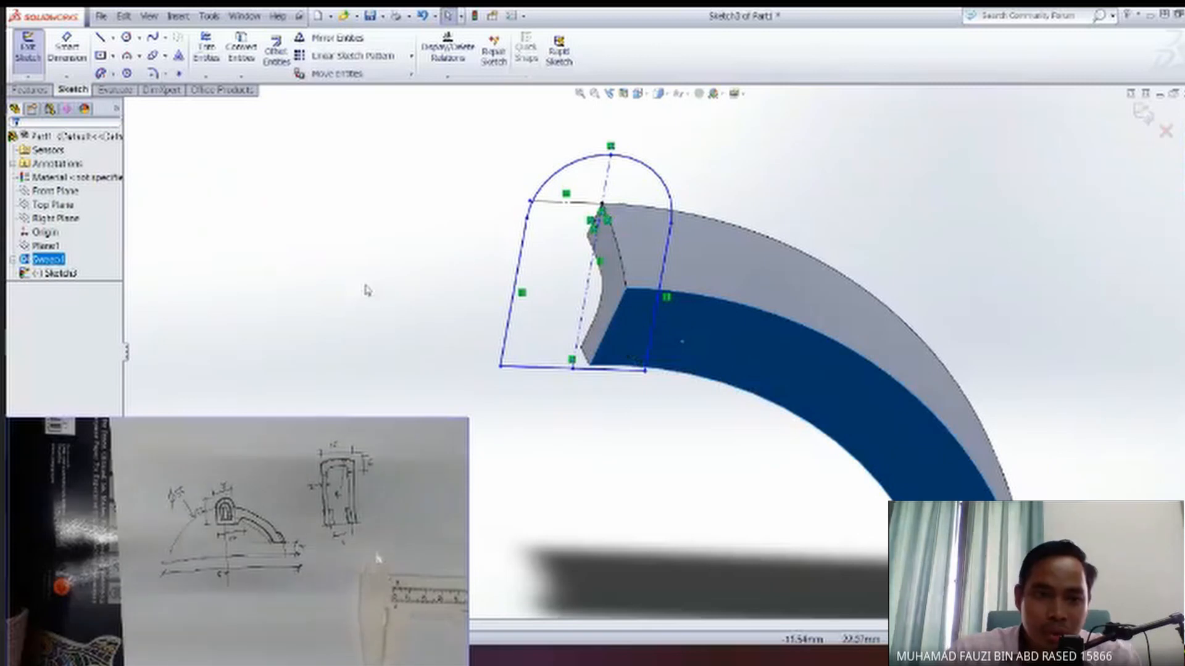
Exit the round-topped profile sketch and start a new sketch on the swept arm's flat side face.
click(22, 46)
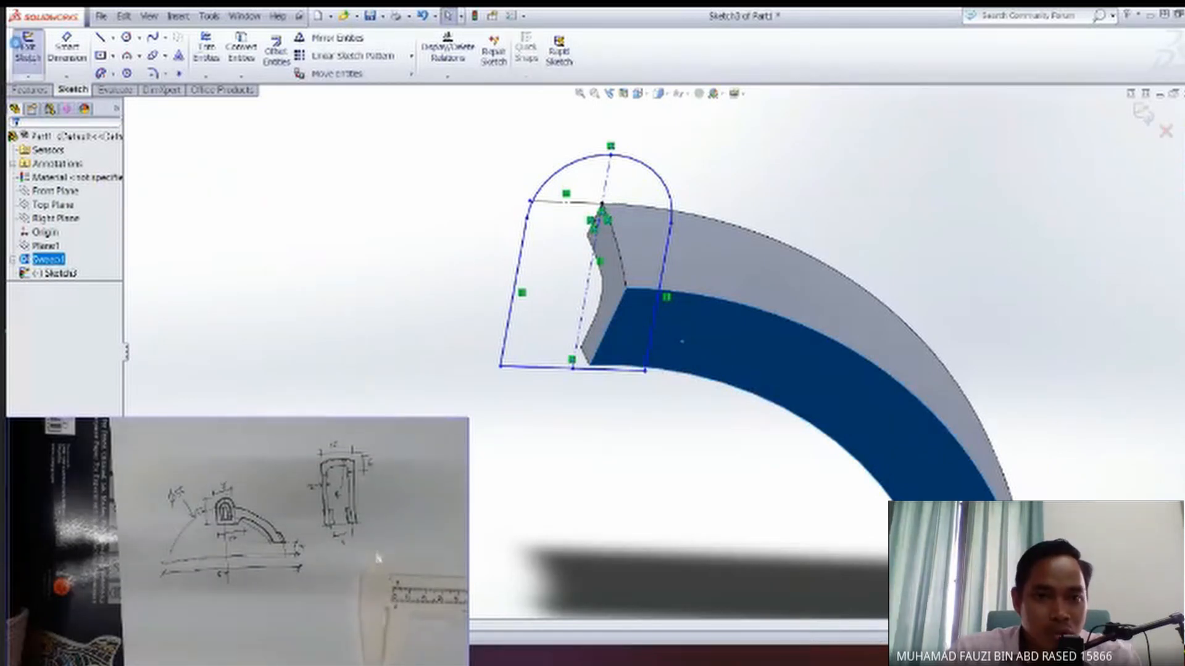
click(693, 347)
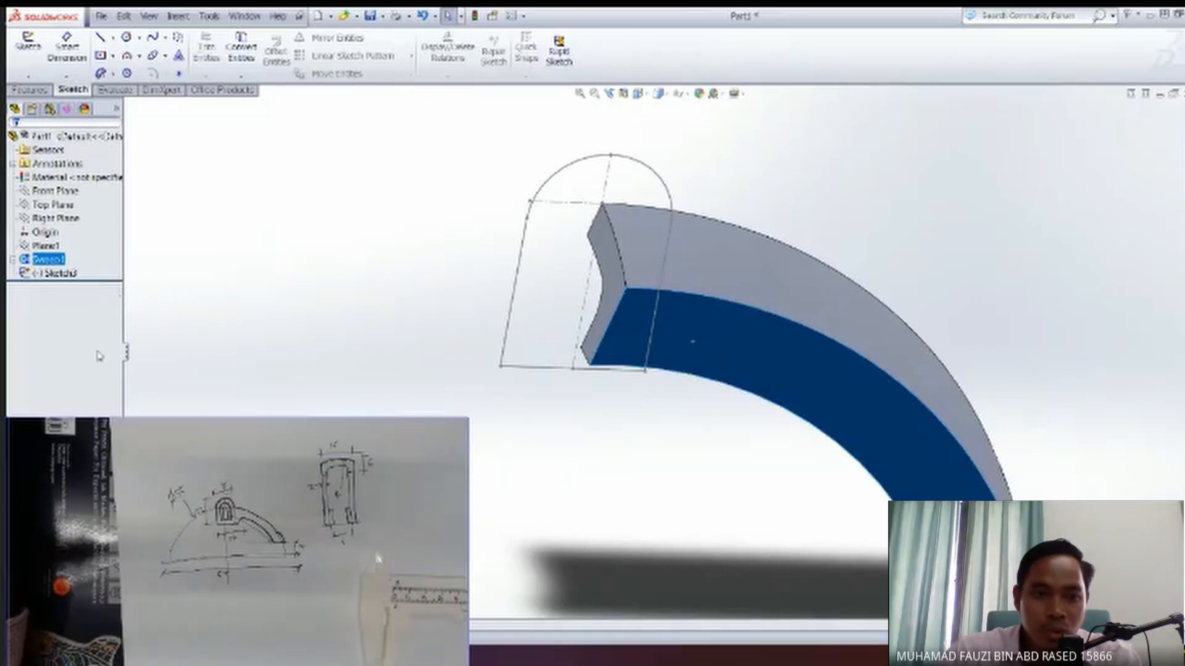
click(493, 323)
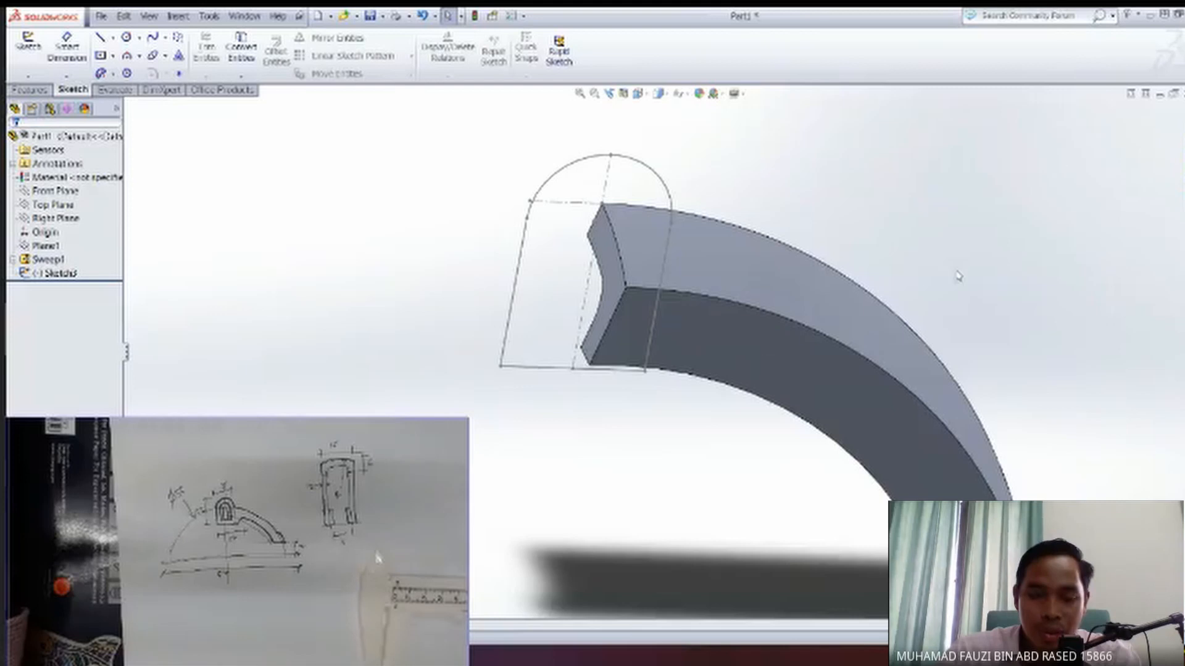
click(686, 349)
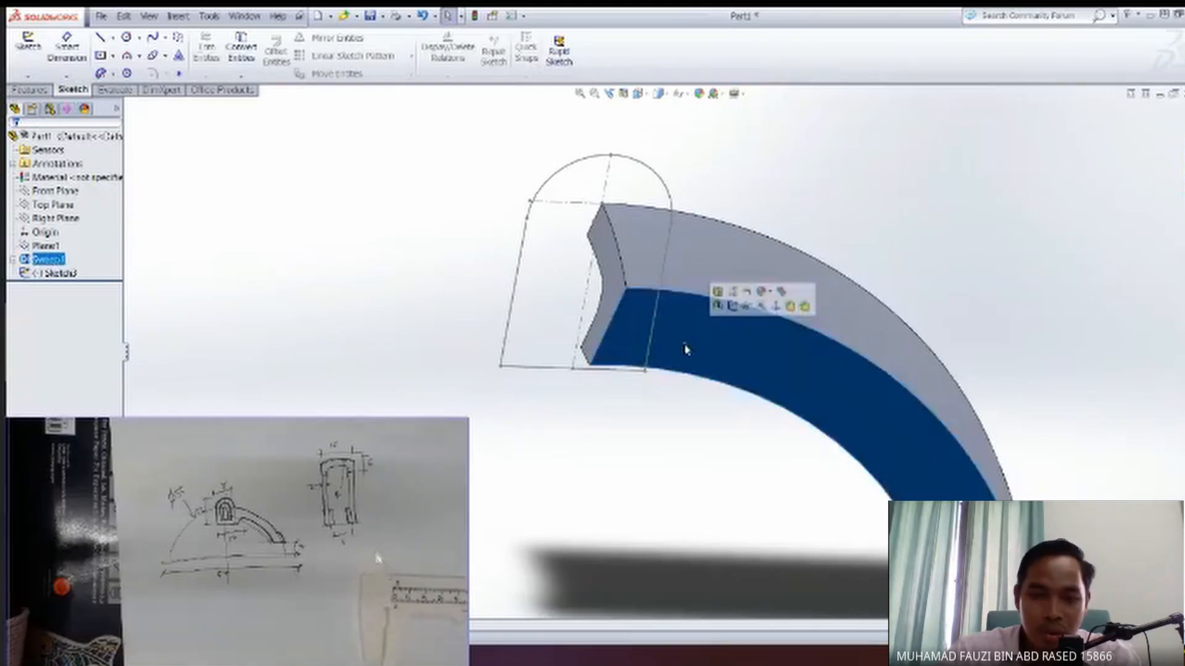
click(733, 306)
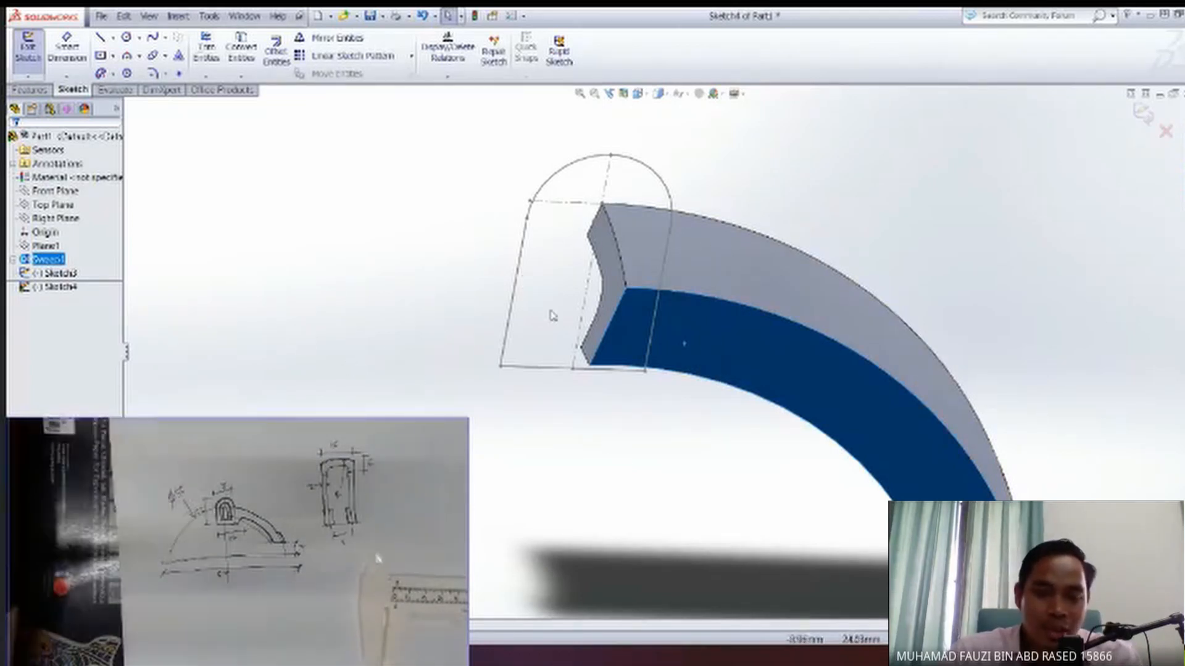
Copy the round-topped profile from the previous sketch into the new sketch on the arm's side face.
click(65, 277)
click(71, 287)
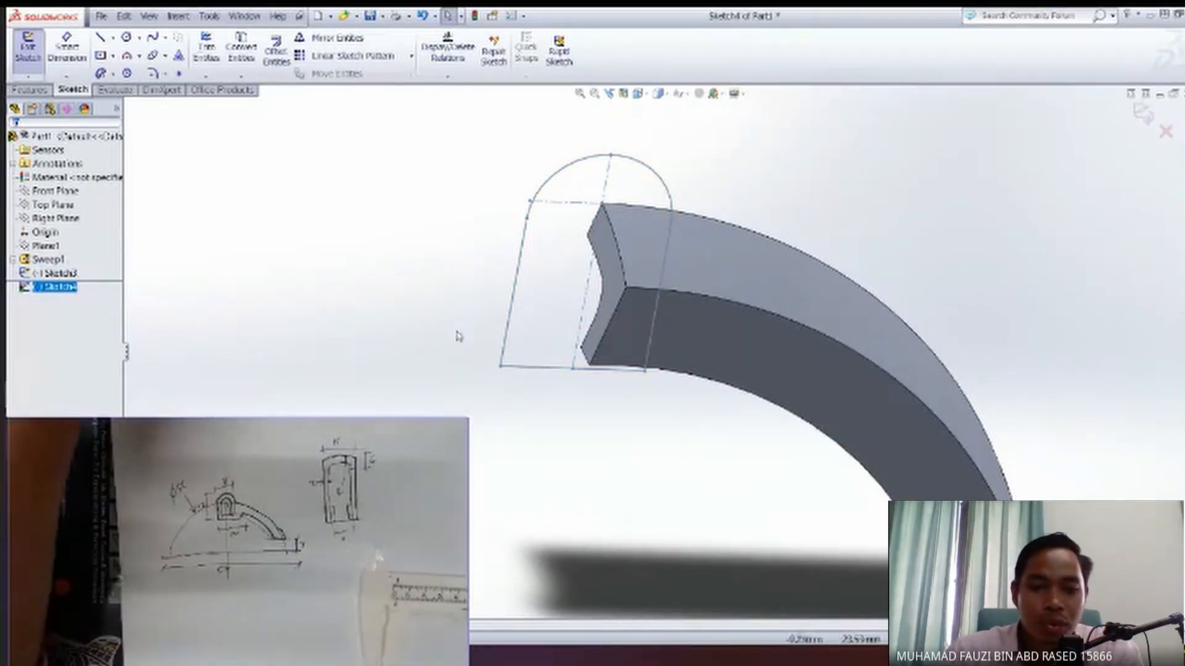
scroll(491, 423, up, 2)
scroll(492, 426, down, 4)
scroll(492, 426, up, 3)
scroll(493, 426, down, 1)
scroll(492, 426, up, 3)
ctrl+middle_drag(588, 412, 521, 350)
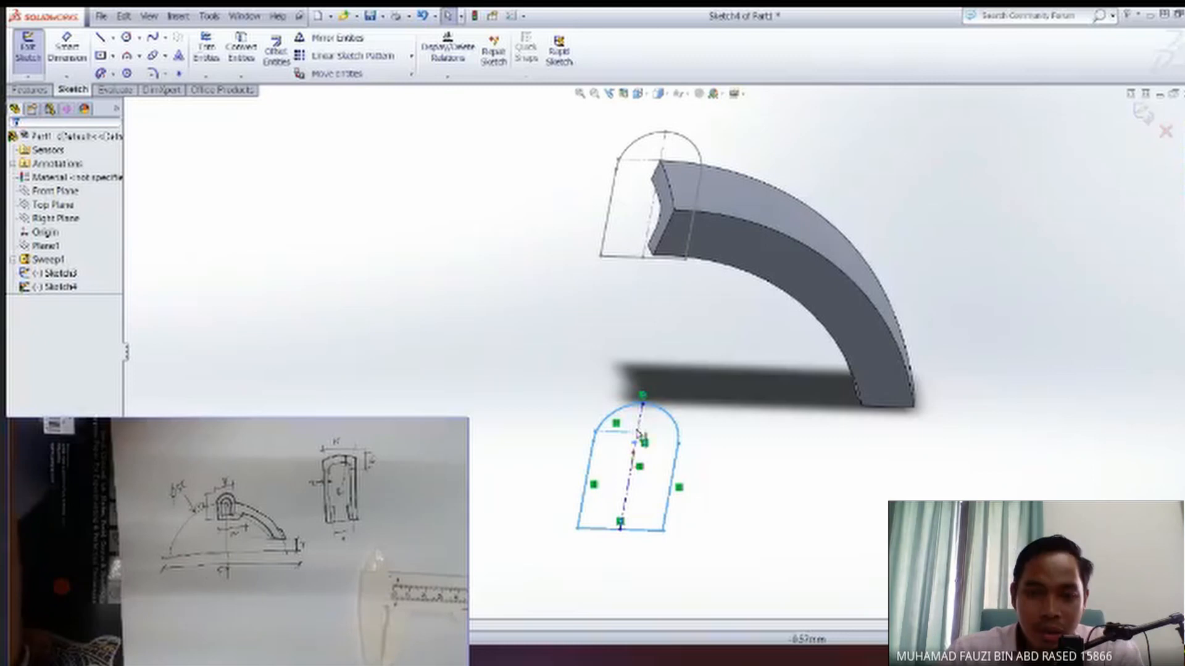
Examine the copied profile's centerline, construction lines and arc centre point, and its position relative to the swept arm.
scroll(641, 451, down, 6)
scroll(688, 352, up, 3)
scroll(678, 351, up, 3)
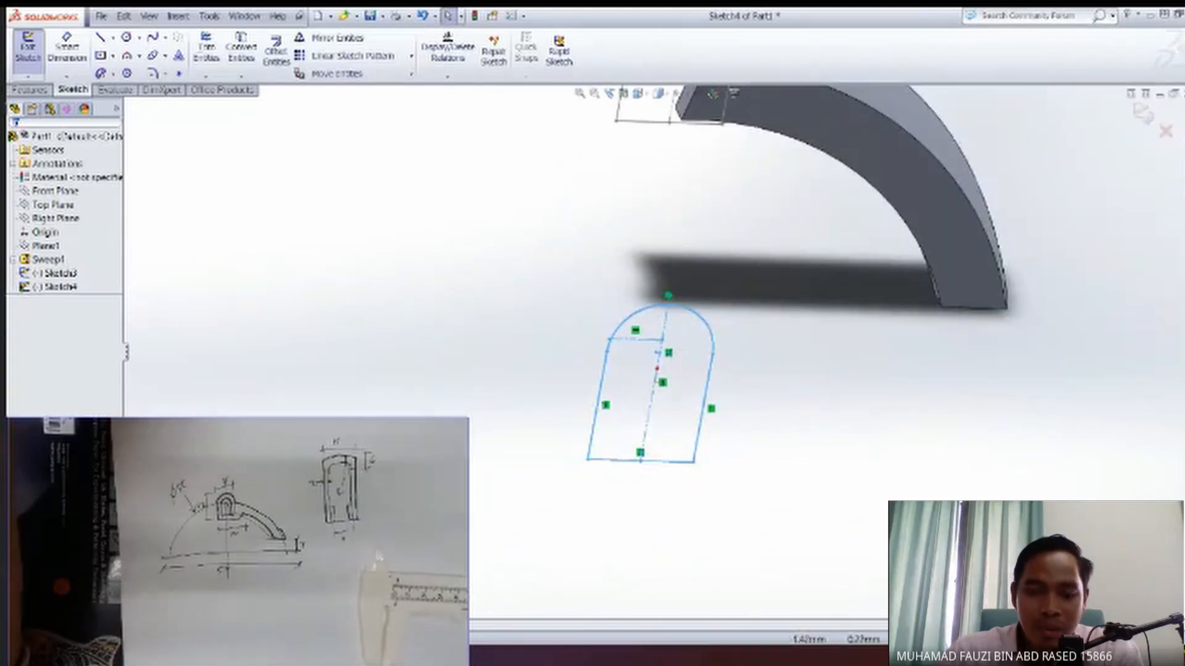
ctrl+middle_drag(716, 314, 702, 372)
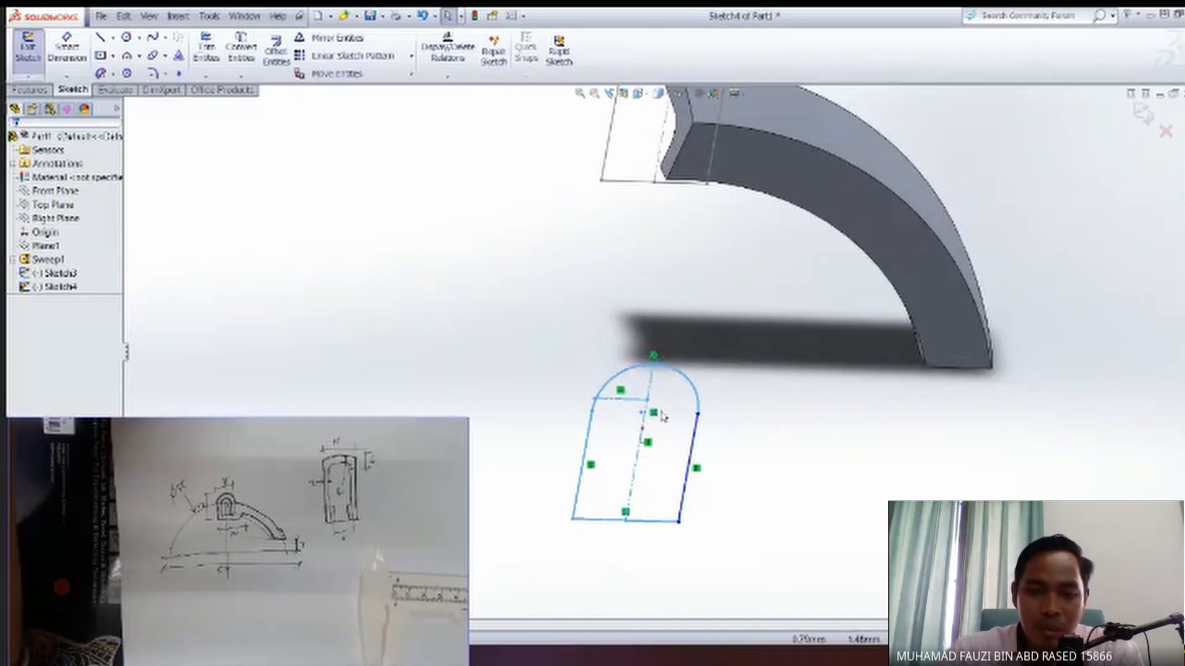
scroll(658, 423, down, 8)
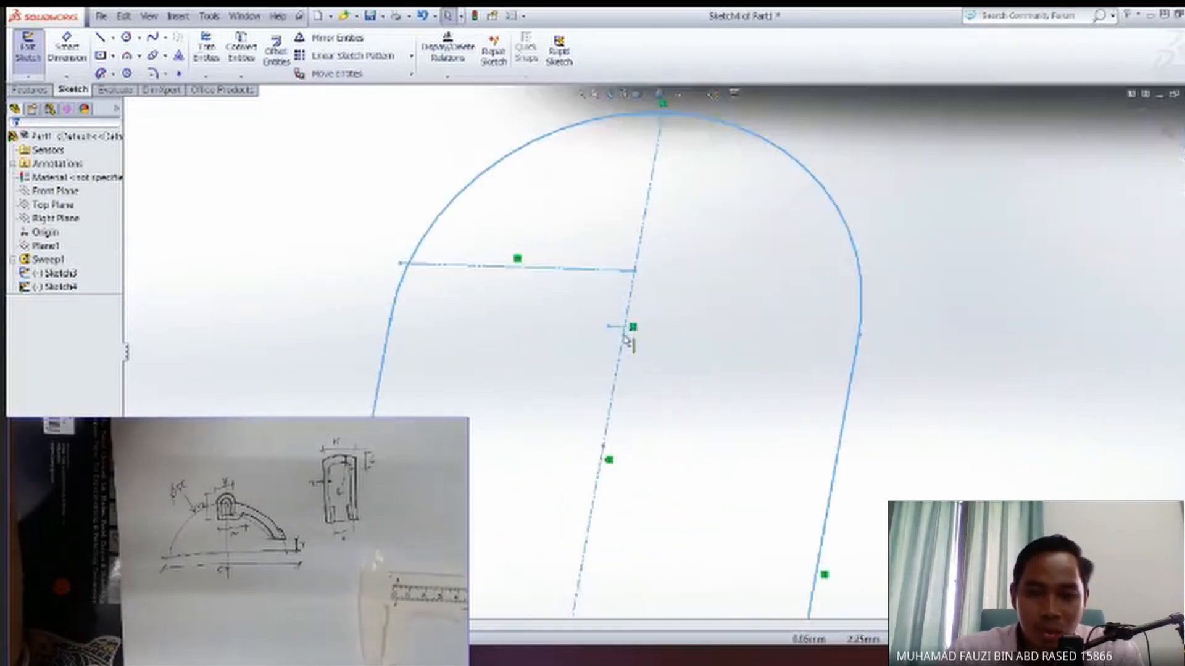
scroll(665, 379, up, 8)
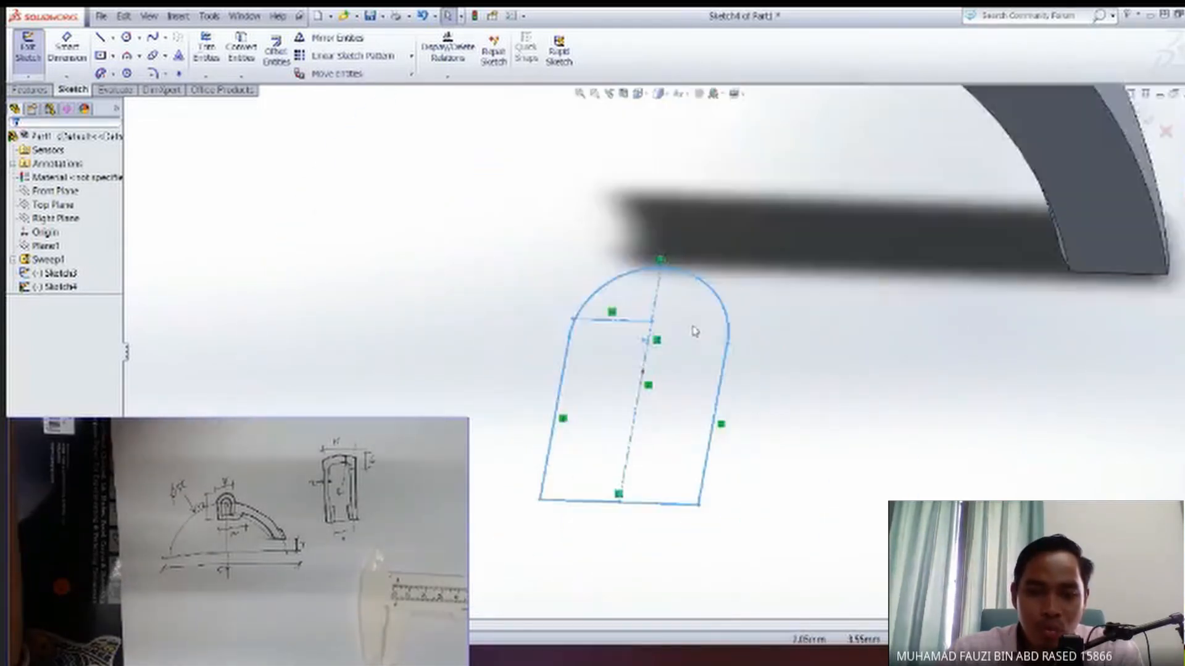
click(674, 406)
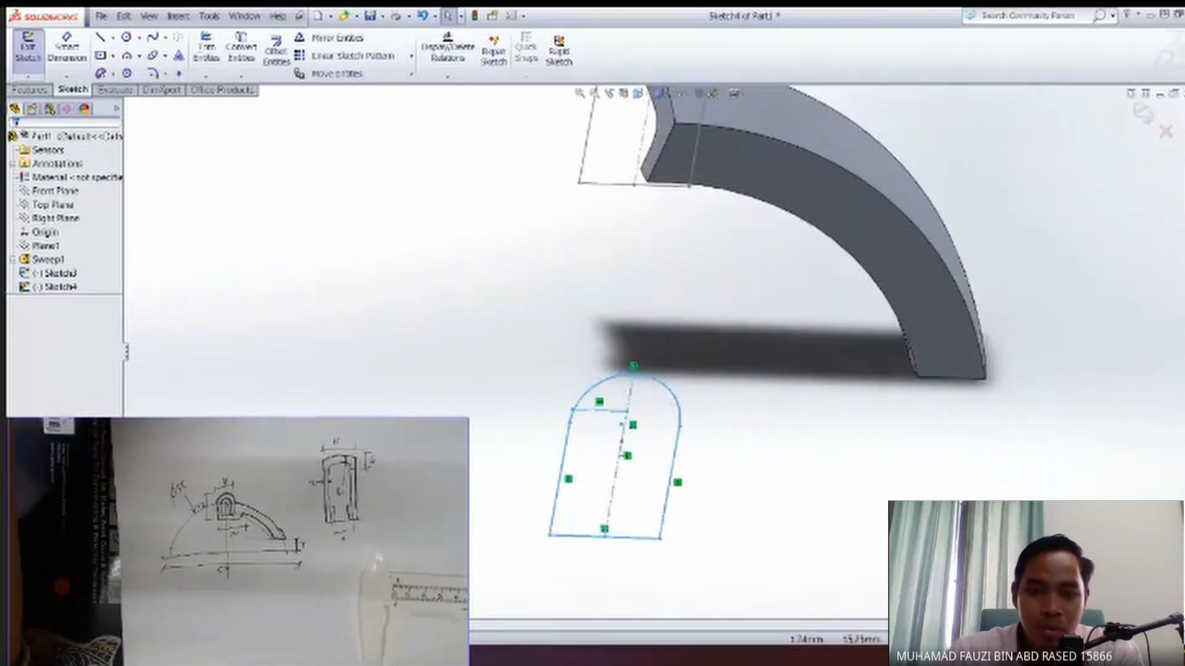
ctrl+middle_drag(675, 136, 638, 230)
ctrl+middle_drag(649, 495, 653, 423)
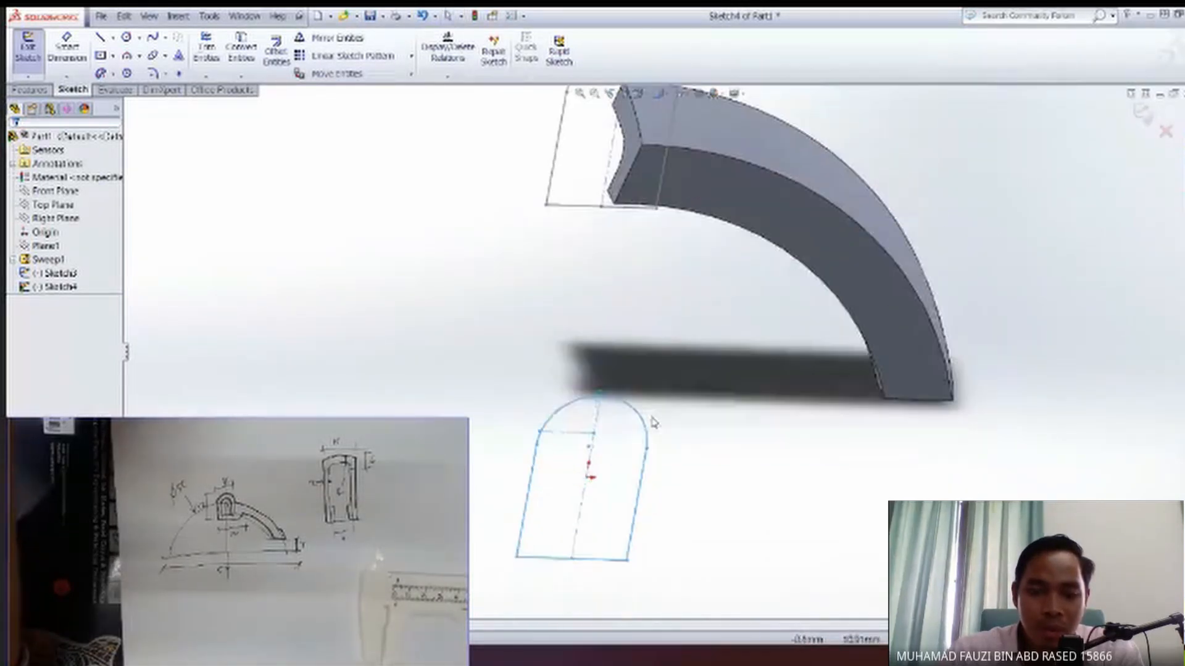
Try a coincident relation between the copied profile's arc centre point and the upper end corner of the arm's side face, and undo it.
mouse_move(455, 324)
mouse_down()
mouse_move(701, 620)
mouse_move(728, 621)
mouse_up()
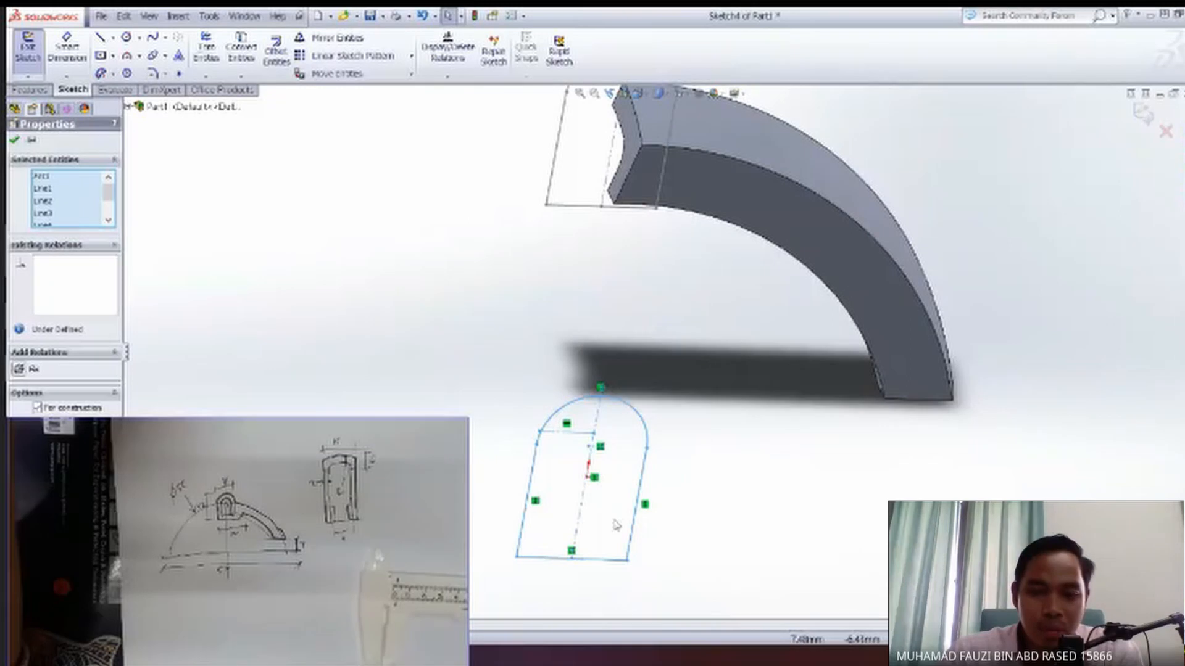
click(591, 447)
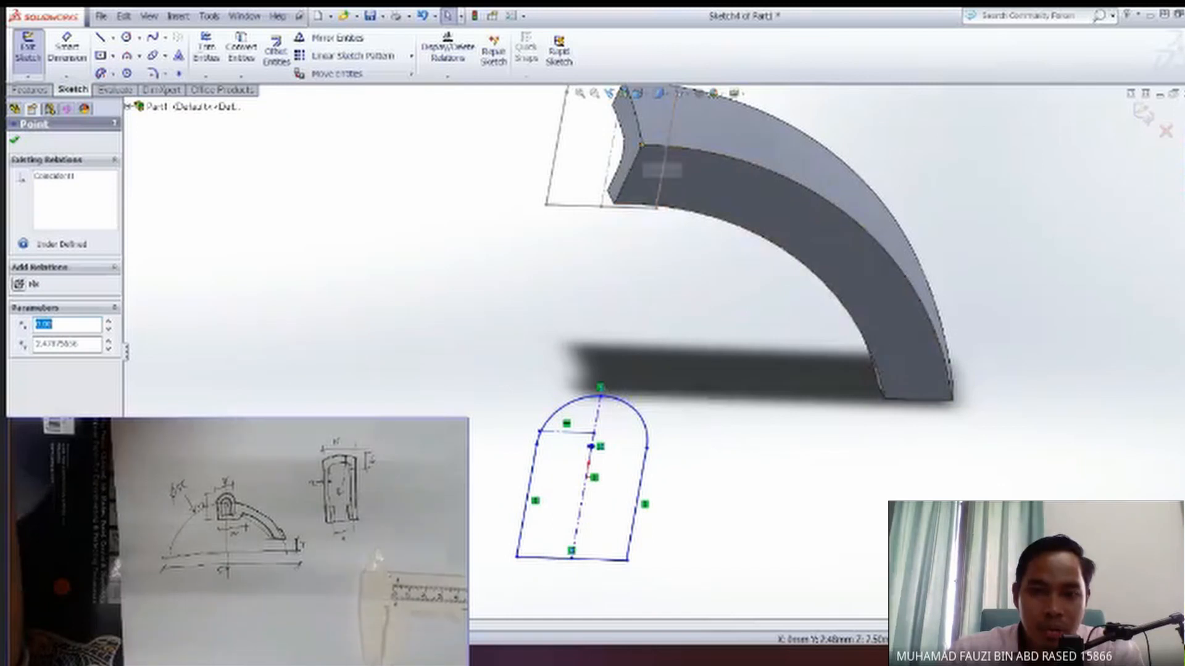
ctrl+click(641, 145)
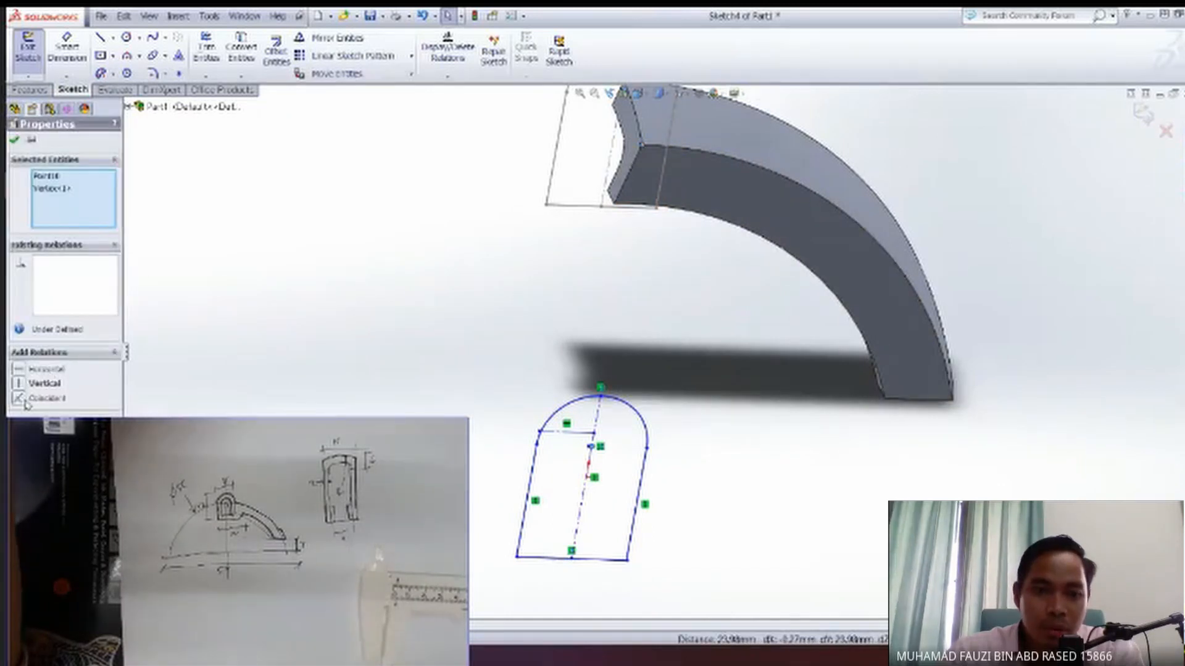
click(35, 399)
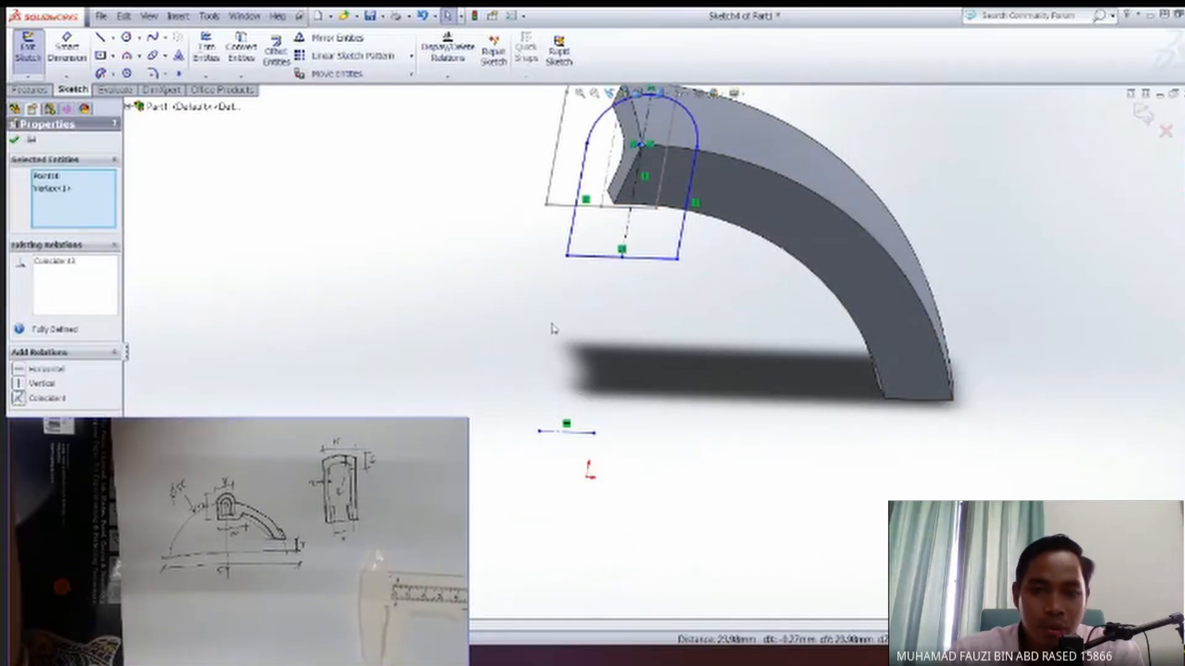
ctrl+middle_drag(538, 315, 493, 411)
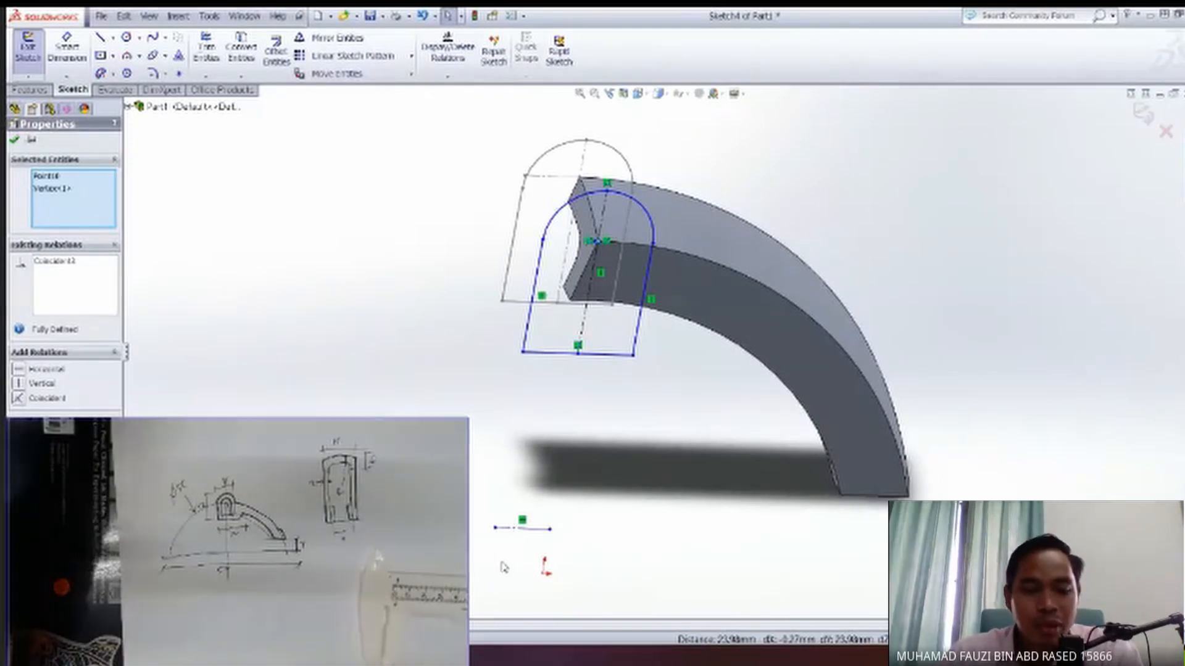
key(ctrl+z)
Make the copied profile's arc centre point coincident with the upper end corner of the arm's side face, and delete the leftover horizontal construction line.
ctrl+middle_drag(569, 563, 579, 418)
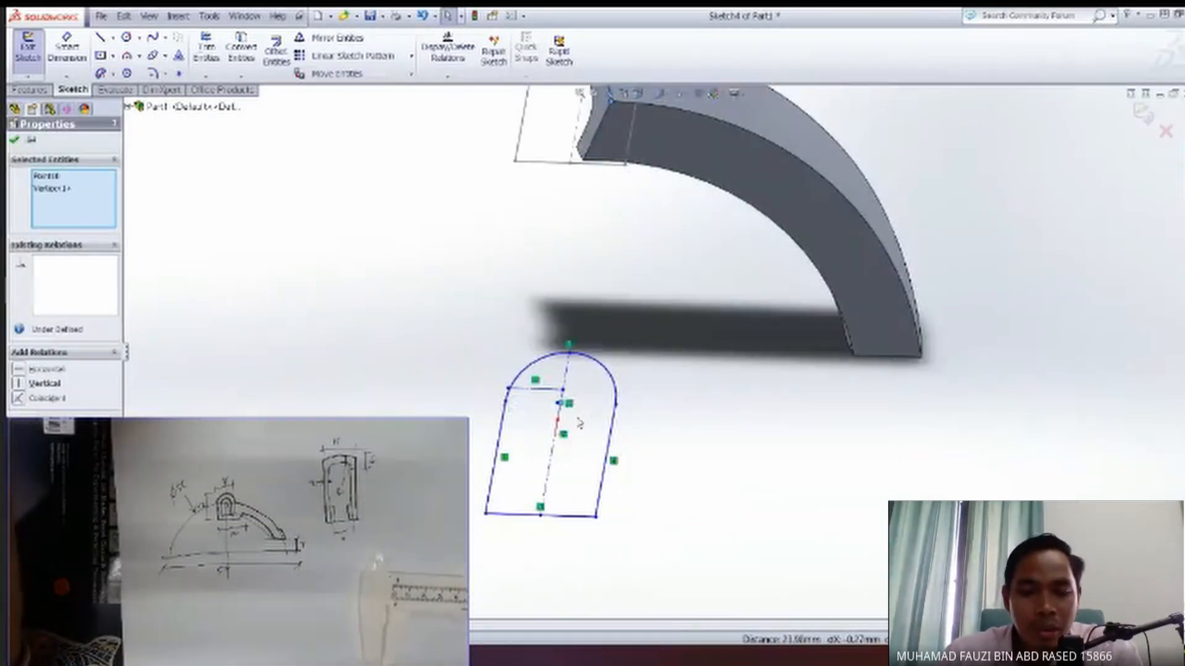
scroll(564, 423, down, 5)
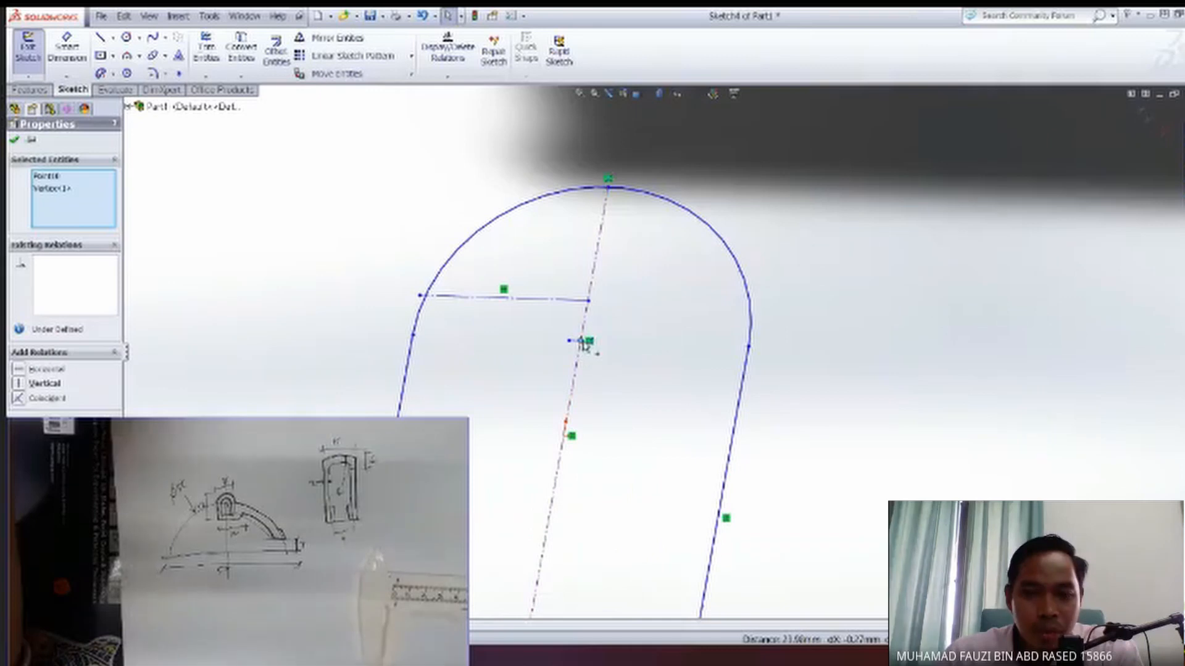
scroll(591, 364, up, 5)
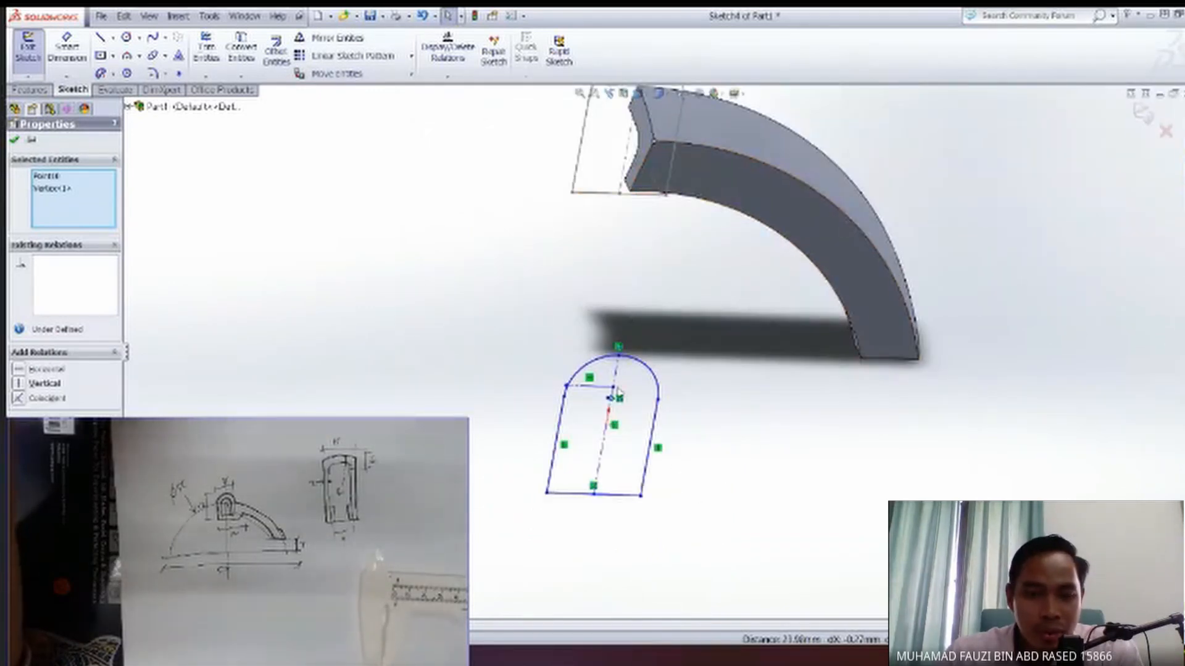
click(266, 400)
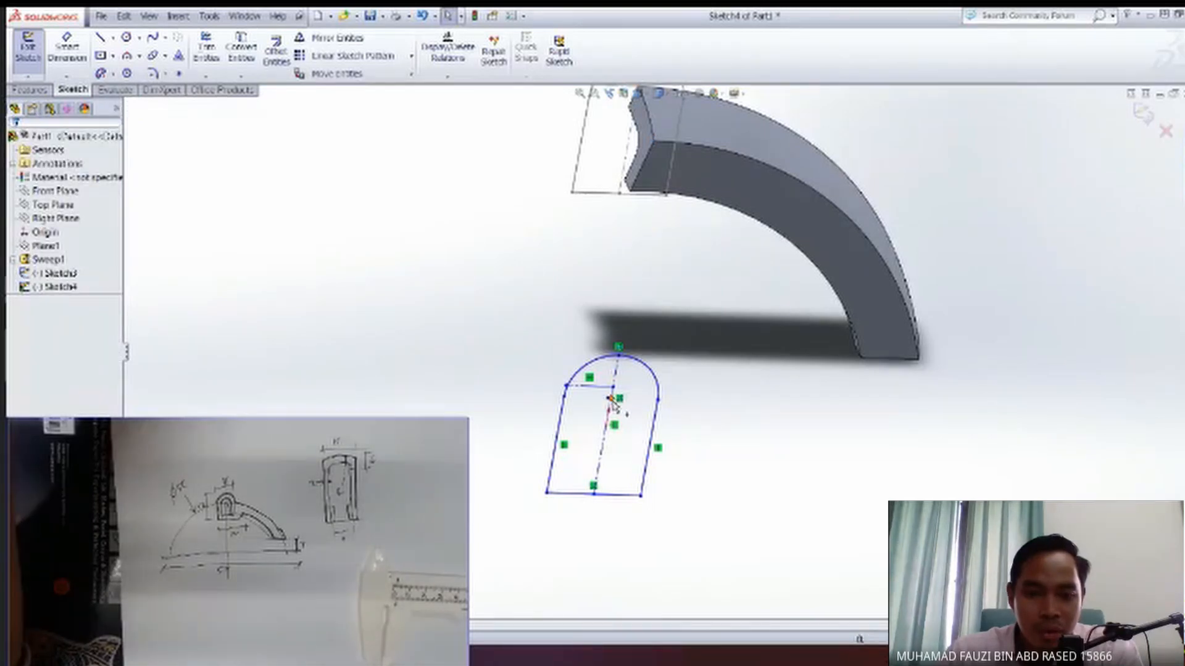
scroll(613, 401, down, 5)
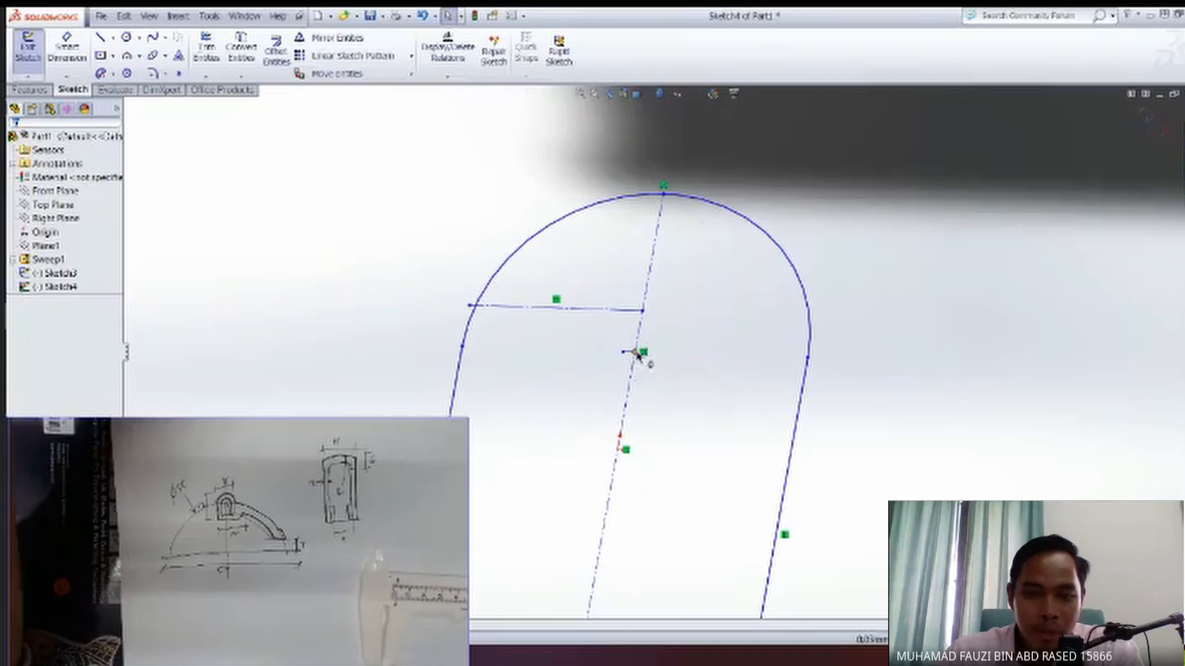
click(638, 353)
scroll(682, 389, up, 6)
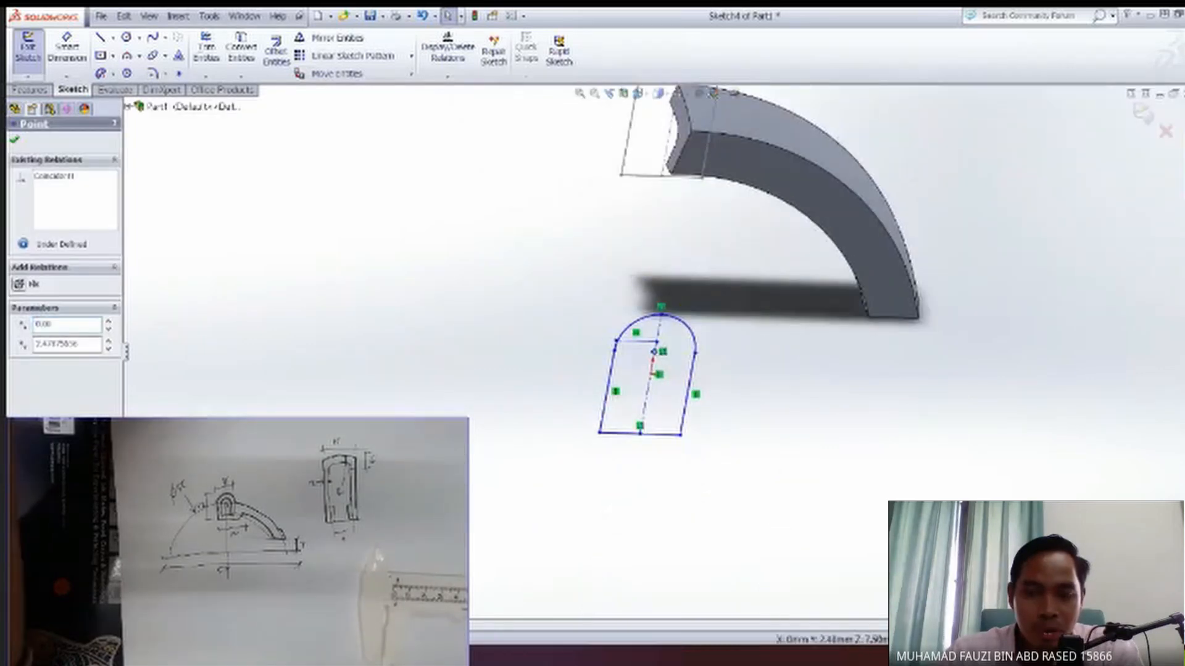
ctrl+middle_drag(692, 144, 669, 211)
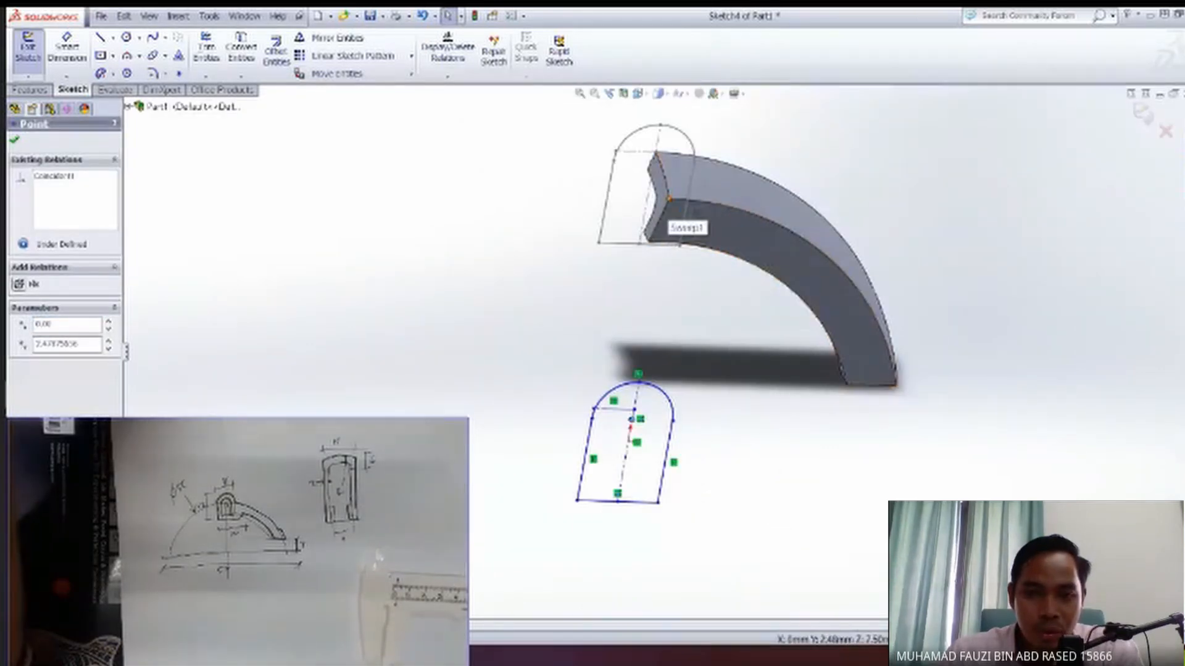
ctrl+click(670, 198)
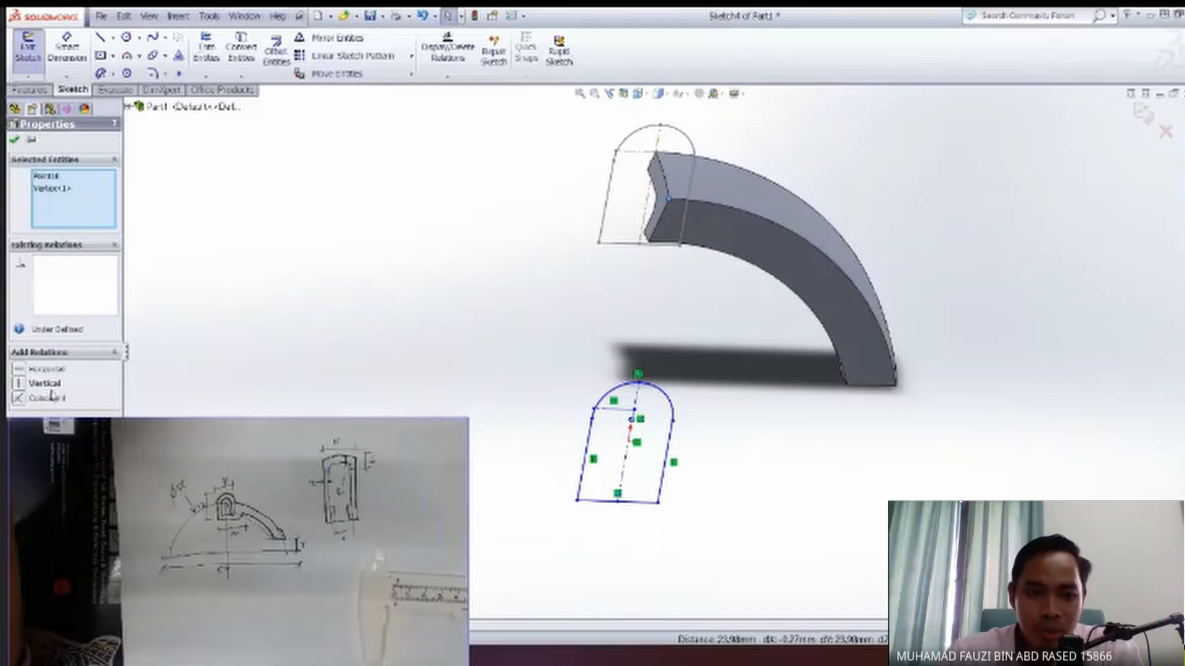
click(18, 402)
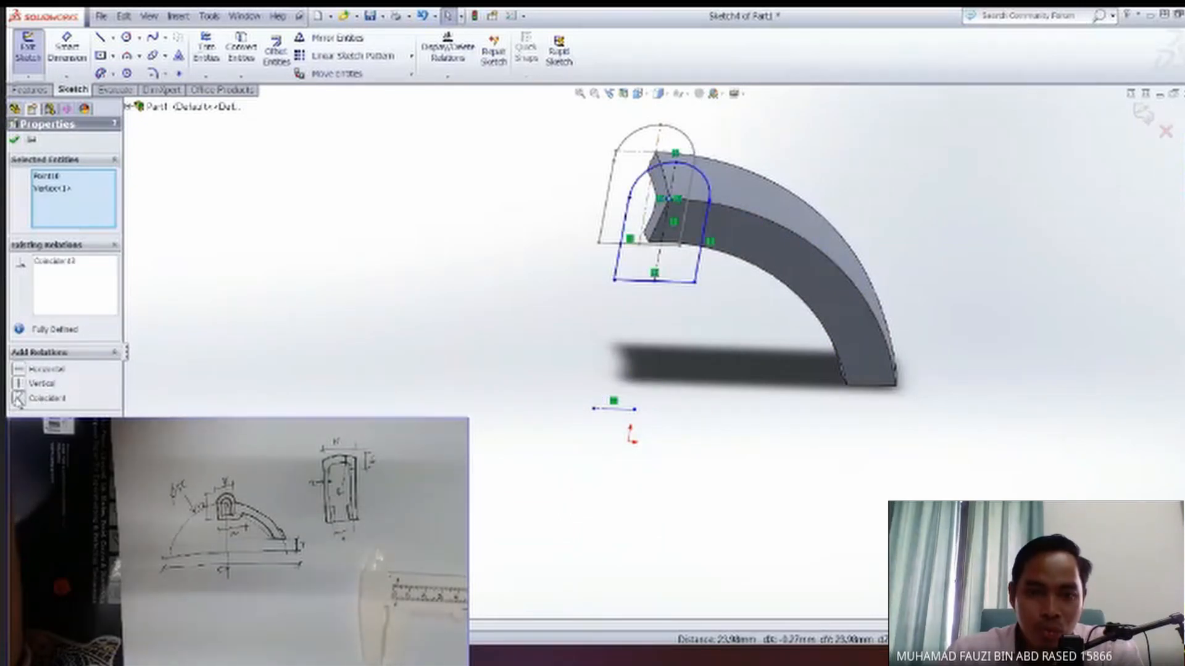
click(611, 411)
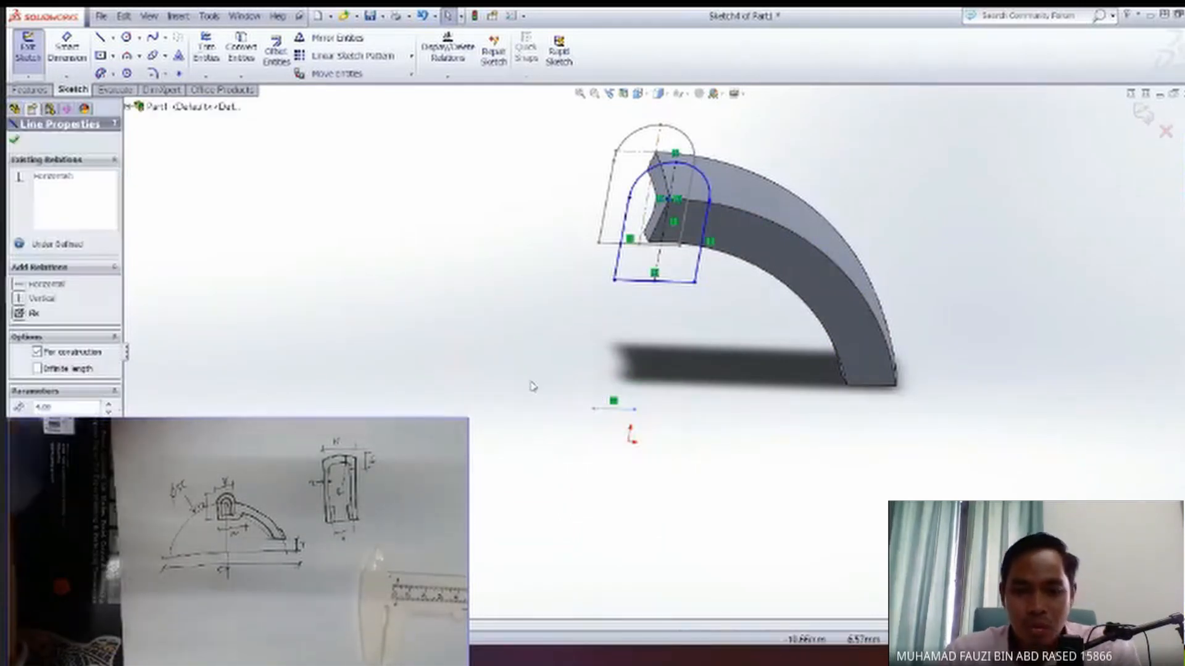
key(Delete)
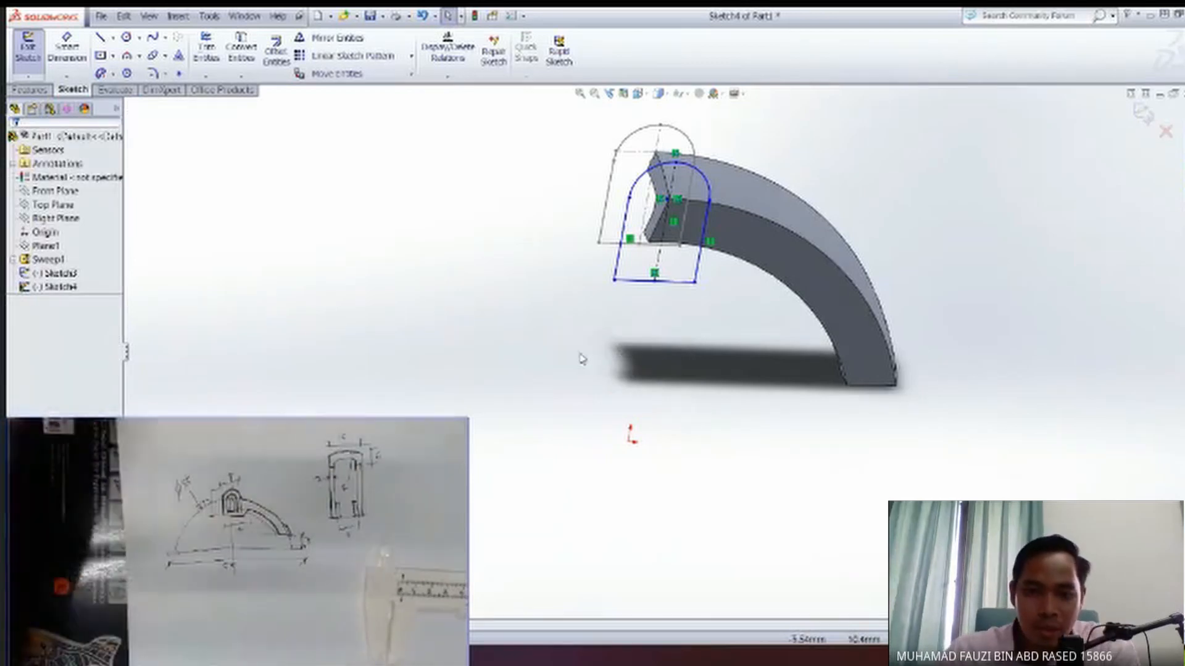
Set up a blind boss extrusion of the round-topped profile on the arm's side face with a depth of 4 mm.
scroll(620, 346, down, 3)
scroll(634, 356, up, 2)
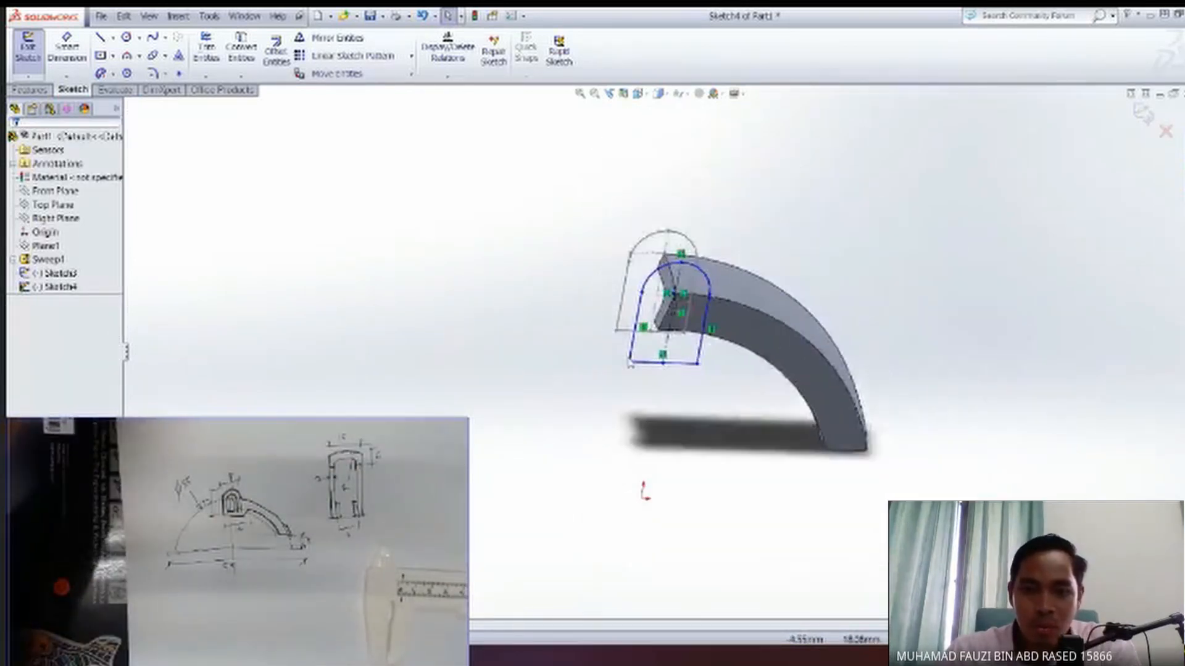
scroll(633, 359, down, 5)
middle_drag(633, 359, 689, 366)
ctrl+middle_drag(844, 289, 765, 441)
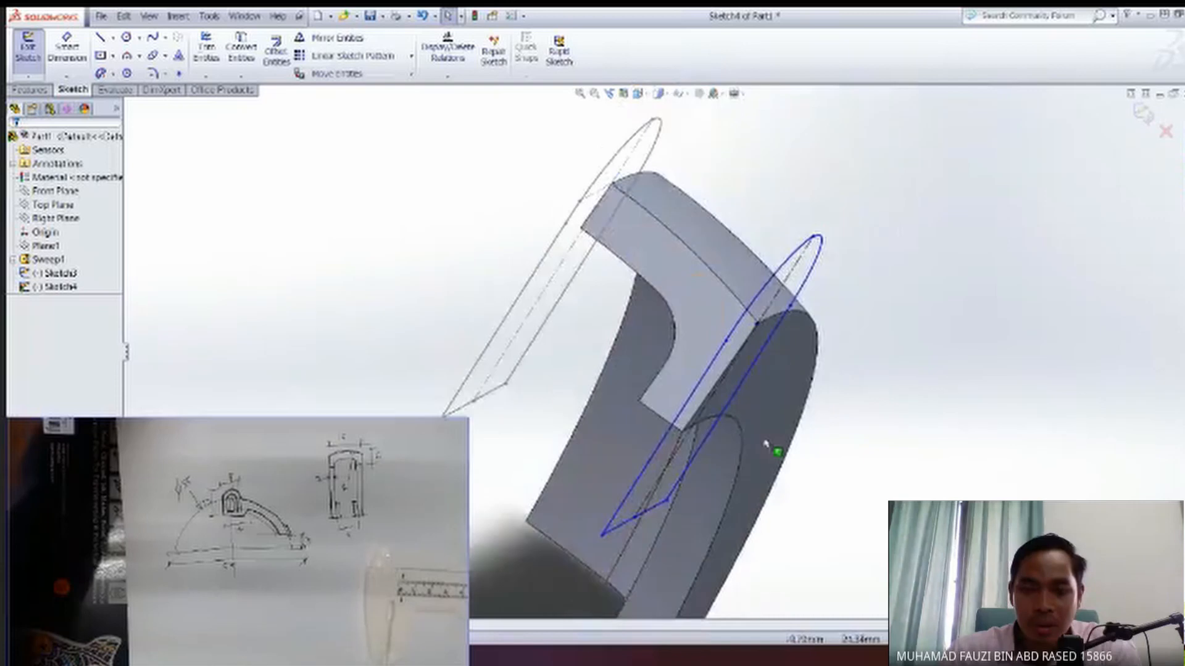
middle_drag(756, 322, 260, 370)
mouse_move(395, 365)
middle_down()
mouse_move(504, 363)
mouse_move(512, 426)
mouse_move(532, 454)
mouse_move(641, 472)
mouse_move(661, 440)
middle_up()
click(55, 287)
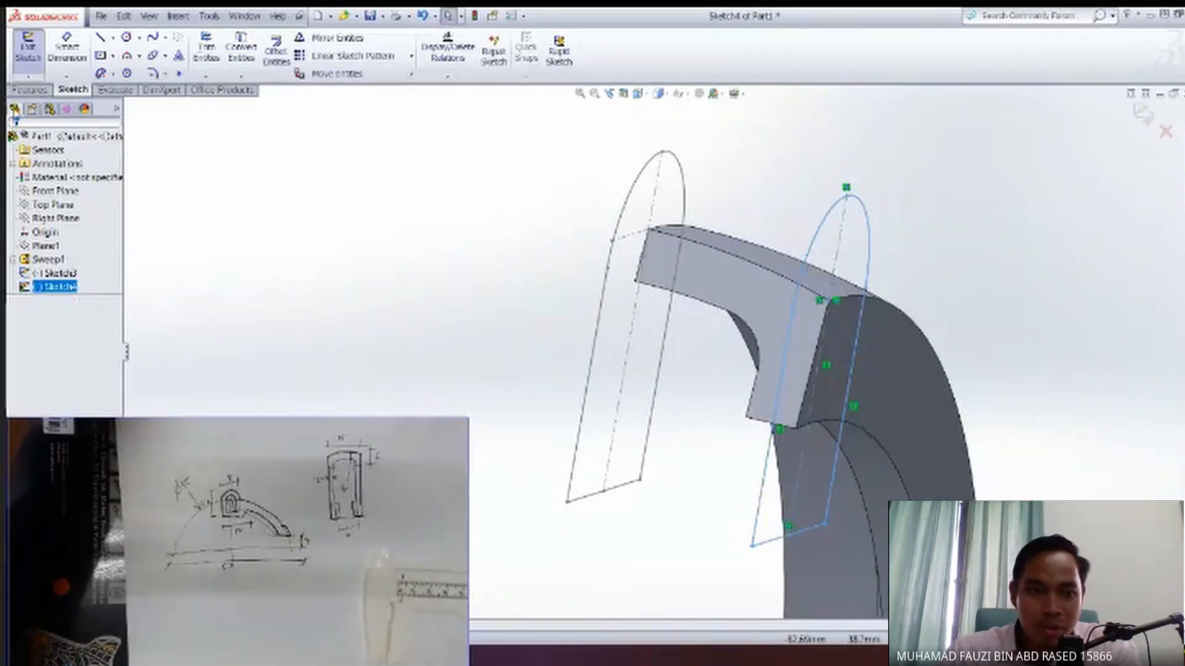
click(30, 90)
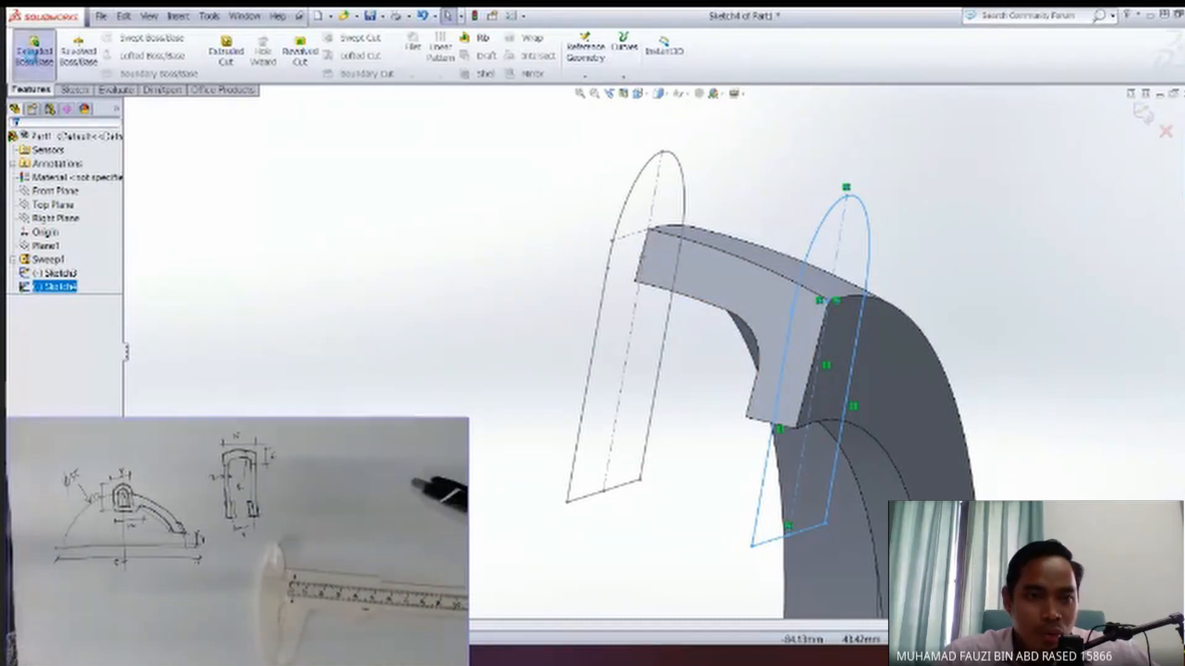
click(34, 54)
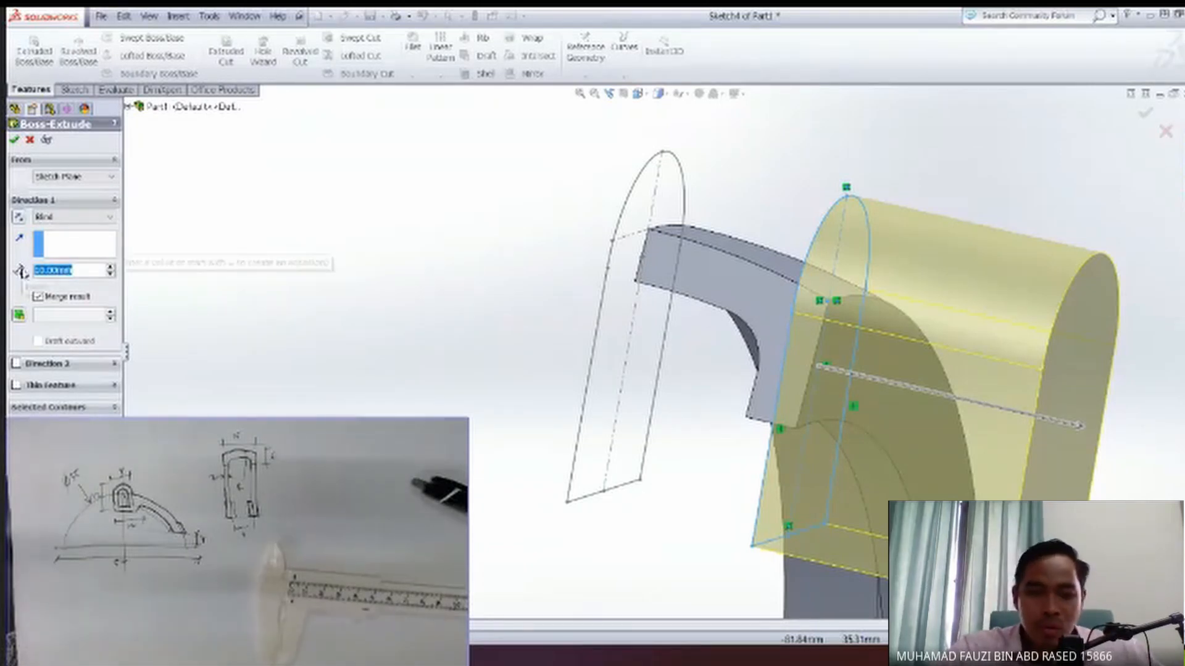
text(2)
key(Return)
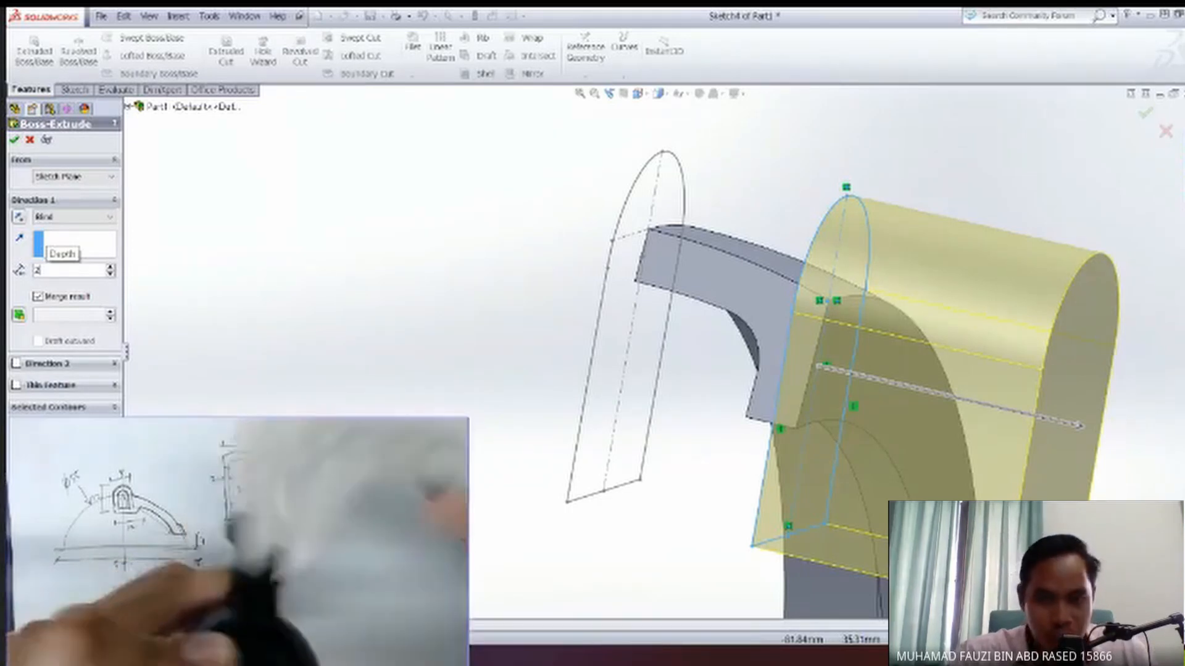
text(4)
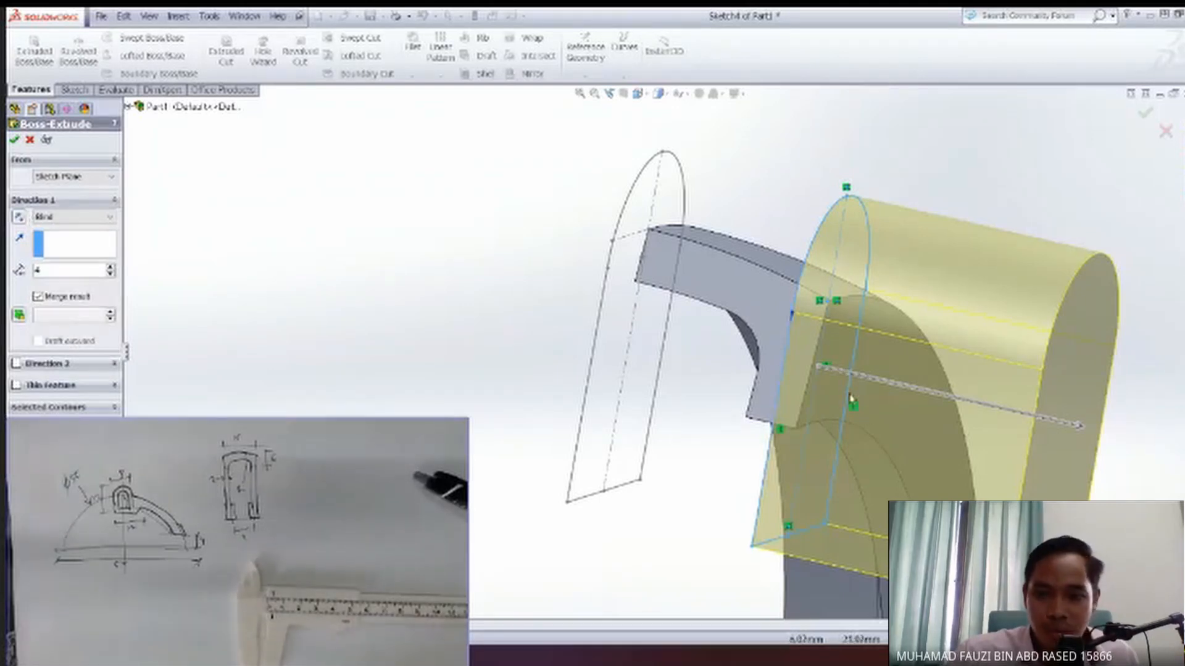
Reverse the extrusion direction so the round-topped block extends into the swept arm, and finish the feature.
middle_drag(935, 438, 1005, 425)
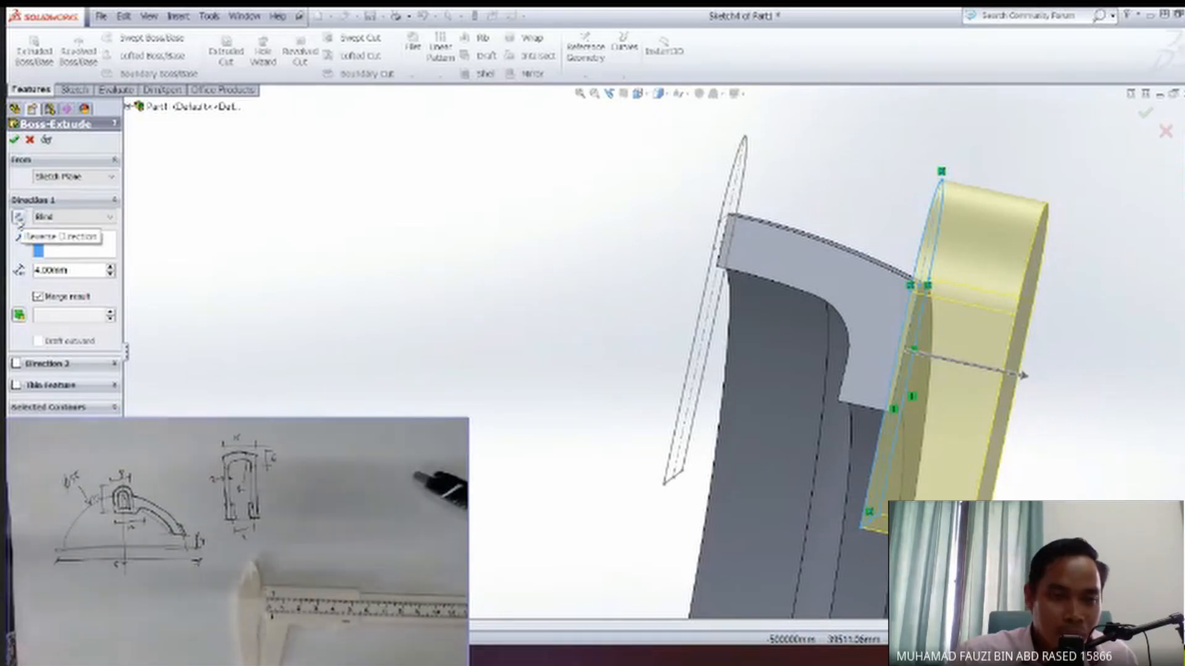
click(19, 218)
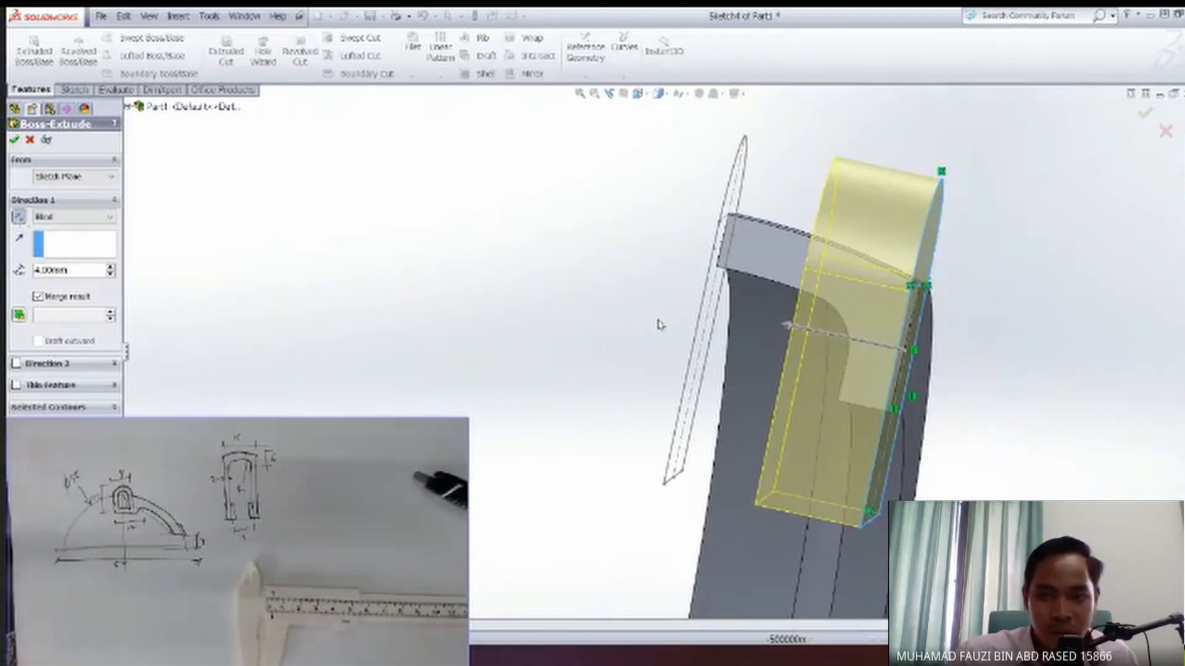
middle_drag(850, 338, 703, 376)
mouse_move(856, 362)
middle_down()
mouse_move(846, 370)
mouse_move(889, 391)
mouse_move(772, 269)
mouse_move(865, 365)
middle_up()
mouse_move(899, 418)
middle_down()
mouse_move(852, 410)
mouse_move(830, 383)
mouse_move(858, 404)
mouse_move(794, 381)
middle_up()
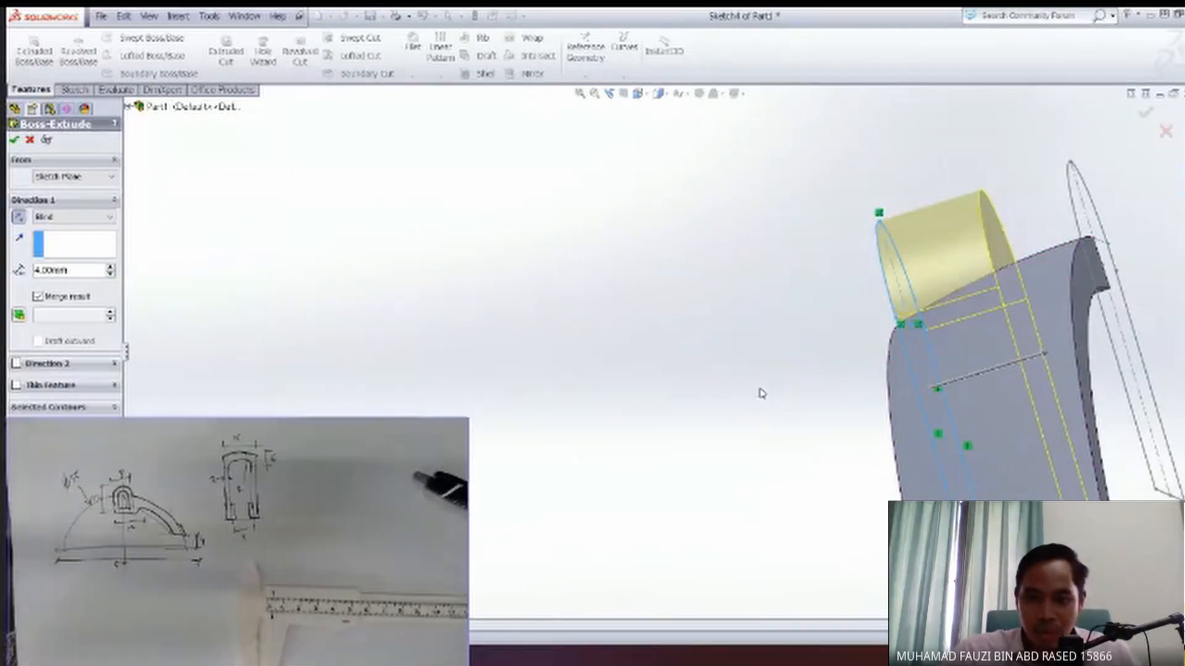
key(Return)
Hide Sketch3, the original round-topped profile sketch.
mouse_move(994, 431)
middle_down()
mouse_move(827, 410)
mouse_move(767, 465)
mouse_move(835, 479)
mouse_move(852, 431)
mouse_move(771, 420)
middle_up()
click(62, 274)
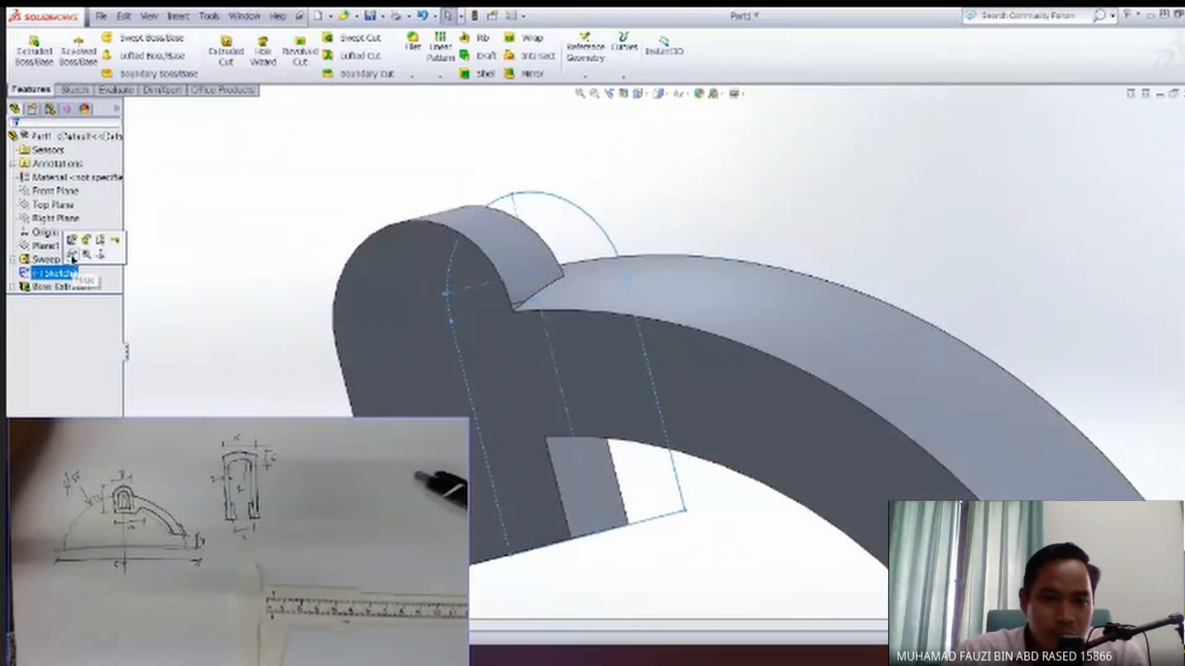
click(73, 260)
Start a new sketch on the Front Plane with the arm and round-topped block viewed face-on.
mouse_move(610, 395)
middle_down()
mouse_move(659, 352)
mouse_move(553, 424)
mouse_move(635, 445)
mouse_move(553, 379)
mouse_move(608, 410)
mouse_move(588, 407)
mouse_move(629, 405)
mouse_move(576, 431)
mouse_move(630, 423)
mouse_move(512, 404)
mouse_move(516, 351)
mouse_move(535, 431)
mouse_move(521, 415)
middle_up()
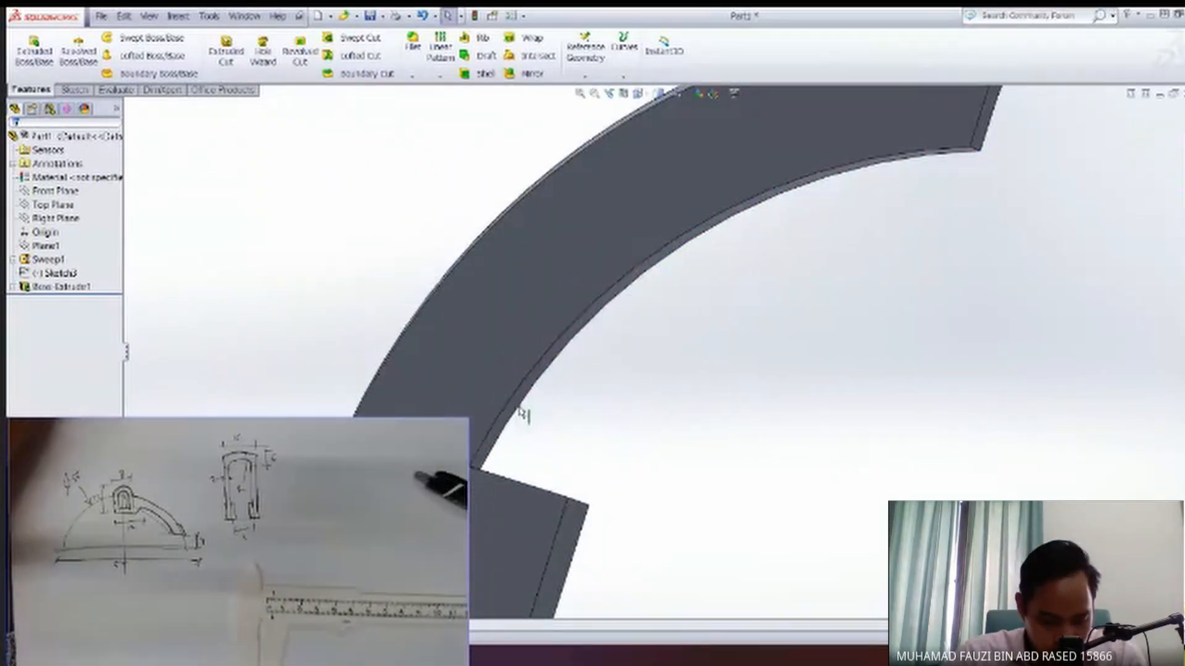
middle_drag(574, 471, 537, 490)
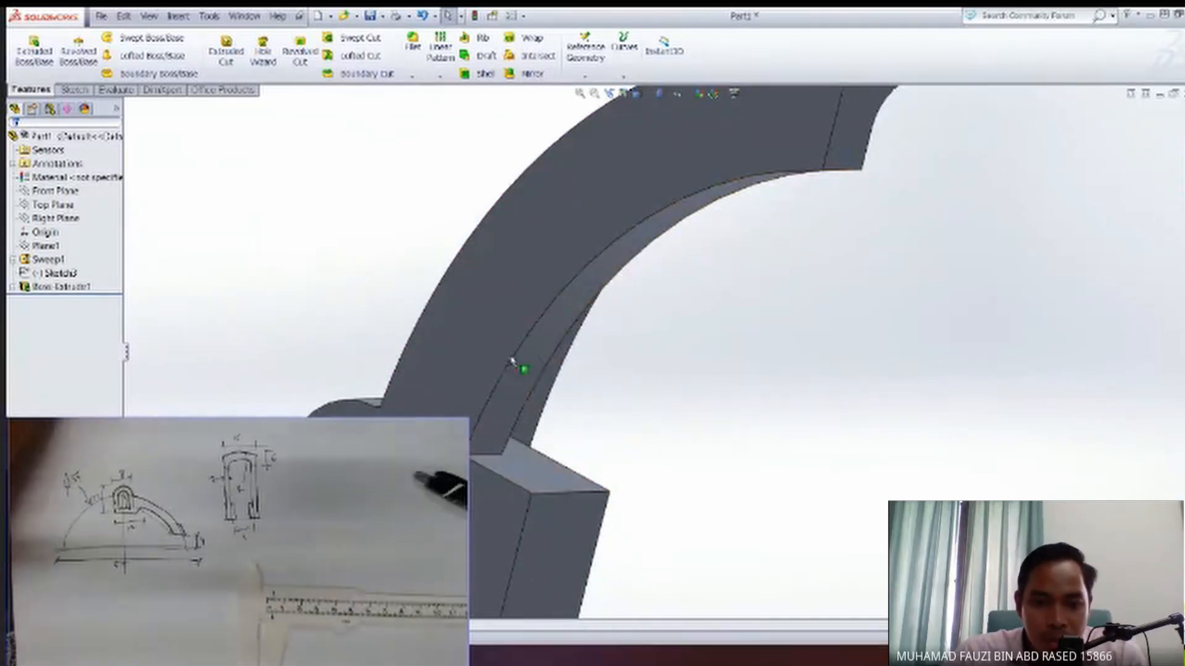
middle_drag(569, 336, 529, 476)
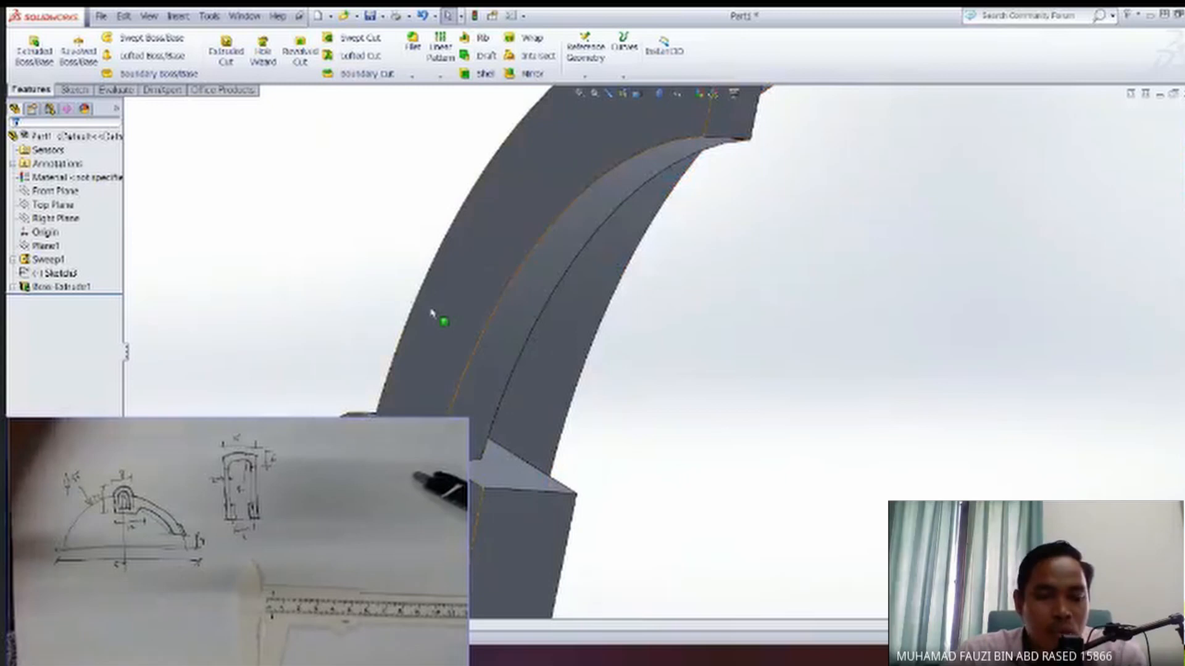
key(space)
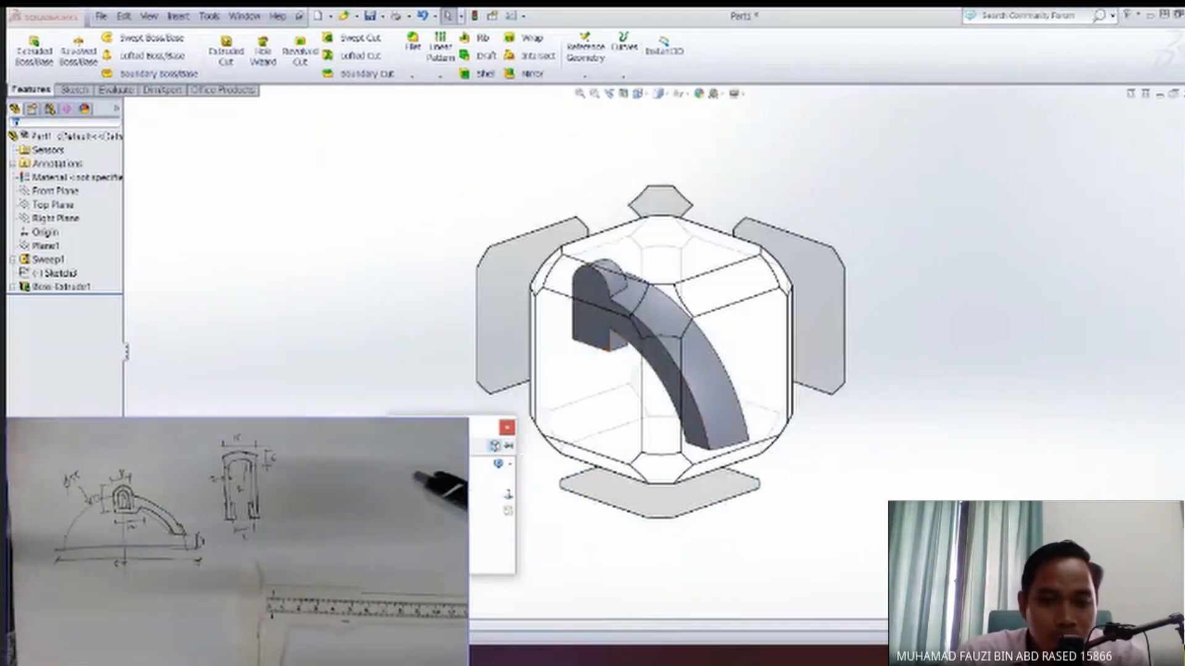
click(537, 369)
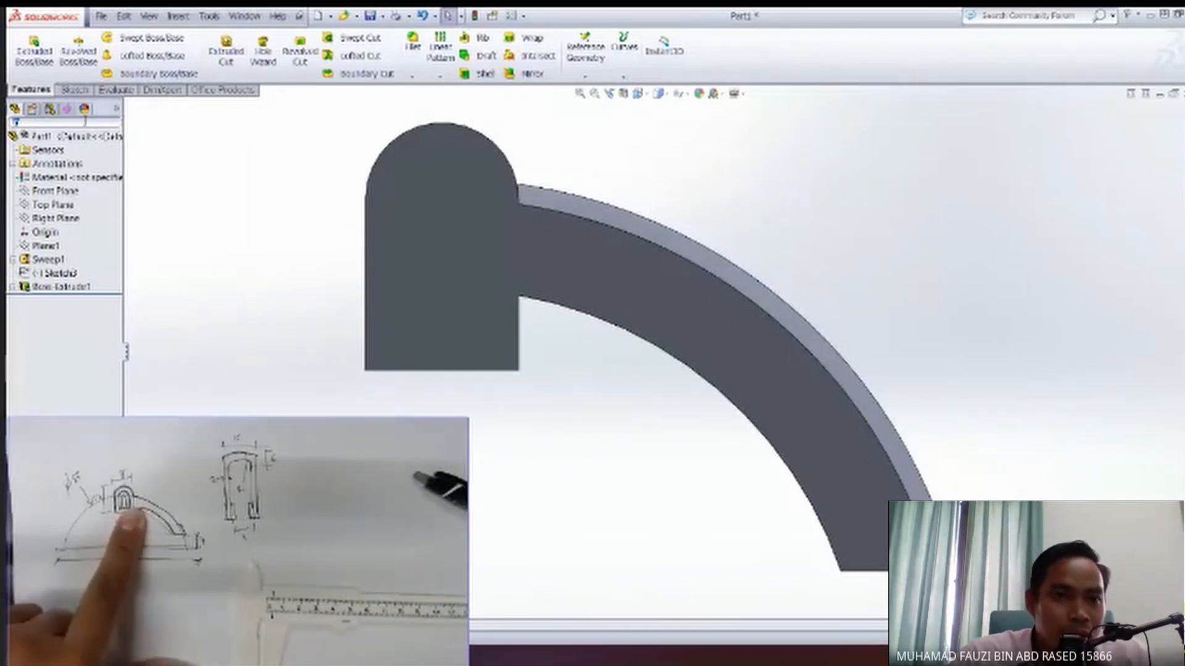
click(73, 90)
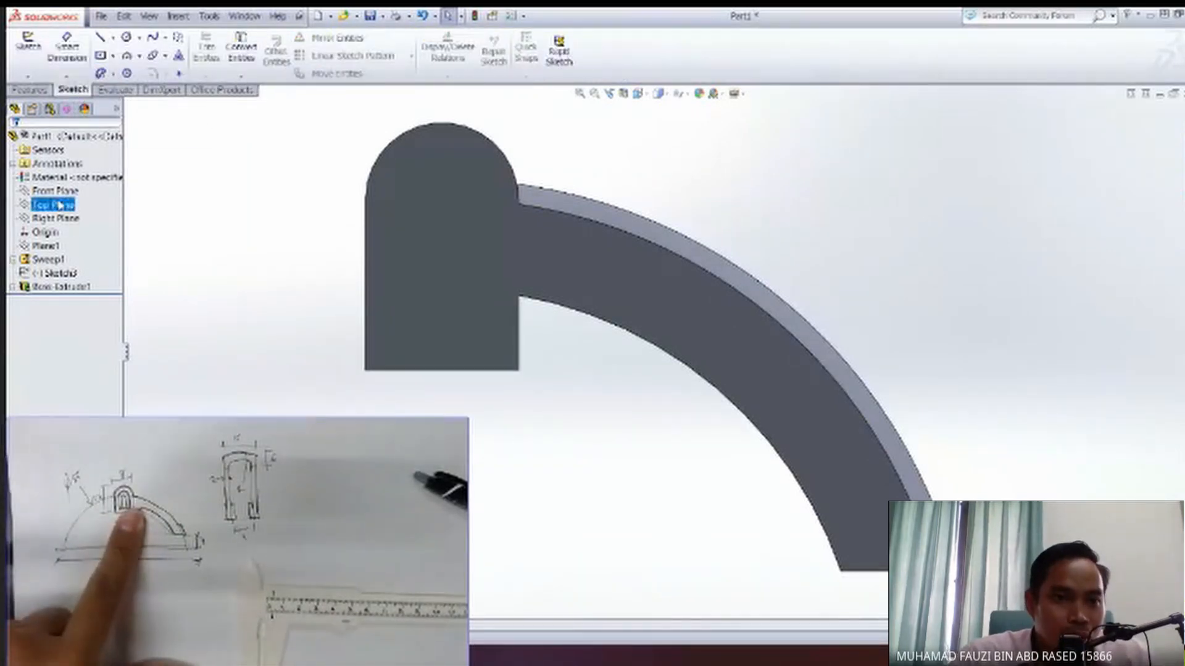
click(61, 191)
click(82, 174)
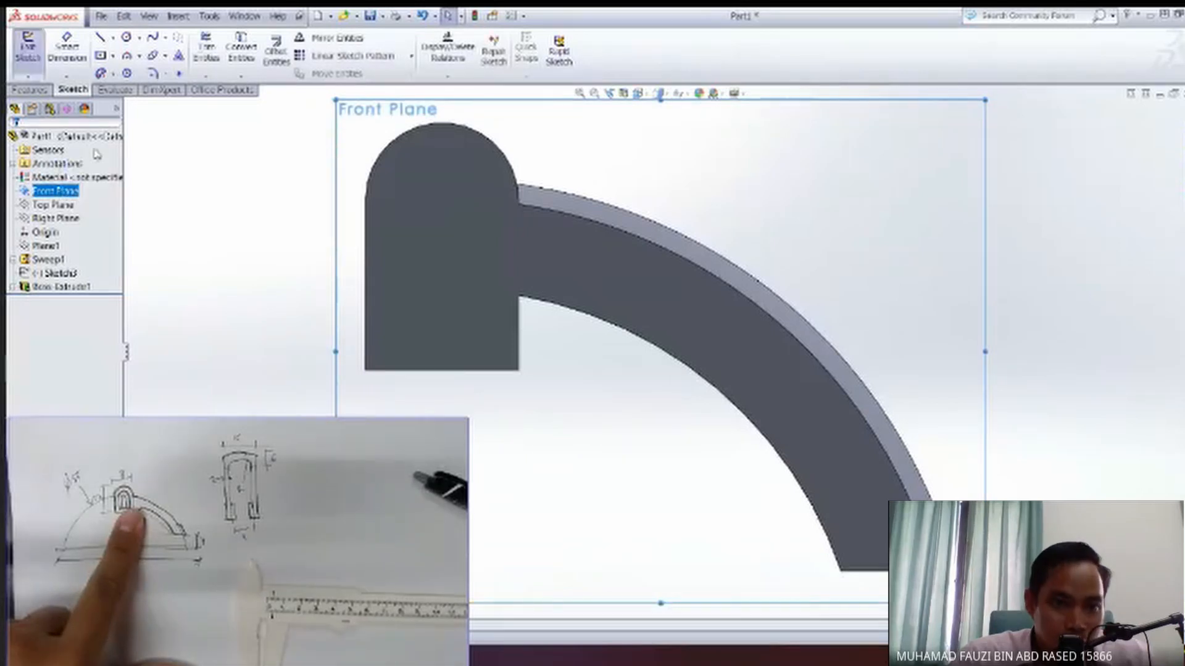
Draw a slanted line from the round-topped block's lower inner corner up to the middle of the arm.
key(l)
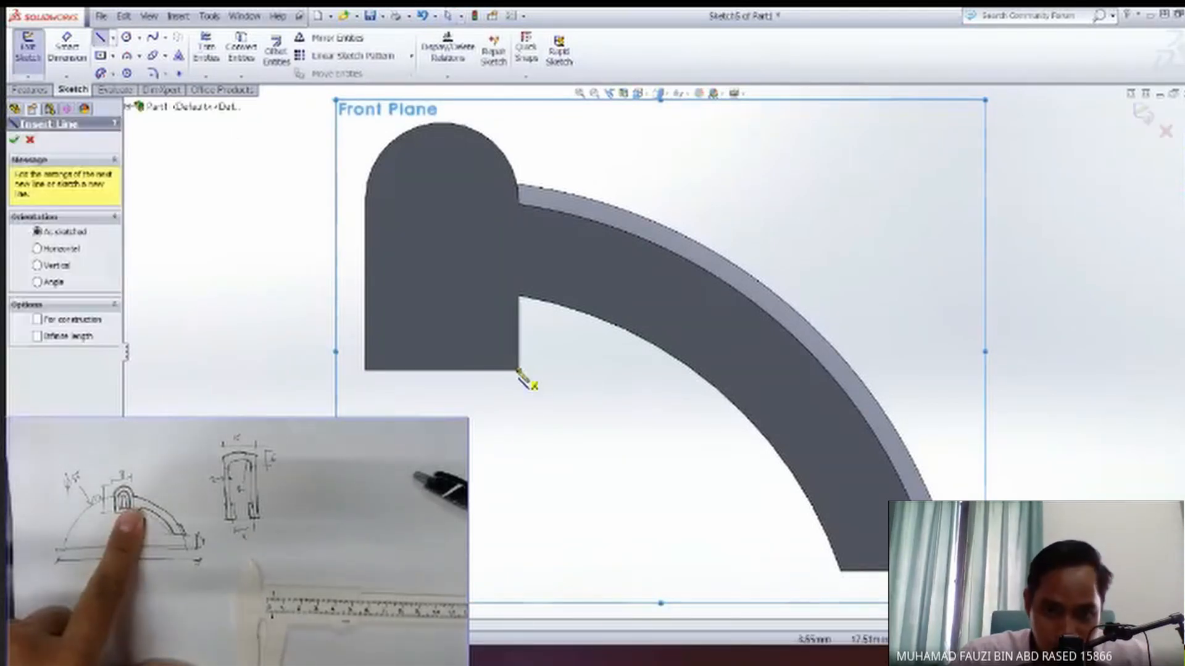
click(519, 370)
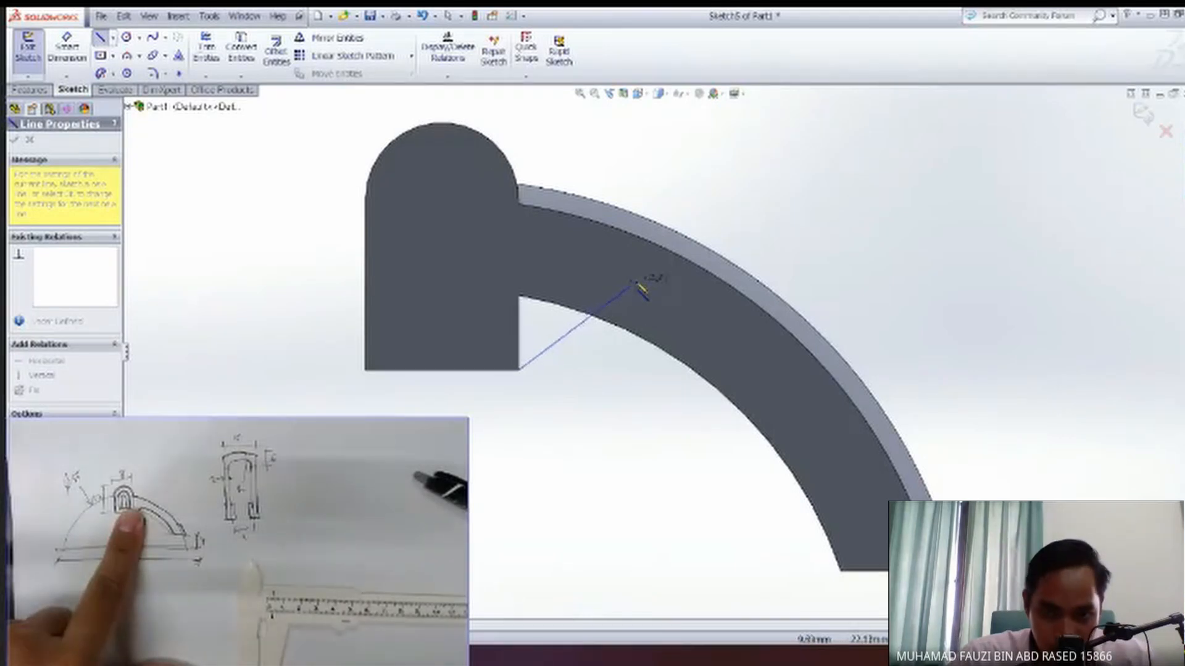
click(624, 279)
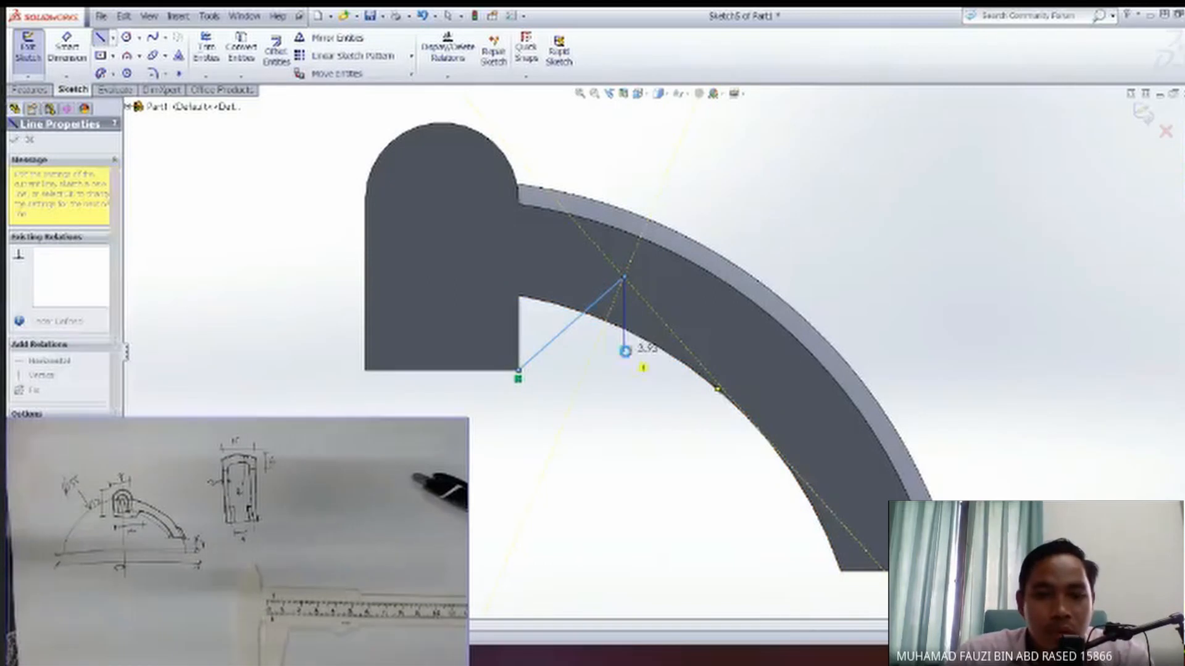
key(Escape)
Discard the Front Plane sketch containing the slanted line, with the arm's flat side face turned into view.
middle_drag(693, 363, 586, 265)
middle_drag(619, 331, 683, 359)
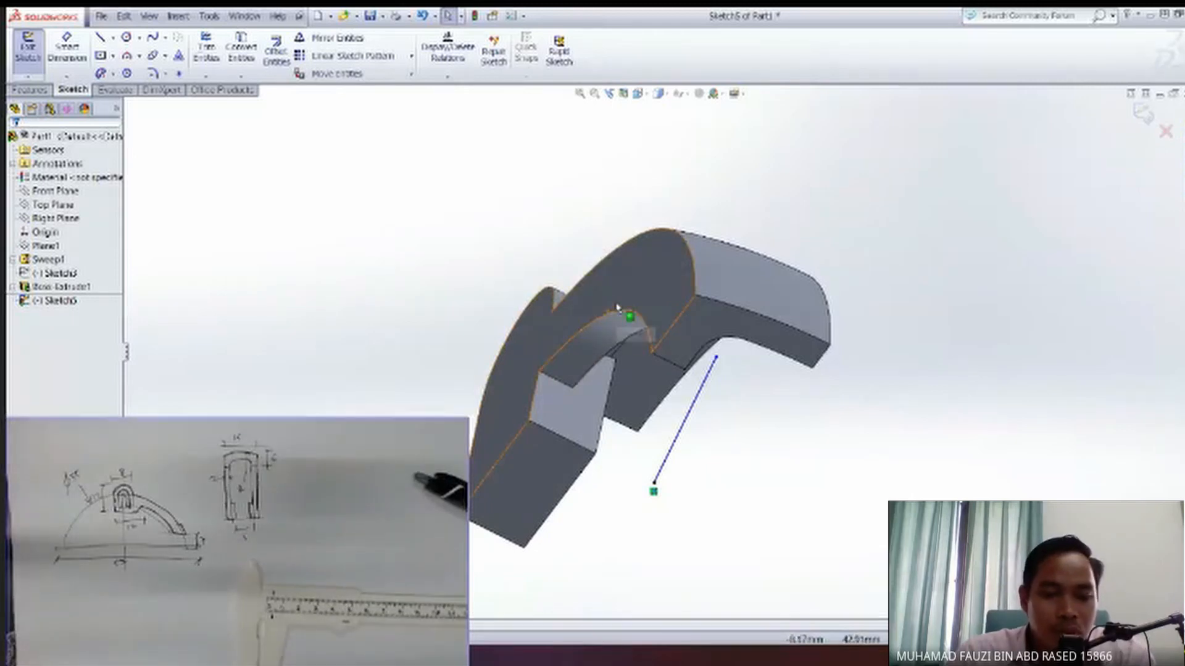
middle_drag(626, 318, 574, 404)
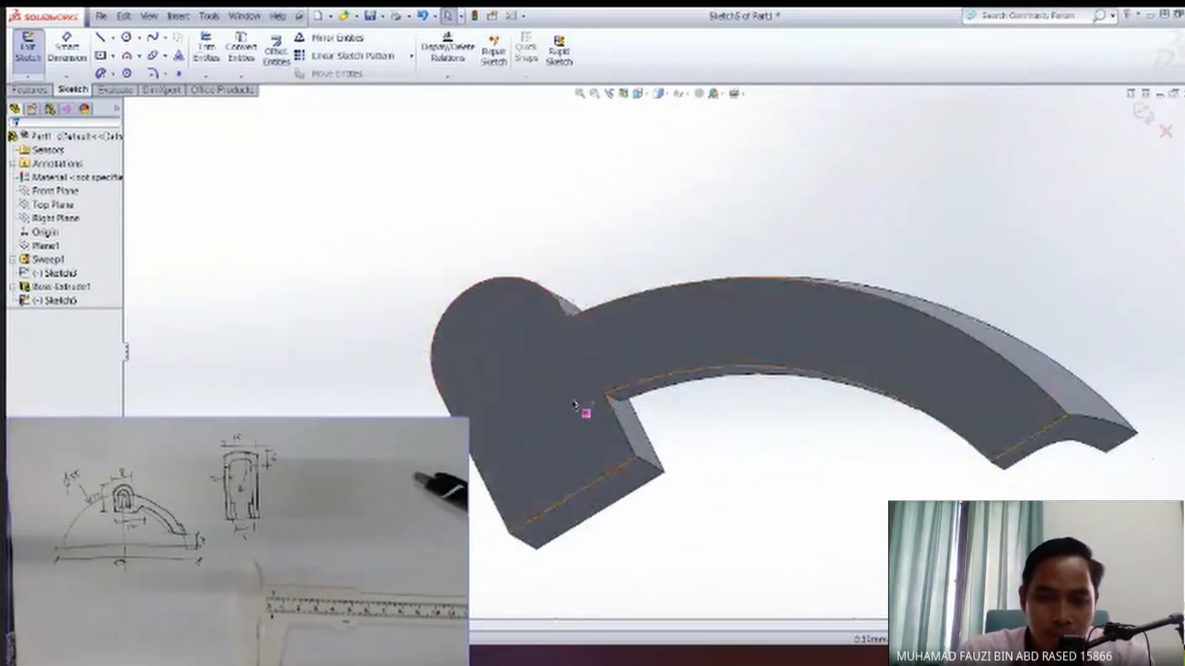
click(574, 404)
right_click(548, 421)
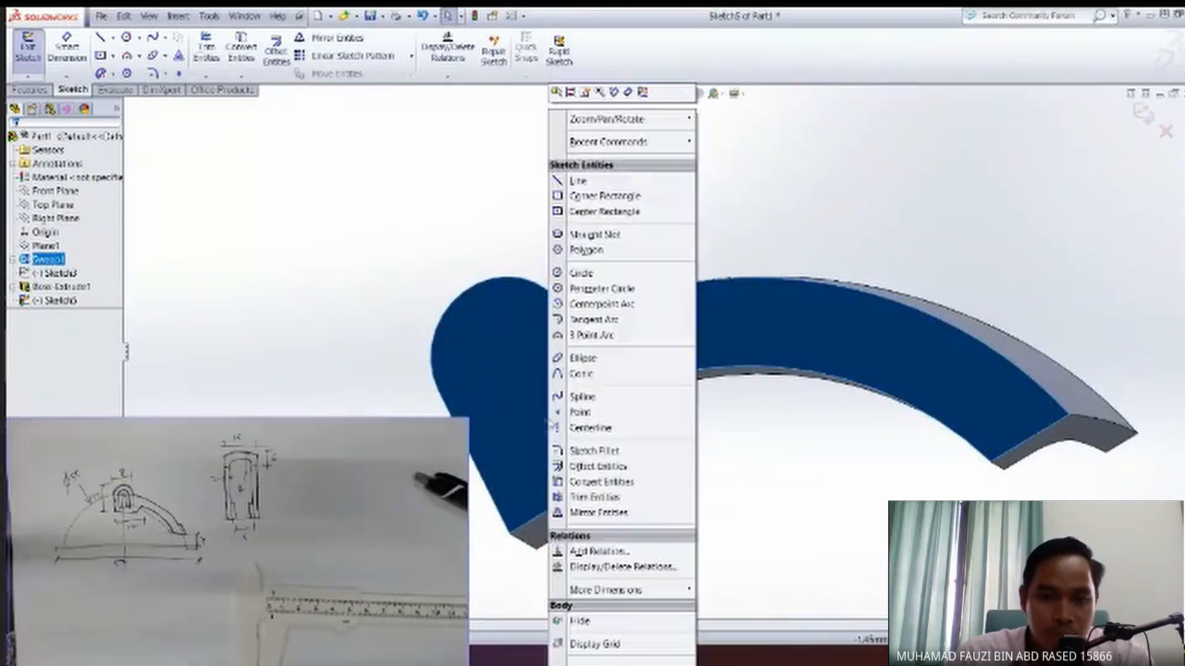
click(529, 402)
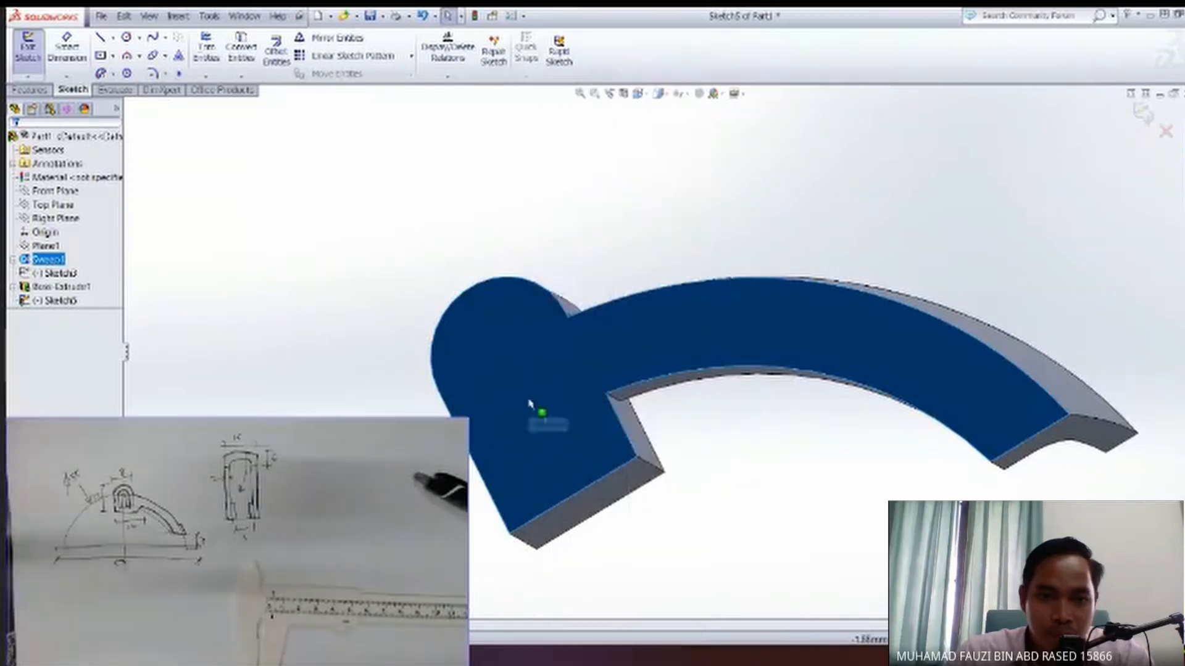
right_click(528, 400)
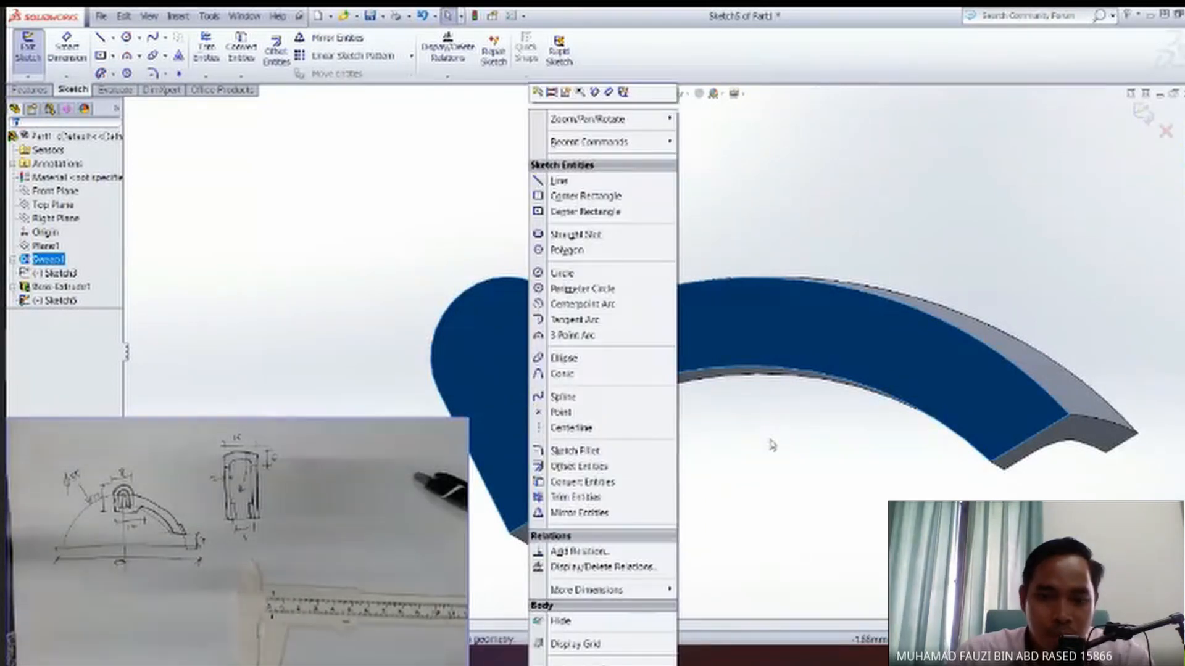
click(754, 506)
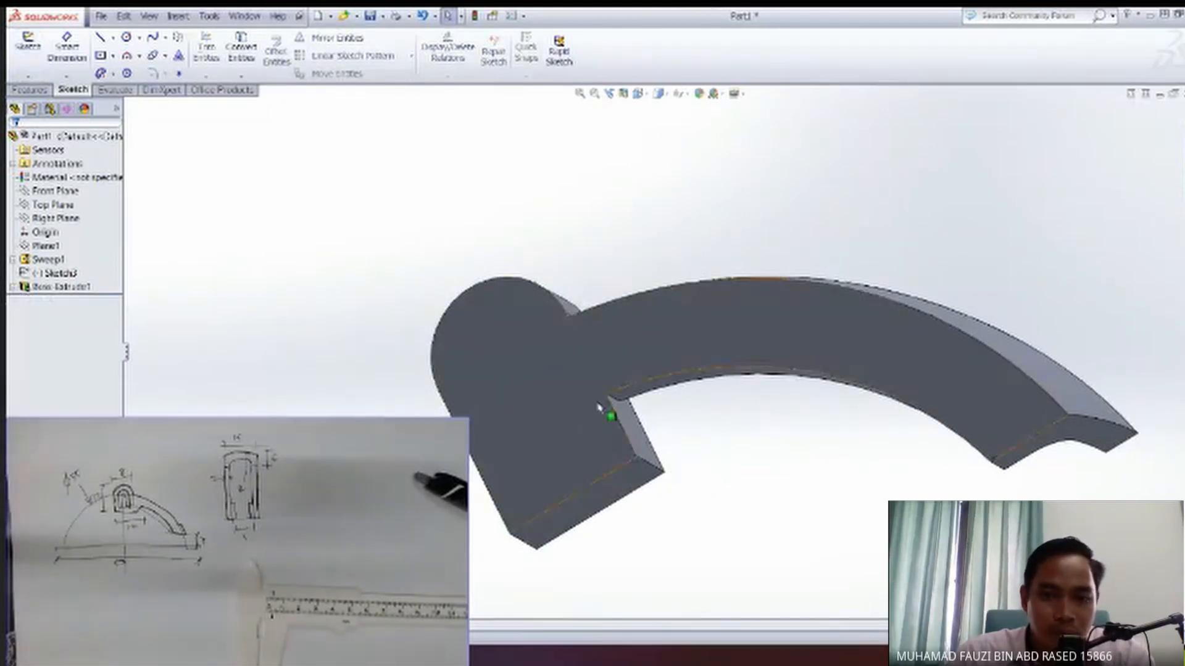
Start a sketch on the flat side face and draw a line from the block's lower inner corner up into the arm.
click(579, 395)
click(627, 356)
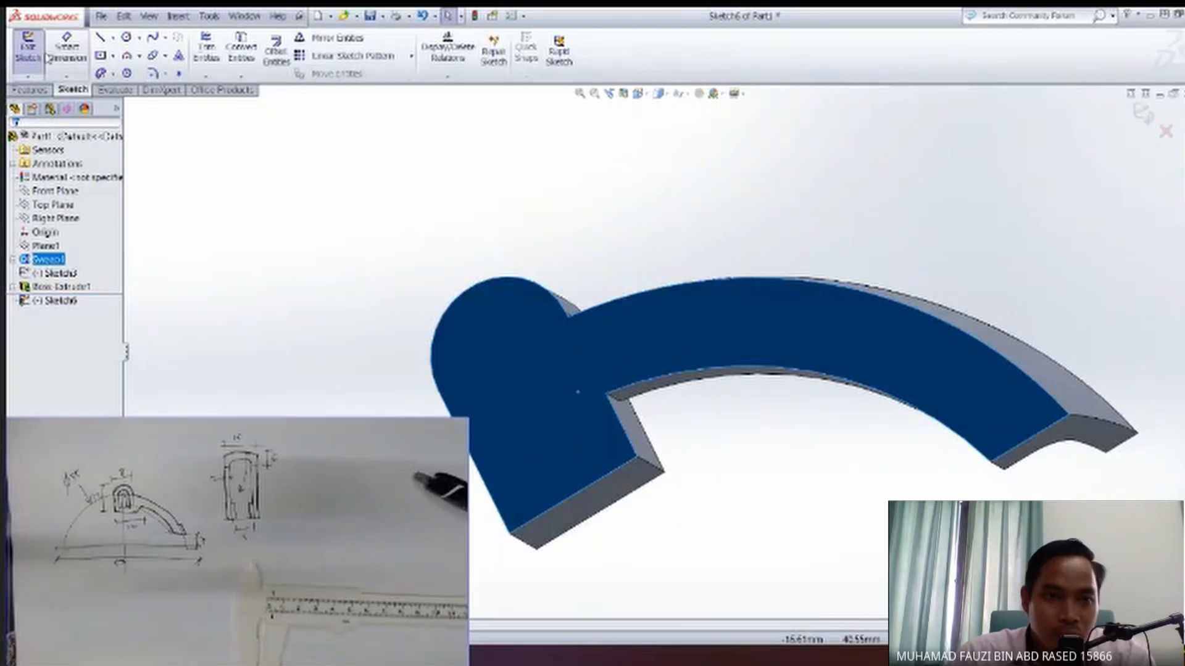
key(l)
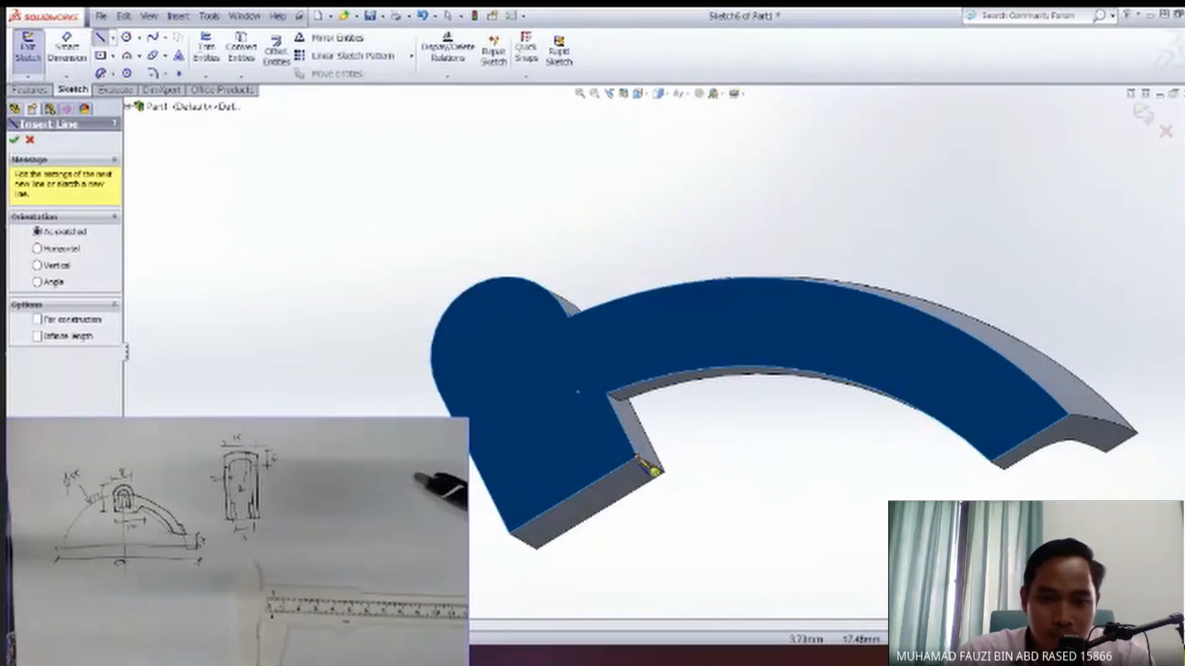
click(638, 457)
click(696, 317)
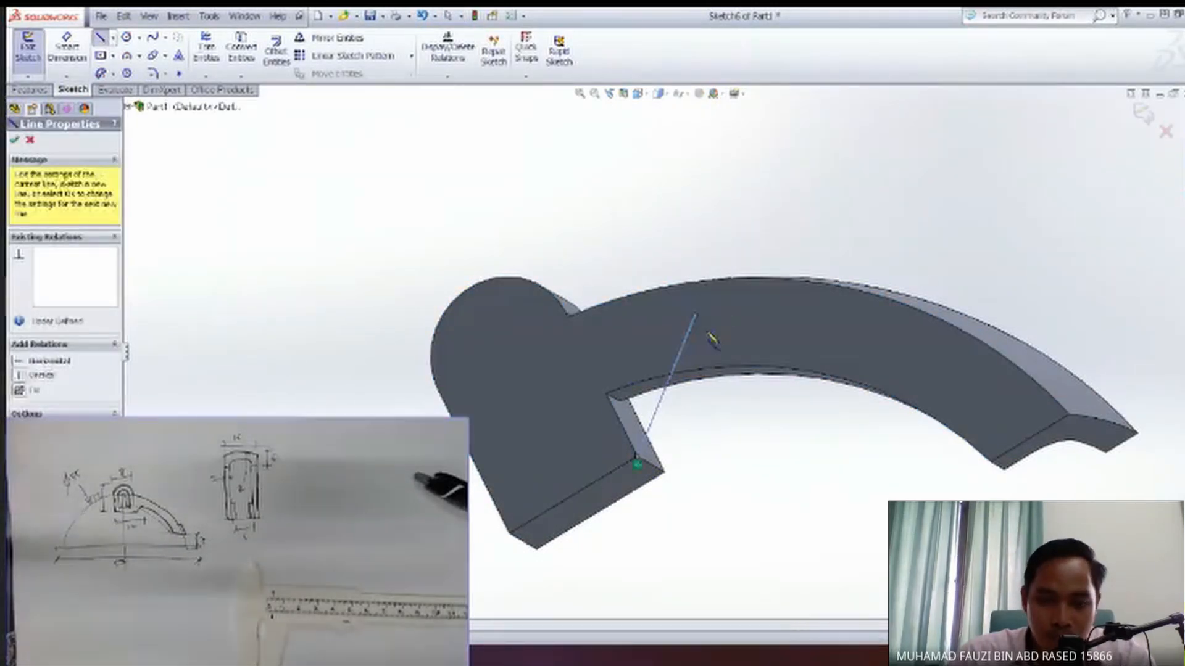
key(Escape)
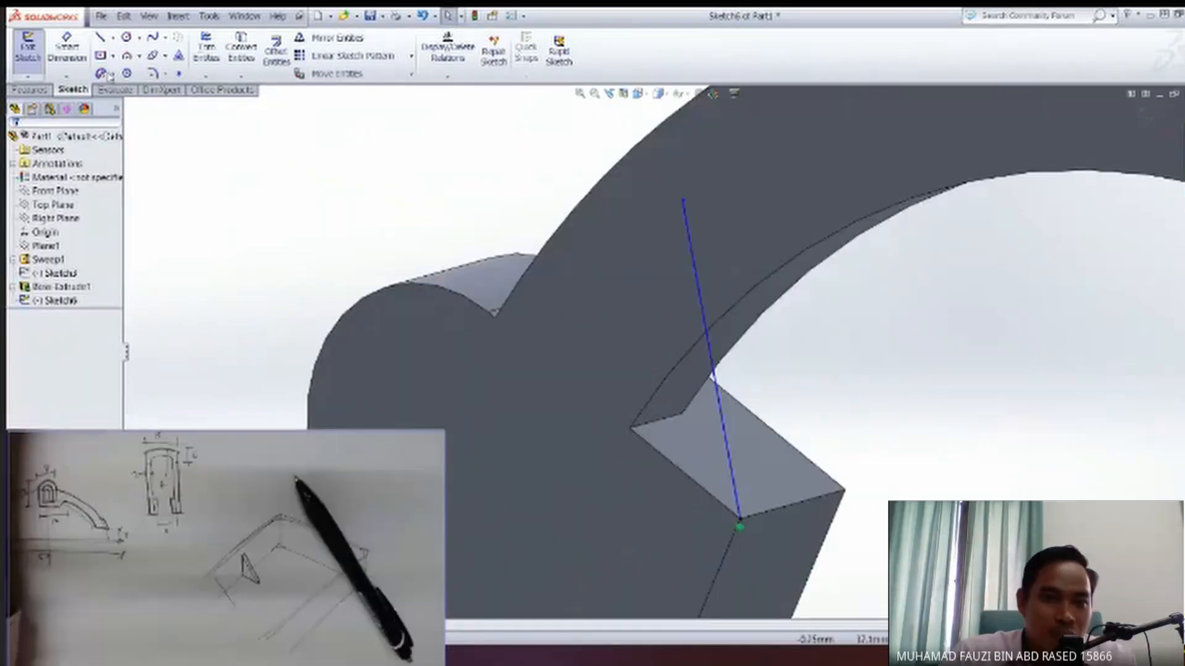
Draw a second line from the first line's upper end slanting back down into the round-topped block.
click(100, 38)
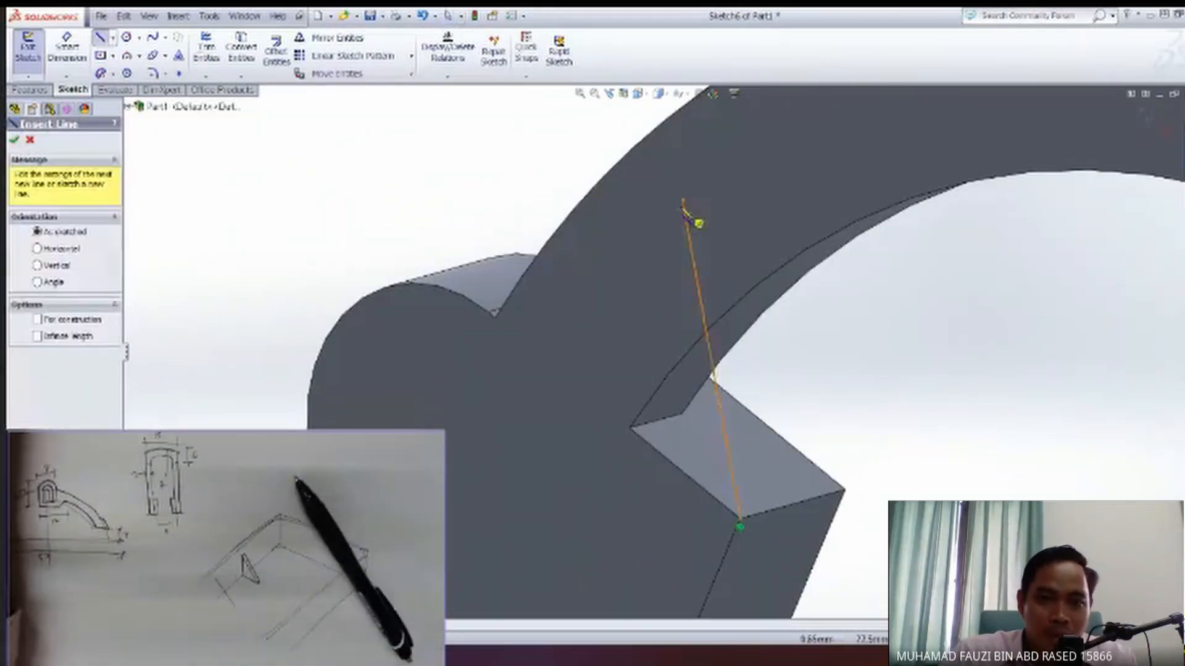
click(683, 201)
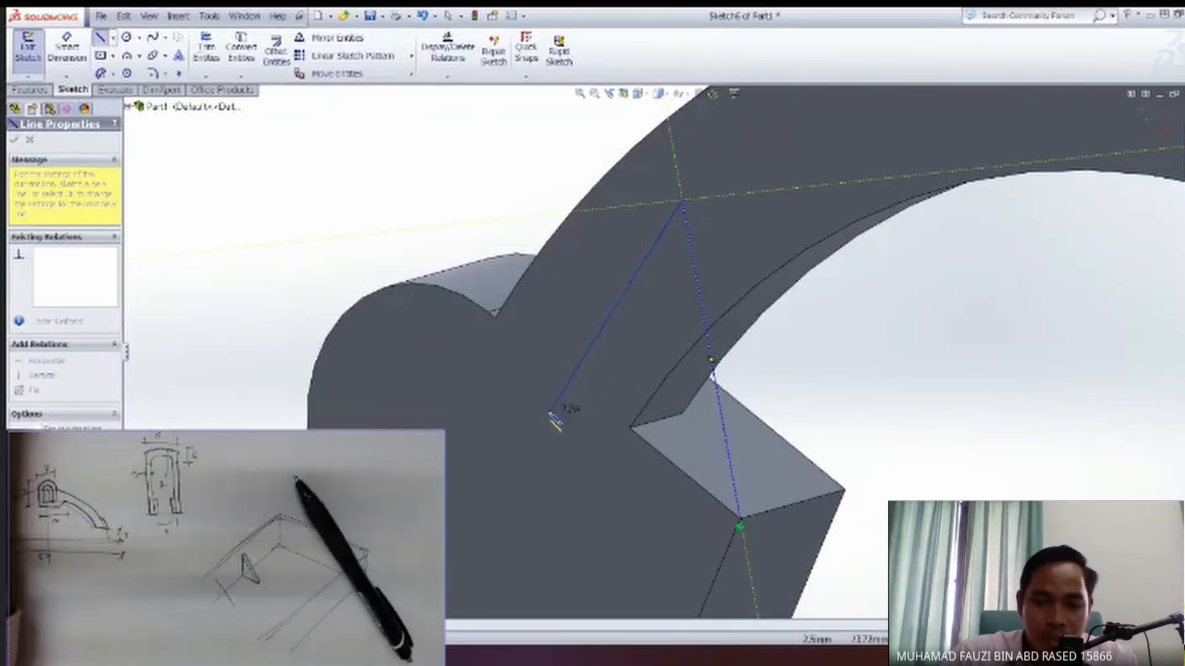
click(550, 413)
key(Escape)
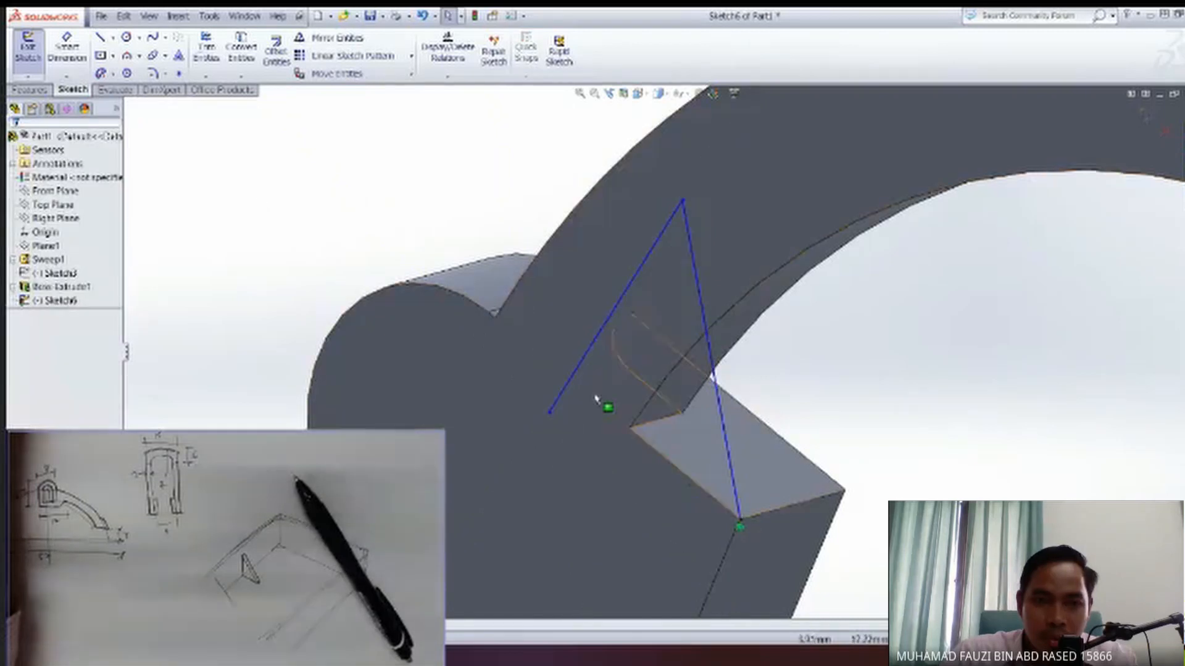
Draw a line from the block's lower inner corner along its inner edge until it crosses the second line.
click(100, 40)
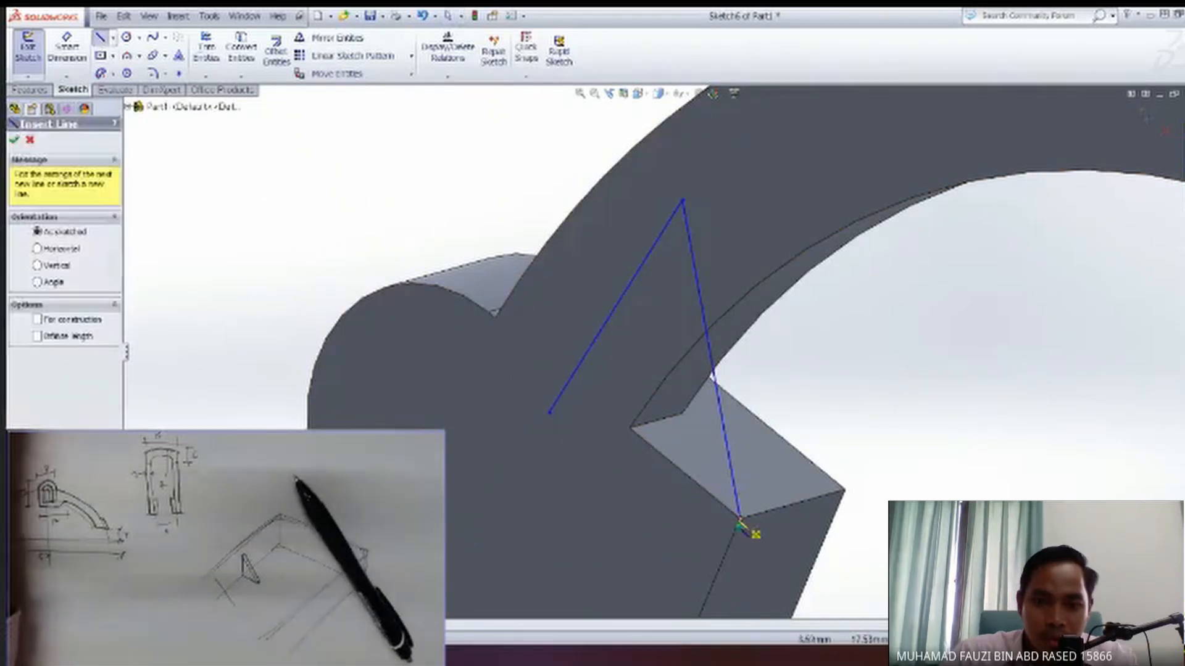
click(740, 519)
key(Escape)
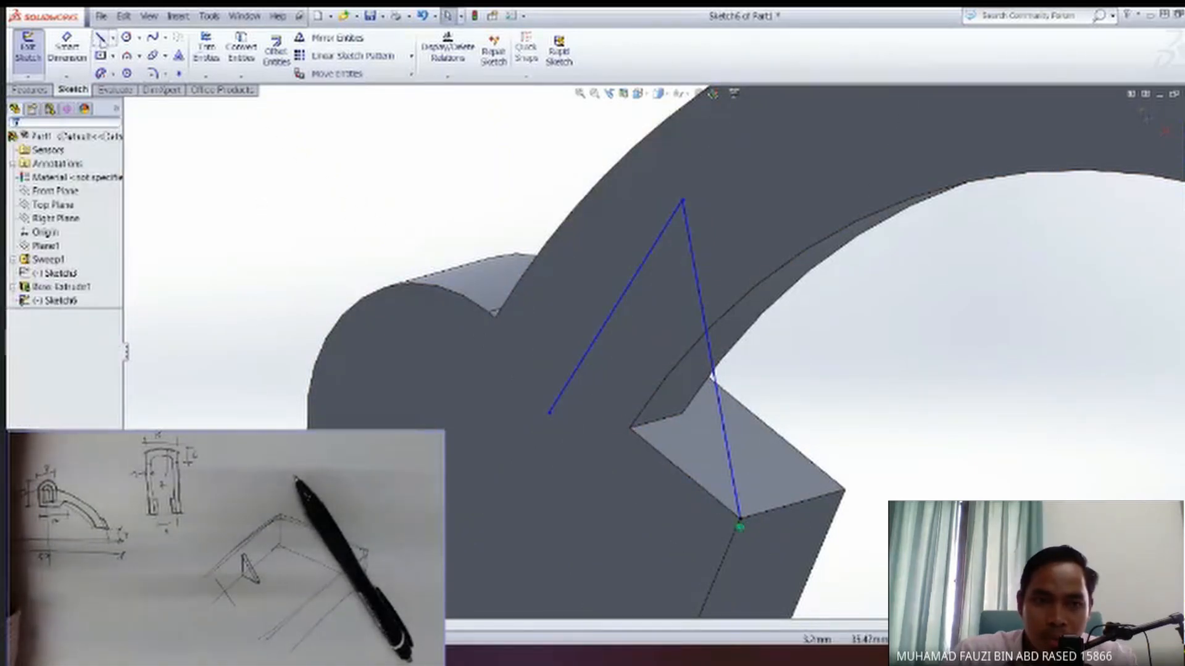
click(100, 40)
click(740, 522)
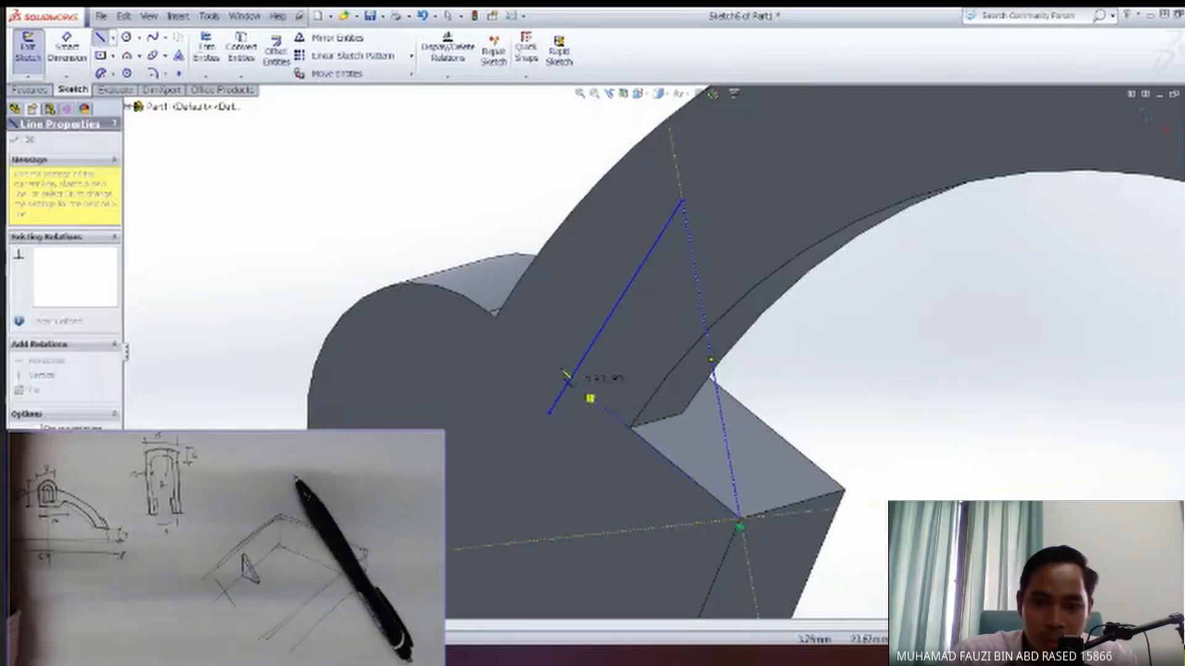
click(536, 351)
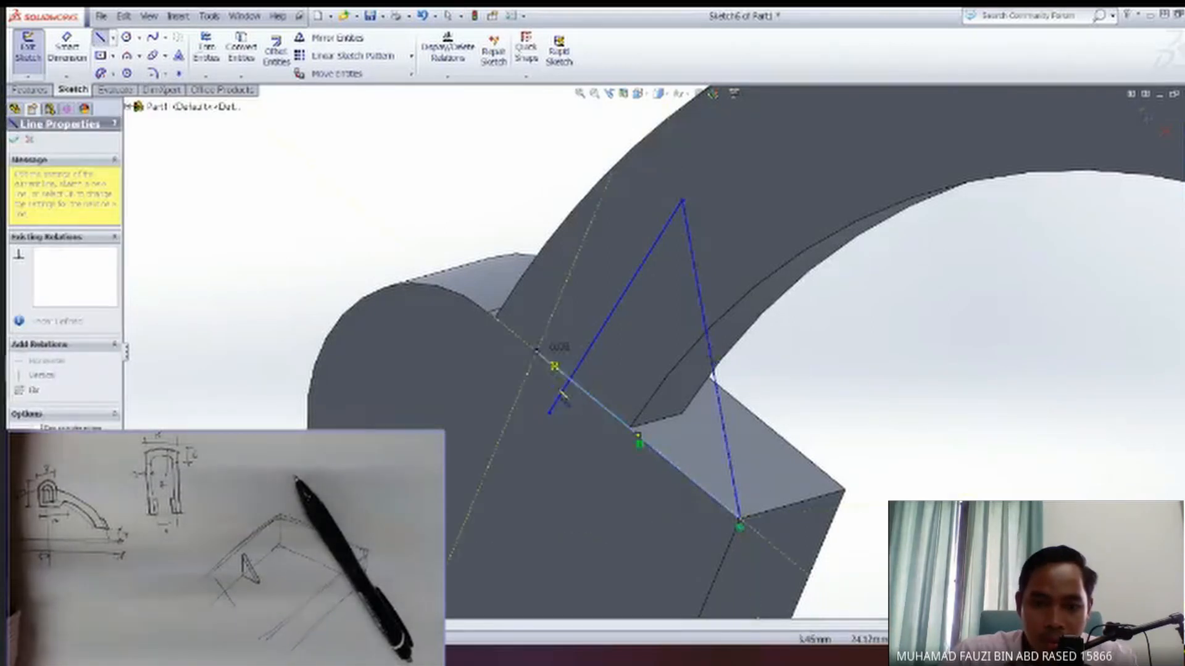
key(Escape)
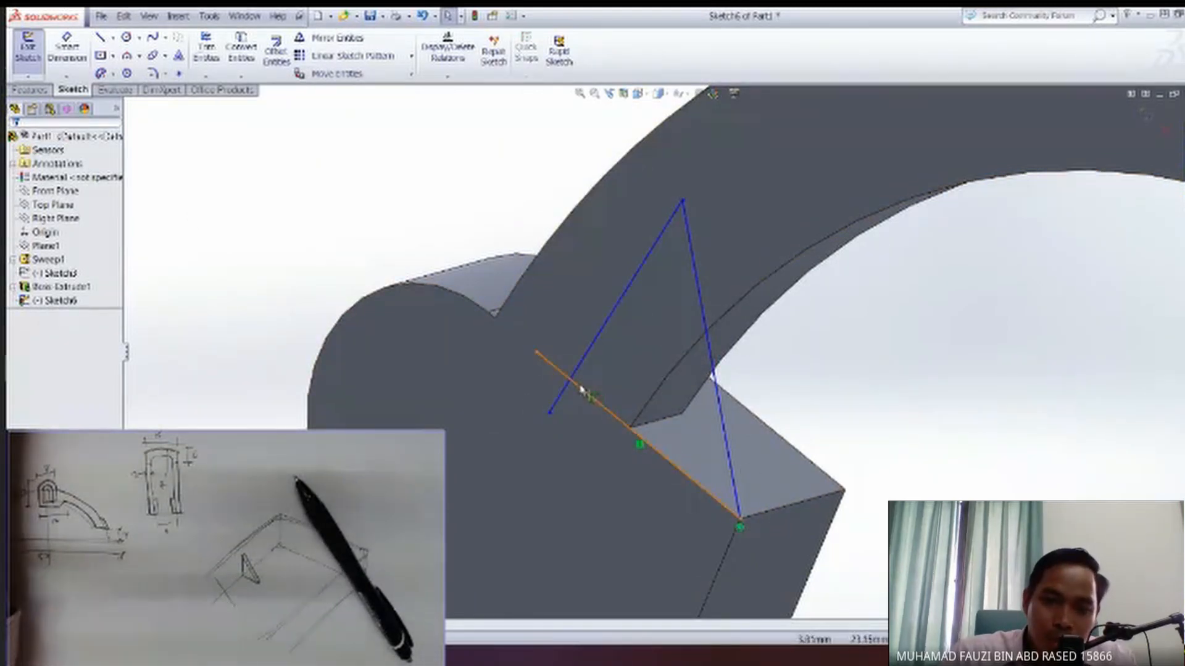
Make the slanted second line perpendicular to the line along the block's inner edge.
click(592, 351)
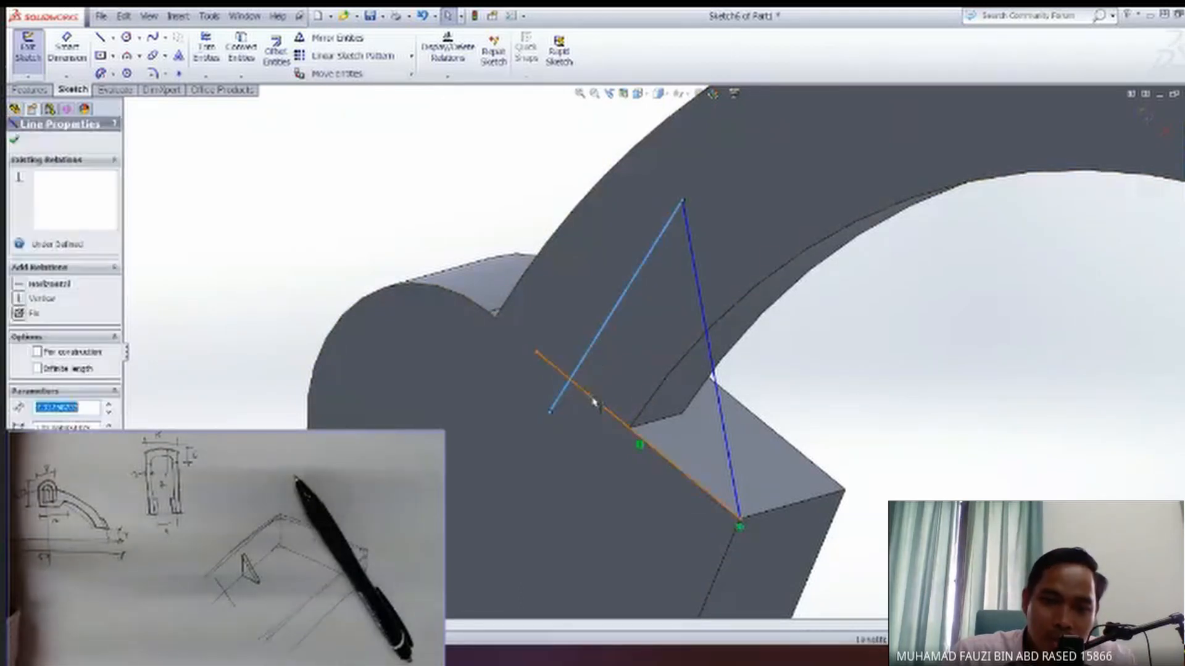
ctrl+click(594, 402)
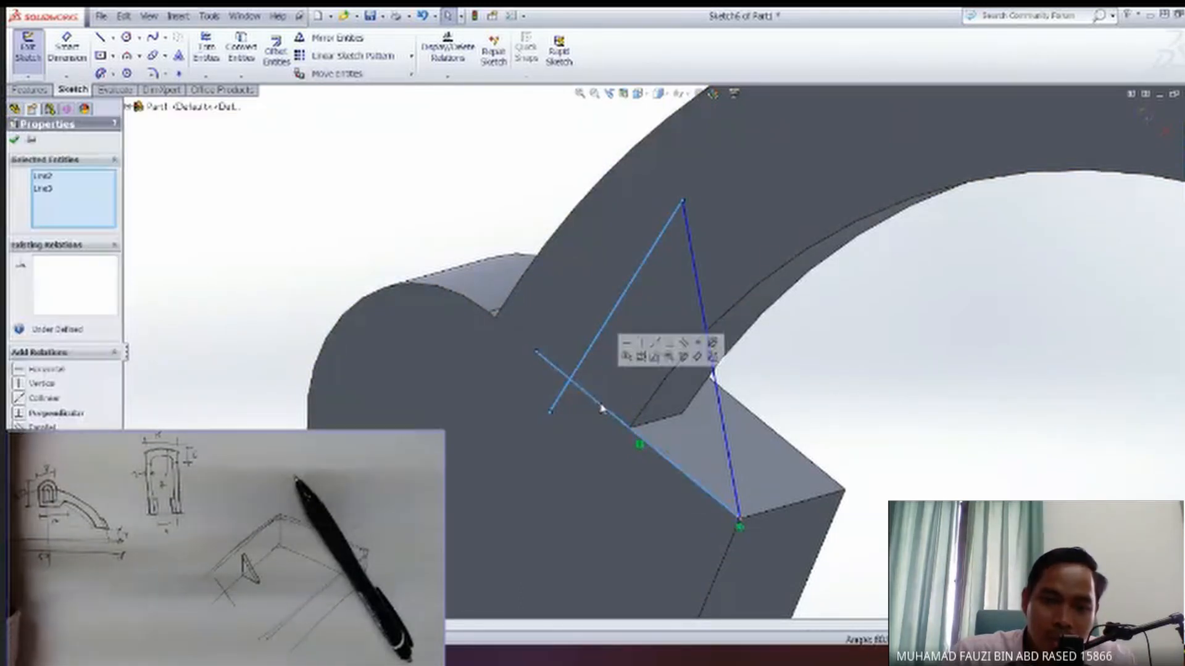
click(684, 358)
middle_drag(684, 359, 724, 346)
click(15, 140)
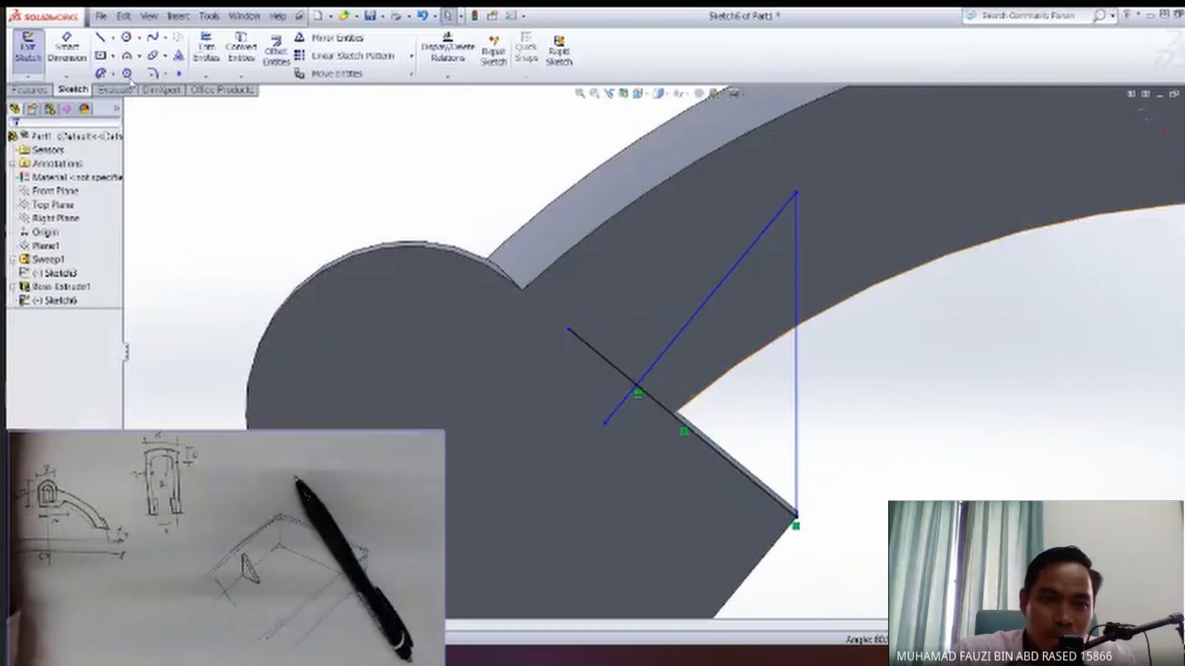
Trim the ends of the two crossing lines beyond their intersection to leave a closed triangle.
click(206, 50)
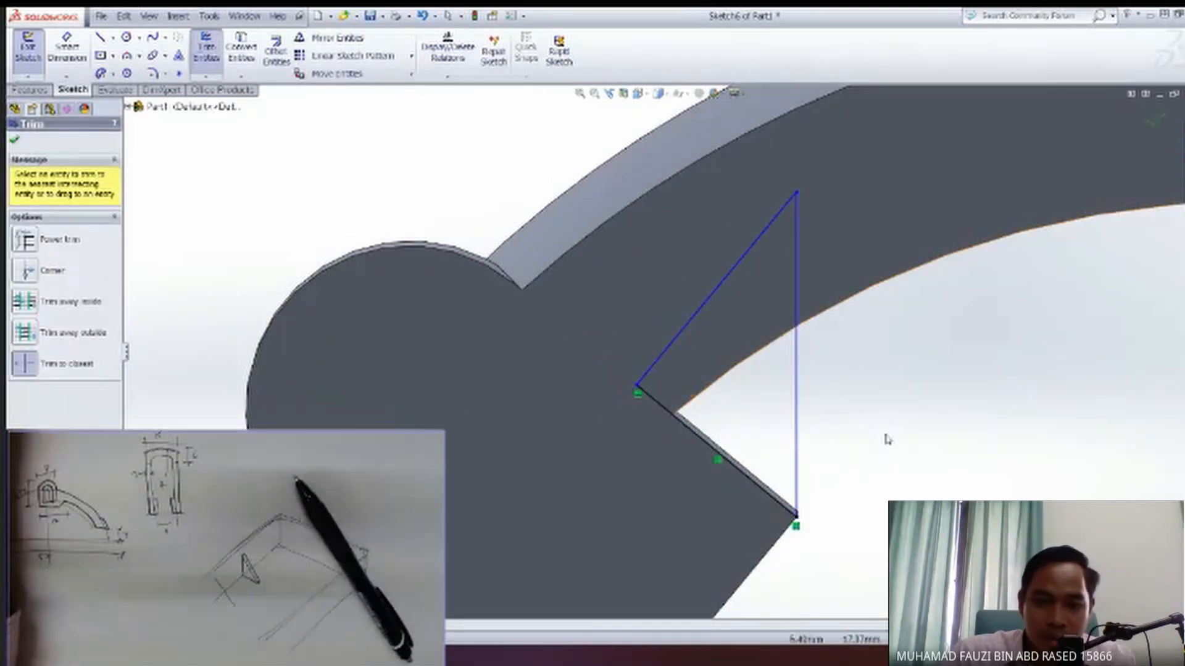
key(Escape)
middle_drag(886, 440, 671, 414)
Extrude the triangle 2 mm in the reversed direction as a gusset between the block and the arm, merging the result.
click(55, 300)
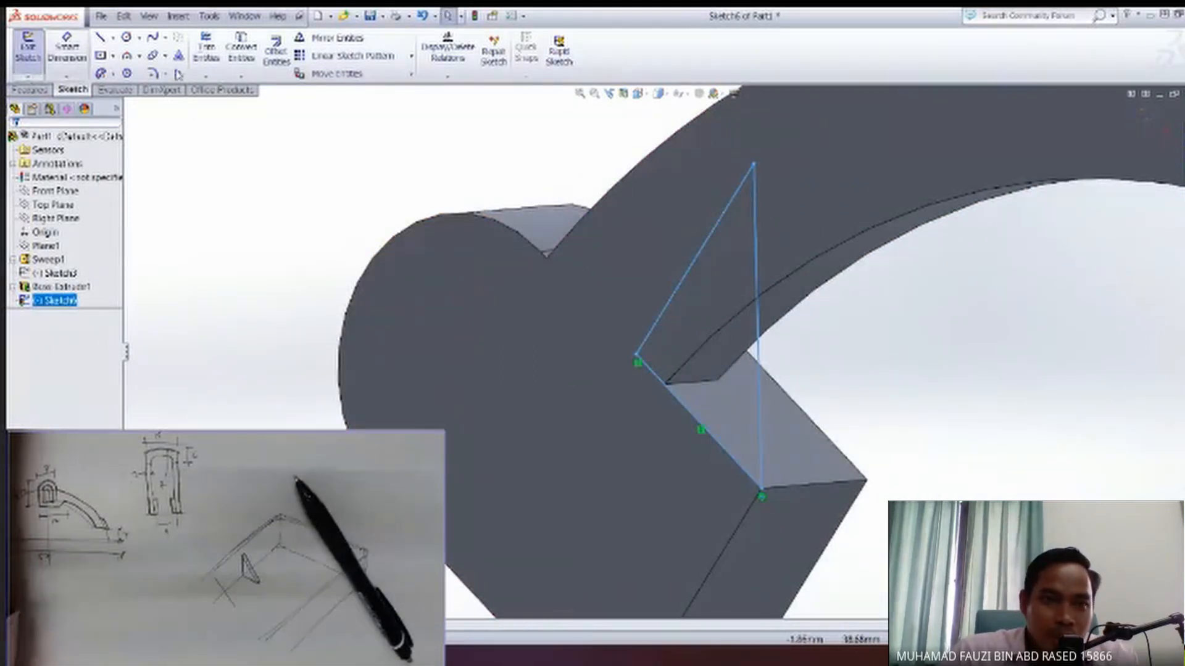
click(38, 88)
click(34, 52)
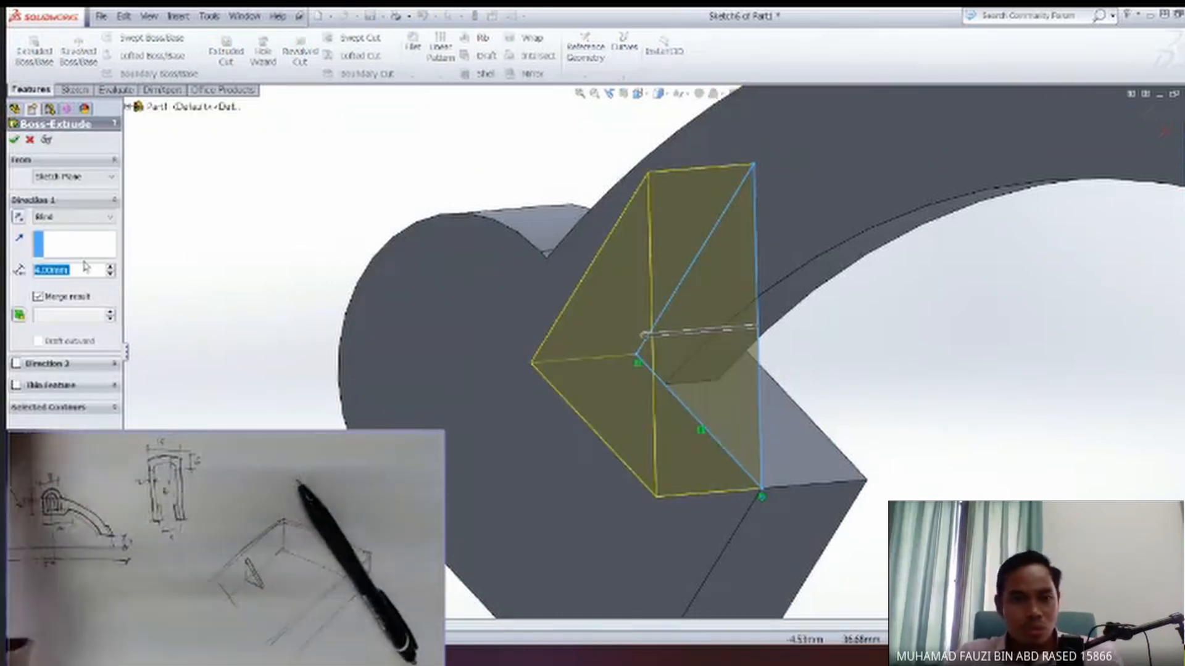
text(2)
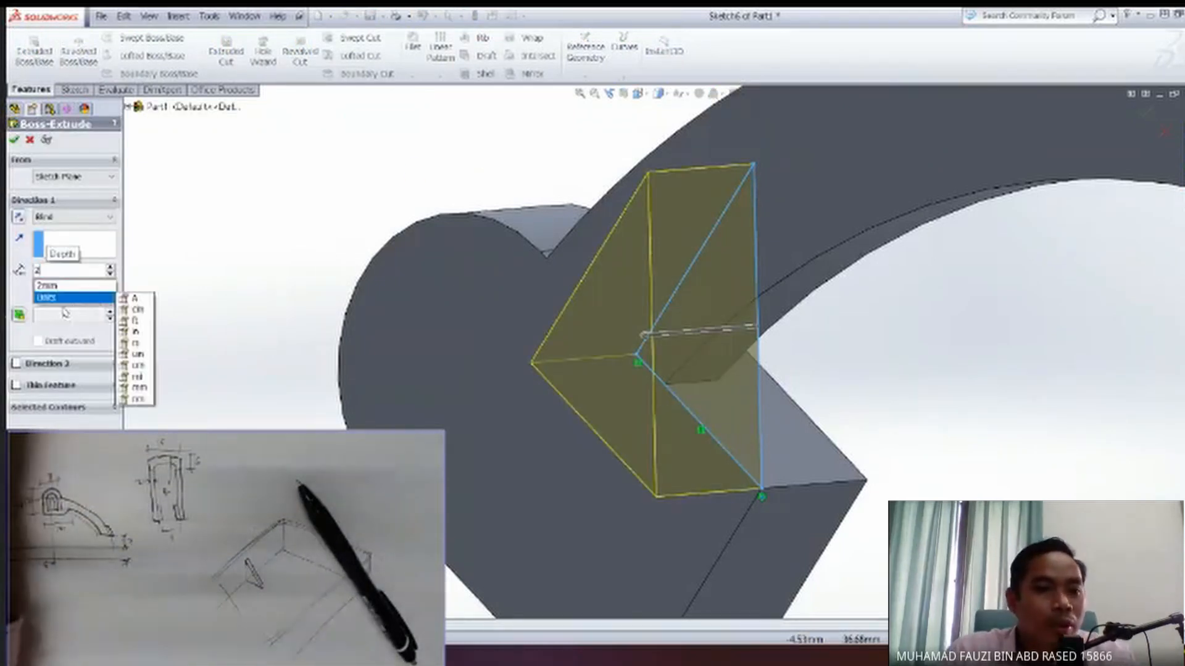
key(Return)
click(19, 217)
middle_drag(561, 281, 285, 198)
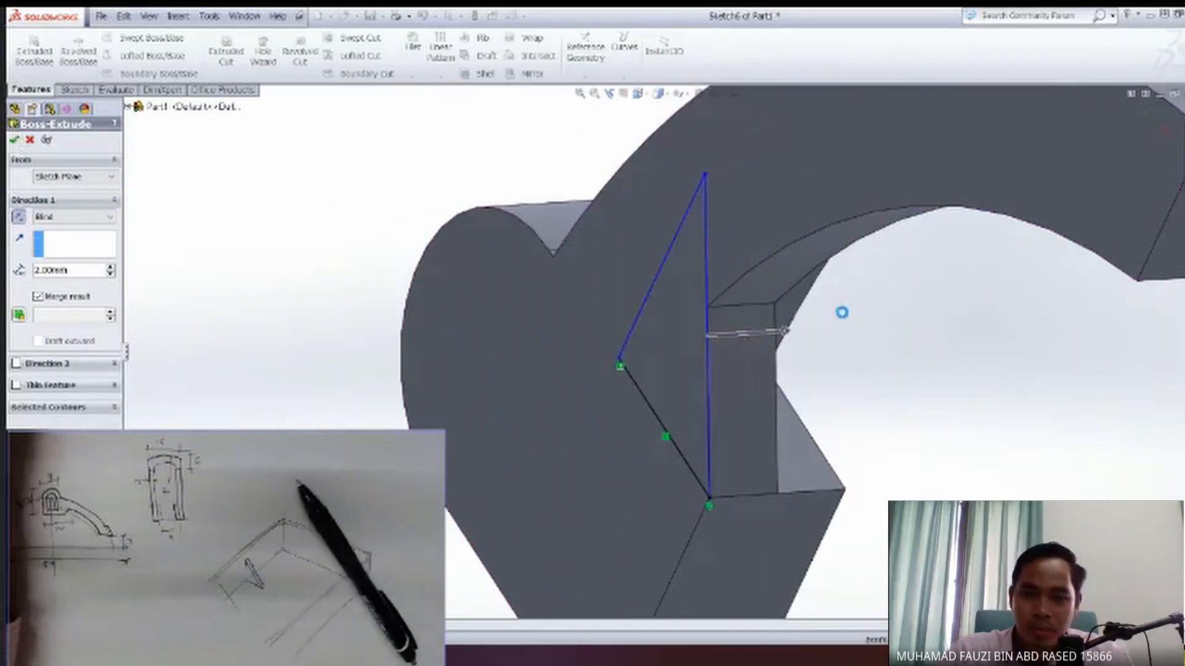
middle_drag(862, 368, 780, 397)
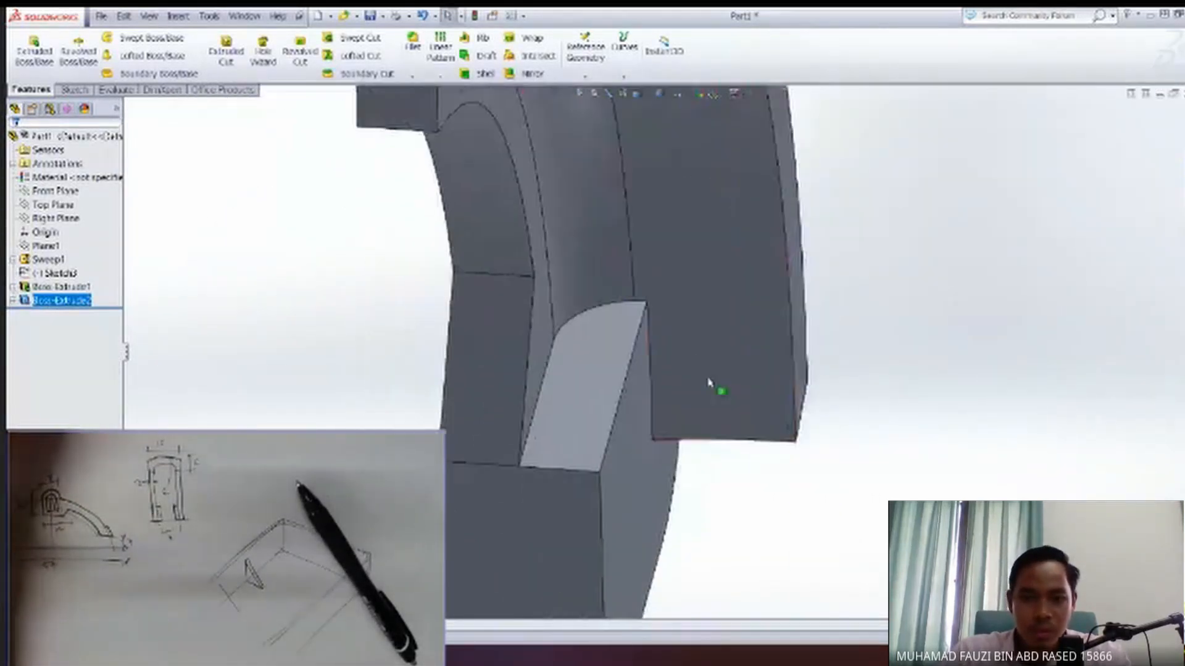
Show Sketch3, the round-topped profile sketch, with the end block in view.
scroll(724, 402, down, 2)
scroll(686, 398, up, 7)
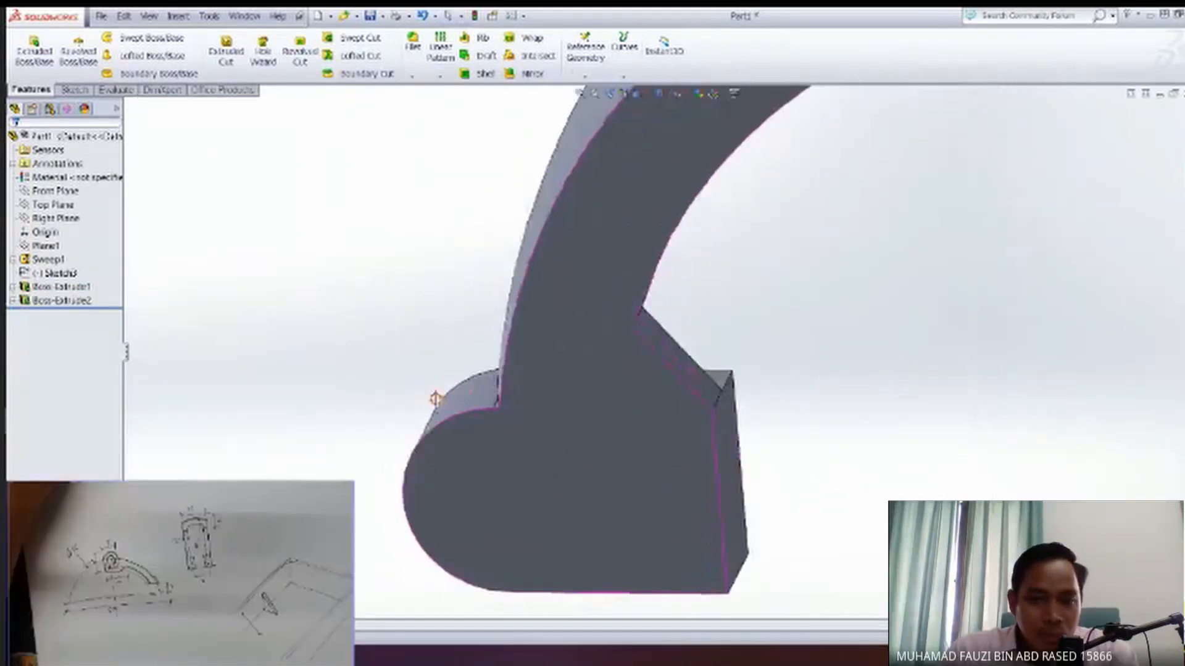
click(488, 385)
mouse_move(487, 385)
middle_down()
mouse_move(479, 425)
mouse_move(595, 489)
mouse_move(640, 395)
middle_up()
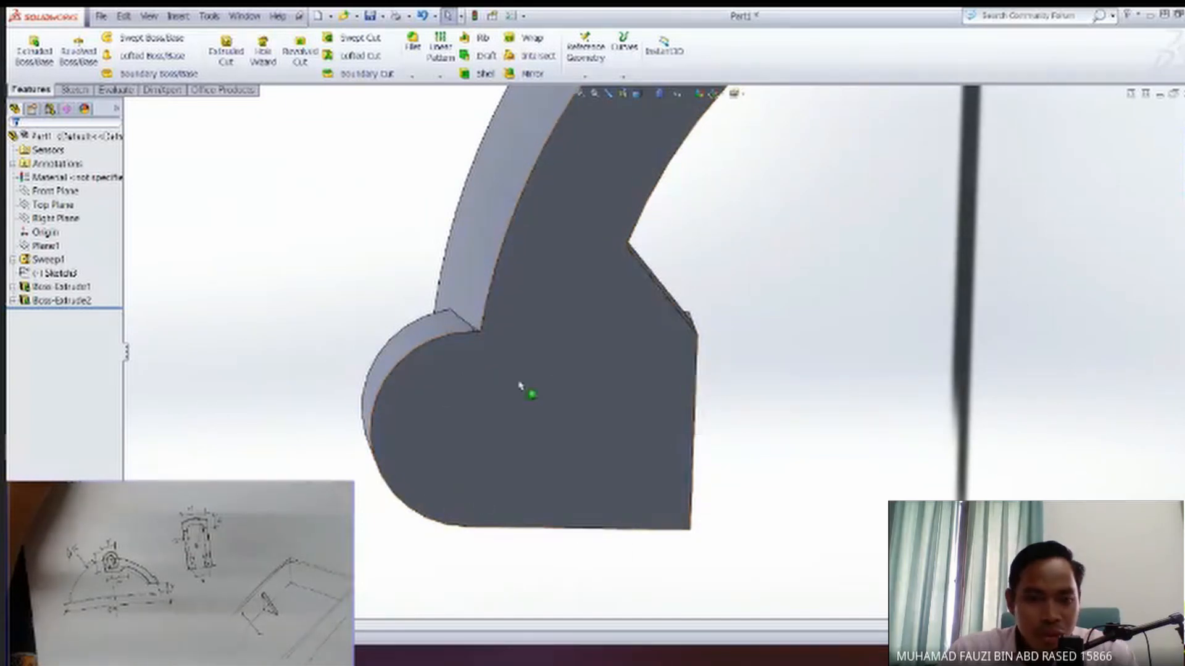
click(55, 273)
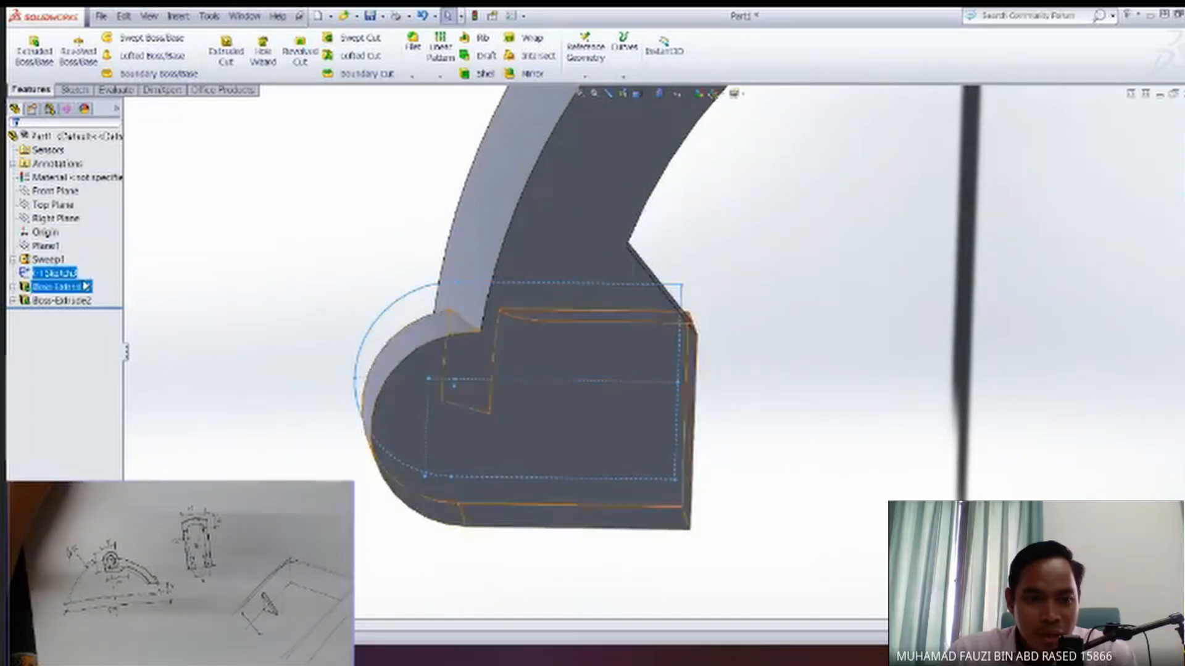
click(68, 272)
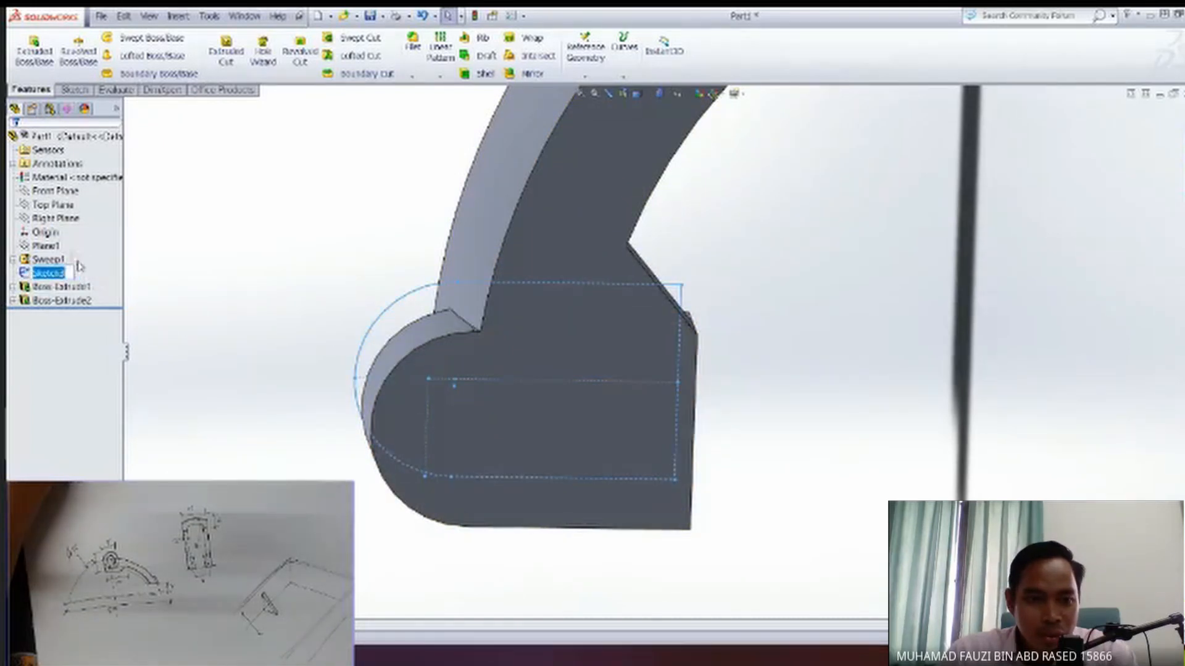
right_click(66, 274)
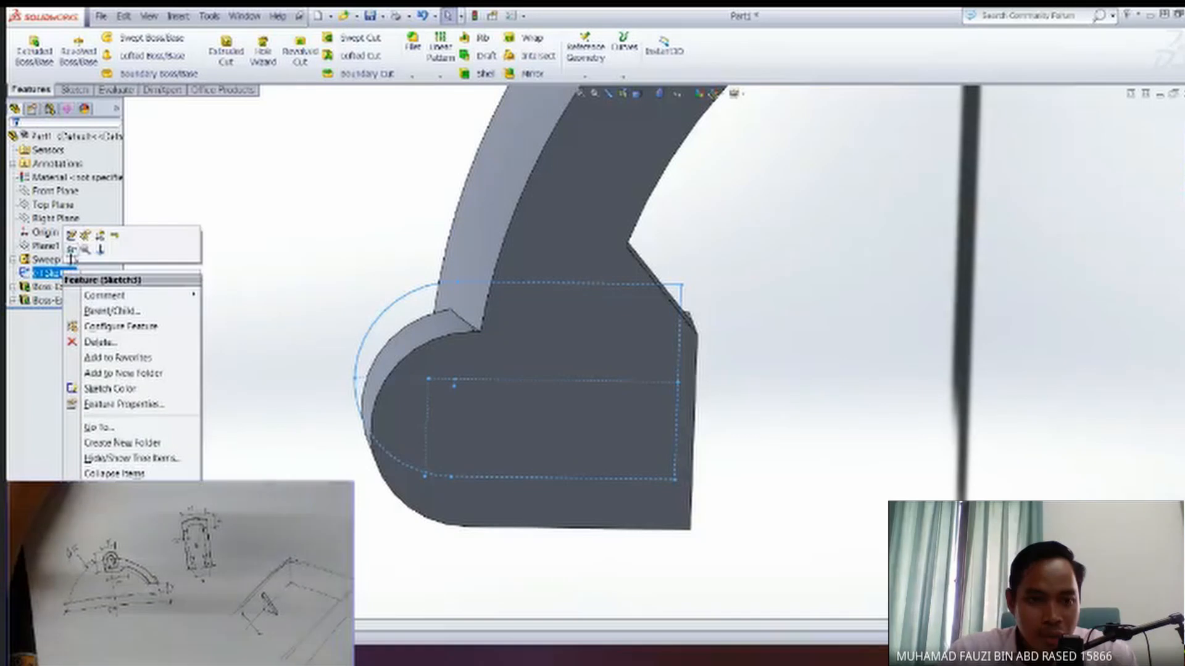
click(71, 251)
middle_drag(460, 271, 512, 284)
mouse_move(558, 438)
middle_down()
mouse_move(496, 435)
mouse_move(733, 515)
mouse_move(730, 545)
middle_up()
mouse_move(626, 518)
middle_down()
mouse_move(590, 473)
mouse_move(597, 397)
middle_up()
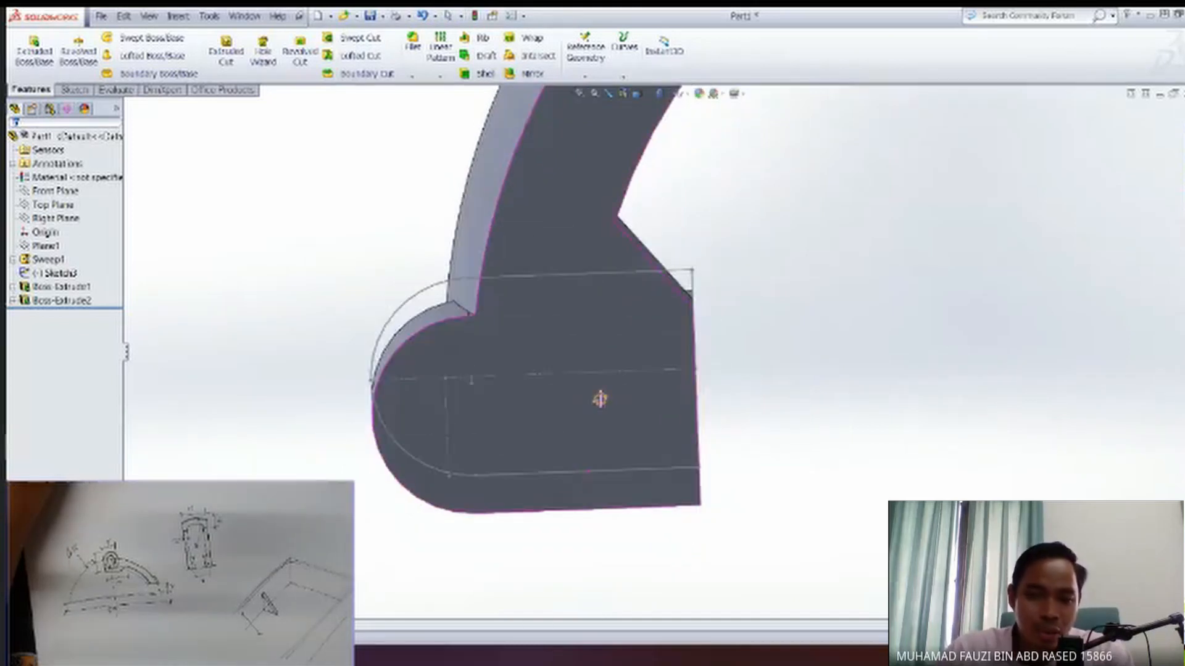
mouse_move(661, 424)
middle_down()
mouse_move(629, 464)
mouse_move(542, 478)
mouse_move(476, 357)
middle_up()
drag(291, 195, 773, 473)
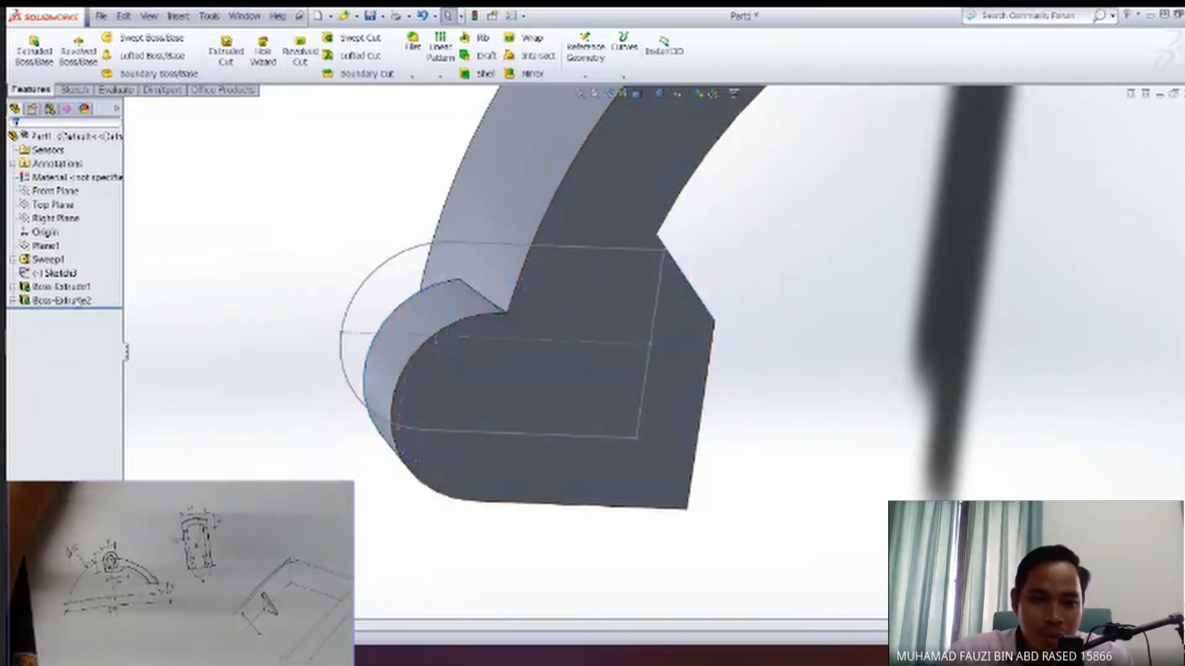
click(54, 272)
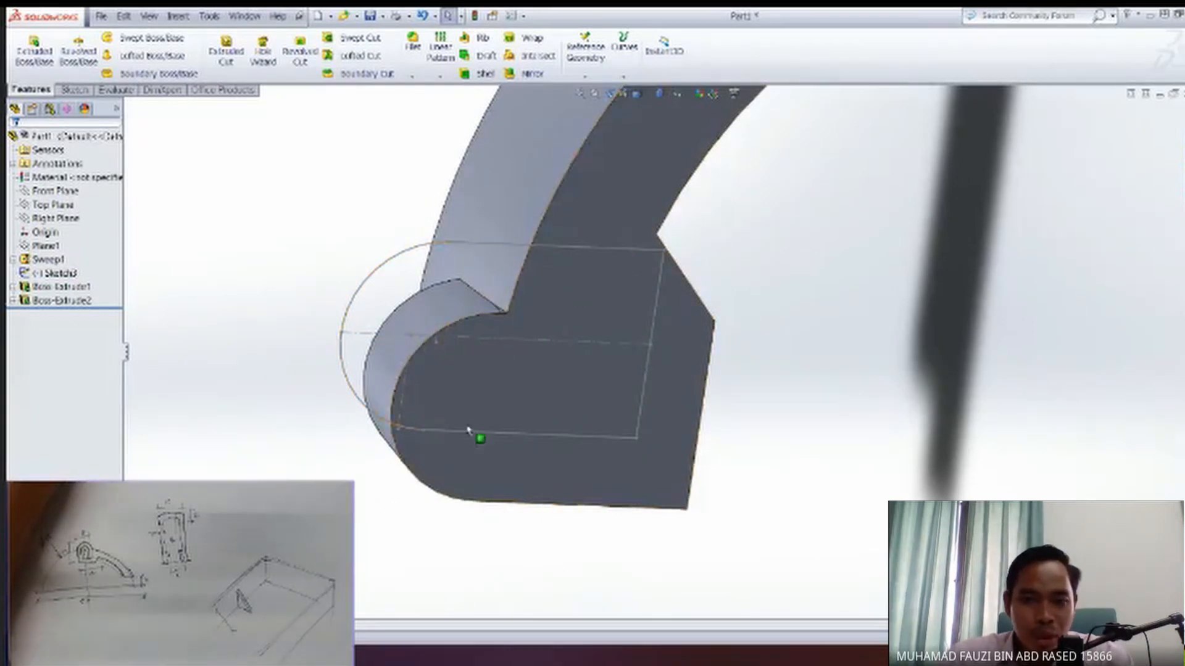
Start a sketch on the merged flat face of the arm and block, and project the Sketch3 profile onto it with Convert Entities.
middle_drag(547, 441, 637, 339)
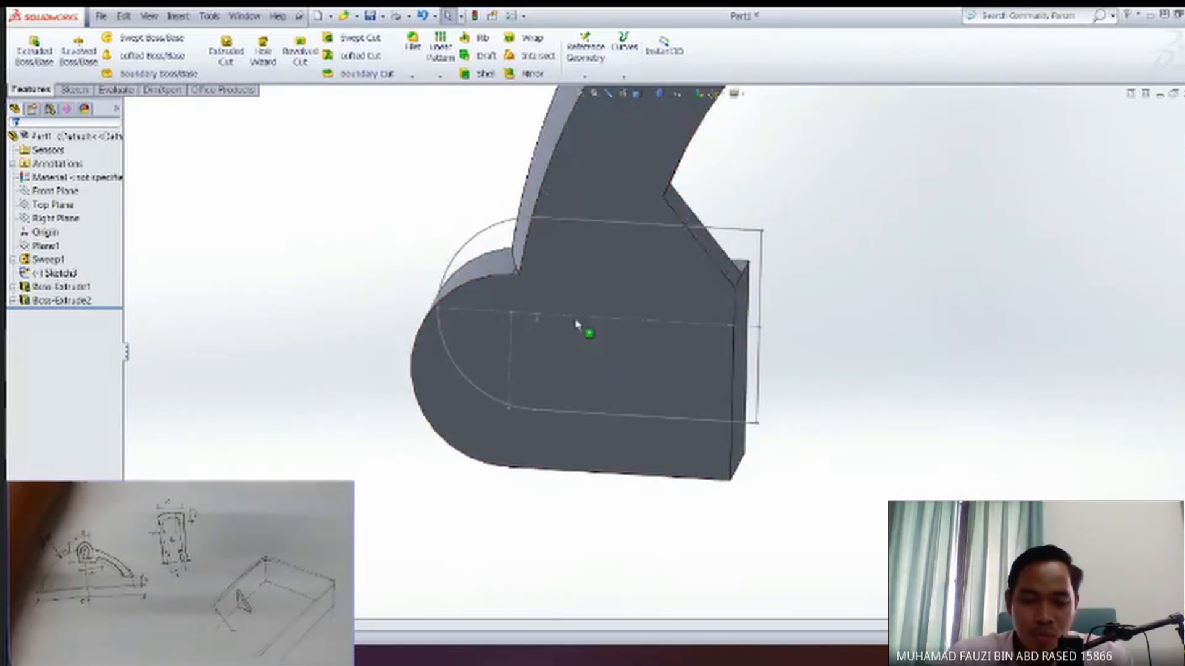
middle_drag(618, 418, 581, 441)
middle_drag(628, 381, 740, 241)
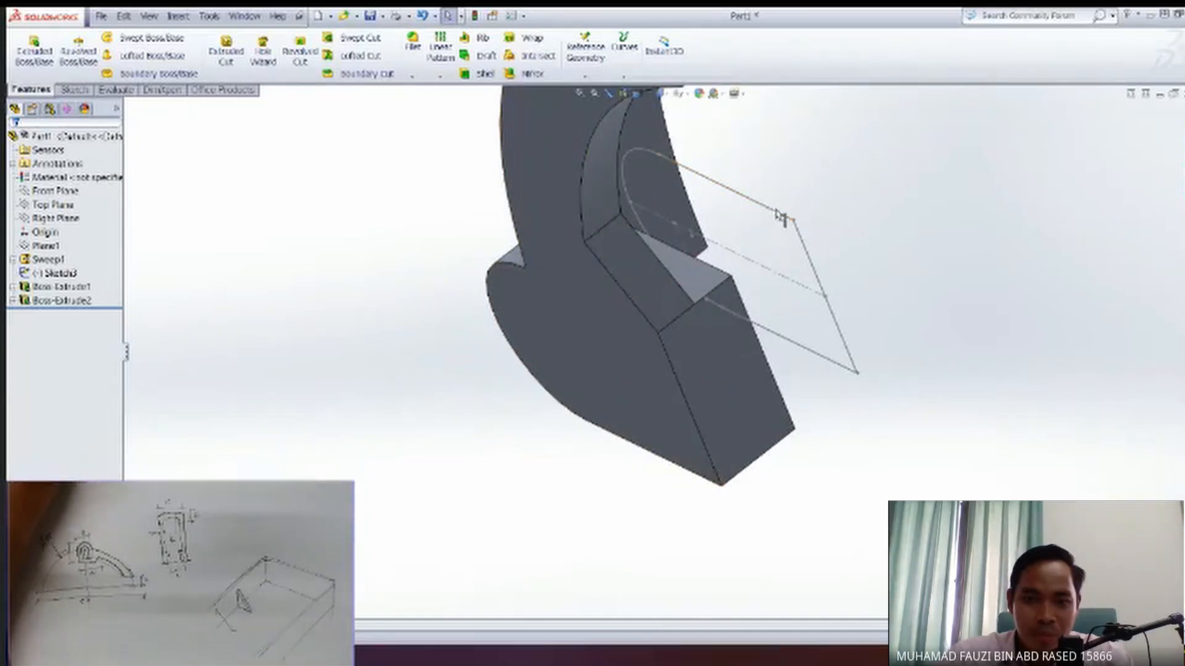
middle_drag(586, 349, 625, 394)
click(597, 369)
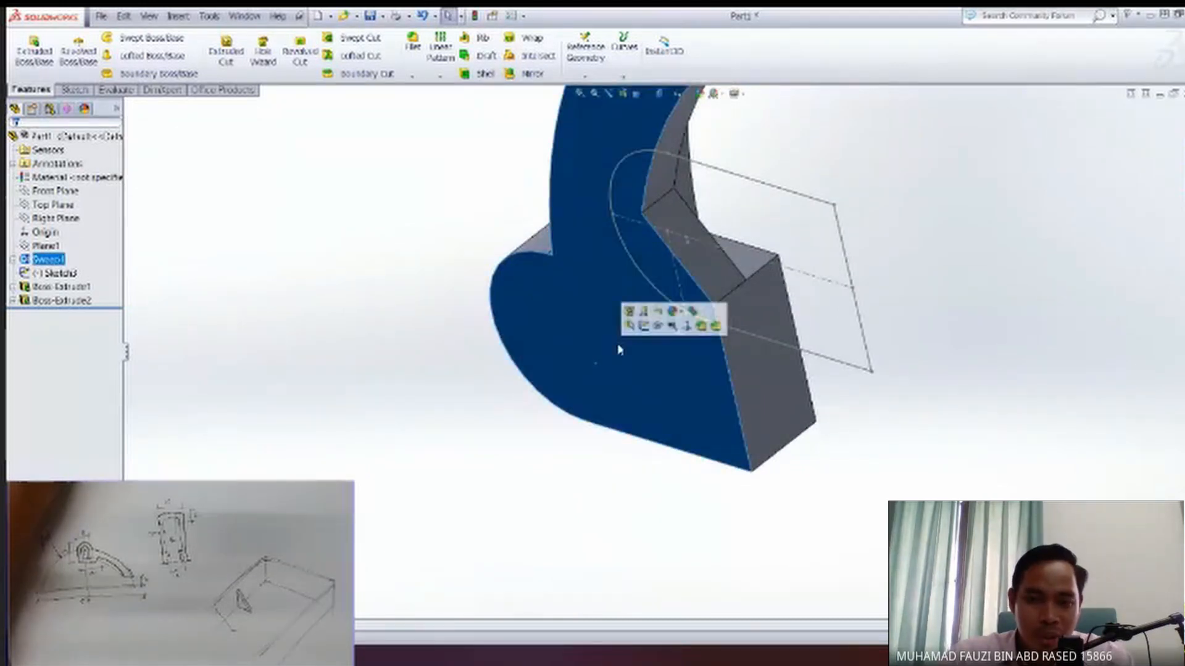
click(643, 329)
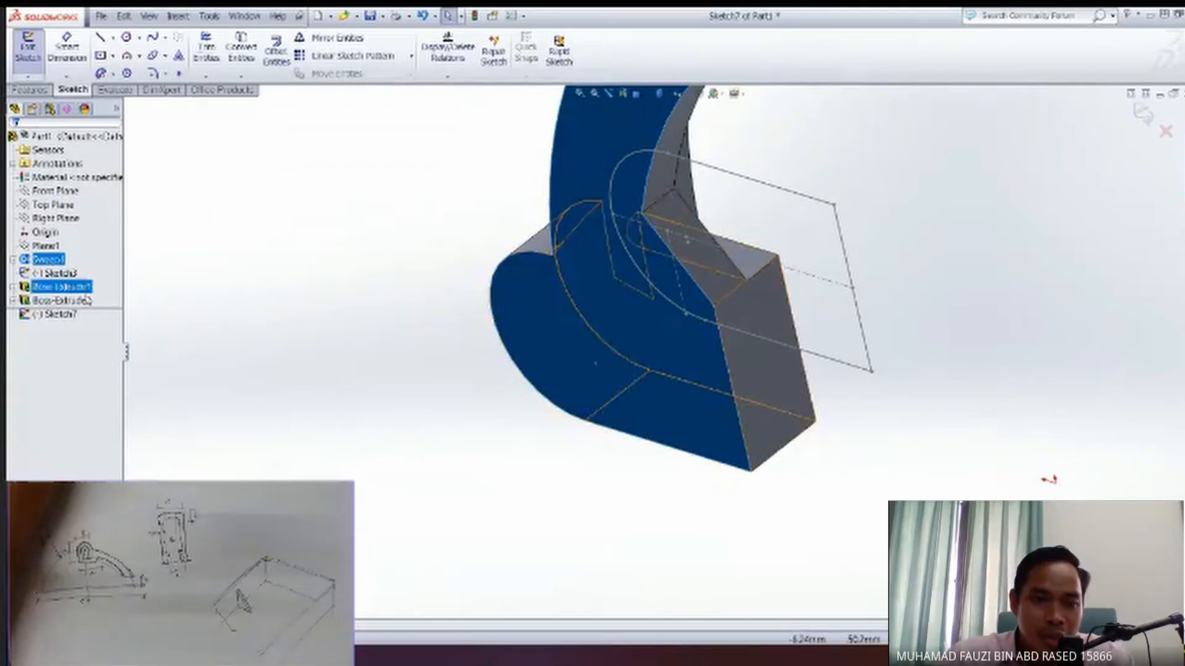
click(58, 274)
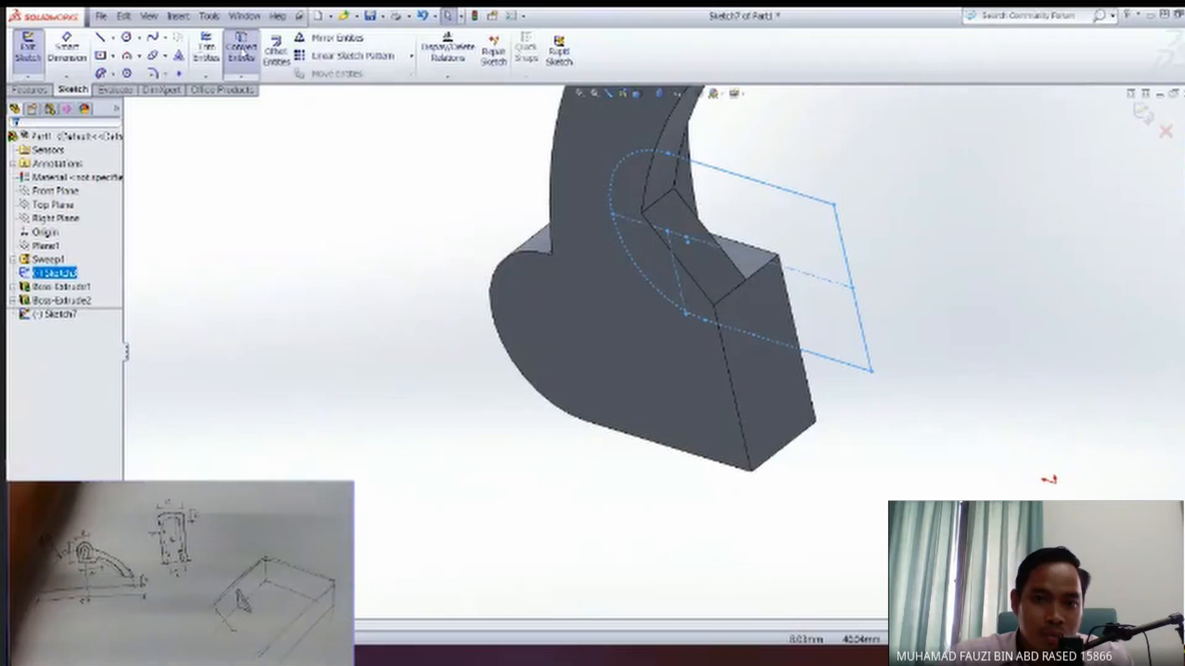
click(248, 70)
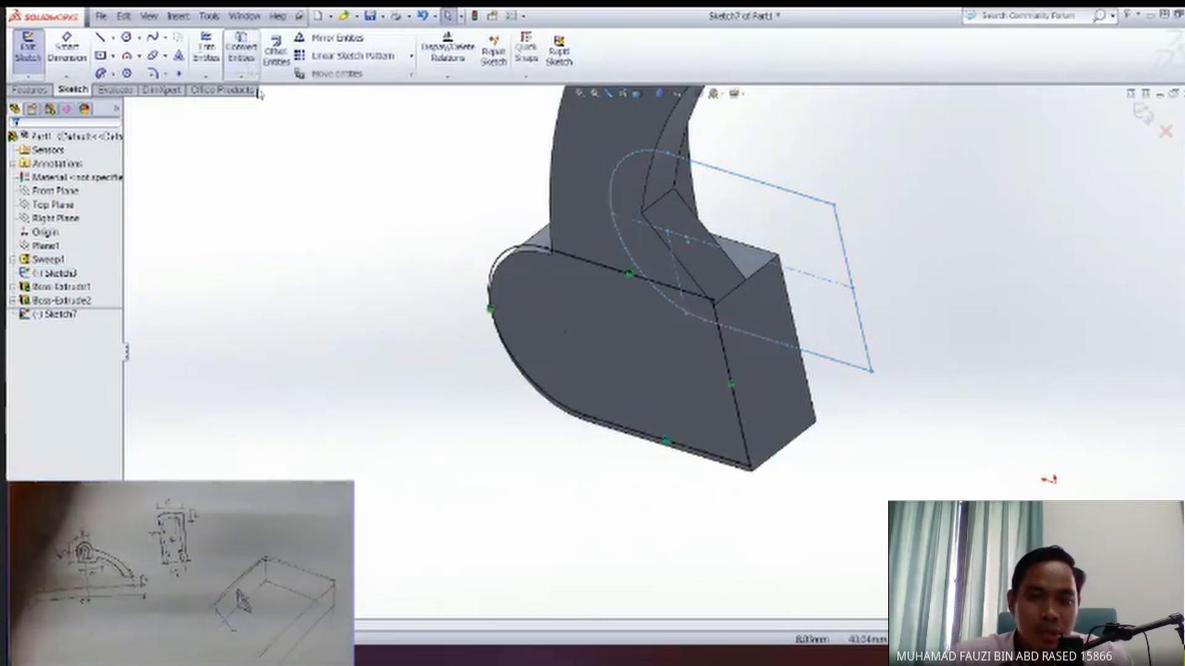
Examine how the converted outline lines up with the edges of the round-topped block and Sketch3 from several angles.
mouse_move(452, 357)
middle_down()
mouse_move(528, 302)
mouse_move(517, 239)
mouse_move(469, 268)
mouse_move(485, 287)
middle_up()
ctrl+middle_drag(810, 305, 771, 343)
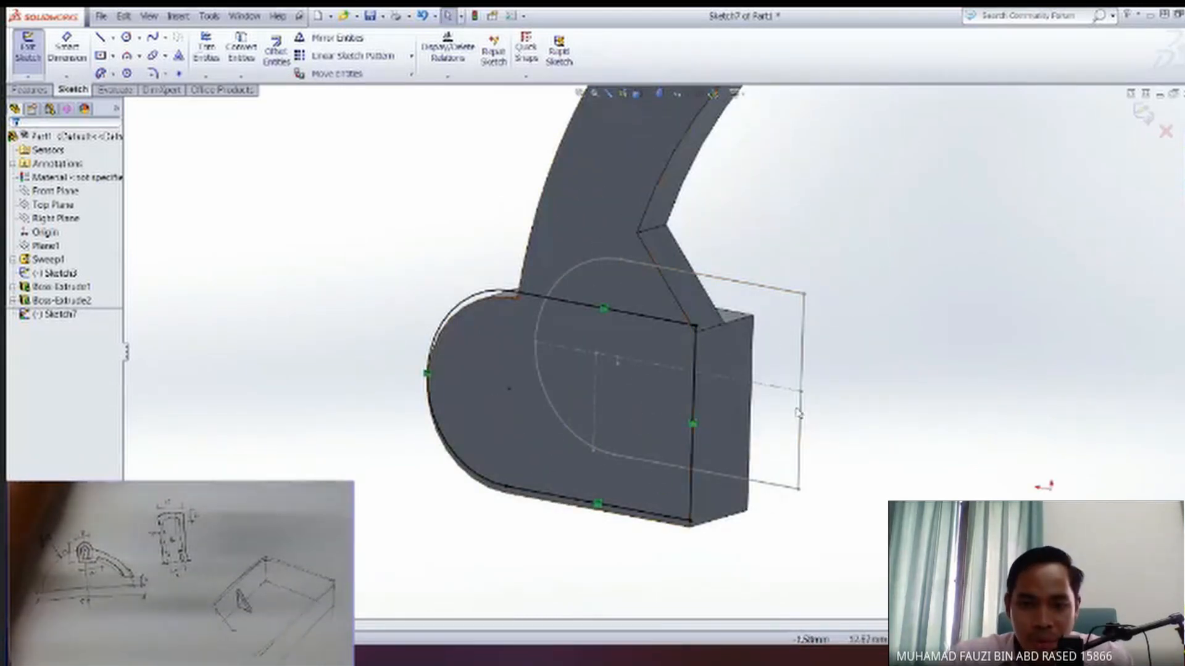
middle_drag(555, 426, 685, 447)
middle_drag(654, 407, 933, 412)
middle_drag(634, 439, 533, 461)
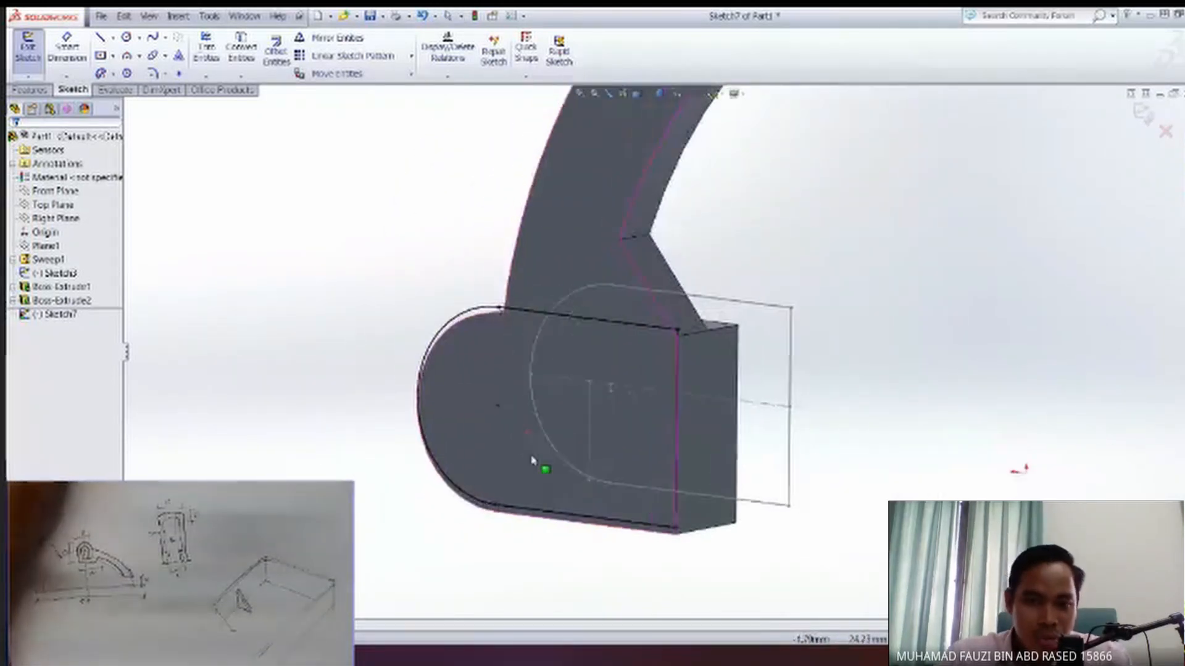
scroll(555, 444, up, 5)
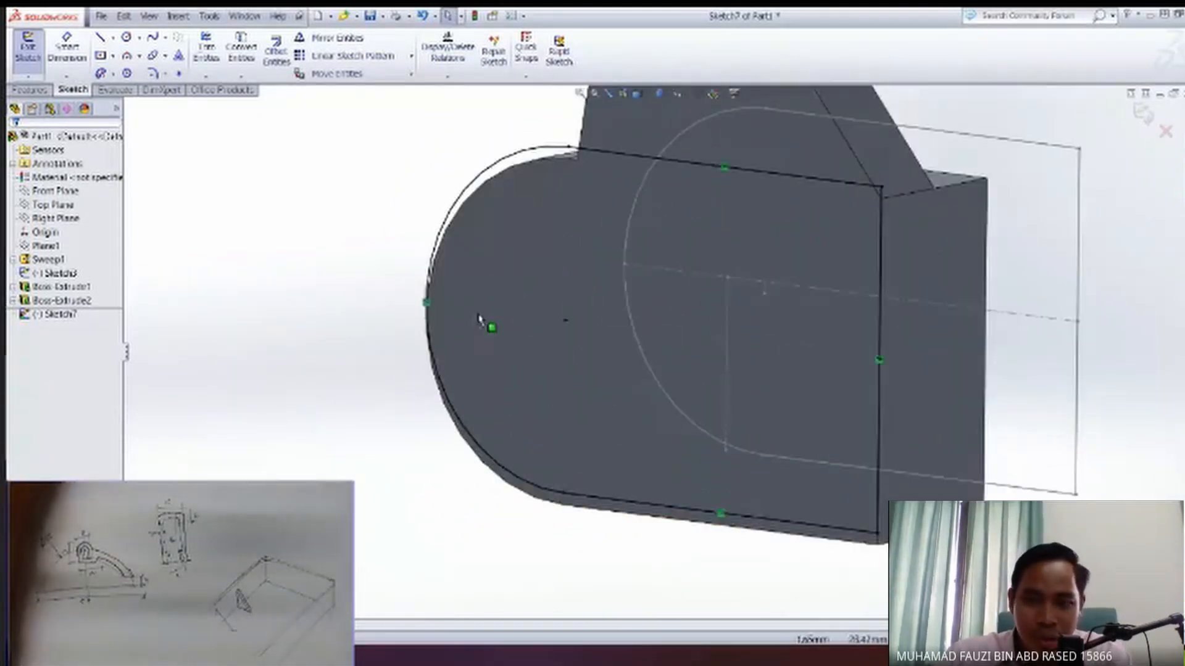
mouse_move(630, 363)
middle_down()
mouse_move(614, 389)
mouse_move(574, 360)
mouse_move(593, 350)
mouse_move(615, 370)
mouse_move(464, 321)
middle_up()
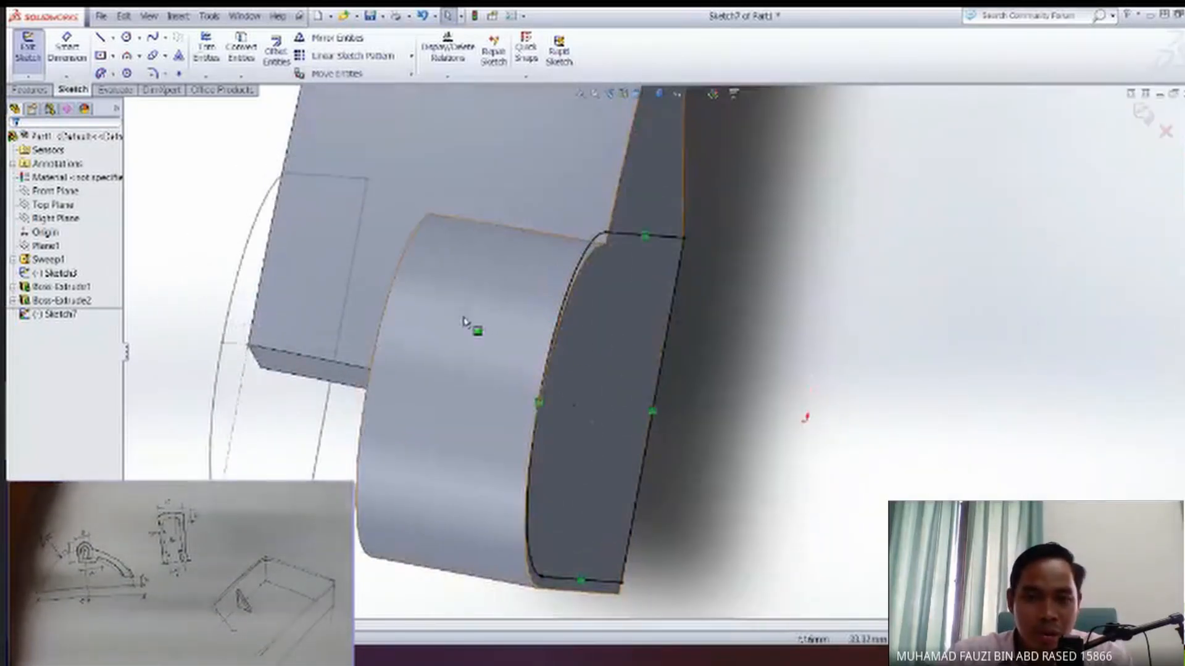
middle_drag(505, 409, 609, 379)
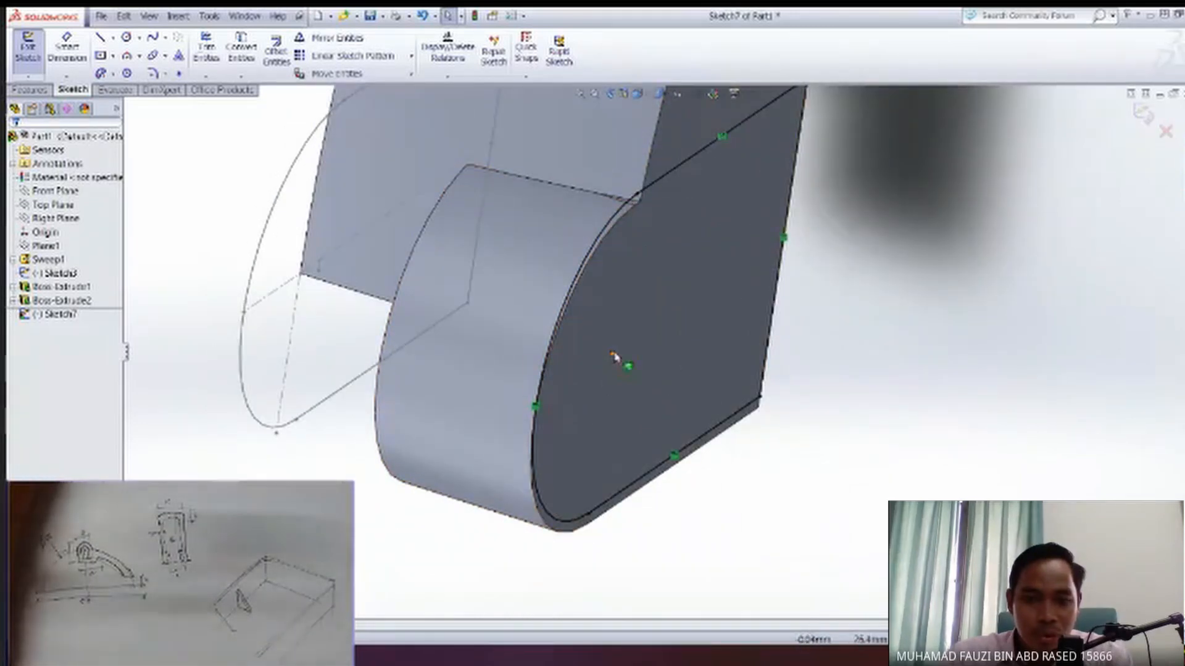
ctrl+middle_drag(613, 358, 624, 405)
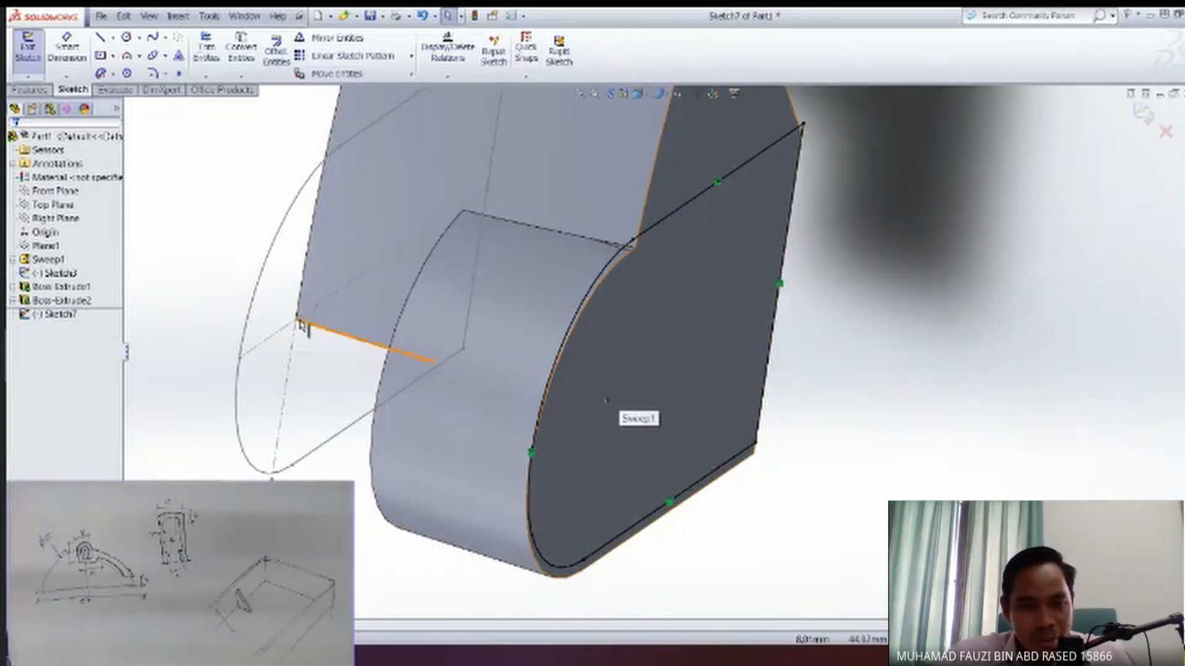
middle_drag(423, 372, 392, 364)
mouse_move(555, 364)
middle_down()
mouse_move(472, 410)
mouse_move(543, 372)
mouse_move(532, 391)
middle_up()
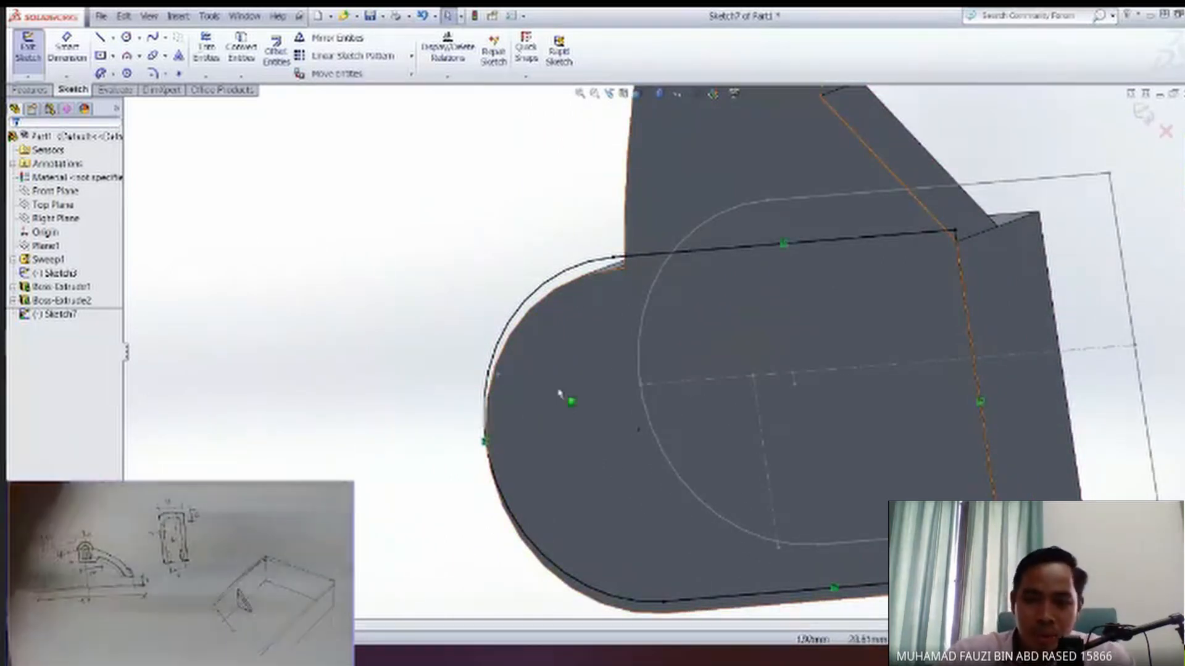
mouse_move(555, 410)
ctrl+middle_down()
mouse_move(581, 429)
mouse_move(620, 375)
ctrl+middle_up()
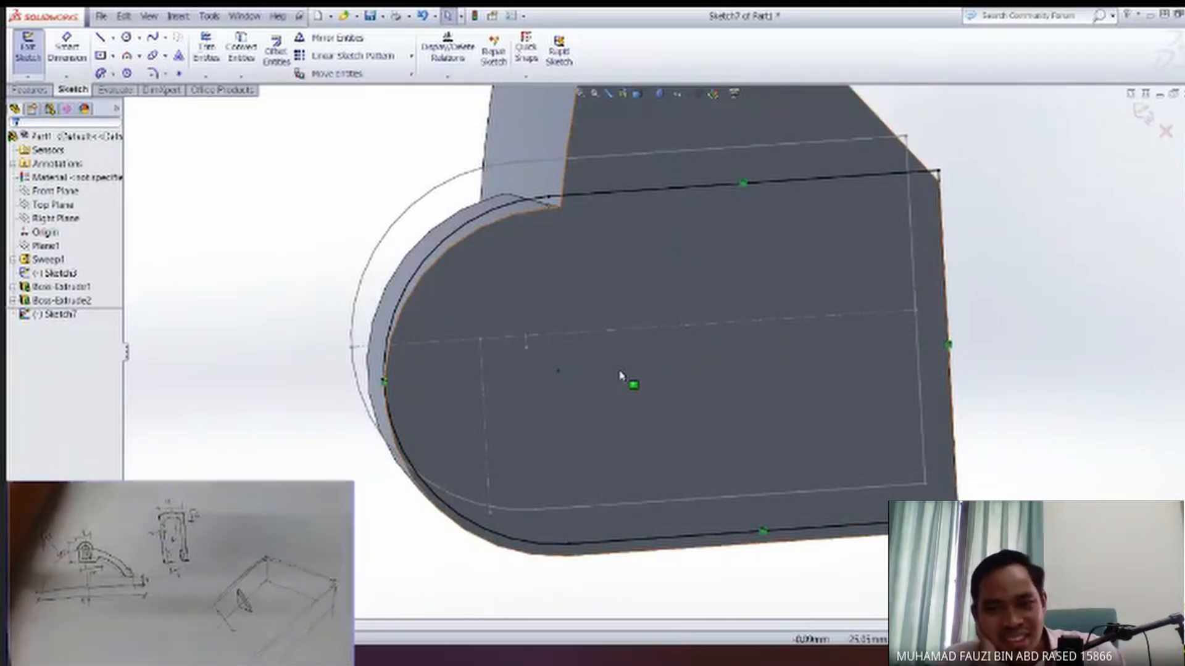
mouse_move(634, 428)
middle_down()
mouse_move(573, 370)
mouse_move(534, 296)
middle_up()
mouse_move(431, 292)
middle_down()
mouse_move(517, 267)
mouse_move(494, 304)
mouse_move(513, 383)
mouse_move(723, 392)
middle_up()
middle_drag(855, 407, 657, 388)
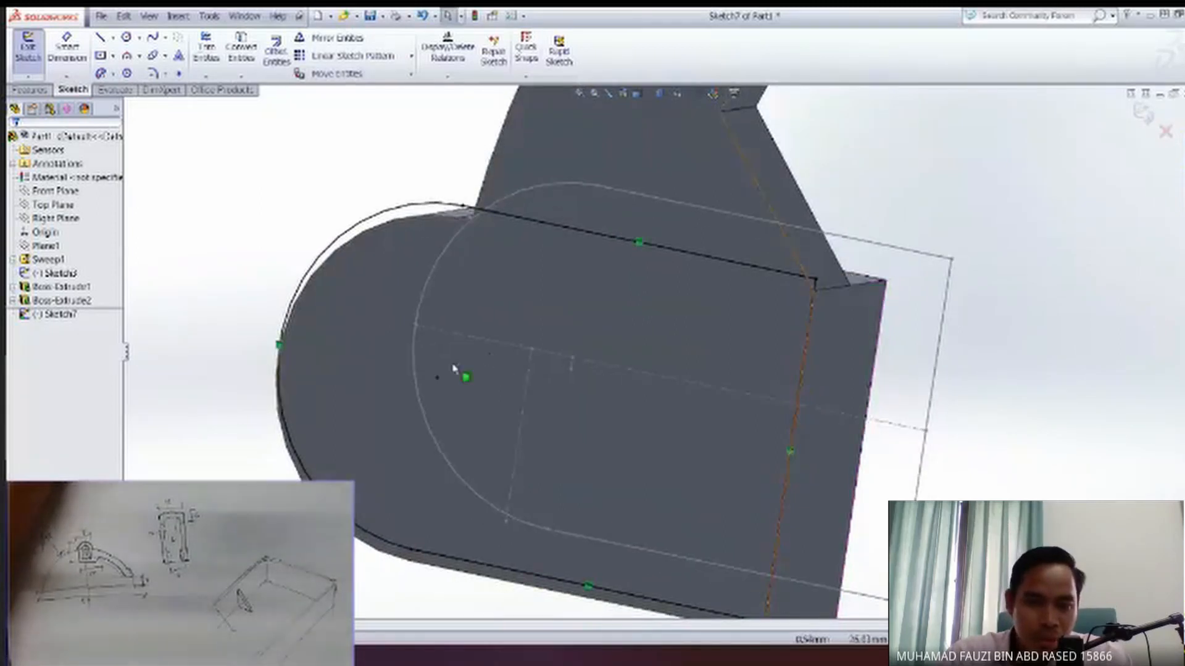
mouse_move(443, 406)
middle_down()
mouse_move(509, 405)
mouse_move(444, 432)
mouse_move(492, 447)
mouse_move(481, 505)
middle_up()
mouse_move(495, 431)
middle_down()
mouse_move(505, 346)
mouse_move(497, 262)
mouse_move(462, 331)
mouse_move(474, 318)
mouse_move(466, 278)
mouse_move(506, 407)
mouse_move(574, 466)
mouse_move(554, 471)
middle_up()
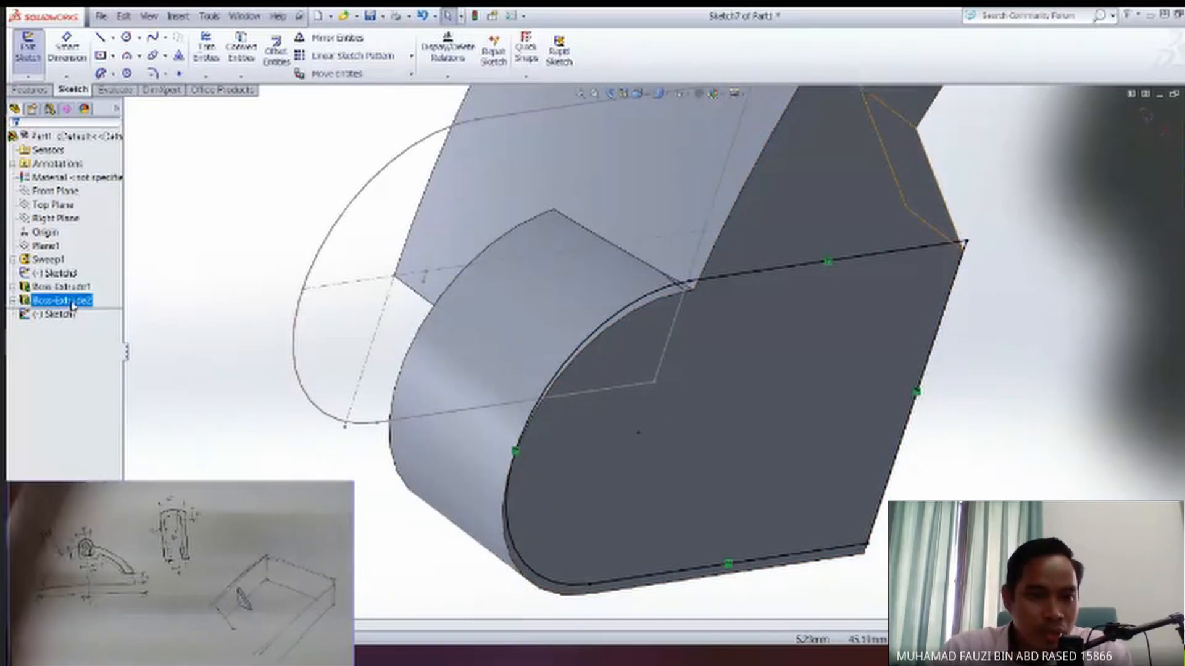
Exit the sketch and delete both the block extrusion Boss-Extrude1 and the gusset extrusion Boss-Extrude2.
click(28, 49)
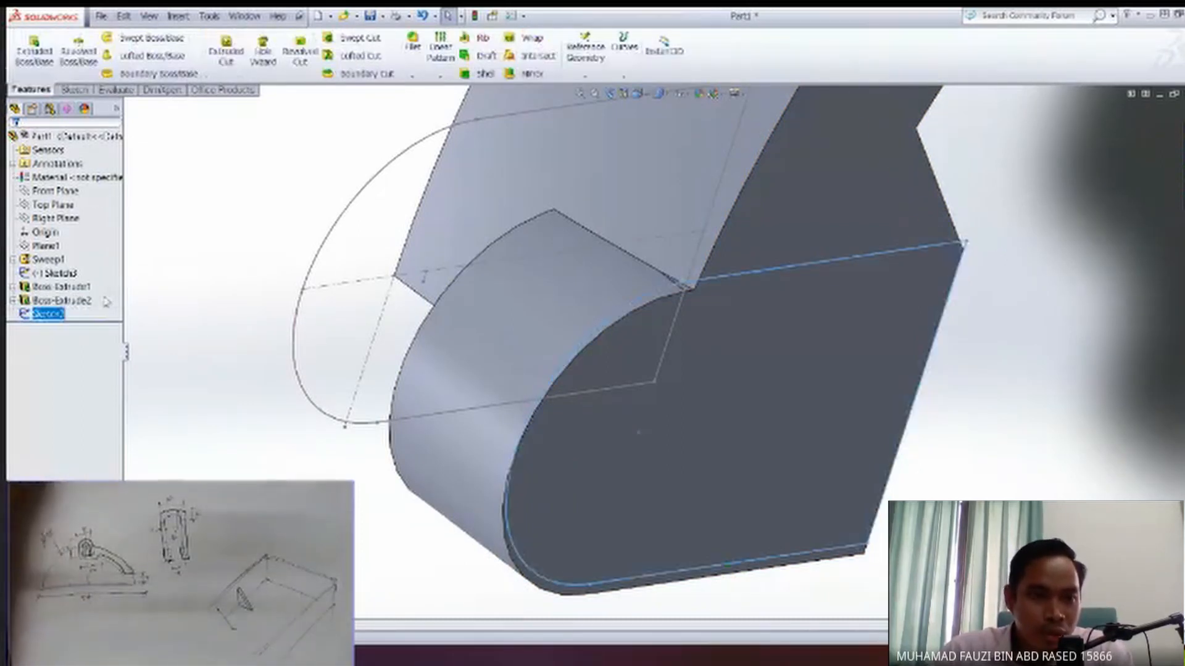
click(79, 302)
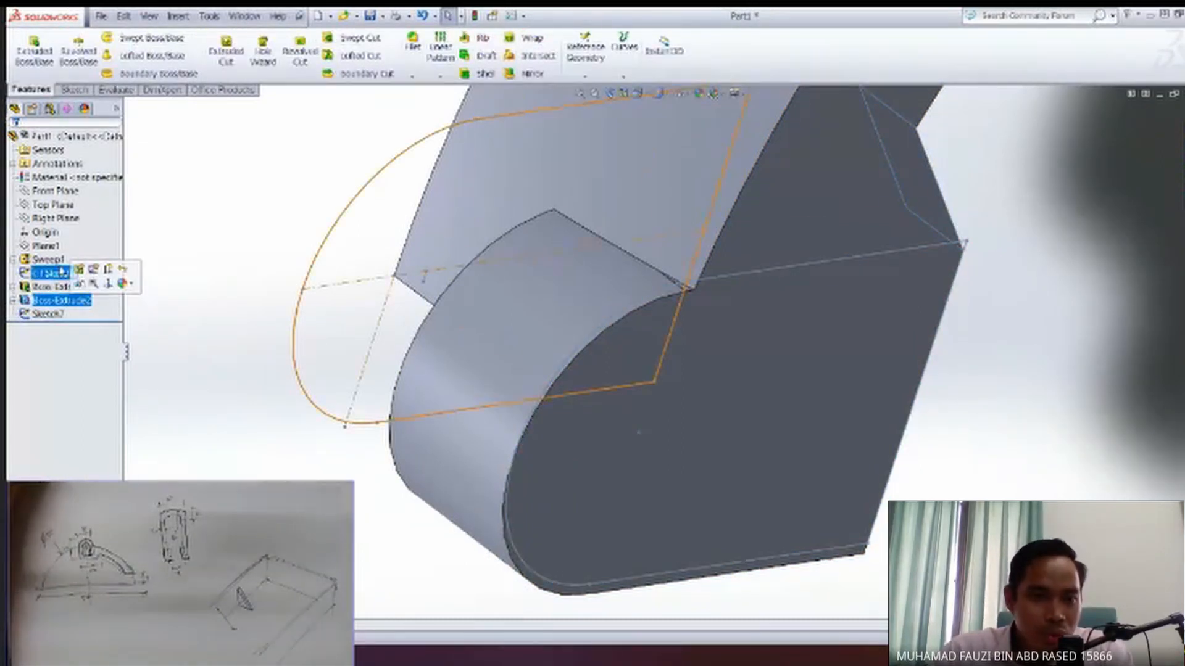
ctrl+click(56, 288)
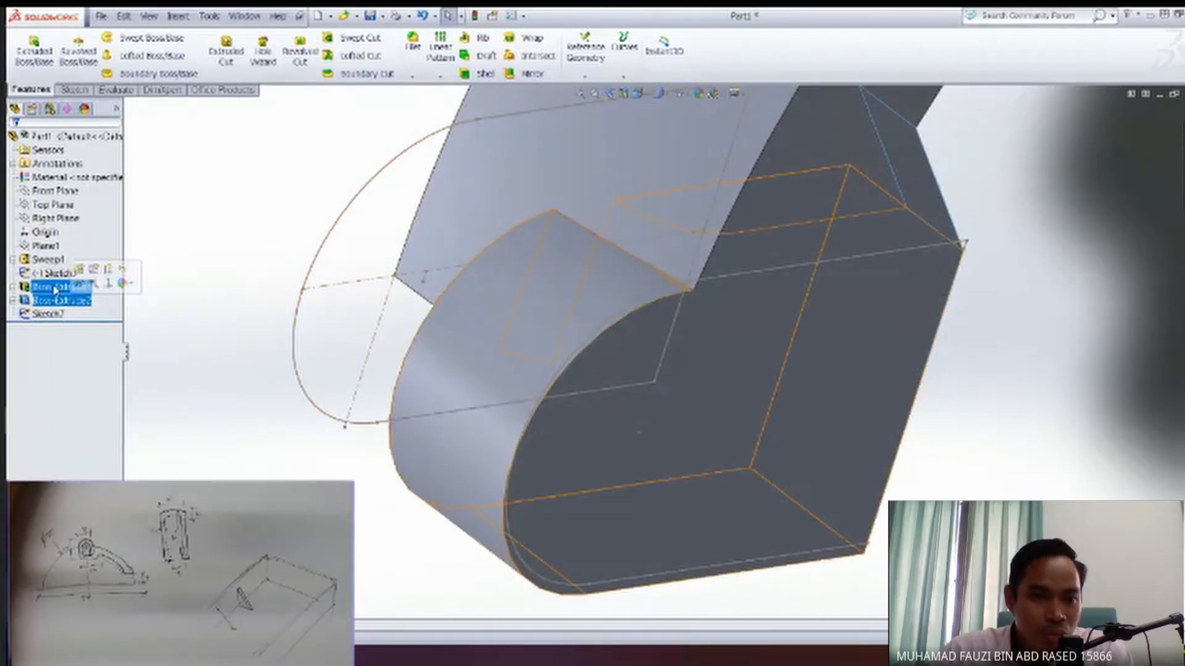
right_click(55, 289)
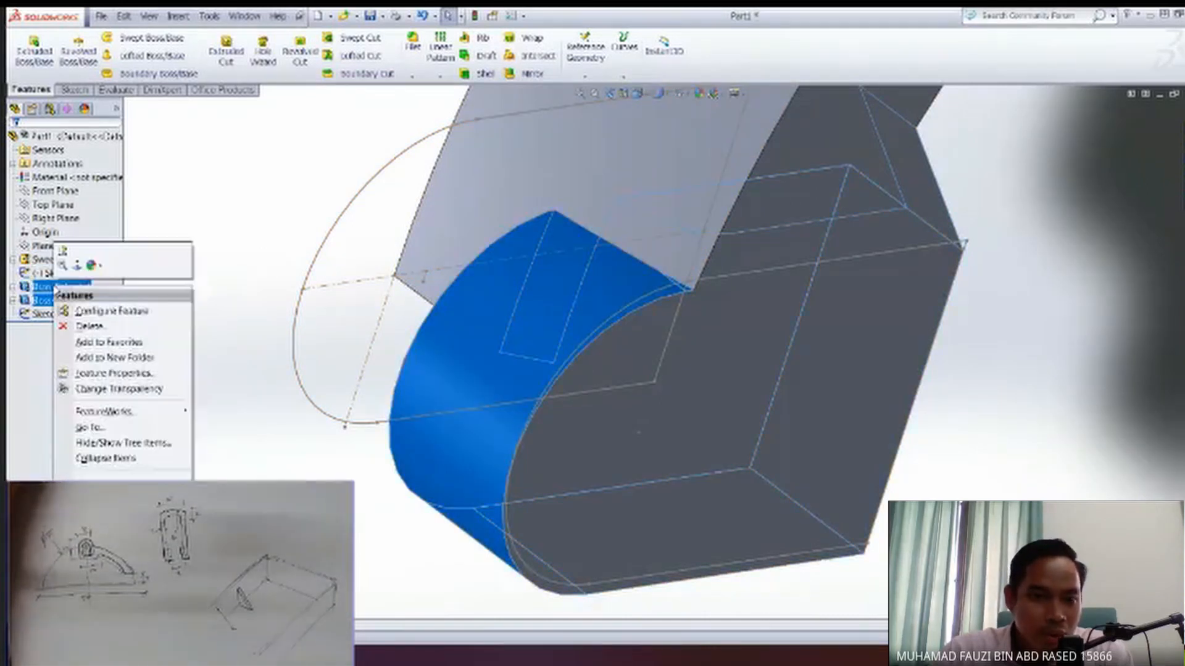
click(88, 328)
click(703, 266)
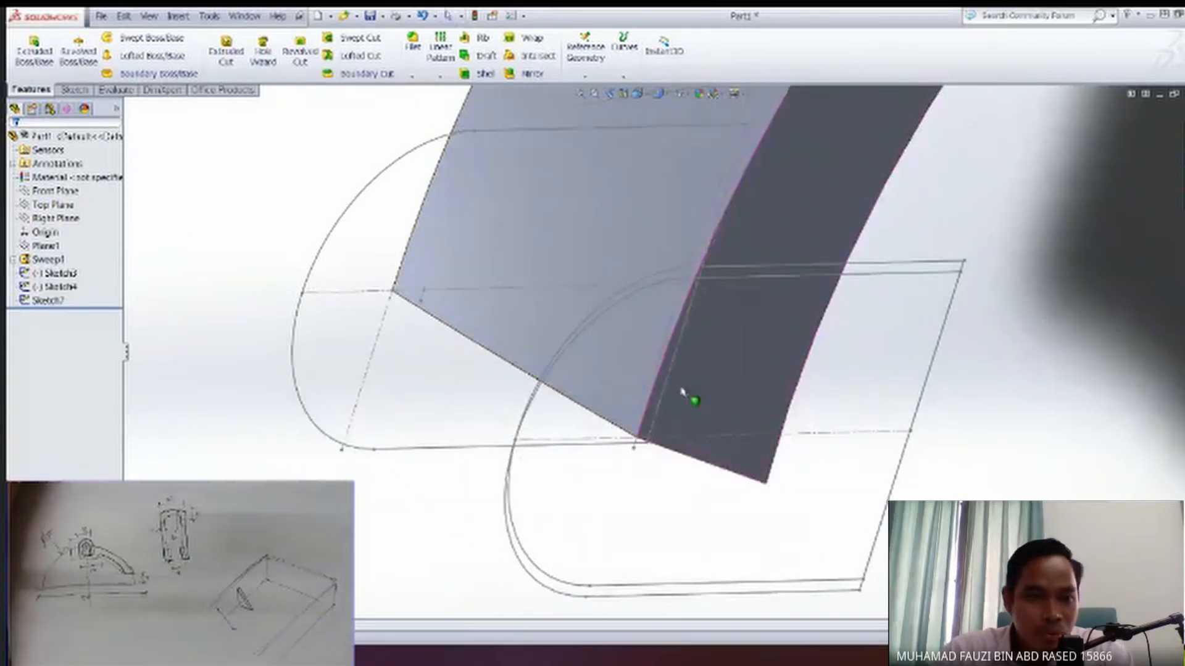
Delete Sketch4, the leftover profile sketch of the removed block.
click(54, 273)
ctrl+click(55, 287)
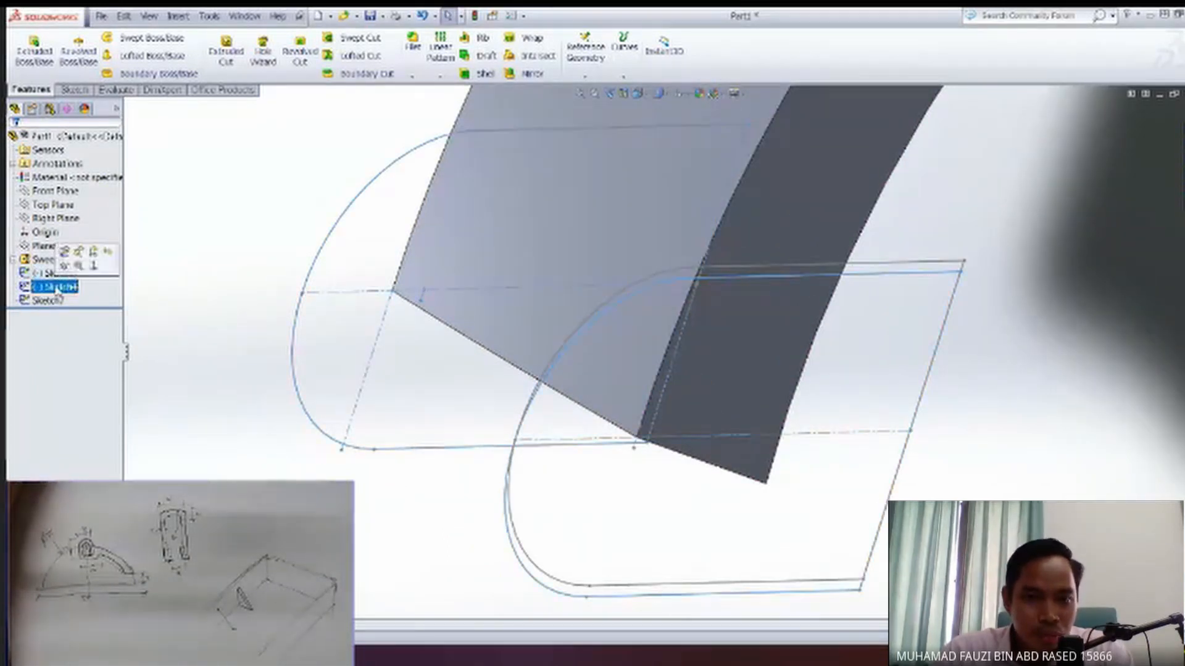
right_click(56, 288)
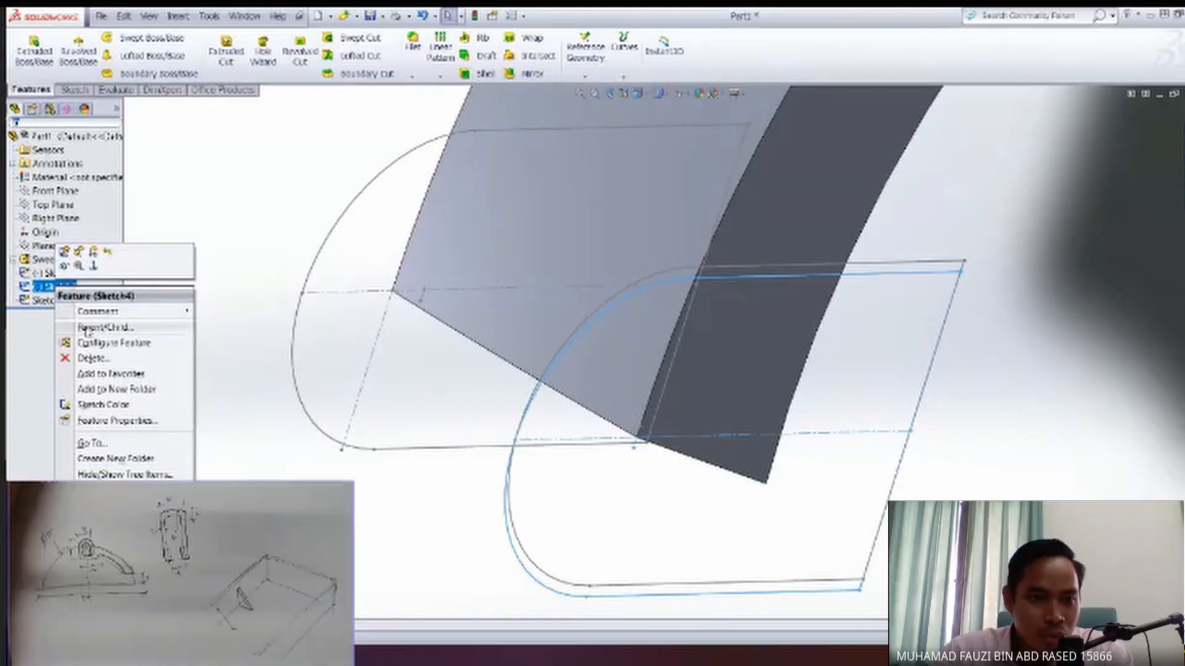
click(91, 363)
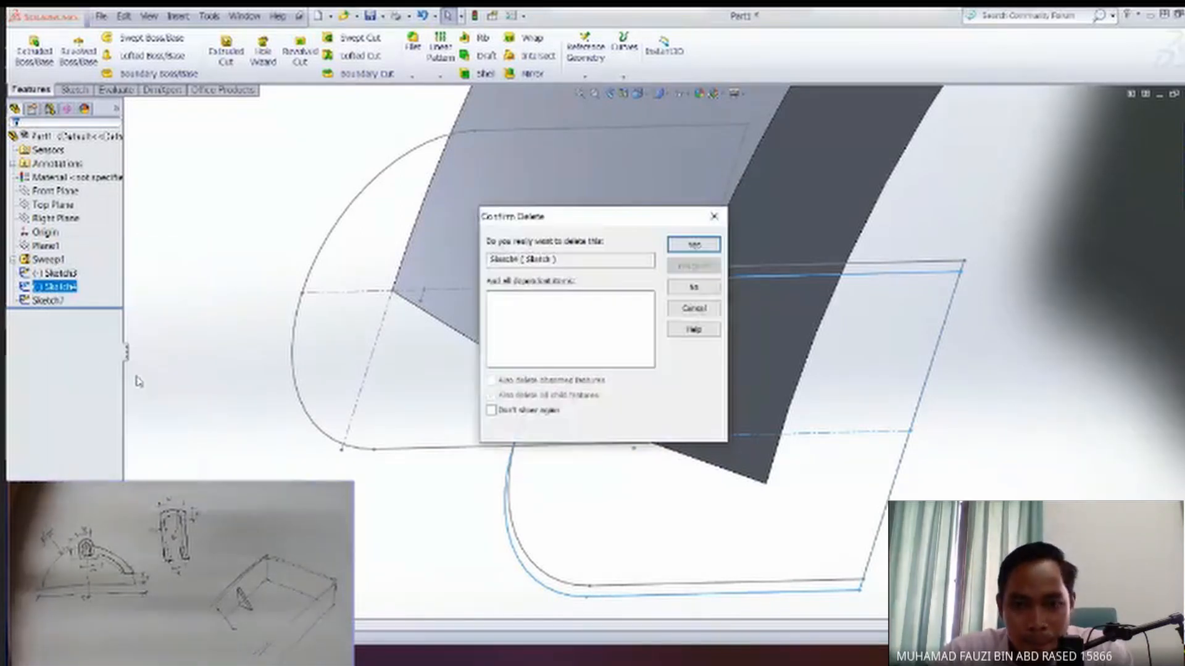
click(693, 245)
mouse_move(717, 399)
middle_down()
mouse_move(650, 334)
mouse_move(653, 313)
mouse_move(623, 357)
mouse_move(648, 408)
mouse_move(677, 426)
mouse_move(605, 408)
middle_up()
click(47, 287)
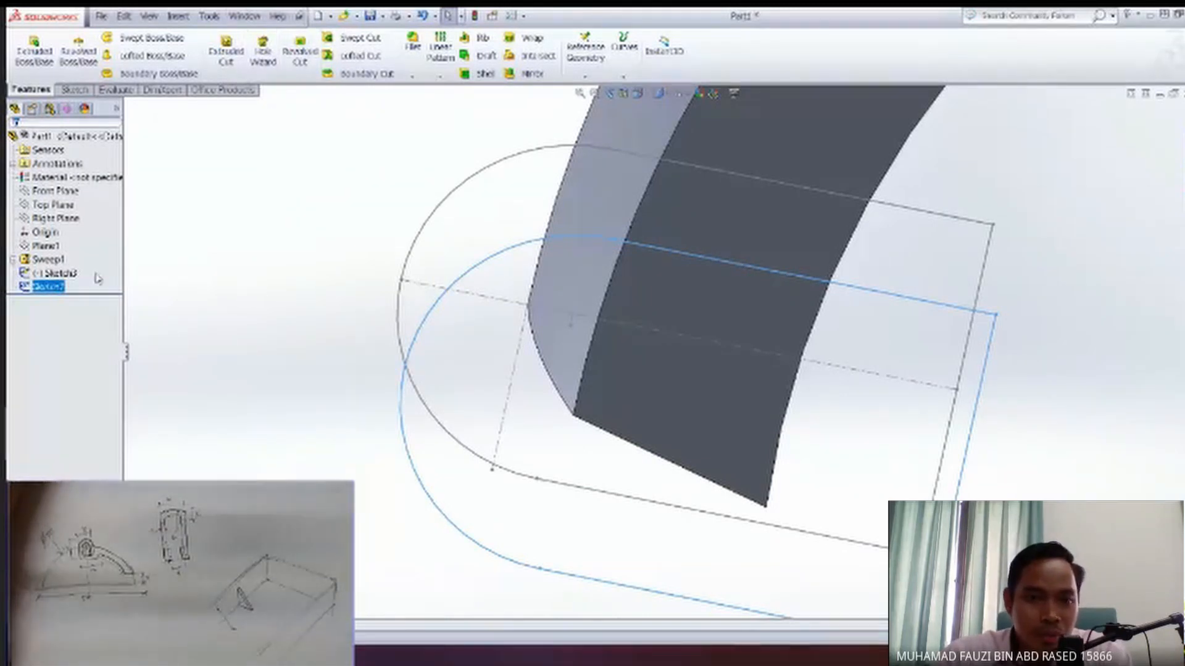
ctrl+middle_drag(311, 358, 296, 302)
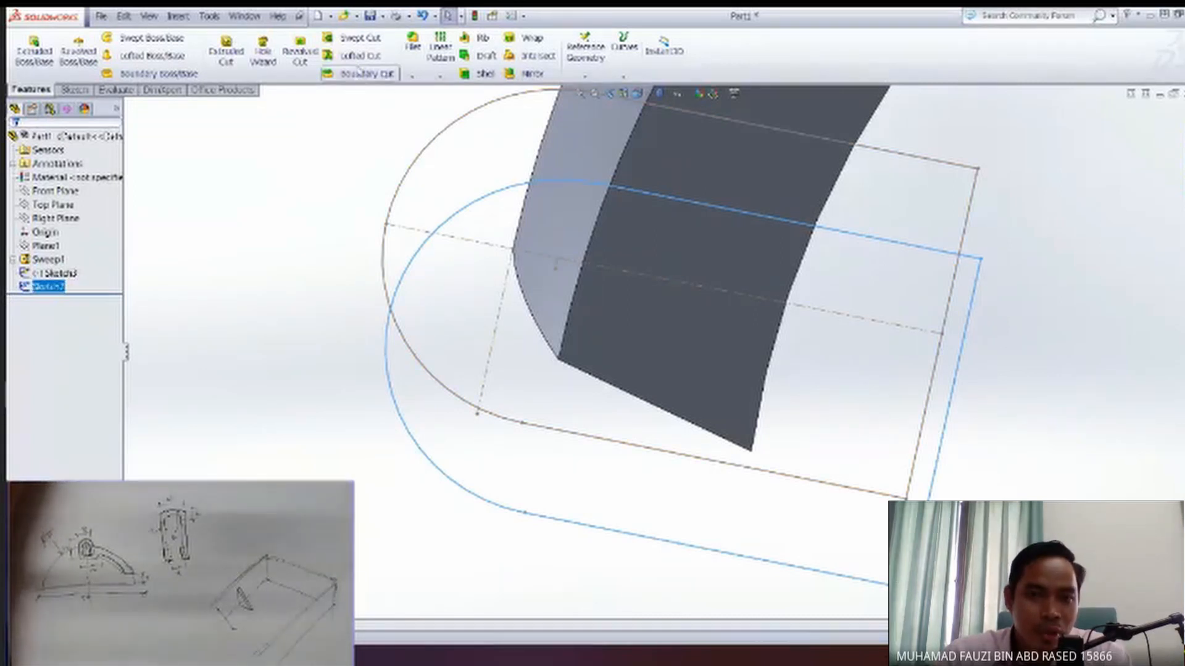
click(85, 92)
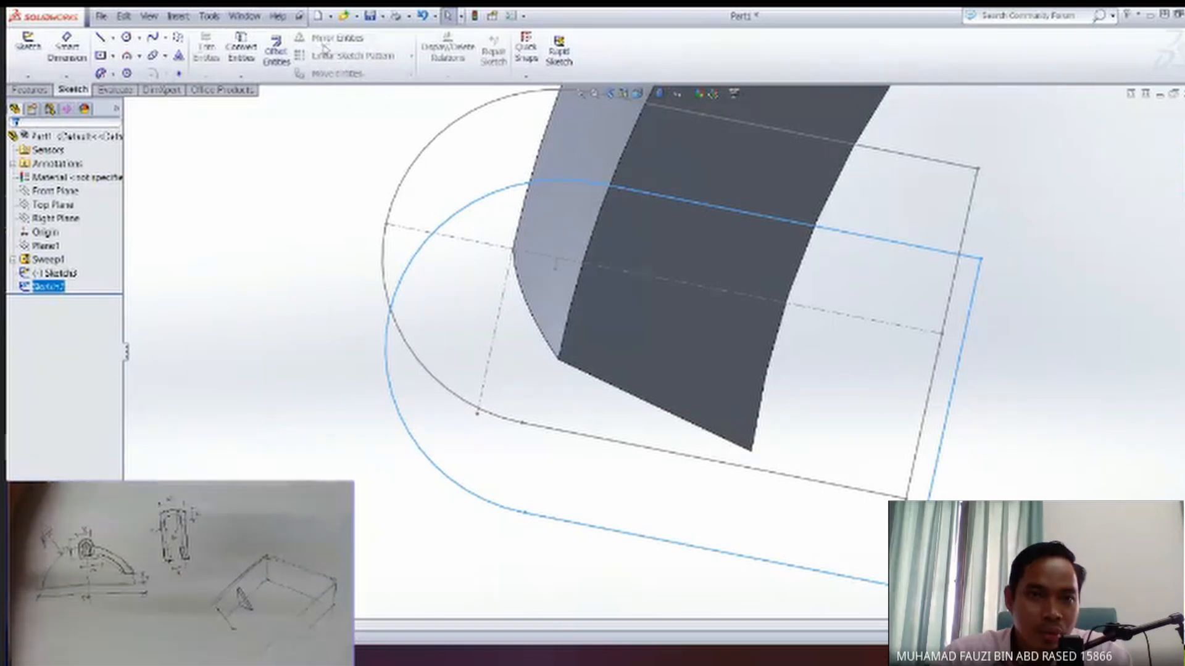
click(30, 90)
ctrl+middle_drag(400, 338, 418, 382)
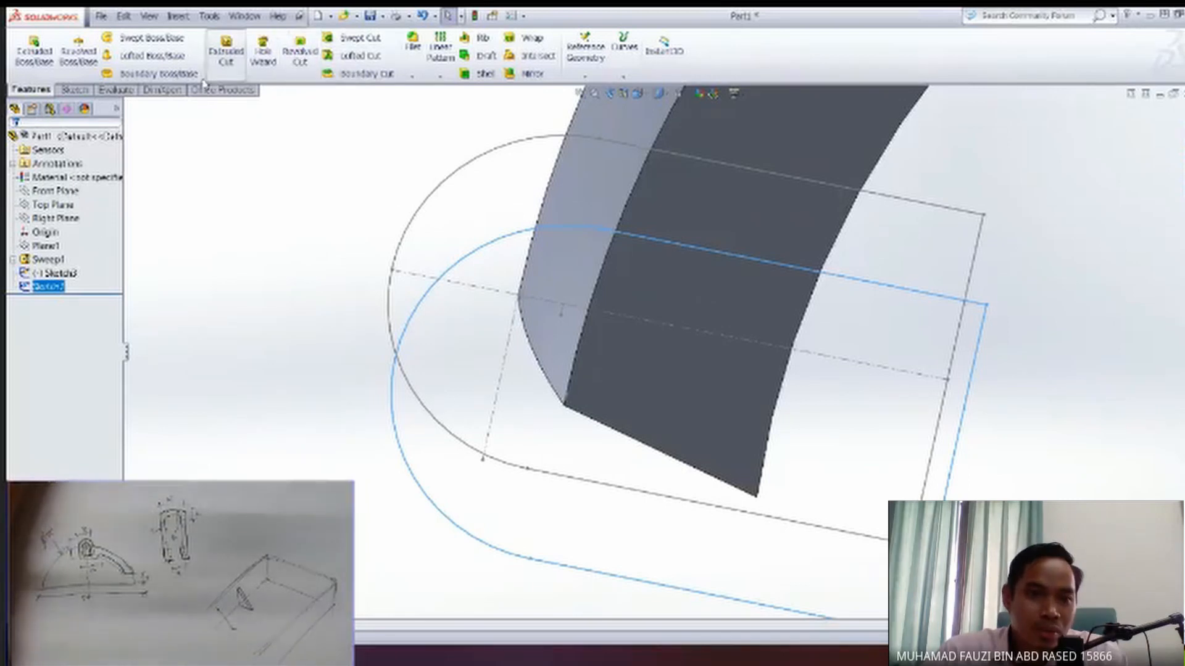
click(73, 89)
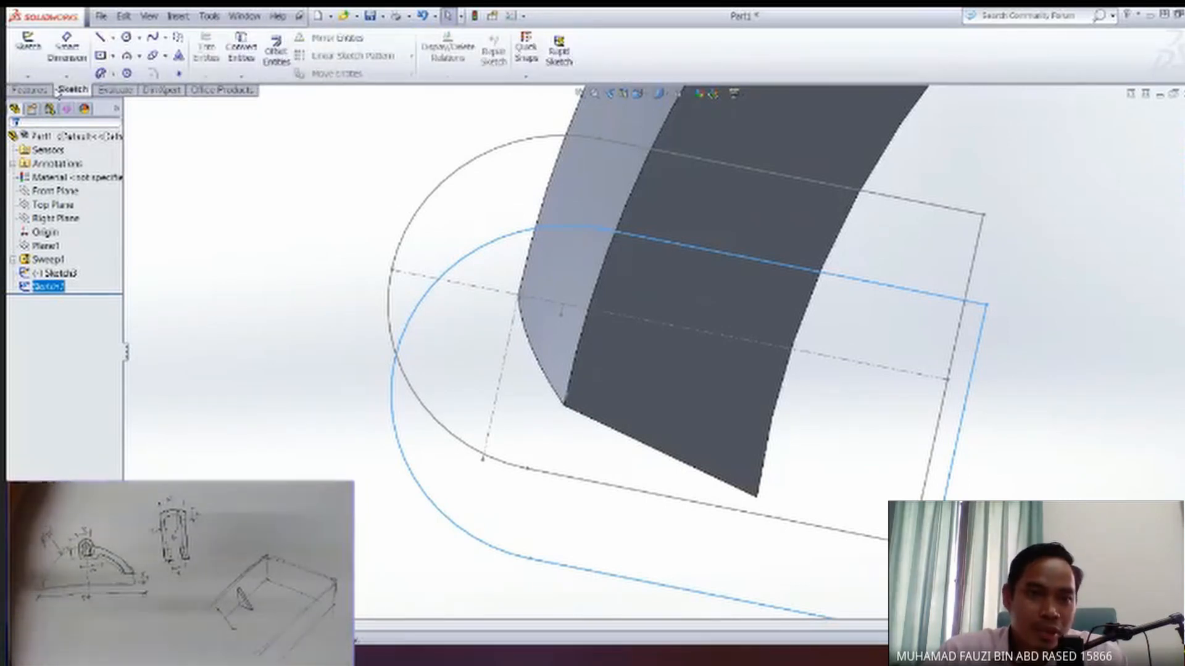
click(32, 90)
Examine the swept arm's end against the two round-topped outlines from oblique and standard views.
mouse_move(461, 272)
middle_down()
mouse_move(444, 259)
mouse_move(519, 378)
middle_up()
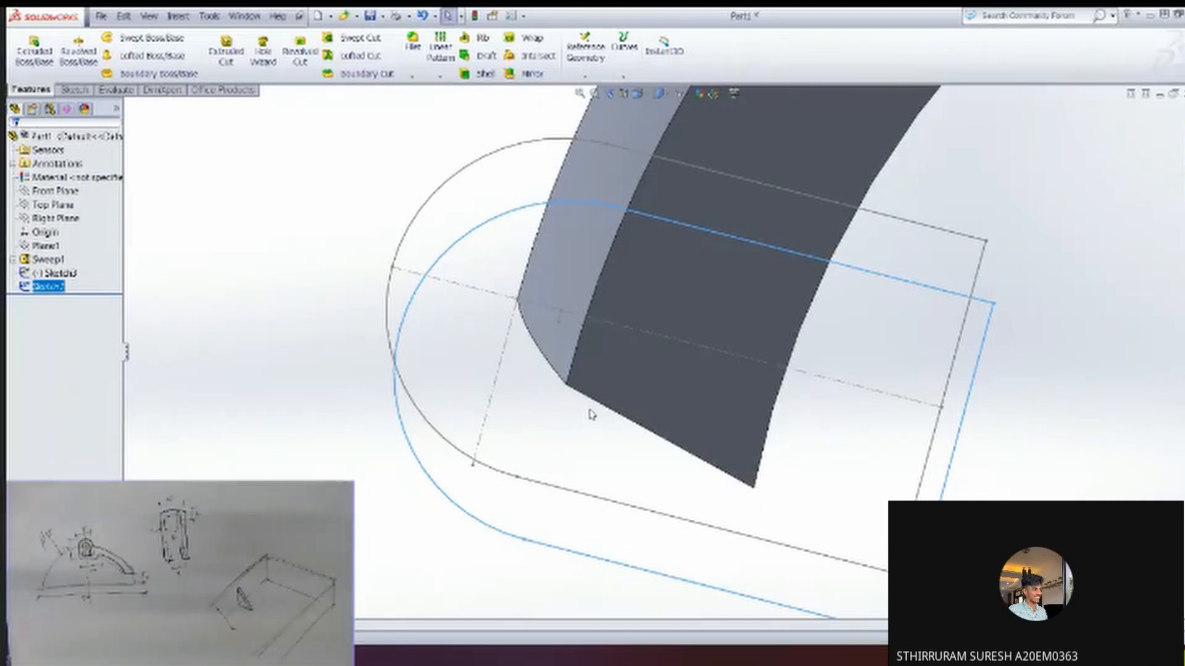
middle_drag(487, 440, 589, 325)
middle_drag(648, 362, 660, 427)
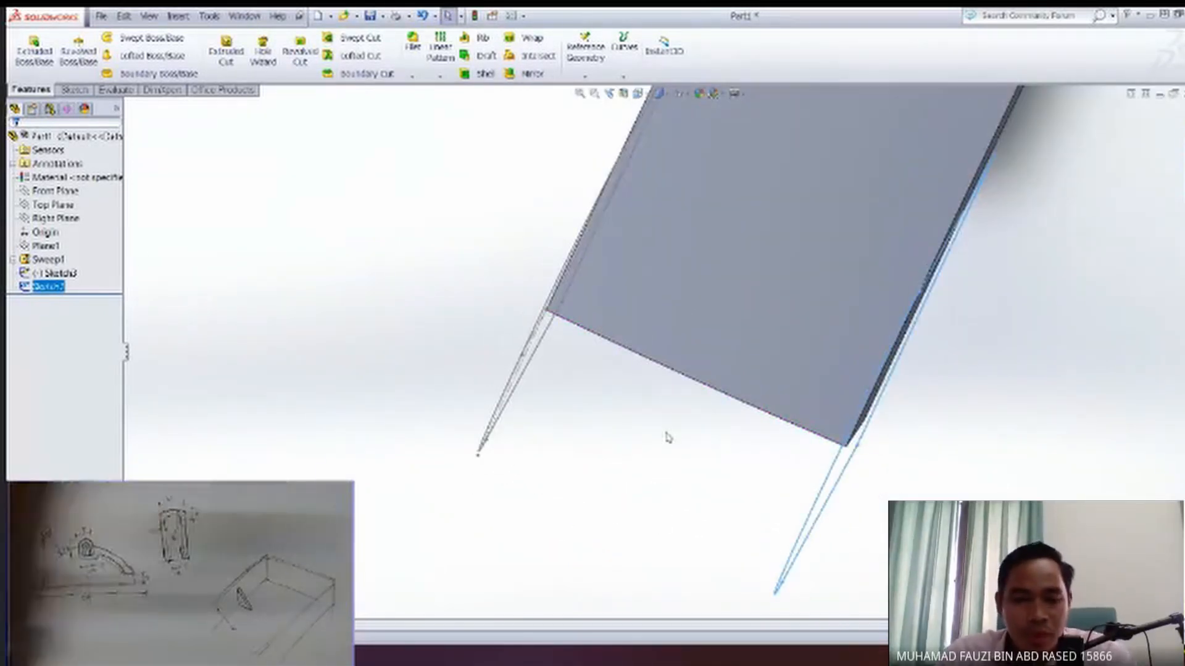
key(space)
click(442, 509)
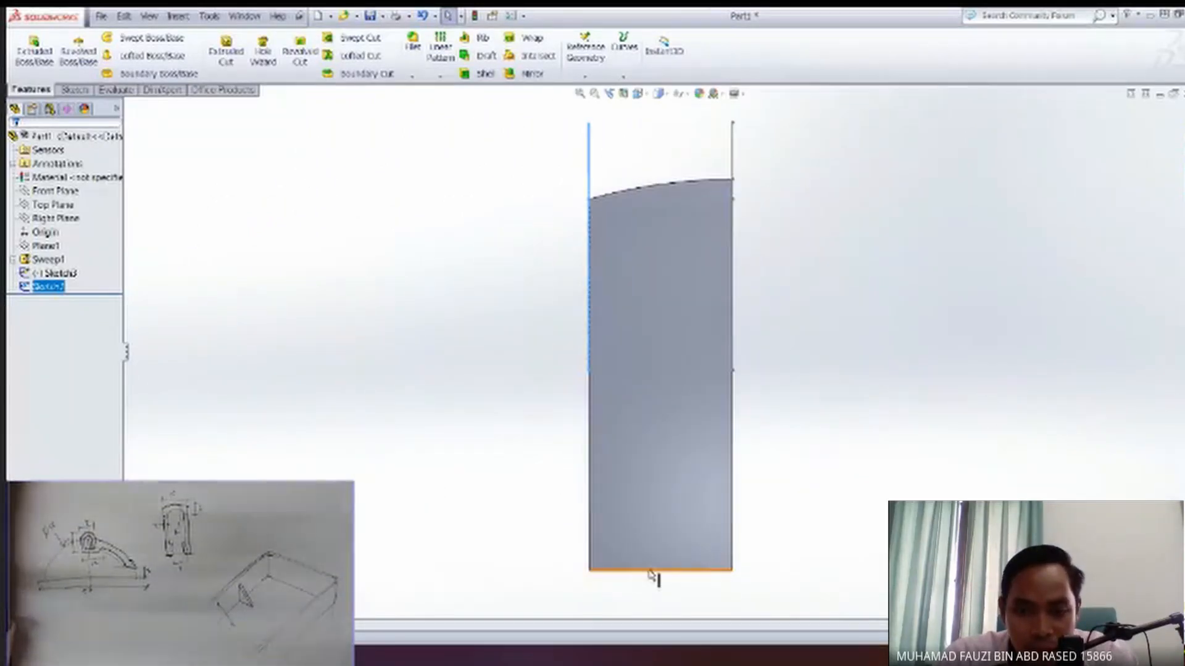
key(space)
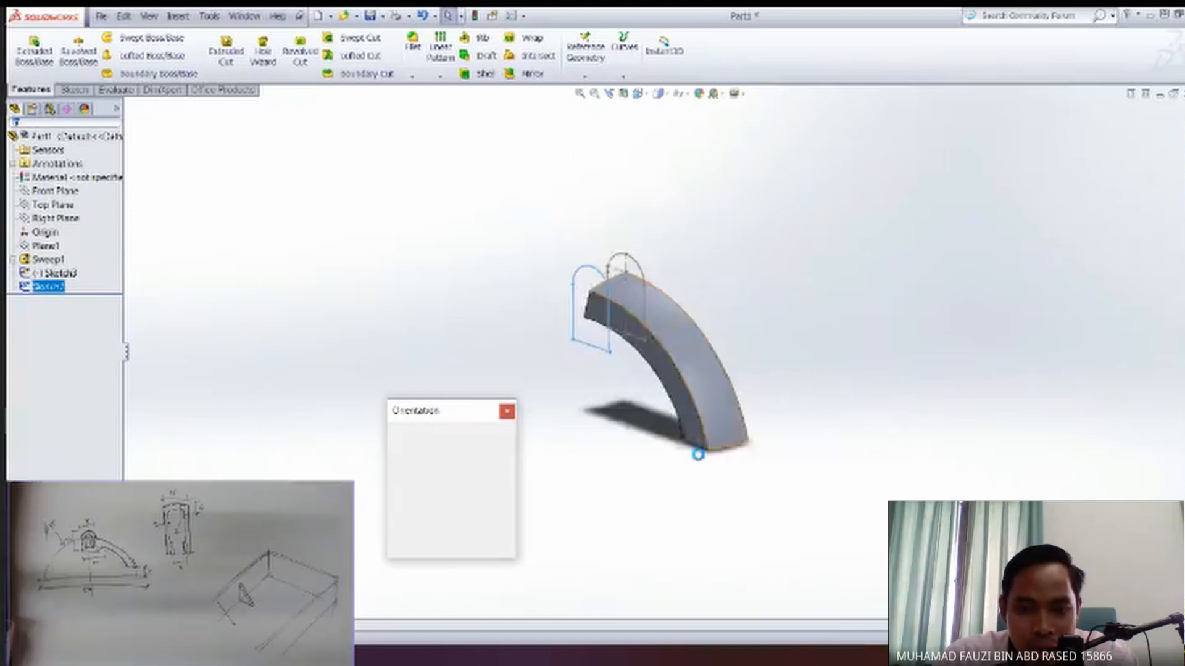
click(411, 446)
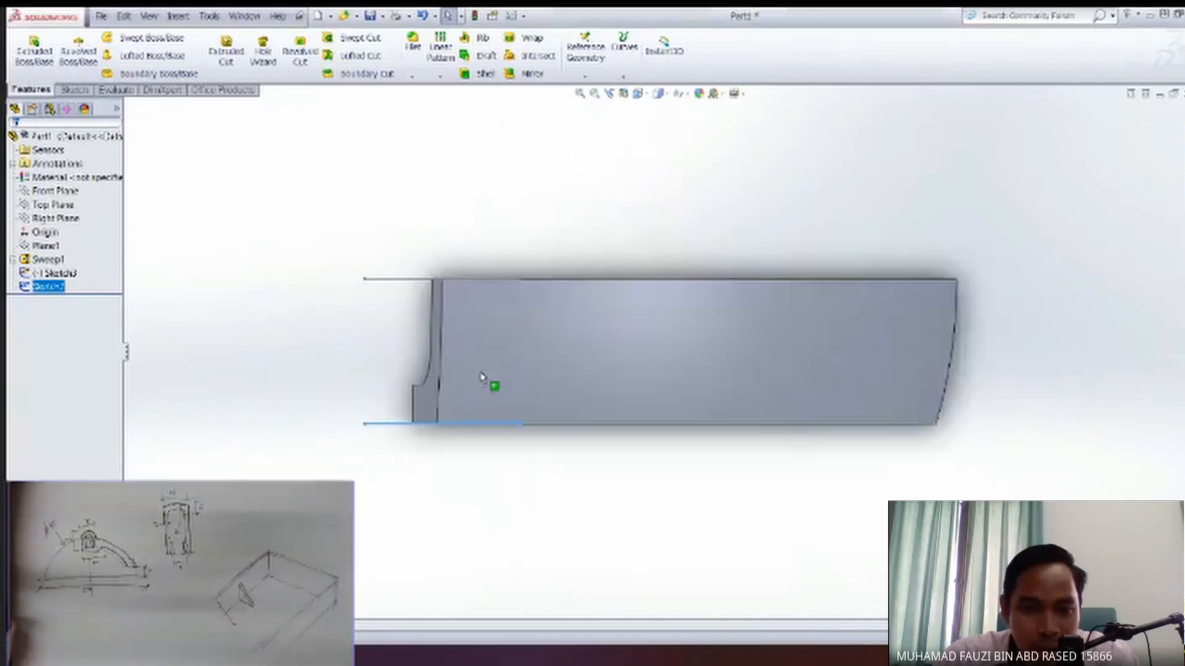
scroll(453, 424, down, 5)
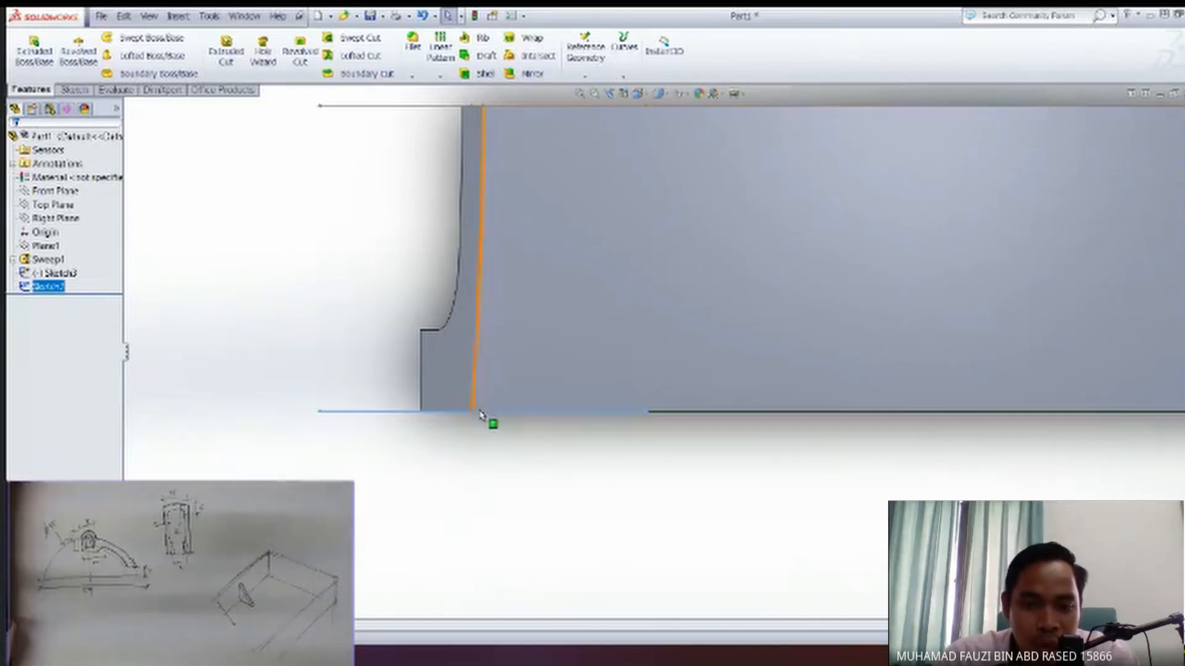
Examine how the swept arm's end edge lines up with the two round-topped outlines, using oblique views and the top view.
mouse_move(743, 516)
middle_down()
mouse_move(696, 485)
mouse_move(722, 478)
mouse_move(735, 457)
mouse_move(708, 394)
mouse_move(1139, 216)
middle_up()
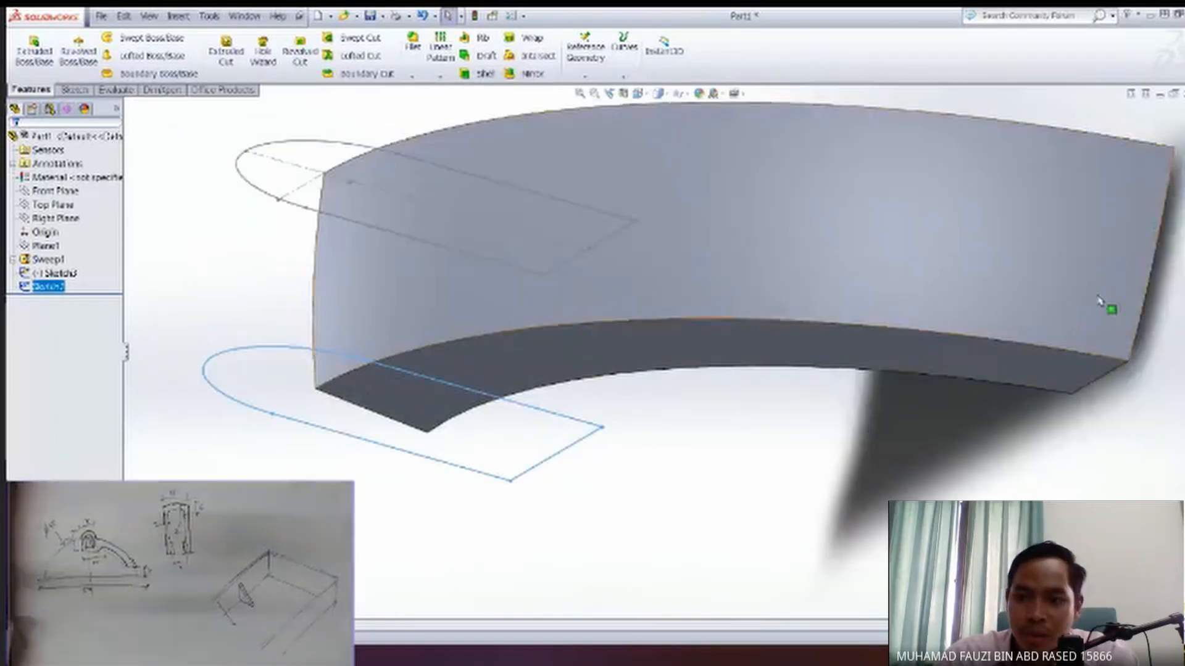
mouse_move(455, 323)
middle_down()
mouse_move(266, 353)
mouse_move(363, 267)
middle_up()
mouse_move(365, 412)
middle_down()
mouse_move(420, 407)
mouse_move(382, 417)
middle_up()
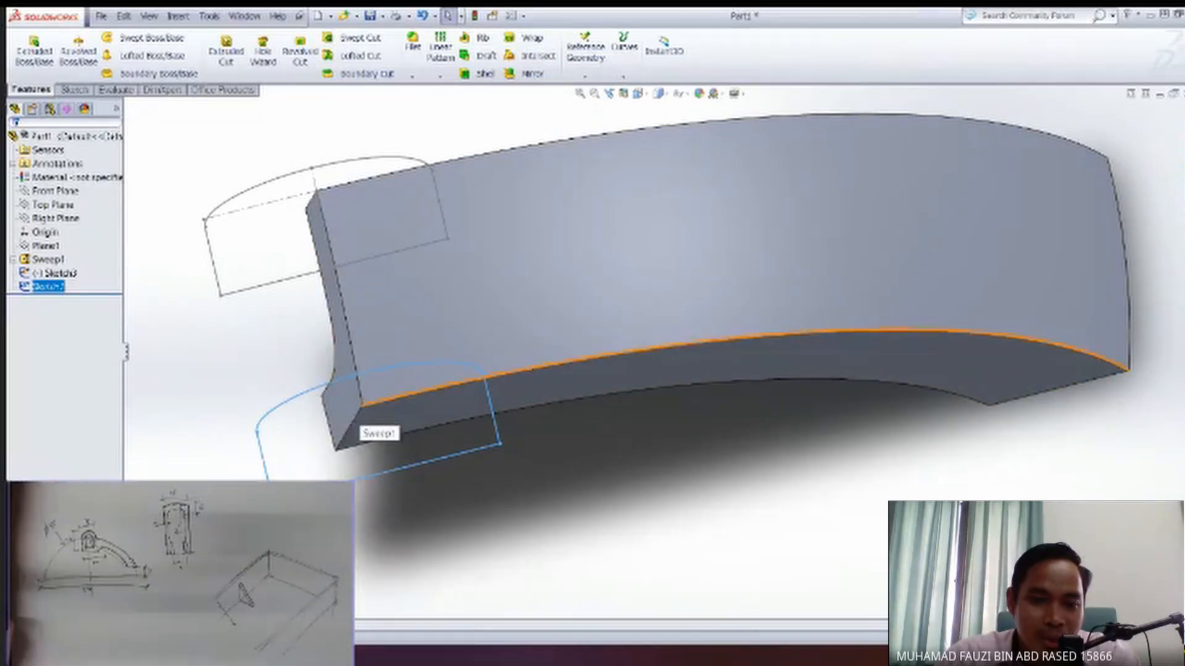
middle_drag(436, 439, 359, 426)
key(f)
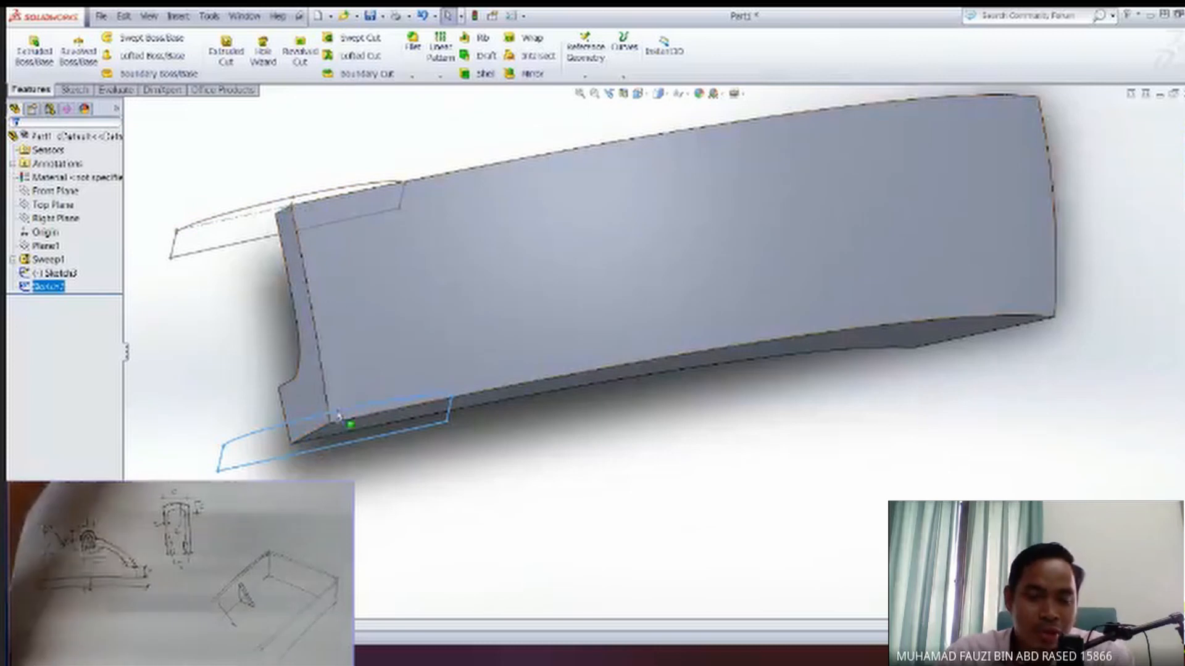
key(space)
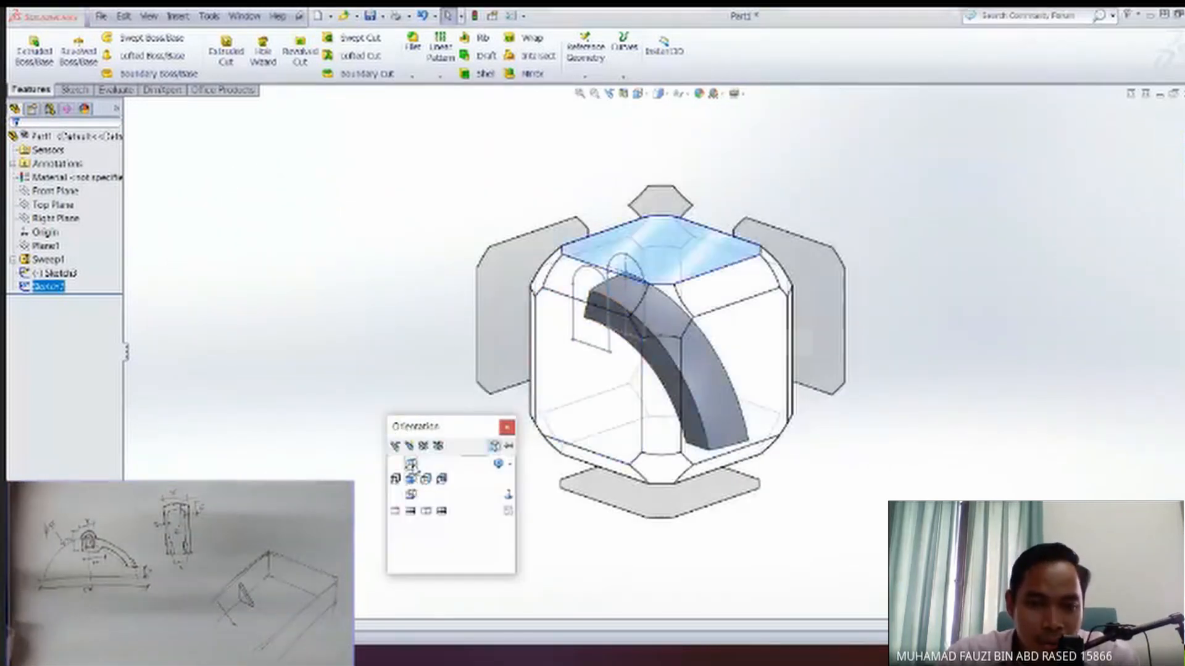
click(412, 466)
scroll(449, 440, down, 3)
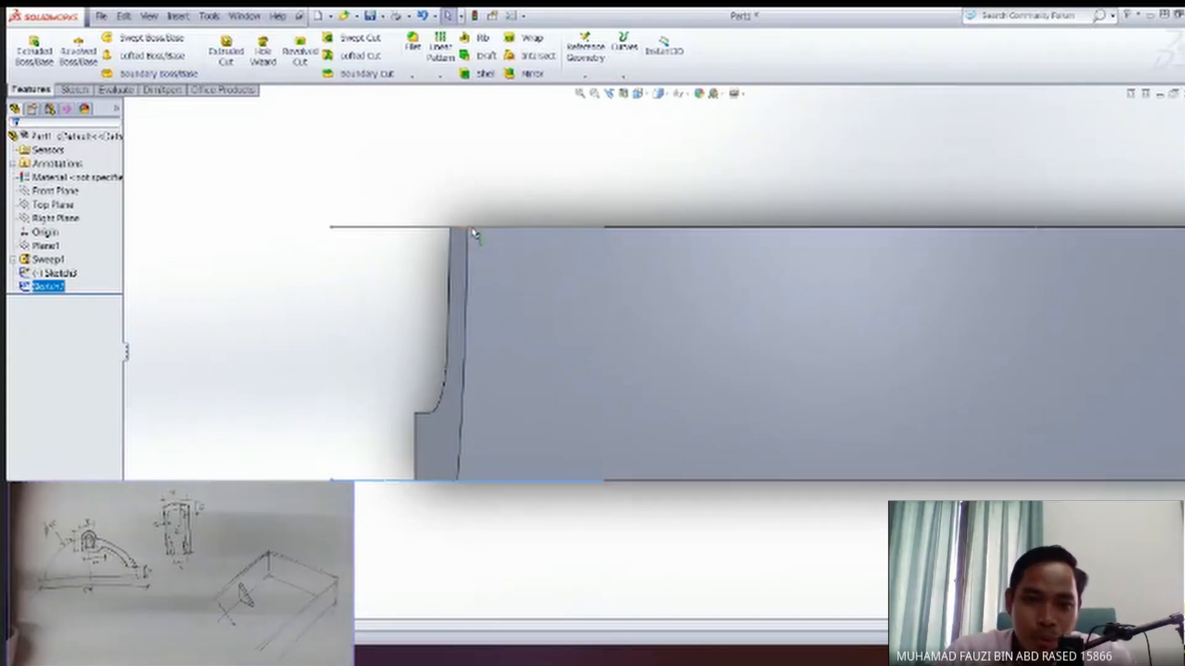
Compare the two round-topped outlines with the arm's end face from the front view and tilted angles.
middle_drag(507, 467, 486, 401)
middle_drag(481, 490, 498, 476)
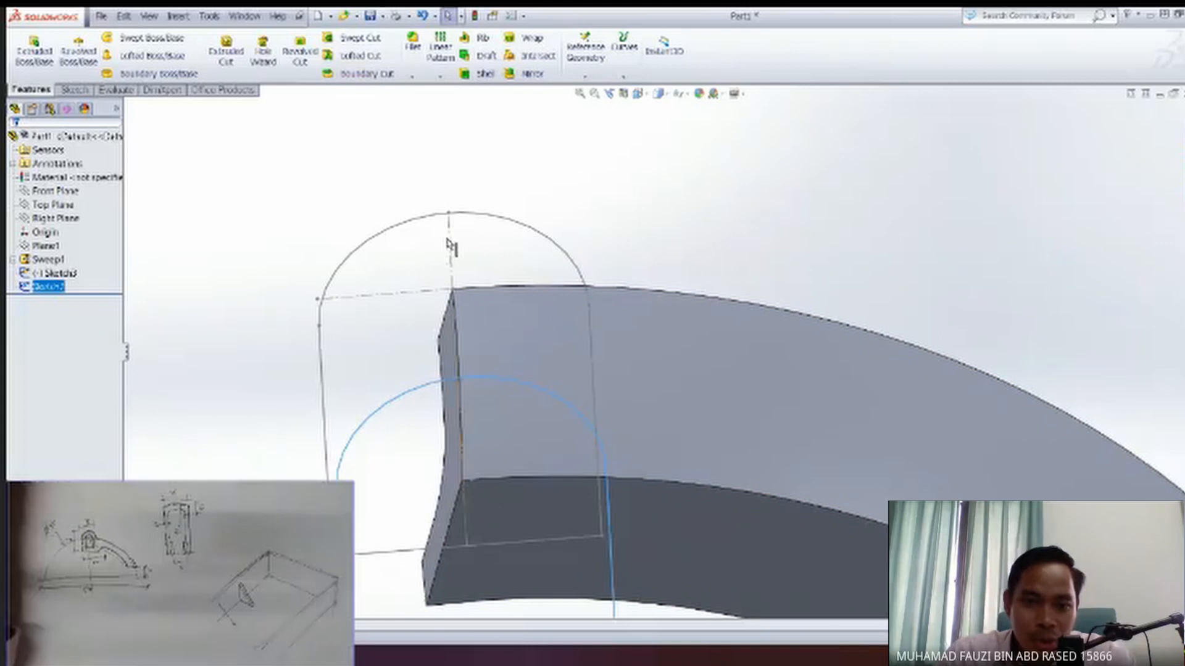
scroll(547, 555, down, 3)
ctrl+middle_drag(630, 580, 527, 395)
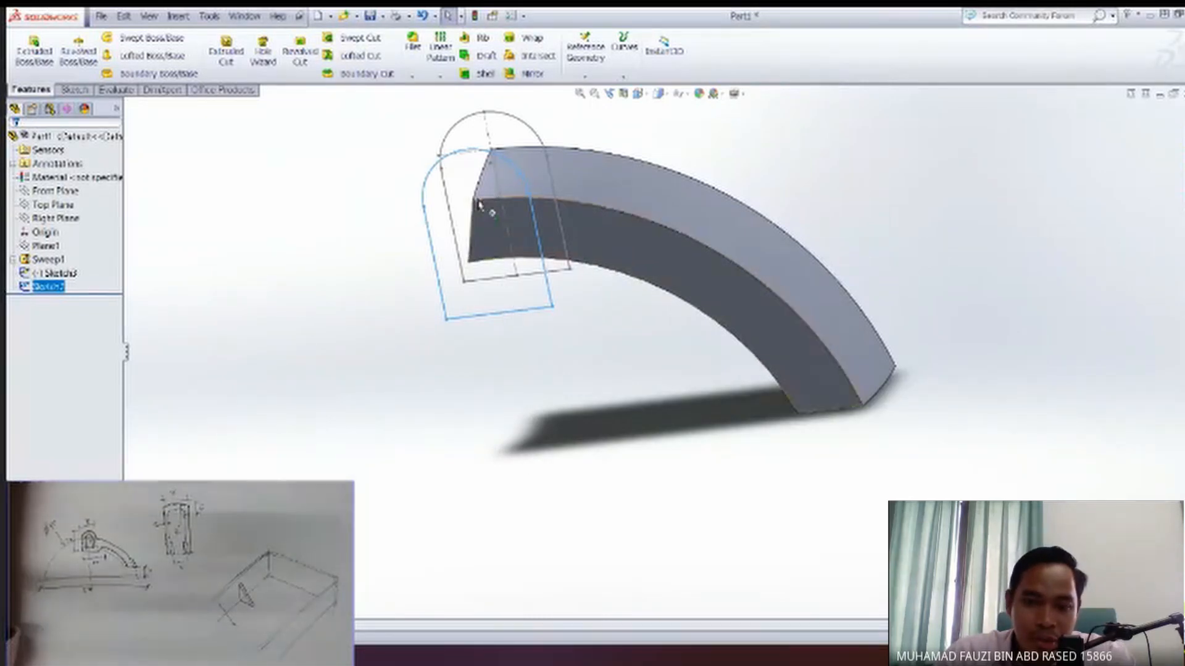
key(space)
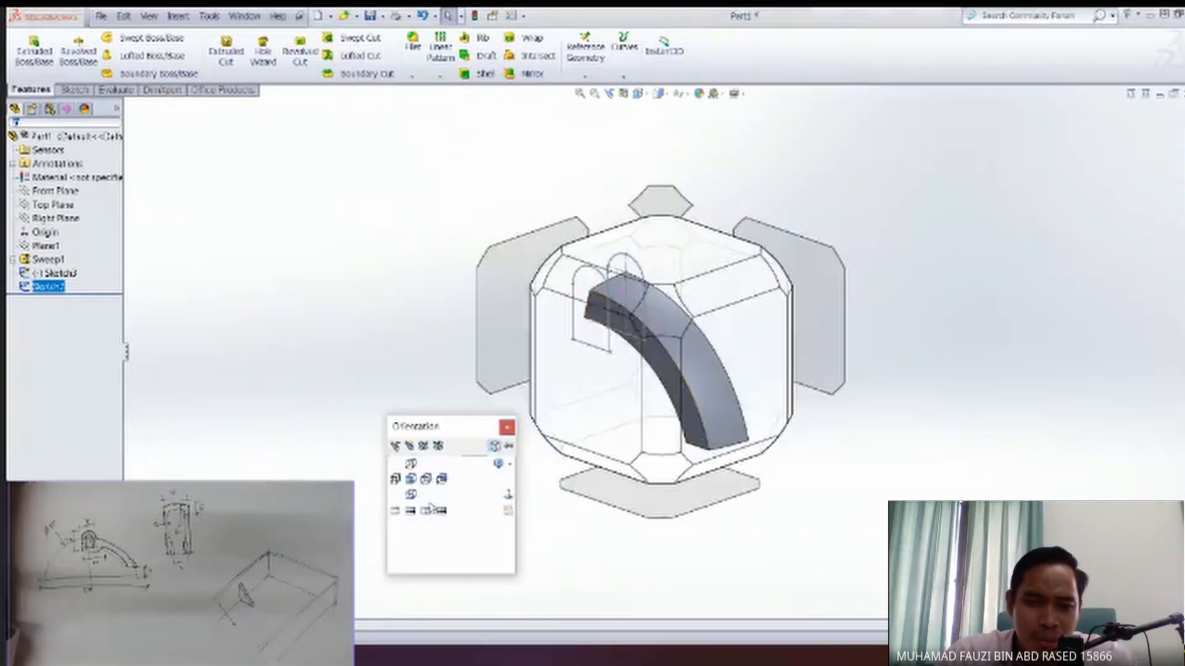
click(415, 487)
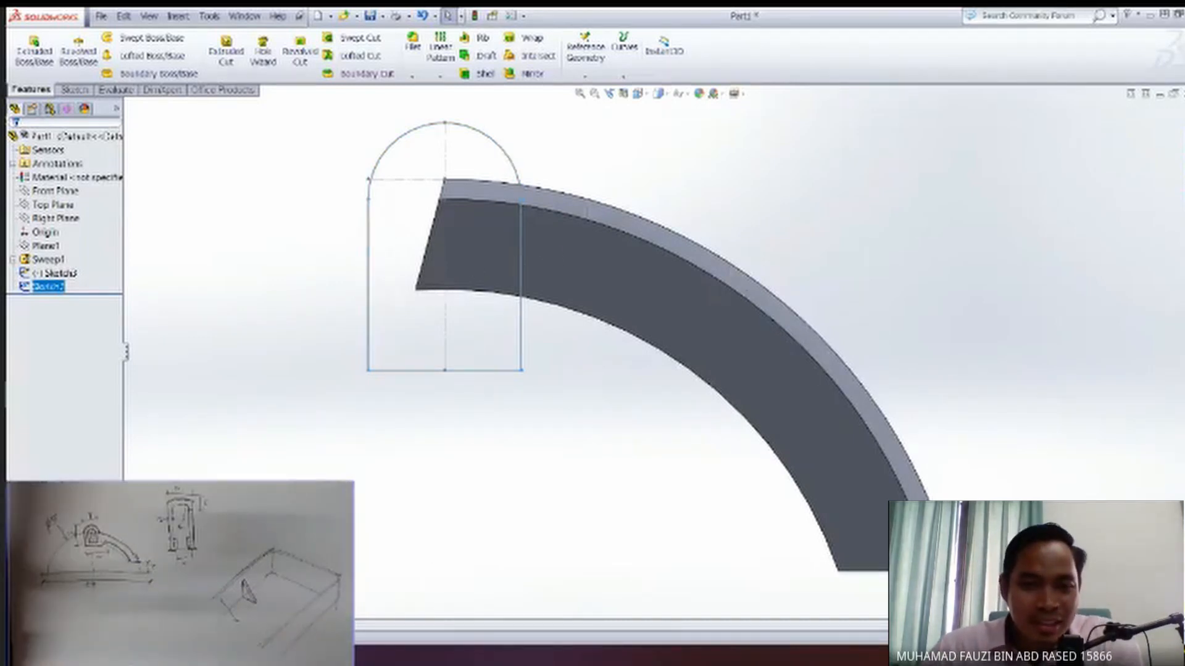
middle_drag(497, 307, 473, 368)
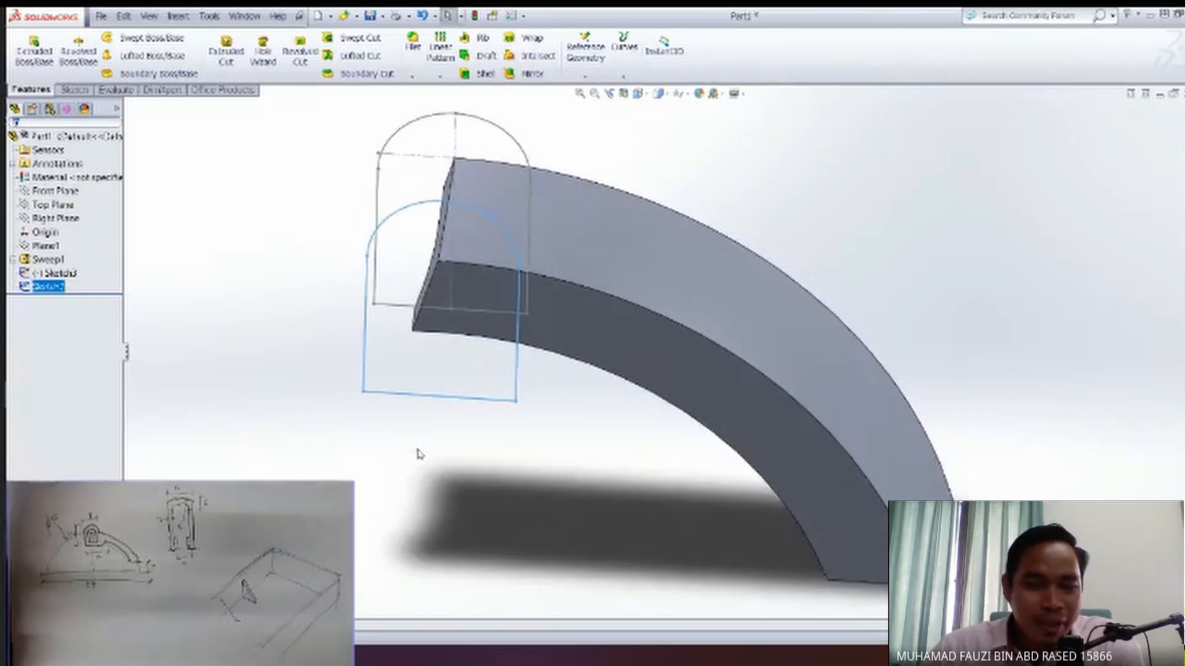
mouse_move(401, 450)
middle_down()
mouse_move(443, 450)
mouse_move(517, 419)
middle_up()
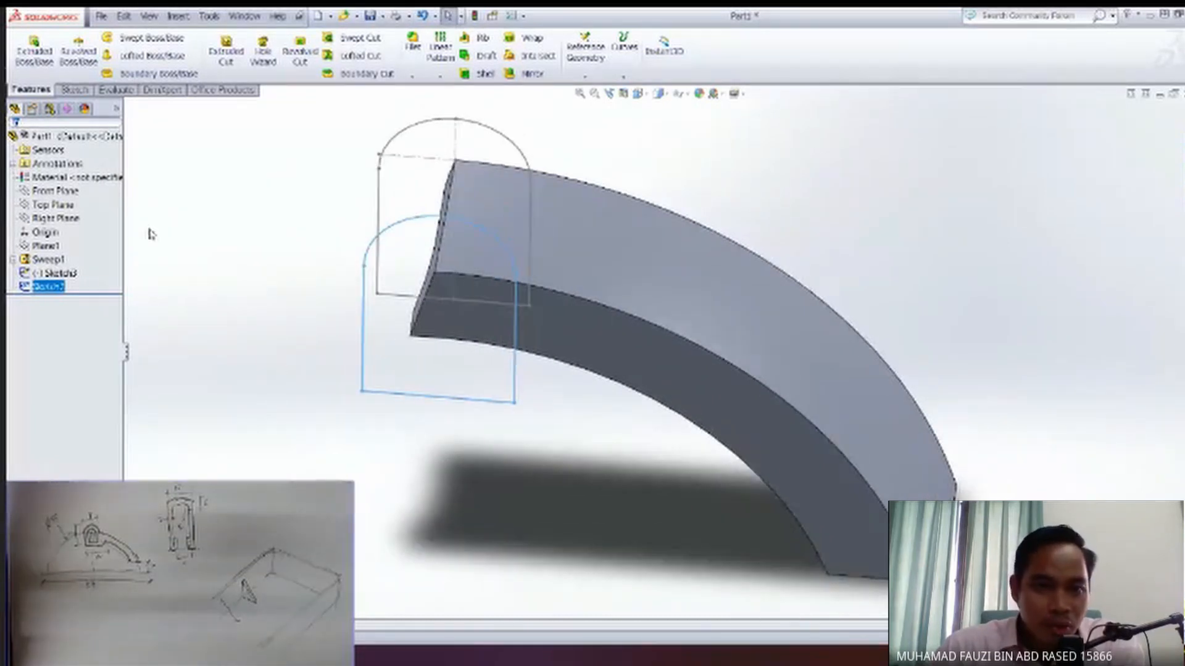
middle_drag(438, 346, 424, 378)
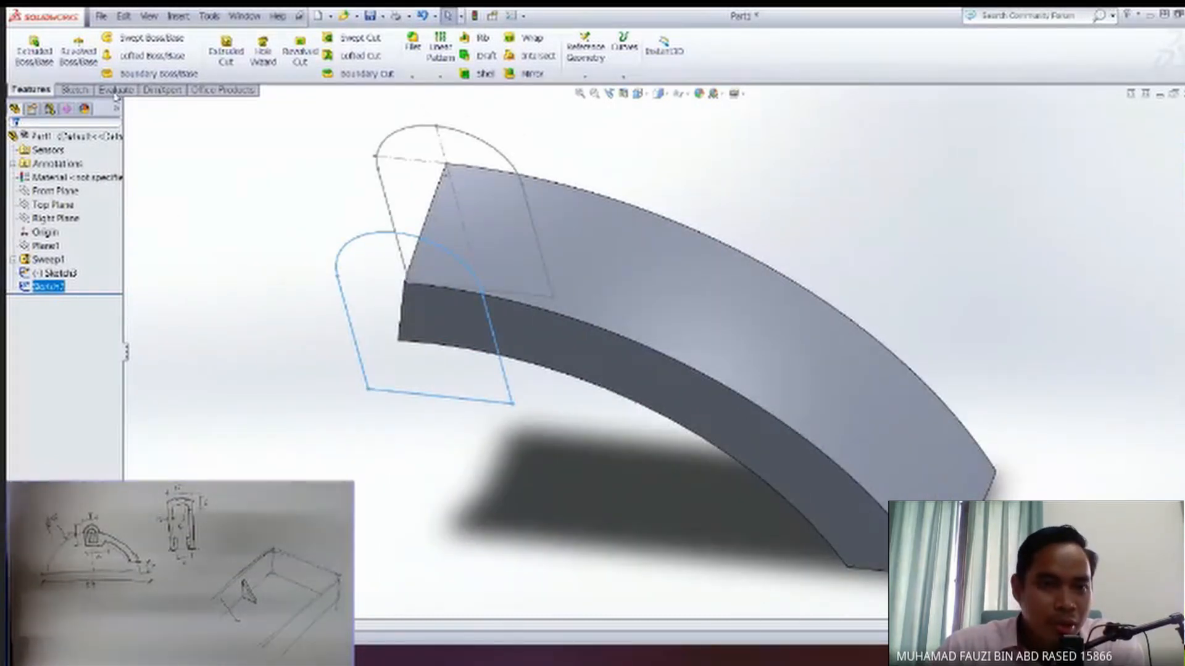
Extrude the selected round-topped profile 4 mm as a blind boss, reversing the direction so it runs into the arm.
click(34, 53)
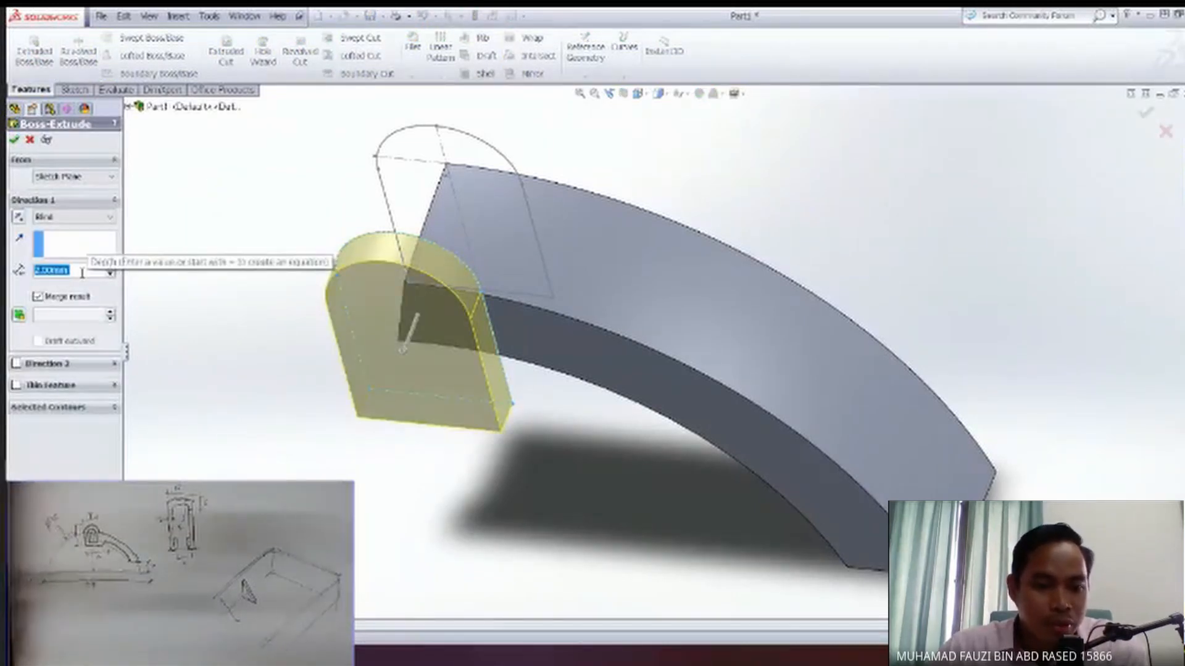
text(4)
key(Return)
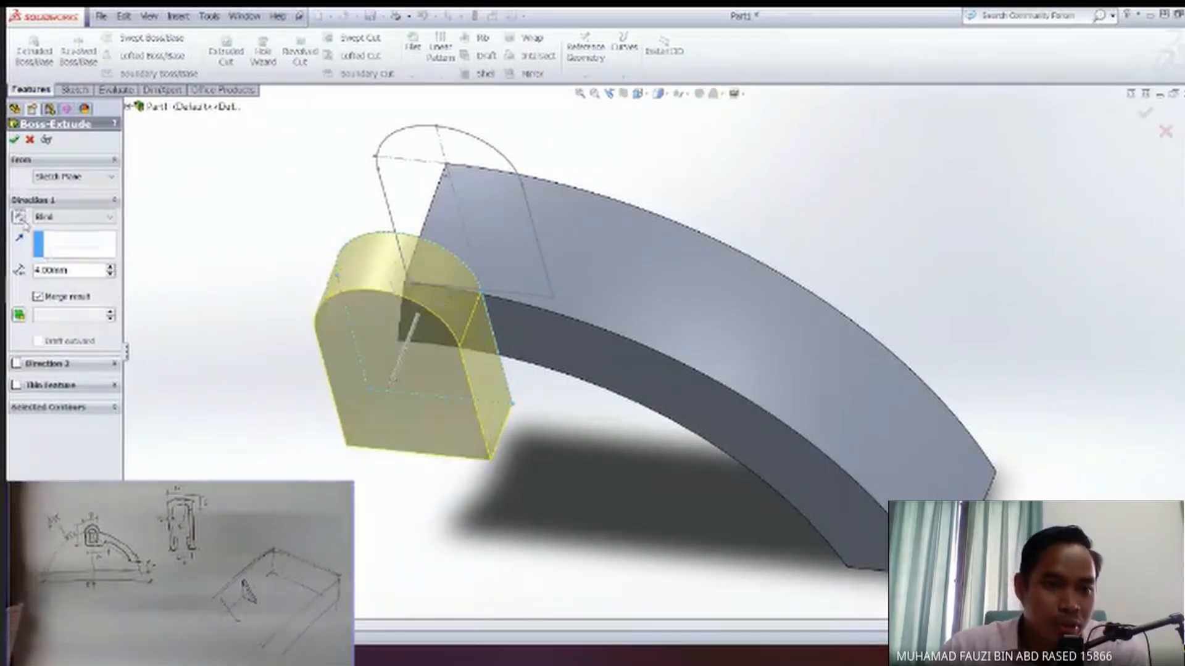
click(19, 218)
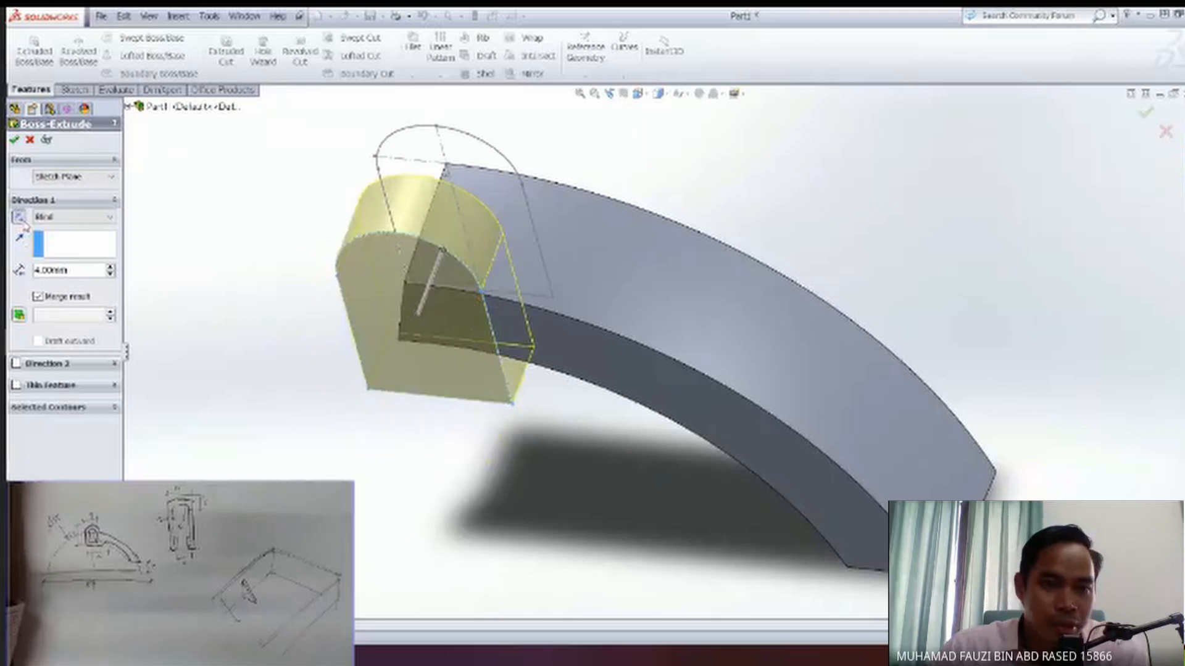
click(15, 140)
mouse_move(549, 361)
middle_down()
mouse_move(532, 286)
mouse_move(543, 379)
mouse_move(555, 373)
middle_up()
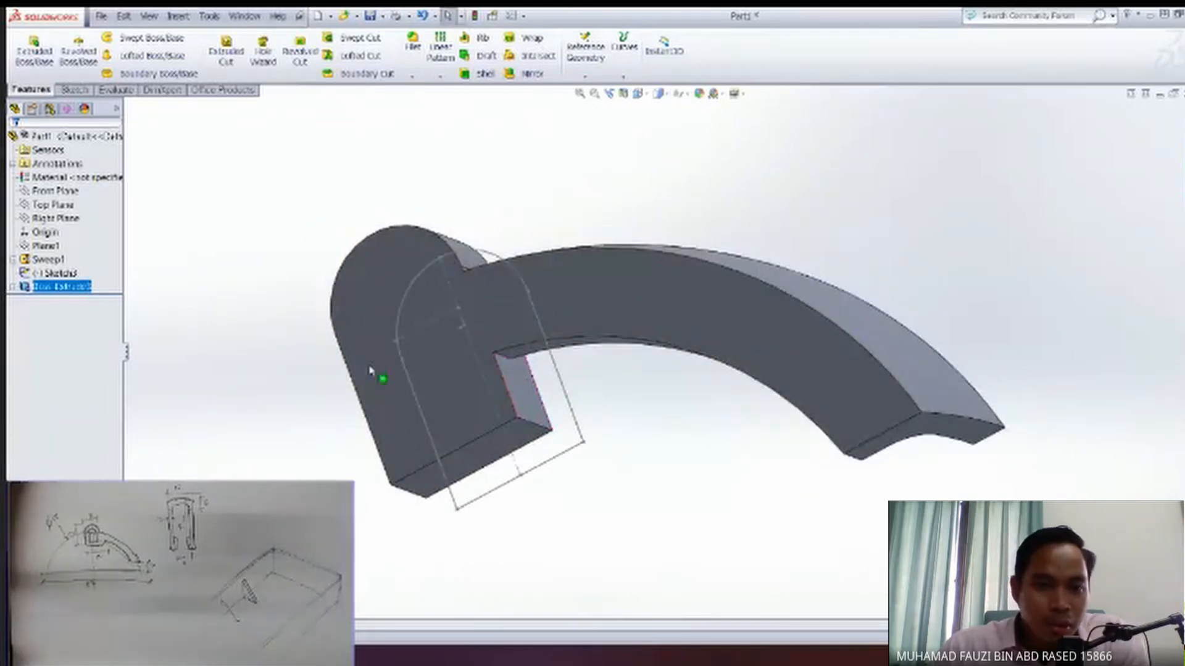
Start a sketch on the flat side face shared by block and arm, and draw a slanted line from the block's lower inner corner onto the arm.
click(596, 323)
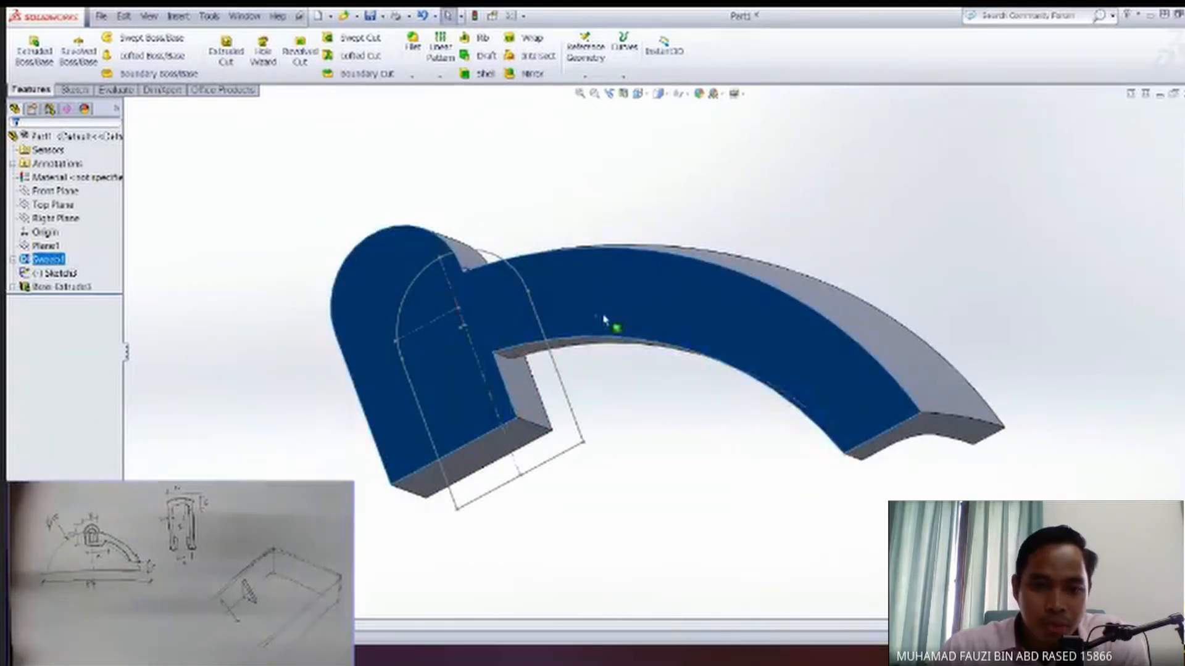
click(625, 389)
click(614, 319)
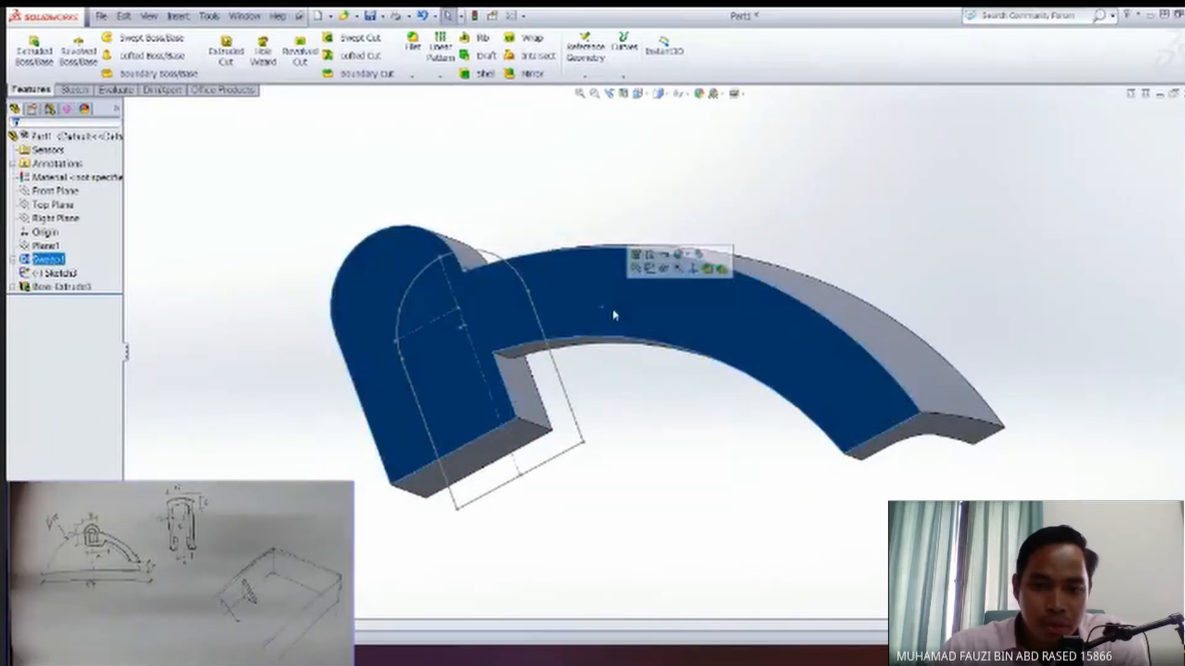
click(640, 295)
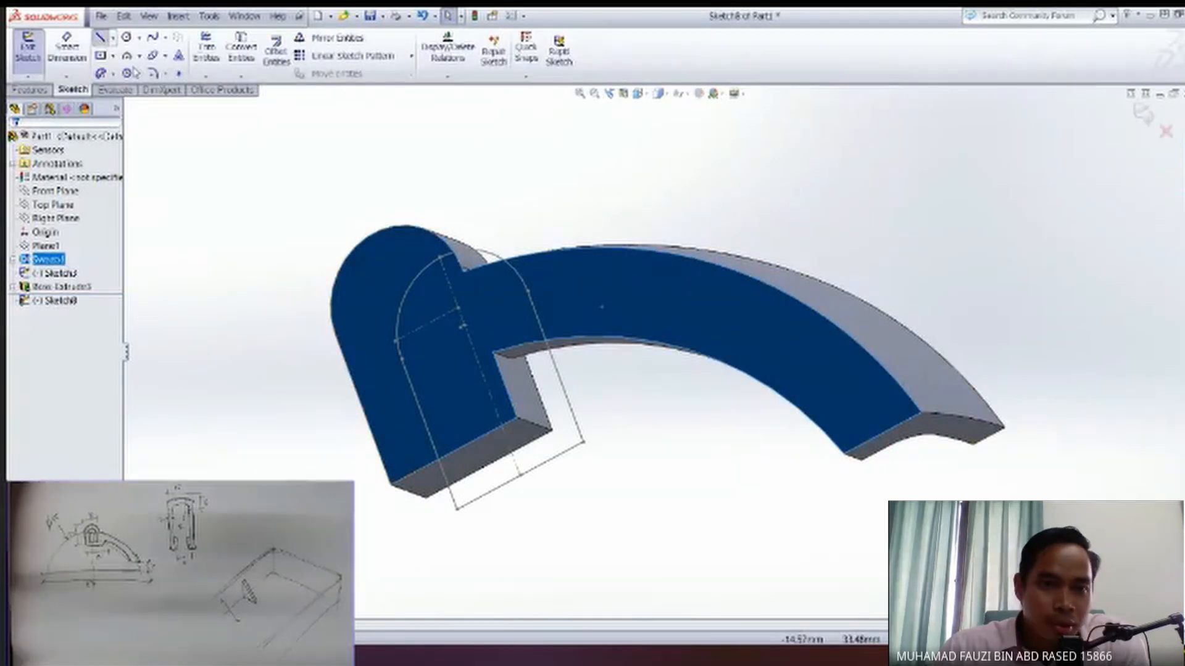
click(100, 37)
click(517, 426)
click(571, 296)
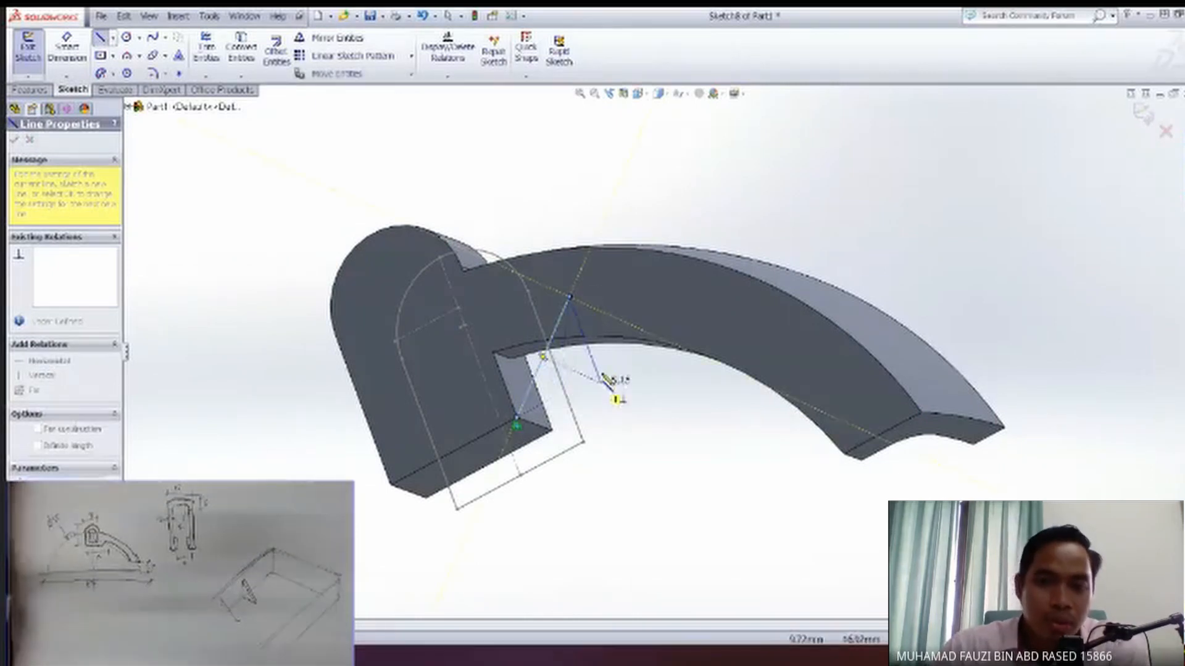
key(Escape)
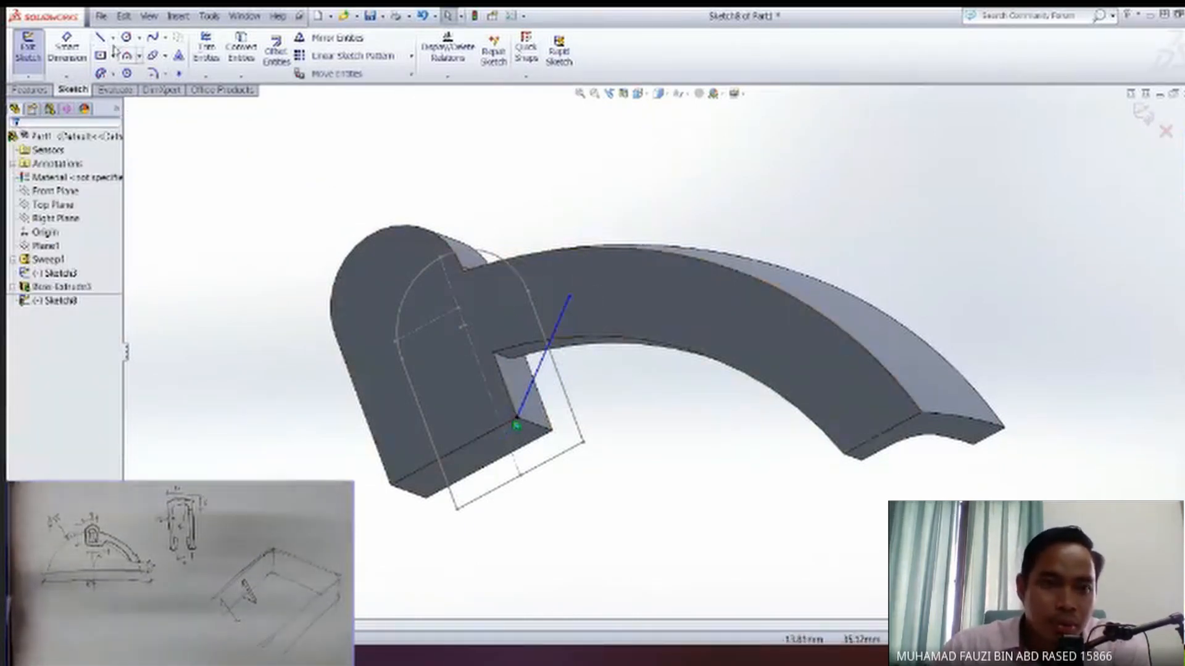
Draw a horizontal line from the slanted line's upper end across into the block.
click(100, 37)
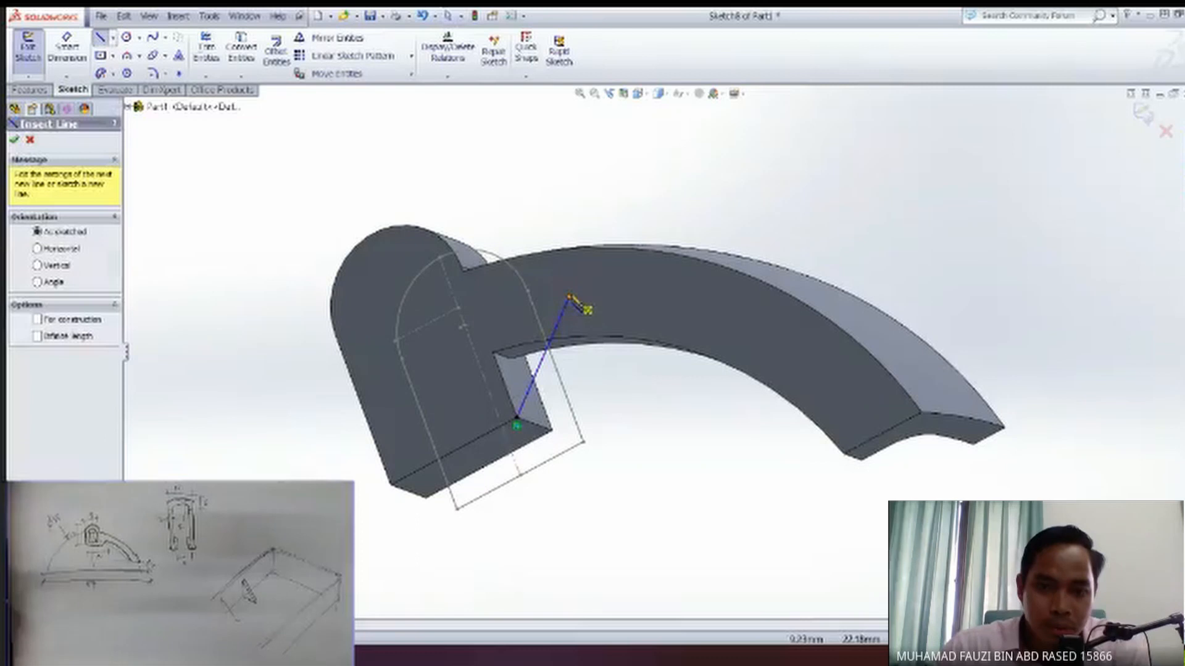
click(569, 297)
click(438, 365)
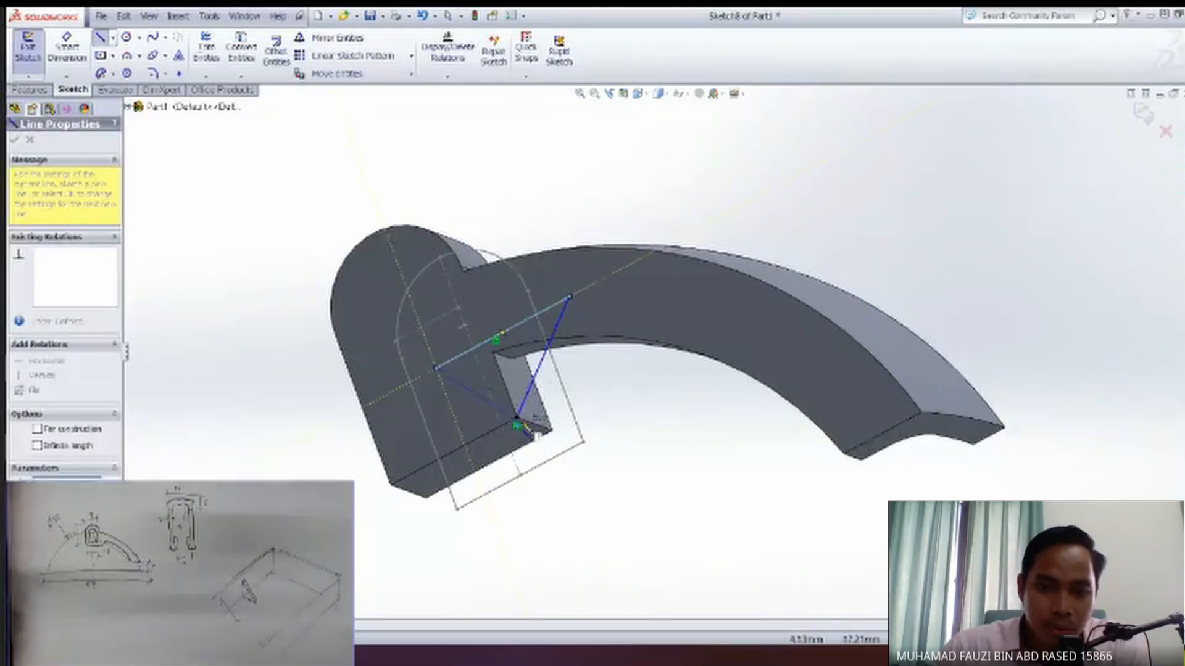
key(space)
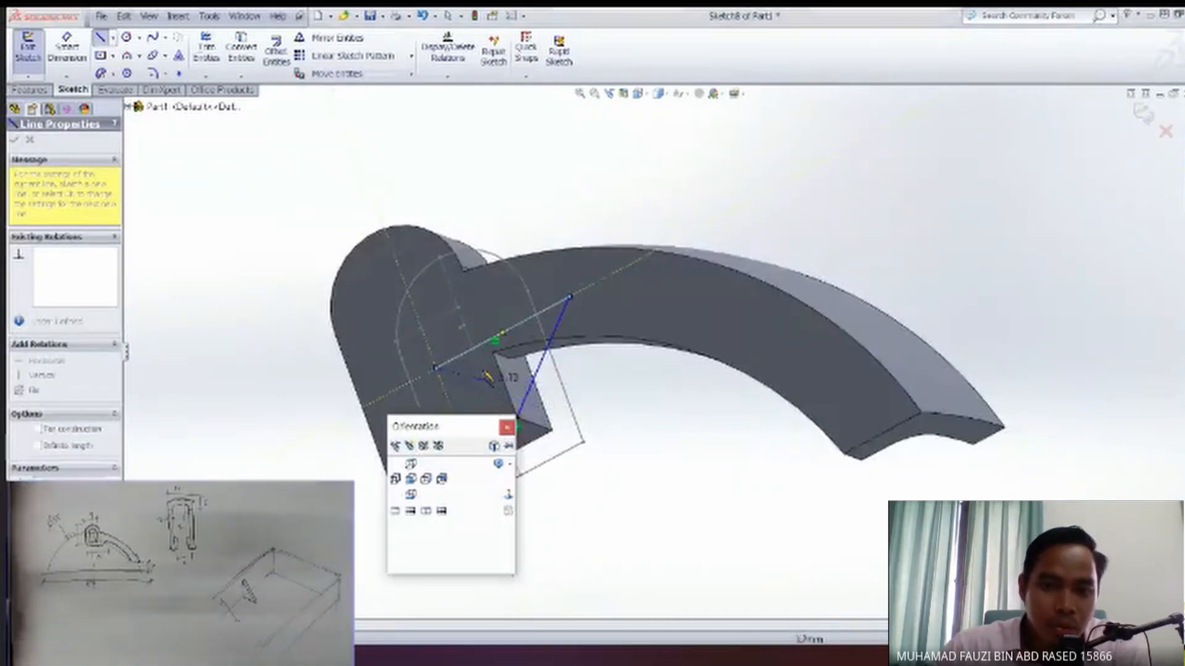
key(Escape)
key(Escape)
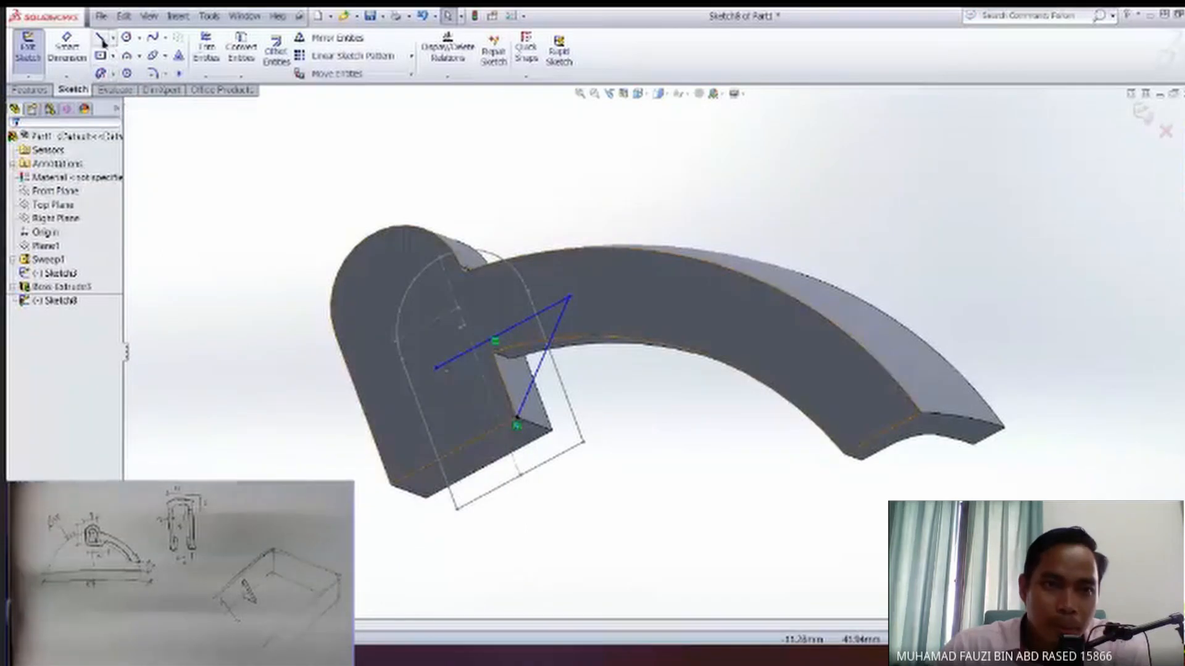
Draw a vertical line from the block's lower inner corner up along its side edge, crossing the horizontal line.
key(l)
click(517, 417)
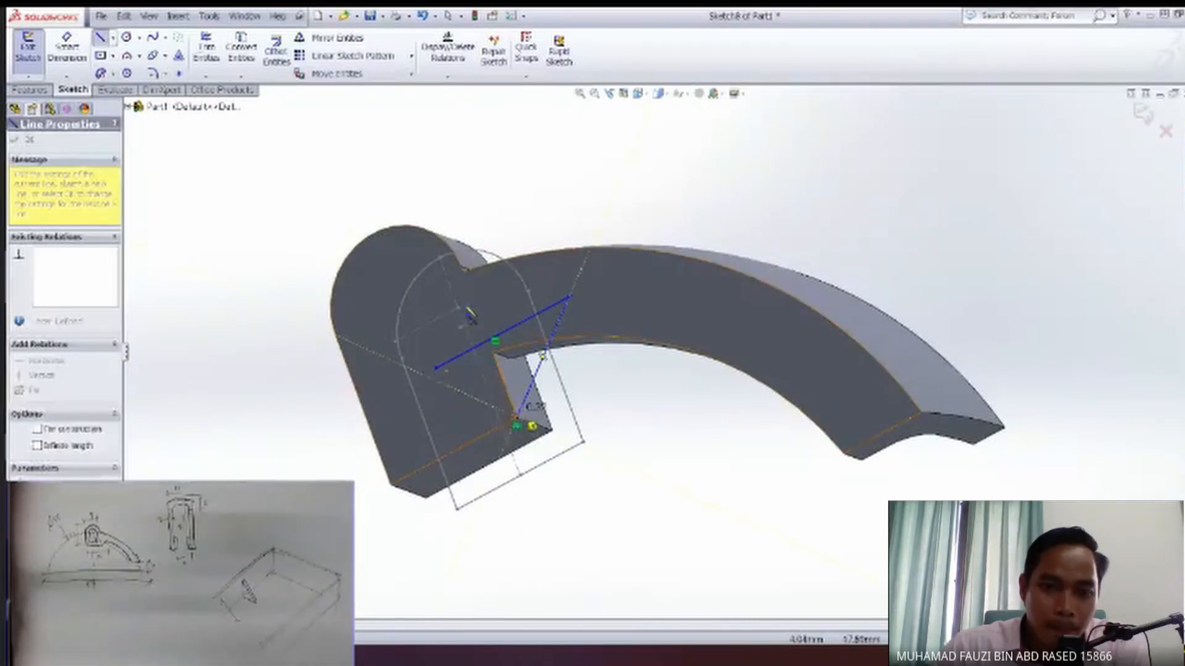
click(472, 298)
key(Escape)
key(Escape)
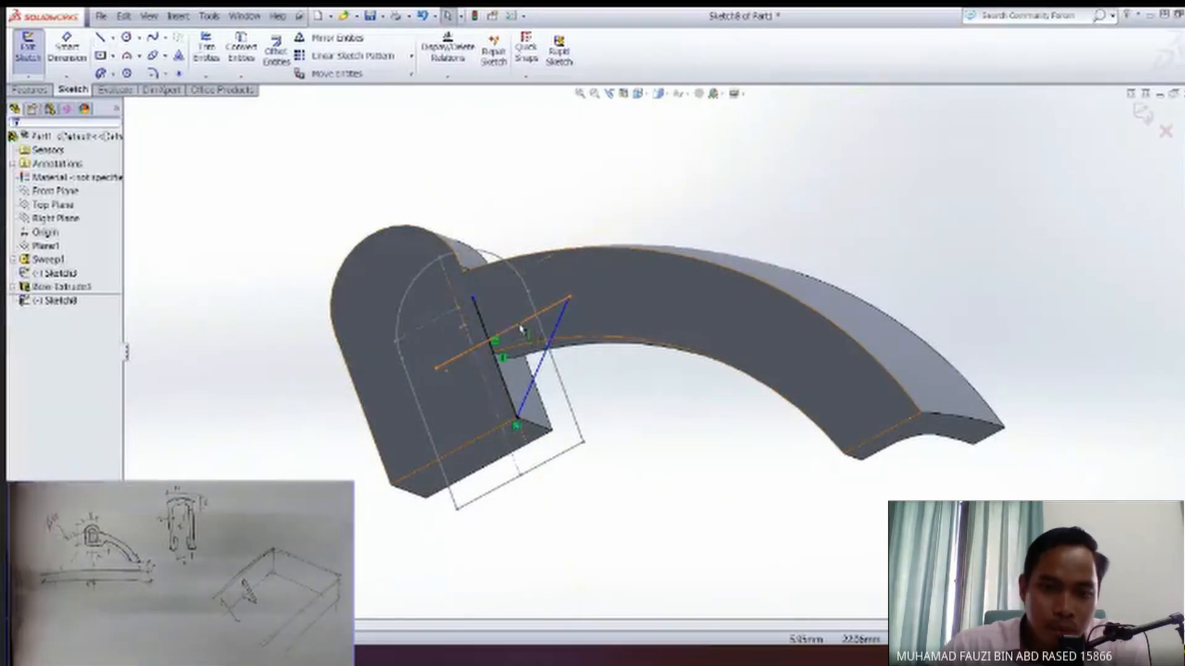
Apply a perpendicular relation between the horizontal line and the vertical line.
click(502, 370)
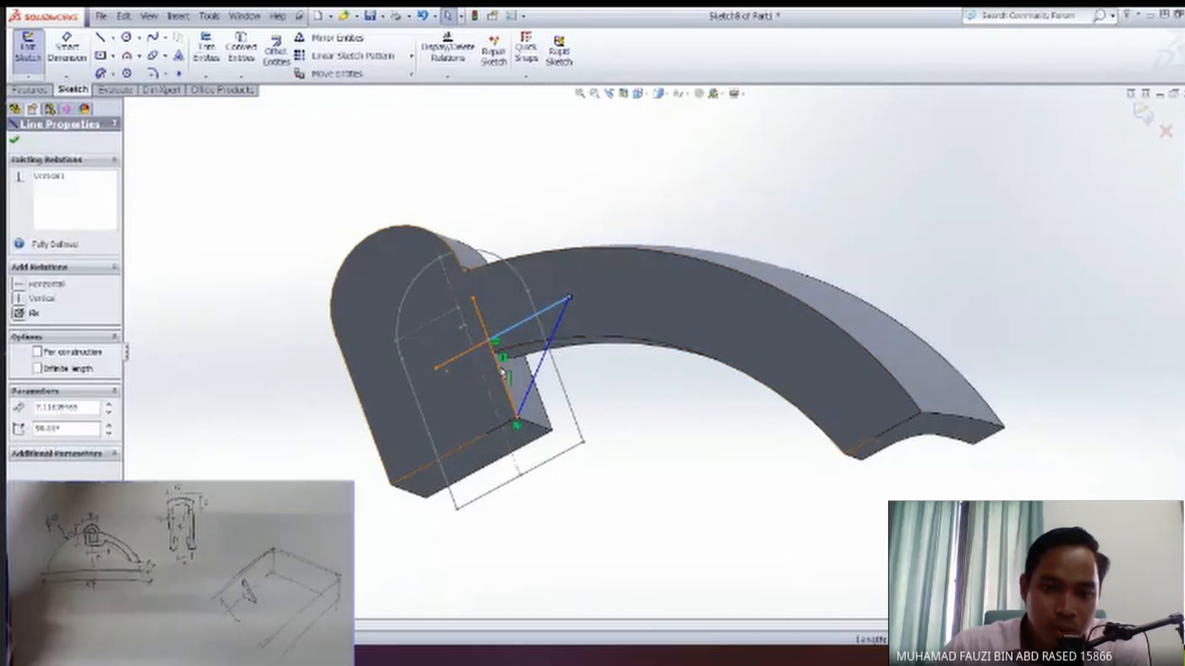
ctrl+click(501, 373)
click(20, 415)
middle_drag(487, 455, 524, 462)
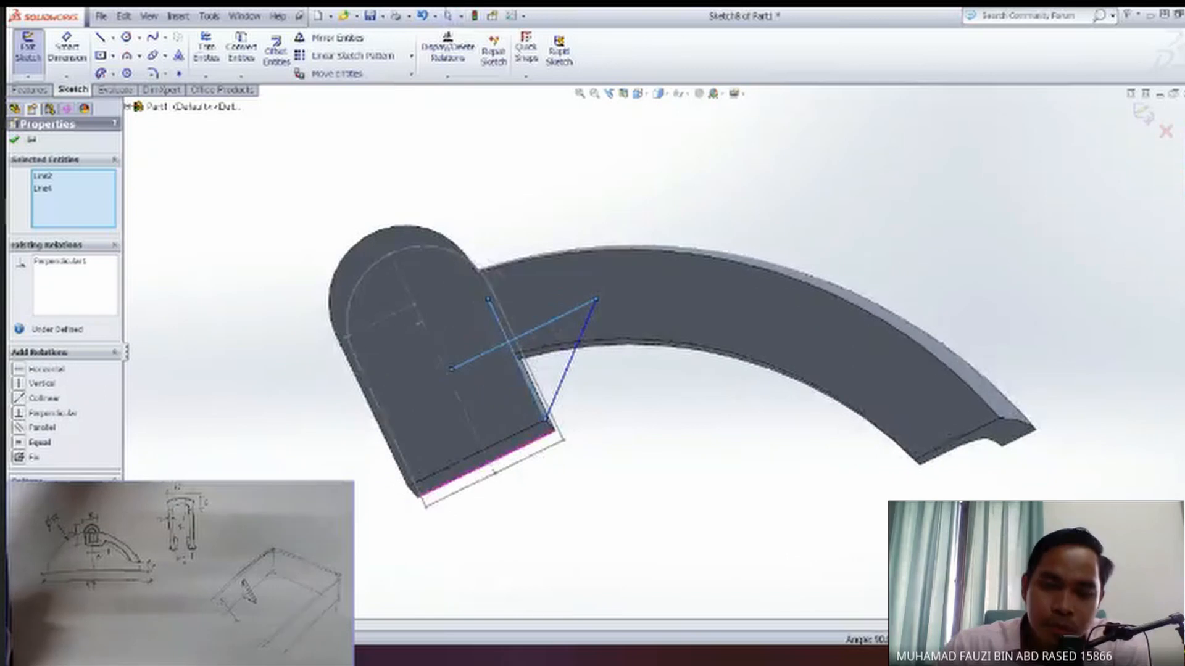
middle_drag(590, 484, 606, 501)
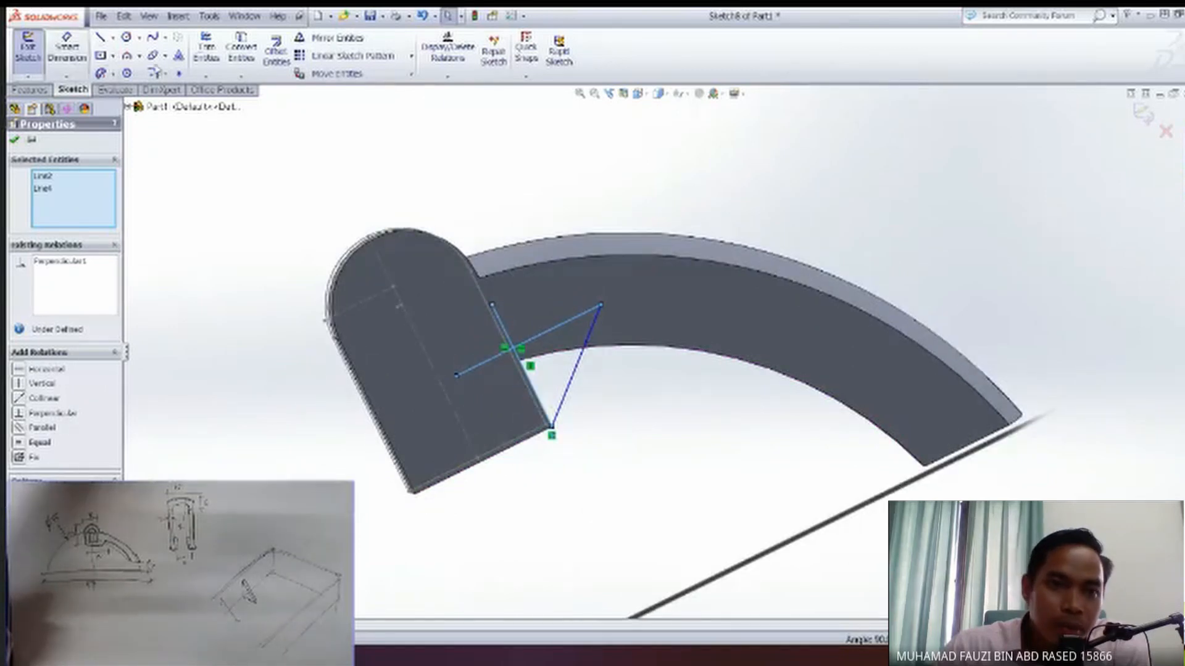
Trim the overhanging ends of the horizontal and vertical lines where they cross, leaving a closed triangular gusset profile.
click(207, 50)
click(503, 329)
click(497, 358)
middle_drag(645, 472, 602, 461)
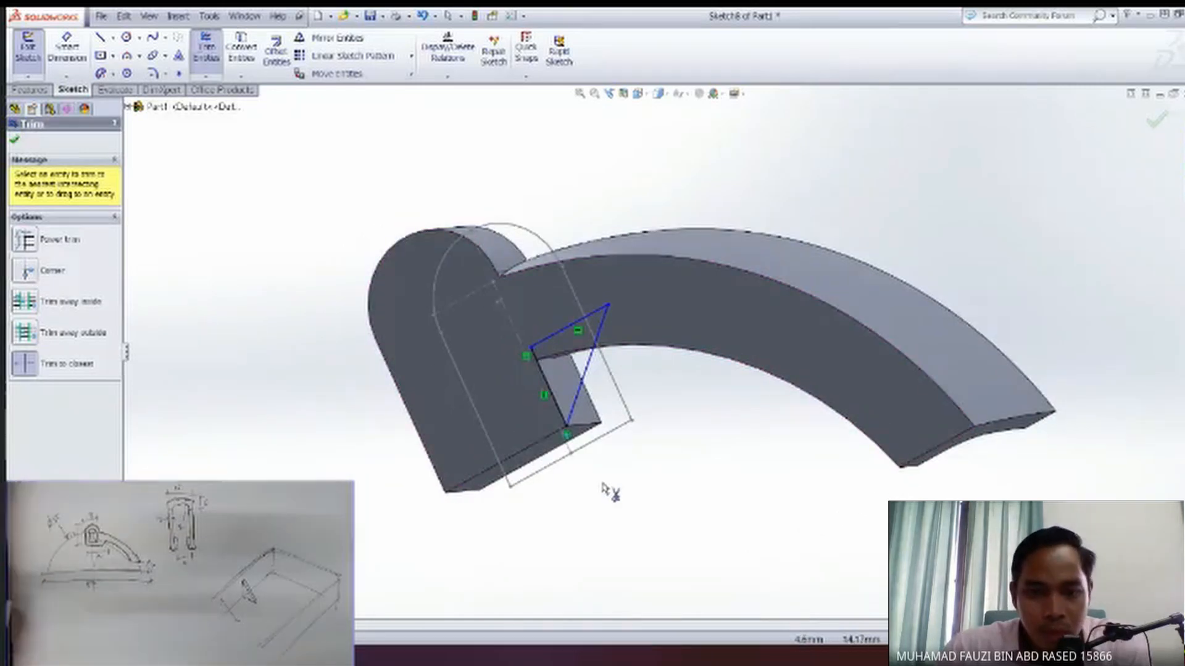
key(Escape)
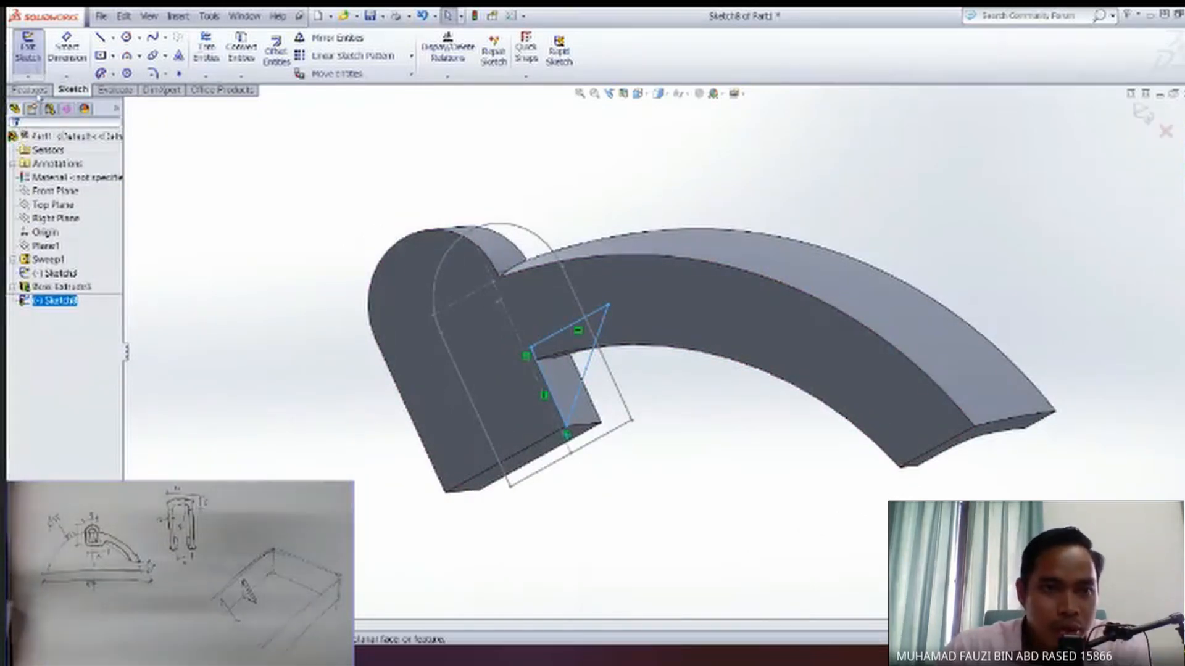
Extrude the triangular gusset profile 2 mm in the reversed direction, merged with the block and arm.
click(37, 93)
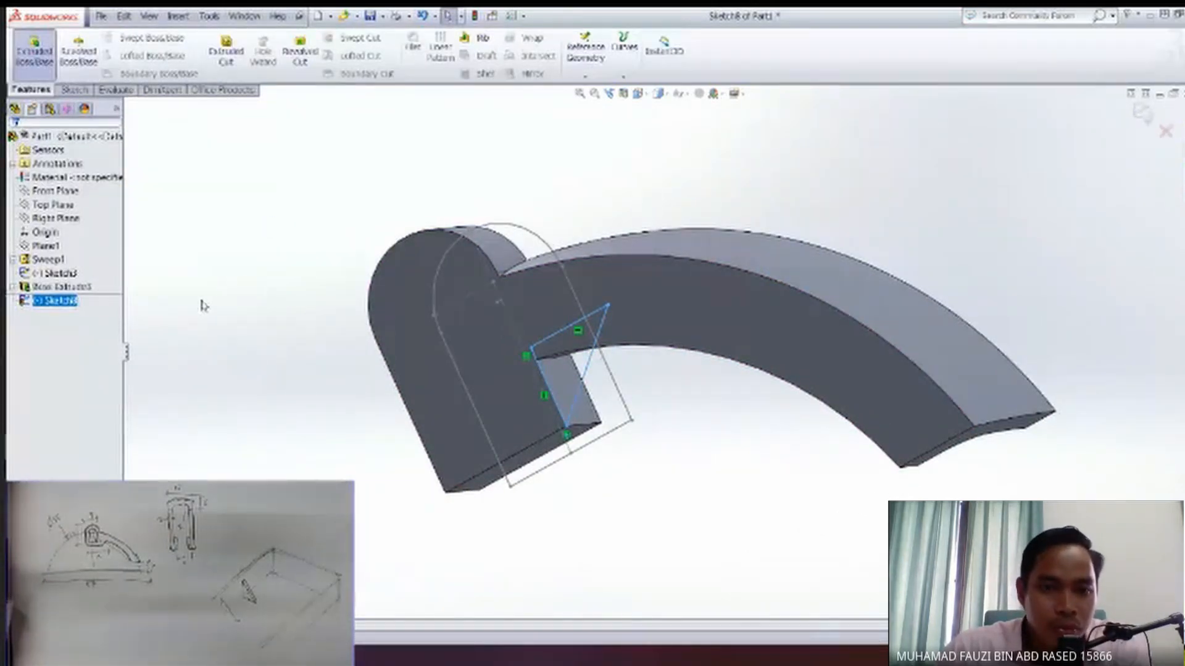
text(2)
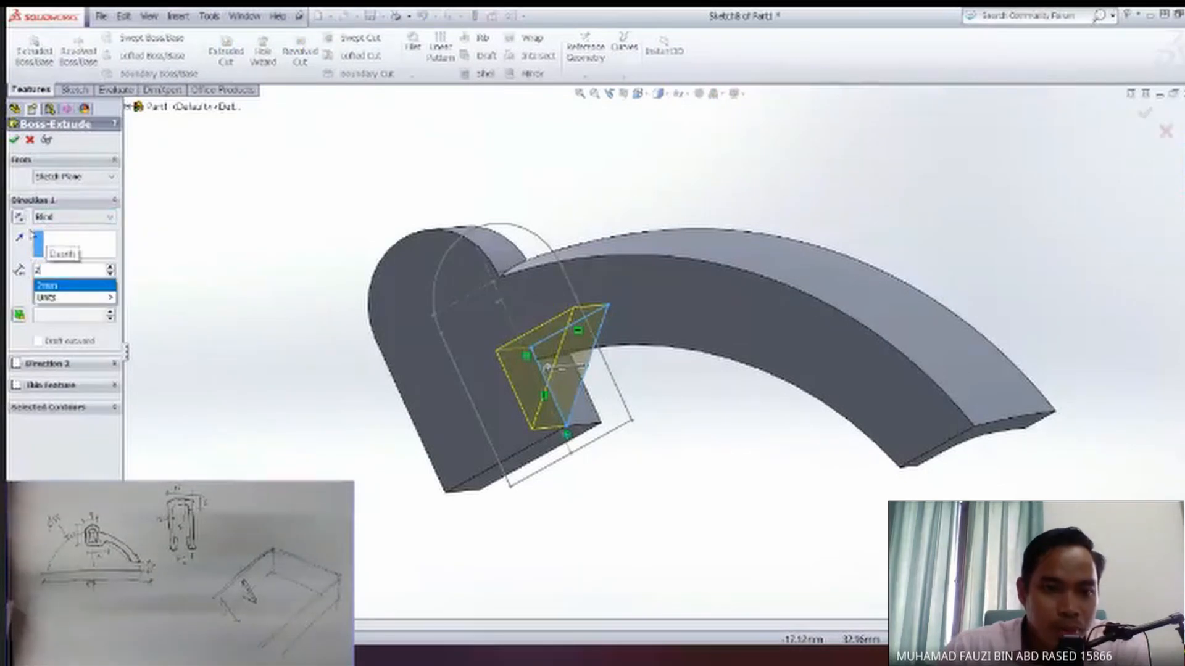
key(Return)
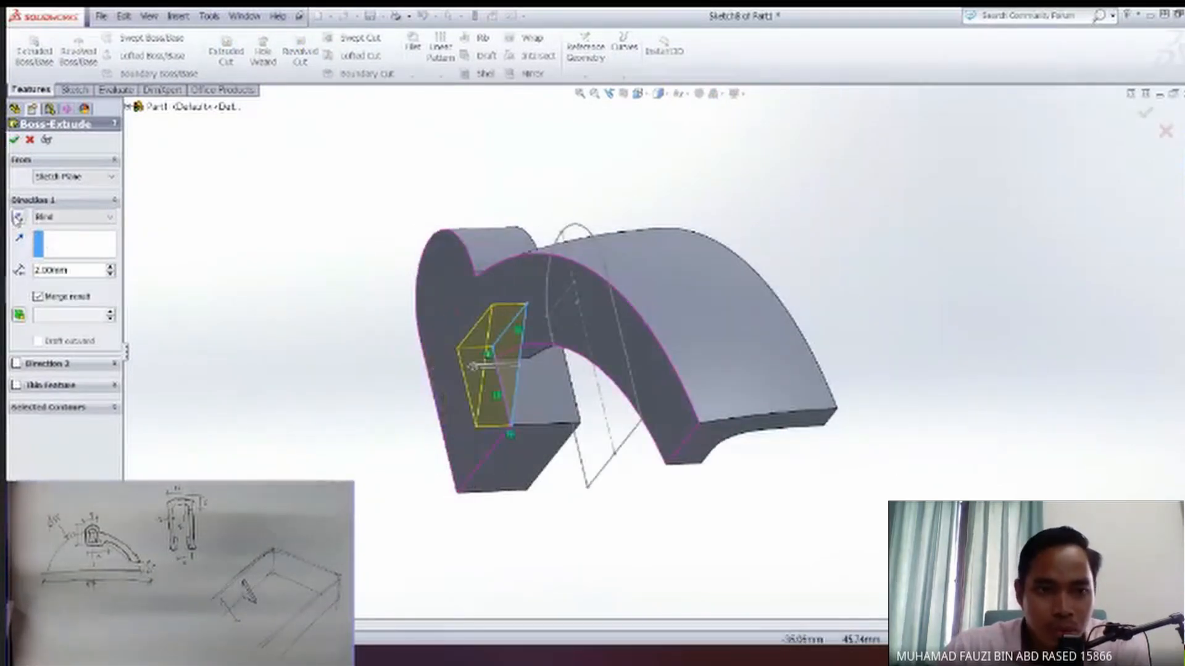
click(19, 219)
middle_drag(172, 207, 180, 136)
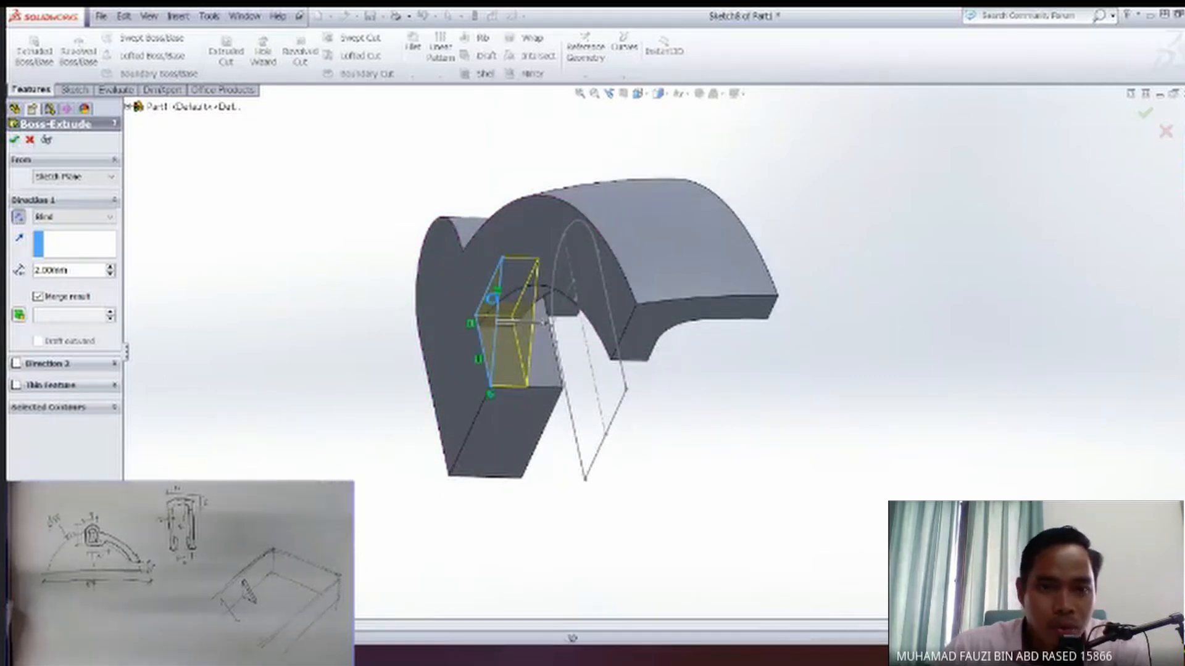
key(Return)
mouse_move(466, 412)
middle_down()
mouse_move(563, 410)
mouse_move(453, 350)
mouse_move(415, 396)
mouse_move(478, 381)
mouse_move(457, 329)
mouse_move(476, 296)
mouse_move(478, 344)
mouse_move(505, 413)
mouse_move(524, 428)
mouse_move(498, 439)
mouse_move(464, 398)
middle_up()
click(464, 384)
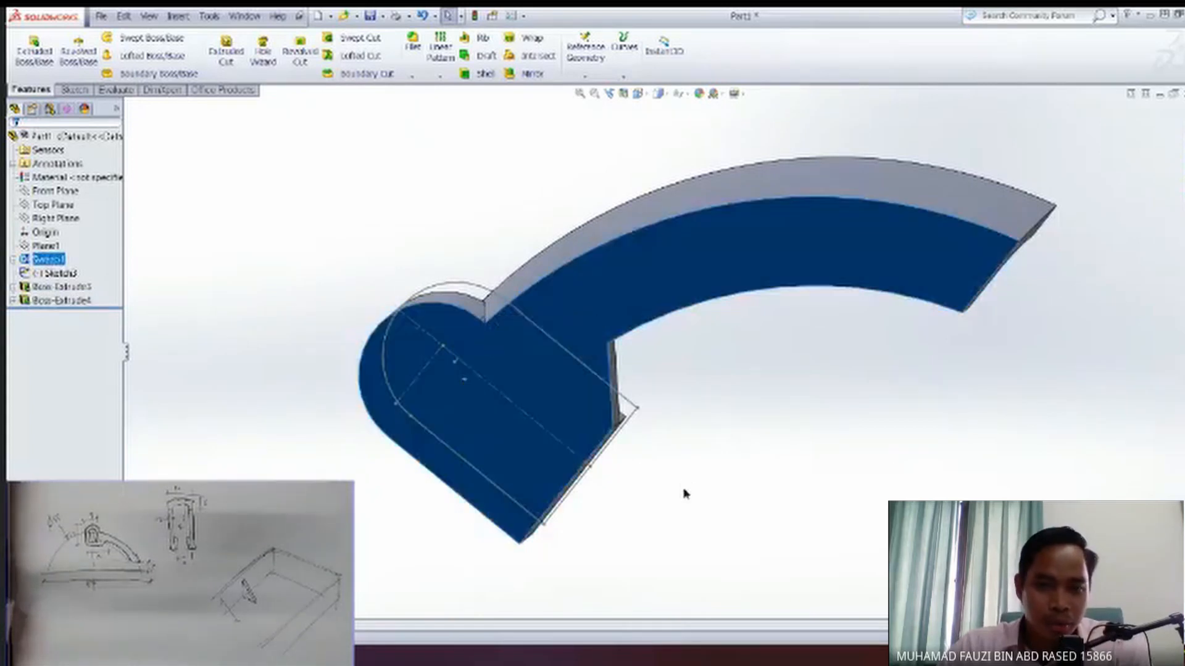
click(682, 492)
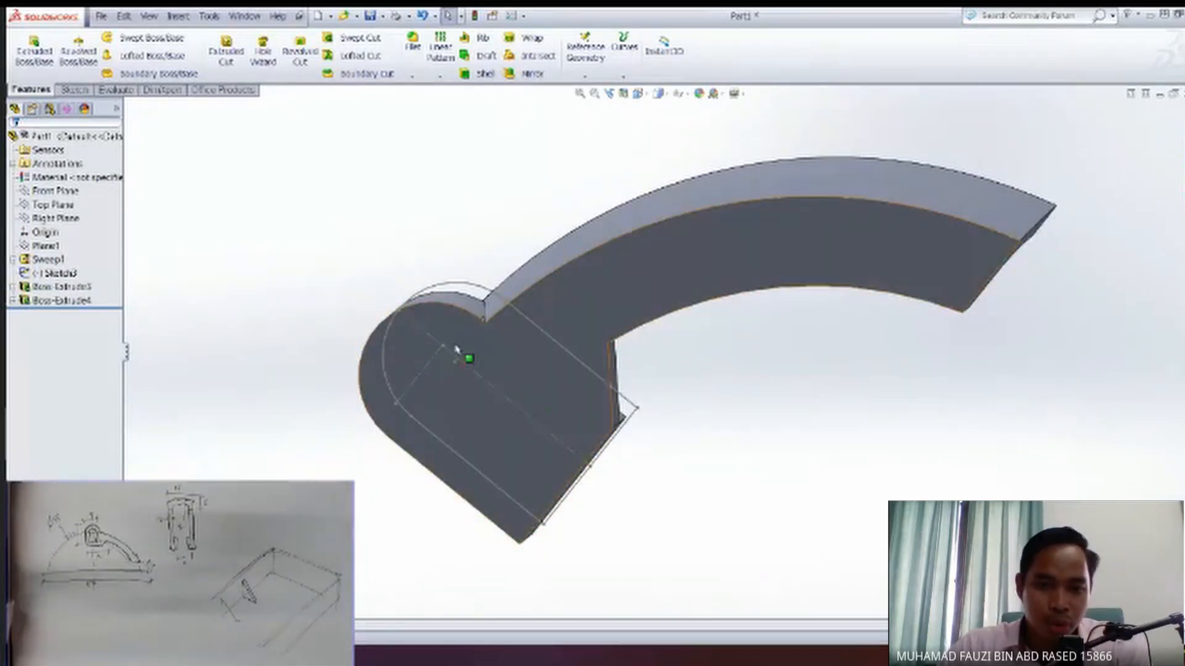
Start a sketch on the block's flat side face, convert the round-topped Sketch3 outline into it, and view it face-on.
middle_drag(520, 479, 484, 411)
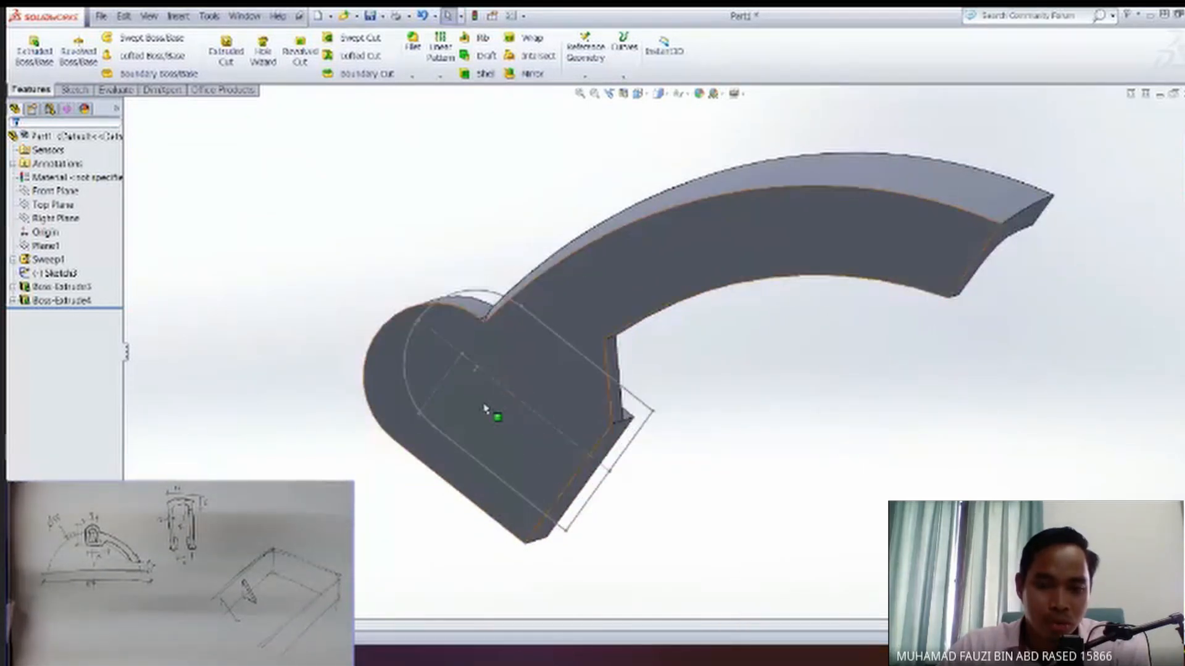
click(467, 412)
click(512, 369)
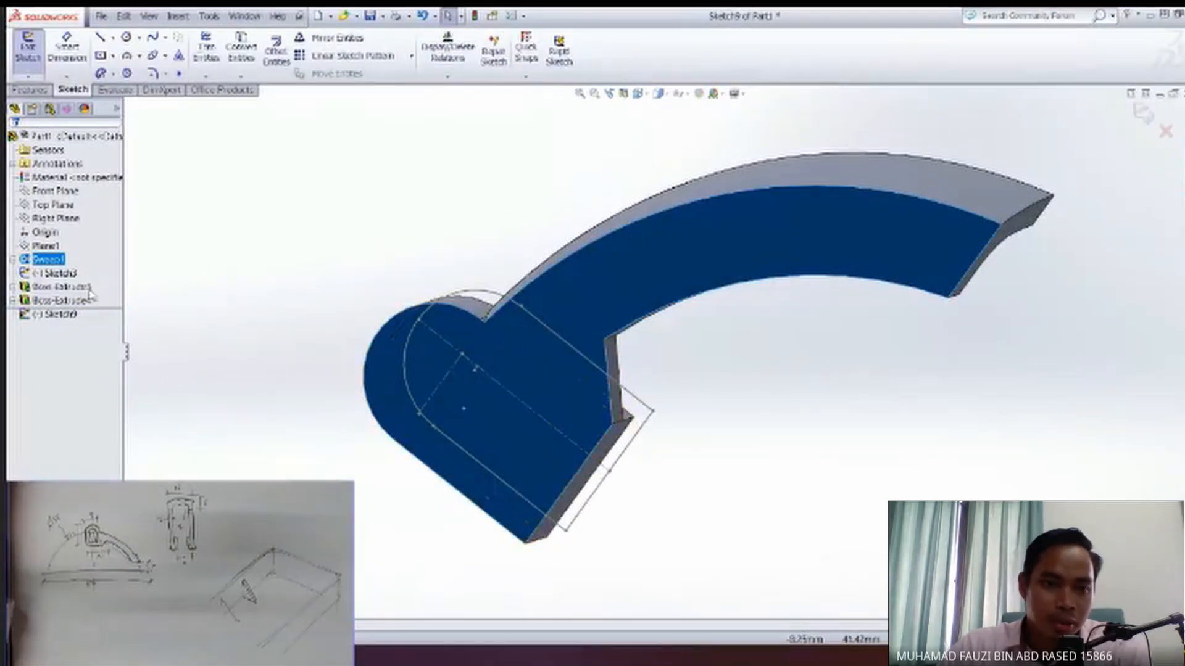
click(62, 273)
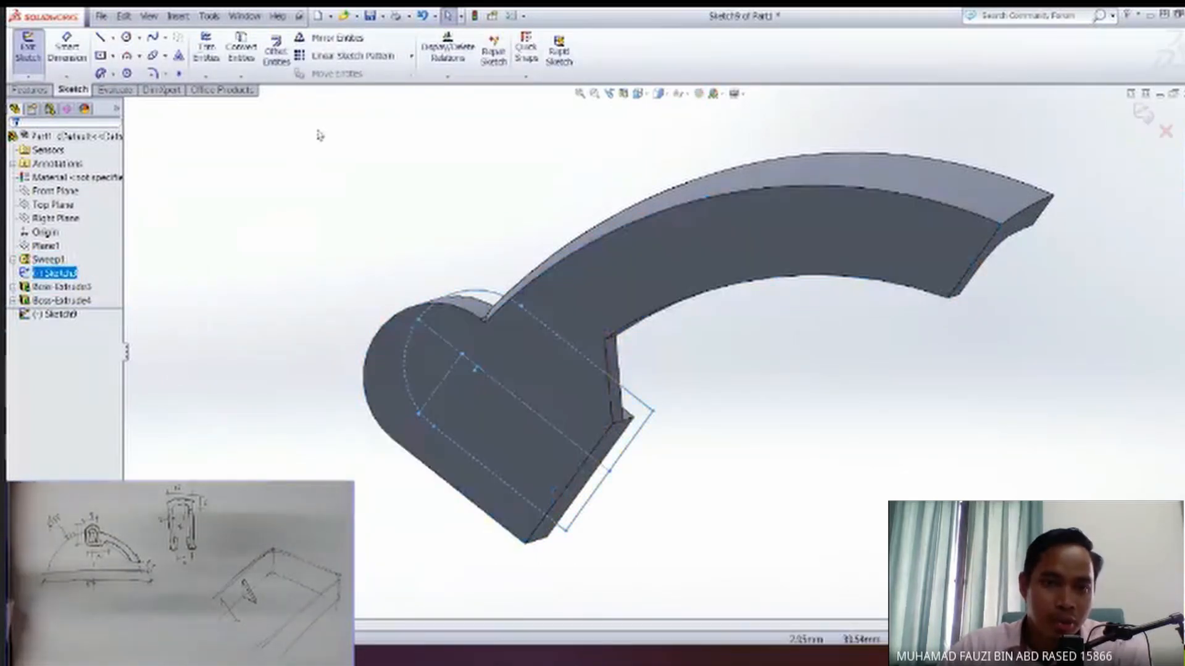
click(250, 58)
middle_drag(483, 390, 489, 430)
key(space)
click(442, 505)
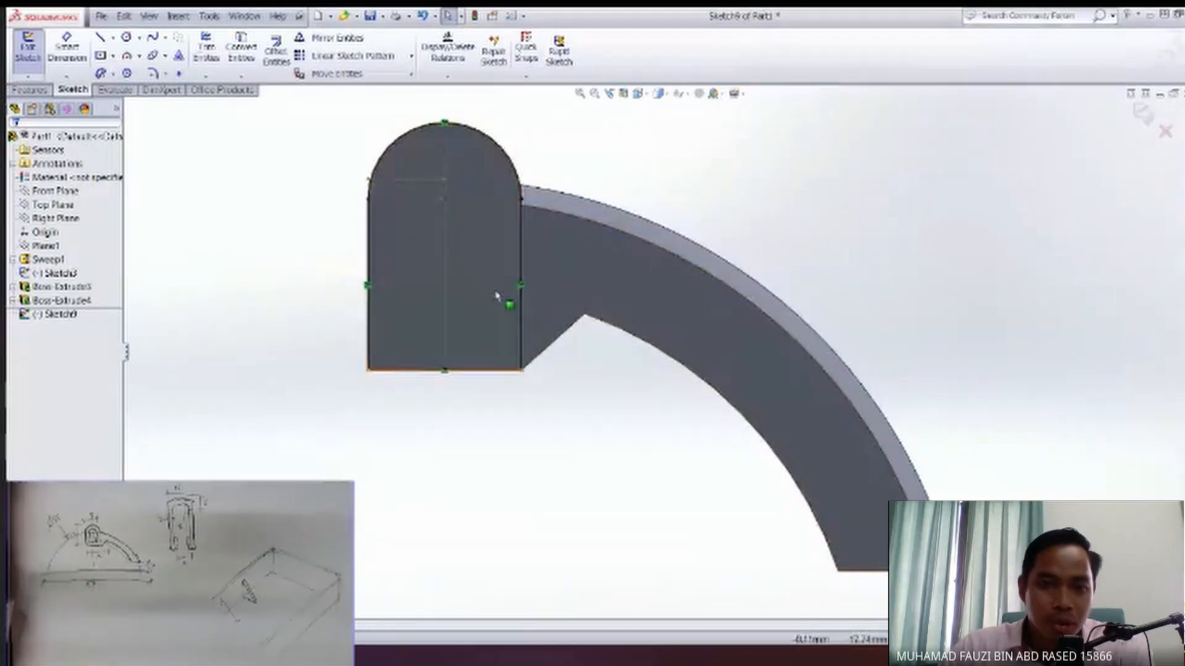
Offset the converted round-topped outline inward by 2 mm.
mouse_move(320, 109)
mouse_down()
mouse_move(532, 279)
mouse_move(573, 443)
mouse_up()
ctrl+middle_drag(469, 259, 486, 348)
scroll(486, 348, up, 4)
scroll(504, 348, down, 5)
ctrl+middle_drag(685, 327, 569, 364)
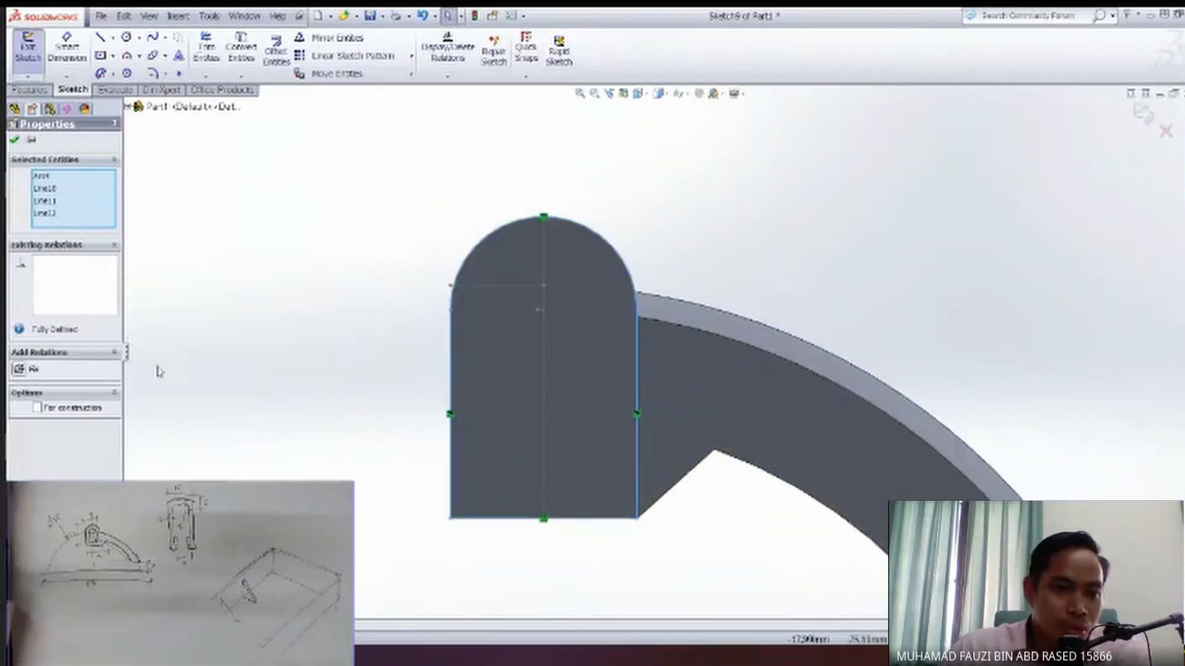
click(407, 347)
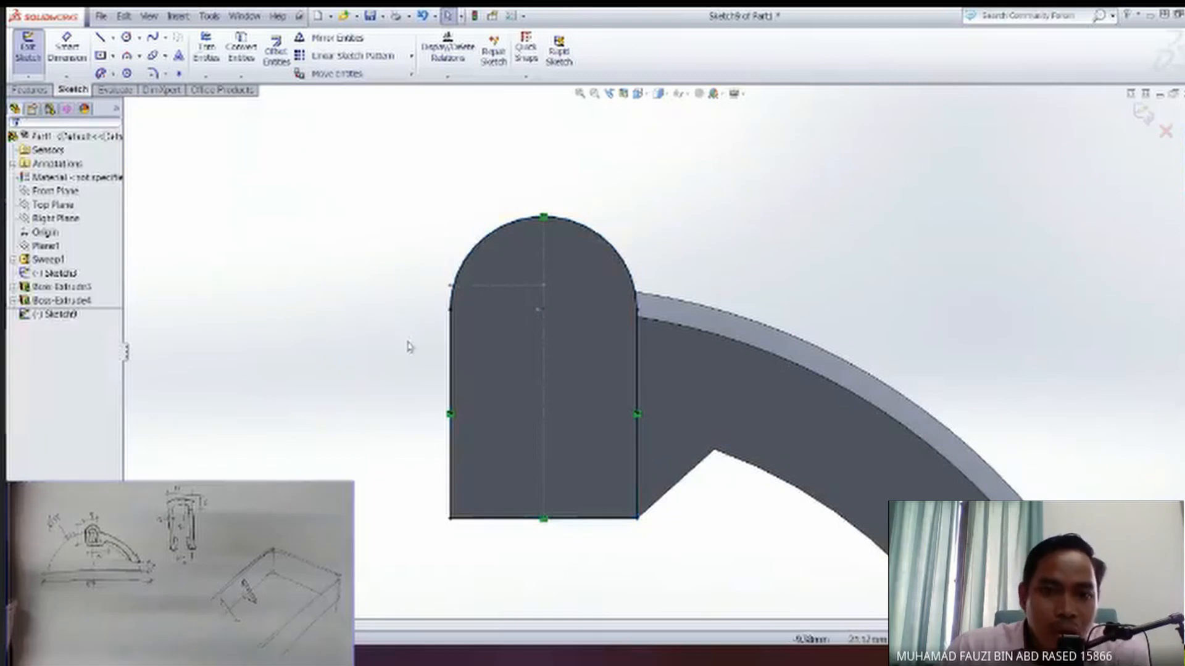
click(276, 51)
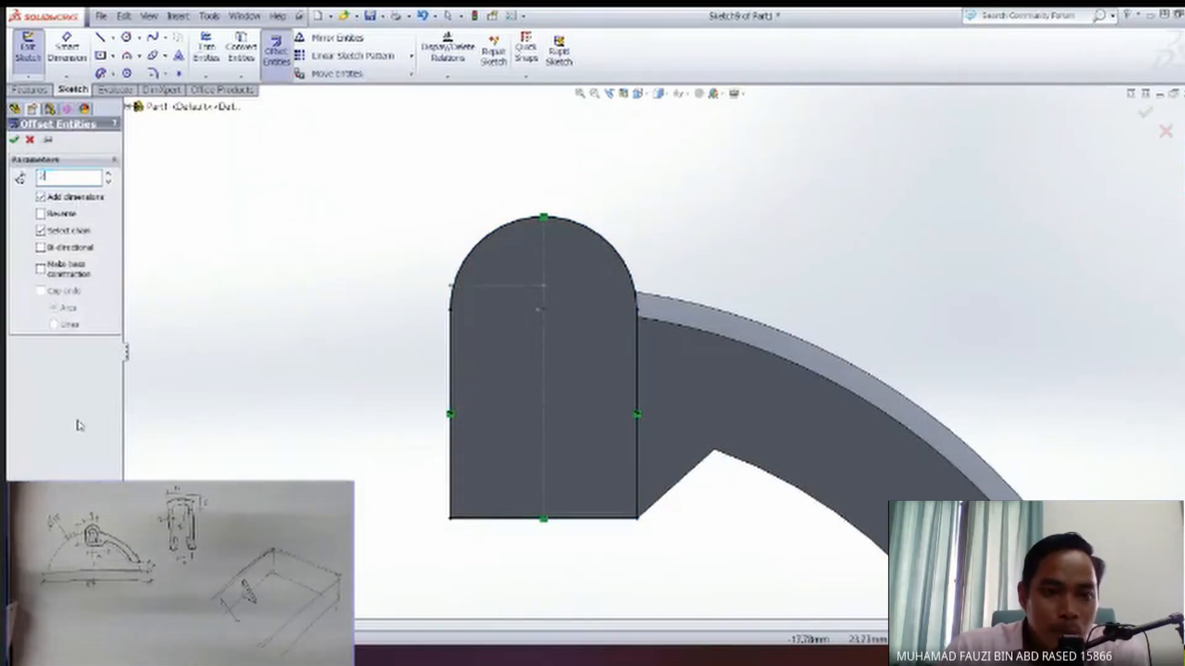
click(631, 280)
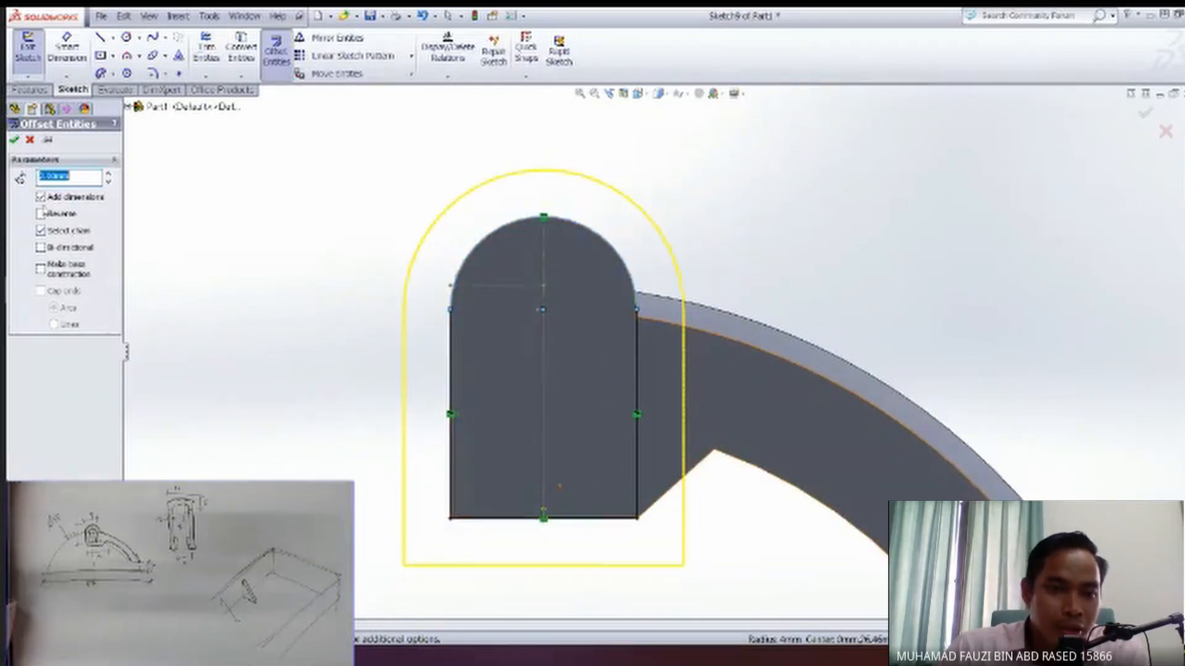
click(42, 214)
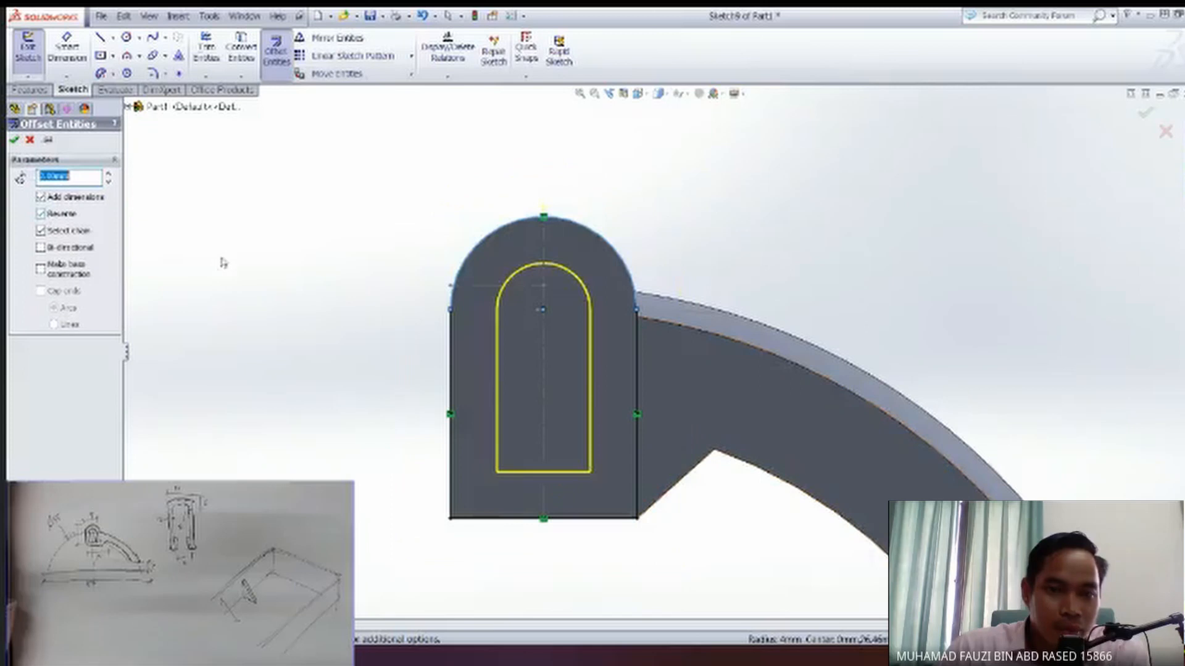
click(14, 141)
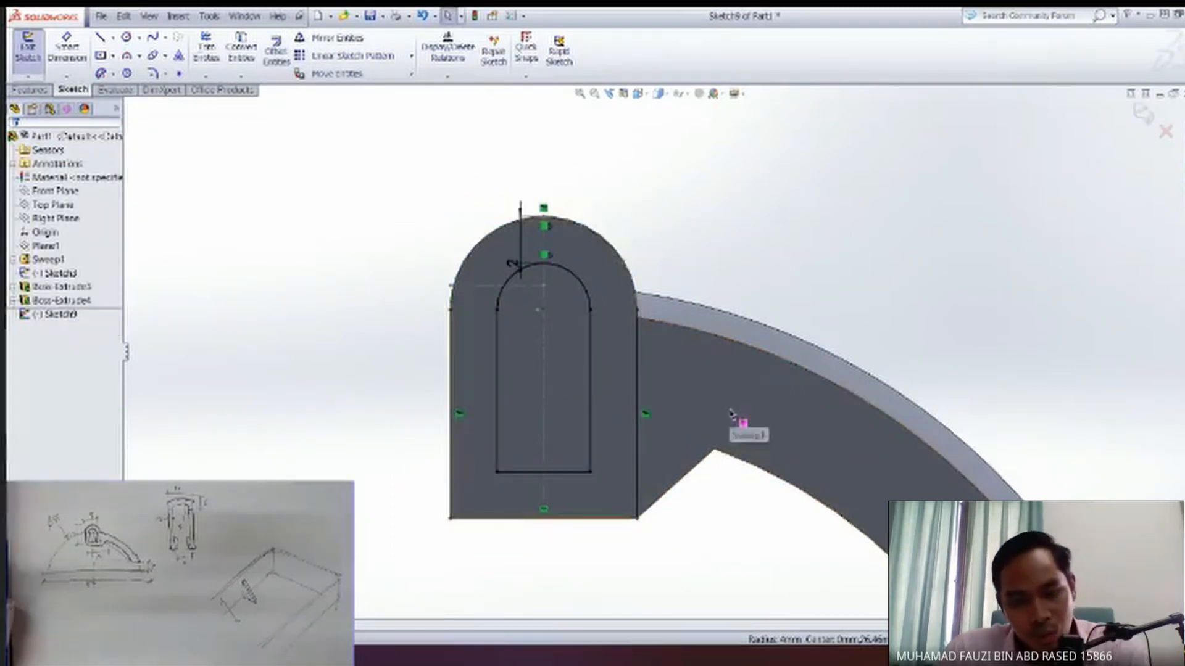
Undo the 2 mm inward offset of the round-topped outline.
scroll(563, 395, down, 3)
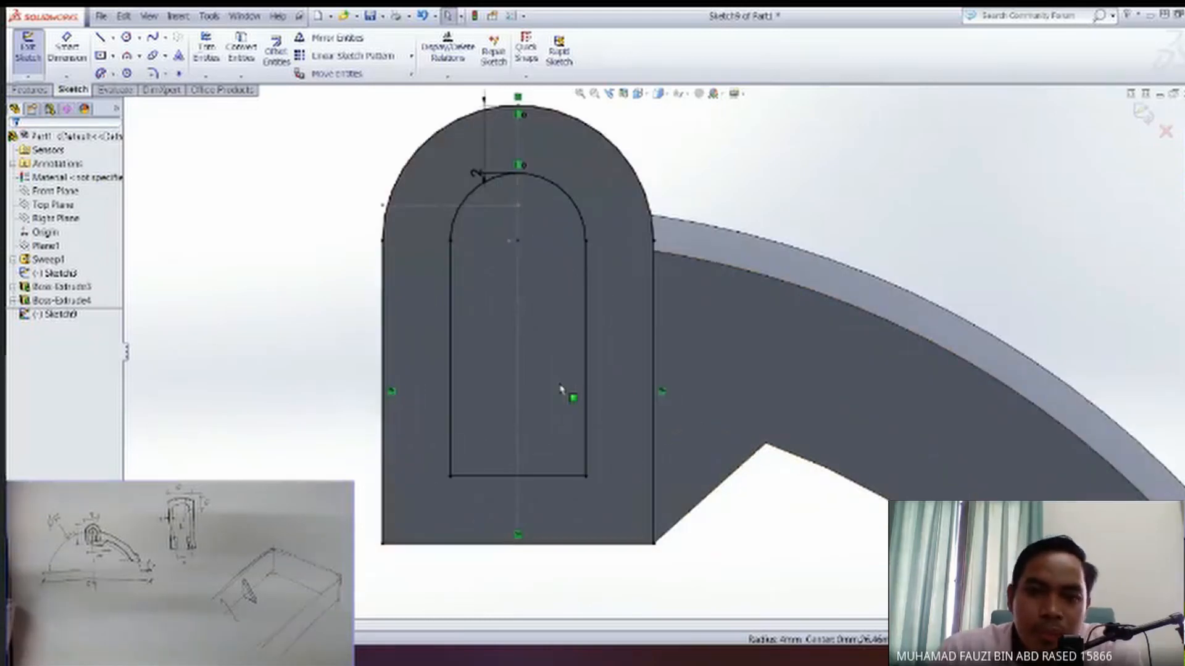
click(52, 316)
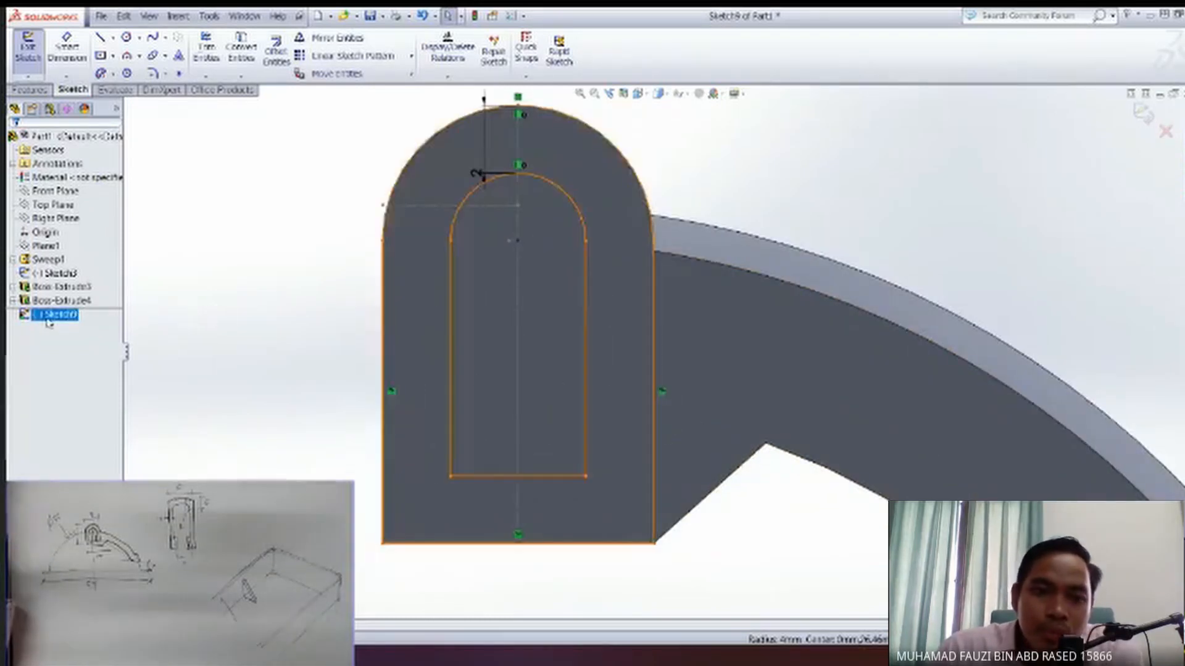
click(278, 291)
key(ctrl+z)
Offset the complete round-topped outline inward by 1 mm.
drag(296, 104, 730, 594)
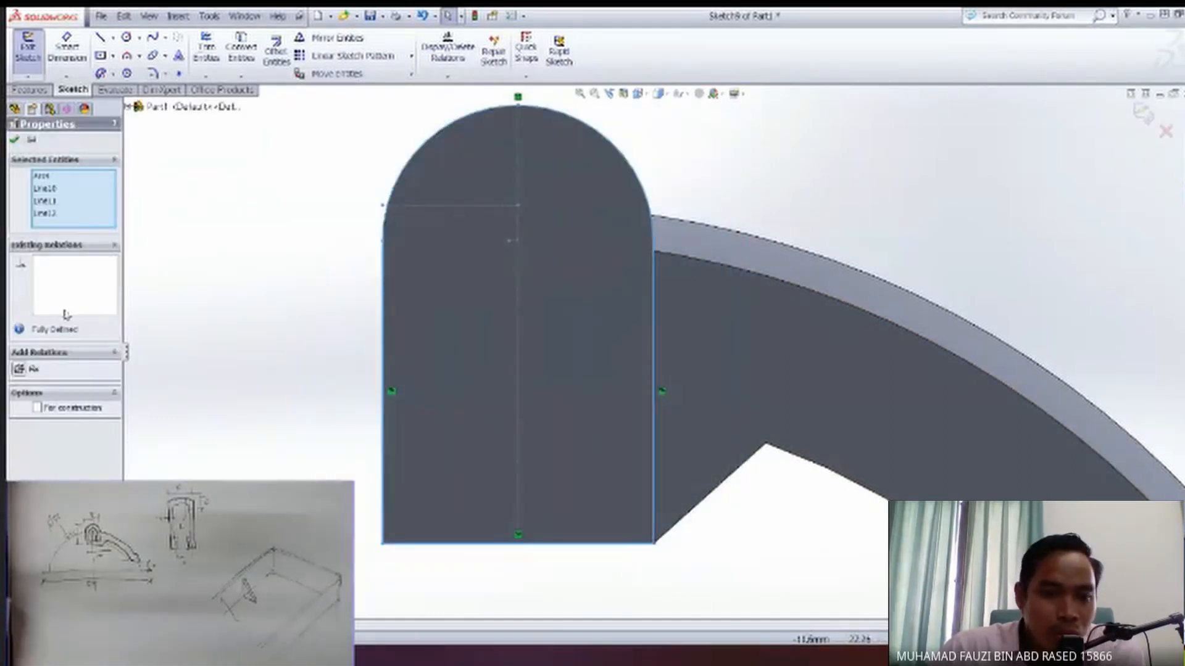
click(276, 50)
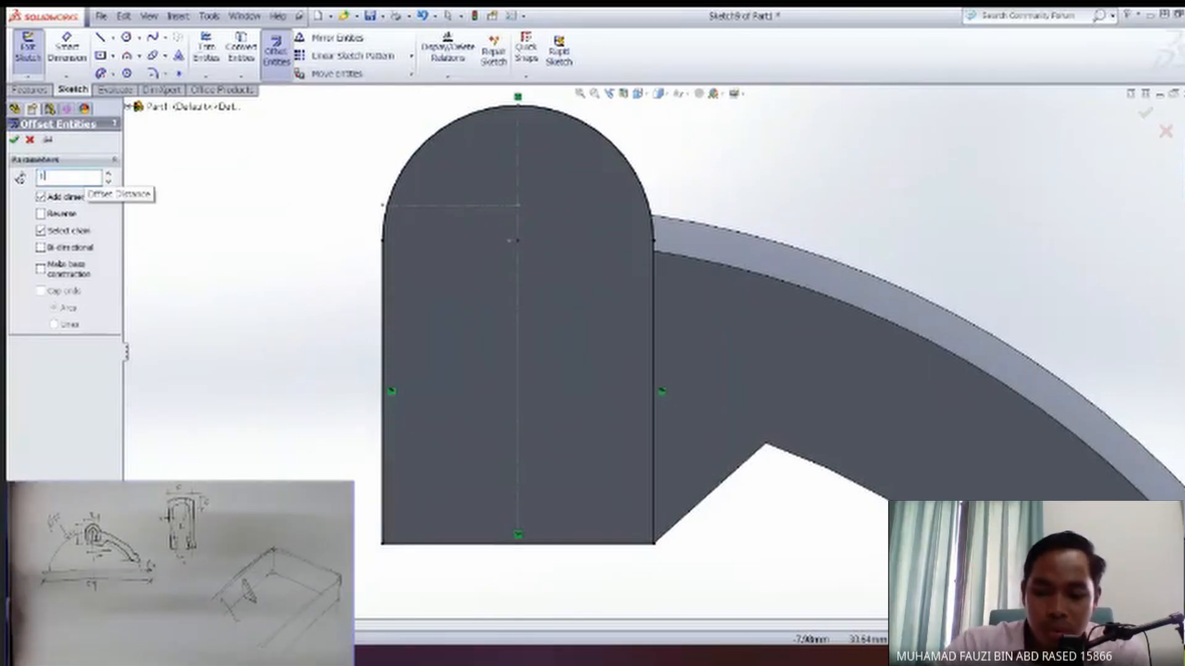
text(1)
key(Return)
click(606, 143)
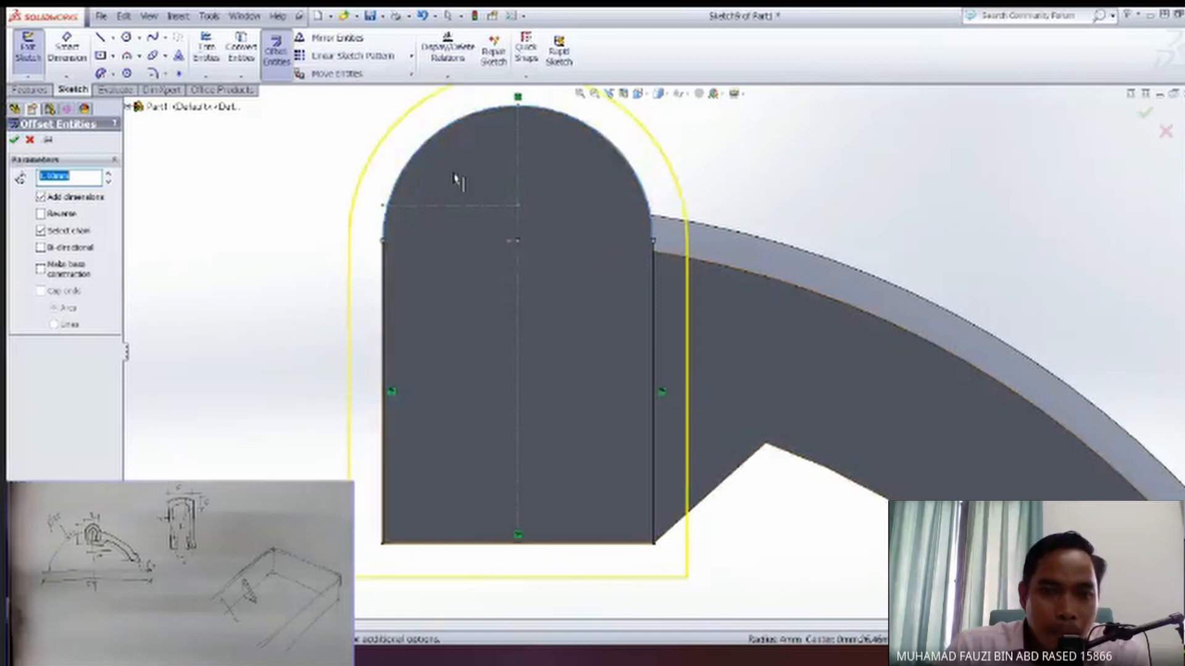
click(55, 217)
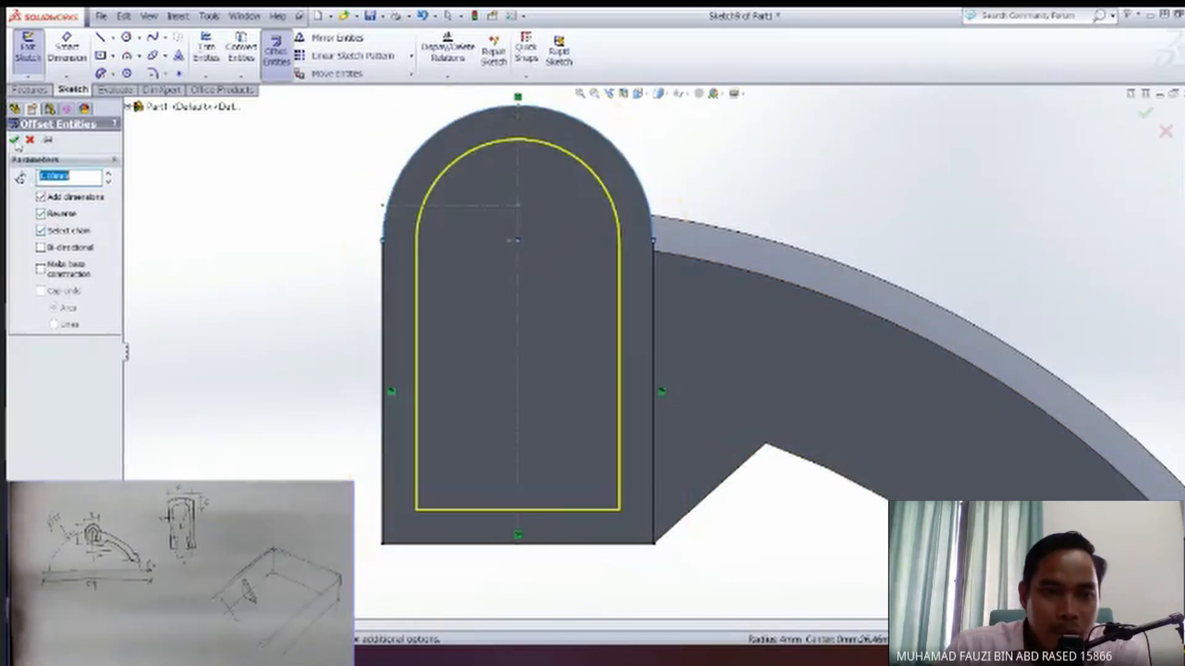
click(14, 139)
ctrl+middle_drag(497, 336, 502, 370)
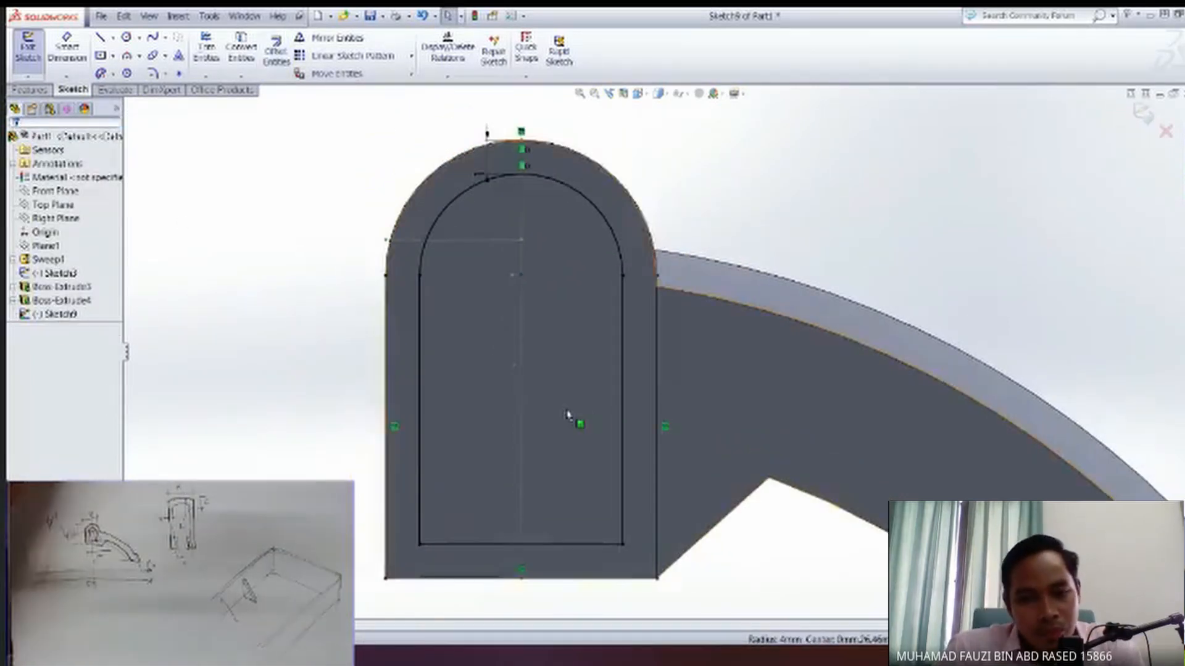
ctrl+middle_drag(598, 552, 590, 450)
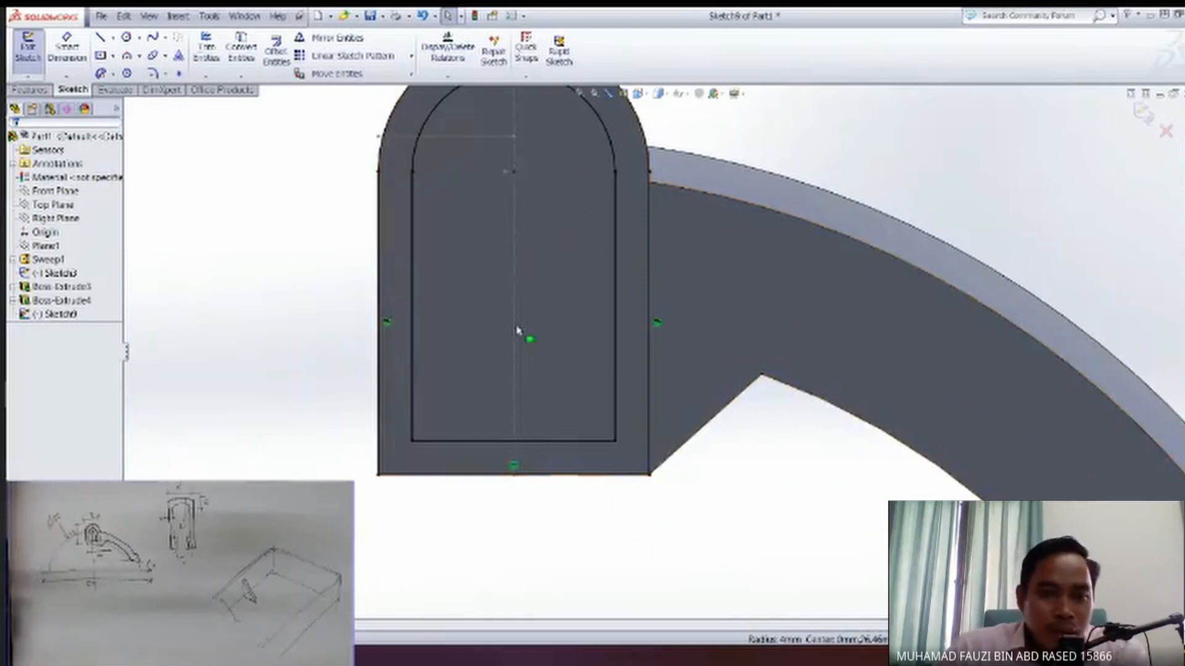
click(98, 38)
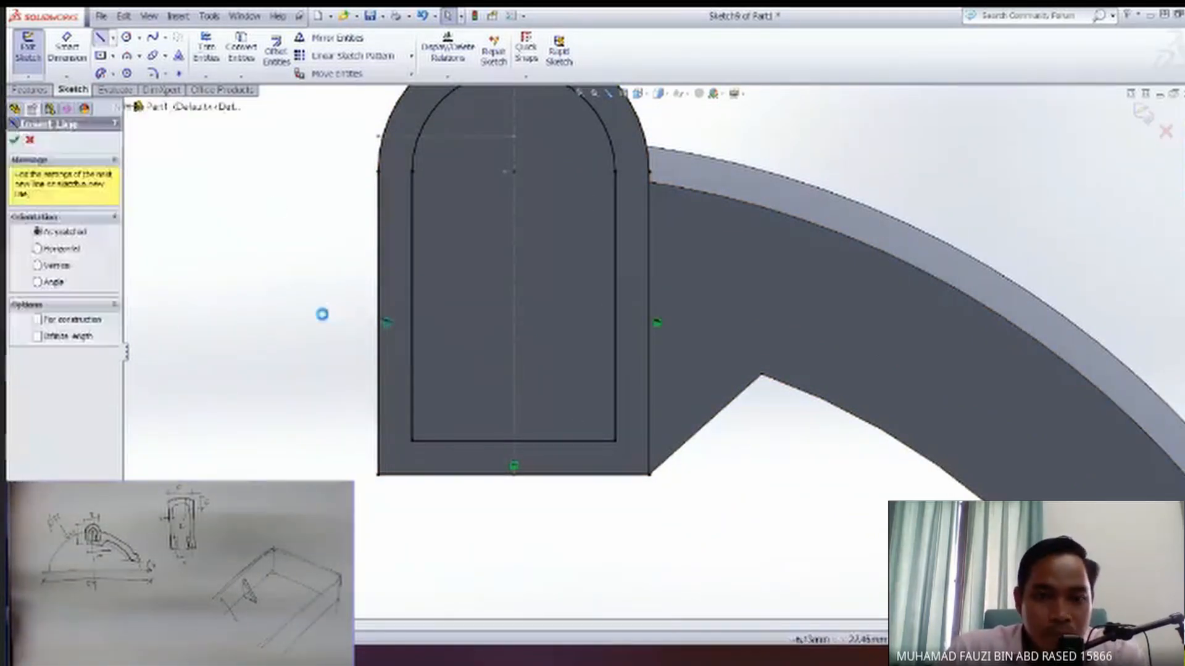
click(377, 454)
ctrl+middle_drag(519, 369, 507, 420)
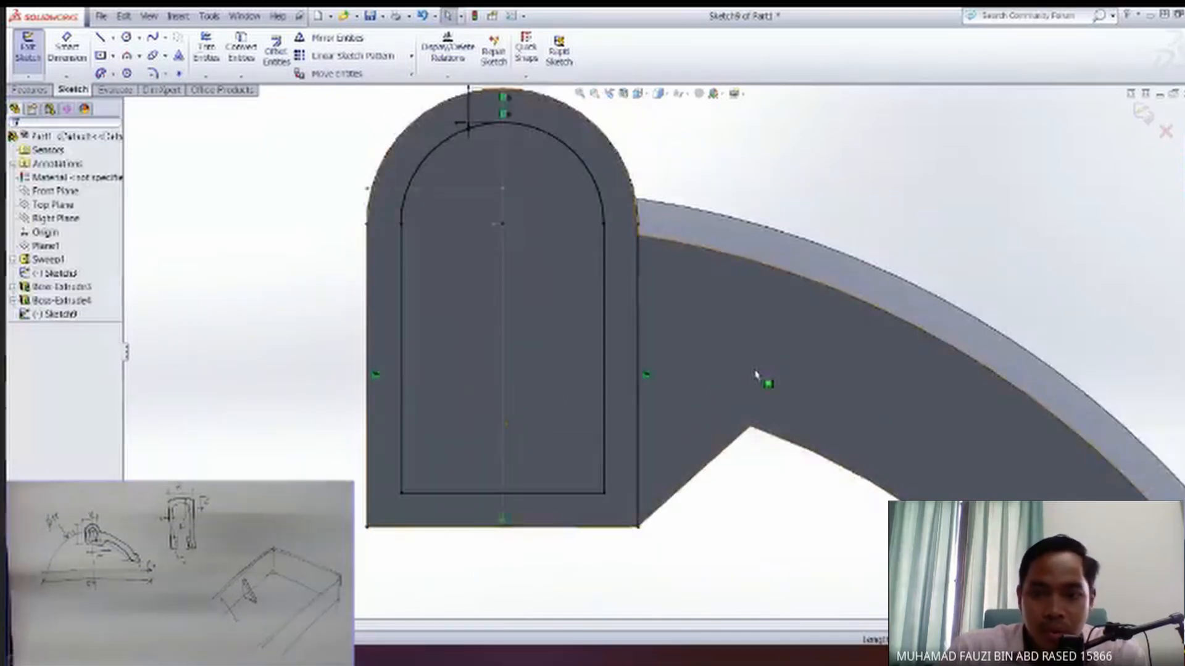
Hide the solid body so that only the block's sketch outlines are displayed.
click(764, 372)
click(61, 274)
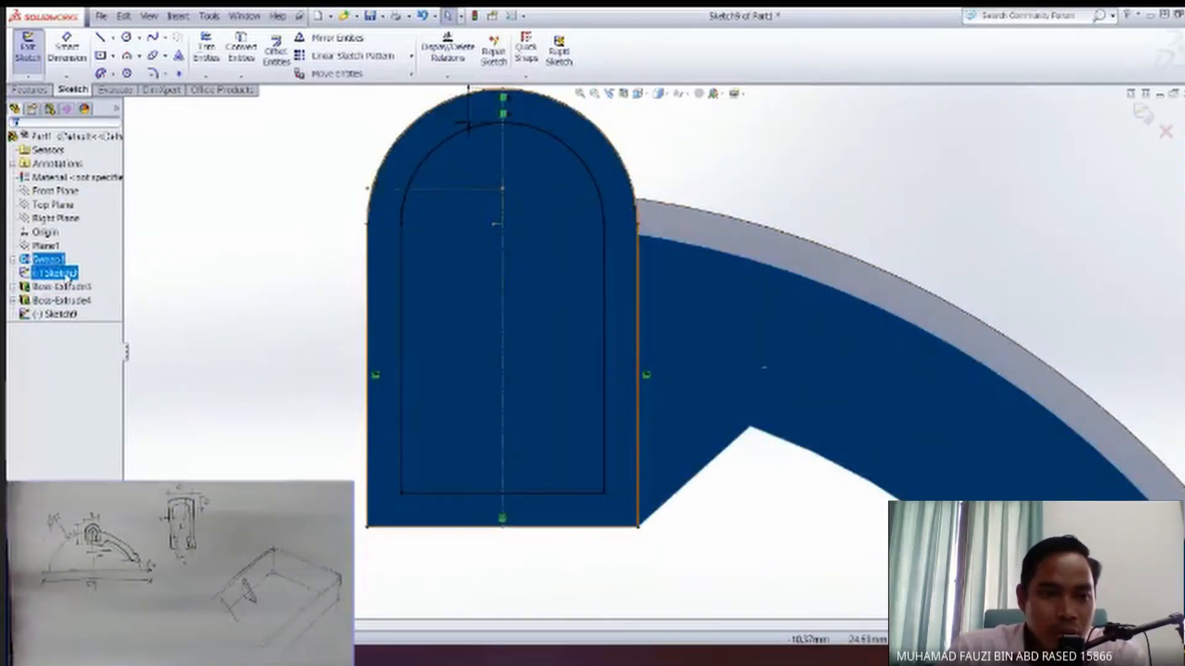
click(49, 260)
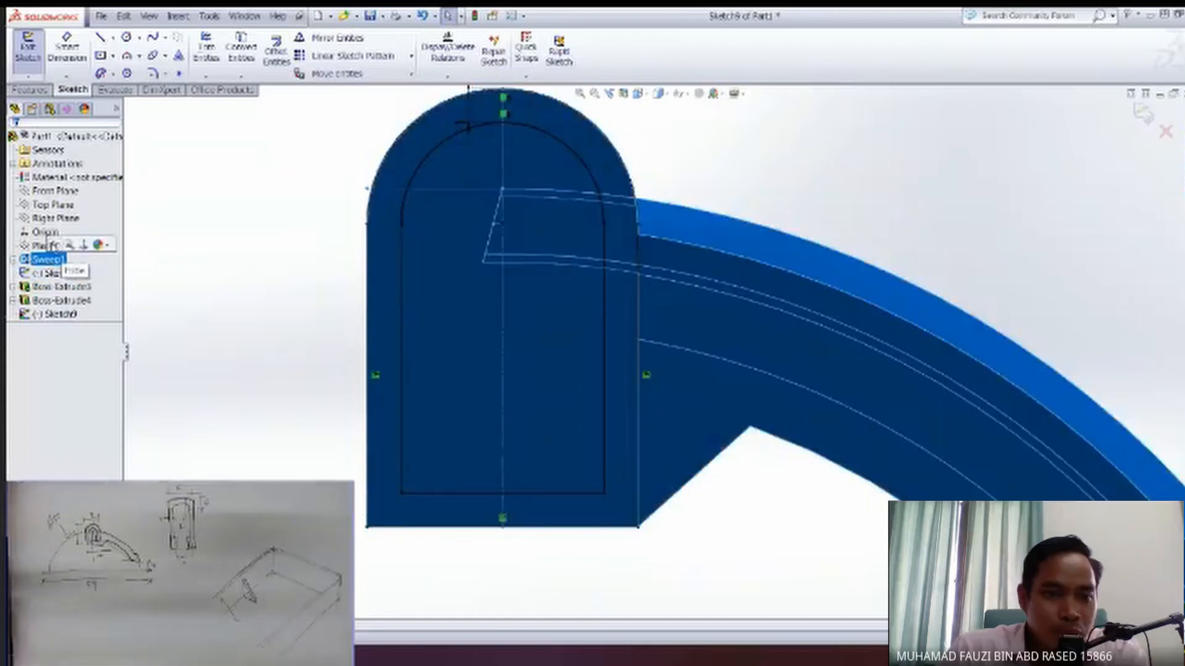
click(52, 244)
click(672, 565)
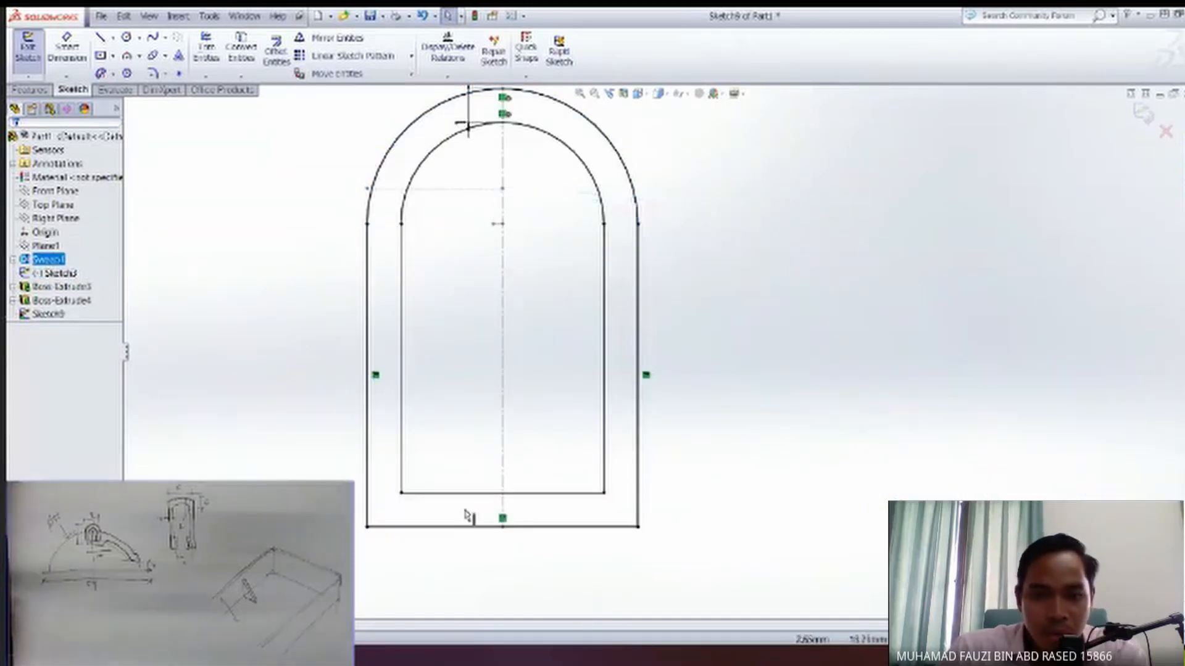
ctrl+middle_drag(514, 295, 511, 355)
ctrl+middle_drag(504, 511, 500, 467)
ctrl+middle_drag(561, 491, 520, 452)
scroll(524, 456, up, 2)
scroll(532, 462, down, 1)
scroll(556, 337, down, 1)
ctrl+middle_drag(539, 350, 533, 412)
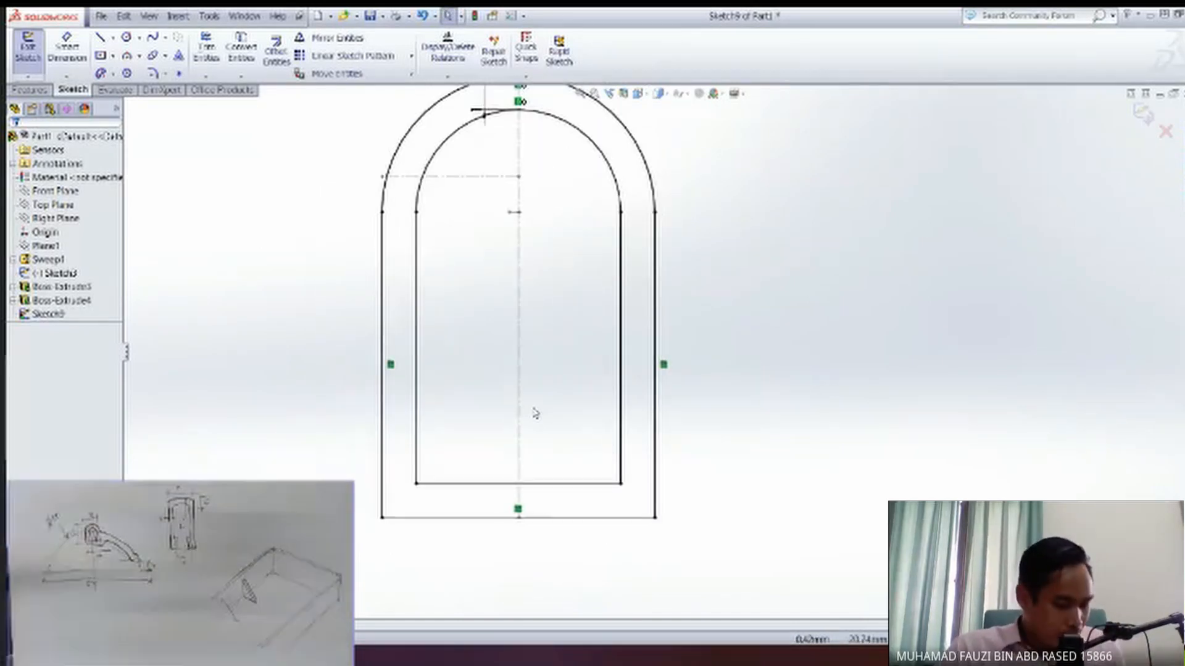
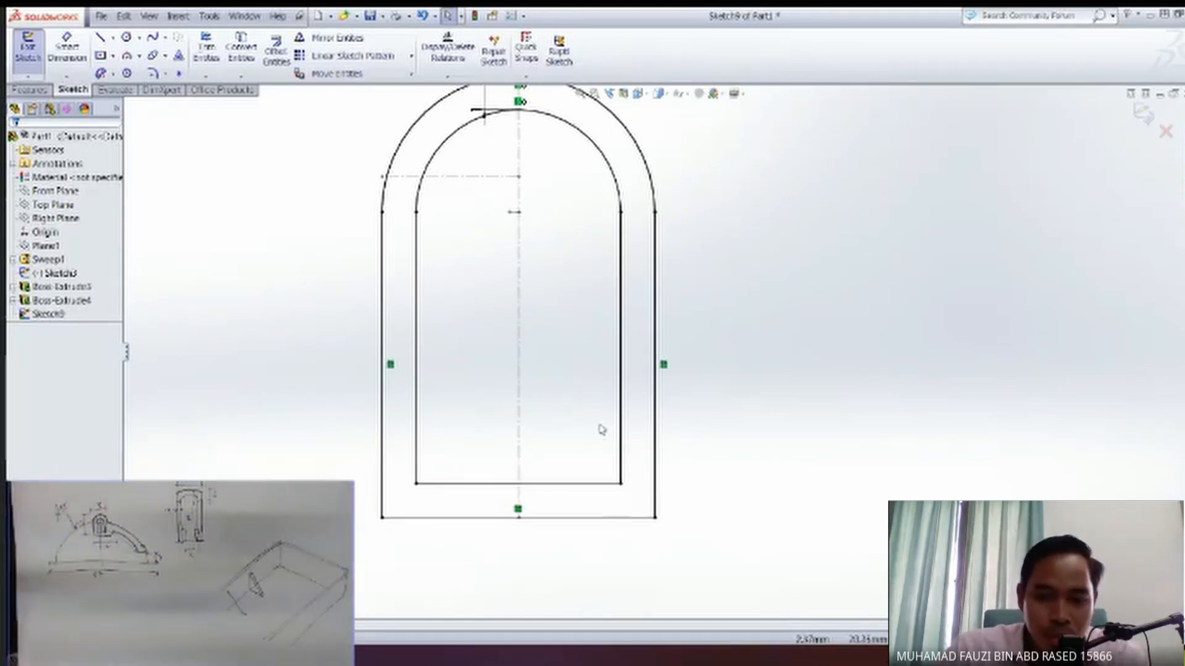
Sketch a horizontal line across both round-topped outlines just above the inner outline's bottom edge.
click(335, 427)
click(770, 427)
key(Escape)
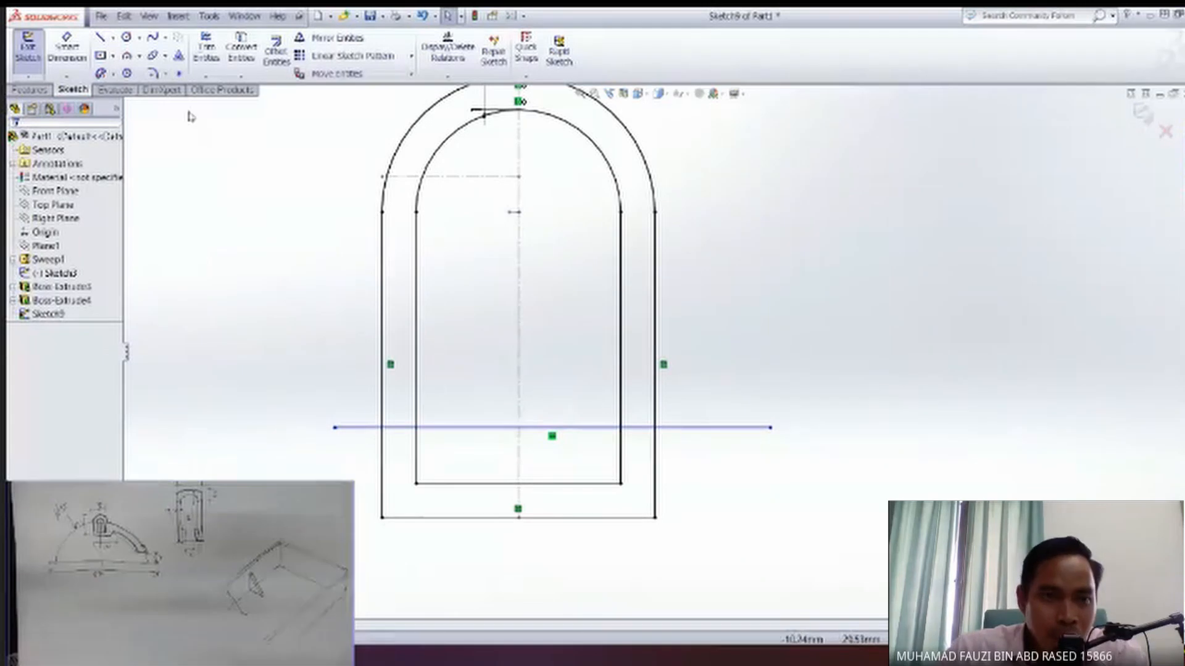
Dimension the horizontal line 1.5 mm above the bottom corner of the inner outline.
click(67, 48)
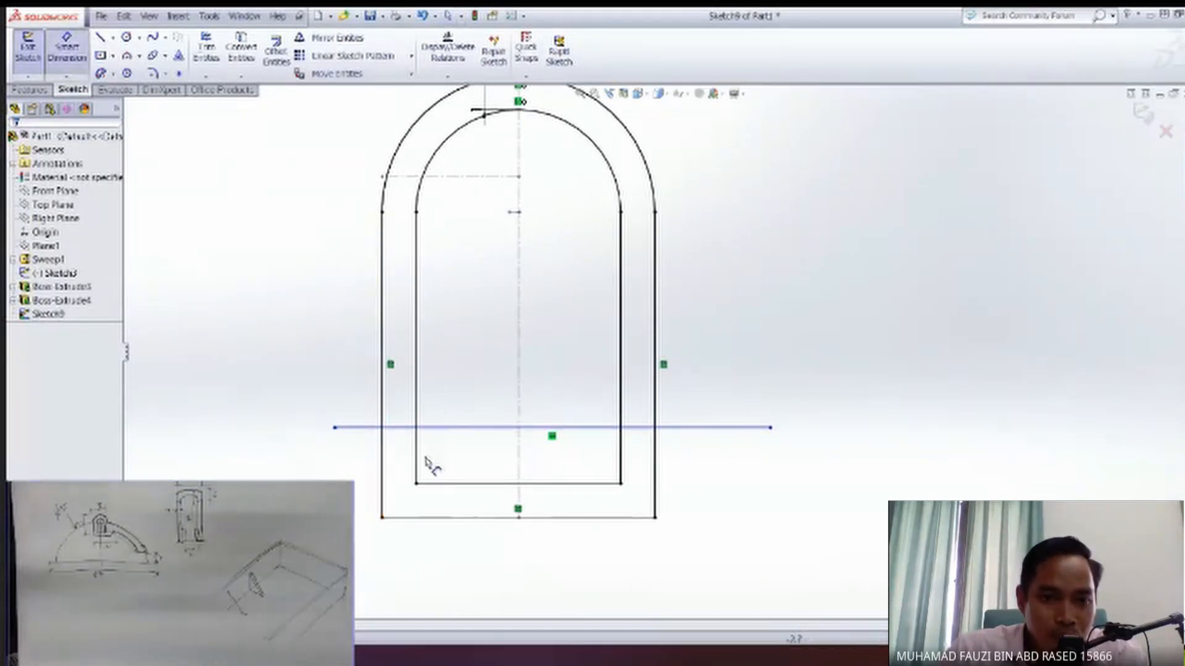
click(337, 428)
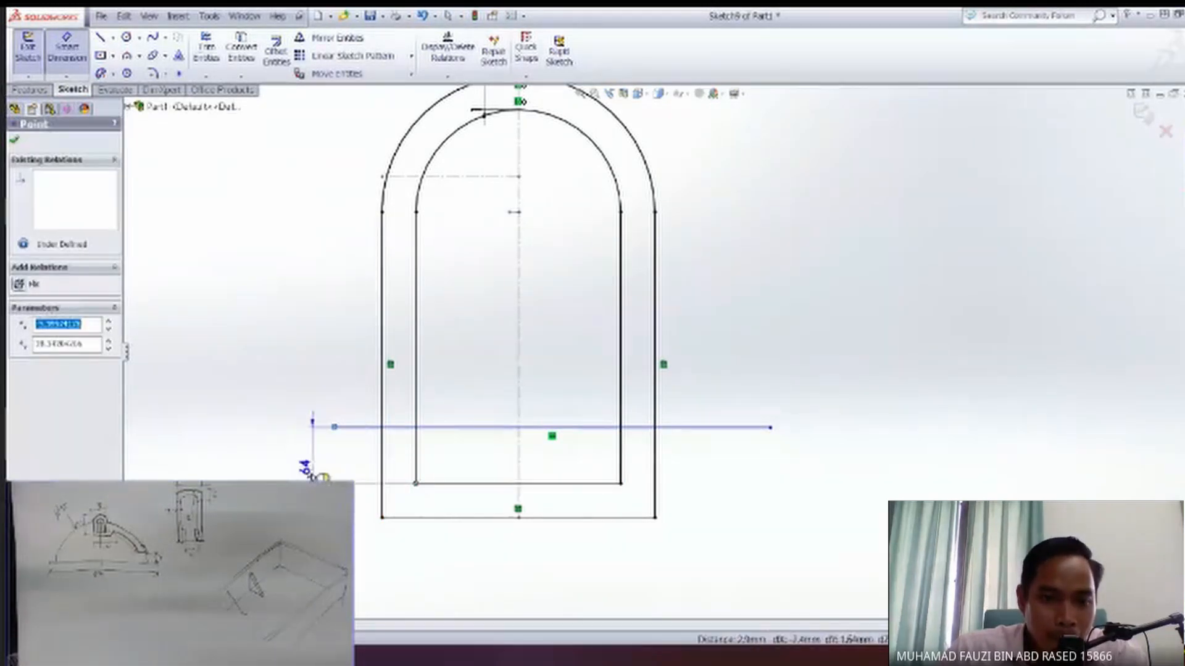
click(307, 463)
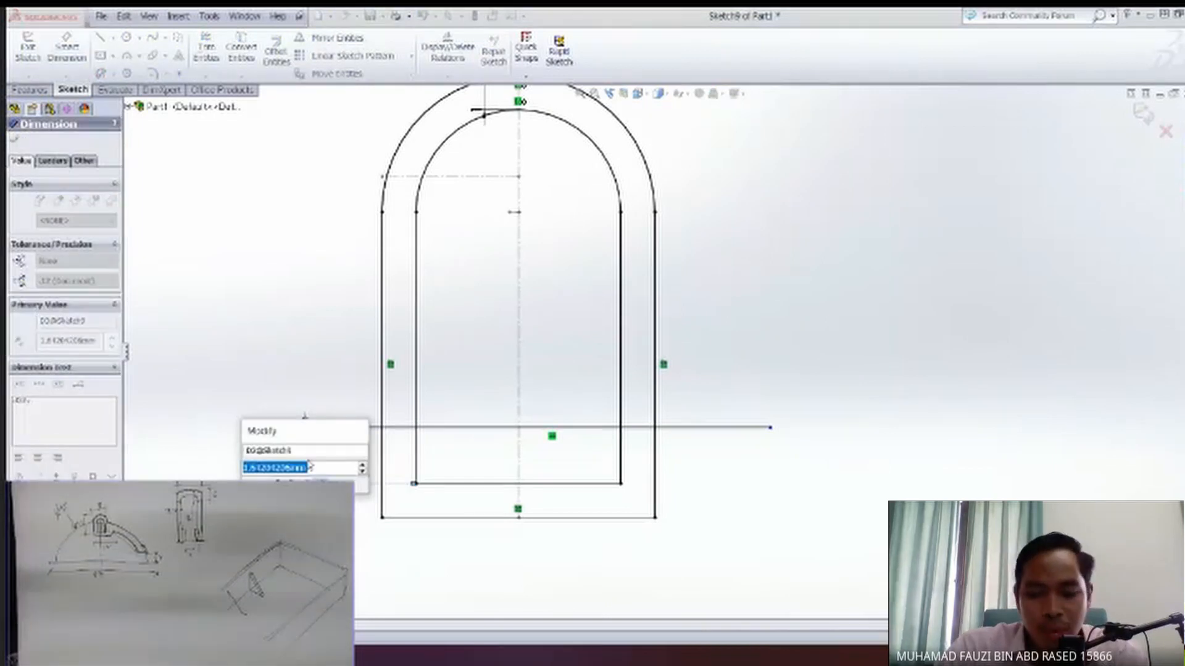
text(1)
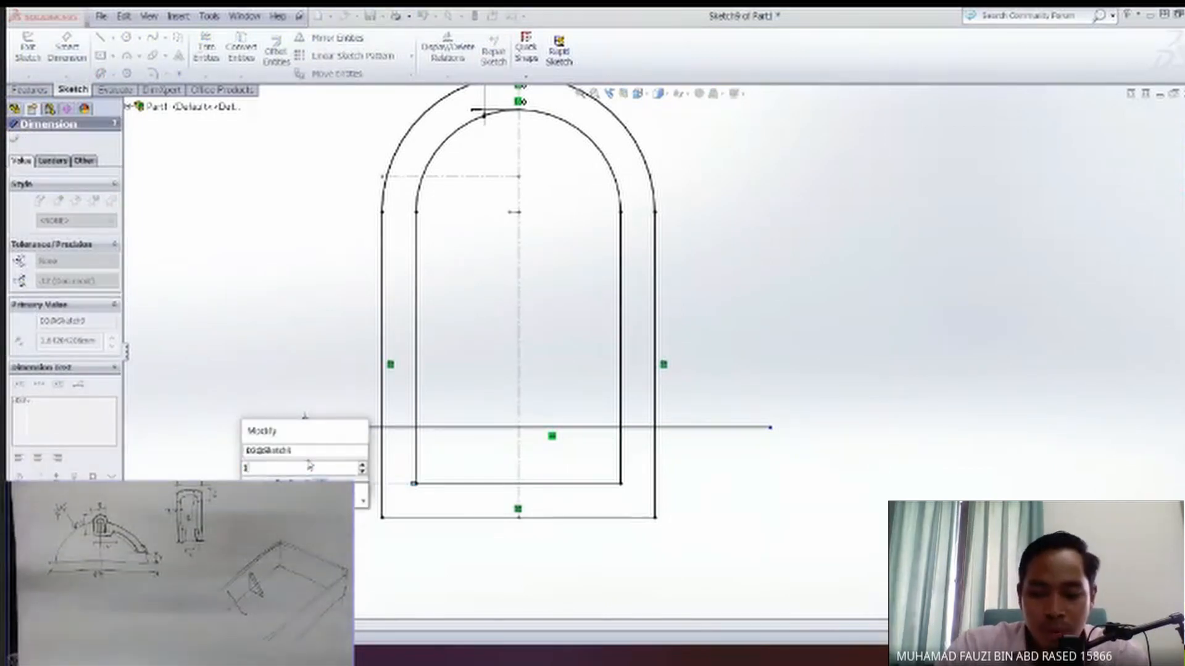
text(.5)
key(Return)
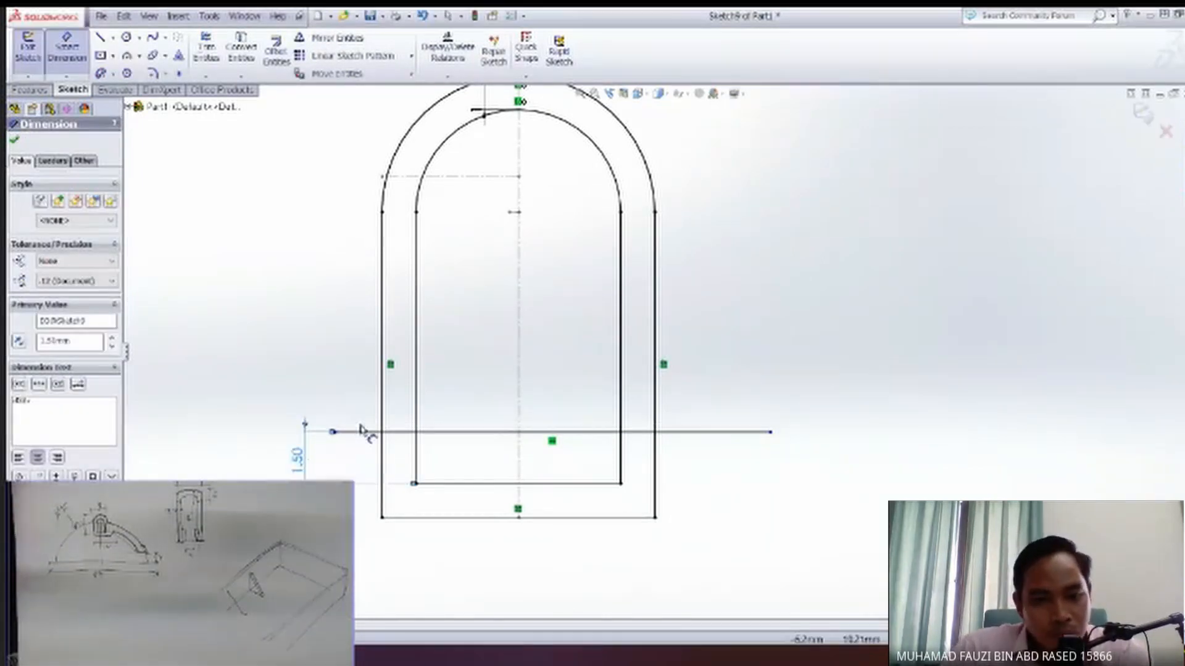
key(Escape)
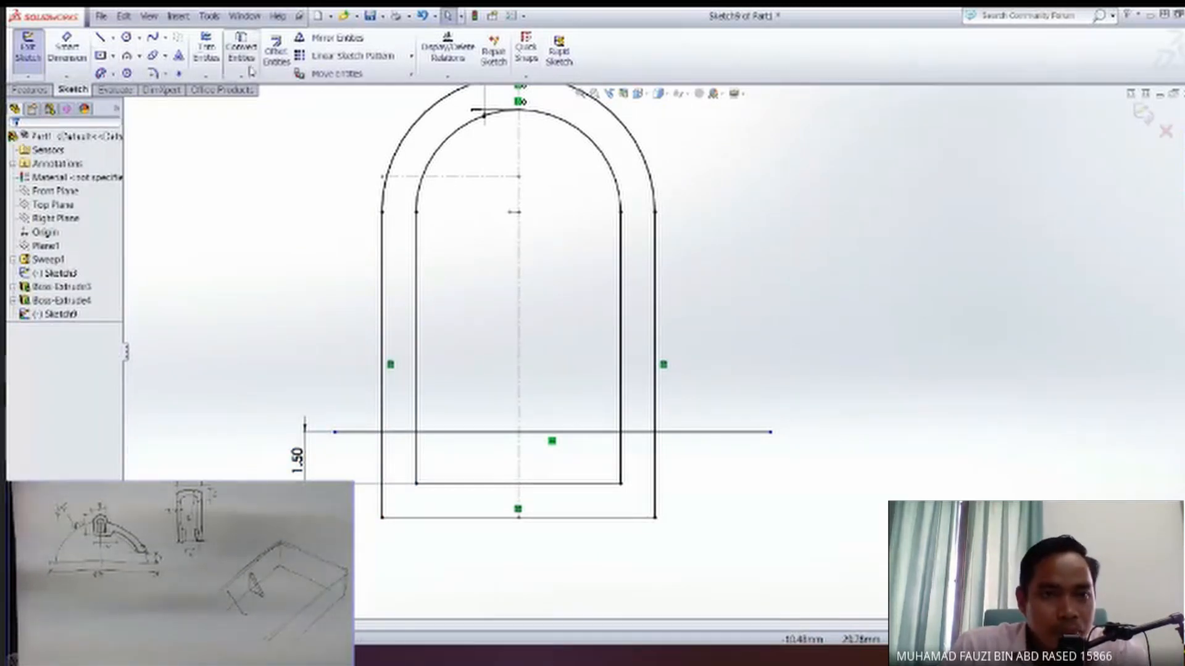
Power-trim the horizontal line's portions outside the inner outline, along with the outer outline's right side and bottom.
click(207, 49)
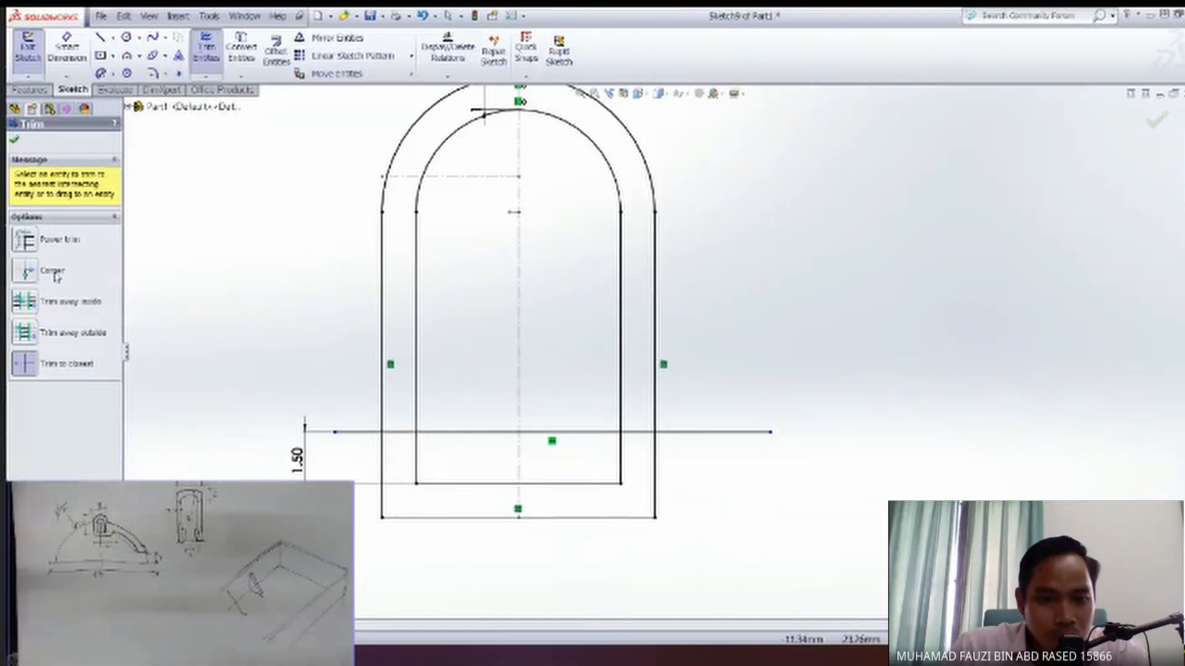
click(25, 240)
drag(400, 418, 402, 465)
drag(637, 455, 639, 419)
mouse_move(731, 423)
mouse_down()
mouse_move(694, 458)
mouse_move(576, 519)
mouse_move(434, 524)
mouse_up()
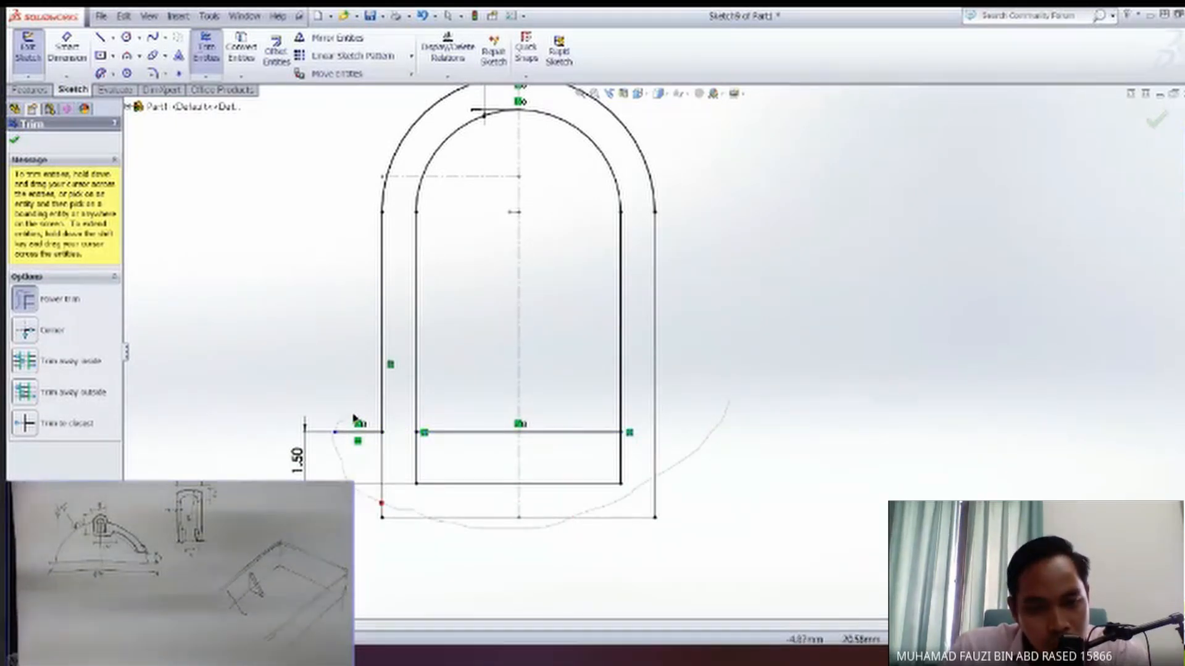
drag(360, 462, 347, 396)
key(Escape)
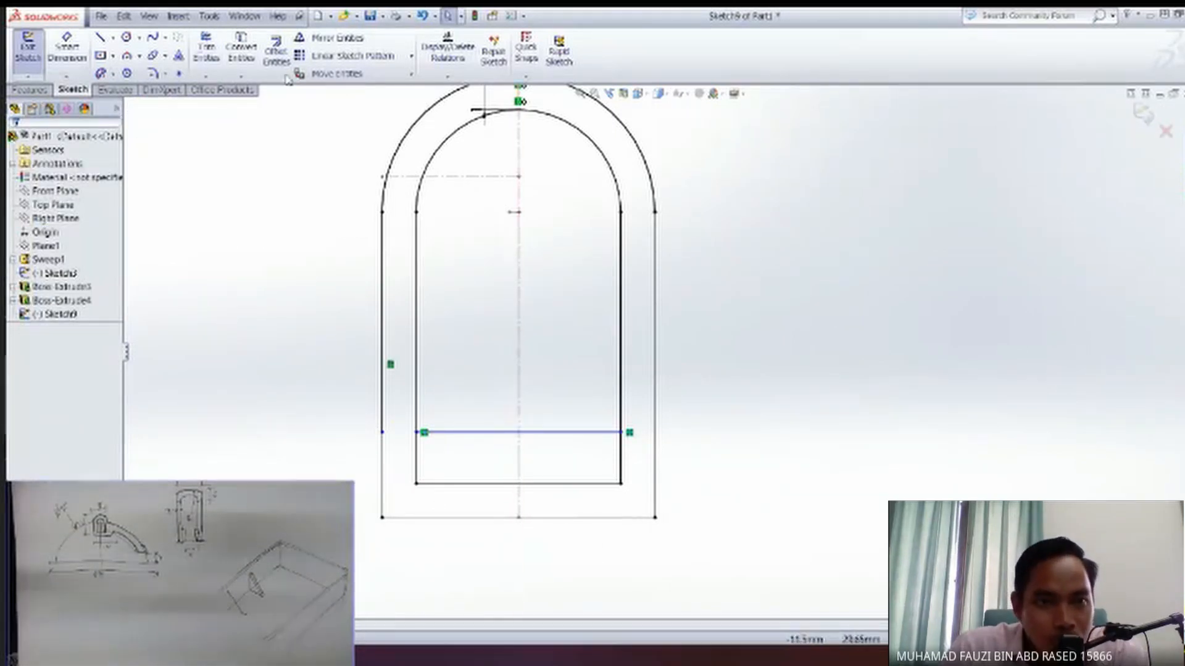
Trim away the inner outline's side ends and bottom edge below the horizontal line.
click(206, 48)
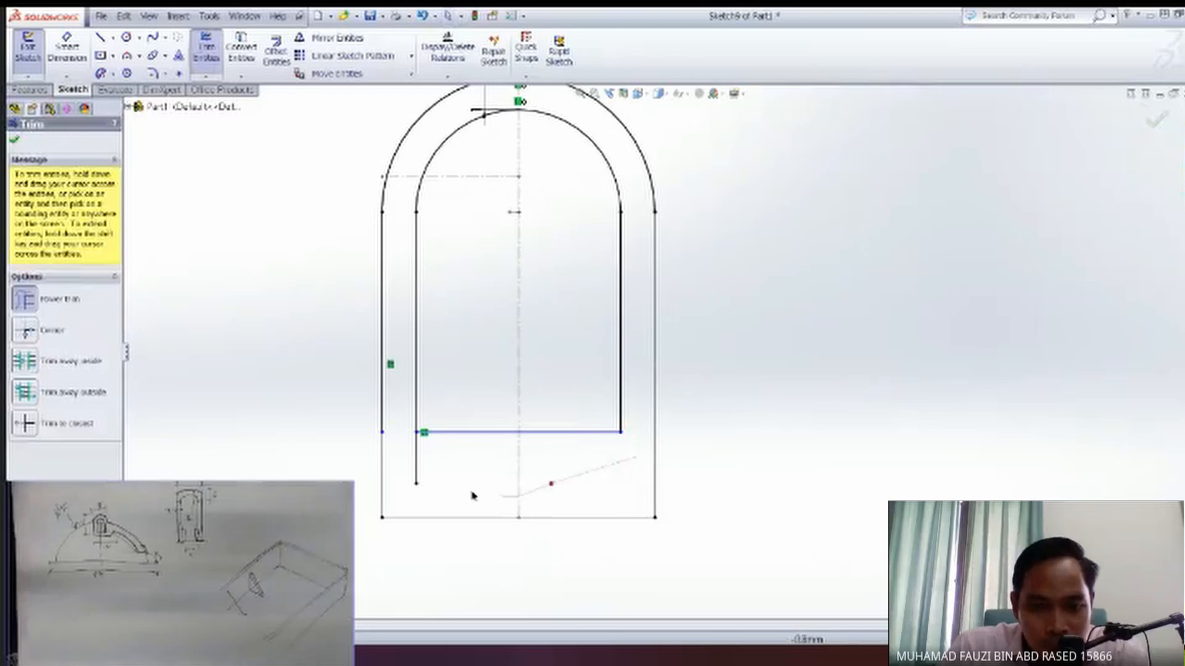
drag(411, 456, 412, 458)
key(Escape)
Delete the remaining arc and left side of the outer outline, keeping only the closed inner profile.
scroll(669, 494, down, 2)
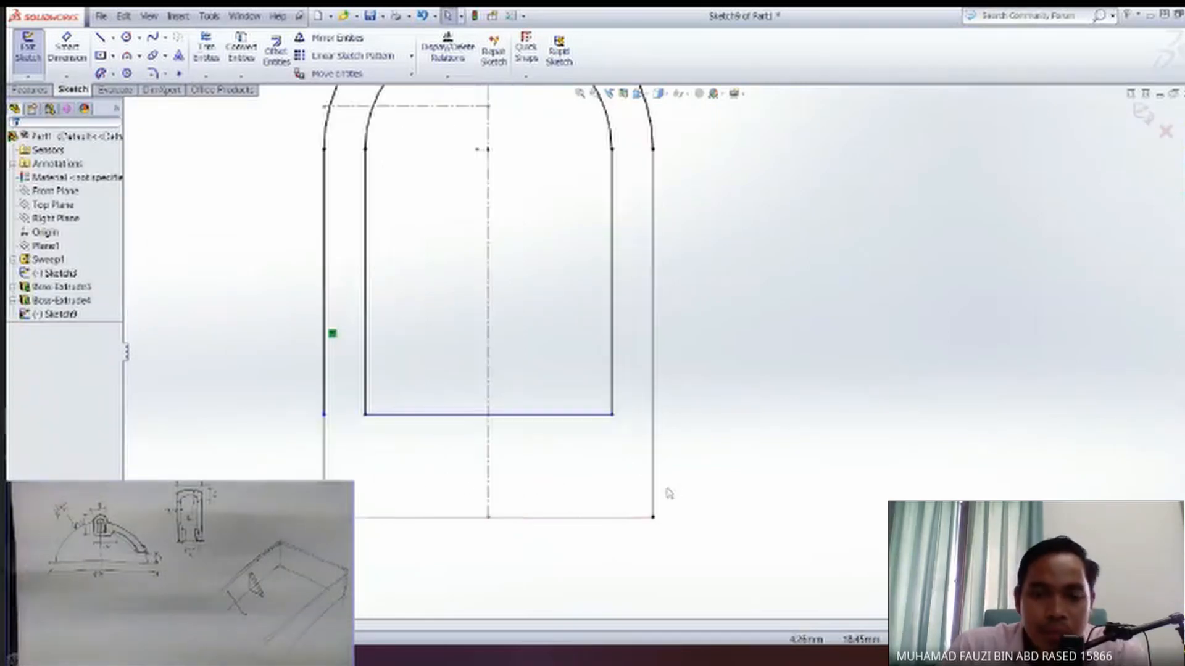
scroll(676, 508, up, 3)
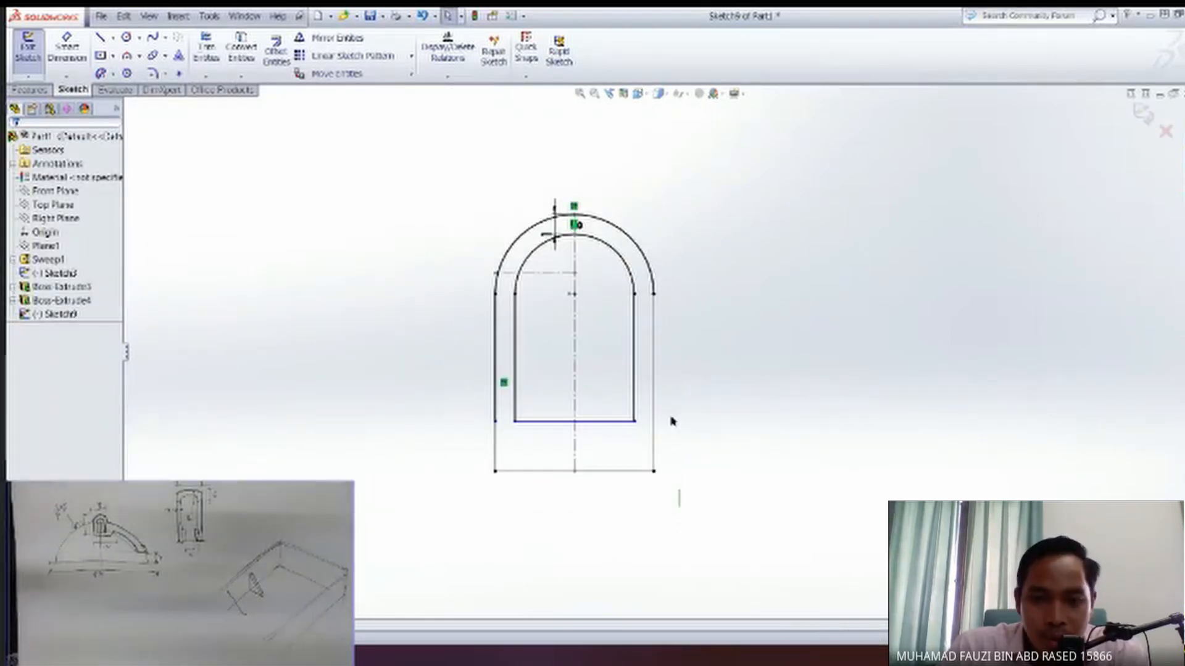
click(651, 265)
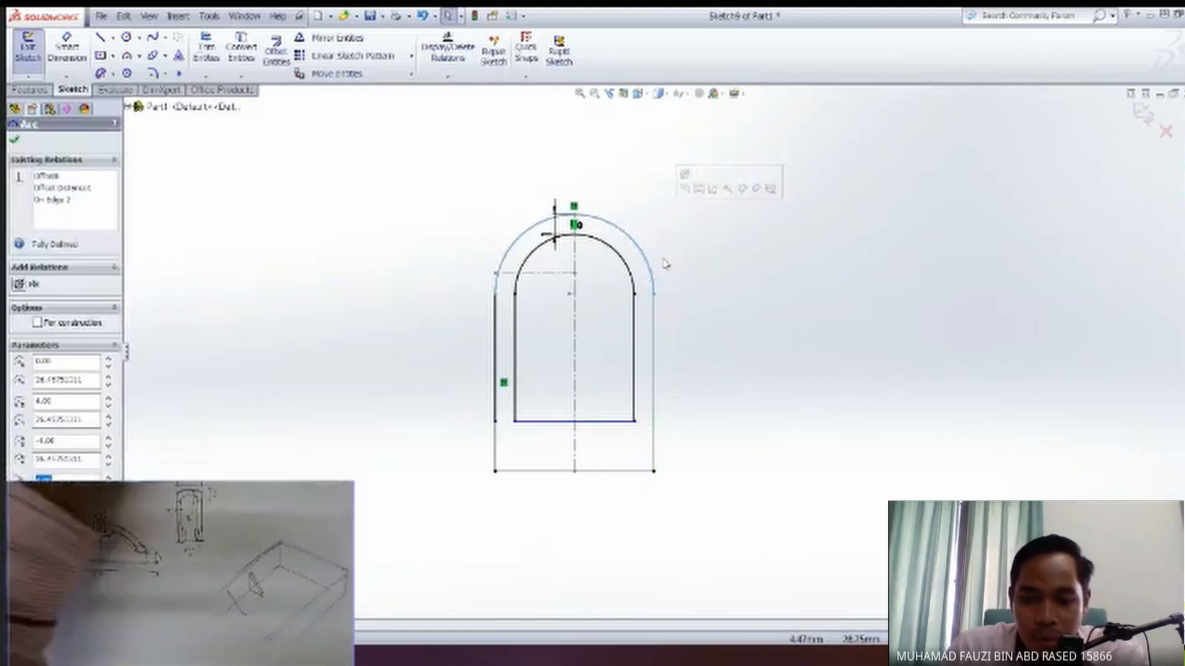
click(535, 522)
drag(529, 517, 433, 236)
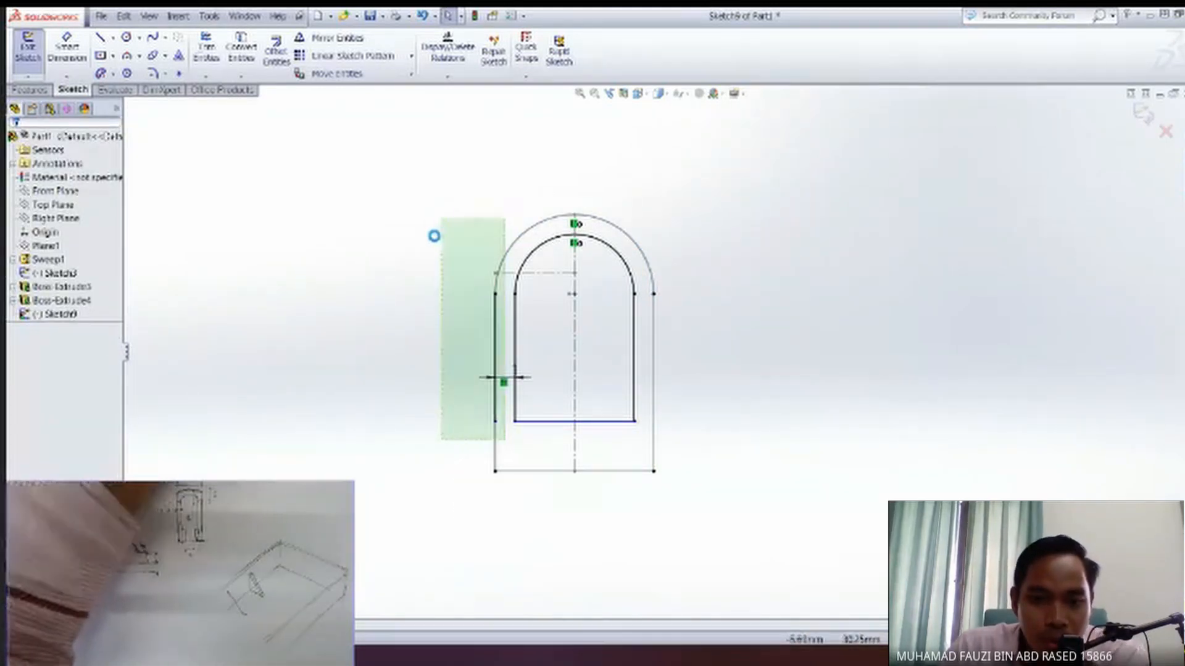
key(Delete)
Show the hidden solid body again behind the sketched inner profile.
middle_drag(455, 358, 401, 358)
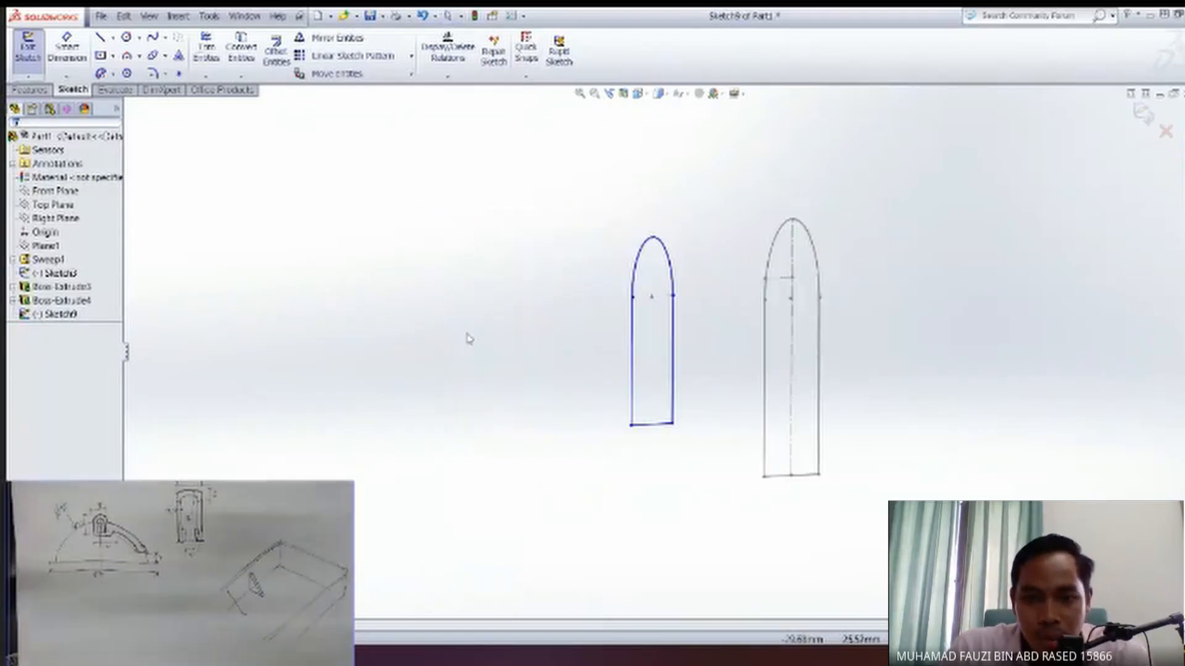
mouse_move(617, 378)
middle_down()
mouse_move(662, 377)
mouse_move(460, 378)
middle_up()
middle_drag(604, 380, 577, 393)
click(46, 246)
click(50, 260)
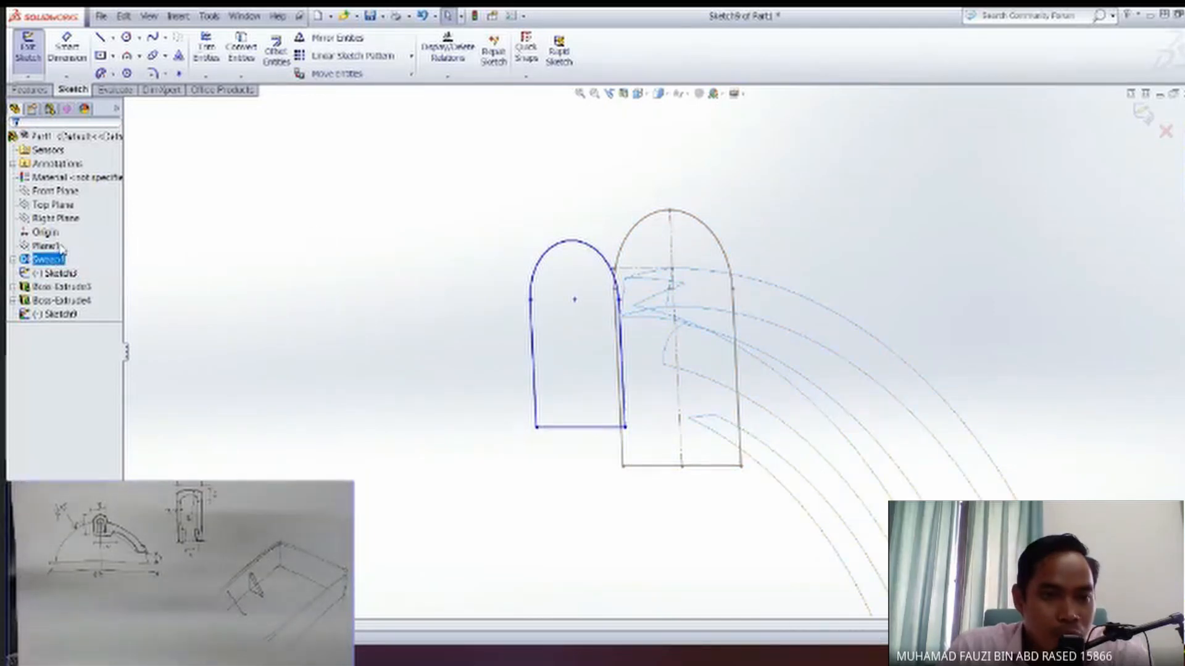
mouse_move(572, 386)
middle_down()
mouse_move(606, 364)
mouse_move(508, 372)
middle_up()
key(Escape)
Start an extruded cut from the inner round-topped profile (Sketch9) on the end block.
click(60, 317)
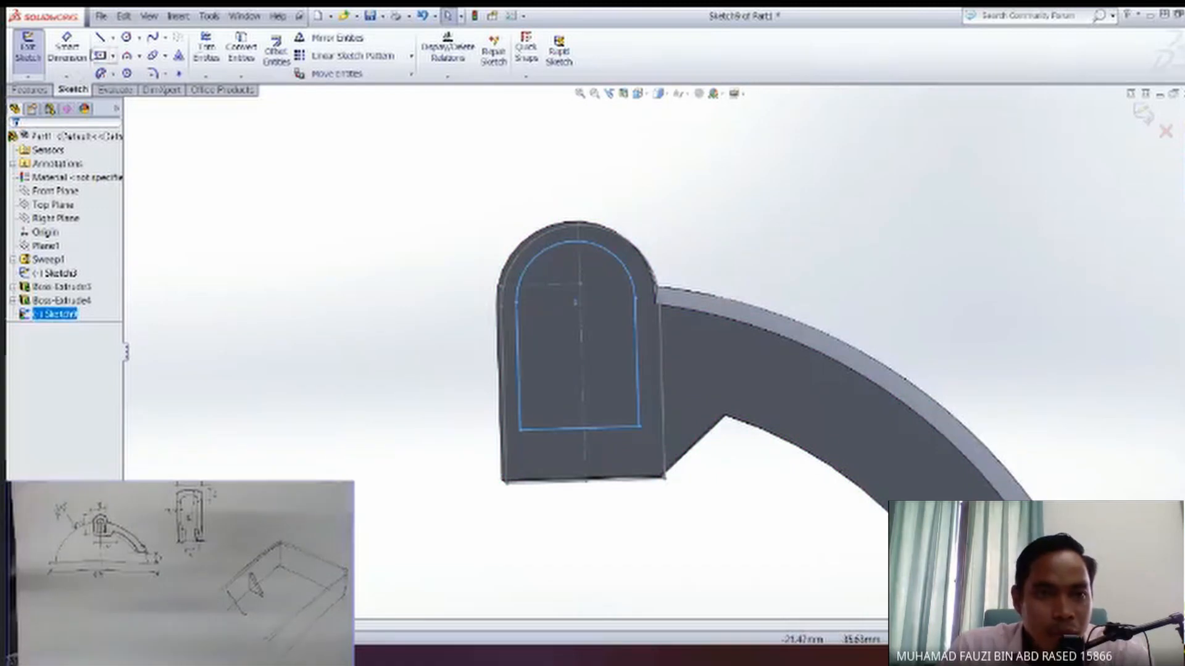
click(40, 91)
middle_drag(547, 392, 648, 387)
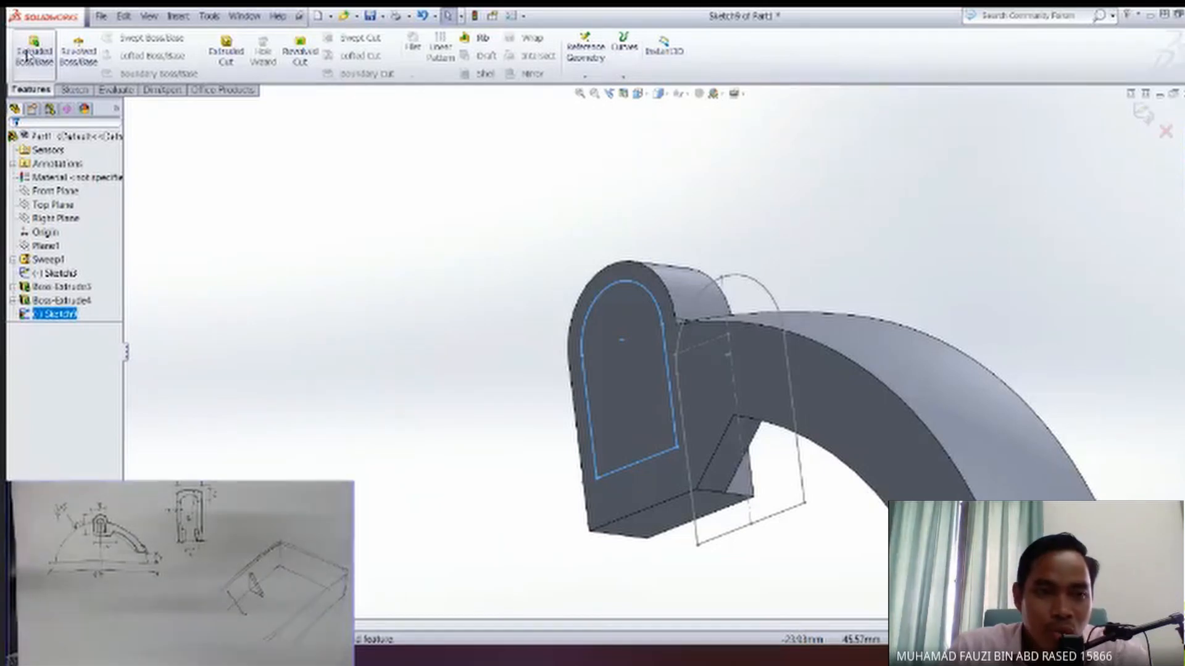
click(228, 61)
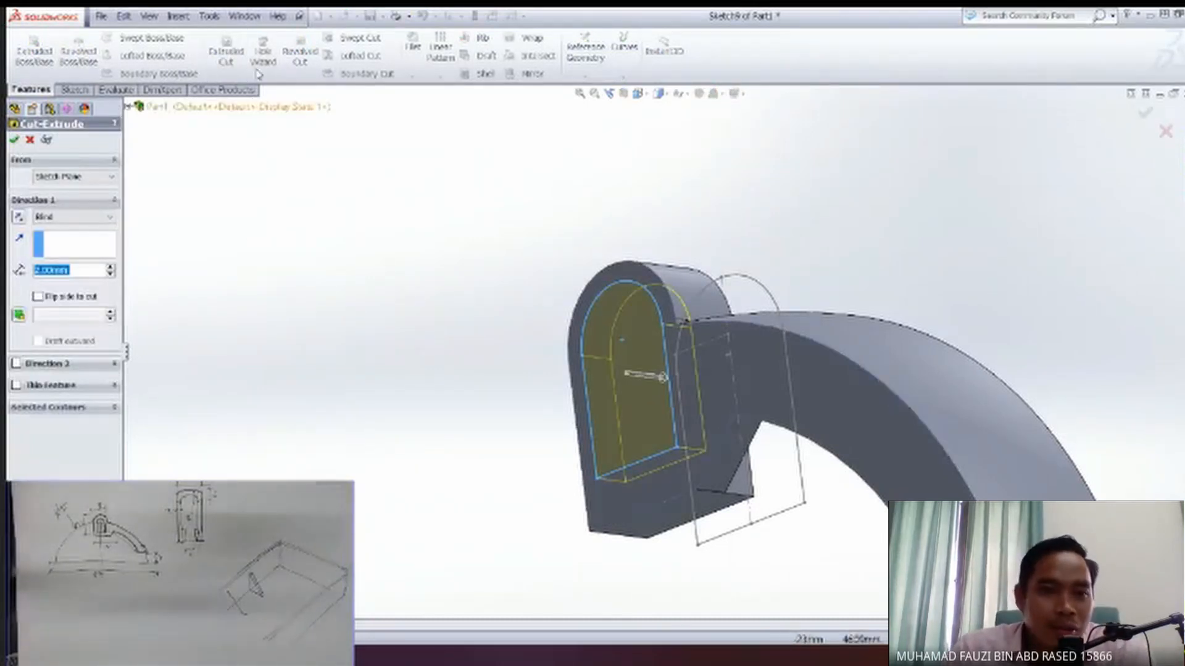
mouse_move(784, 322)
middle_down()
mouse_move(654, 322)
mouse_move(857, 322)
mouse_move(790, 320)
middle_up()
middle_drag(758, 388, 569, 378)
middle_drag(709, 272, 858, 272)
middle_drag(688, 458, 608, 425)
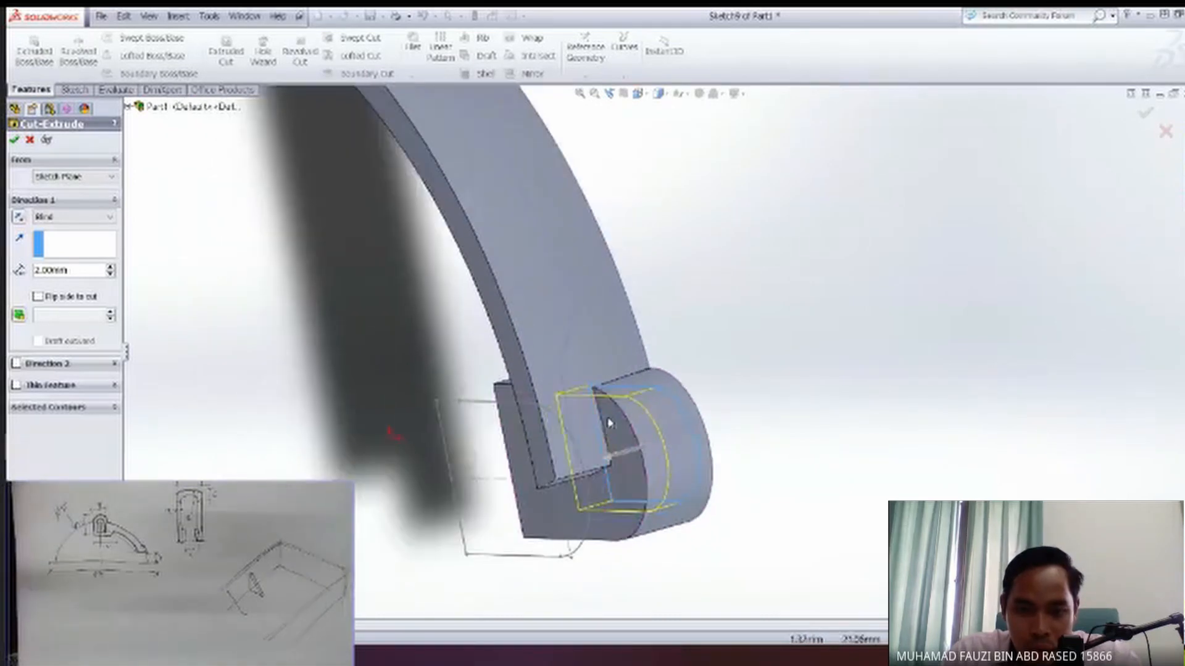
Set the cut's end condition to Through All and complete the opening through the end block.
click(67, 215)
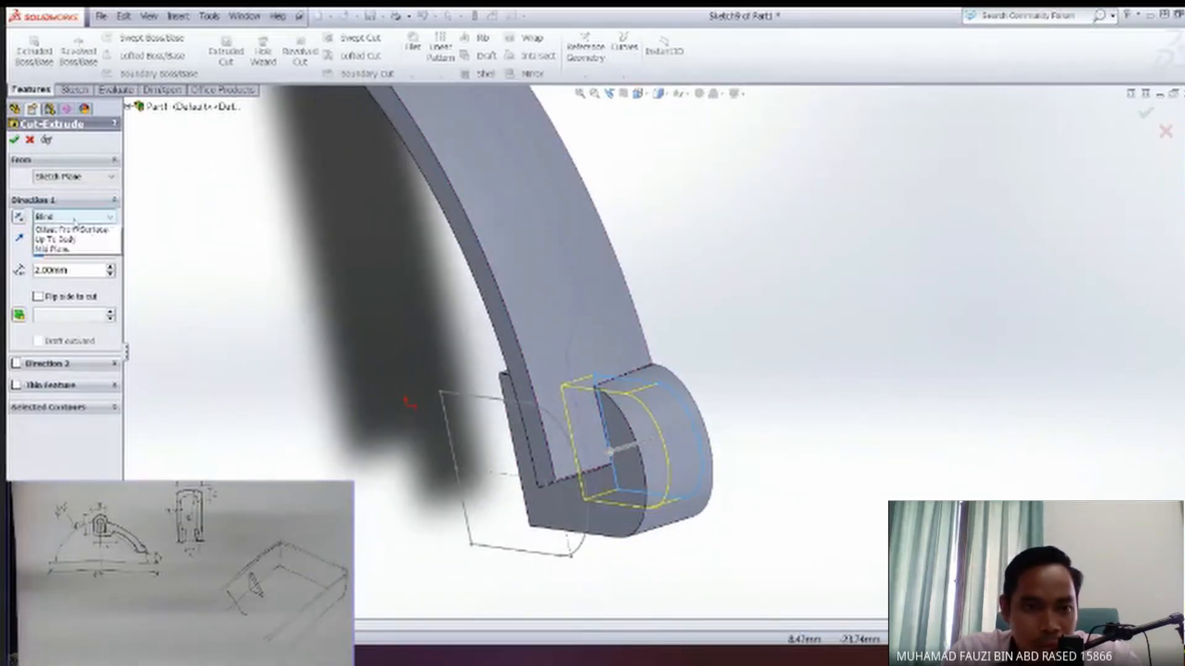
click(55, 239)
middle_drag(406, 404, 368, 345)
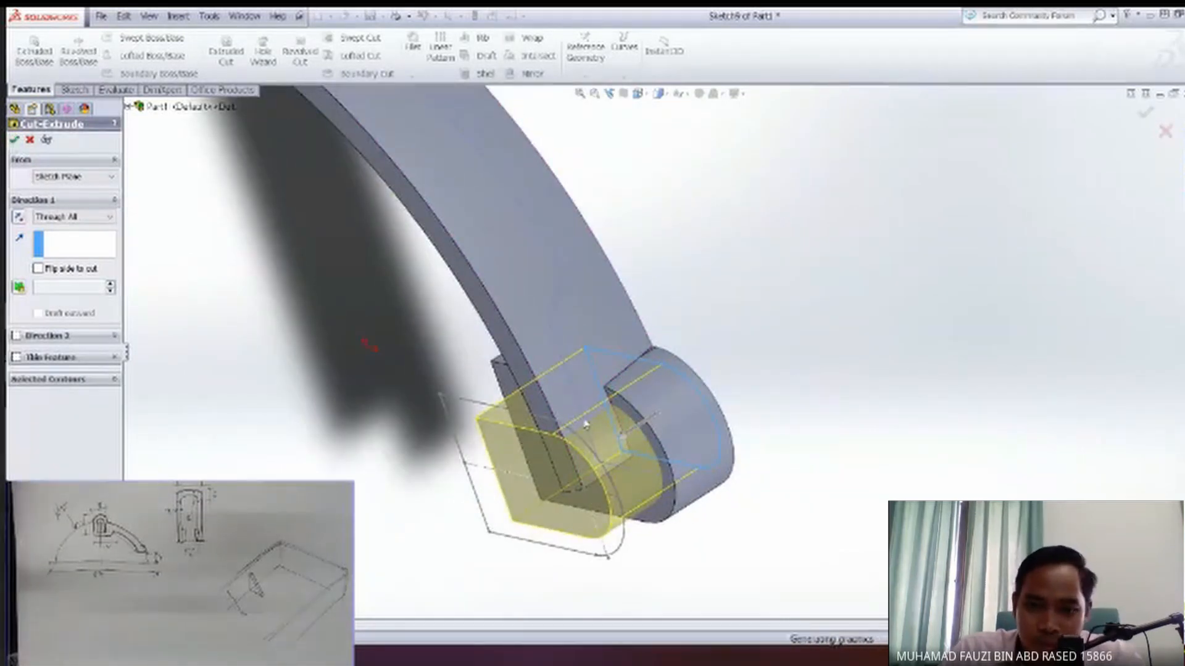
mouse_move(643, 482)
middle_down()
mouse_move(600, 463)
mouse_move(711, 478)
mouse_move(650, 493)
mouse_move(608, 484)
mouse_move(614, 494)
mouse_move(881, 387)
mouse_move(685, 446)
mouse_move(741, 456)
mouse_move(765, 453)
mouse_move(639, 339)
mouse_move(639, 376)
mouse_move(580, 440)
mouse_move(611, 432)
middle_up()
scroll(637, 339, up, 6)
Hide Sketch3, the construction outline still displayed beside the end block.
click(52, 272)
click(66, 254)
middle_drag(468, 311, 587, 333)
middle_drag(428, 354, 715, 529)
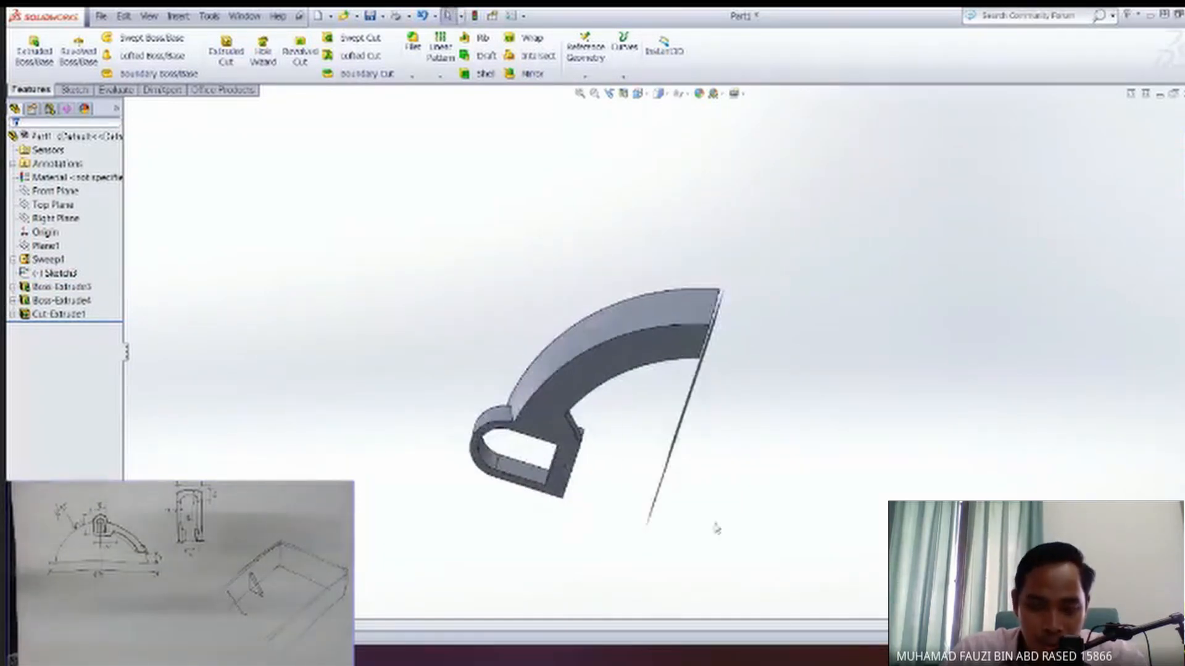
Start a Mirror of the Sweep1 arm with the Front Plane as the mirror plane.
click(52, 261)
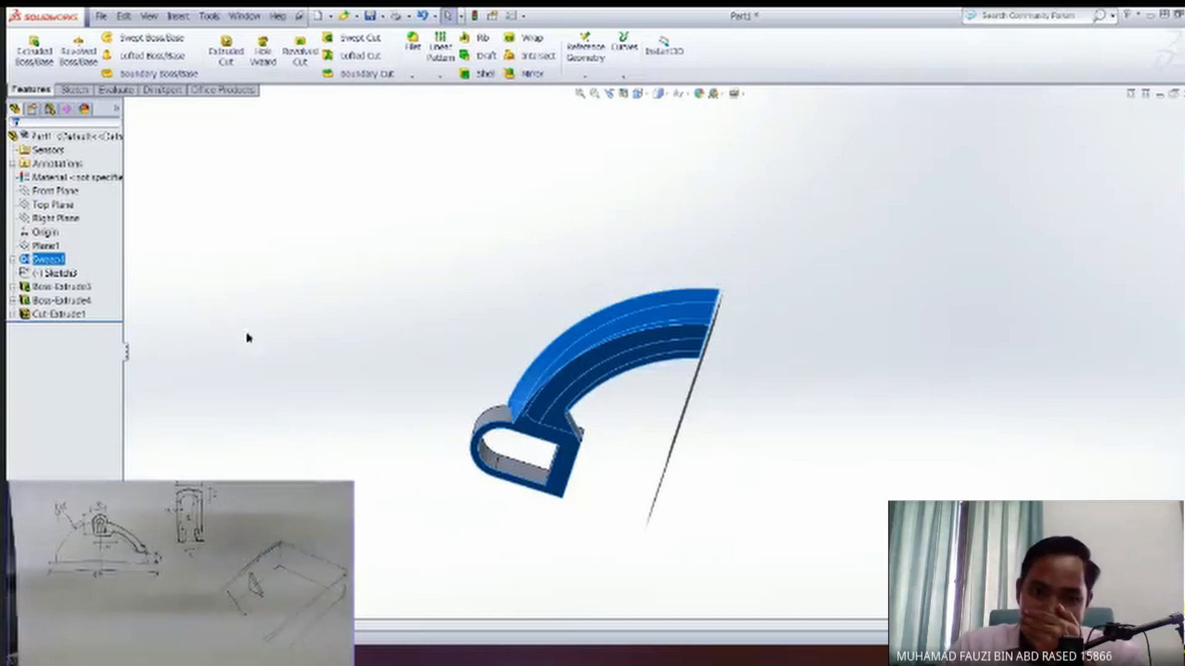
click(74, 411)
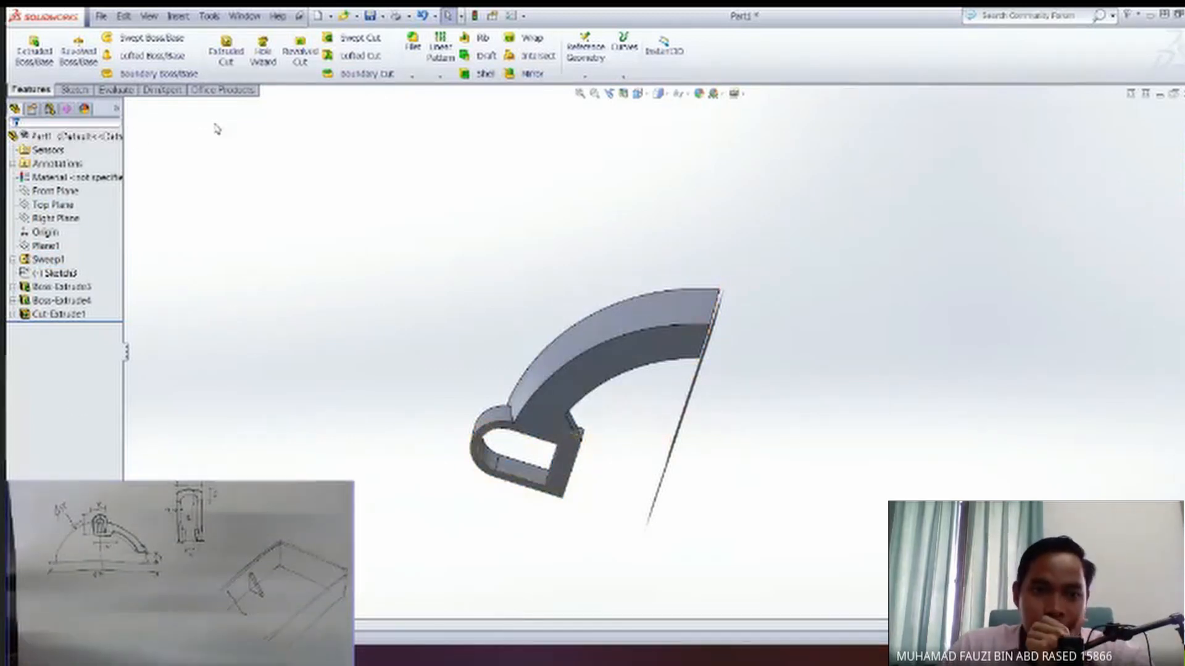
click(62, 260)
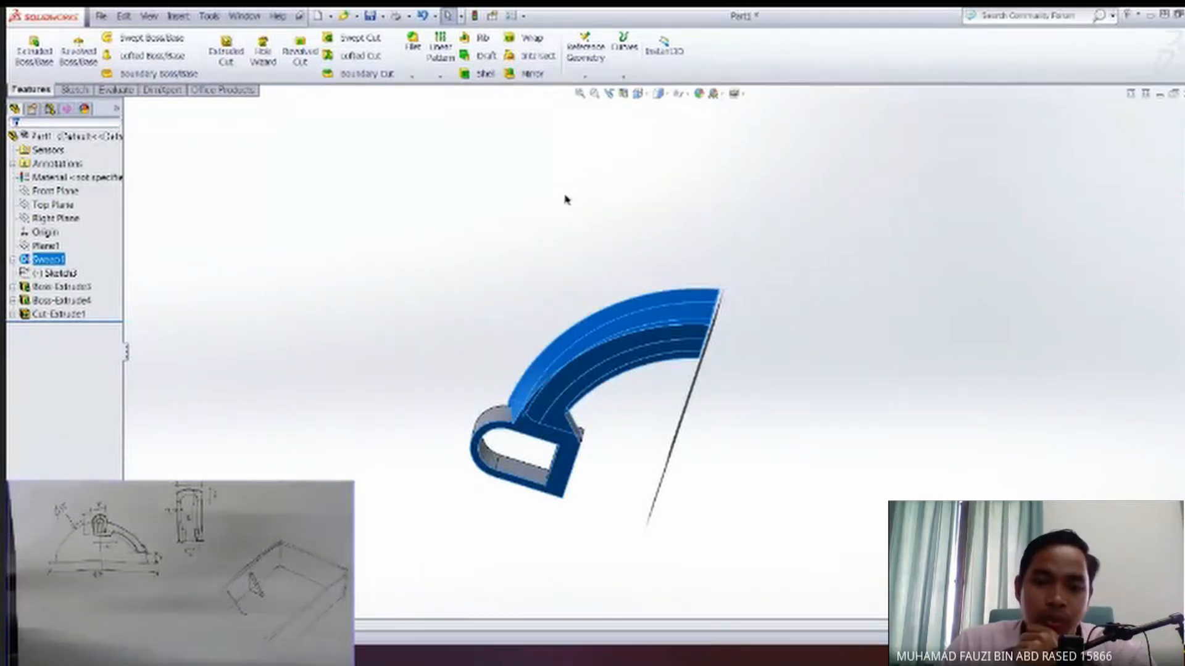
middle_drag(567, 199, 546, 210)
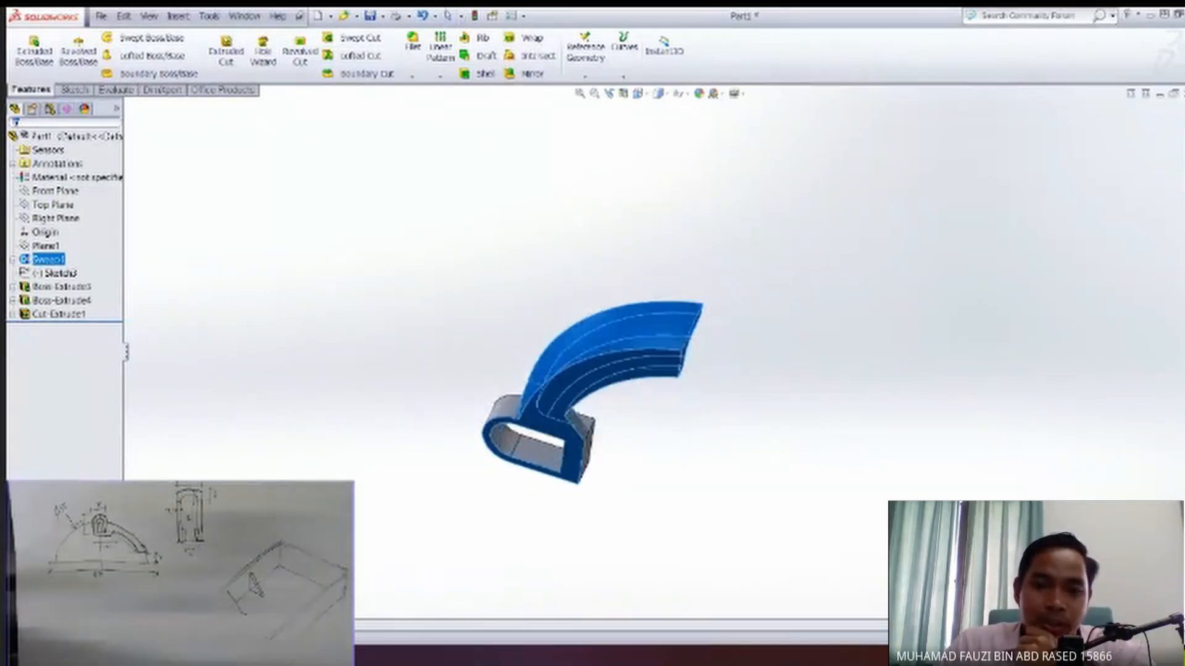
click(534, 77)
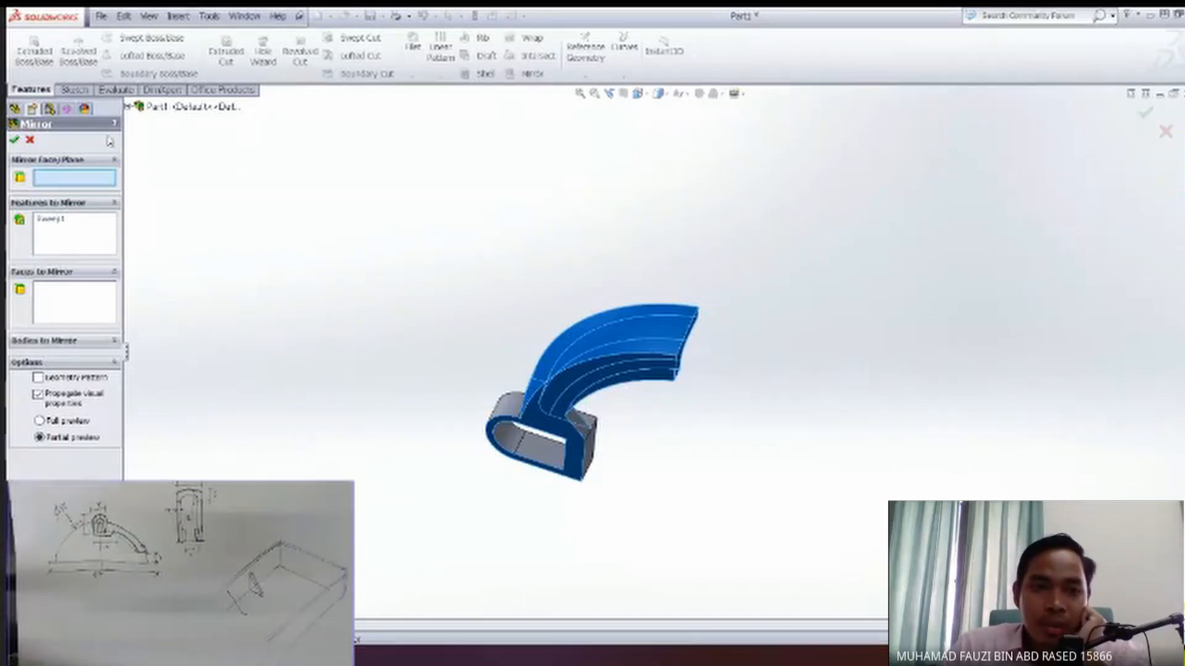
click(128, 109)
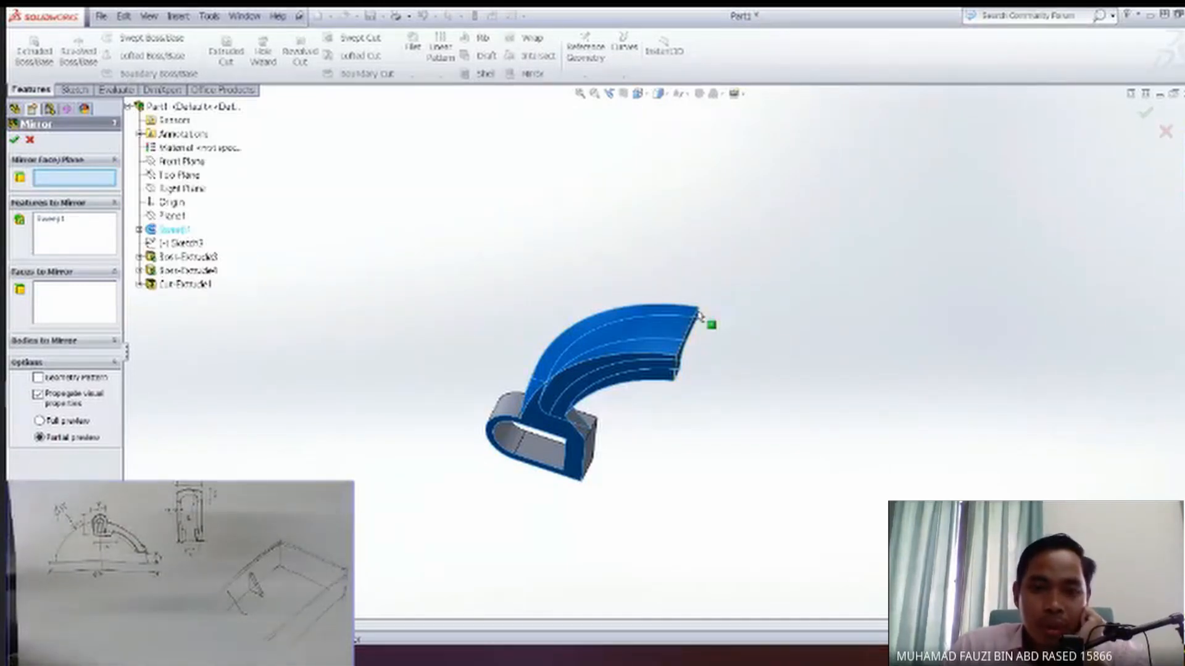
click(190, 167)
middle_drag(499, 218, 479, 243)
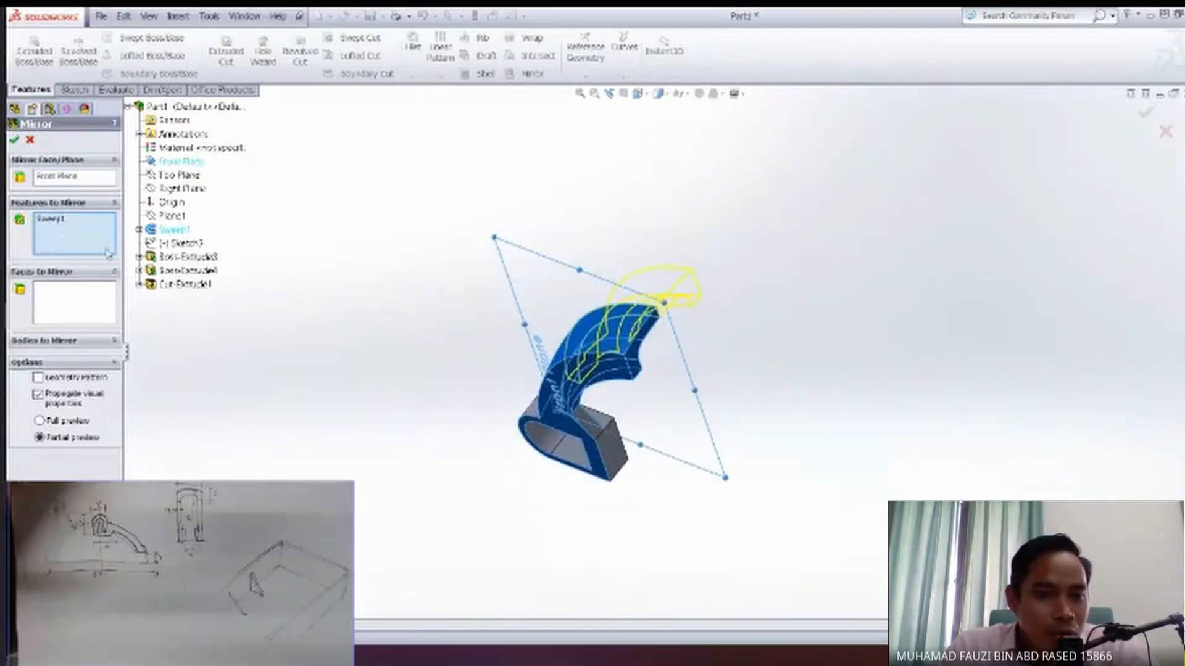
Add Cut-Extrude1, Boss-Extrude4 and Boss-Extrude3 to the Front Plane mirror and complete it.
click(188, 286)
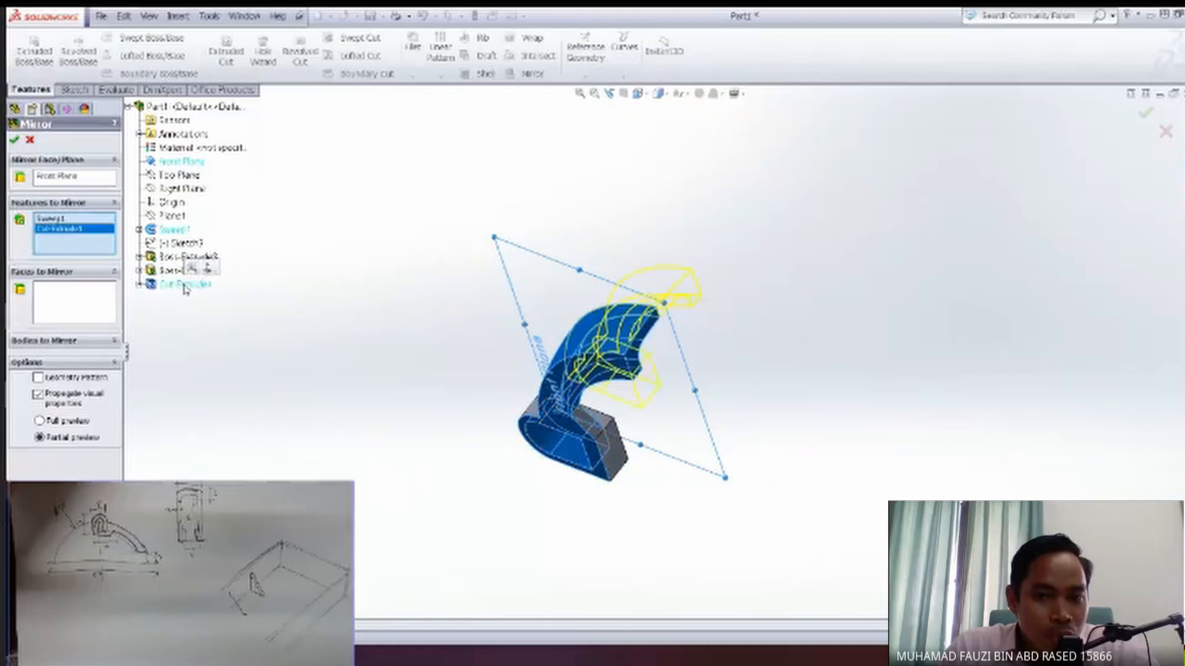
click(180, 273)
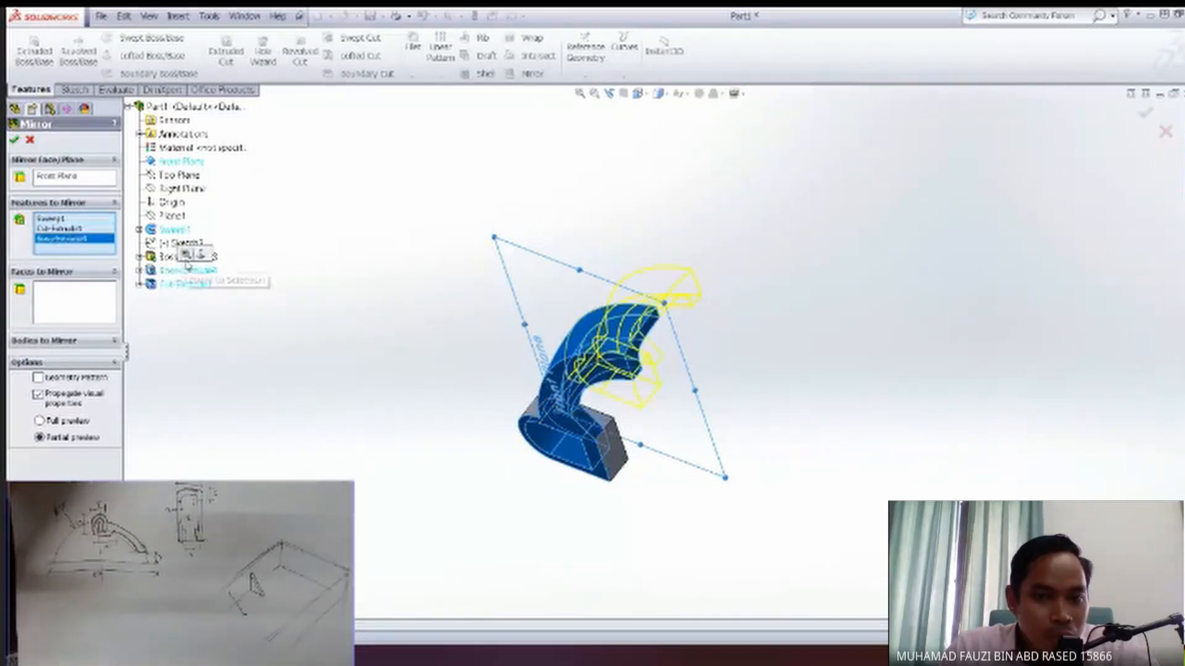
middle_drag(420, 297, 478, 307)
click(188, 256)
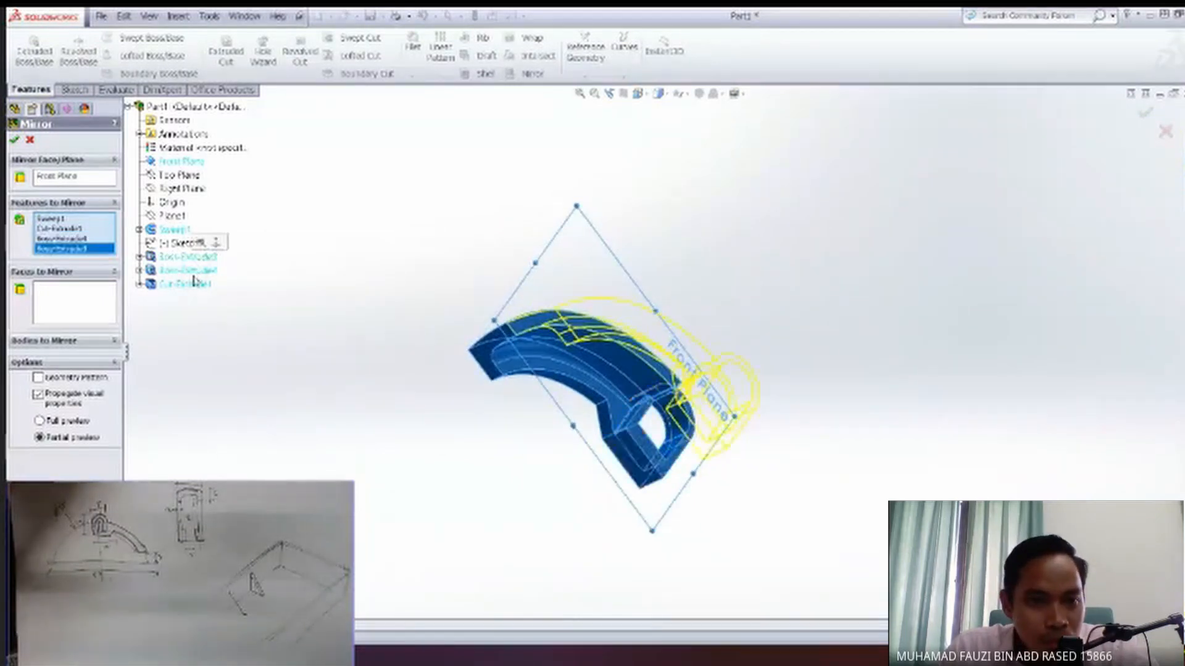
middle_drag(410, 358, 525, 365)
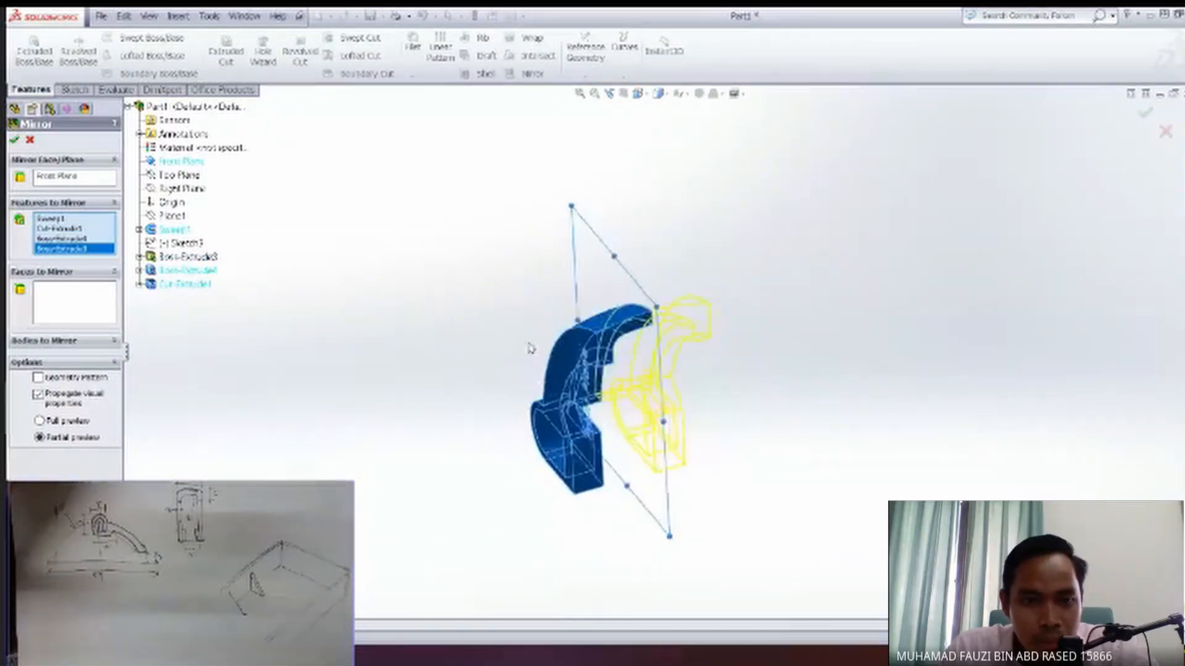
click(15, 140)
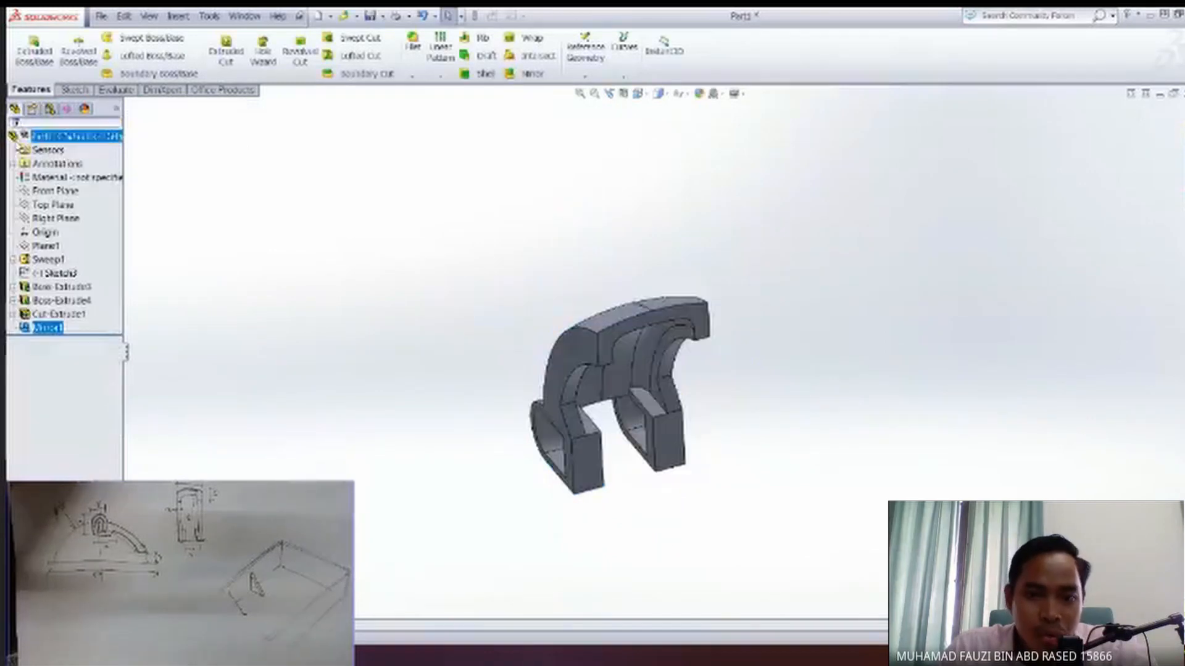
Inspect the mirrored part from several sides and undo the Front Plane mirror.
middle_drag(285, 262, 296, 238)
middle_drag(675, 302, 612, 412)
middle_drag(726, 392, 556, 271)
middle_drag(583, 401, 538, 482)
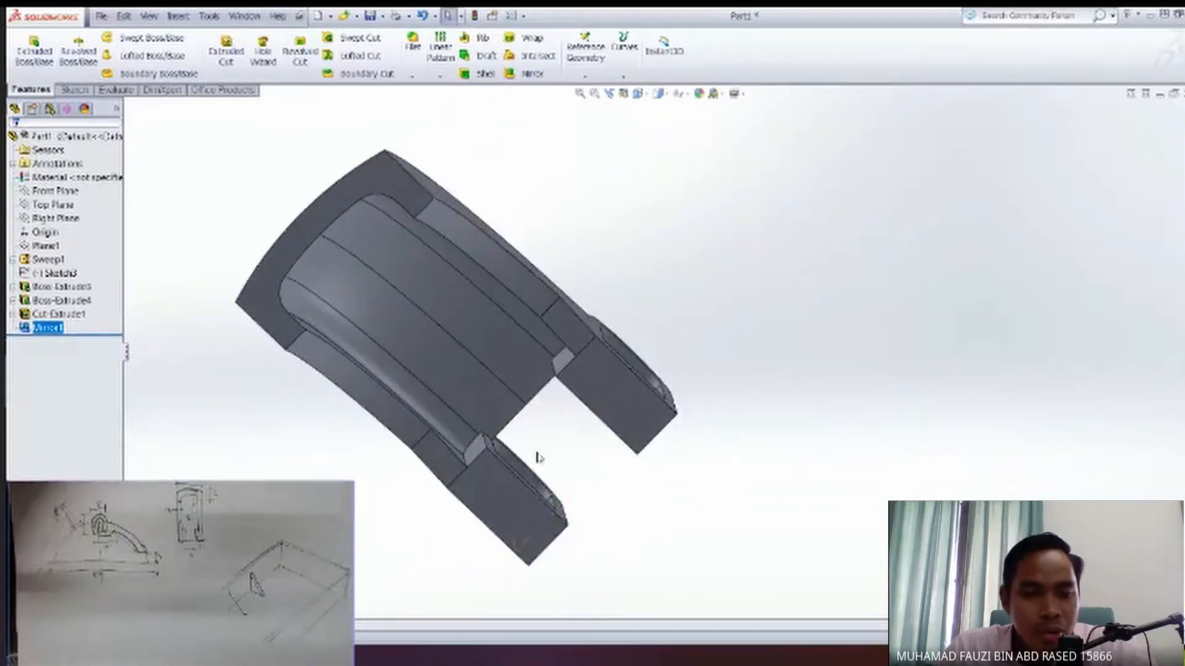
middle_drag(270, 388, 506, 431)
scroll(331, 395, up, 3)
key(ctrl+z)
drag(690, 568, 467, 257)
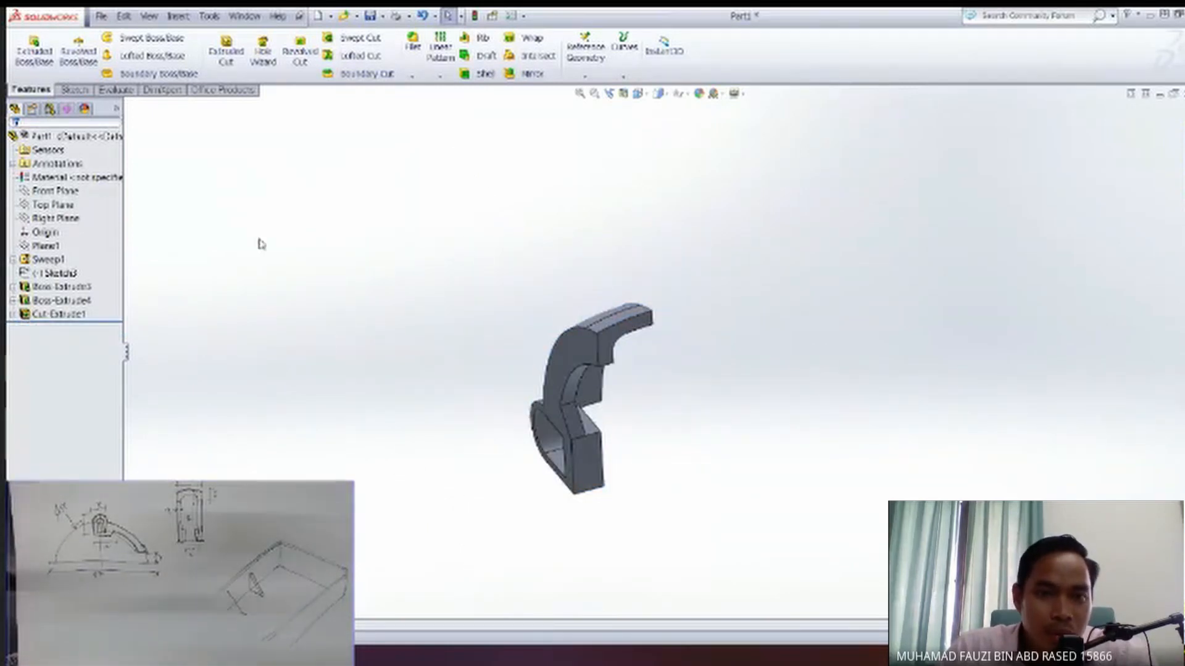
Start a new Mirror feature using the swept arm's flat inner side face as the mirror plane.
click(528, 74)
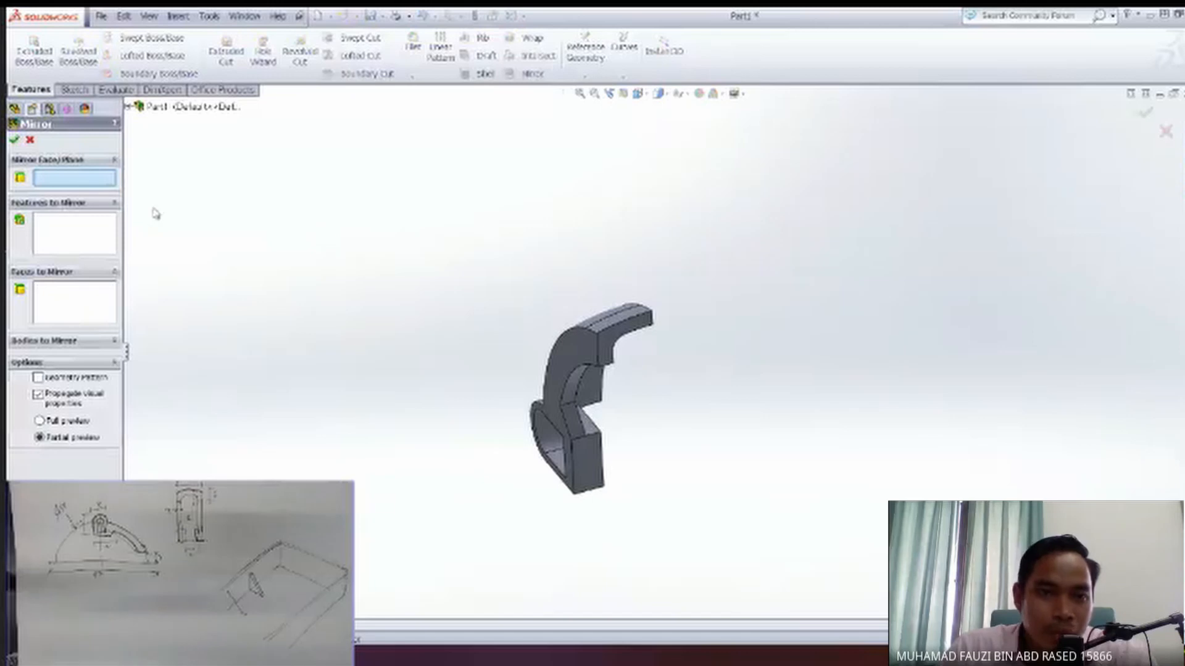
click(127, 108)
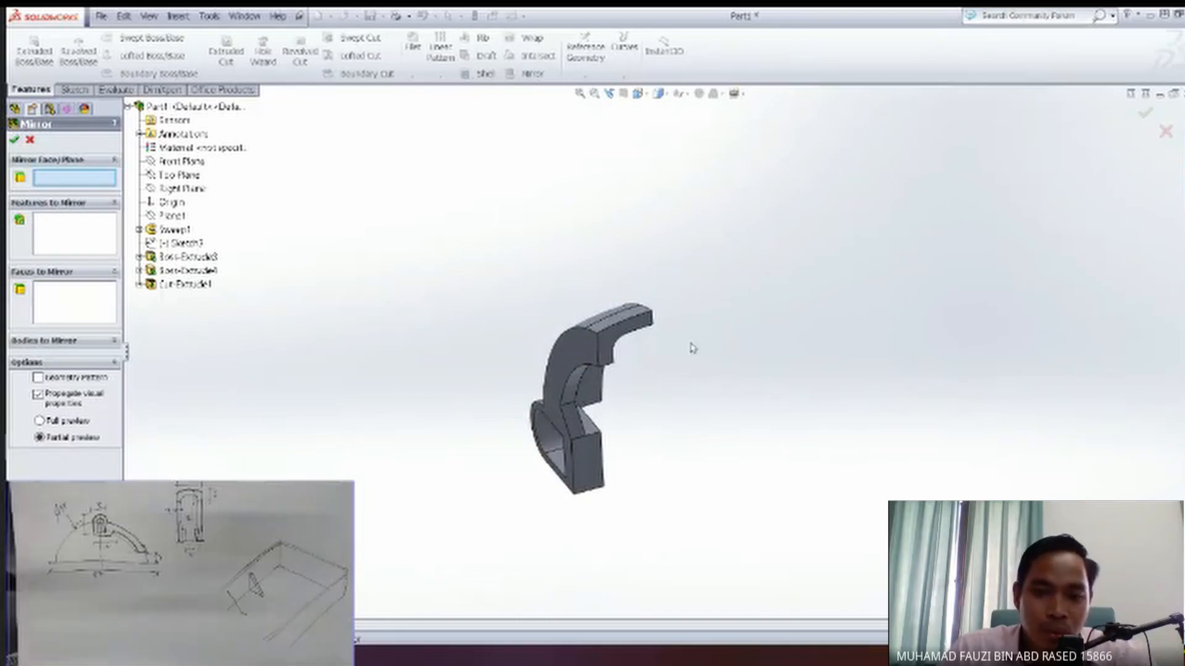
middle_drag(679, 360, 647, 400)
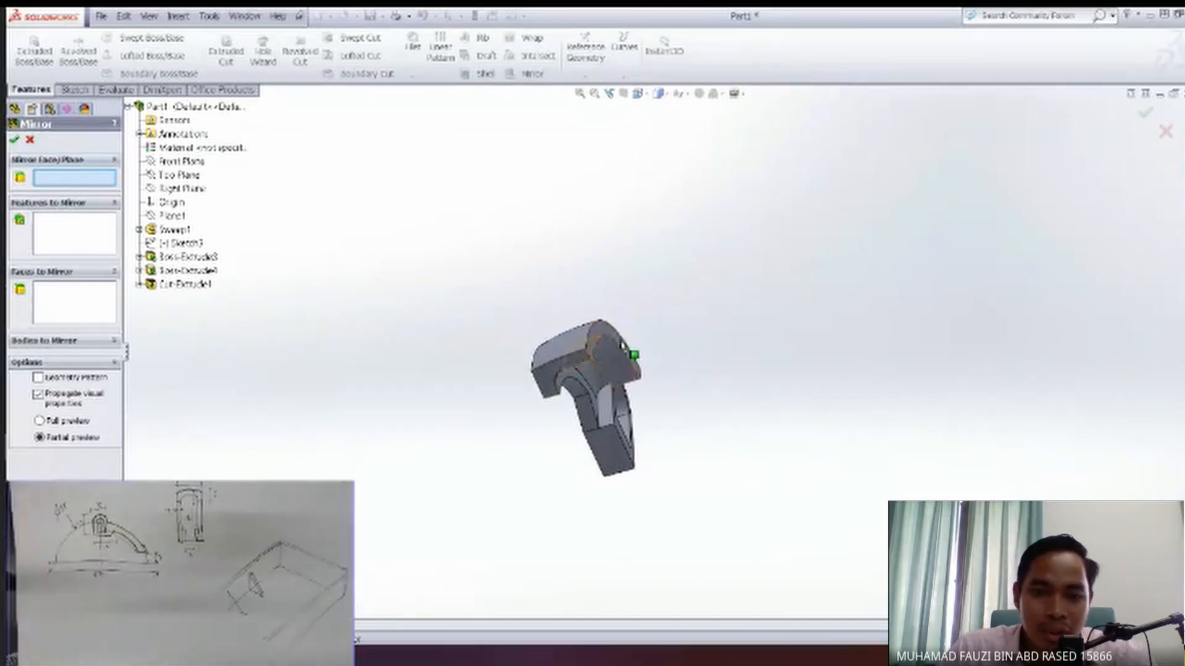
click(618, 339)
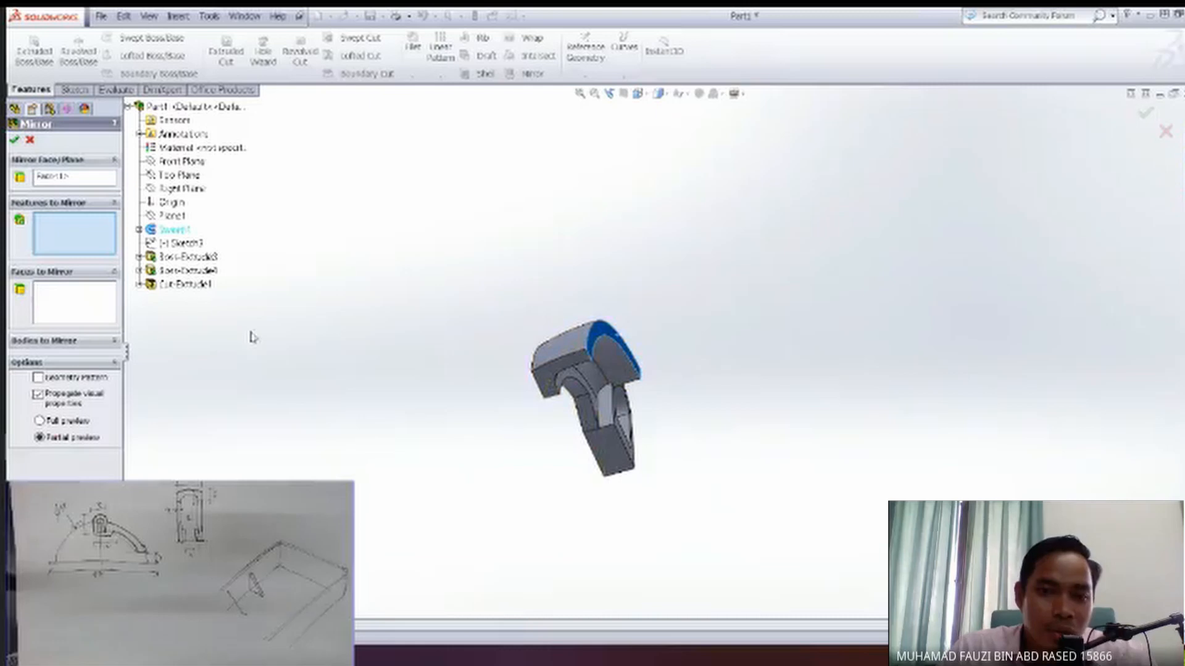
mouse_move(482, 373)
middle_down()
mouse_move(525, 372)
mouse_move(477, 368)
middle_up()
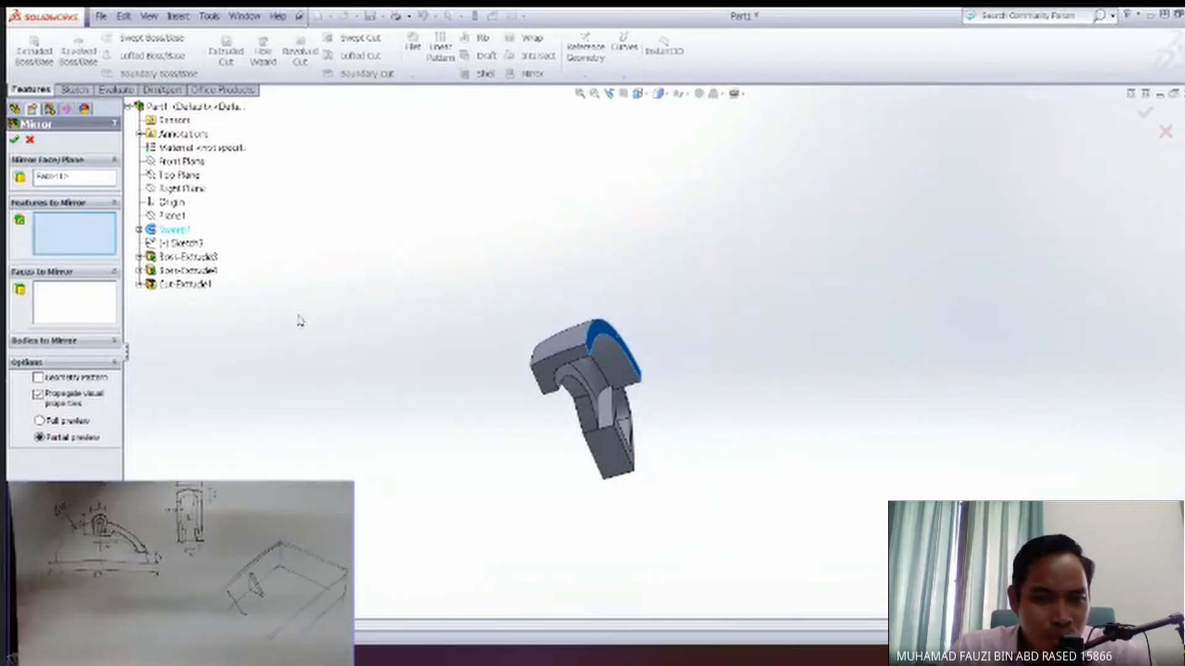
middle_drag(264, 321, 290, 313)
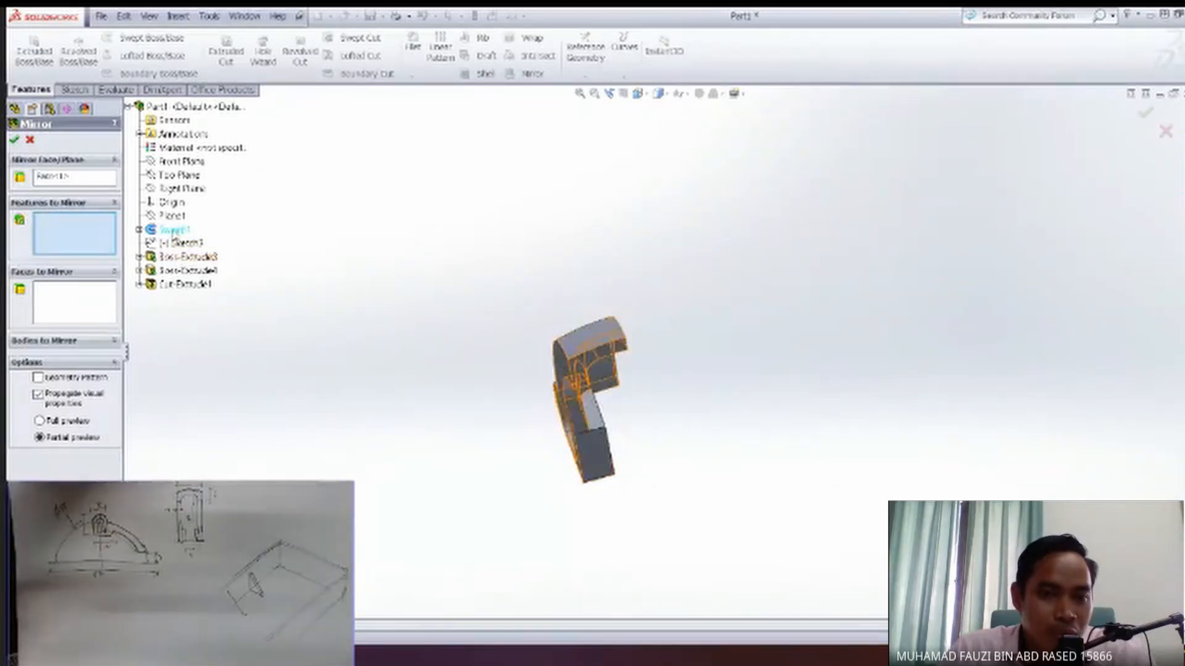
Mirror Sweep1, Boss-Extrude3, Cut-Extrude1 and Boss-Extrude4 across the selected face to complete the second half.
click(174, 230)
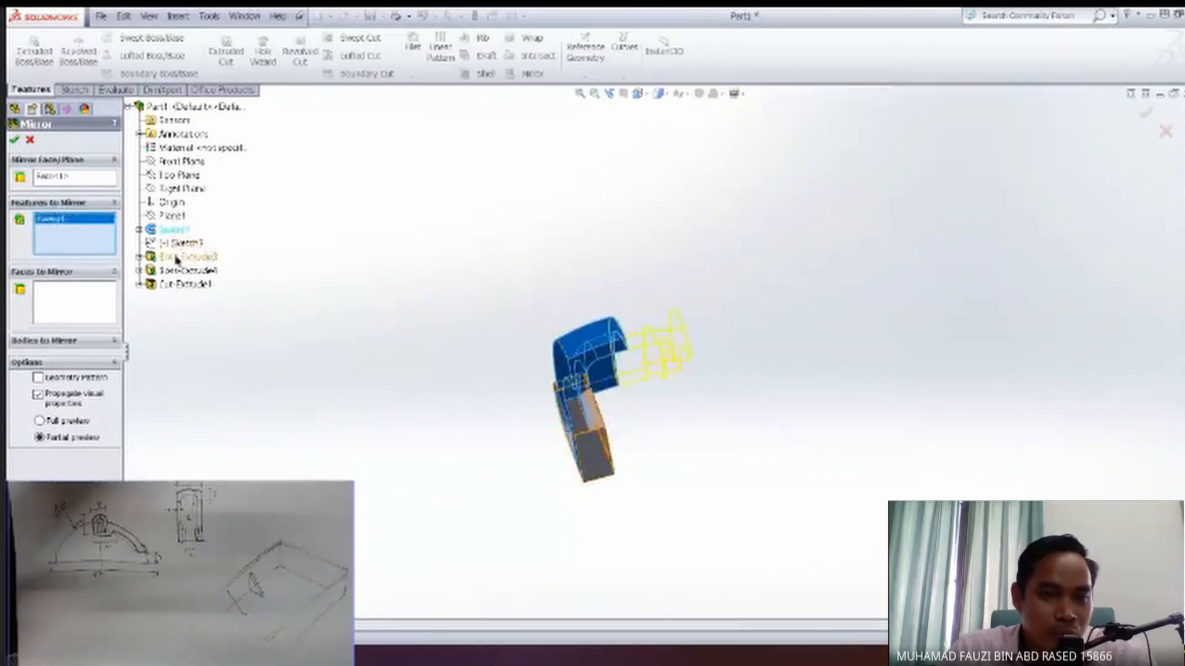
click(179, 257)
click(184, 286)
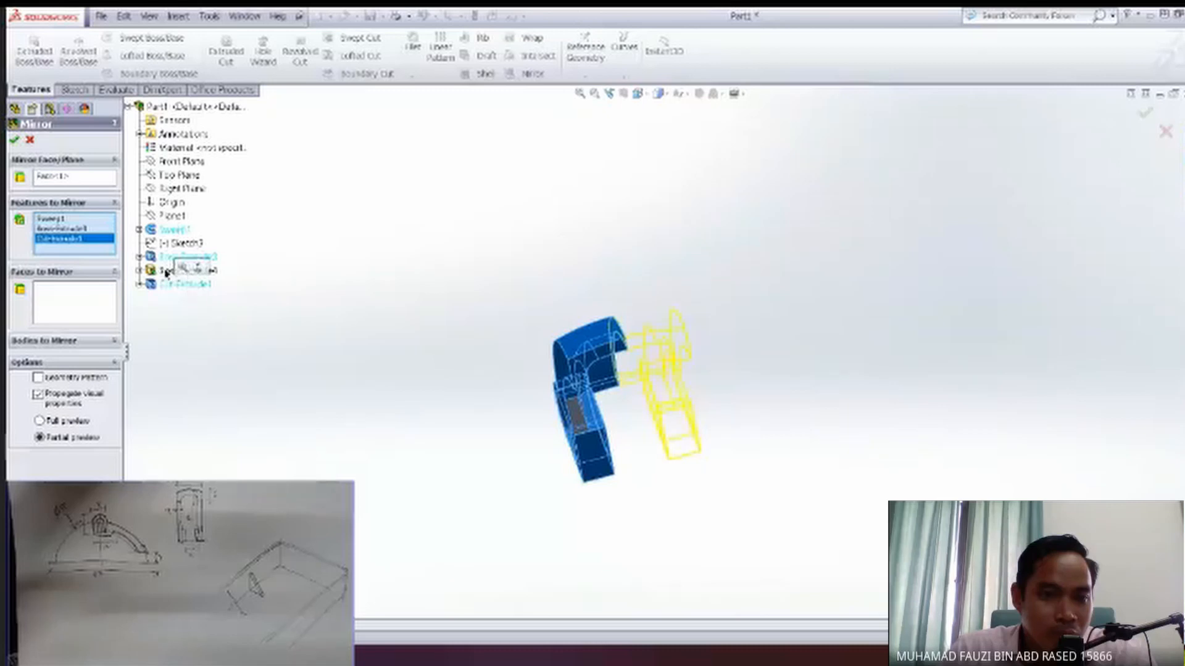
click(213, 272)
middle_drag(320, 315, 364, 320)
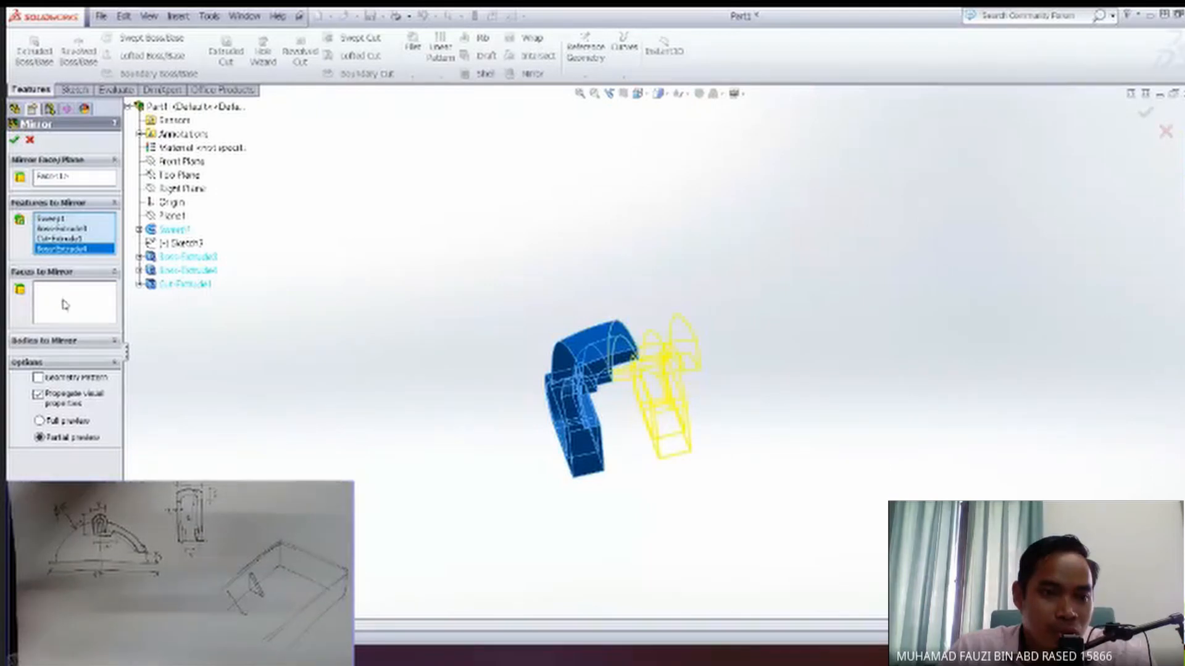
click(95, 342)
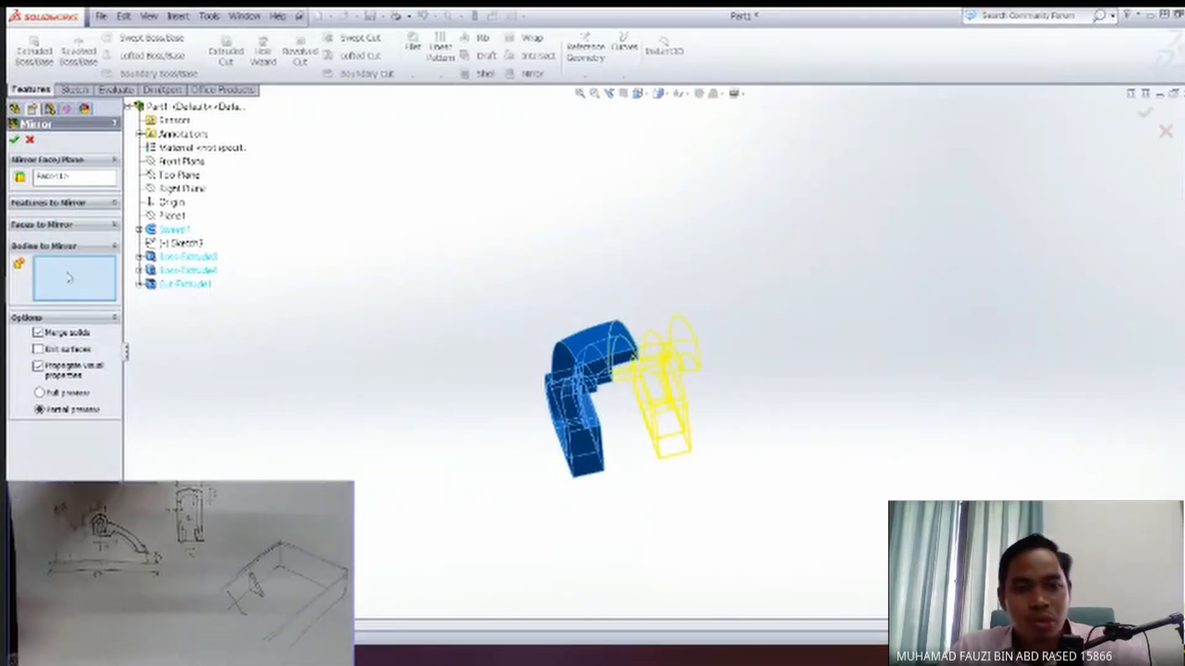
click(74, 203)
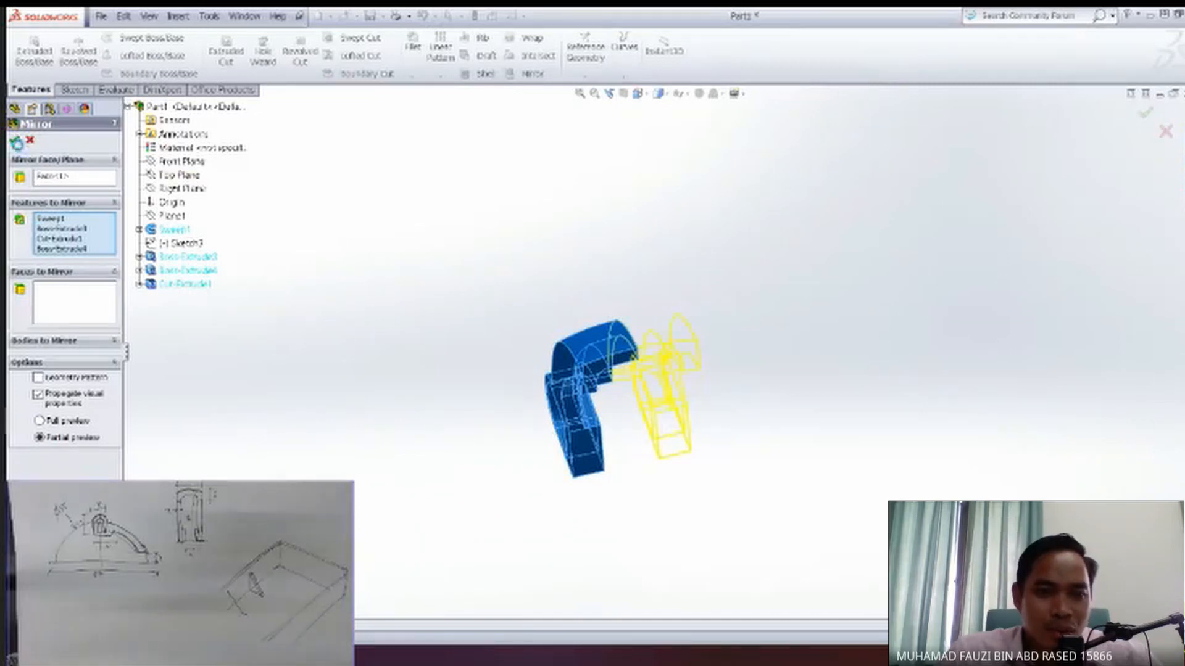
click(17, 143)
middle_drag(581, 425, 660, 455)
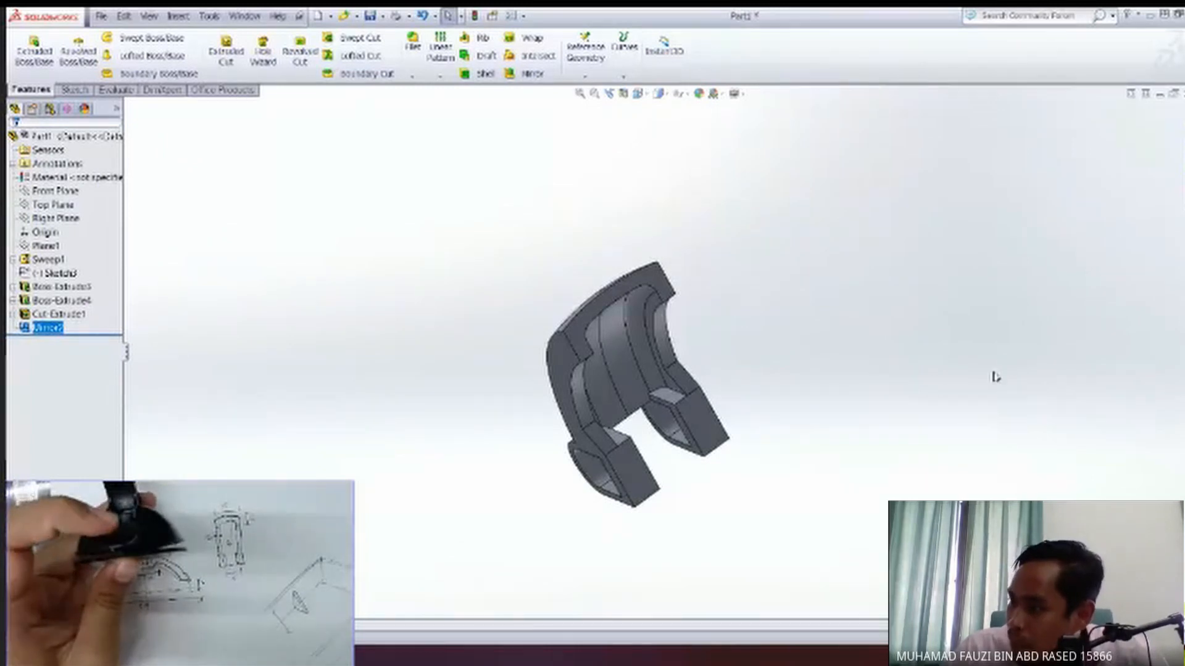
Consult the enlarged hand drawing, orient the model to the top view and open a new sketch on the Top Plane.
drag(348, 484, 738, 220)
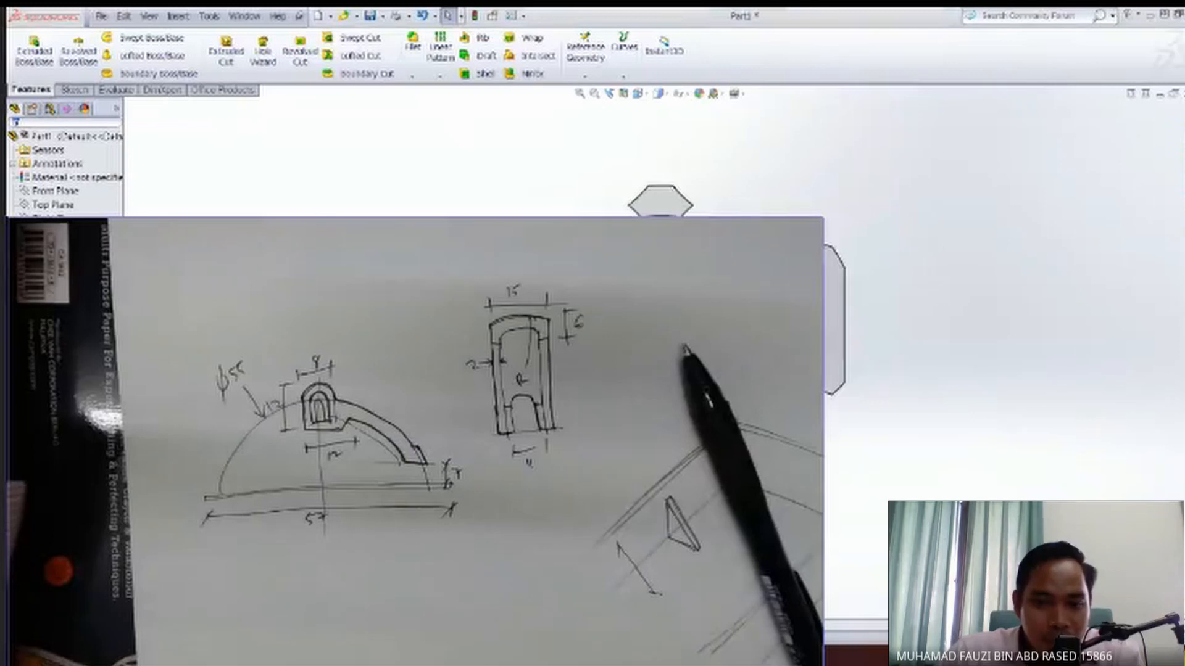
click(661, 247)
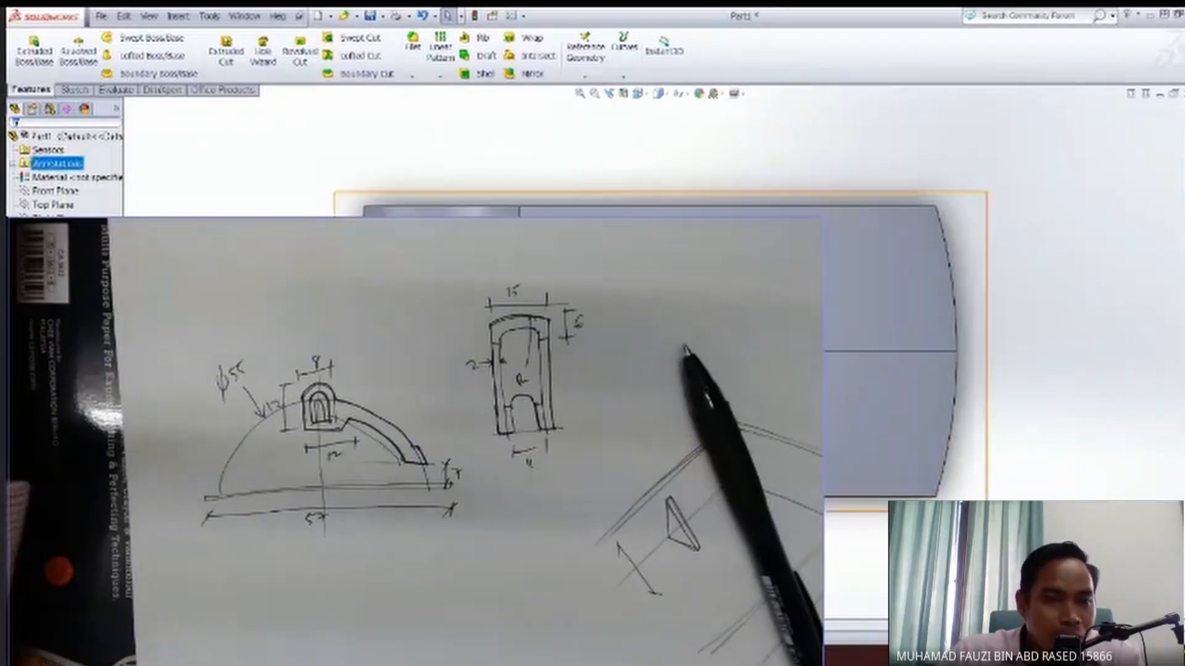
click(50, 205)
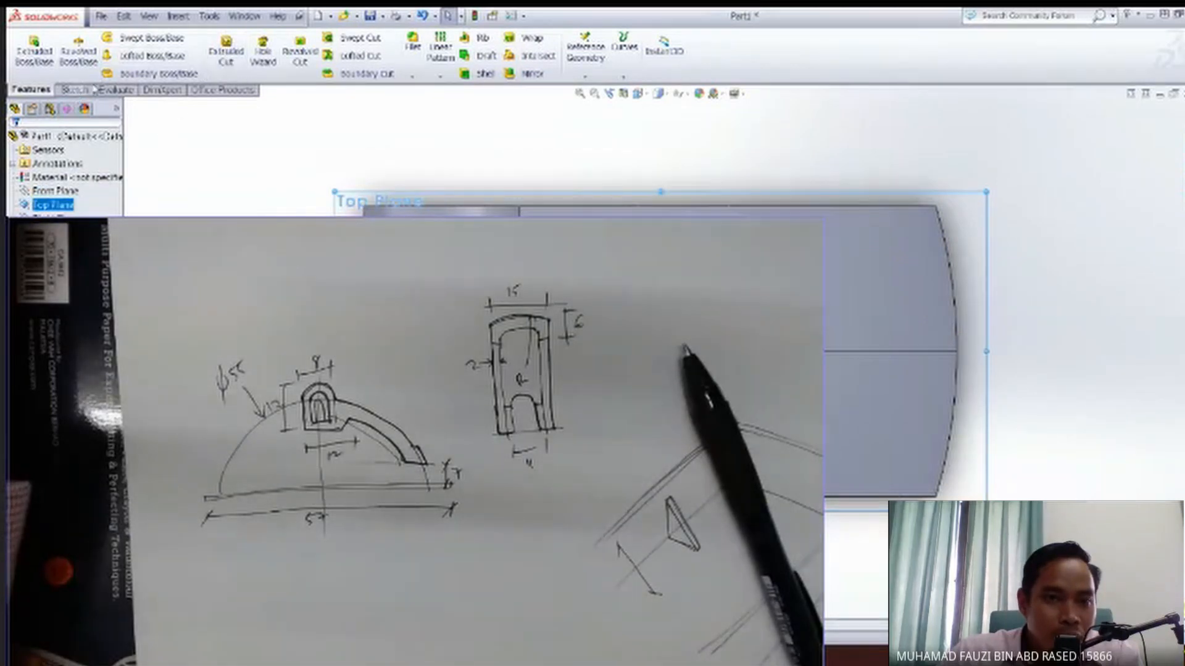
click(74, 90)
click(28, 49)
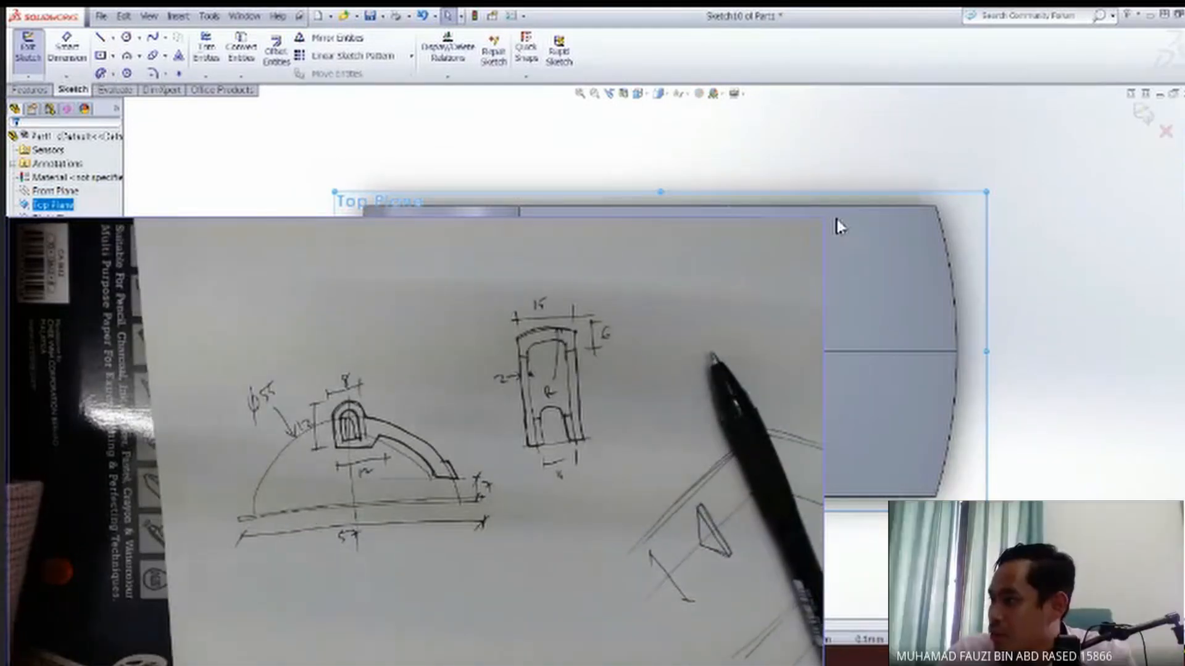
drag(816, 219, 296, 509)
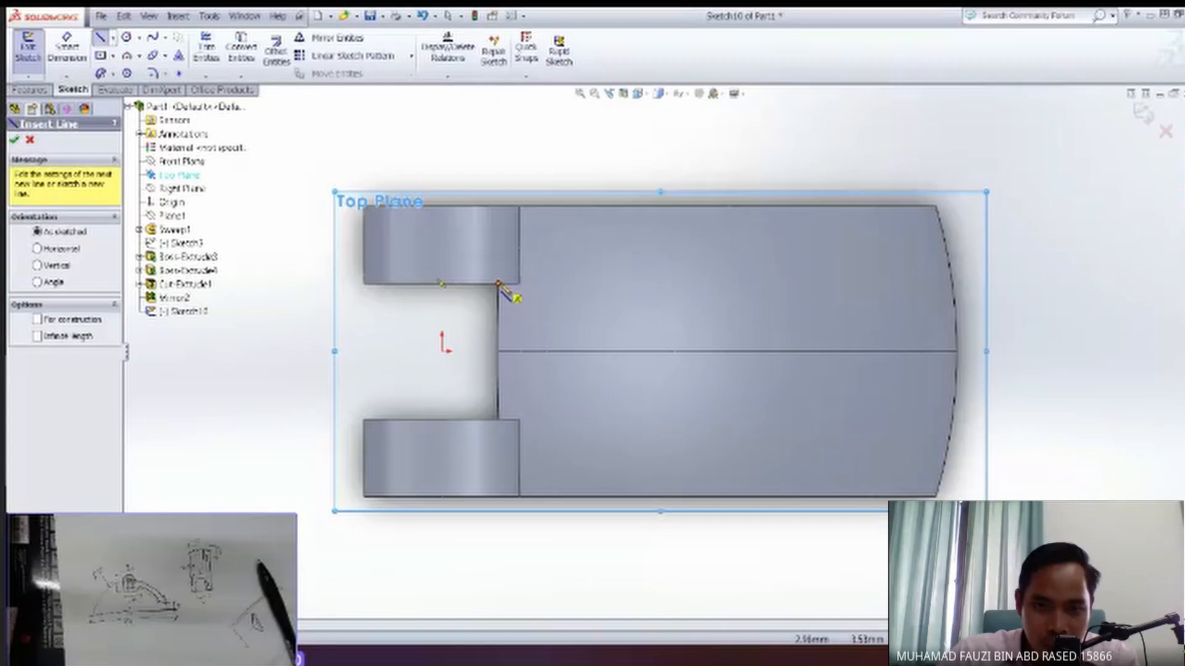
Sketch a closed rectangle about 7 mm wide filling the gap between the two end blocks, reaching into the arm and past the blocks' outer ends.
click(498, 284)
click(576, 284)
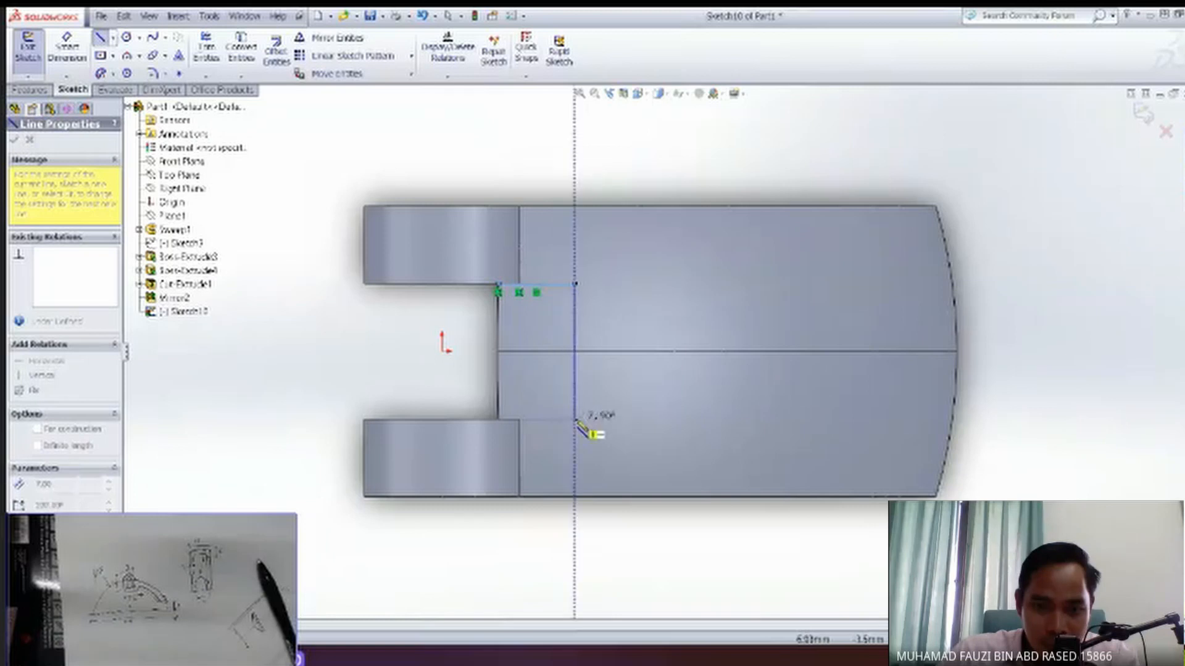
click(576, 422)
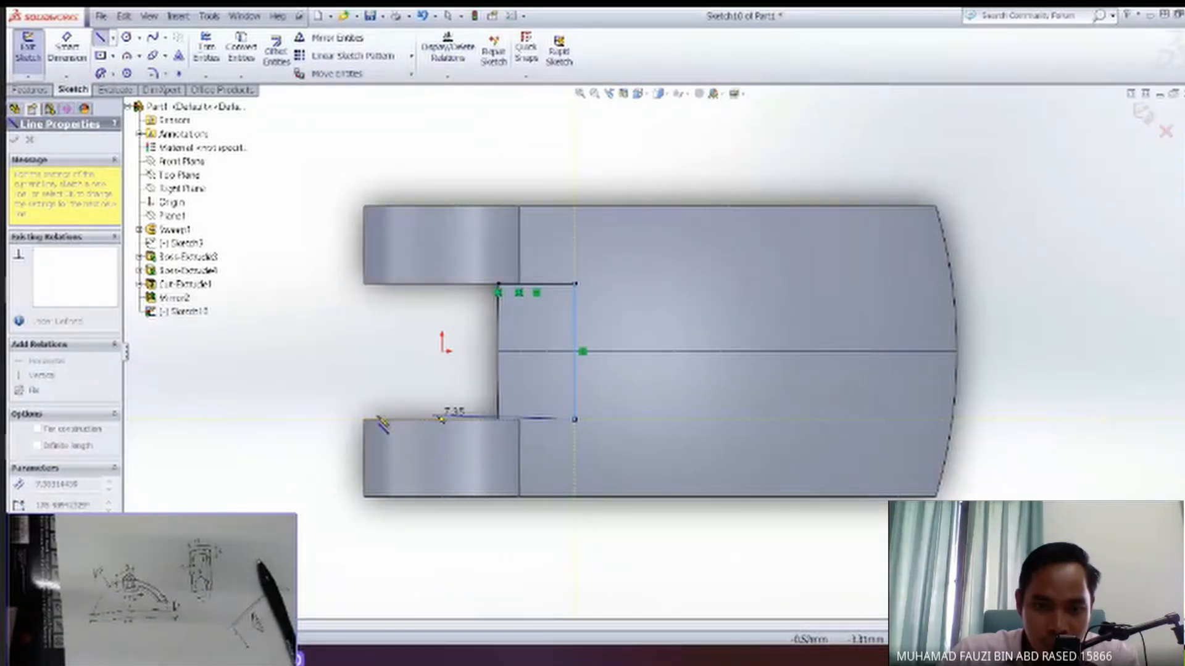
click(327, 420)
click(328, 284)
click(499, 285)
key(Escape)
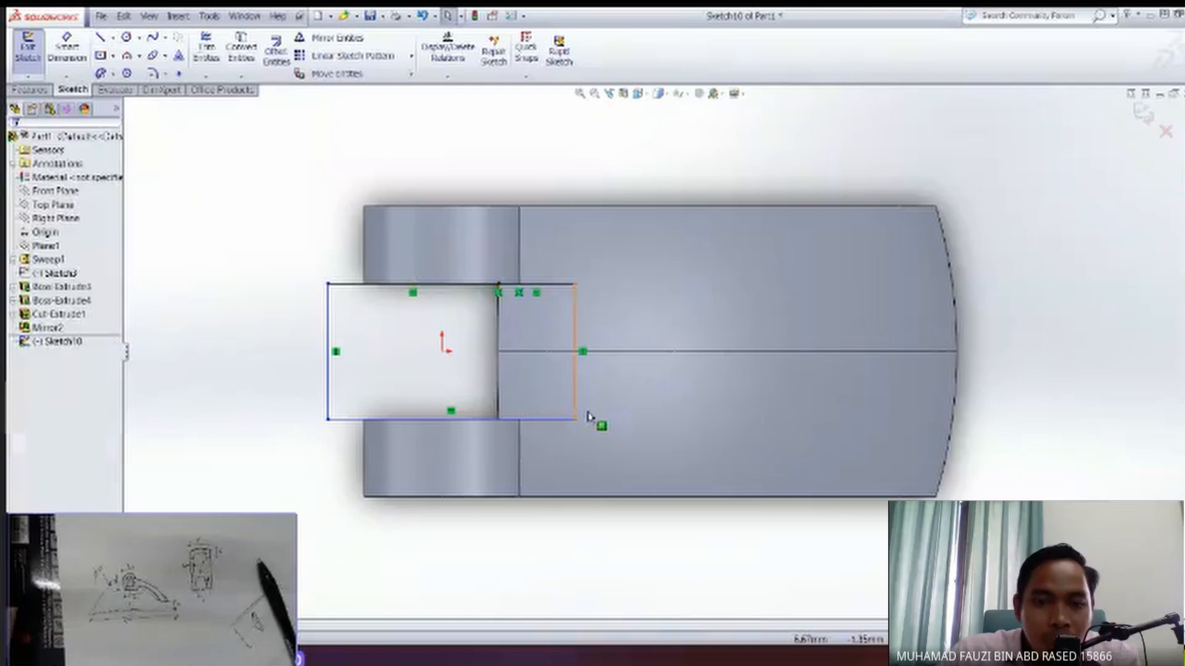
Round the rectangle's two corners over the arm with 2 mm sketch fillets.
mouse_move(611, 401)
middle_down()
mouse_move(576, 365)
mouse_move(577, 376)
middle_up()
drag(1121, 501, 970, 251)
key(Escape)
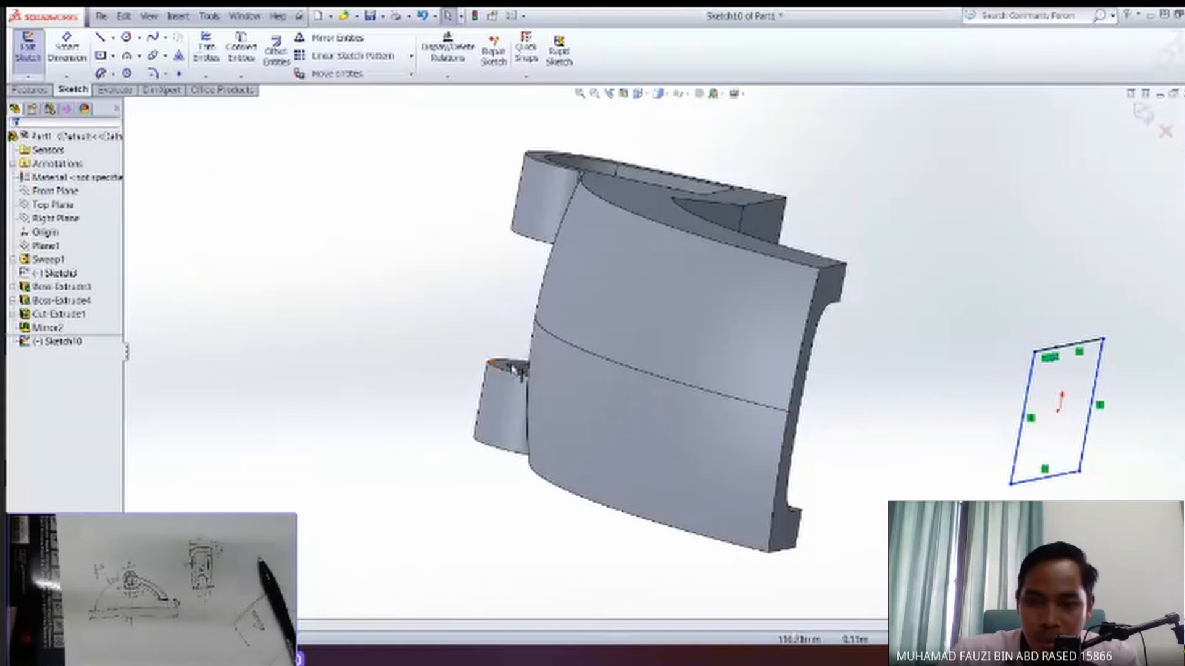
key(space)
click(595, 253)
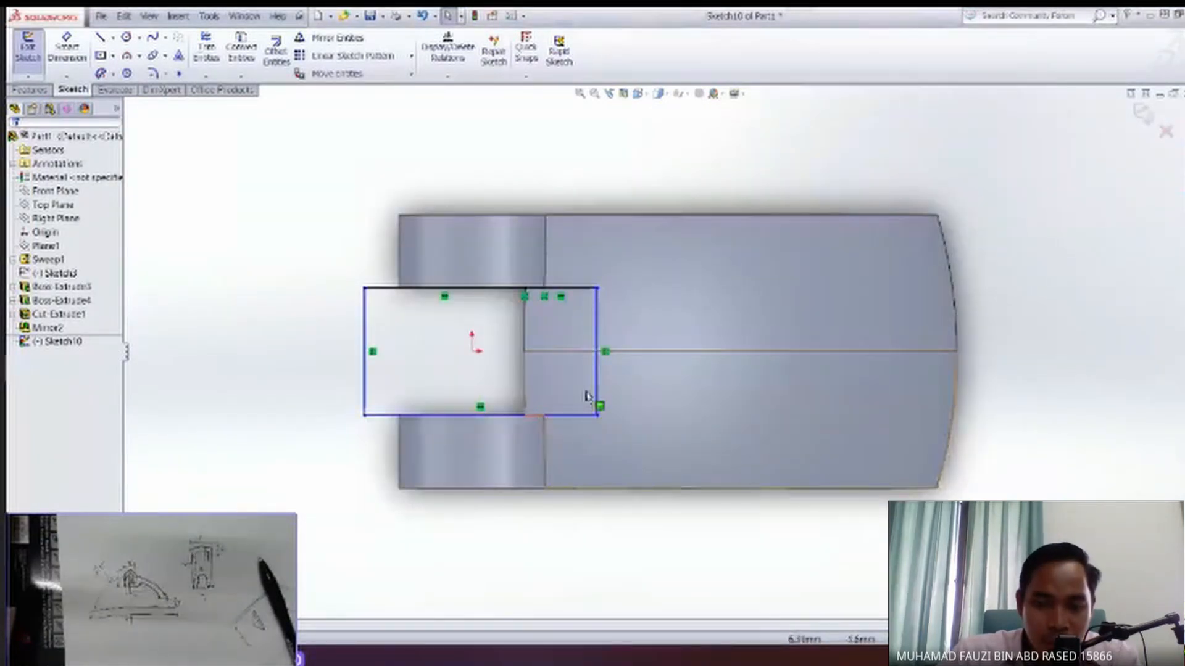
click(153, 73)
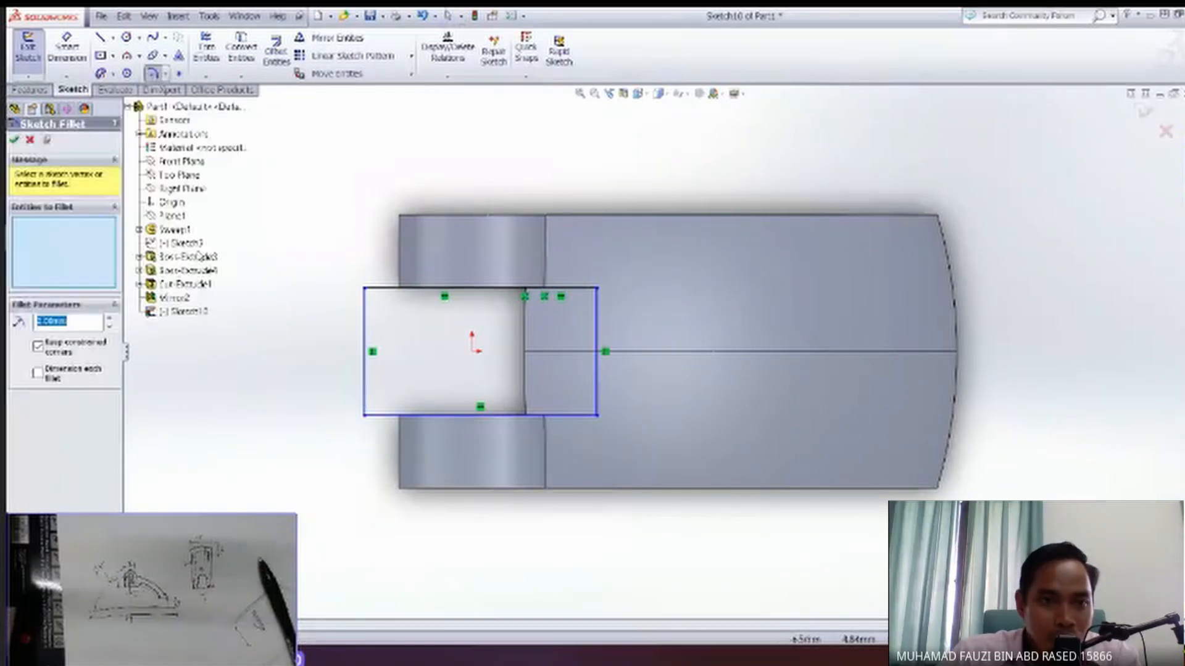
click(596, 415)
click(596, 288)
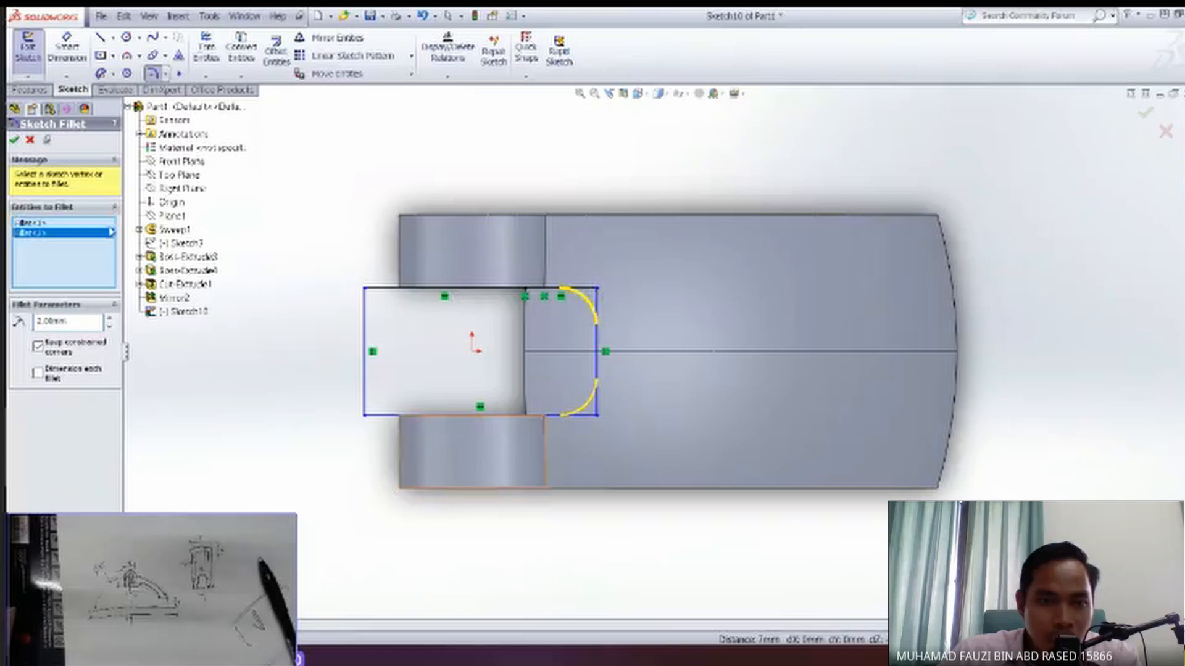
click(15, 141)
mouse_move(713, 351)
middle_down()
mouse_move(694, 296)
mouse_move(661, 272)
middle_up()
mouse_move(788, 397)
middle_down()
mouse_move(653, 281)
mouse_move(460, 323)
middle_up()
click(15, 141)
Cut the rounded slot sketch through the arm and between the end blocks with a reversed Through All extruded cut.
mouse_move(648, 395)
middle_down()
mouse_move(728, 361)
mouse_move(693, 264)
middle_up()
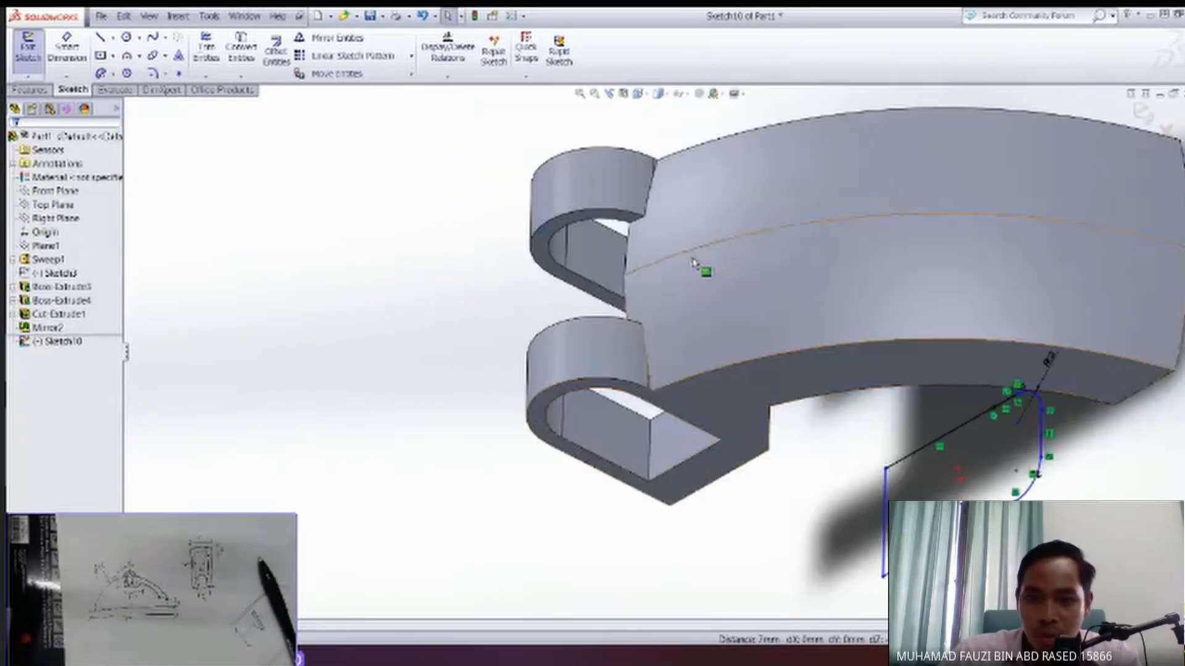
ctrl+middle_drag(881, 438, 742, 370)
middle_drag(807, 422, 743, 394)
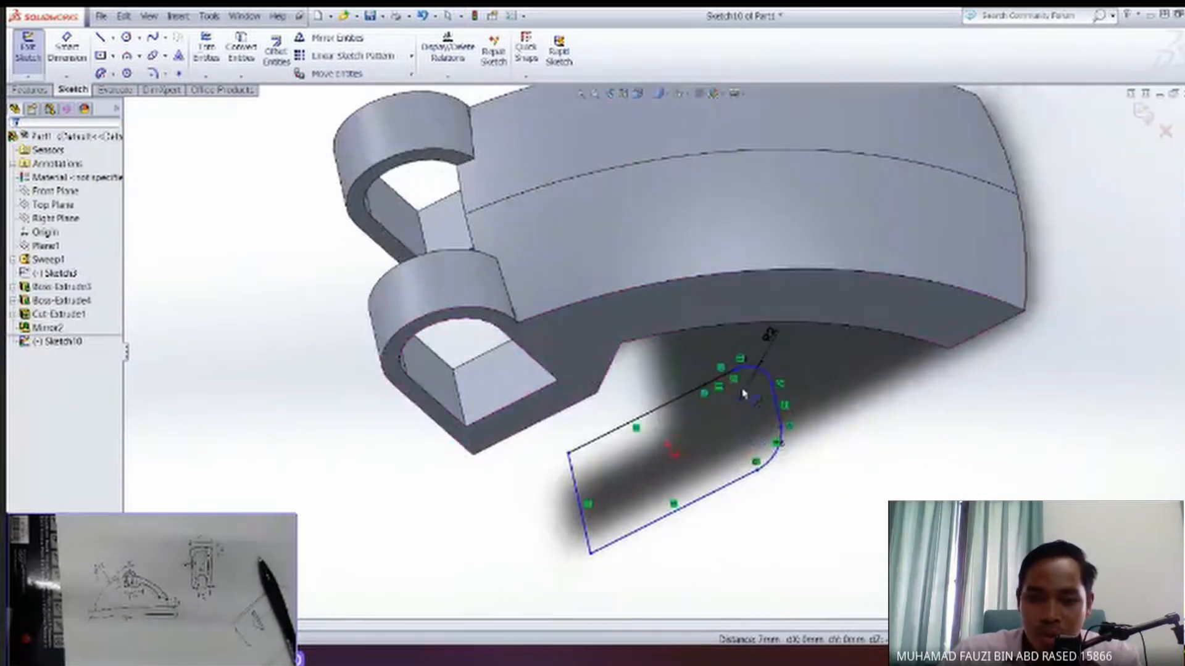
click(58, 341)
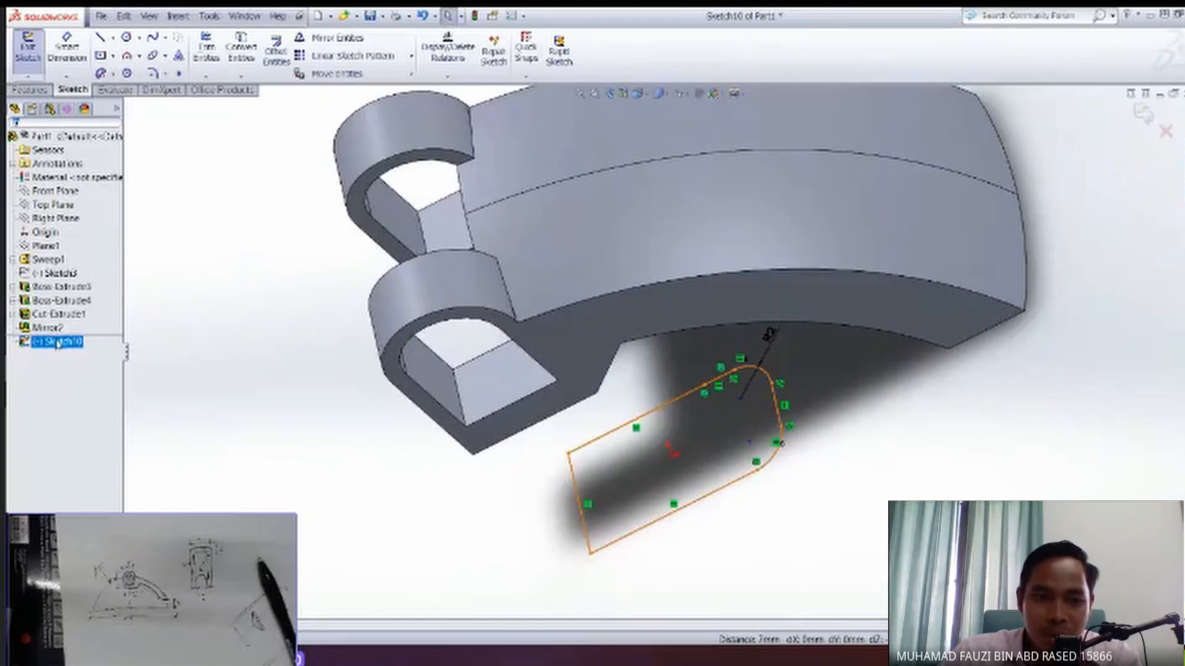
click(25, 90)
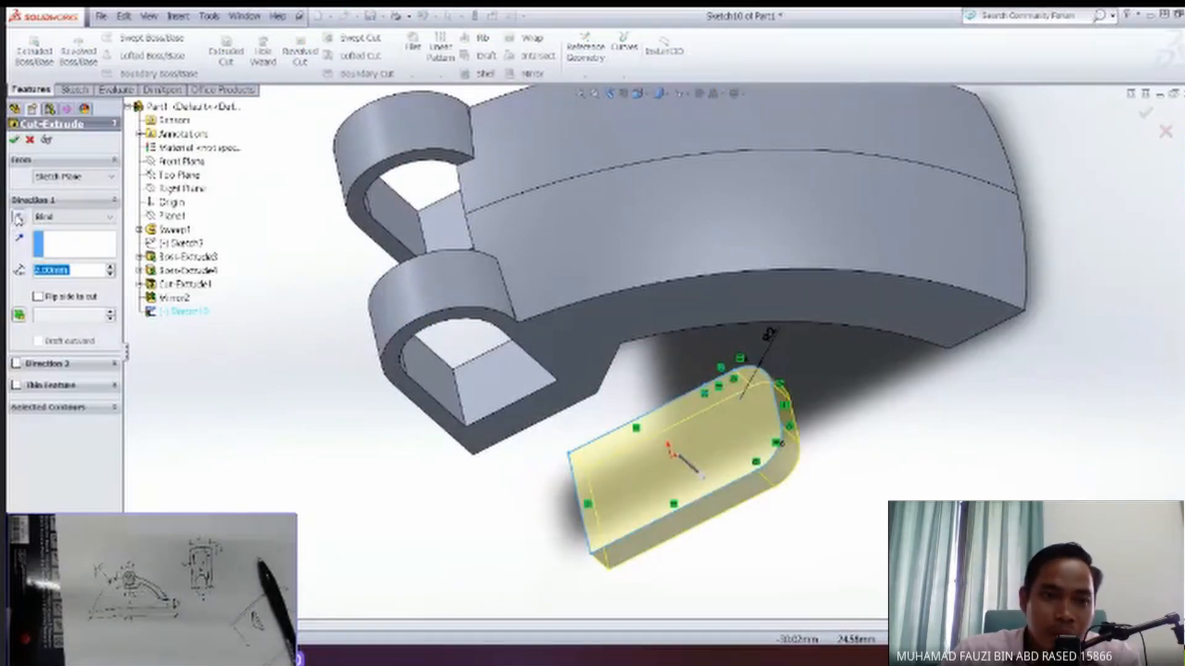
click(19, 217)
click(69, 219)
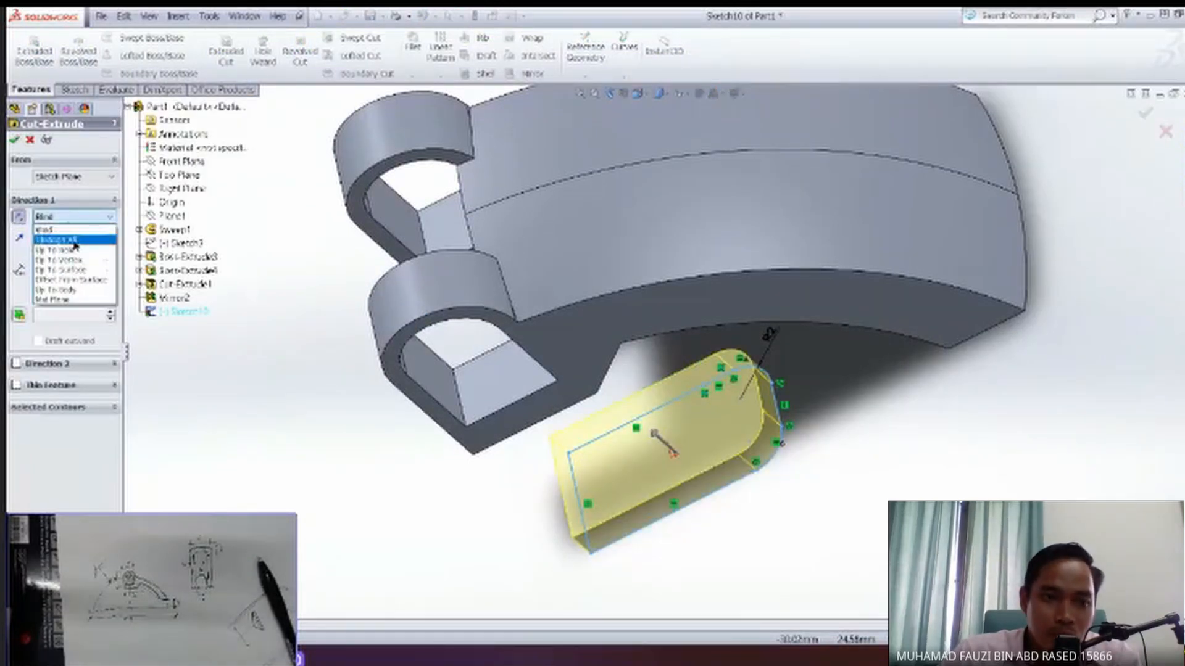
click(56, 242)
mouse_move(618, 459)
middle_down()
mouse_move(686, 408)
mouse_move(610, 375)
mouse_move(641, 427)
mouse_move(543, 417)
middle_up()
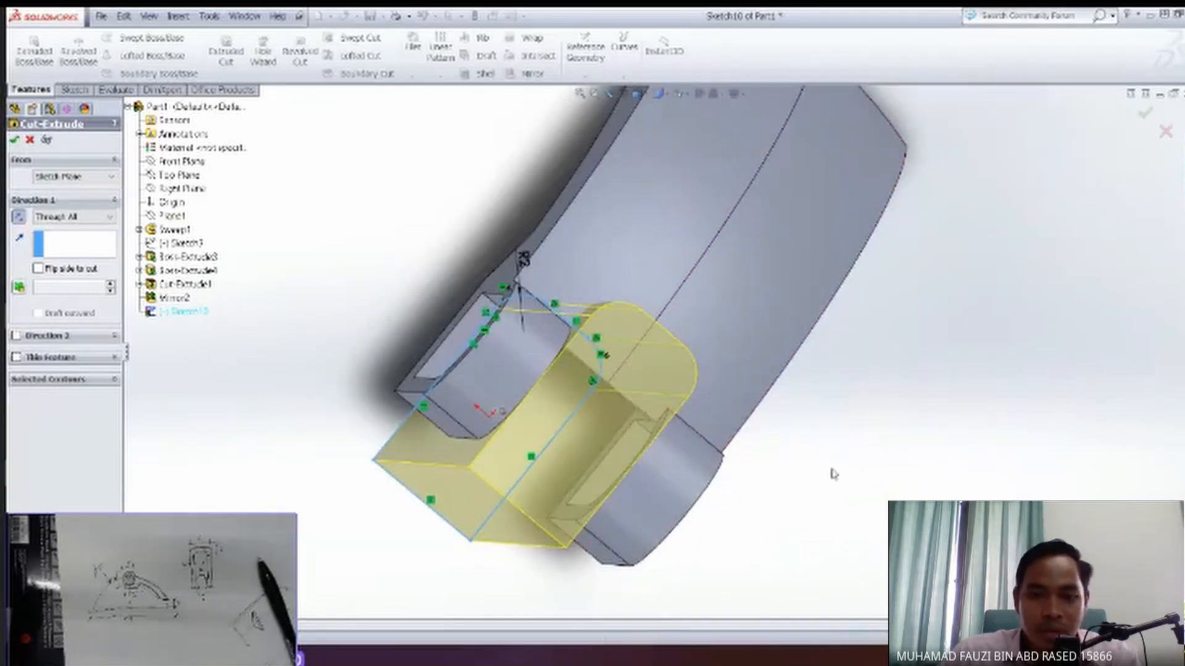
middle_drag(741, 457, 704, 466)
Examine the slot cut between the two end blocks and the arm's hollow underside from several angles.
scroll(707, 456, down, 2)
scroll(703, 449, up, 4)
scroll(653, 452, down, 2)
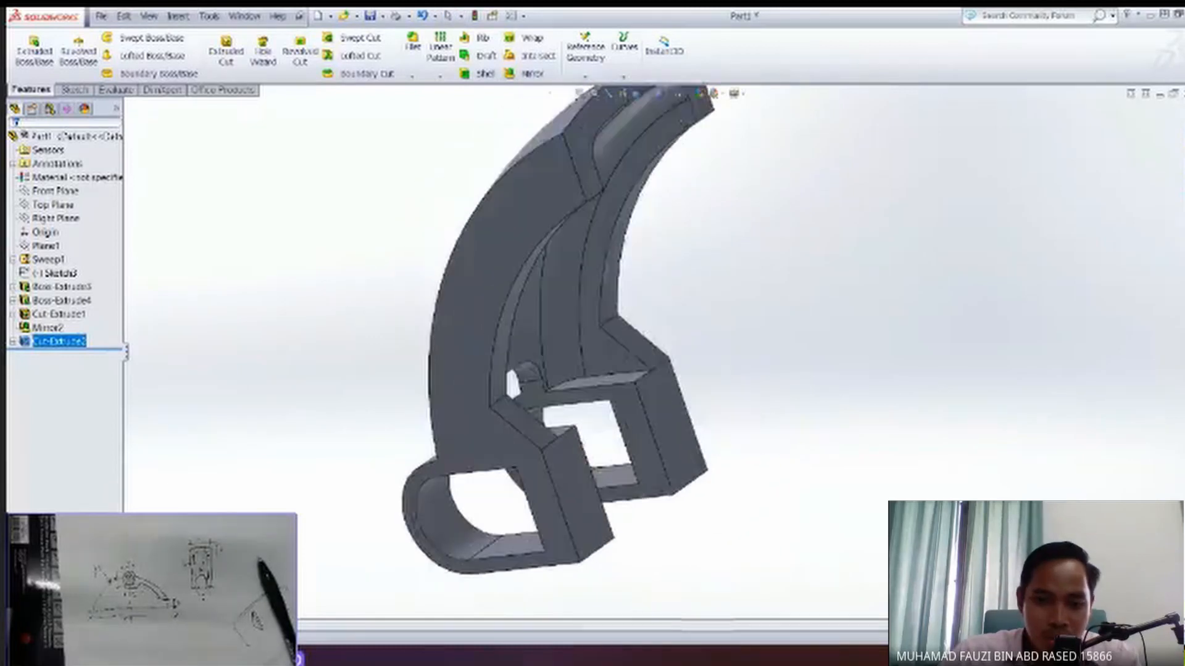
scroll(623, 437, up, 1)
scroll(623, 437, down, 3)
ctrl+middle_drag(481, 281, 464, 348)
ctrl+middle_drag(431, 278, 331, 343)
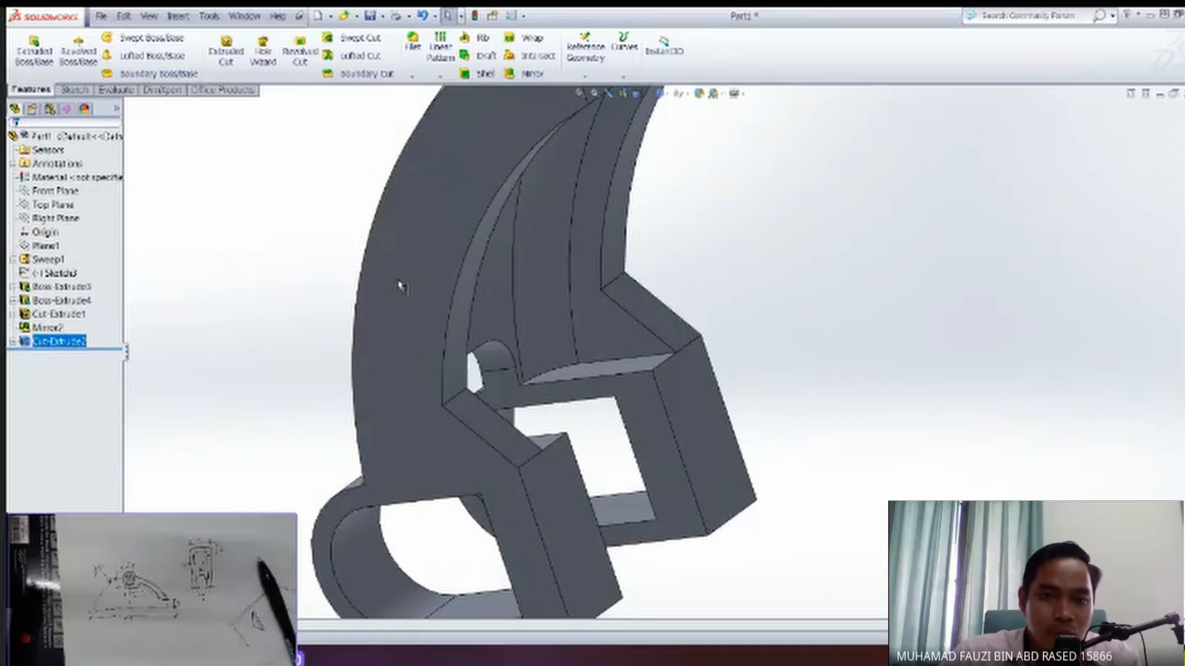
scroll(501, 404, up, 3)
middle_drag(551, 357, 401, 382)
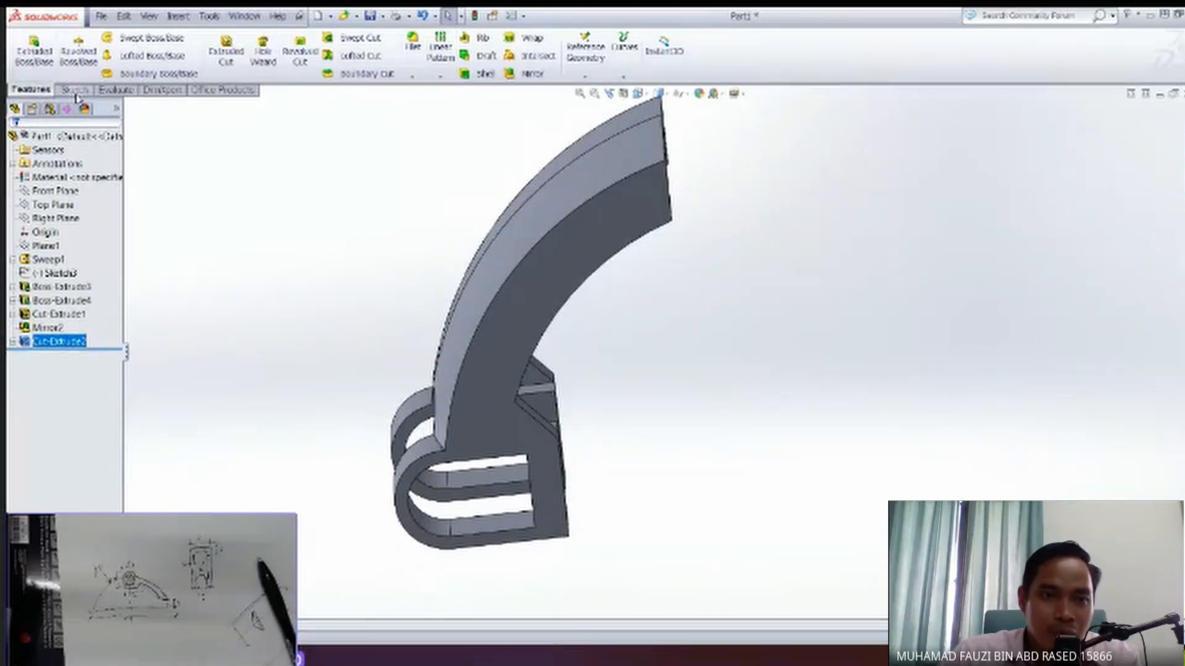
Fillet the two inner edges where the arm's underside meets the end blocks with a 2 mm radius, using full preview.
click(74, 90)
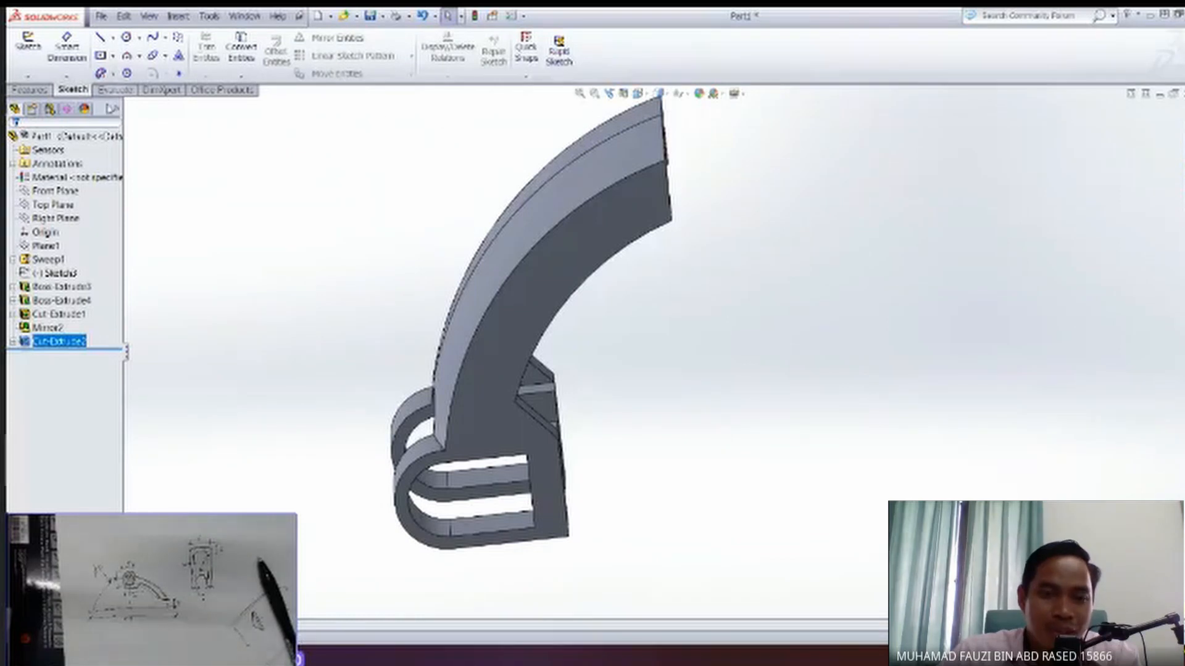
click(31, 90)
middle_drag(542, 338, 453, 425)
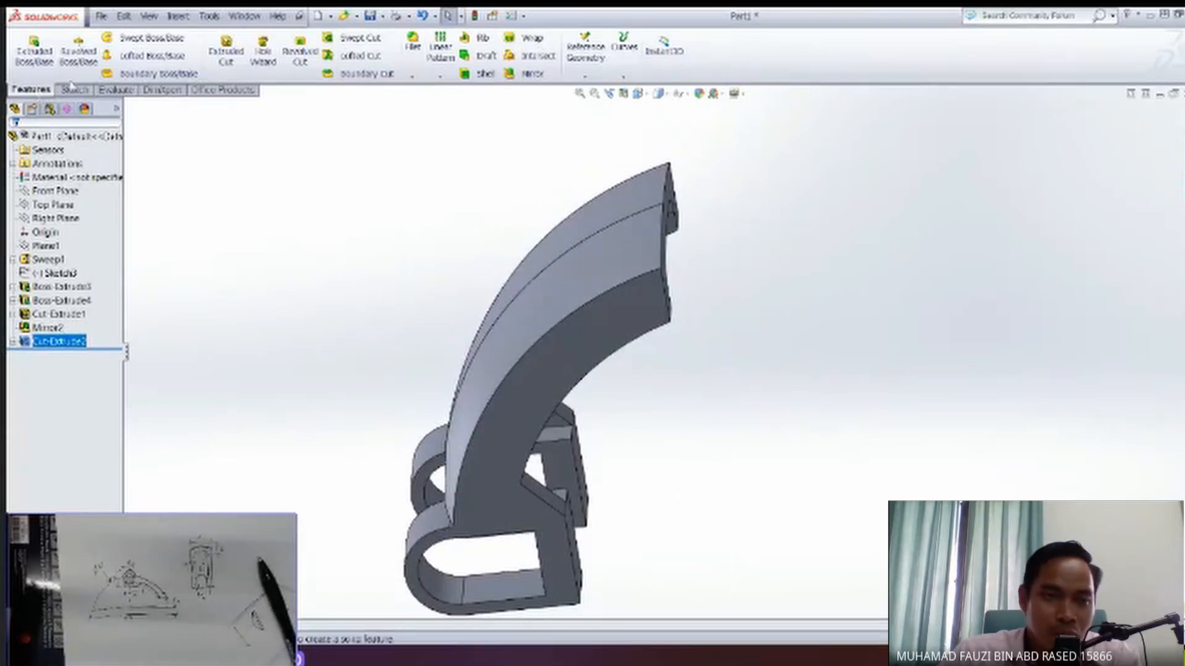
click(412, 45)
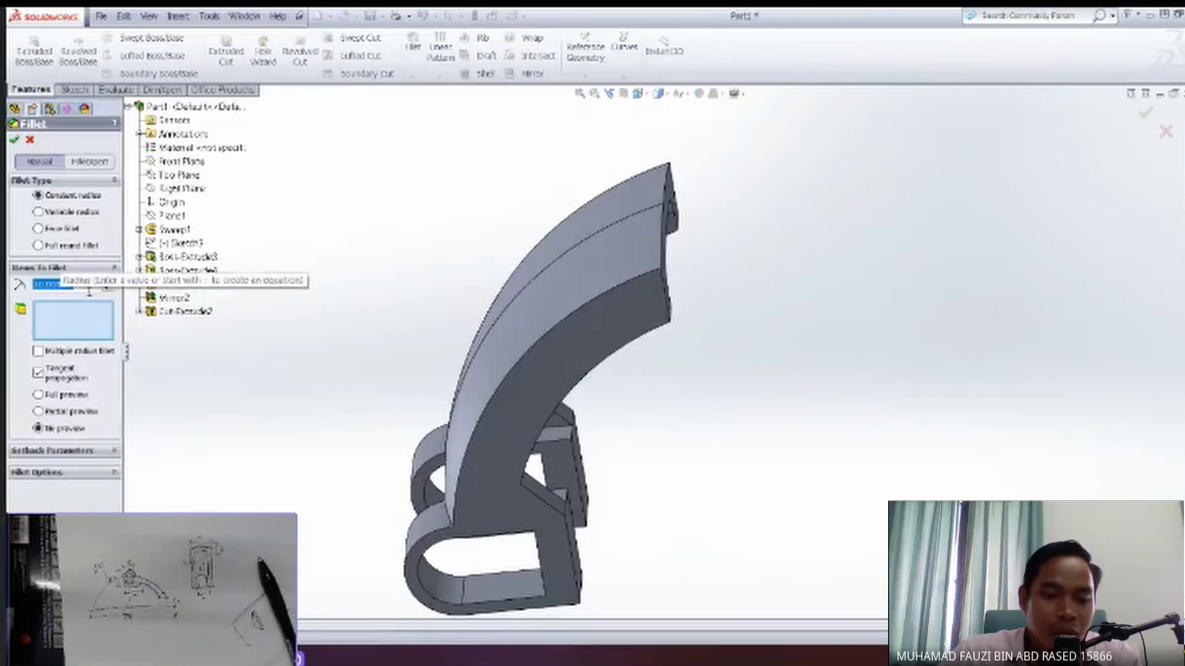
text(2)
key(Return)
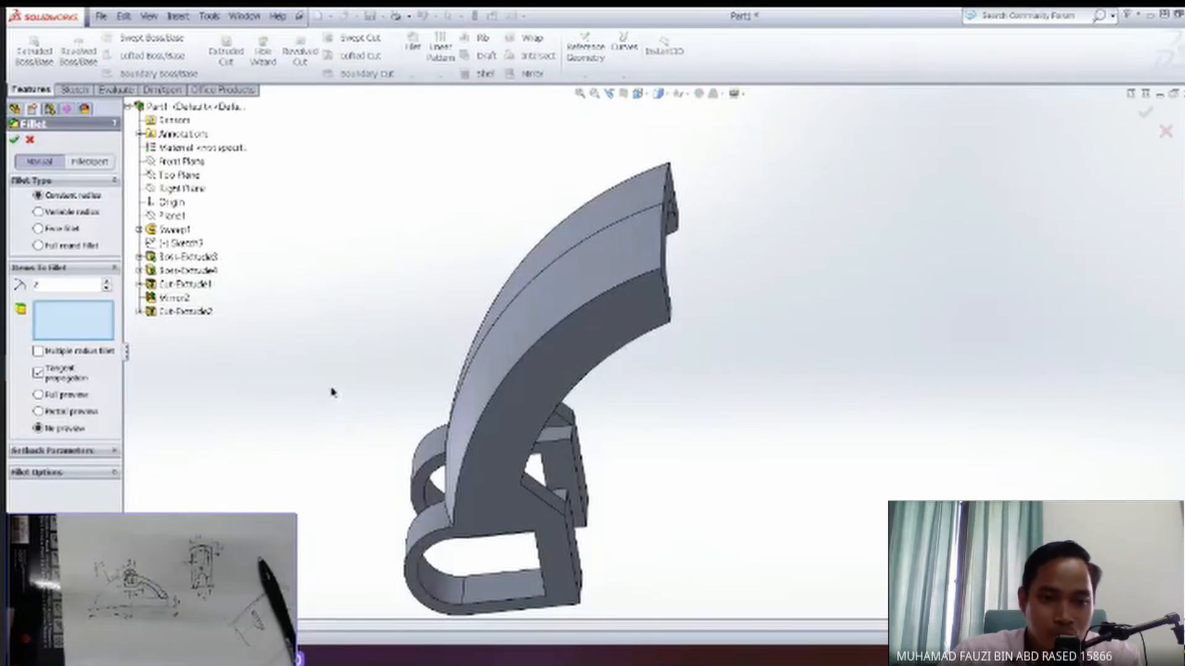
middle_drag(333, 391, 475, 475)
click(502, 480)
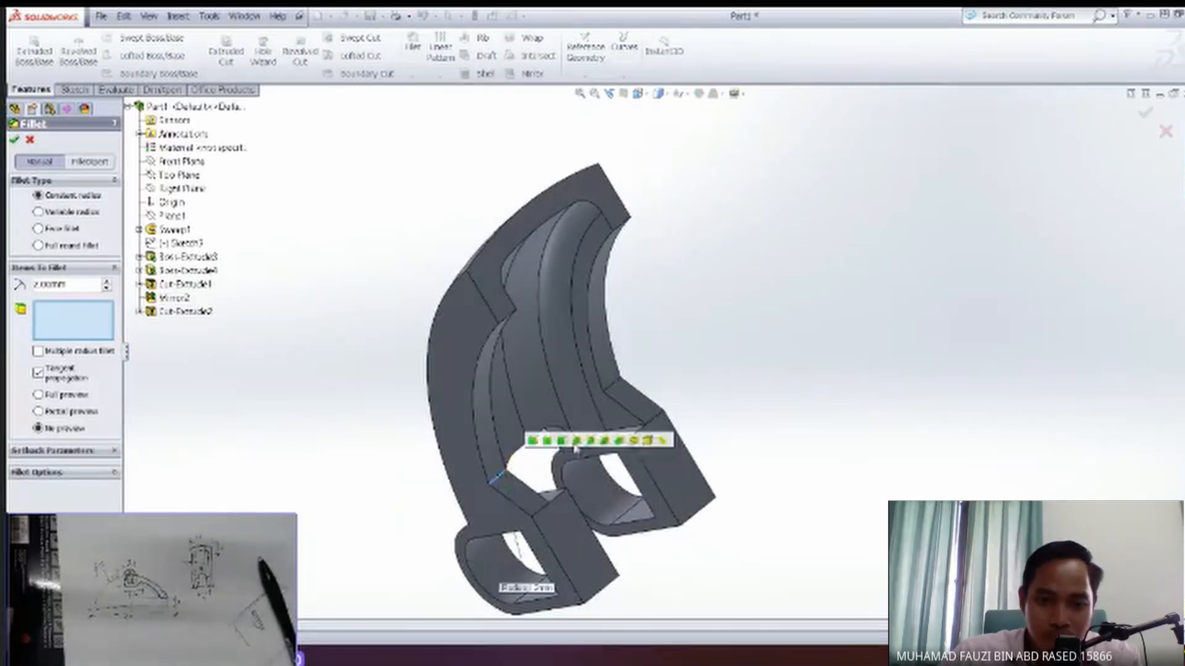
click(614, 388)
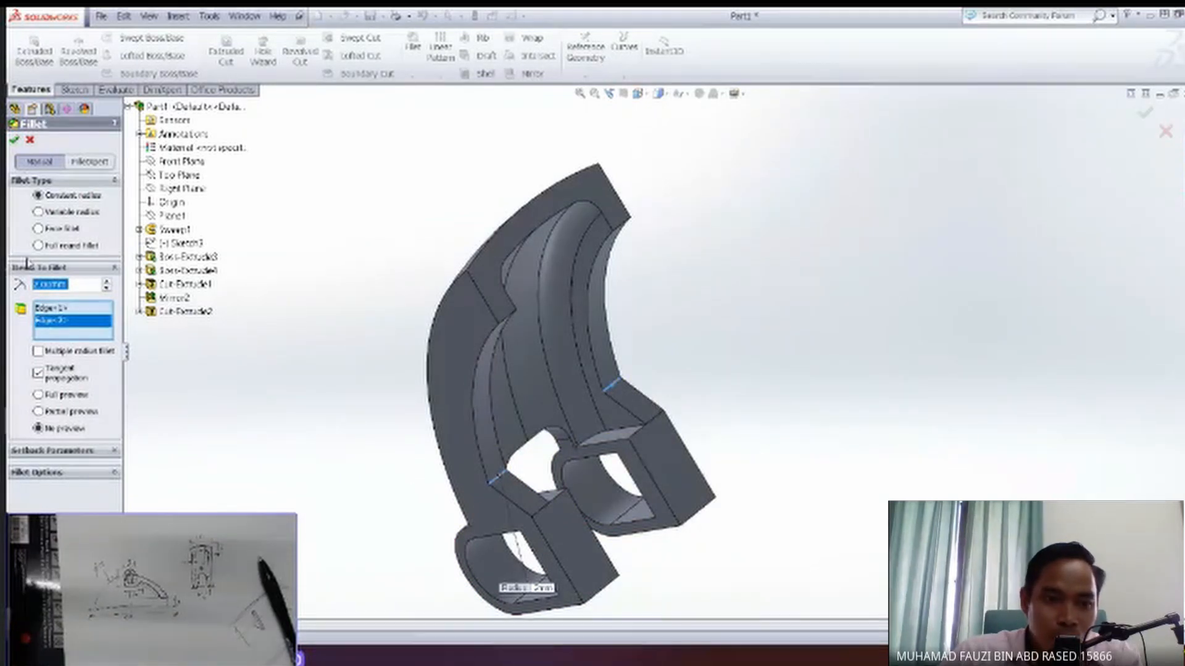
click(41, 396)
middle_drag(321, 429, 288, 294)
middle_drag(372, 309, 426, 336)
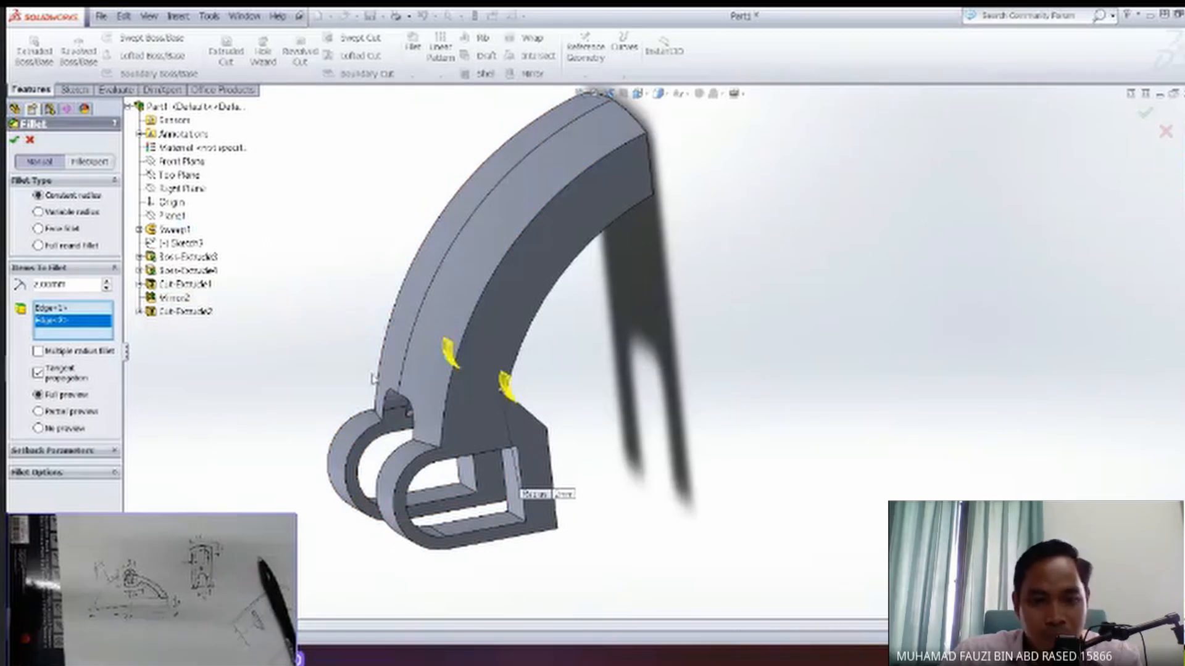
middle_drag(372, 378, 159, 351)
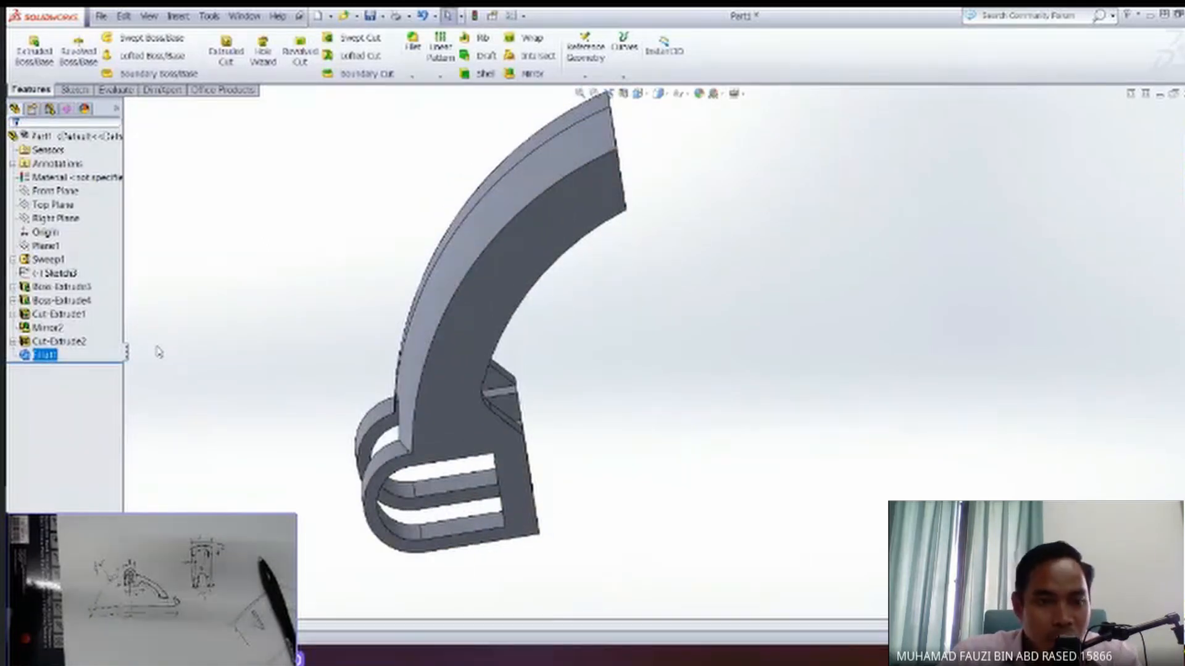
Fillet the two edges where the arm's outer curved face meets the rounded end blocks with a 2 mm radius.
click(412, 42)
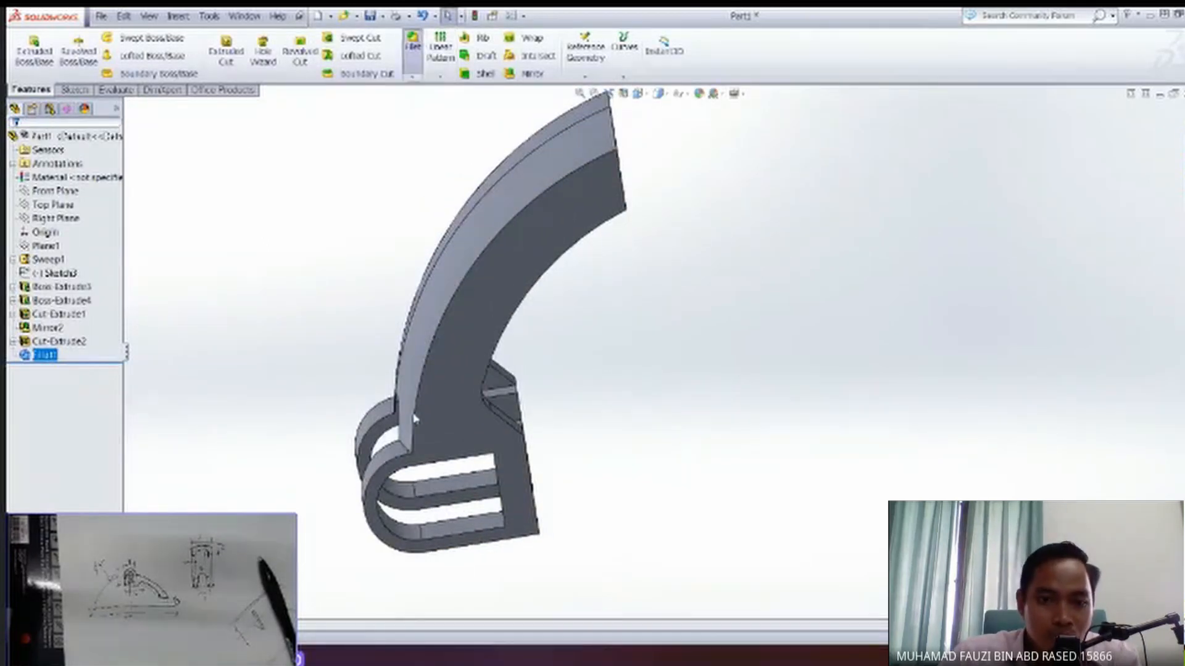
middle_drag(410, 456, 476, 441)
scroll(488, 428, down, 5)
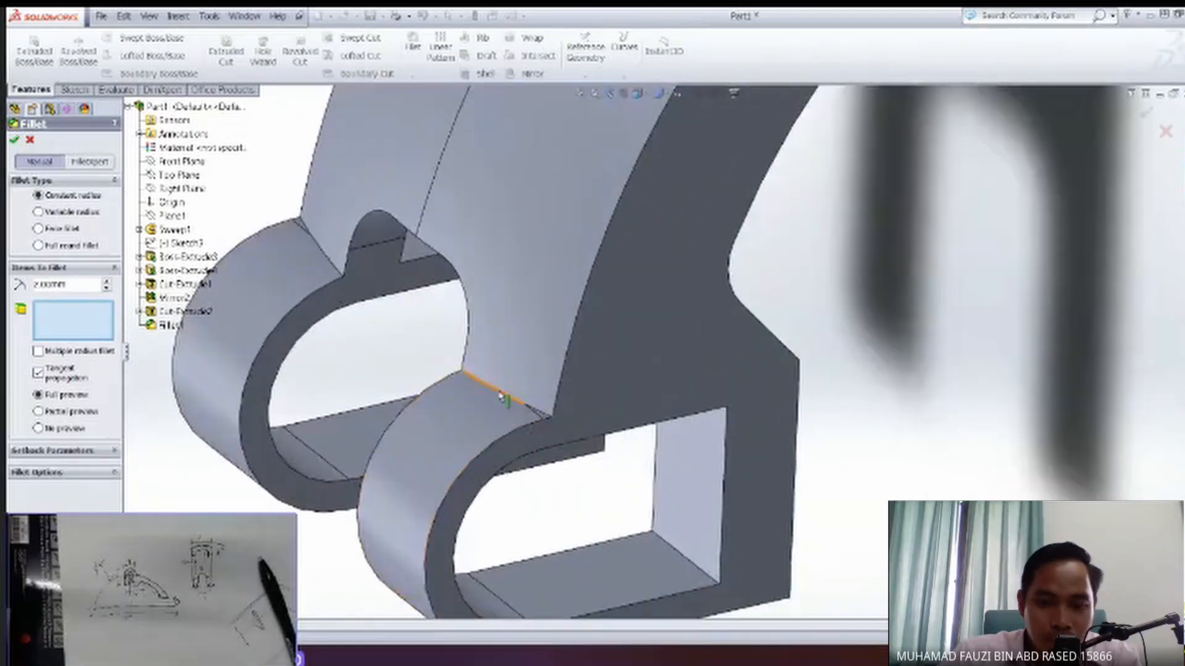
click(539, 417)
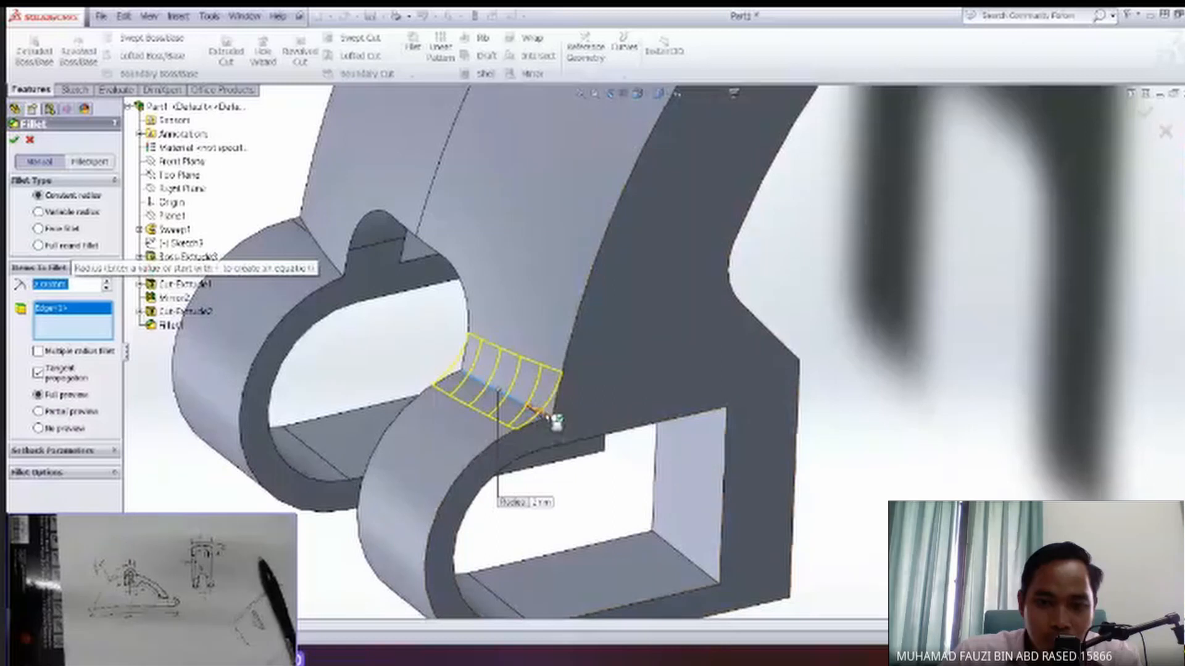
middle_drag(555, 454, 582, 521)
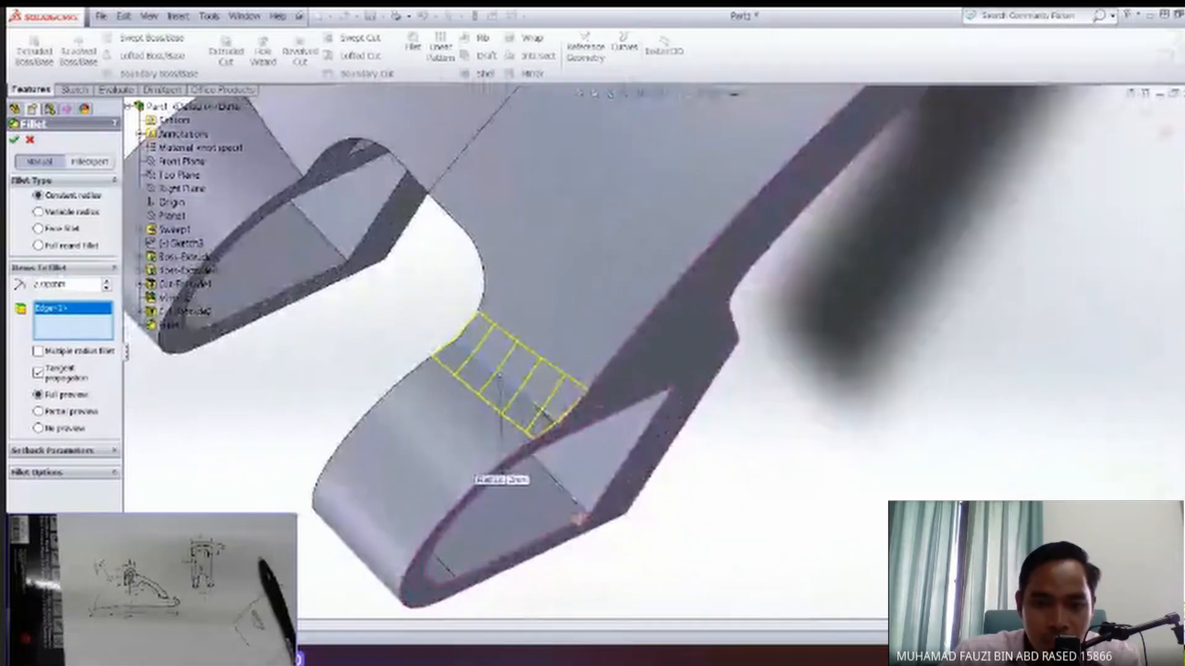
ctrl+middle_drag(289, 146, 382, 265)
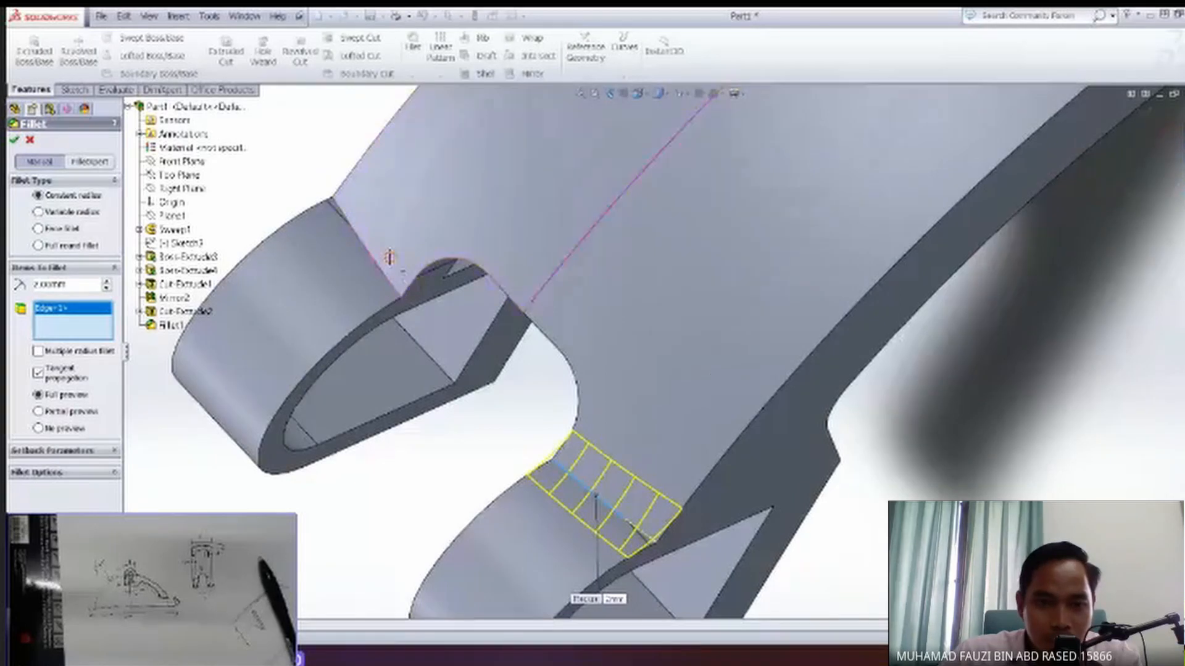
scroll(389, 275, up, 1)
click(385, 270)
middle_drag(386, 270, 438, 482)
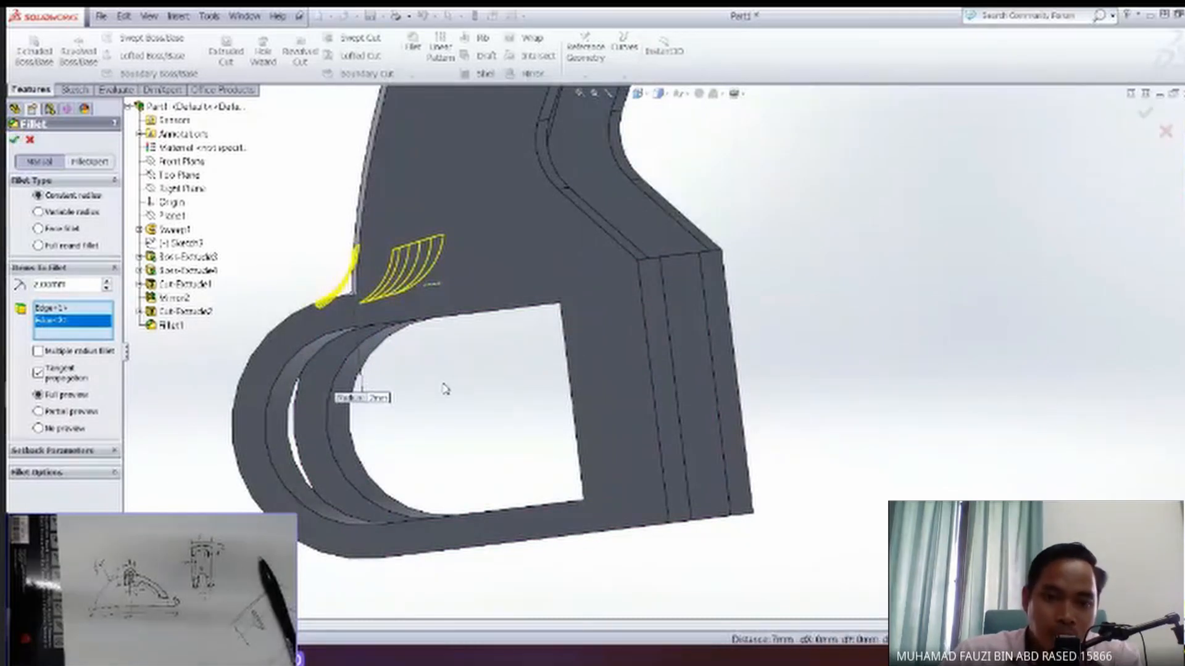
key(Return)
Save the part to the Desktop as Part1.SLDPRT.
middle_drag(370, 308, 538, 301)
scroll(501, 443, down, 2)
scroll(501, 443, up, 7)
key(ctrl+s)
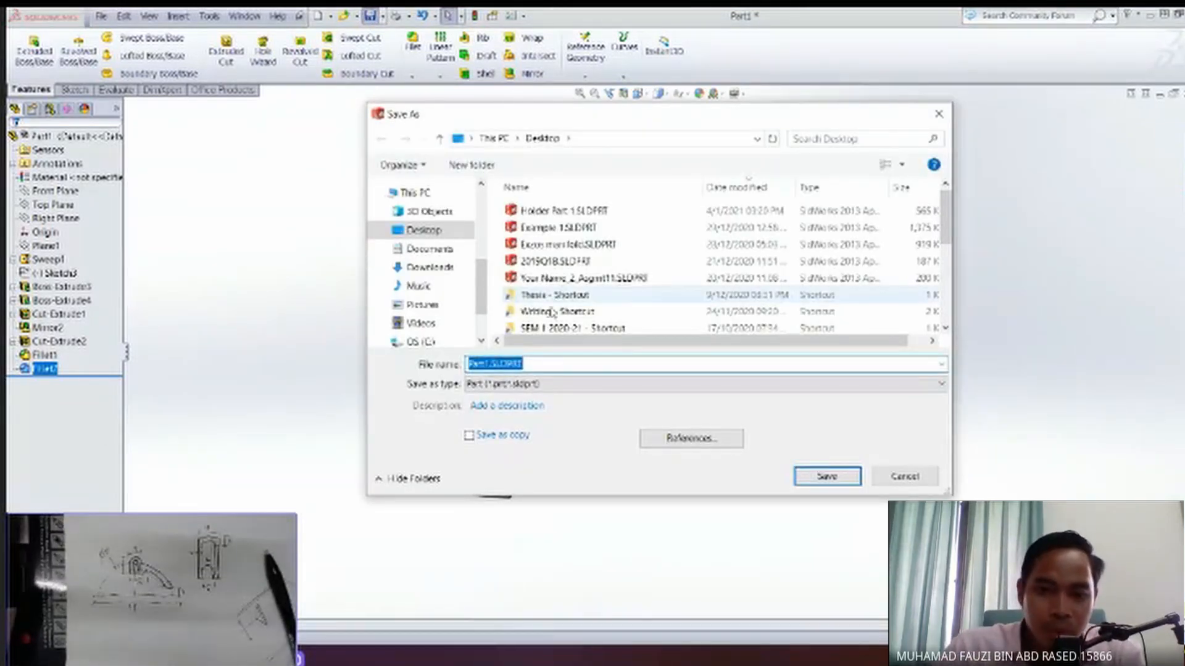
click(827, 477)
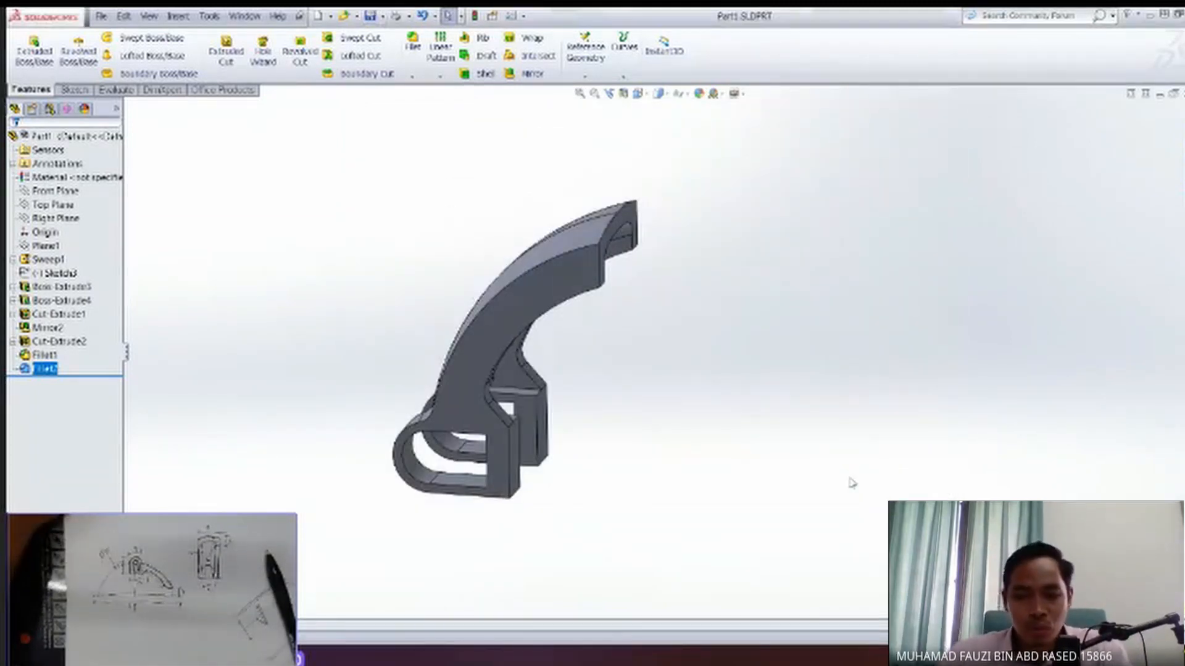
Set up a 2.5 mm constant-radius fillet on the two lower edges at the arm's free end.
middle_drag(653, 462, 639, 422)
scroll(640, 419, down, 5)
middle_drag(653, 380, 525, 262)
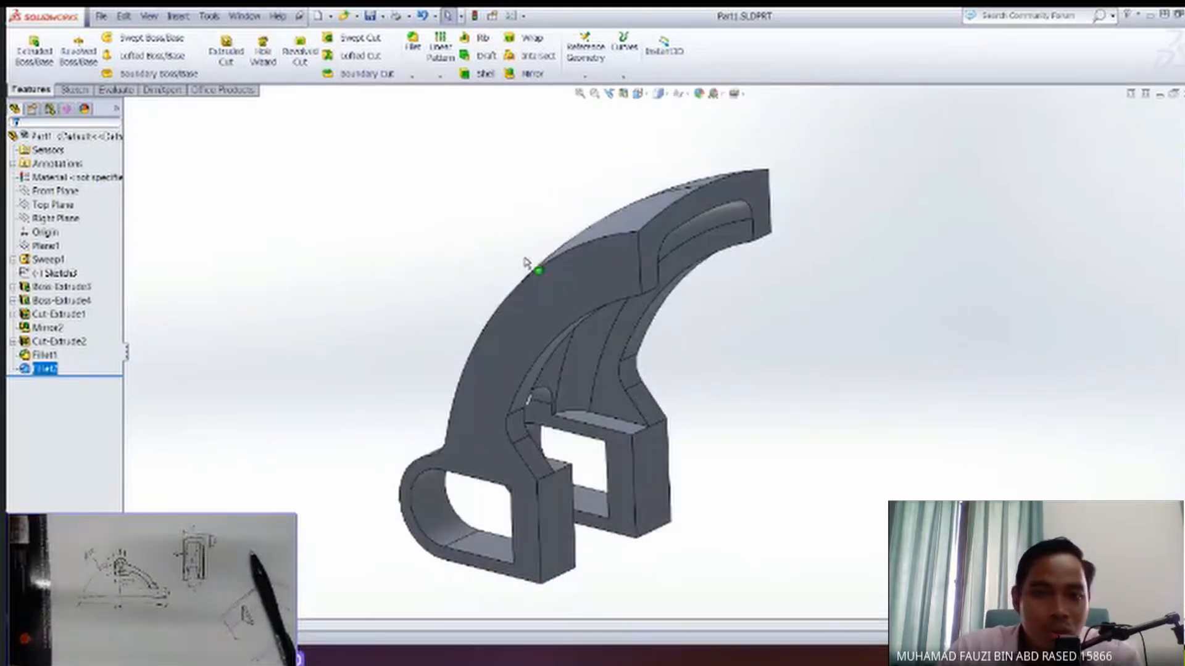
click(413, 42)
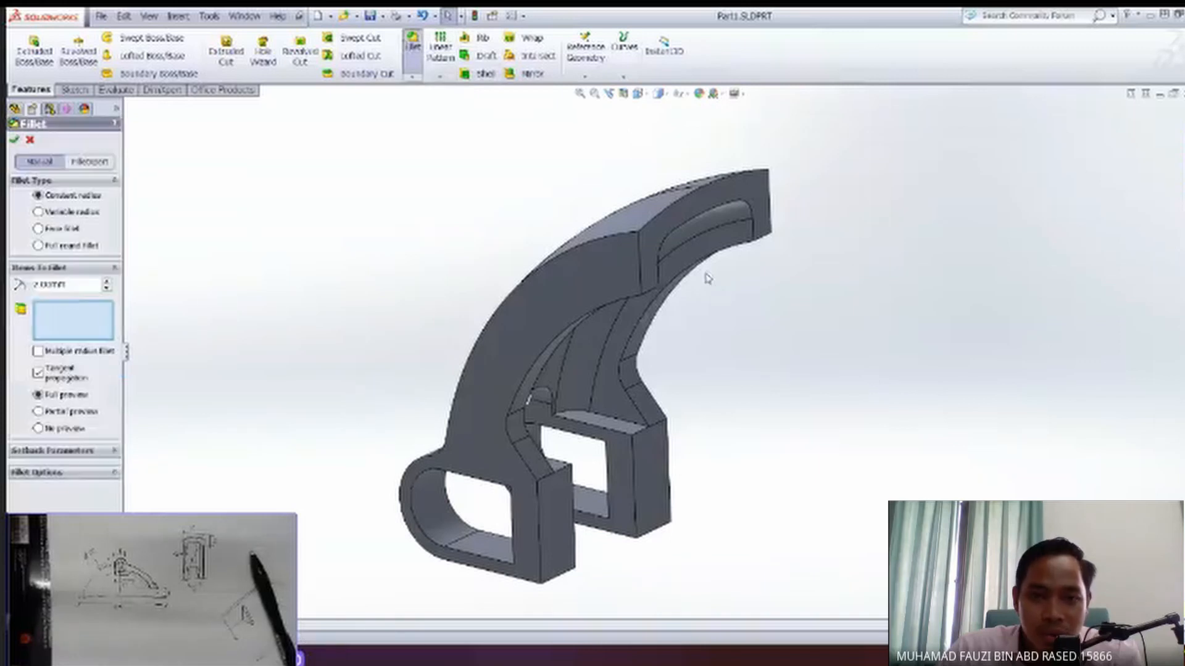
middle_drag(731, 308, 444, 282)
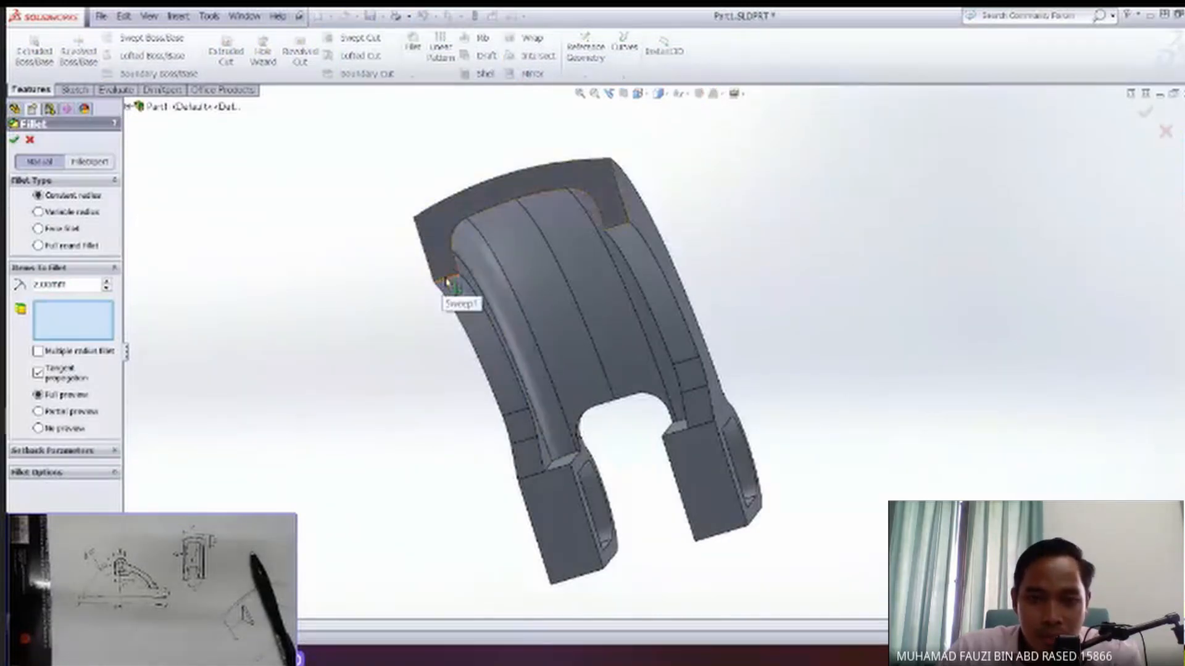
click(446, 282)
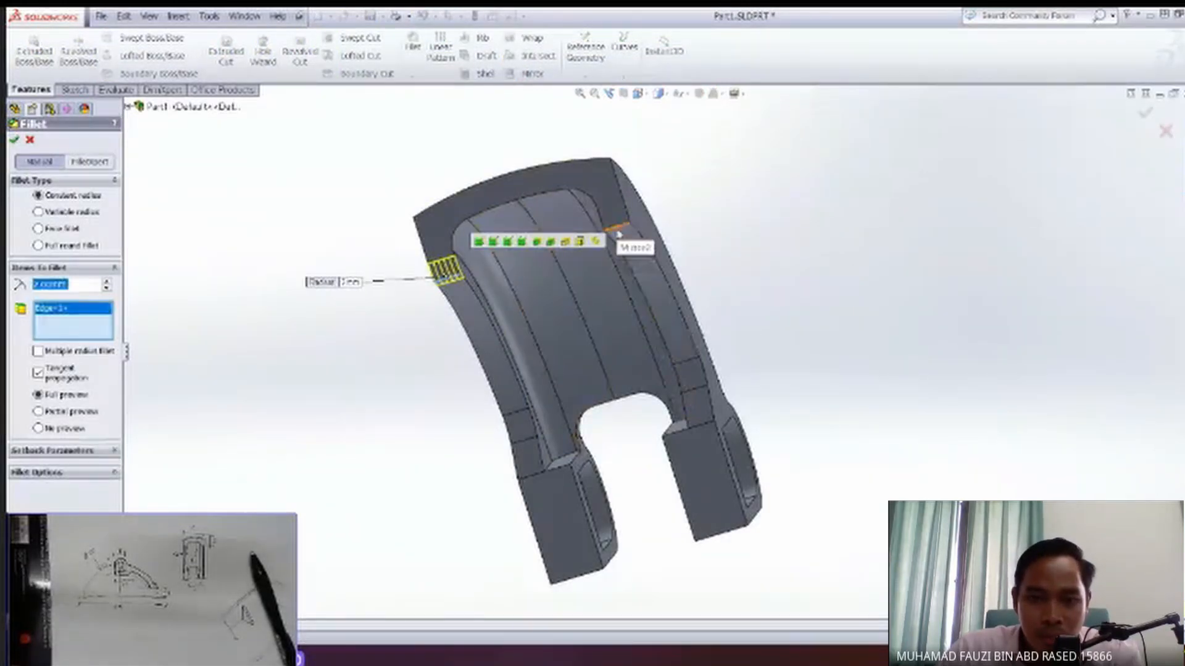
click(617, 229)
middle_drag(618, 232, 642, 265)
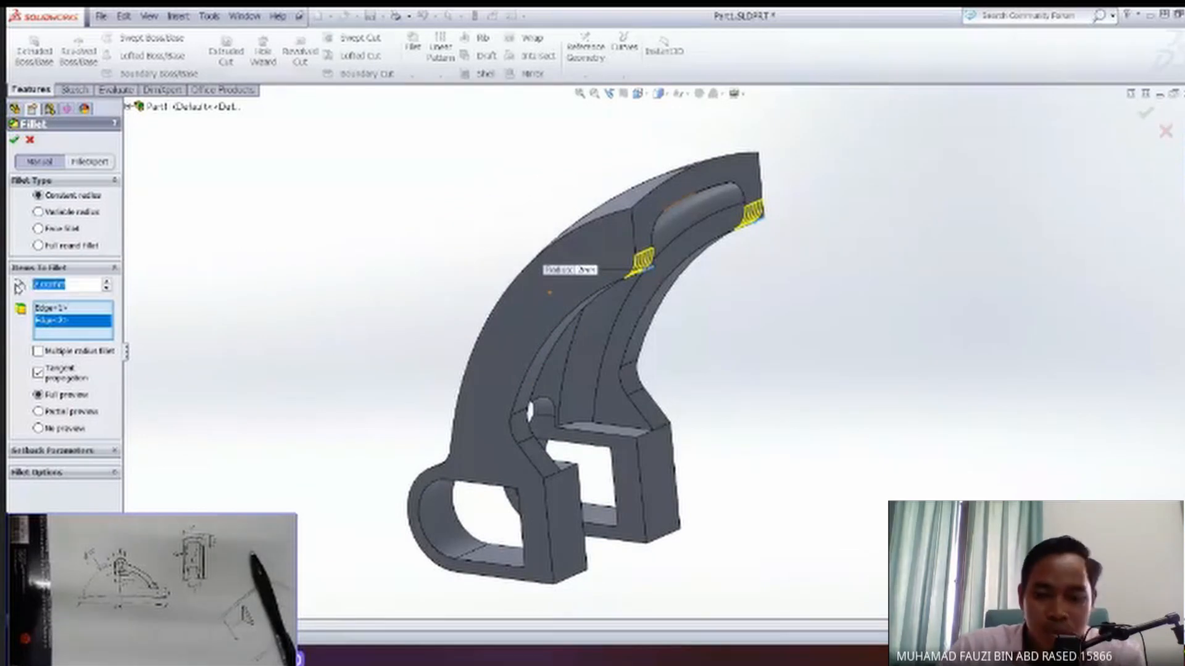
key(Return)
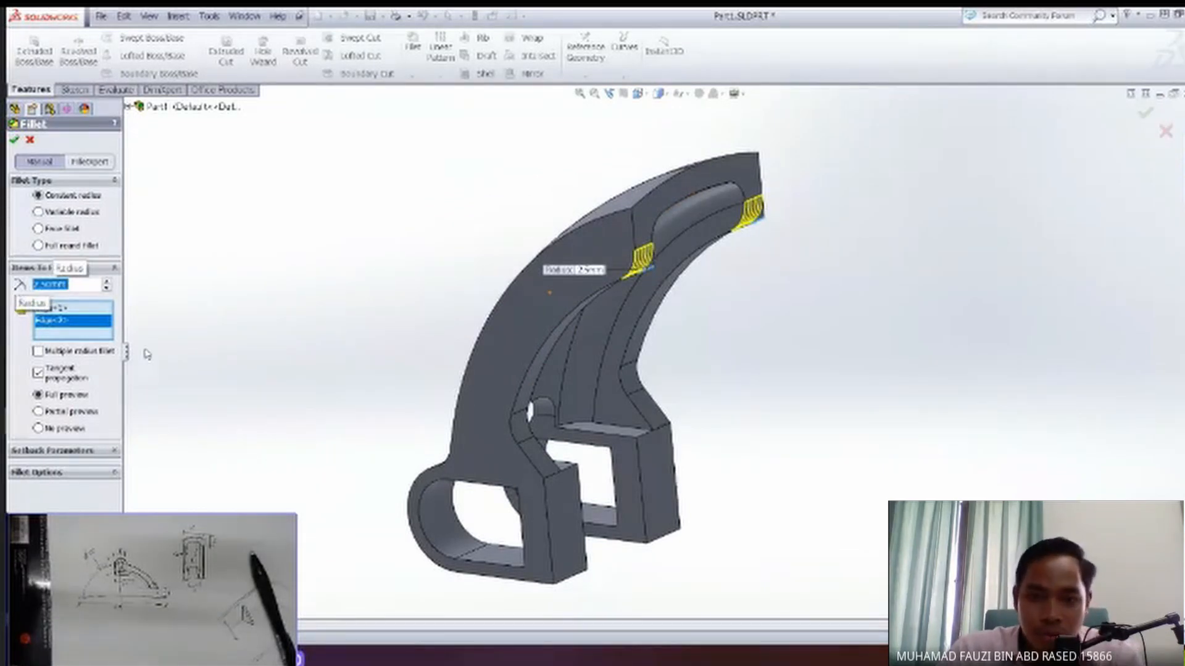
Change the free-end fillet radius to 3 mm and apply it to both lower edges.
middle_drag(347, 388, 353, 417)
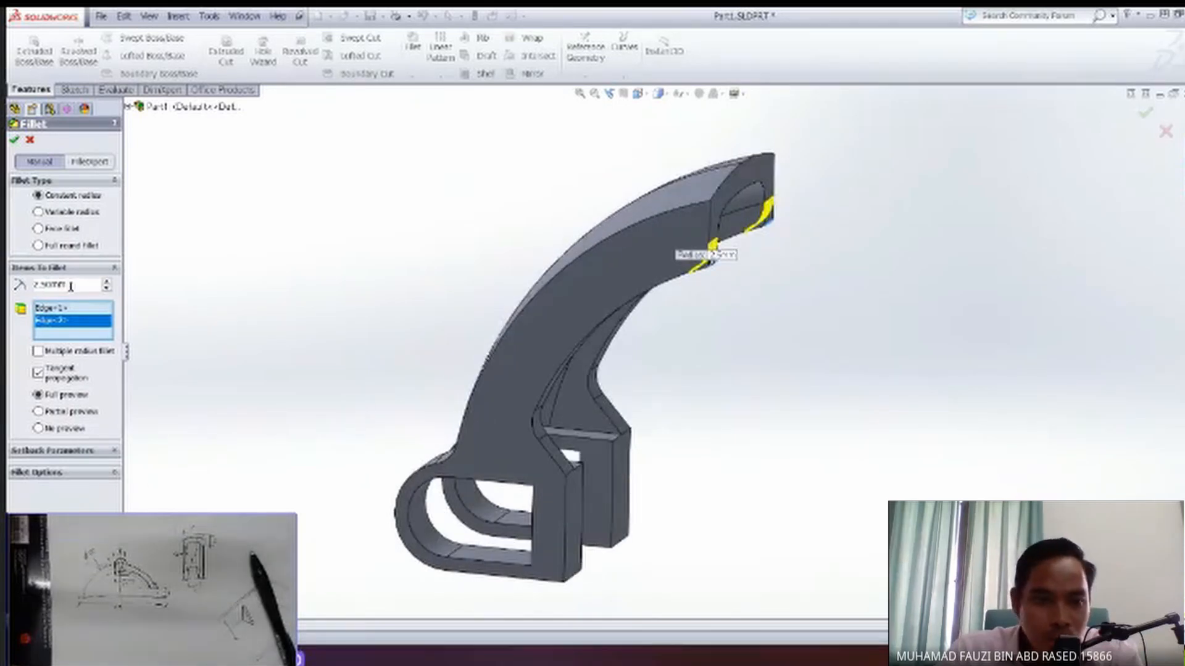
text(1)
middle_drag(273, 398, 306, 383)
middle_drag(355, 326, 204, 253)
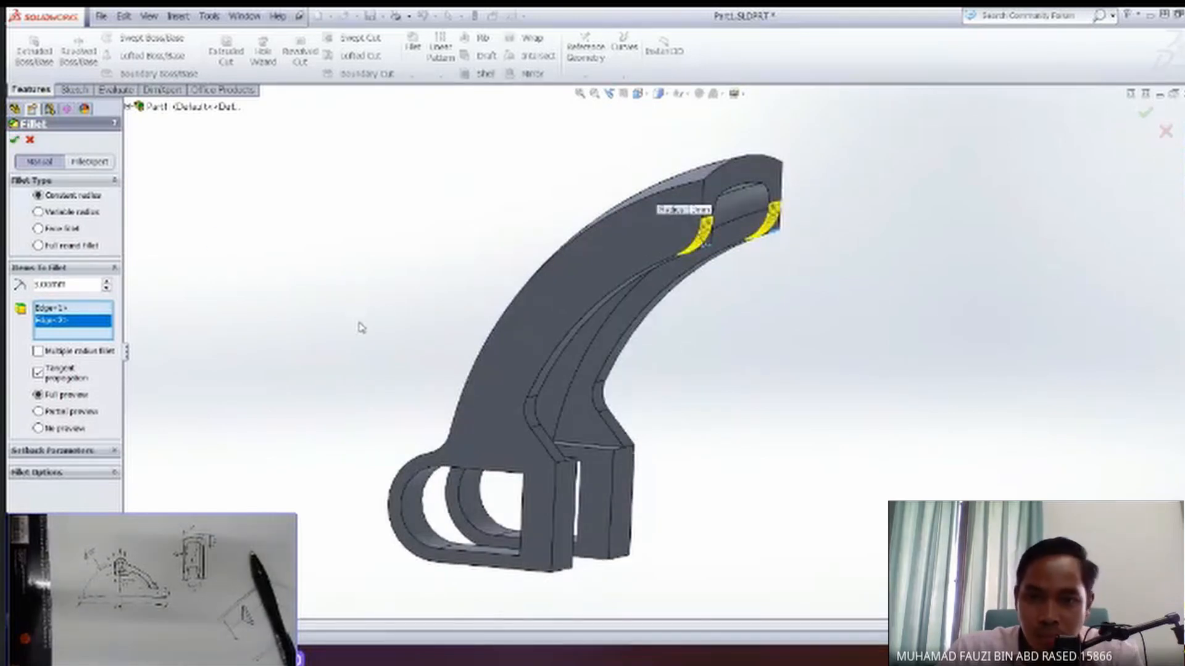
middle_drag(362, 328, 397, 378)
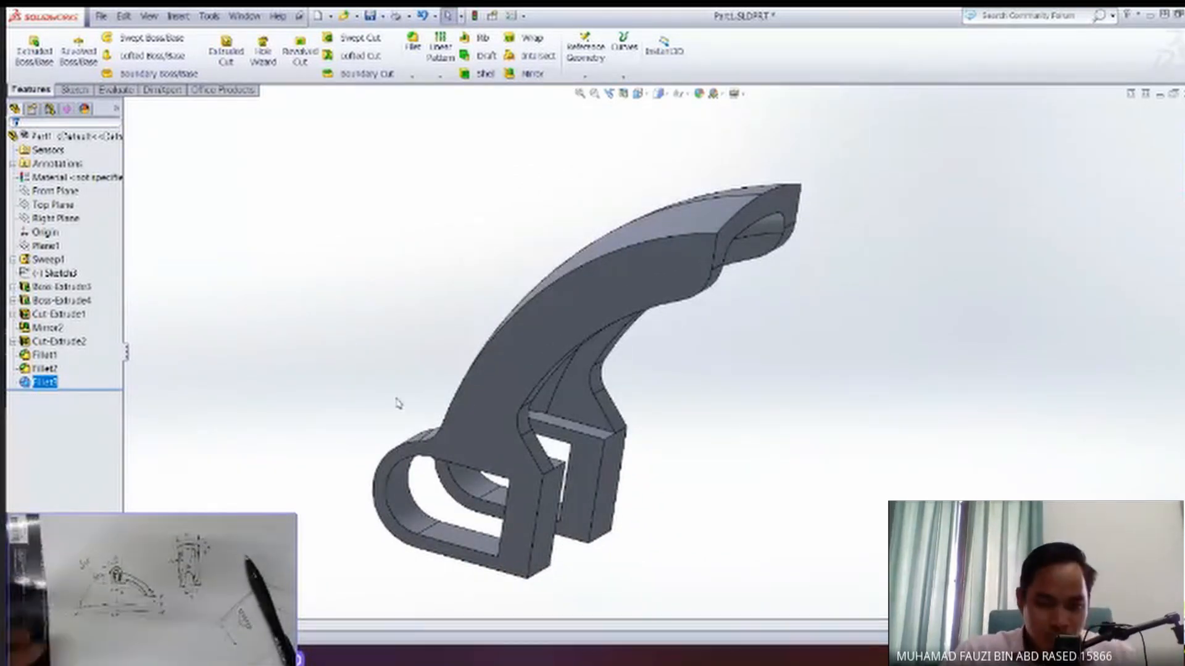
middle_drag(383, 426, 498, 536)
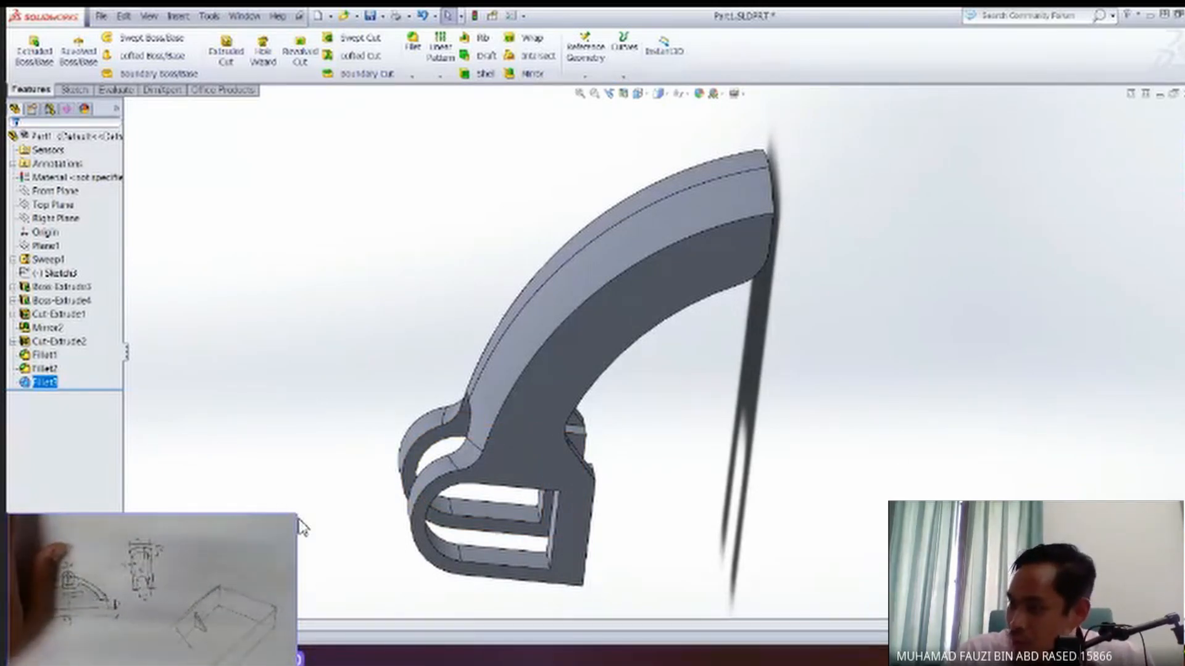
Enlarge the hand-drawn reference drawing over the model and examine the end-block and slot dimensions.
mouse_move(300, 509)
mouse_down()
mouse_move(605, 259)
mouse_move(854, 84)
mouse_up()
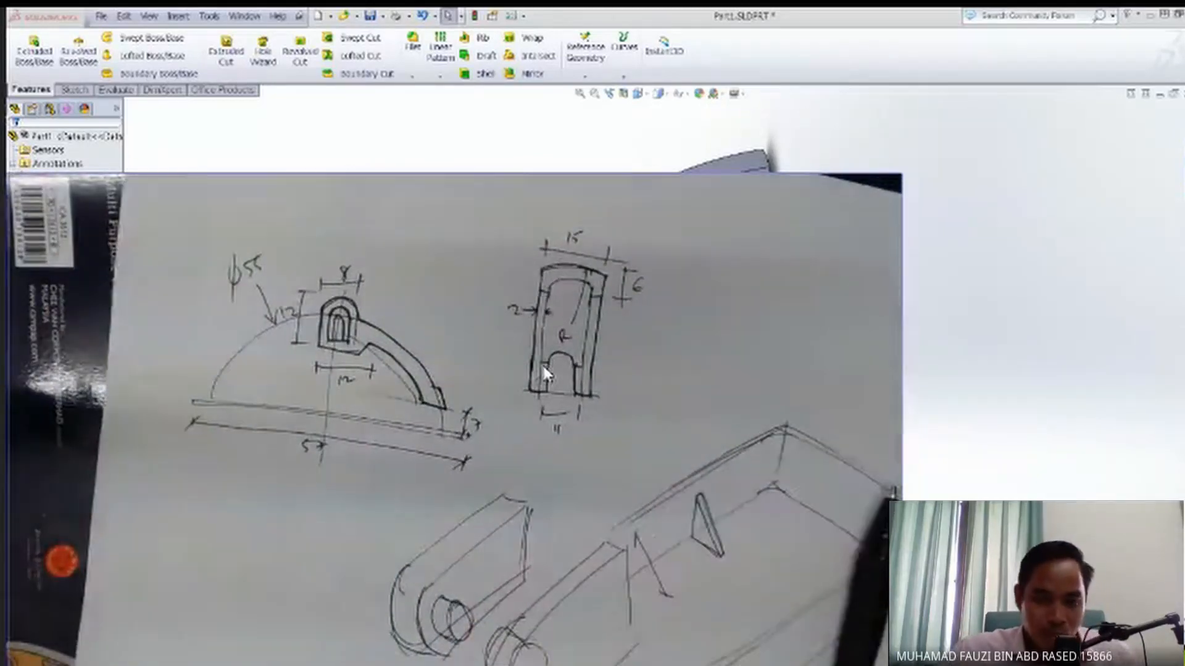
click(1053, 384)
middle_drag(1052, 384, 1036, 321)
middle_drag(728, 278, 660, 285)
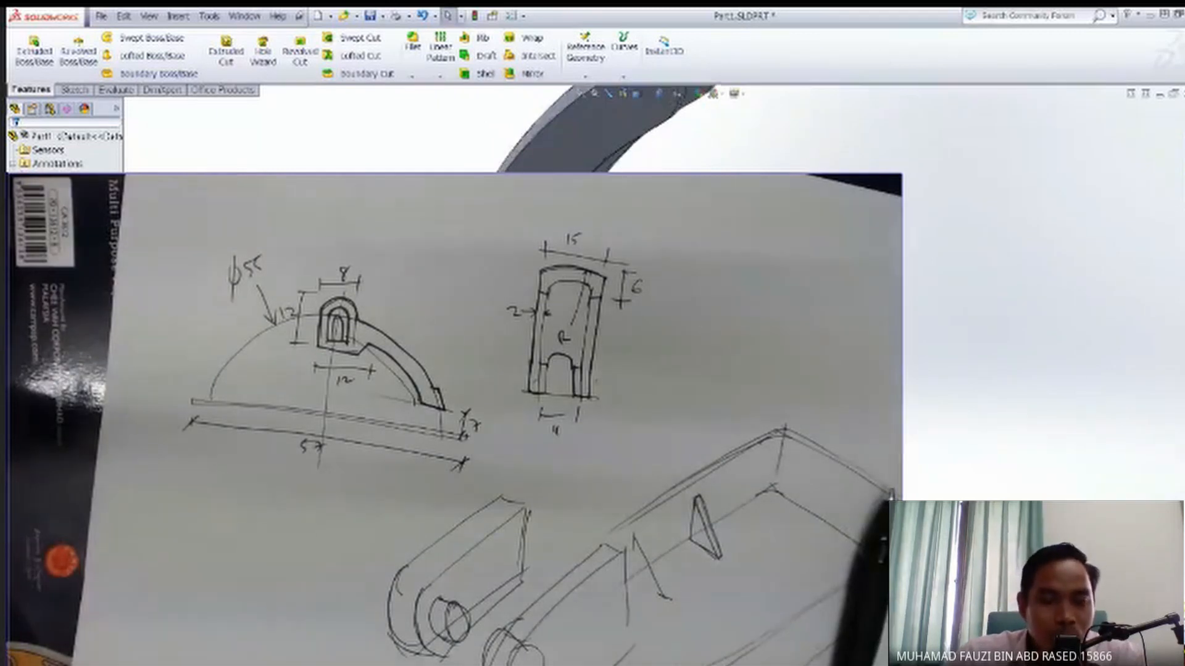
scroll(660, 285, up, 3)
scroll(660, 285, down, 4)
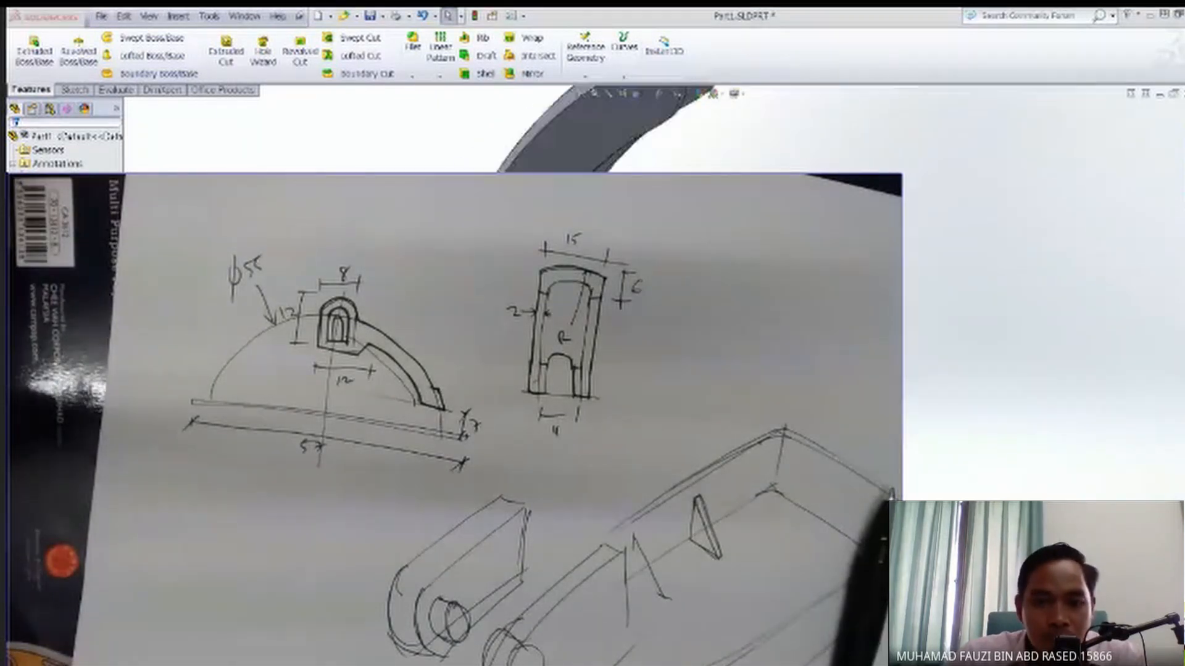
middle_drag(660, 285, 697, 299)
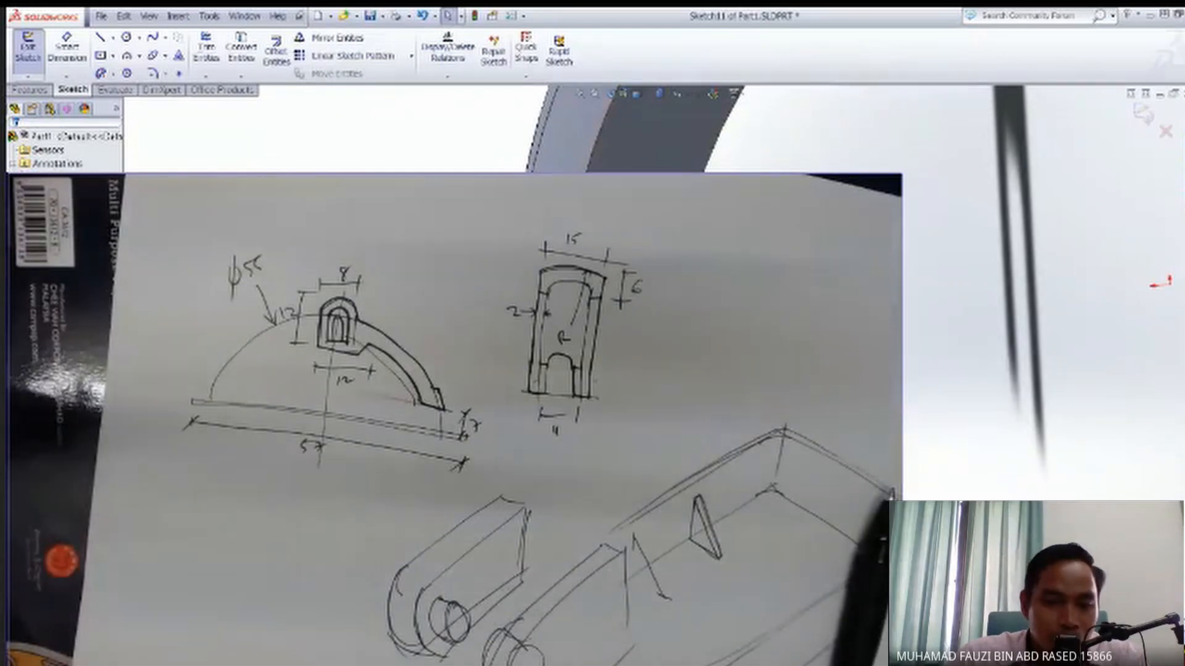
mouse_move(636, 303)
middle_down()
mouse_move(685, 301)
mouse_move(639, 300)
mouse_move(646, 333)
middle_up()
middle_drag(1107, 251, 1104, 247)
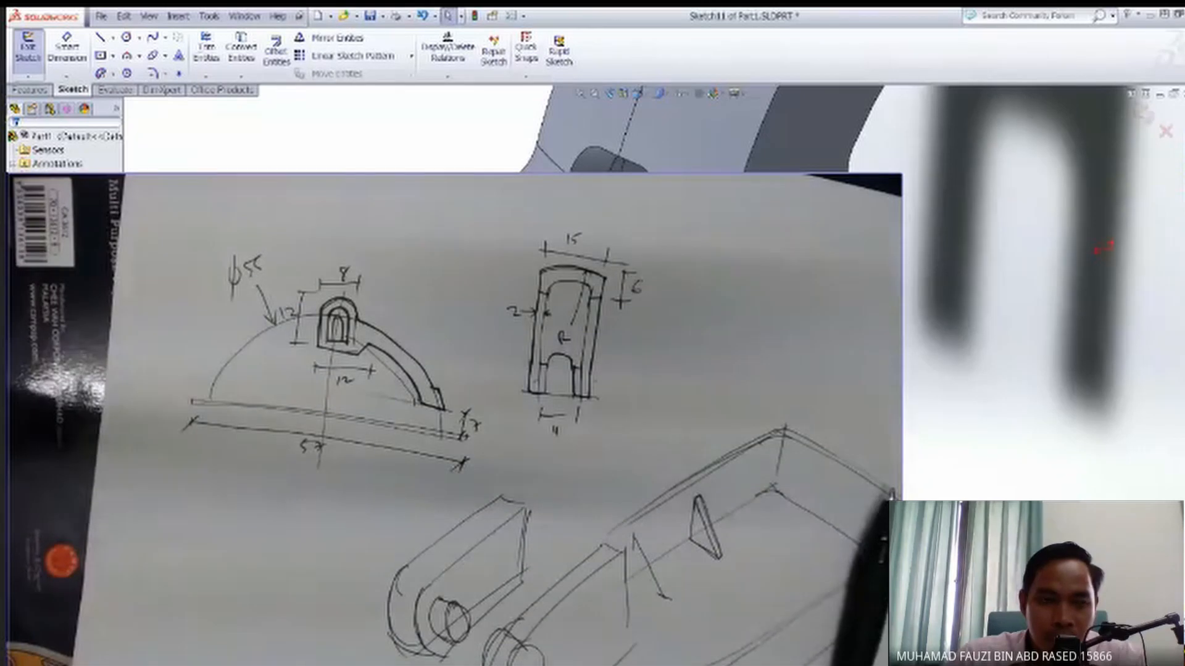
click(247, 57)
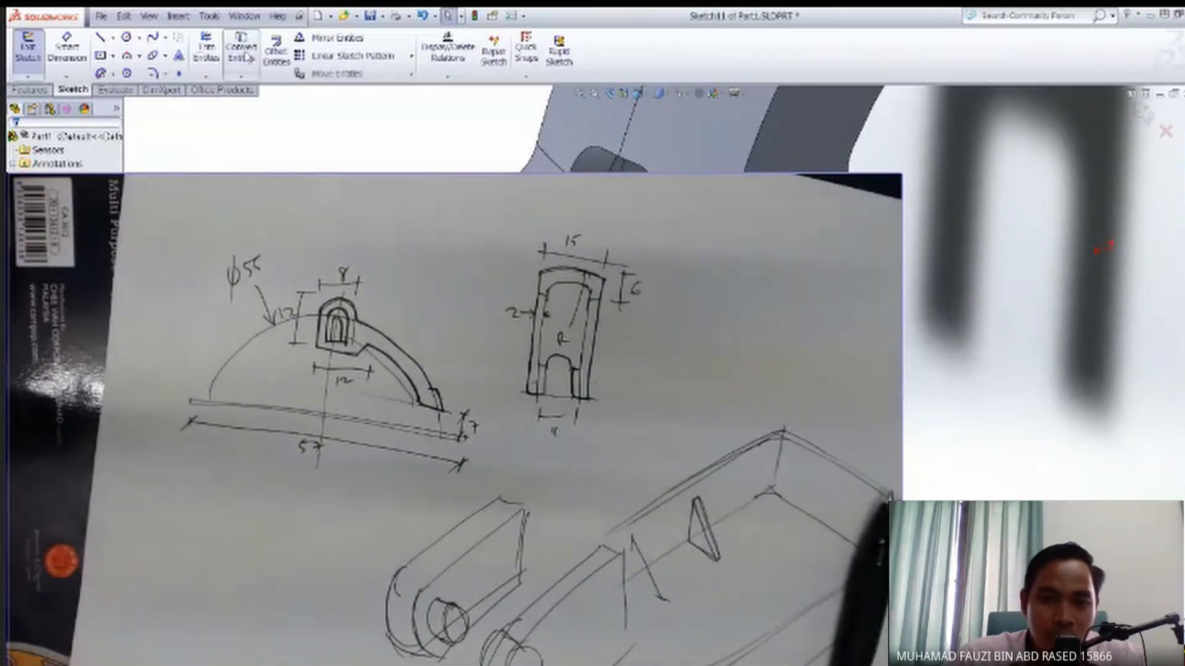
ctrl+middle_drag(296, 260, 291, 297)
mouse_move(592, 346)
middle_down()
mouse_move(586, 371)
mouse_move(494, 373)
middle_up()
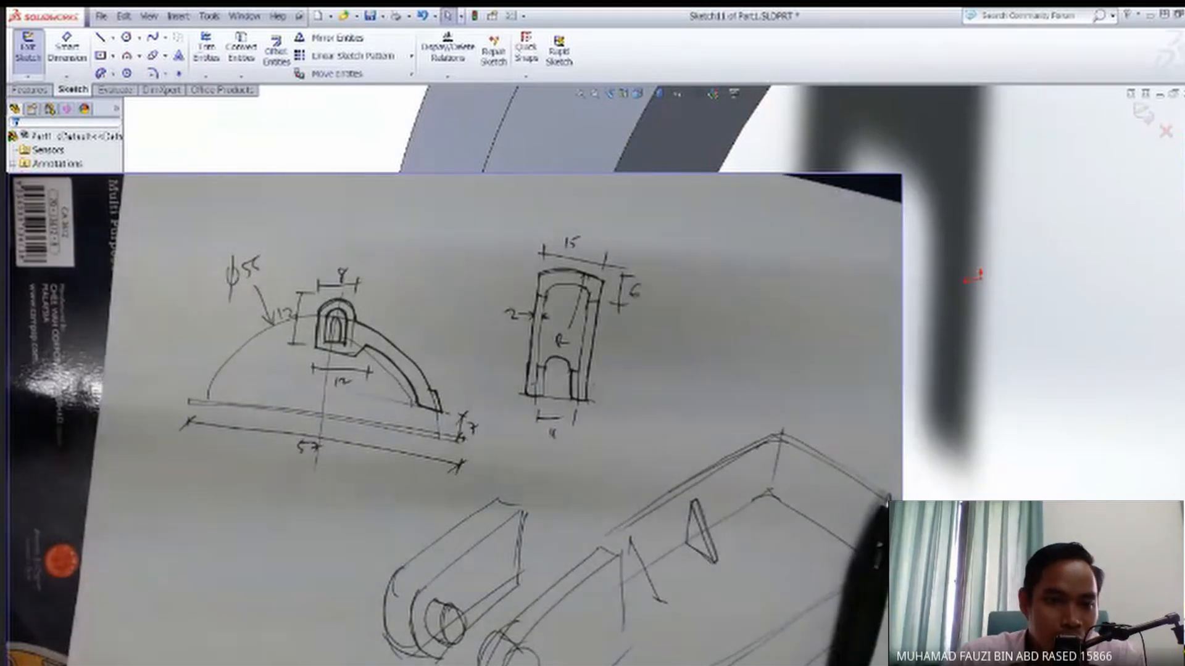
click(59, 290)
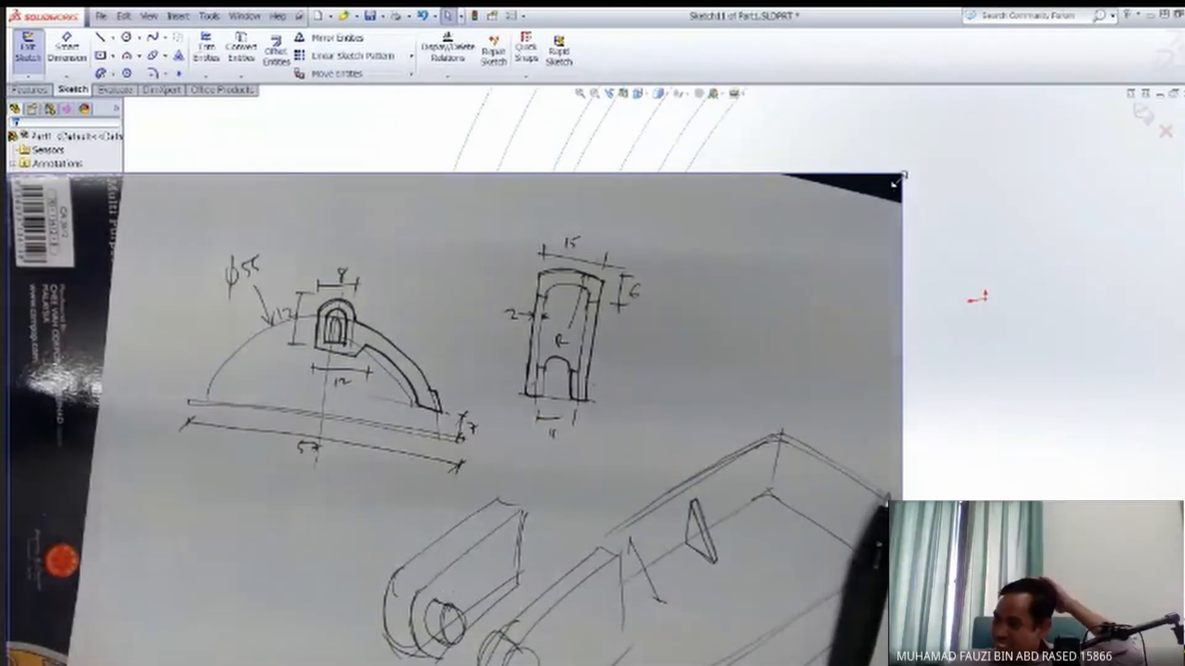
mouse_move(896, 183)
mouse_down()
mouse_move(382, 465)
mouse_move(277, 483)
mouse_up()
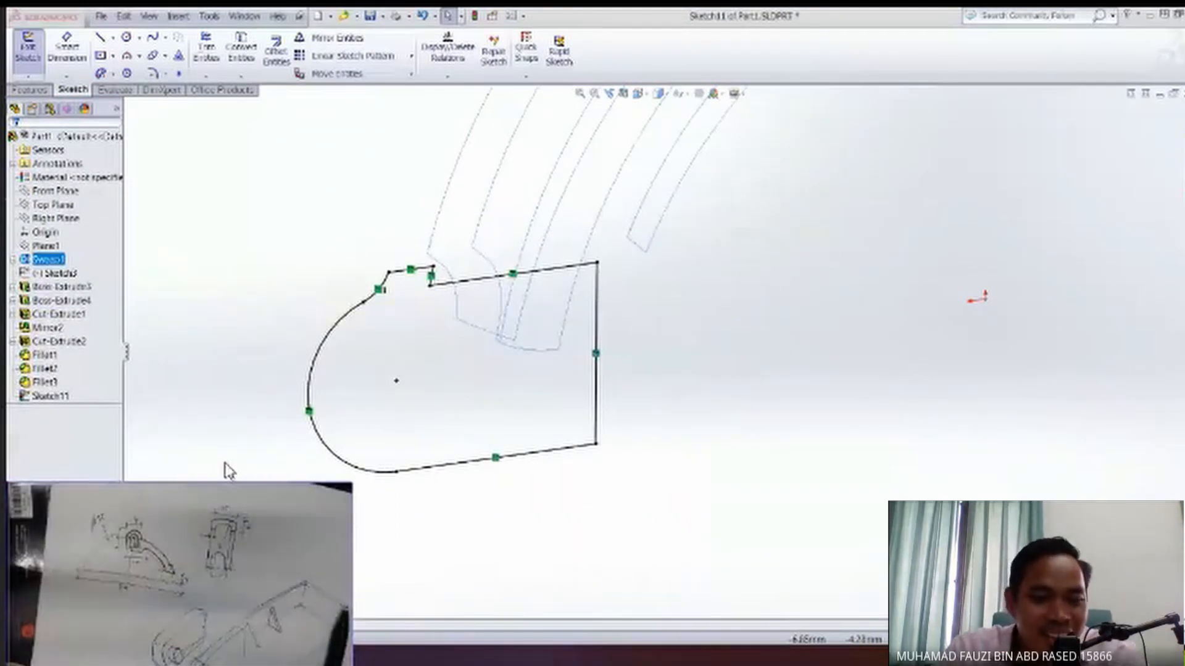
click(727, 418)
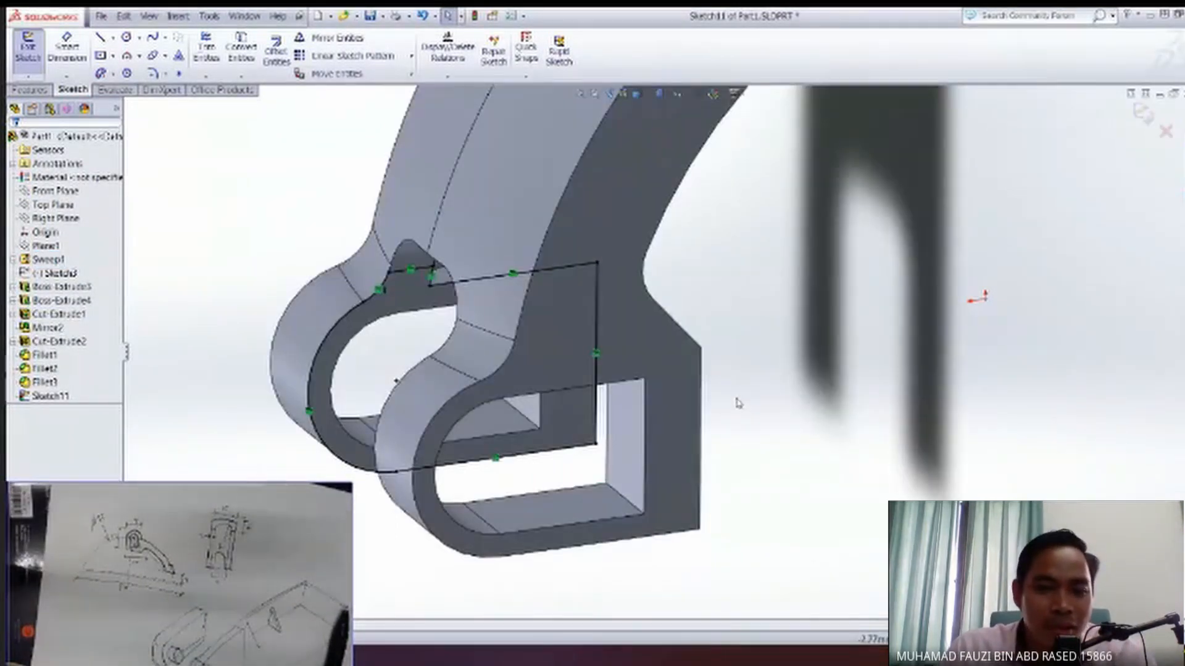
key(ctrl+z)
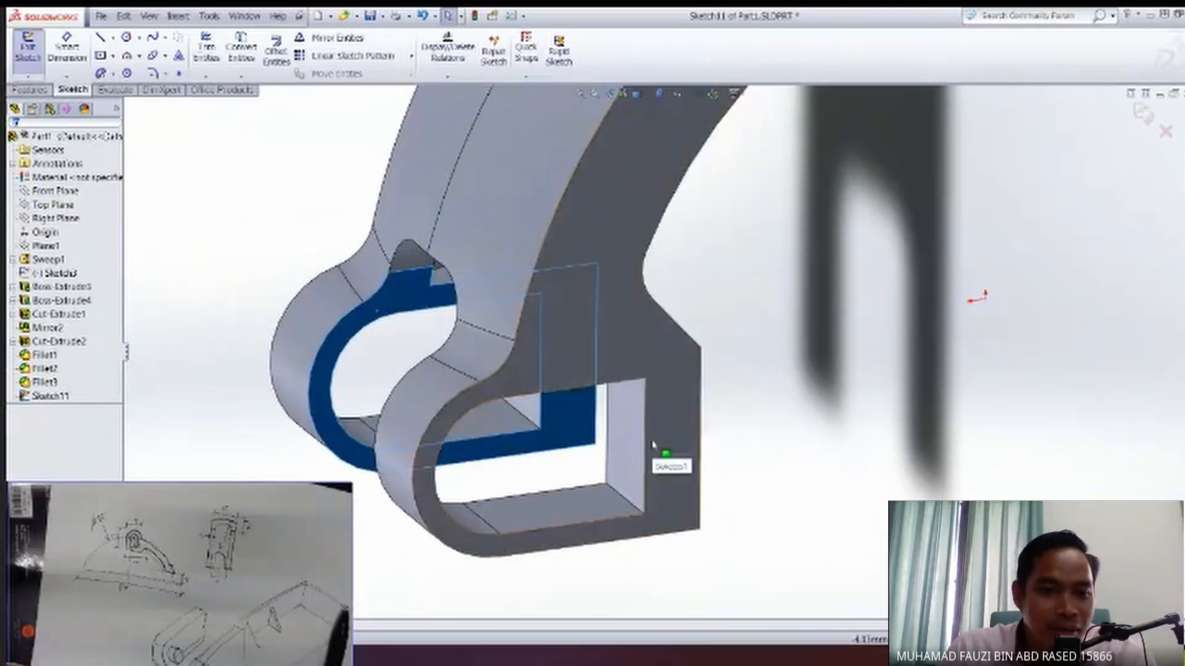
middle_drag(653, 444, 663, 447)
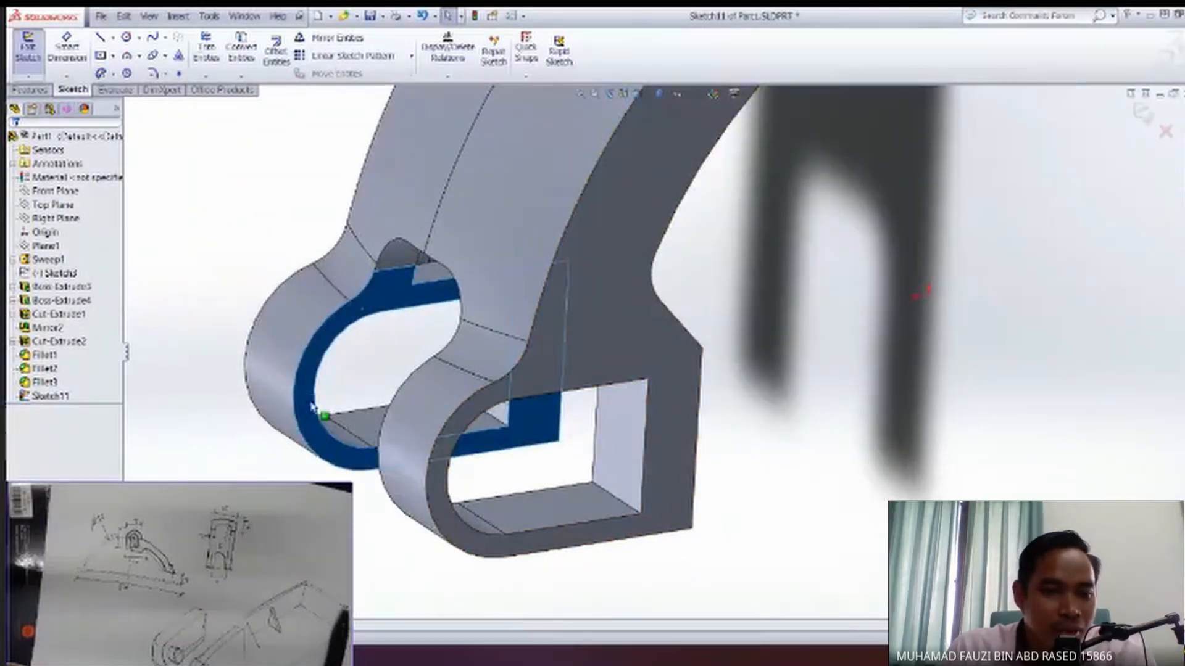
key(ctrl+z)
ctrl+middle_drag(552, 393, 610, 350)
middle_drag(402, 420, 445, 428)
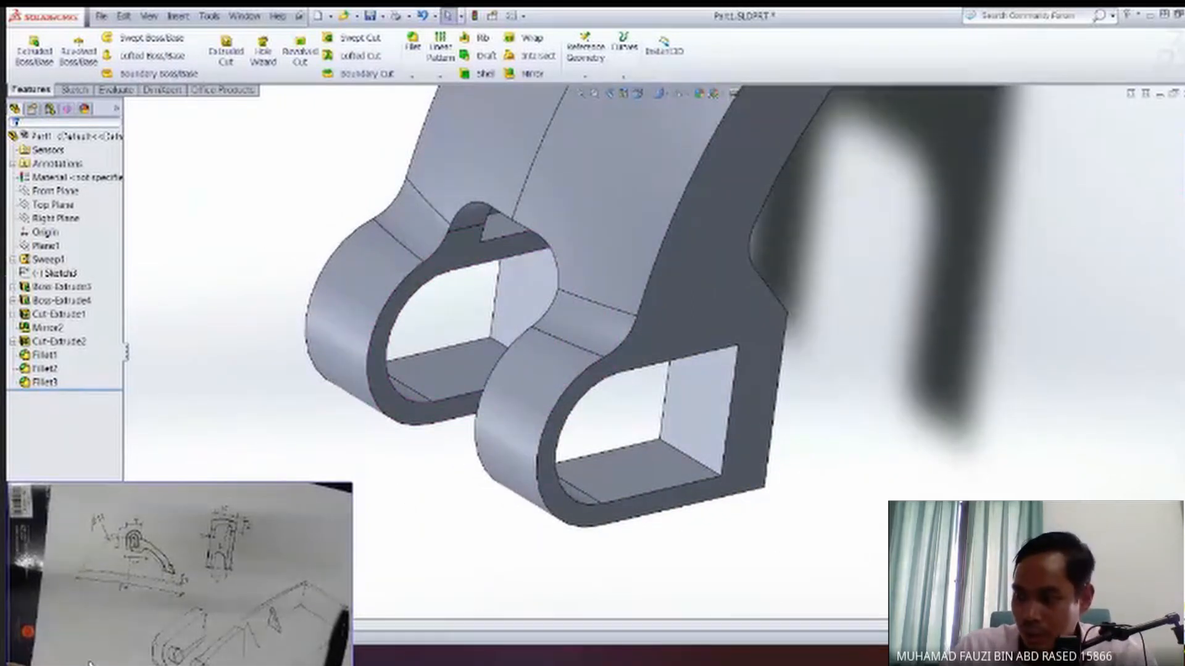
Start a sketch on the inner face of the far end block.
middle_drag(480, 387, 484, 402)
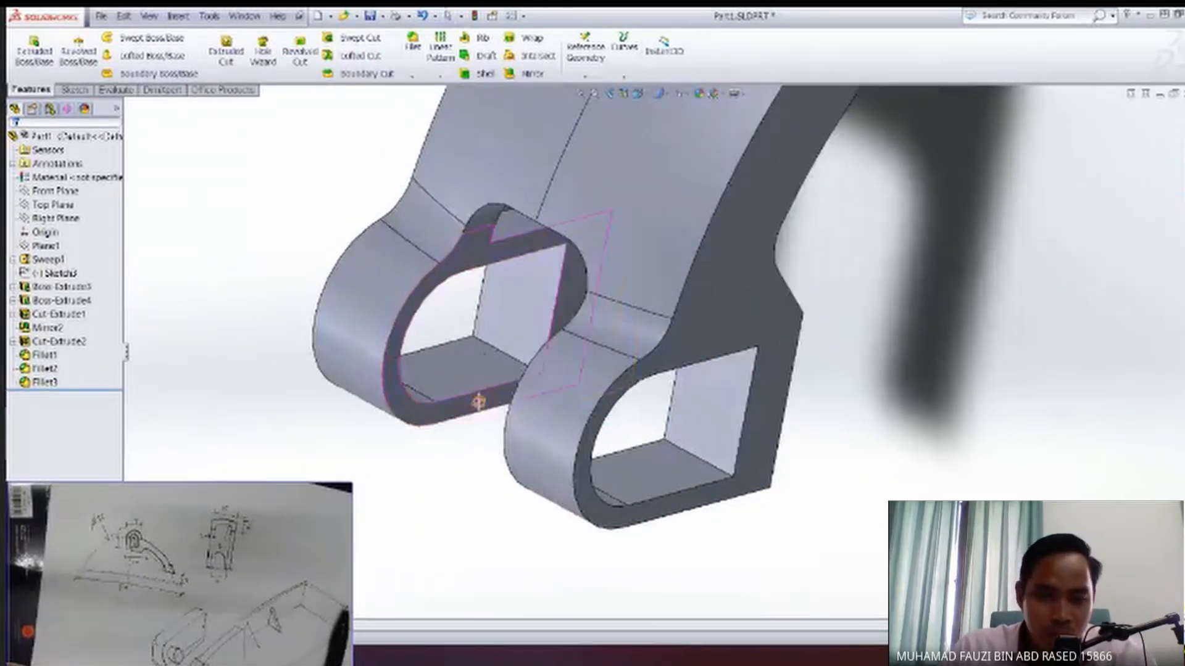
middle_drag(493, 341, 704, 392)
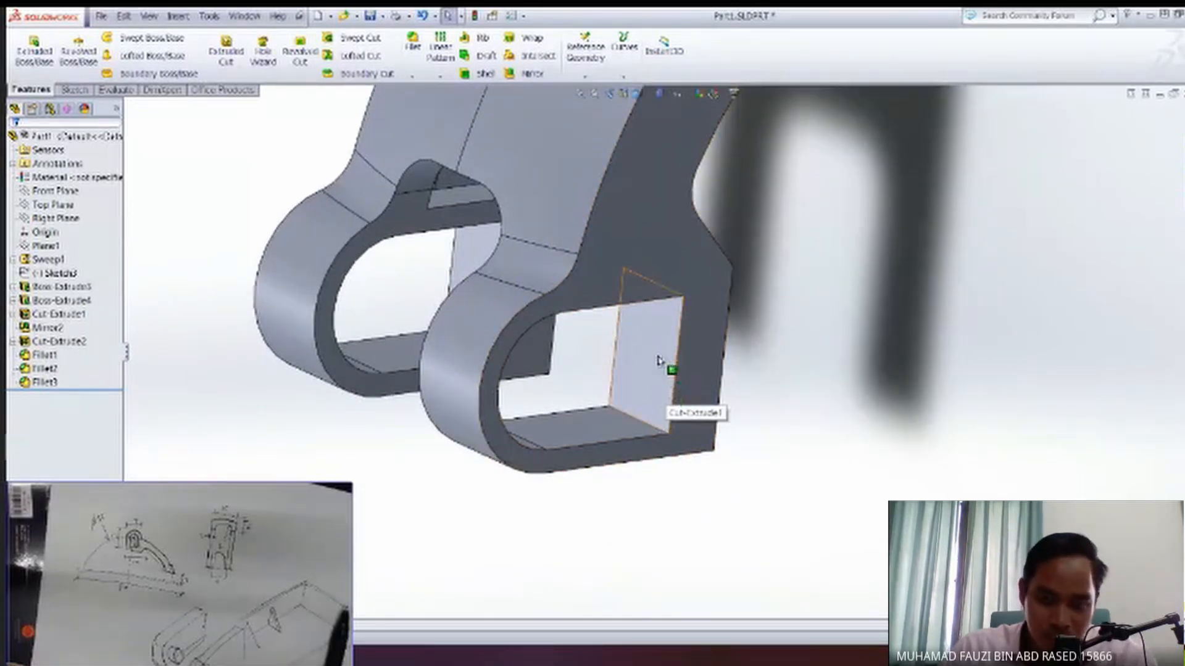
middle_drag(658, 361, 652, 340)
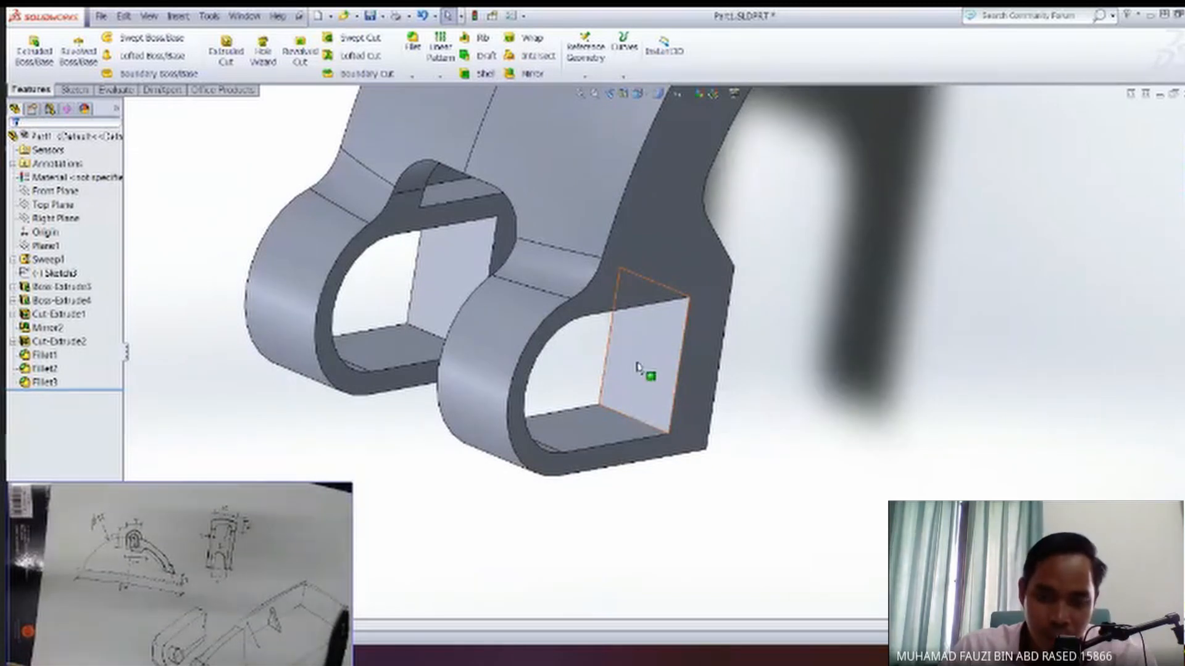
middle_drag(615, 355, 529, 346)
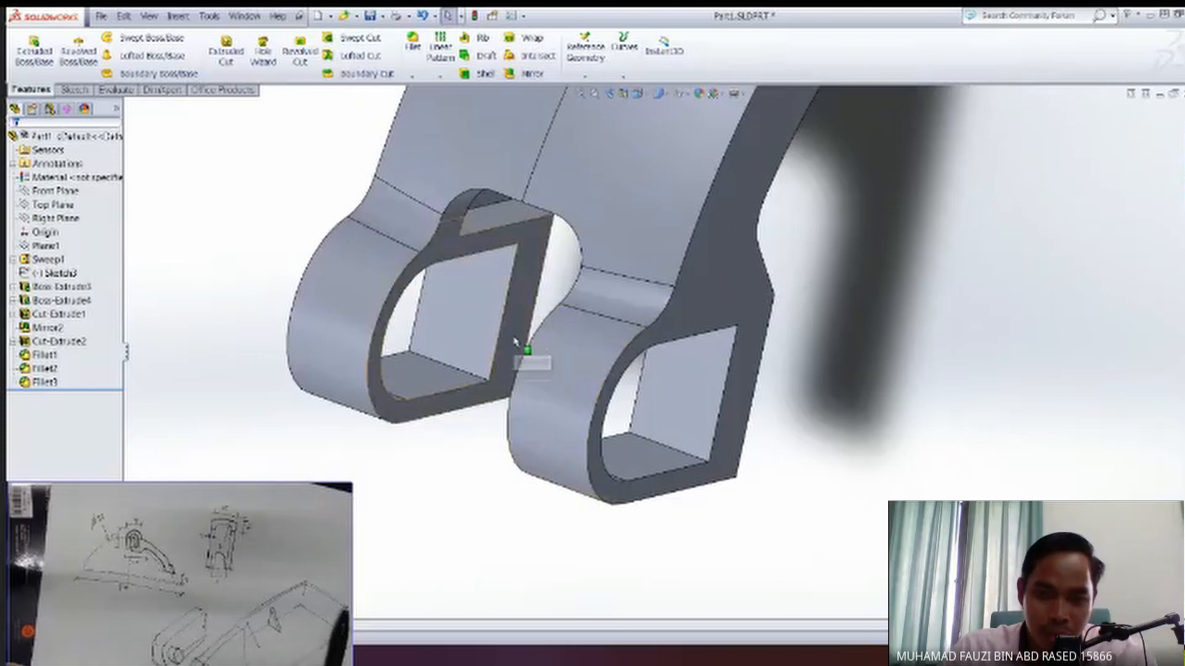
click(514, 341)
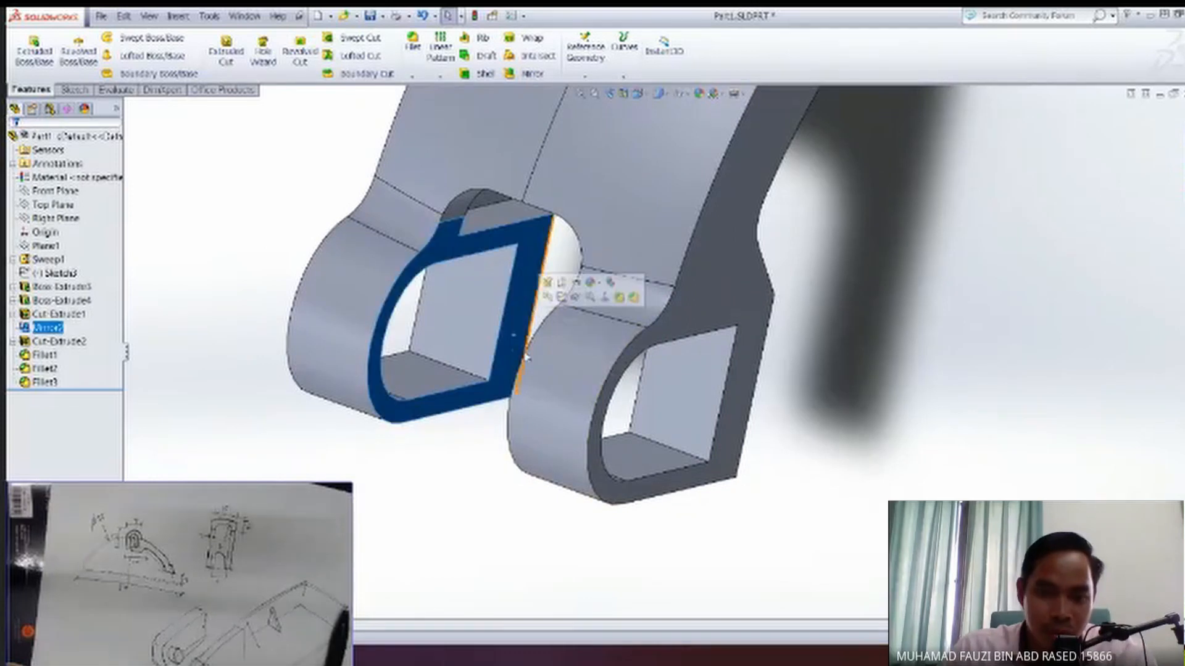
click(560, 299)
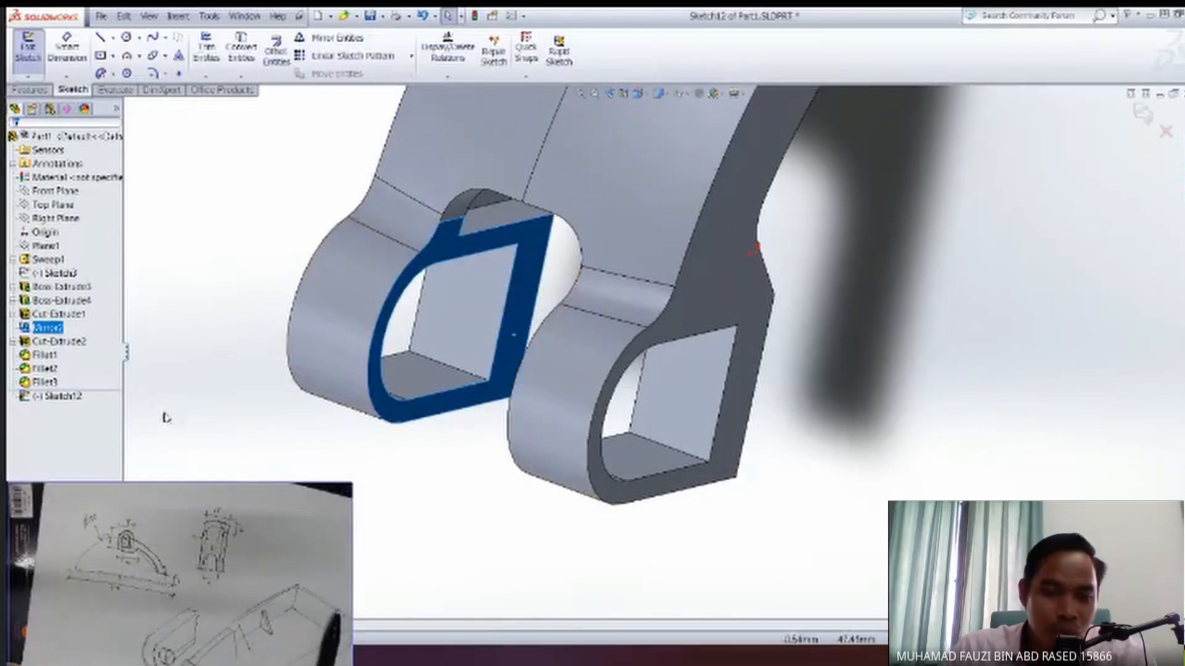
Convert the outer edges of the far end block's inner face into sketch entities.
click(63, 401)
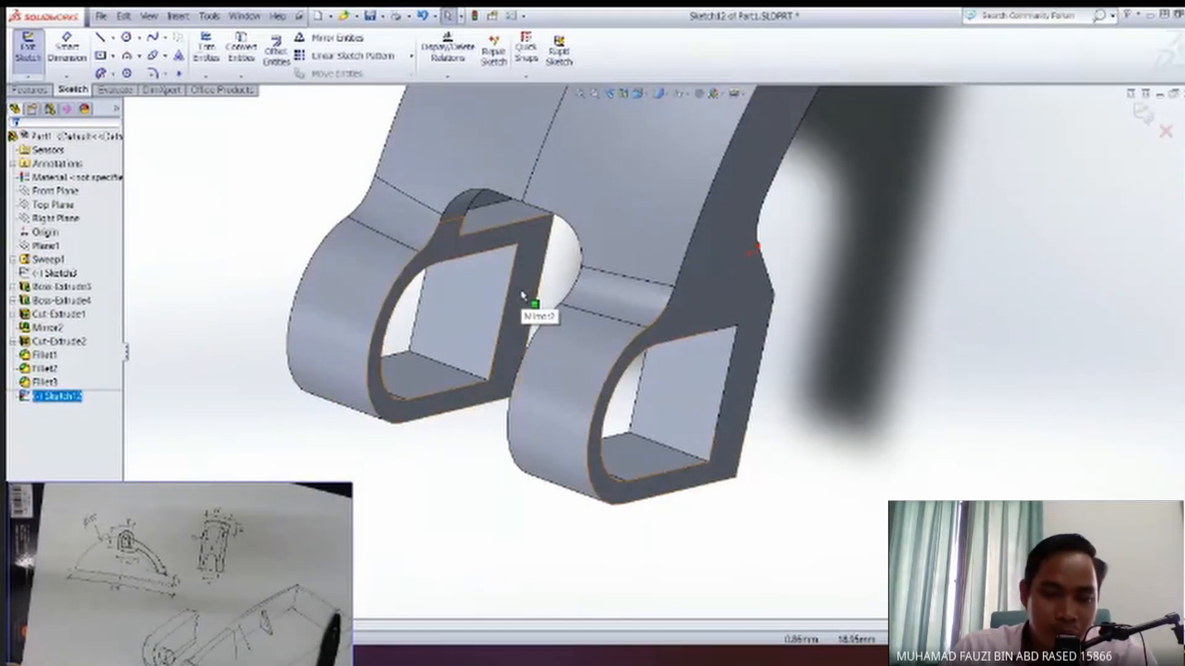
middle_drag(520, 334, 503, 270)
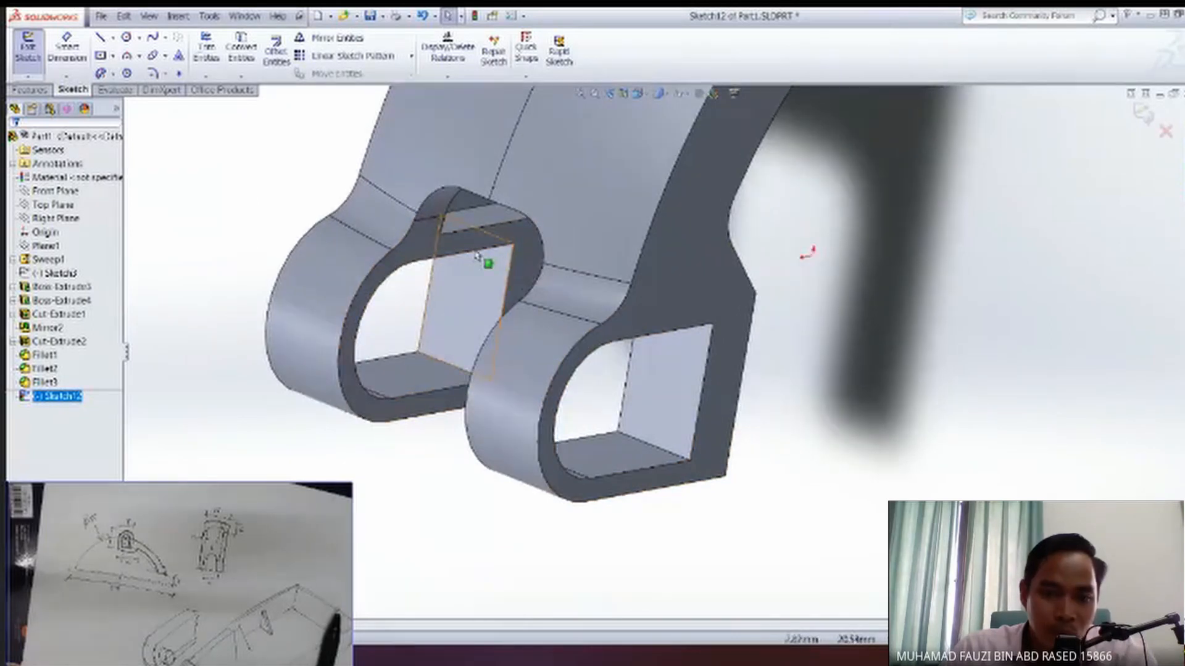
mouse_move(492, 299)
middle_down()
mouse_move(547, 266)
mouse_move(536, 291)
middle_up()
click(525, 304)
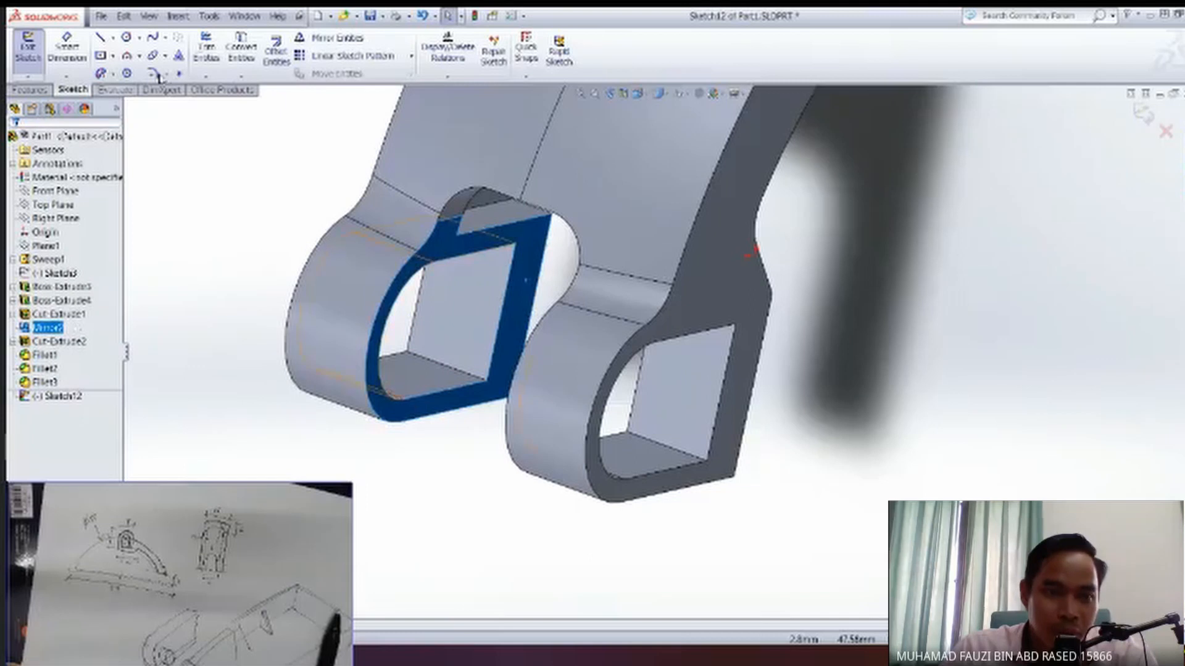
click(240, 46)
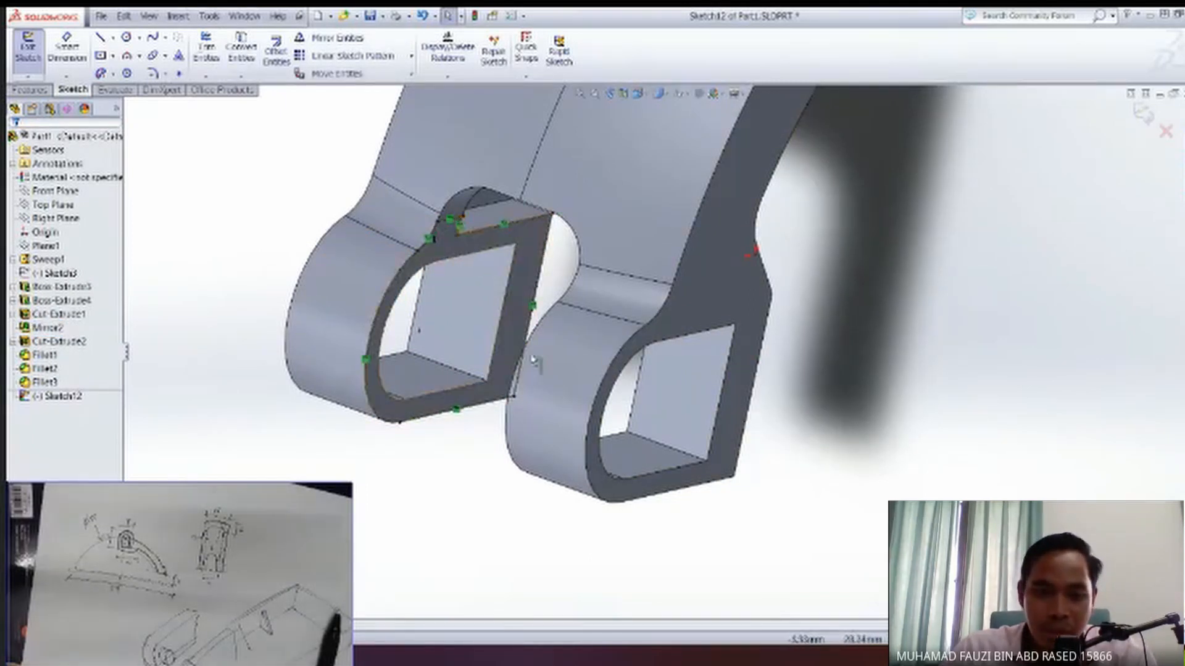
Hide the Sweep1 body while keeping the converted end-block outline in the open sketch.
middle_drag(531, 358, 487, 352)
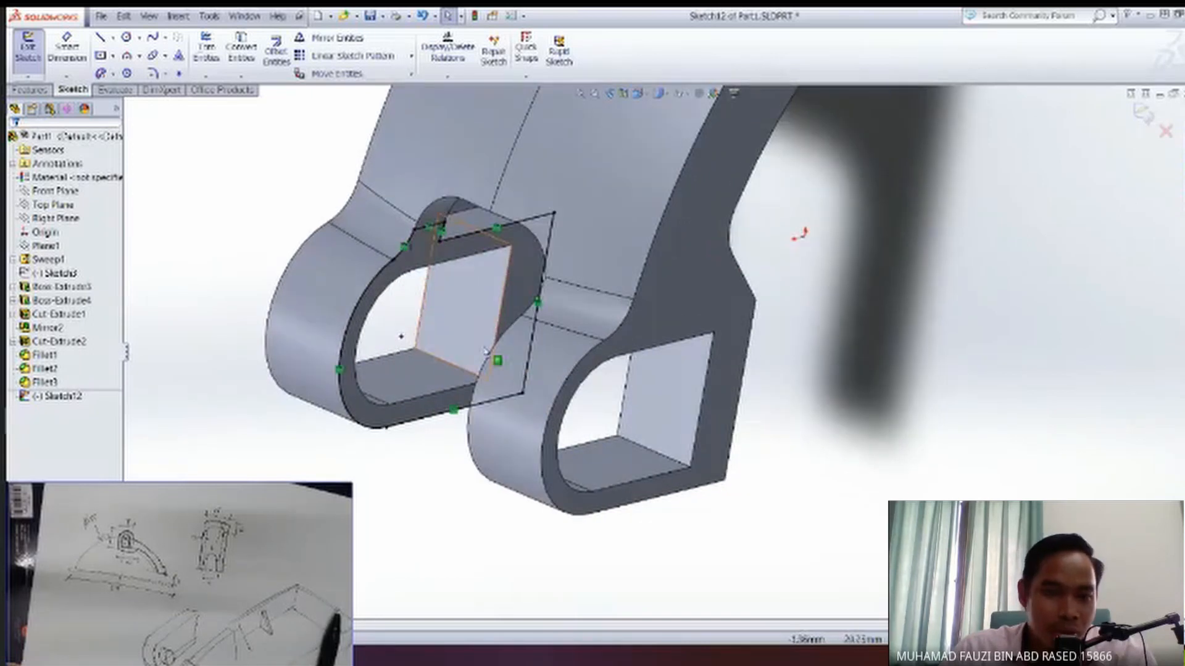
click(71, 397)
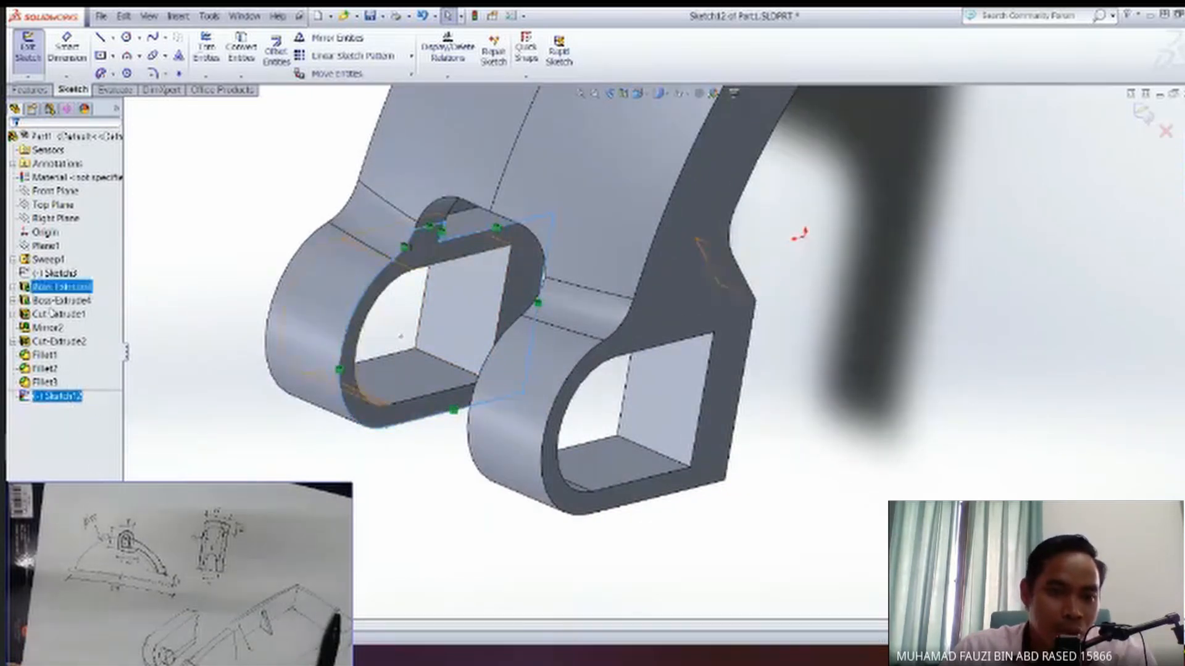
click(56, 259)
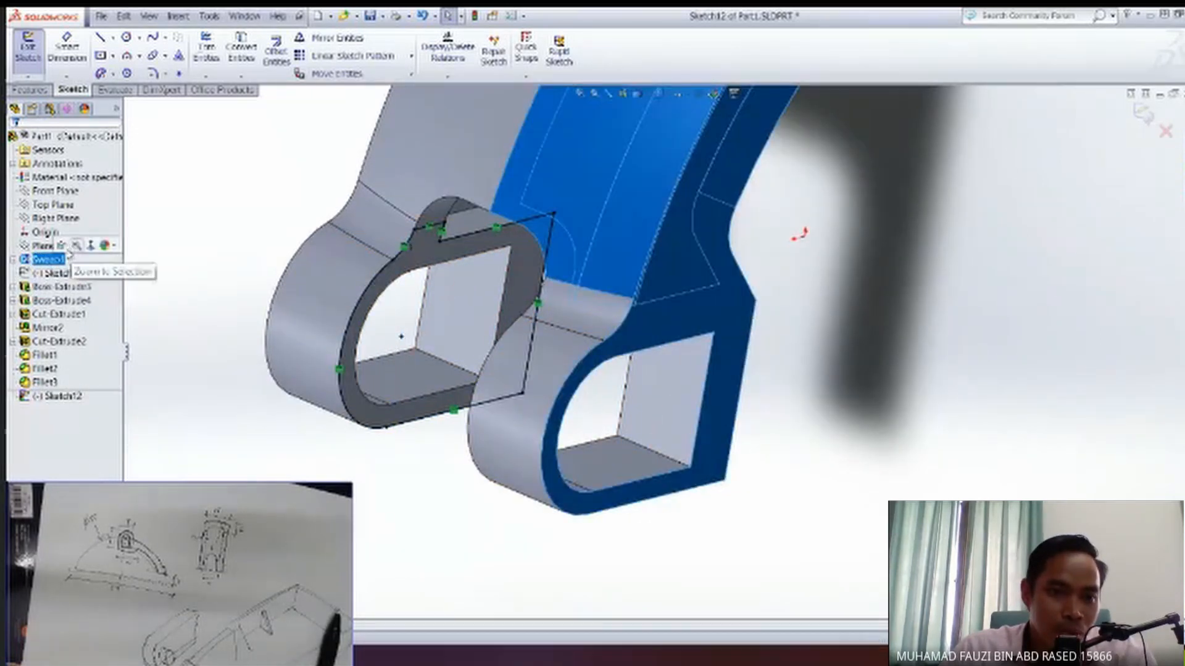
click(75, 246)
Delete the small fillet arc and the two short lines that project from the outline on the arm side.
mouse_move(548, 381)
middle_down()
mouse_move(466, 370)
mouse_move(512, 384)
mouse_move(472, 414)
middle_up()
key(space)
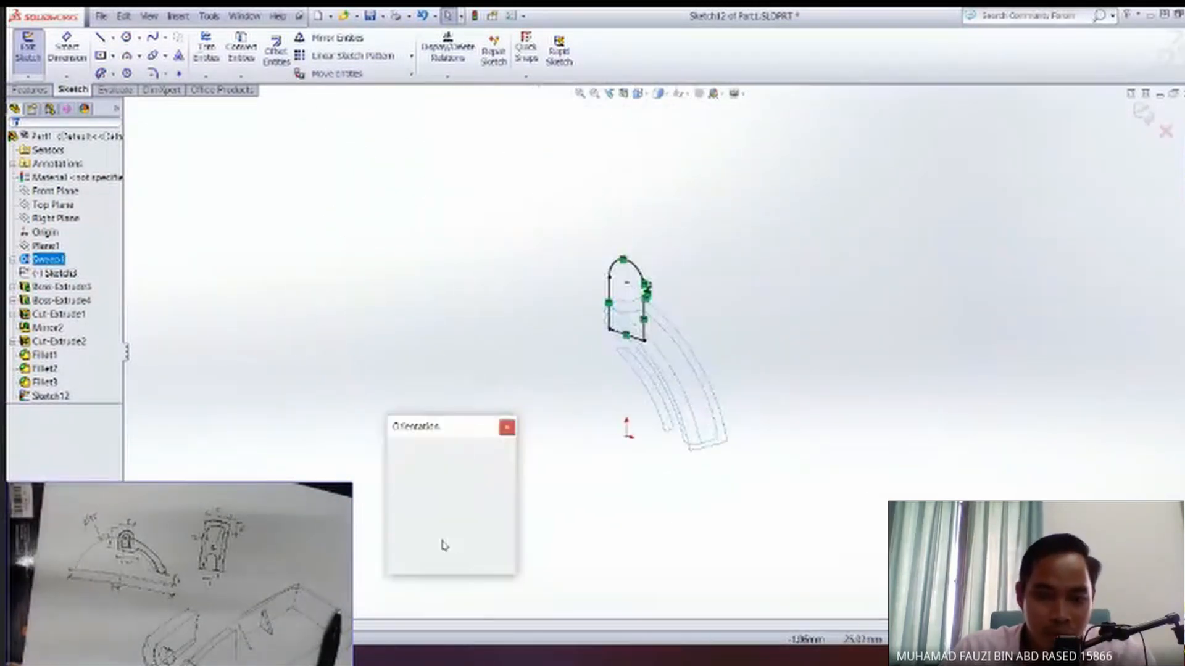
click(410, 480)
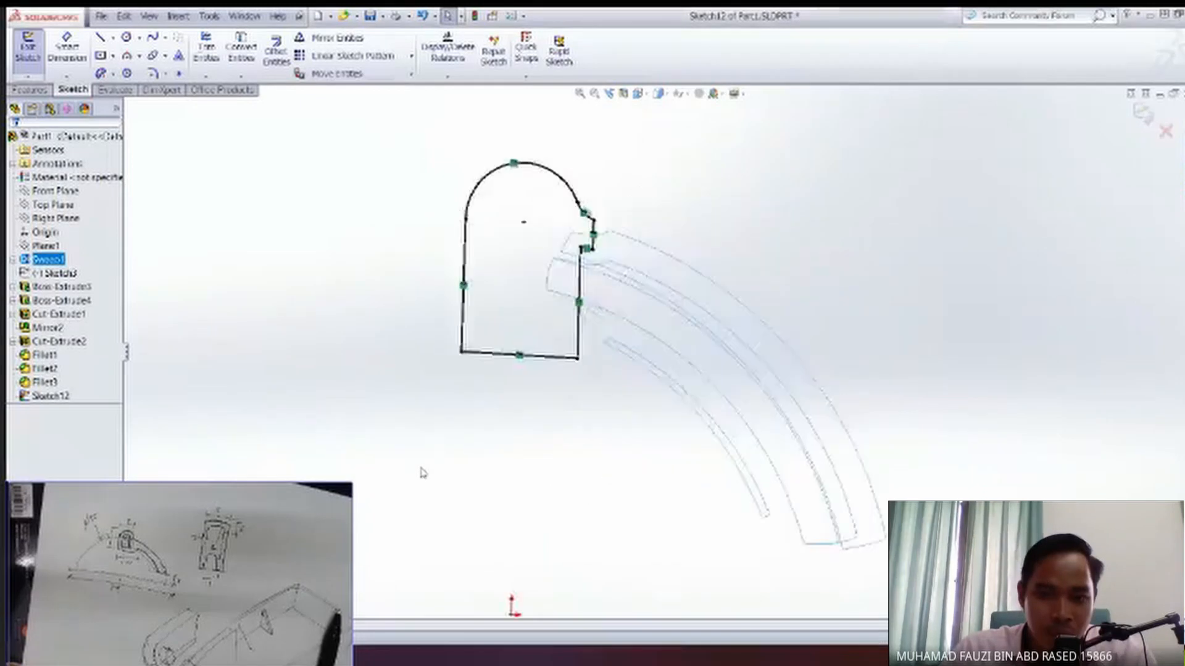
scroll(505, 347, down, 3)
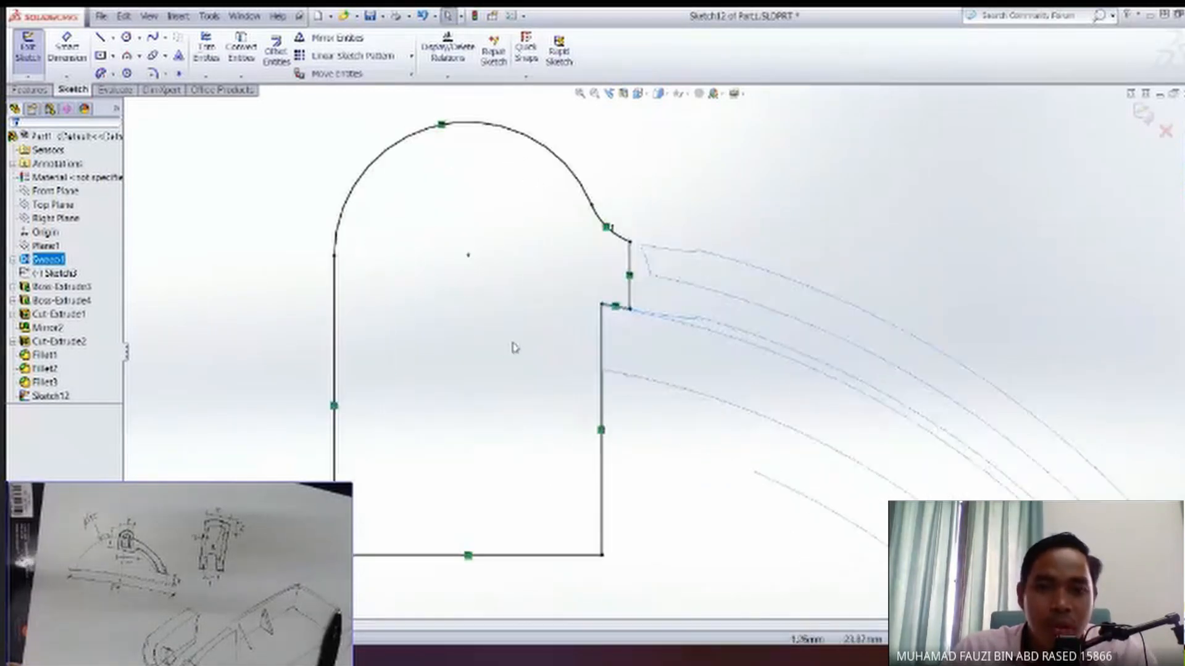
drag(639, 302, 580, 187)
key(Delete)
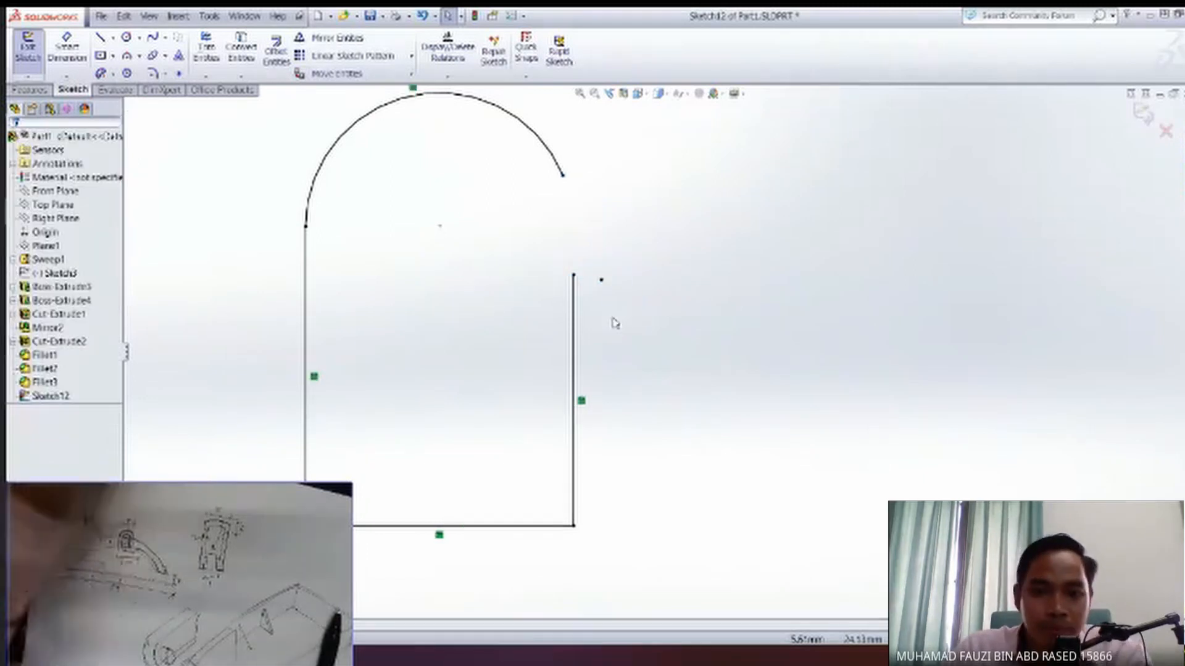
Sketch a horizontal helper line crossing the open end of the outline's large arc, above the arm-side vertical line.
ctrl+middle_drag(517, 300, 524, 354)
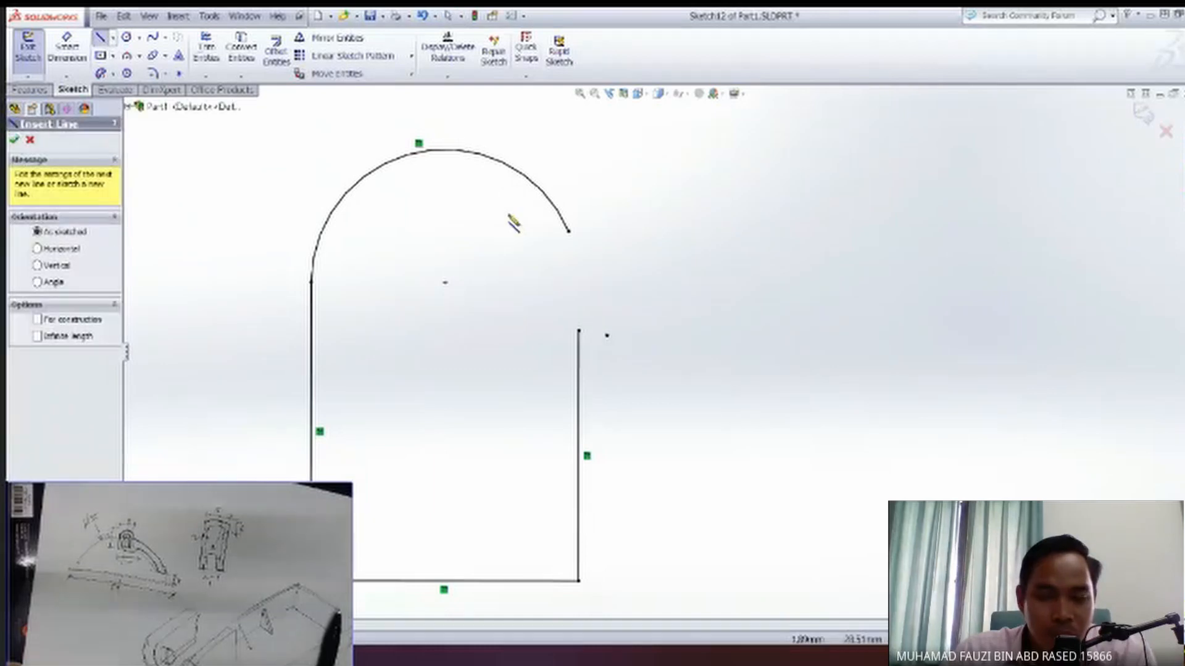
click(489, 213)
click(665, 214)
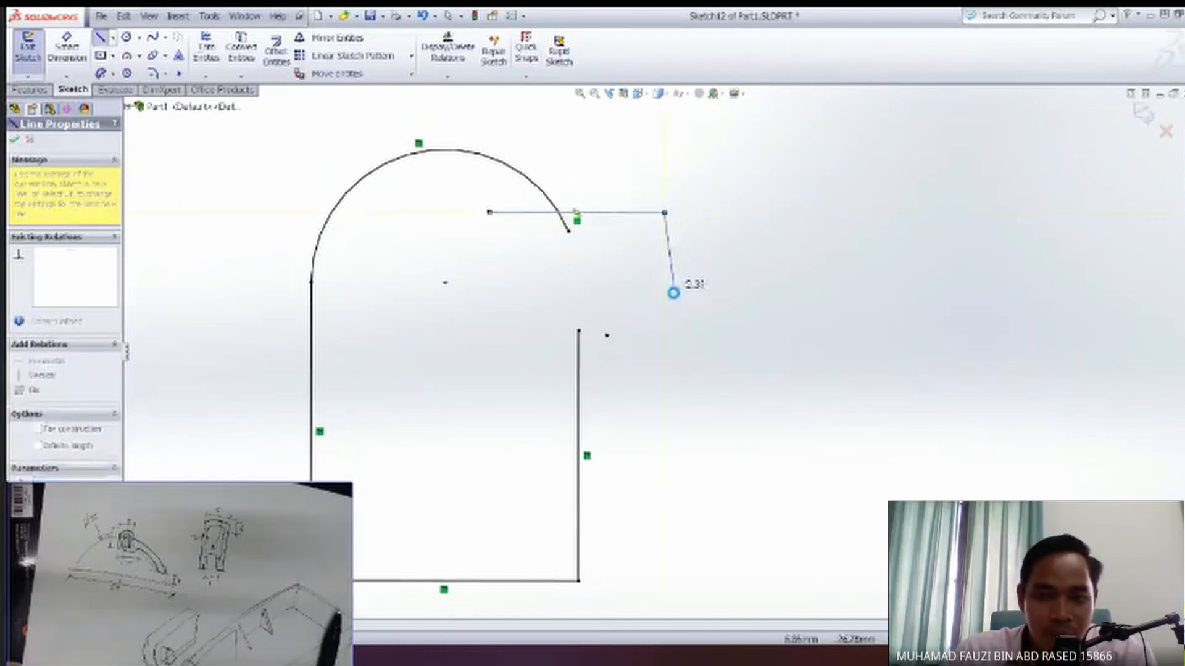
key(Escape)
key(Escape)
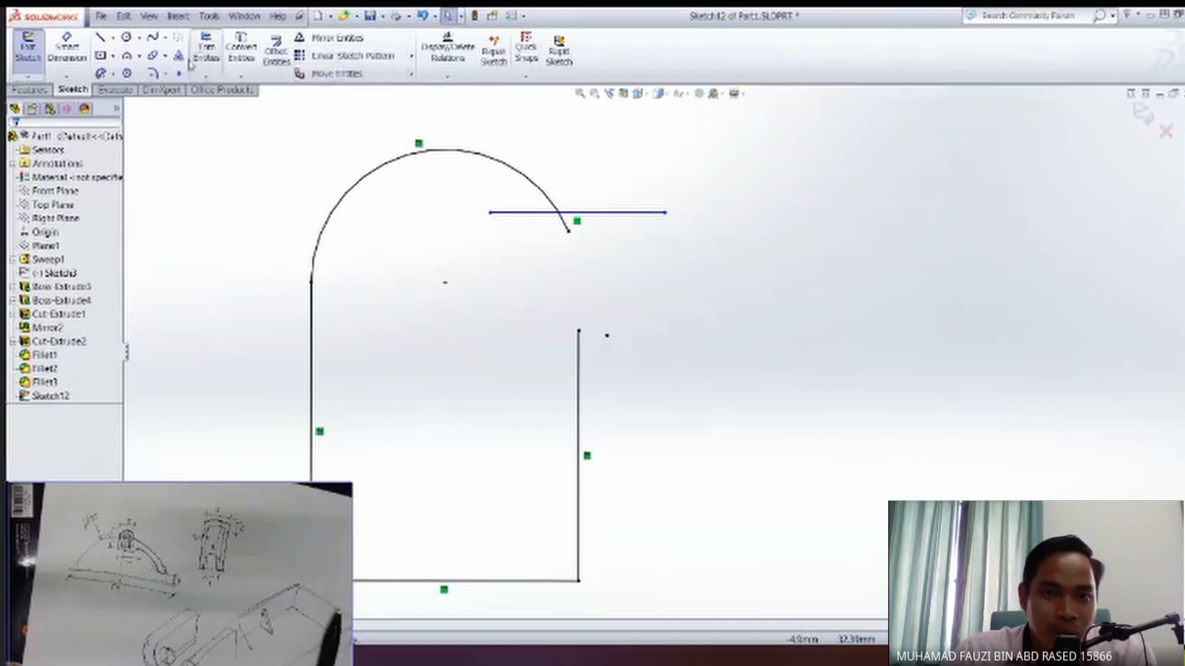
Extend the arm-side vertical line up to the horizontal helper line, and extend the large arc down to that vertical line.
click(216, 75)
click(222, 105)
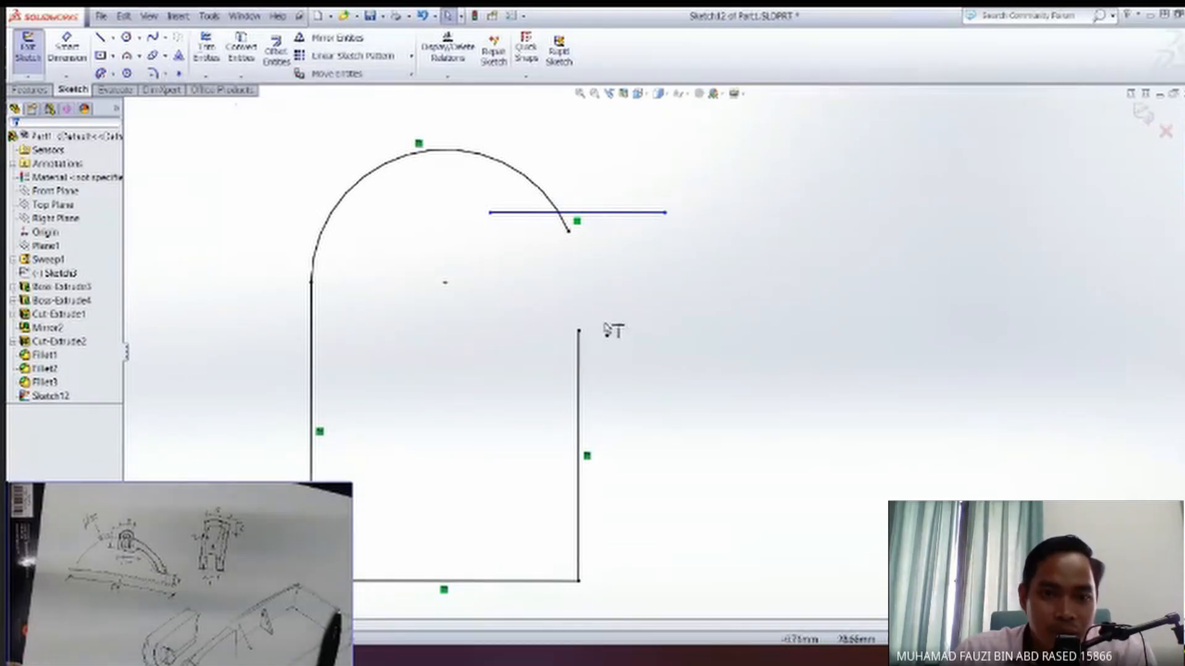
click(569, 233)
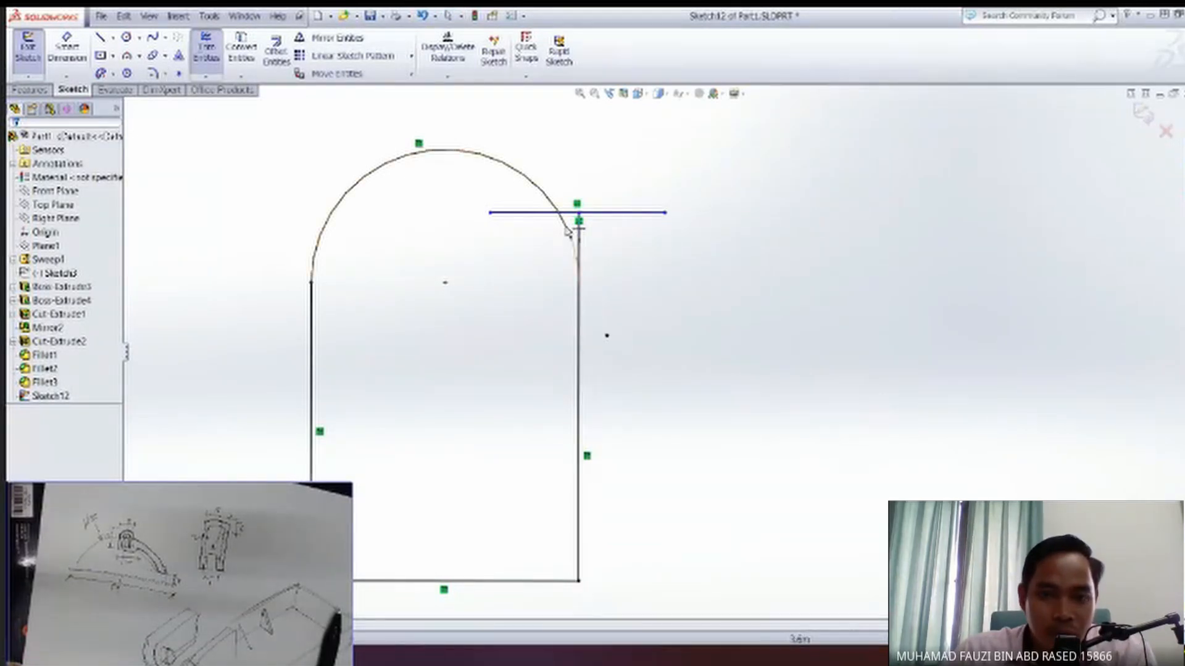
Finish extending the large arc down to the arm-side vertical line, and delete the horizontal helper line.
click(567, 227)
key(Escape)
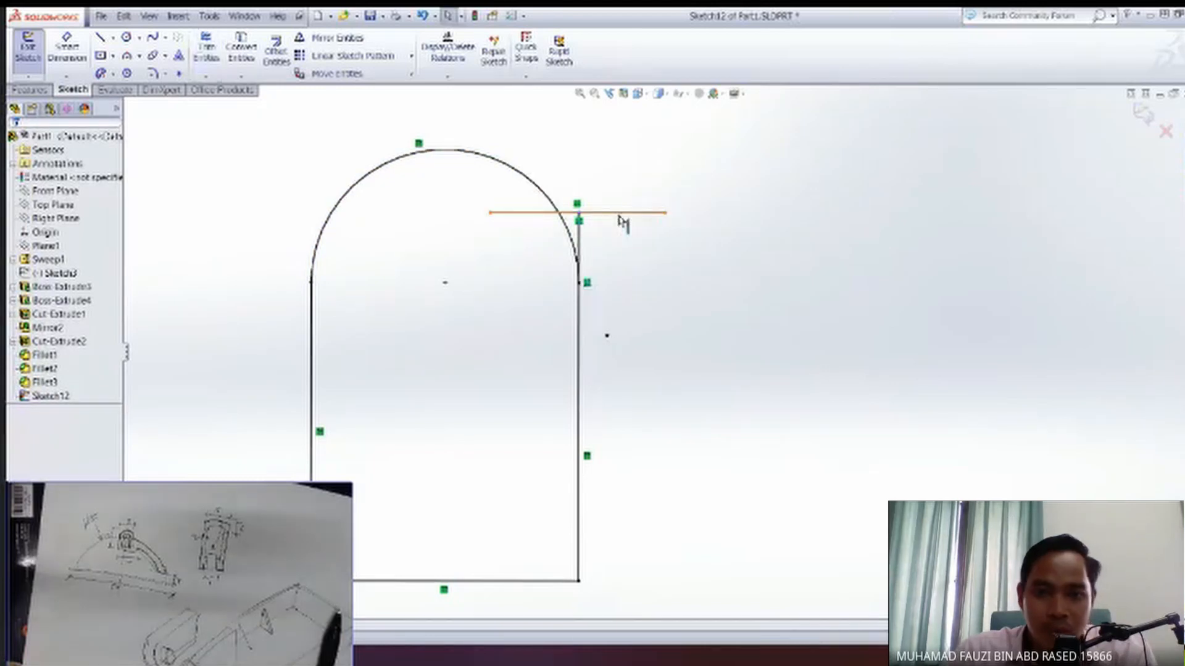
click(619, 217)
key(Delete)
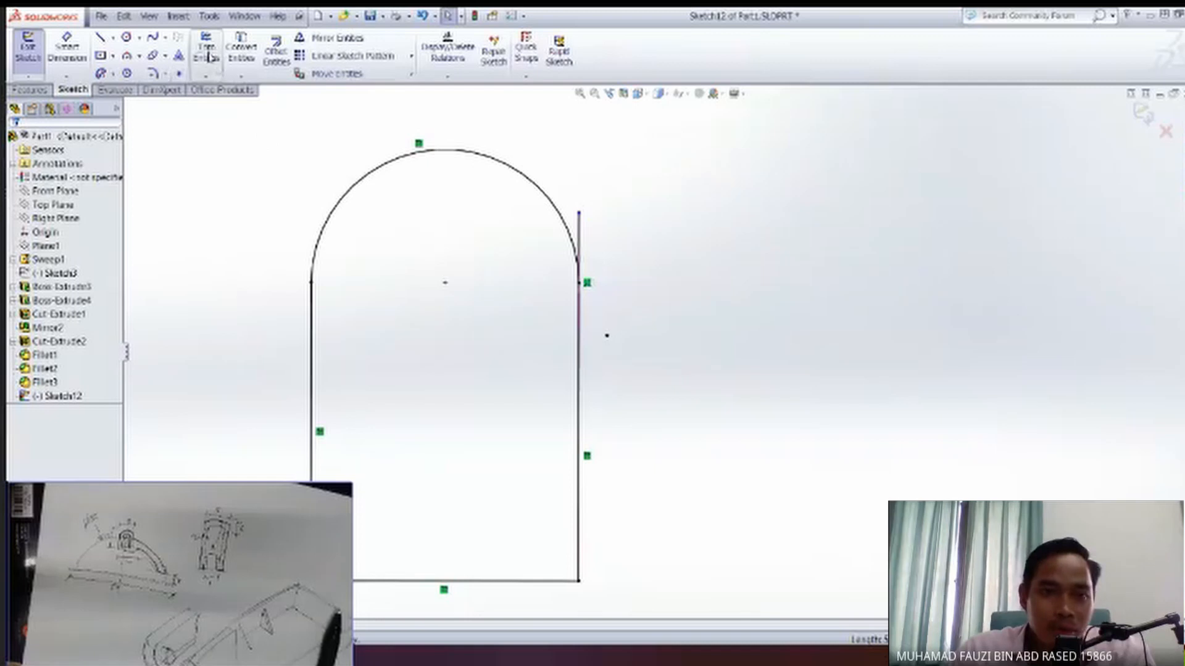
Try to trim off the part of the arm-side vertical line that projects above the arc's end.
click(208, 53)
click(578, 236)
key(Escape)
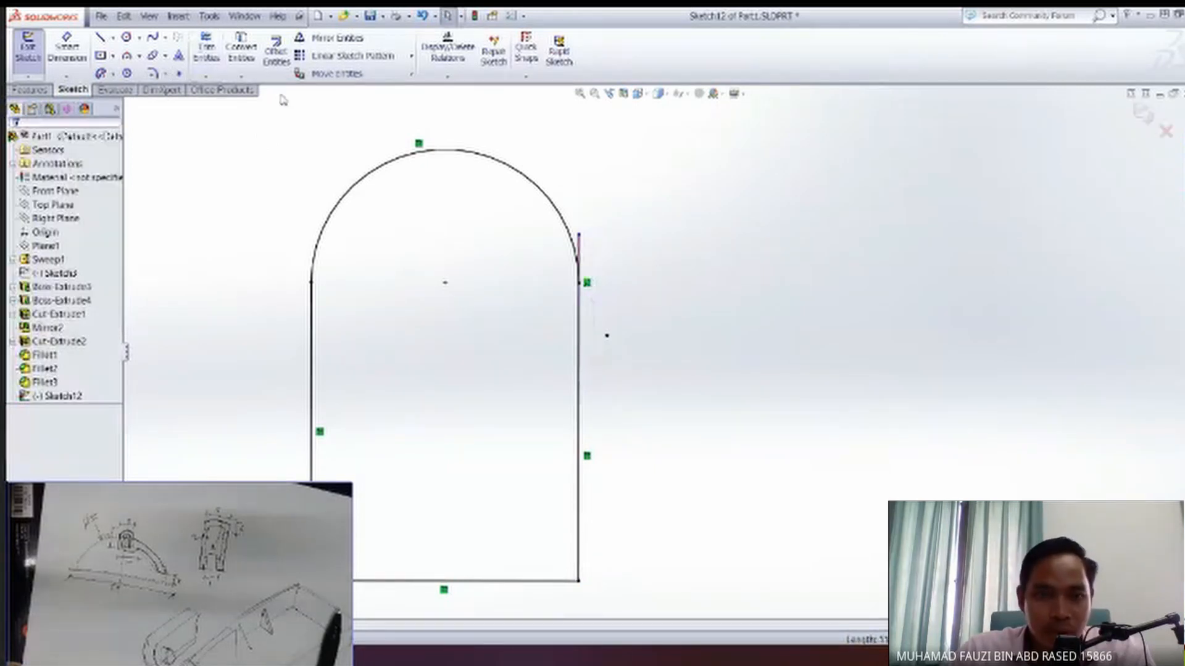
click(207, 49)
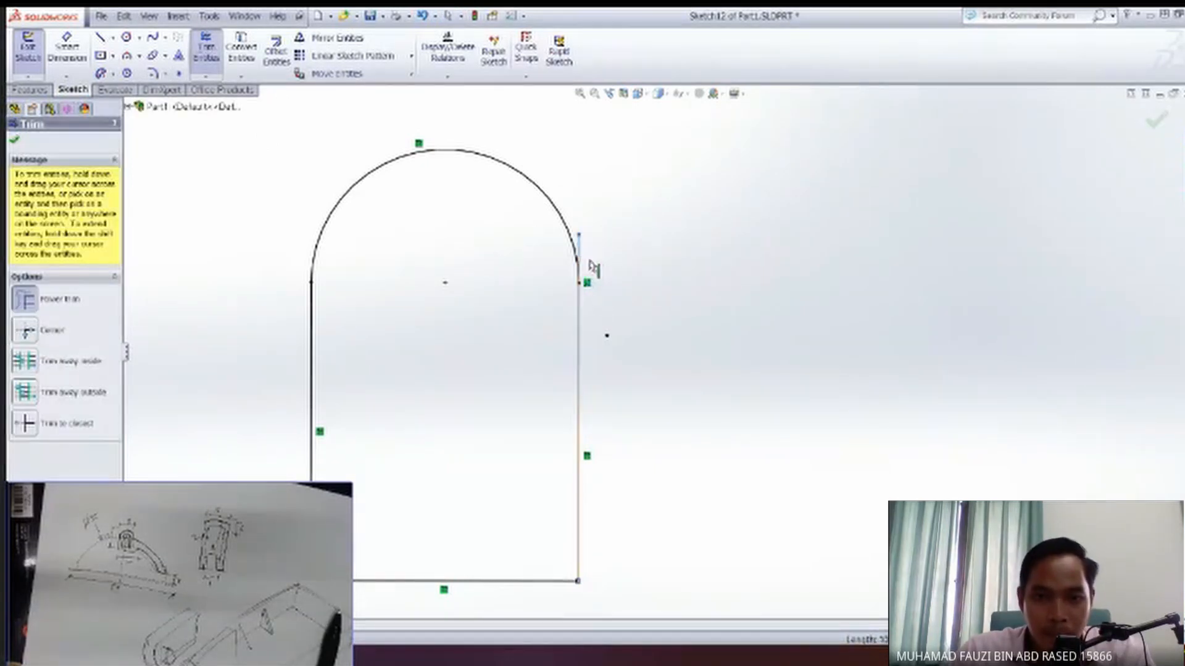
key(Escape)
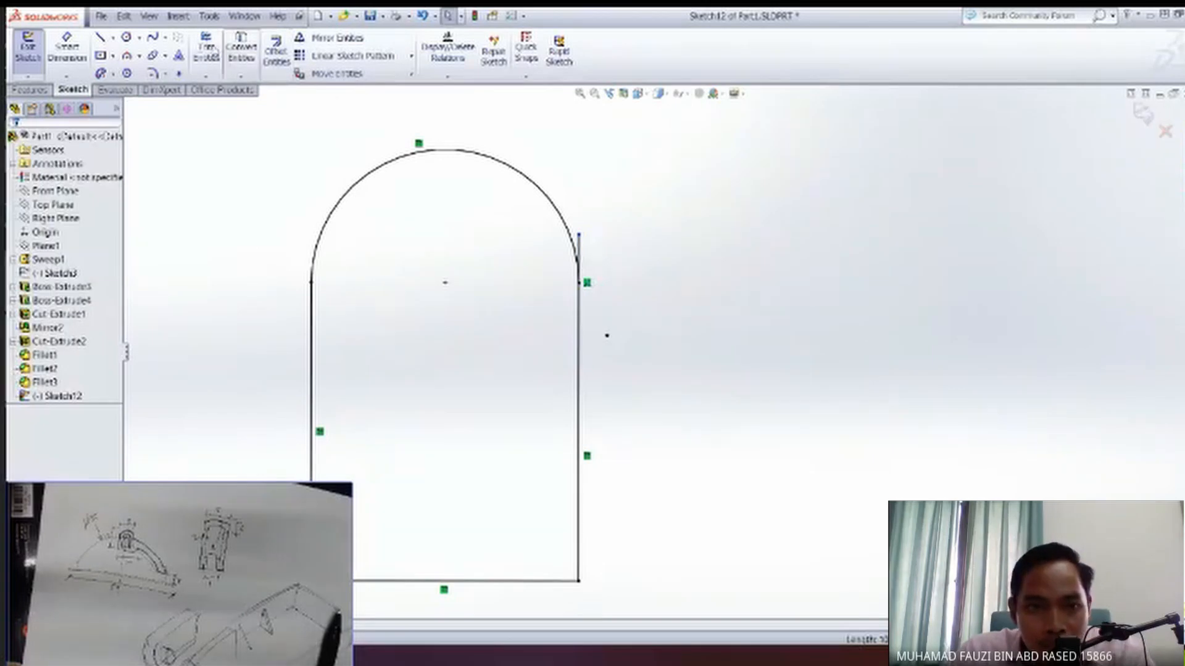
click(207, 50)
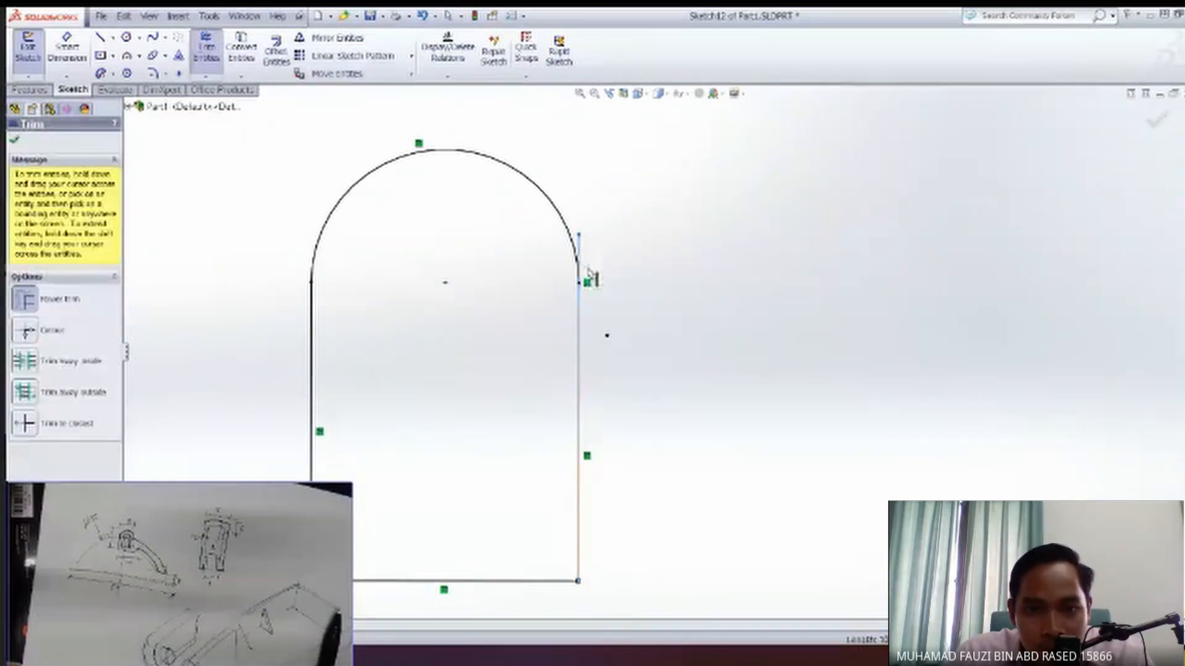
key(Escape)
Delete the arm-side vertical line and redraw it from the large arc's open end to the base line's end.
middle_drag(643, 285, 678, 271)
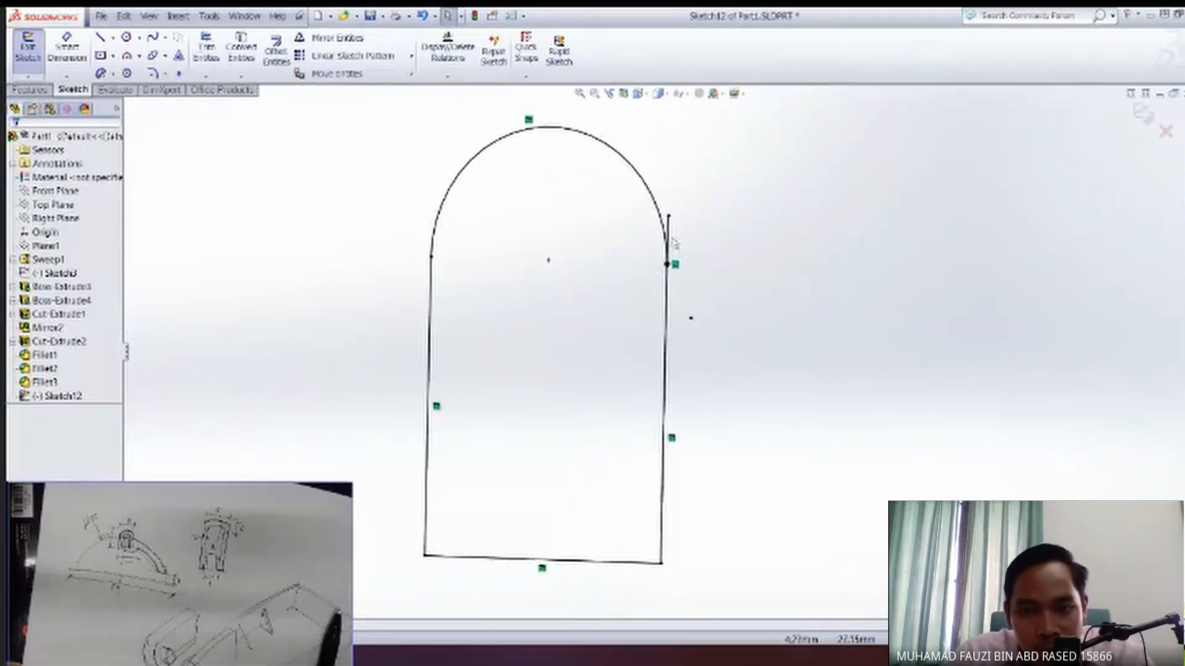
click(671, 248)
key(Delete)
middle_drag(721, 319, 684, 323)
middle_drag(613, 356, 633, 371)
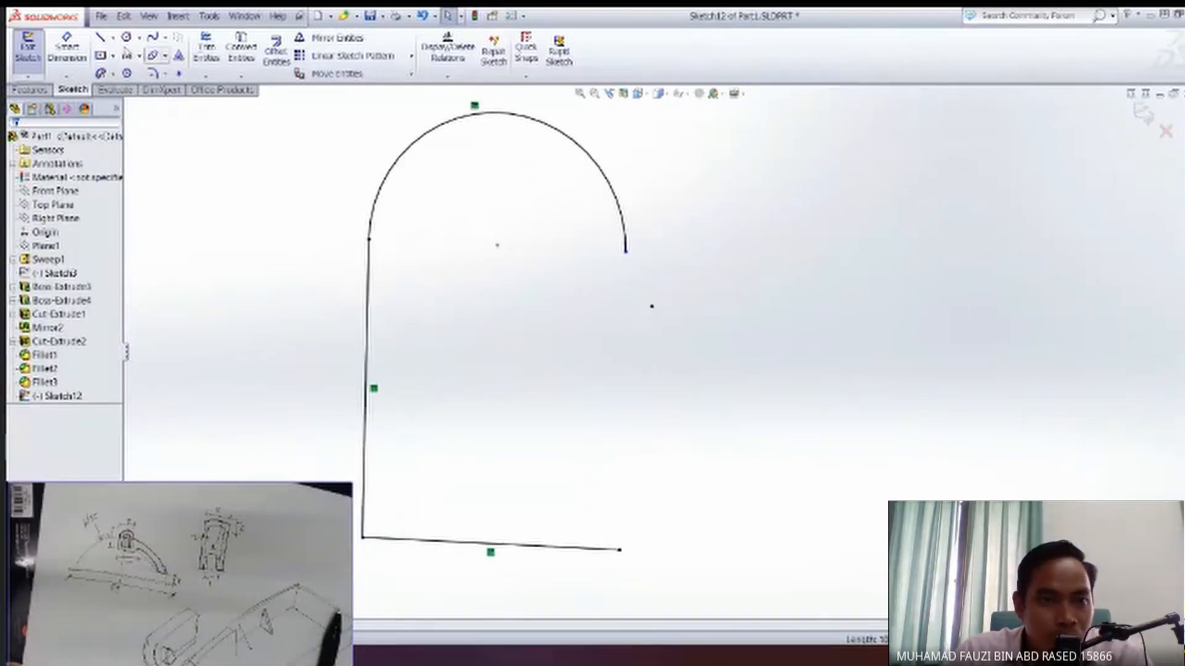
click(108, 38)
drag(627, 255, 620, 549)
key(Escape)
Offset the closed outline 1 mm inward.
mouse_move(508, 450)
middle_down()
mouse_move(491, 442)
mouse_move(513, 463)
middle_up()
scroll(515, 467, up, 1)
key(space)
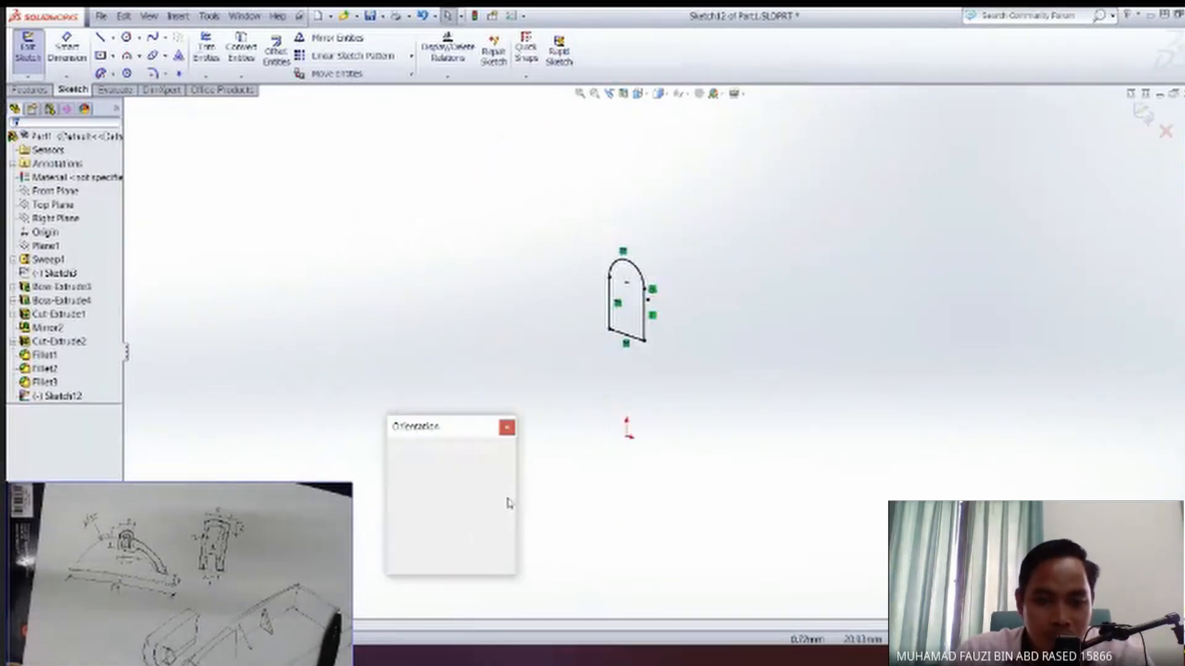
click(614, 387)
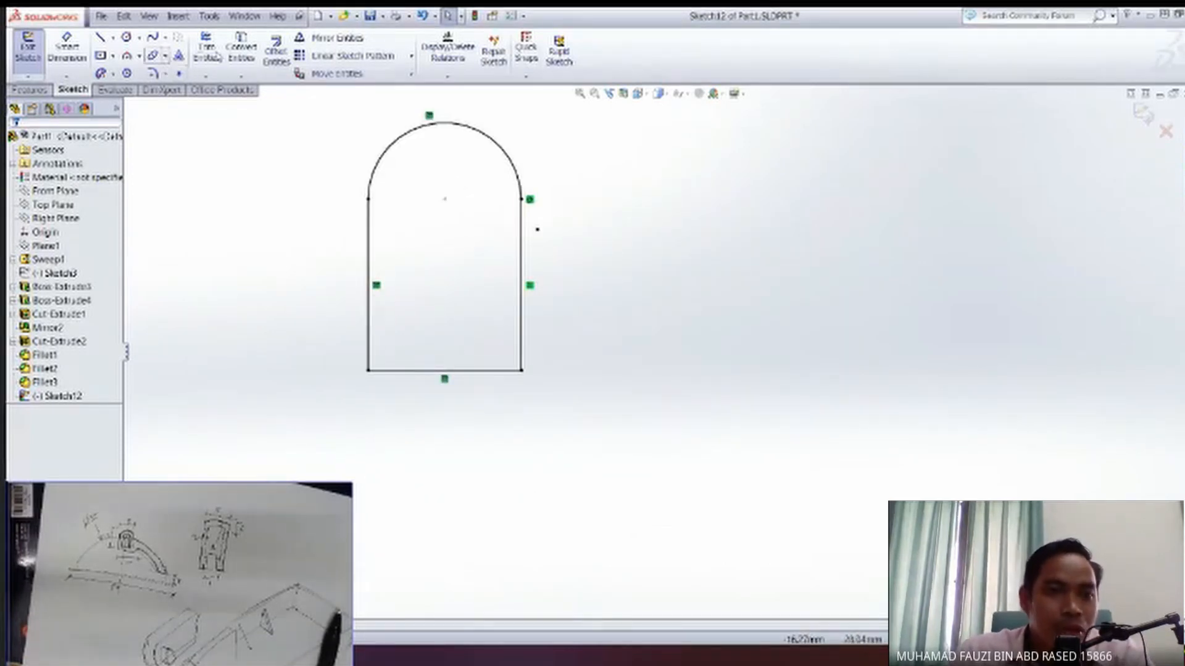
click(276, 51)
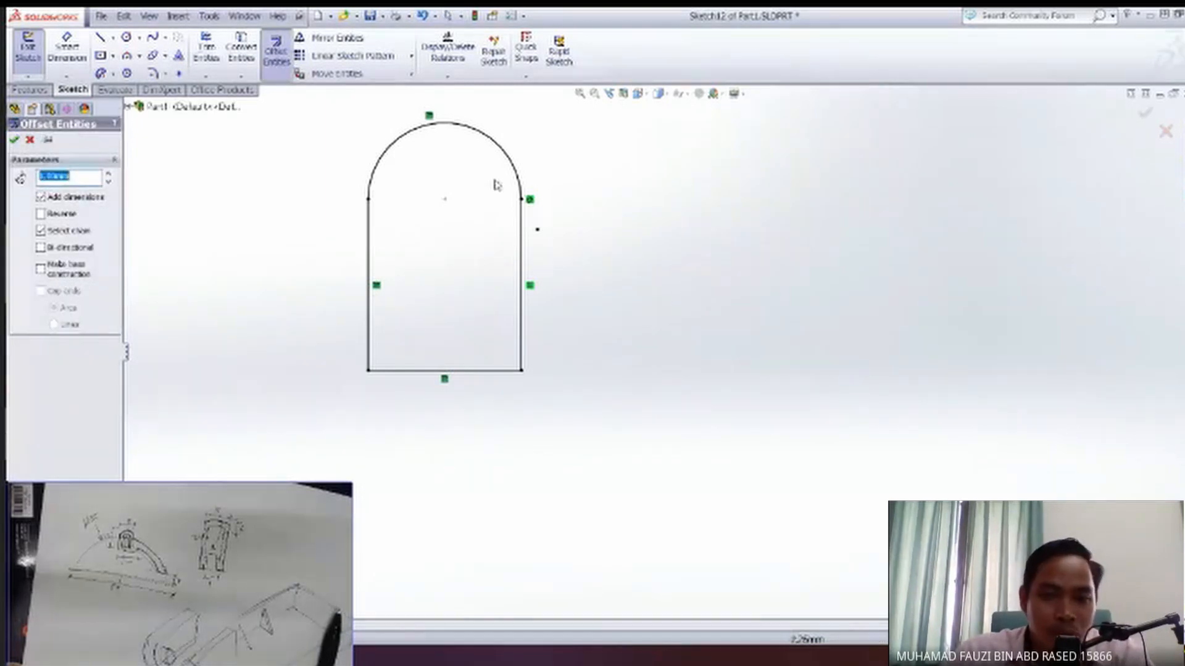
click(520, 183)
click(59, 216)
key(Return)
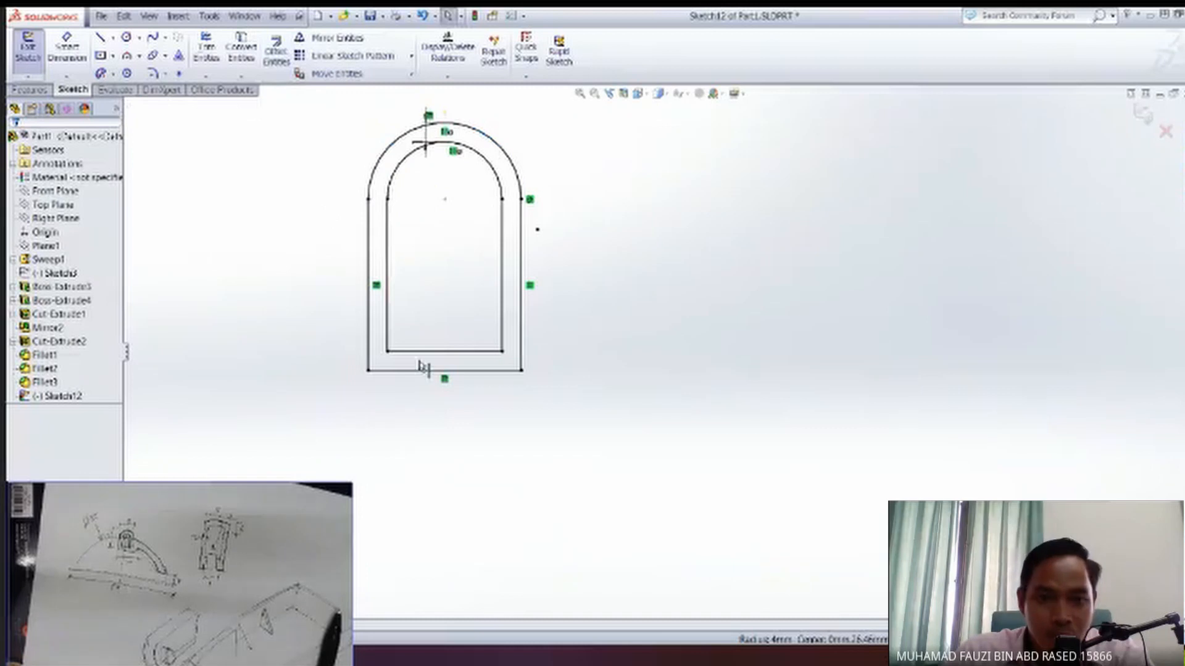
Extend the offset outline's two side lines down to the base line, and delete the offset's own bottom line.
scroll(456, 328, down, 2)
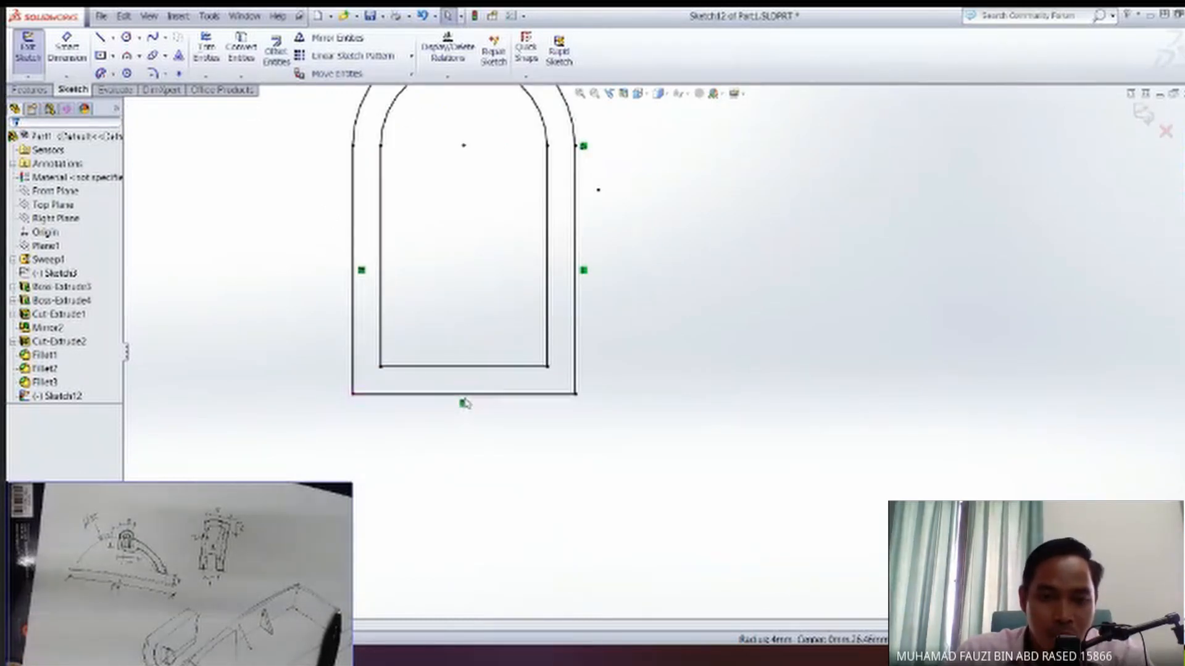
ctrl+middle_drag(475, 283, 471, 338)
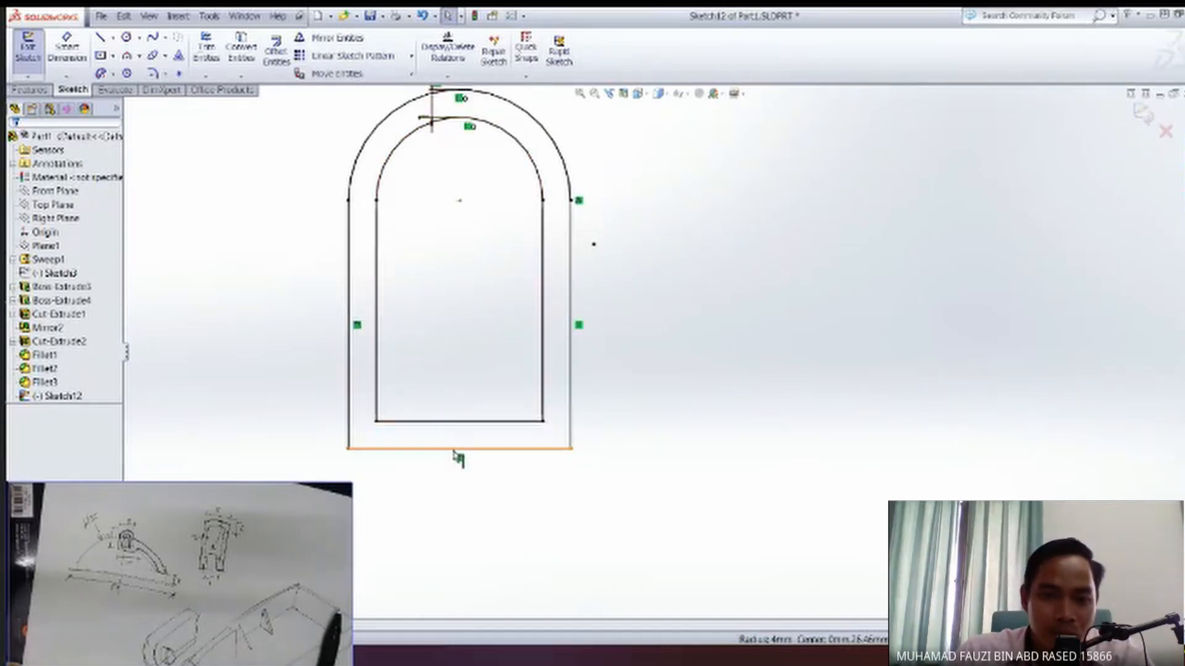
ctrl+middle_drag(479, 434, 480, 409)
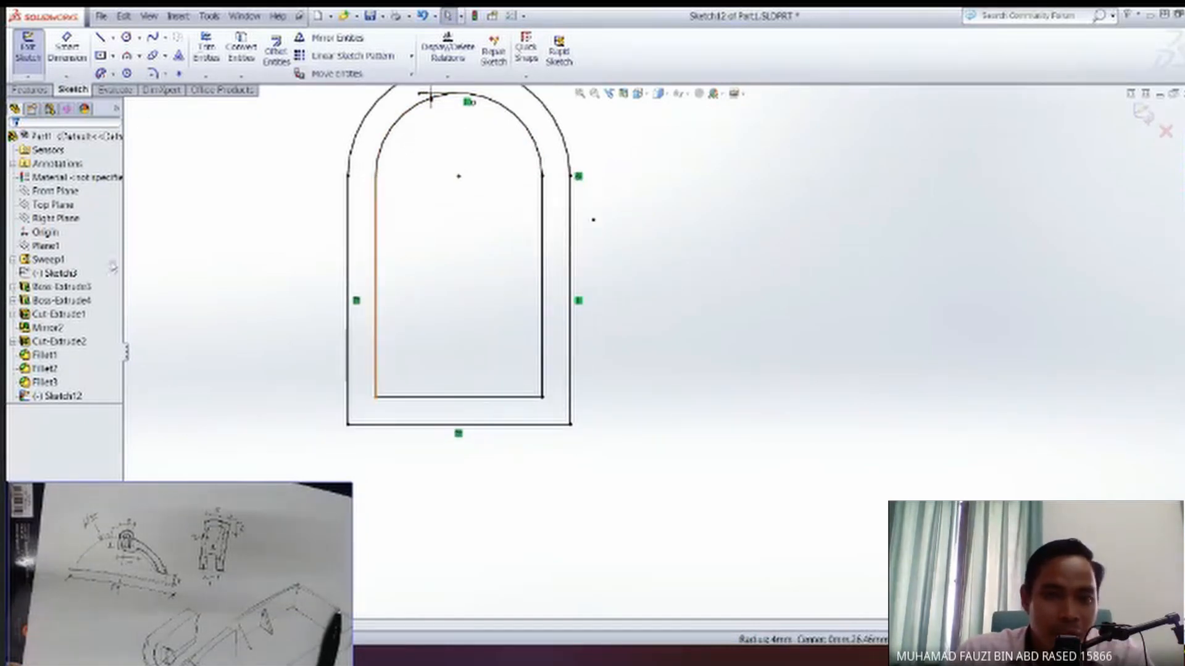
click(206, 76)
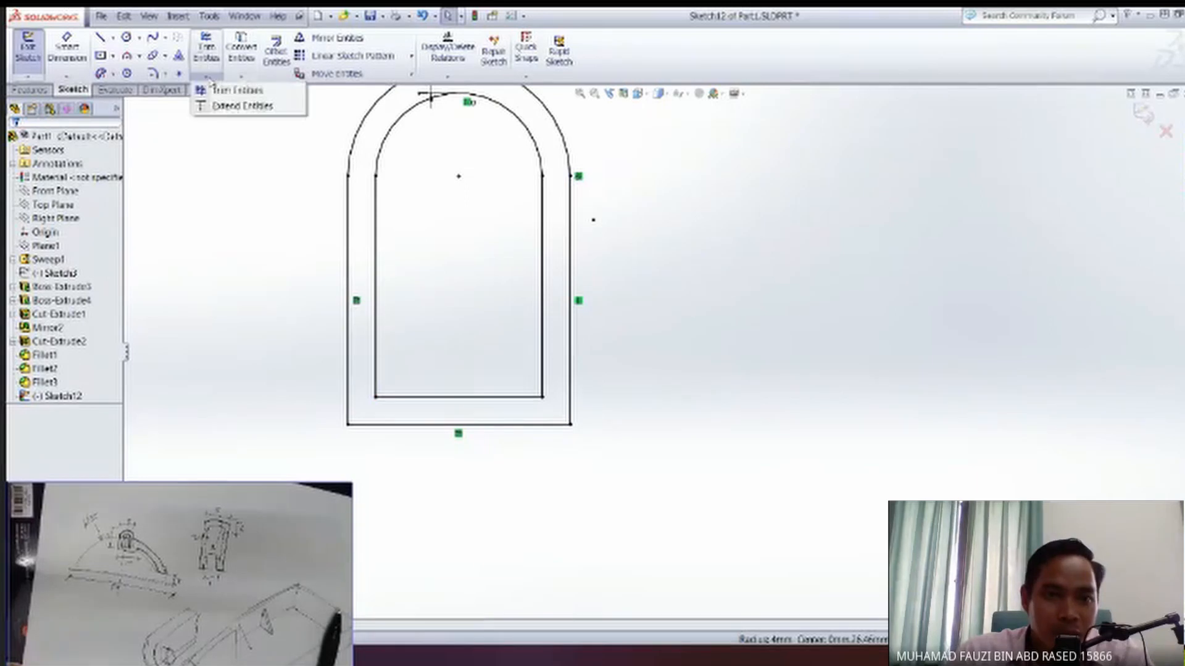
click(234, 106)
click(546, 386)
click(484, 399)
key(Delete)
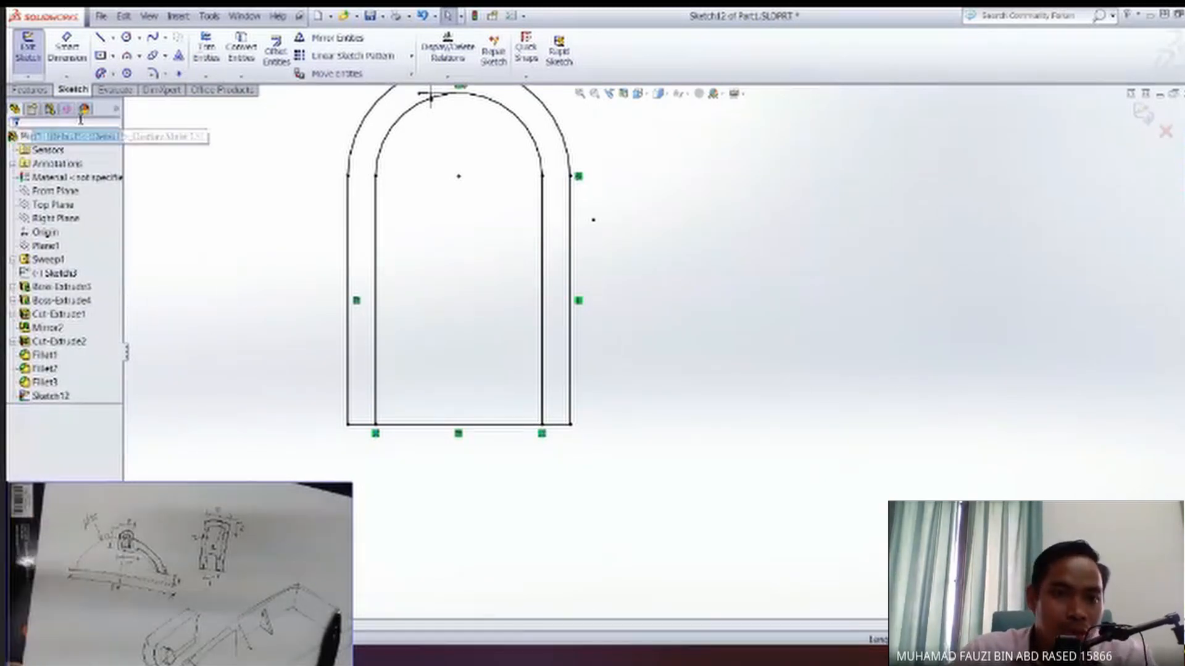
Trim away the outer side lines and the base line's ends beyond the inner outline, and delete the outer arc.
click(207, 76)
click(224, 106)
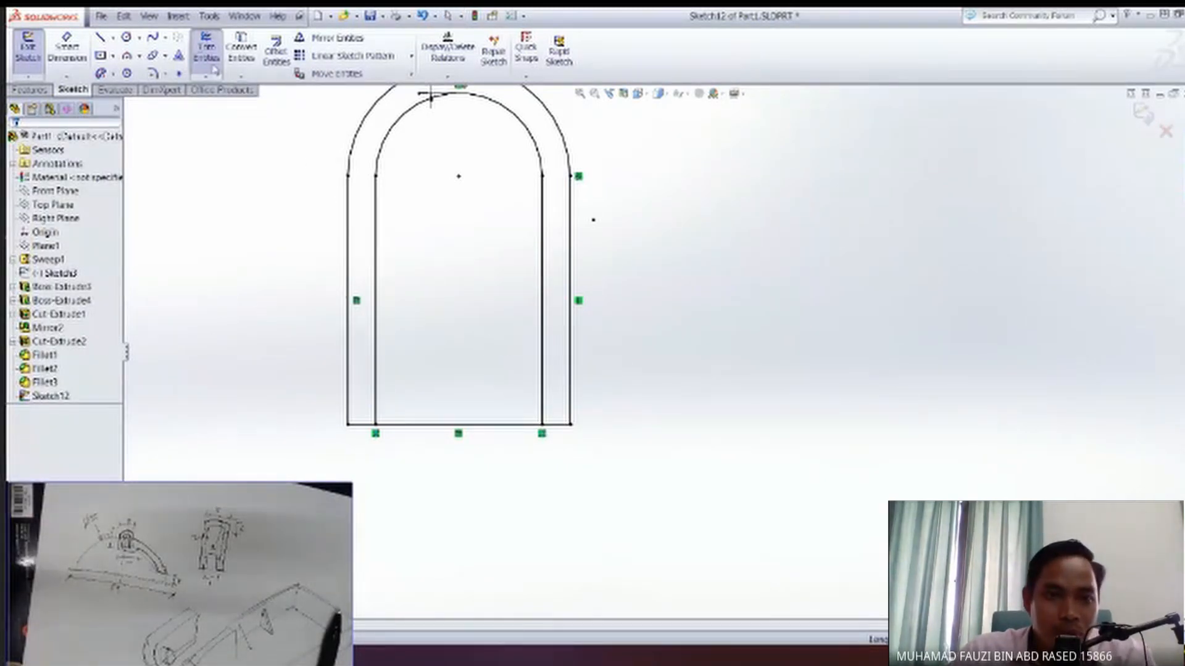
drag(573, 398, 374, 461)
drag(350, 411, 338, 395)
mouse_move(447, 228)
shift+middle_down()
mouse_move(445, 331)
mouse_move(560, 244)
shift+middle_up()
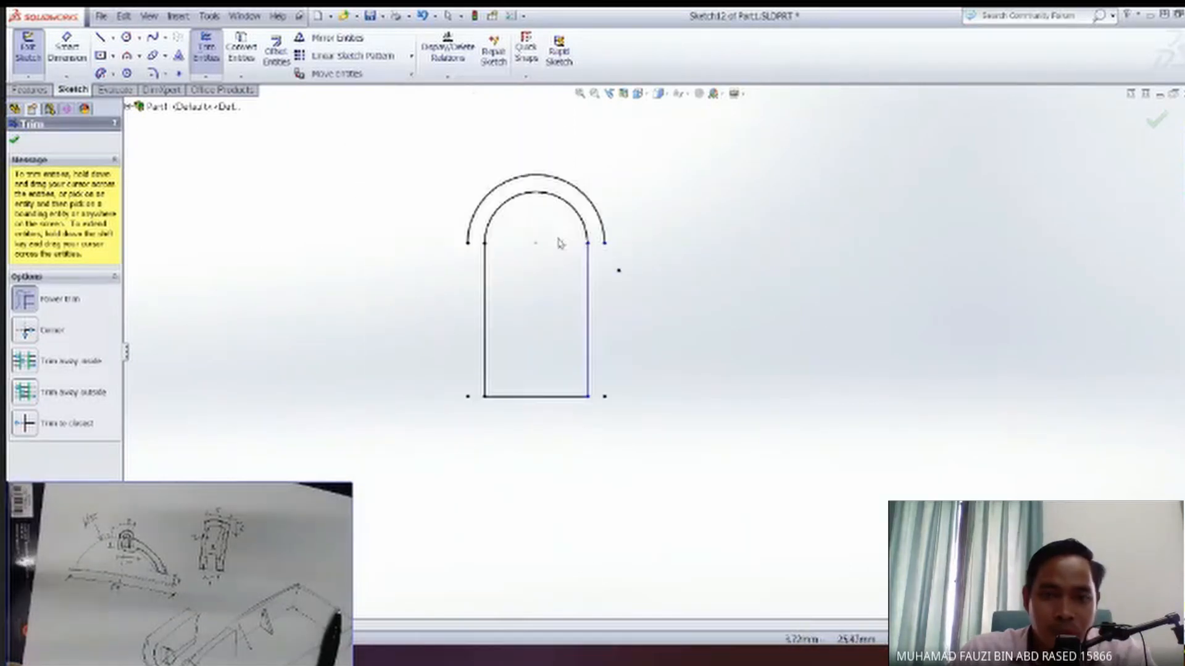
click(583, 195)
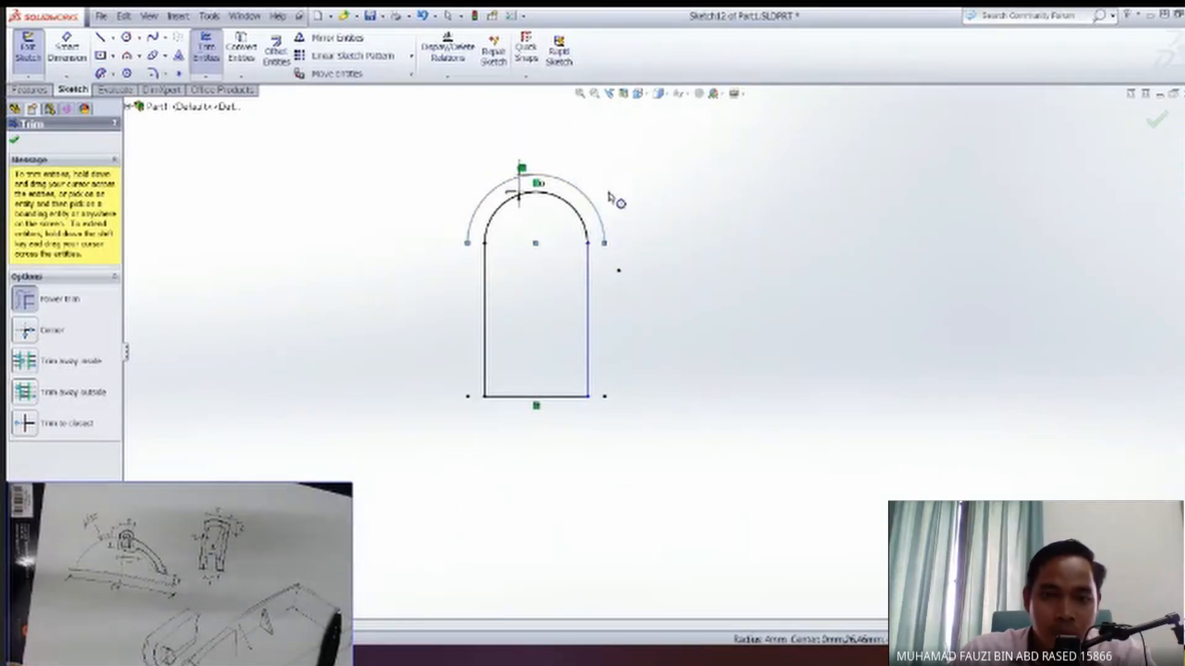
key(Escape)
key(Delete)
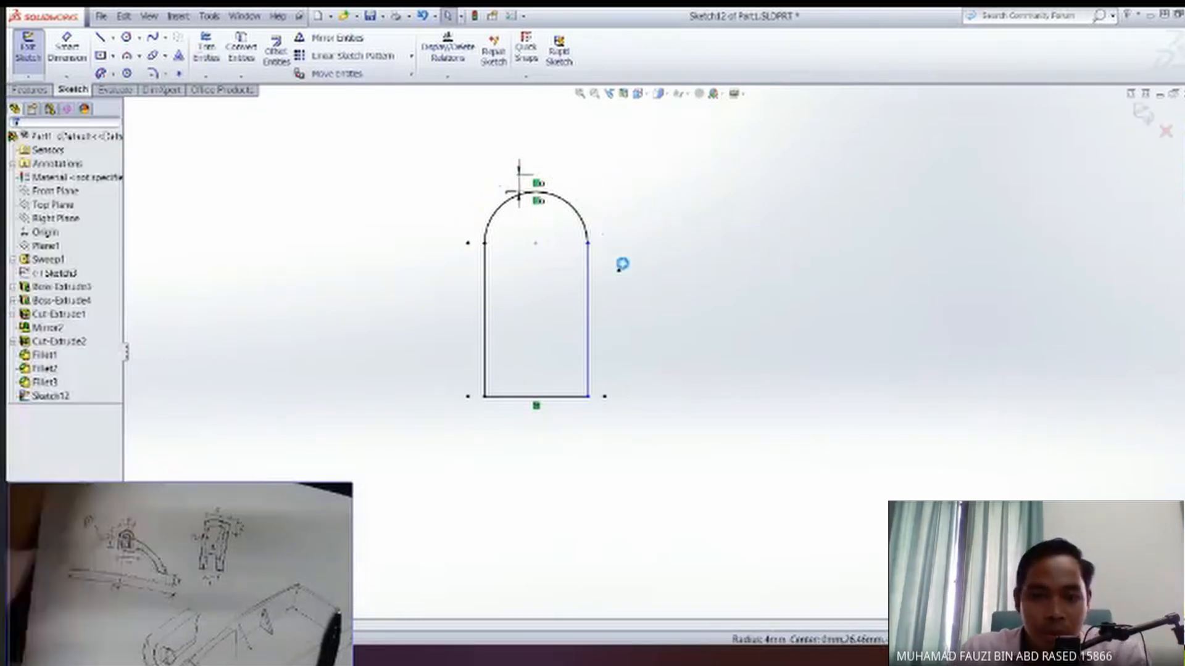
Delete the offset dimension above the inner outline's arc.
scroll(565, 300, down, 5)
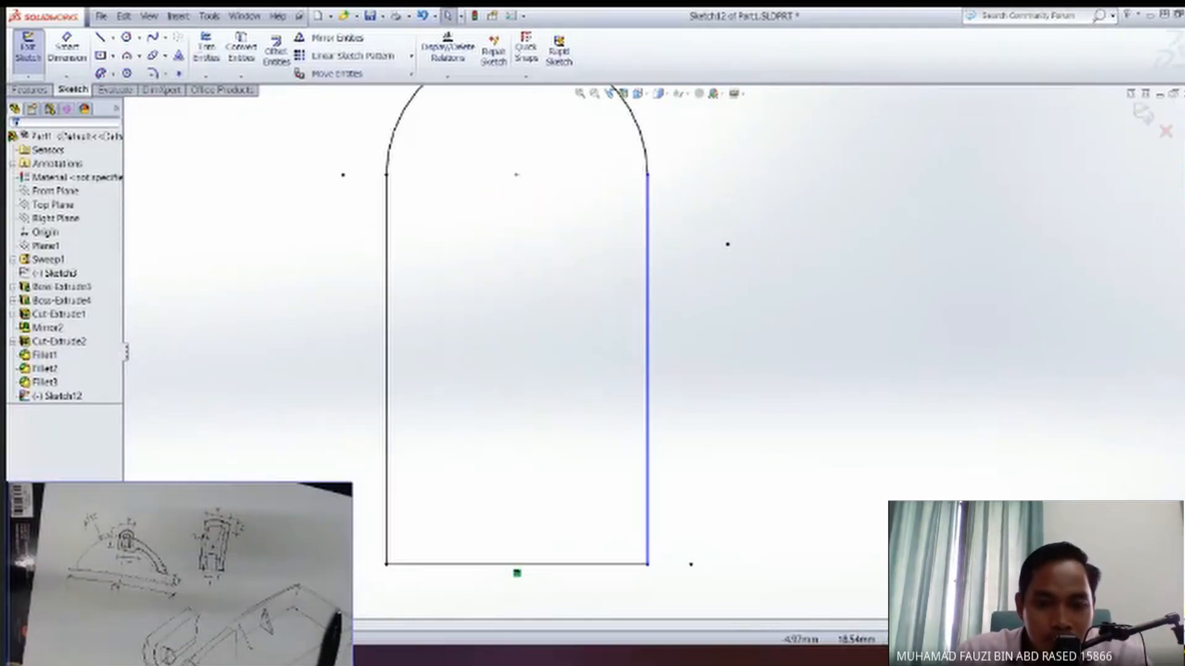
scroll(576, 431, down, 3)
scroll(576, 431, up, 5)
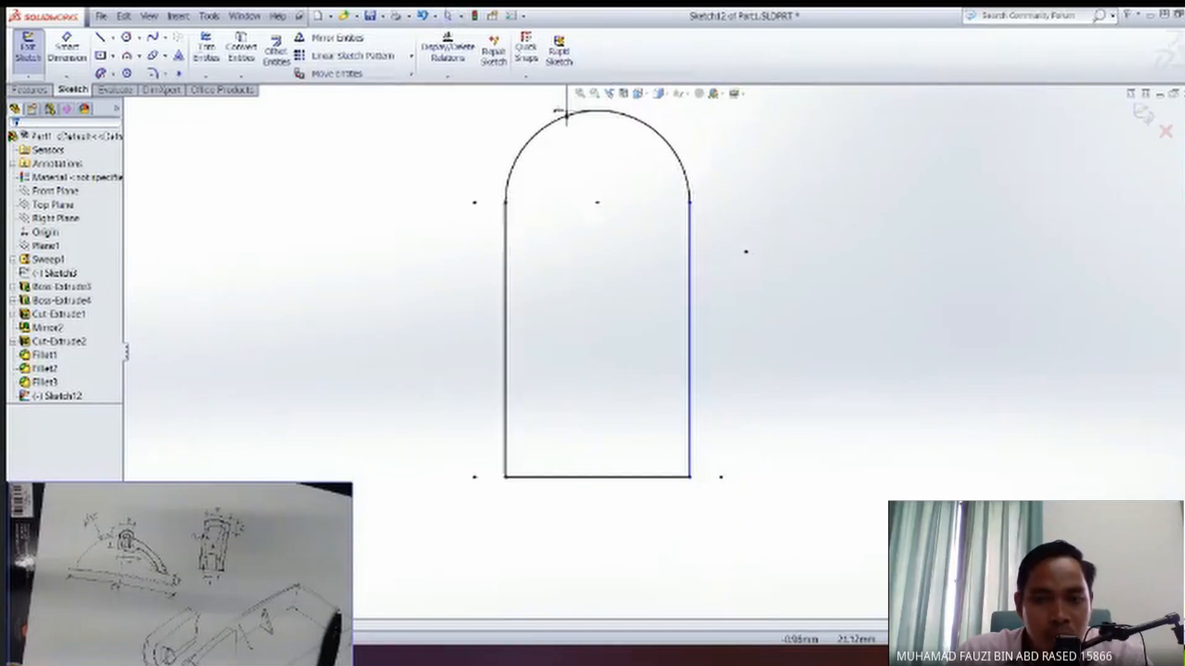
click(496, 118)
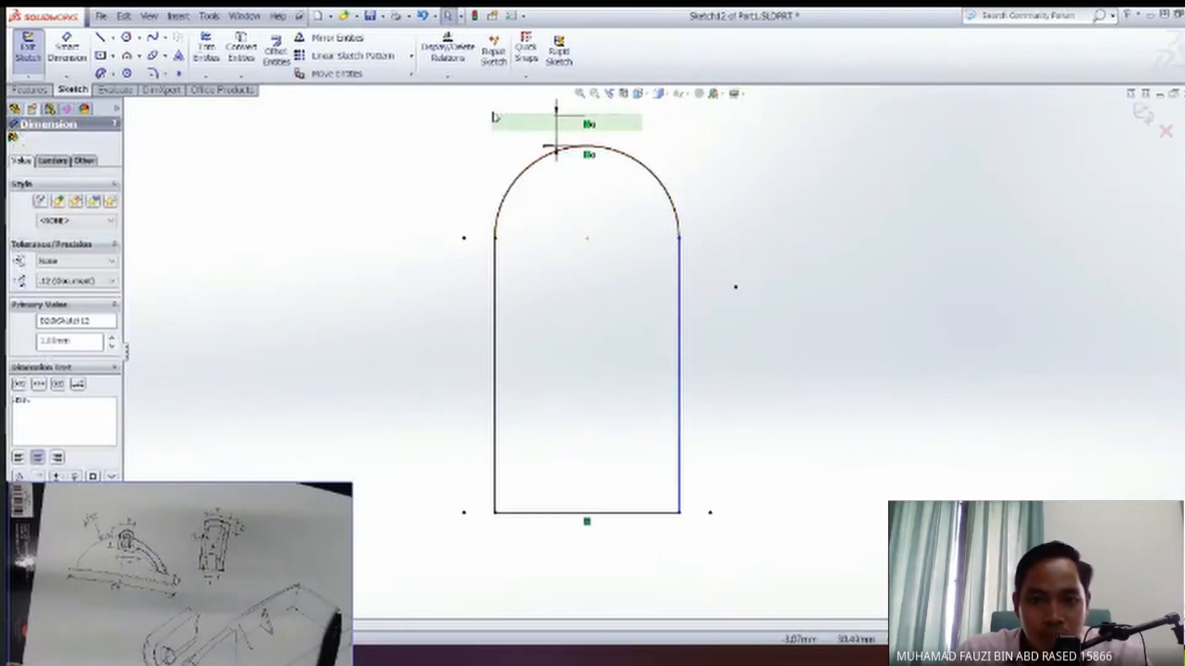
key(Delete)
Show the Sweep1 body to compare the inner outline with the end blocks, and hide it again.
middle_drag(622, 270, 654, 285)
mouse_move(594, 337)
middle_down()
mouse_move(614, 333)
mouse_move(613, 354)
mouse_move(575, 347)
middle_up()
key(space)
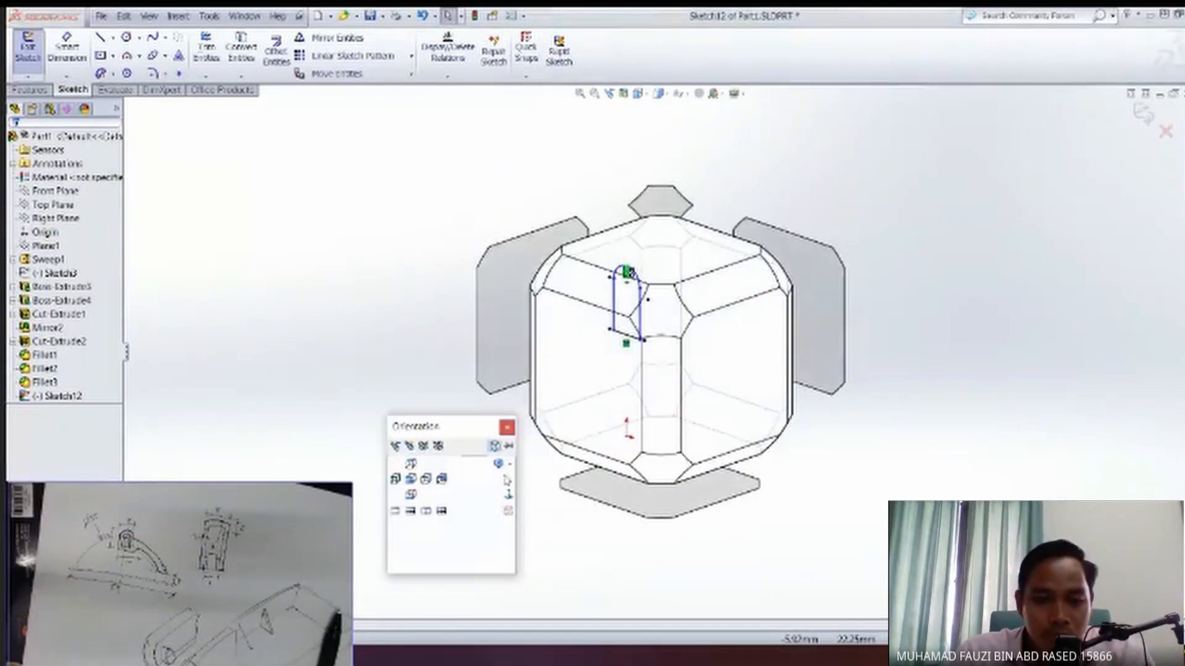
click(499, 465)
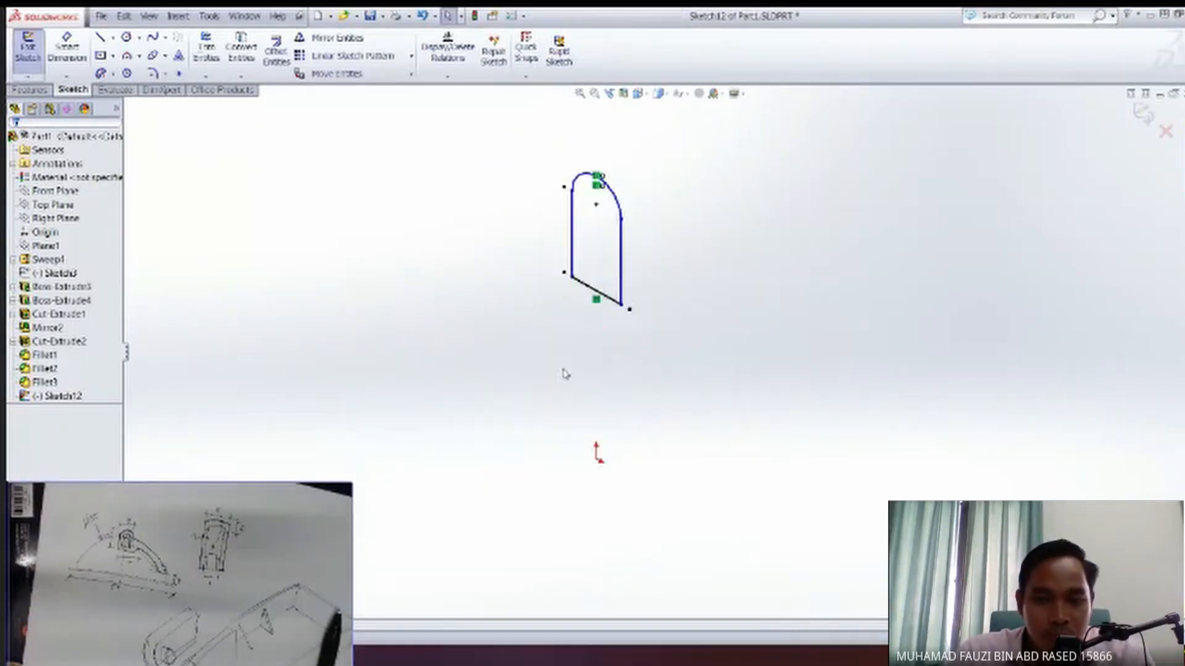
click(48, 259)
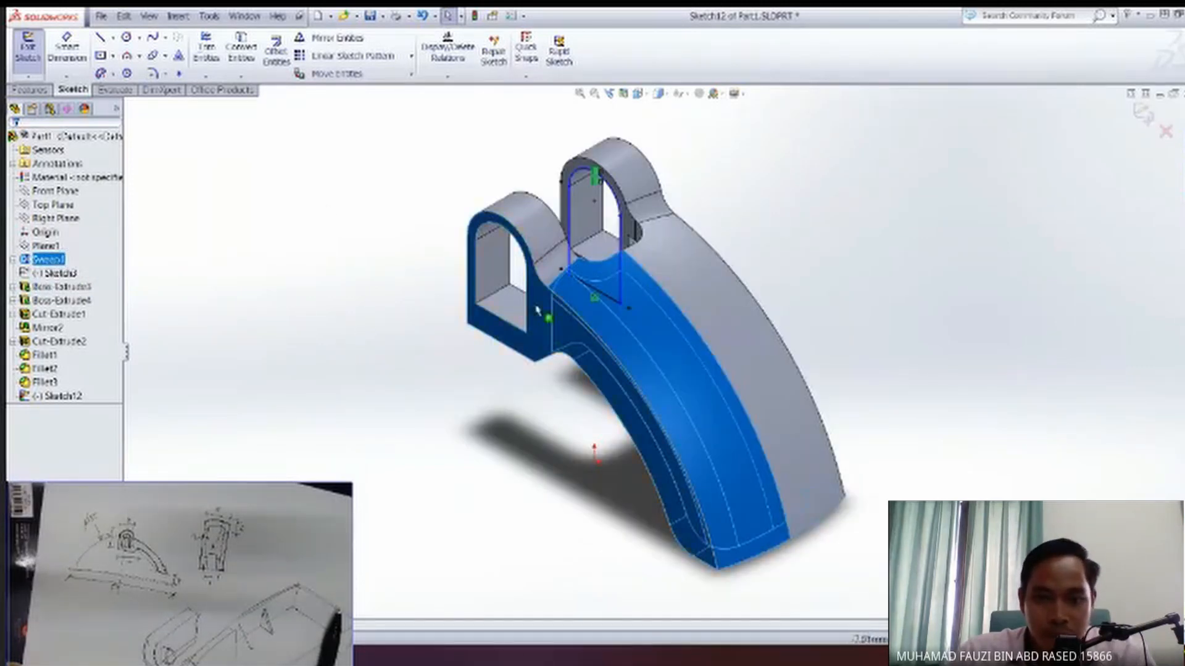
scroll(526, 253, up, 1)
scroll(526, 253, down, 1)
scroll(619, 284, up, 4)
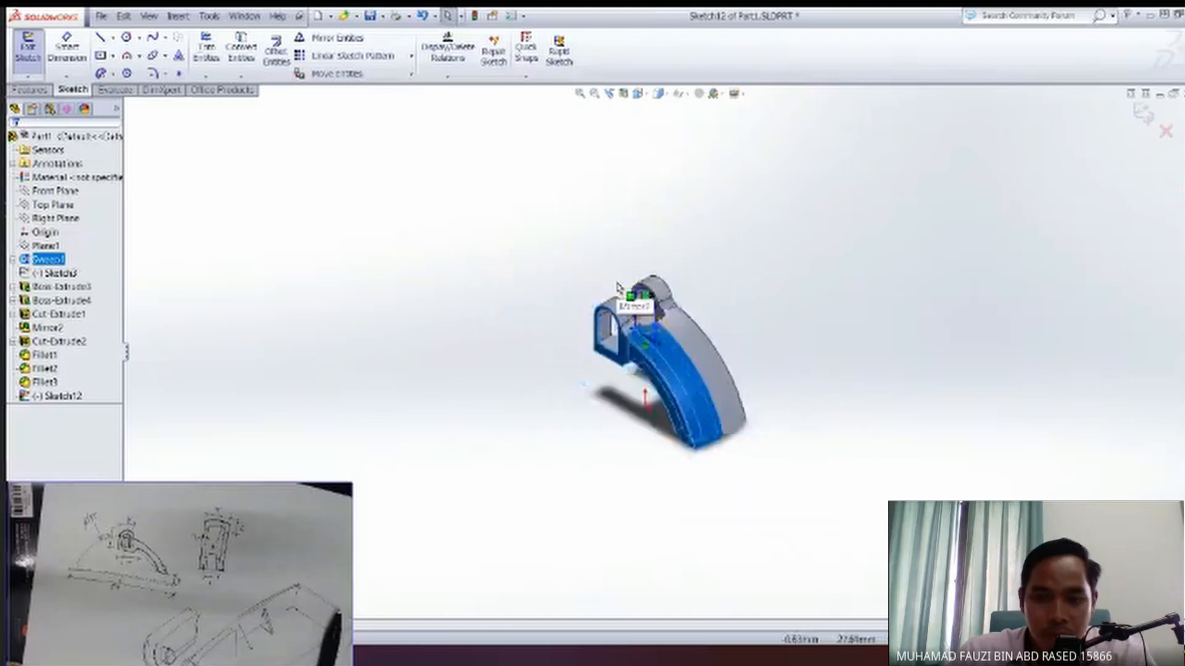
scroll(619, 284, down, 6)
ctrl+middle_drag(744, 432, 589, 335)
mouse_move(594, 400)
middle_down()
mouse_move(645, 407)
mouse_move(591, 465)
middle_up()
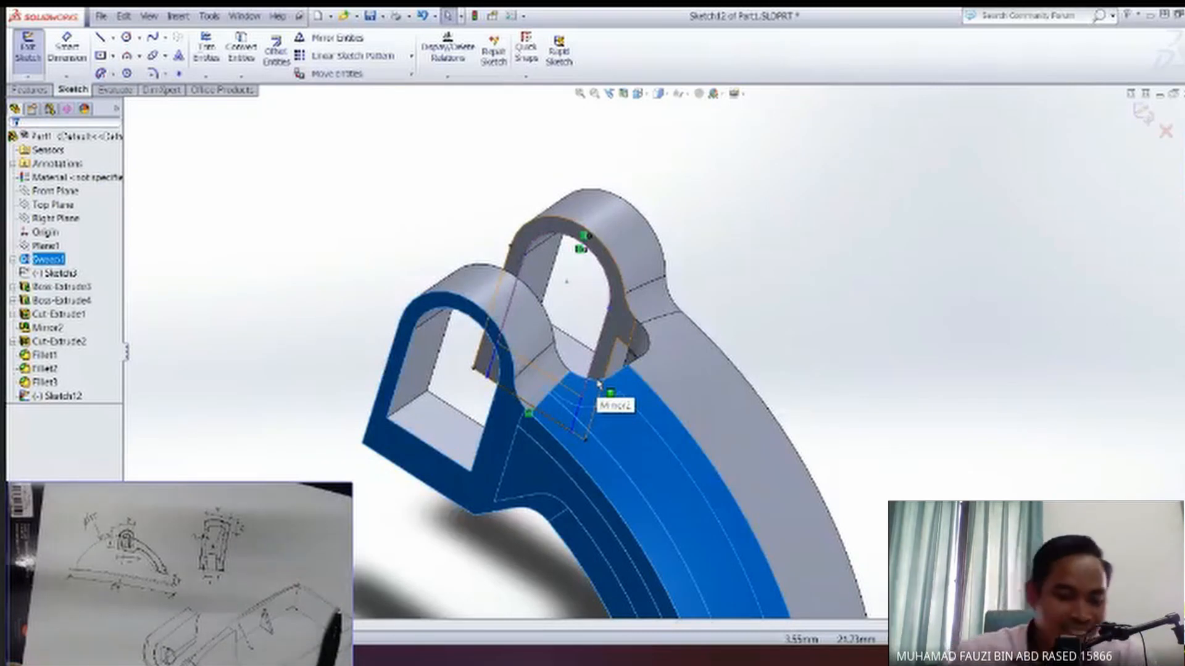
key(Tab)
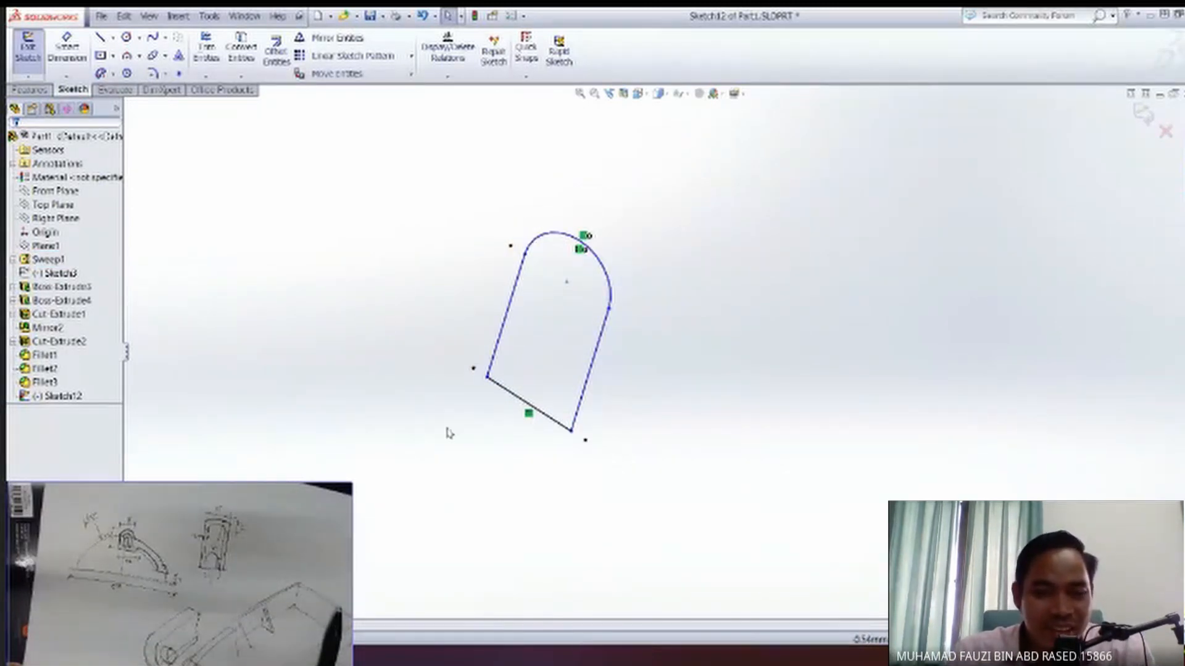
key(space)
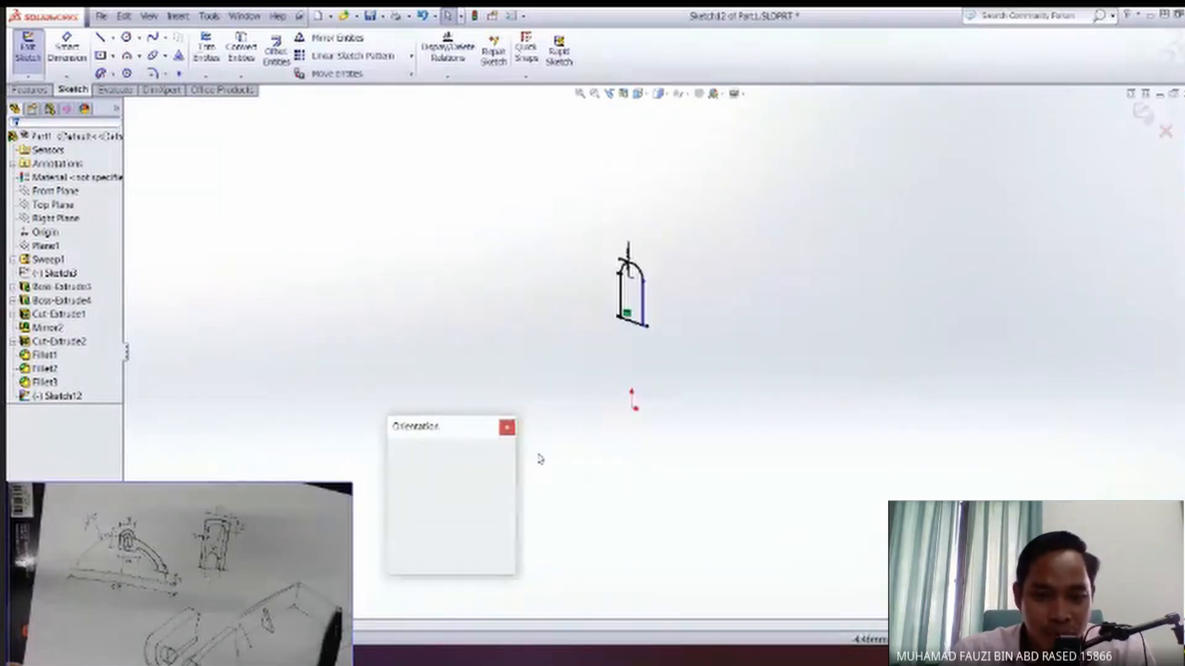
click(410, 480)
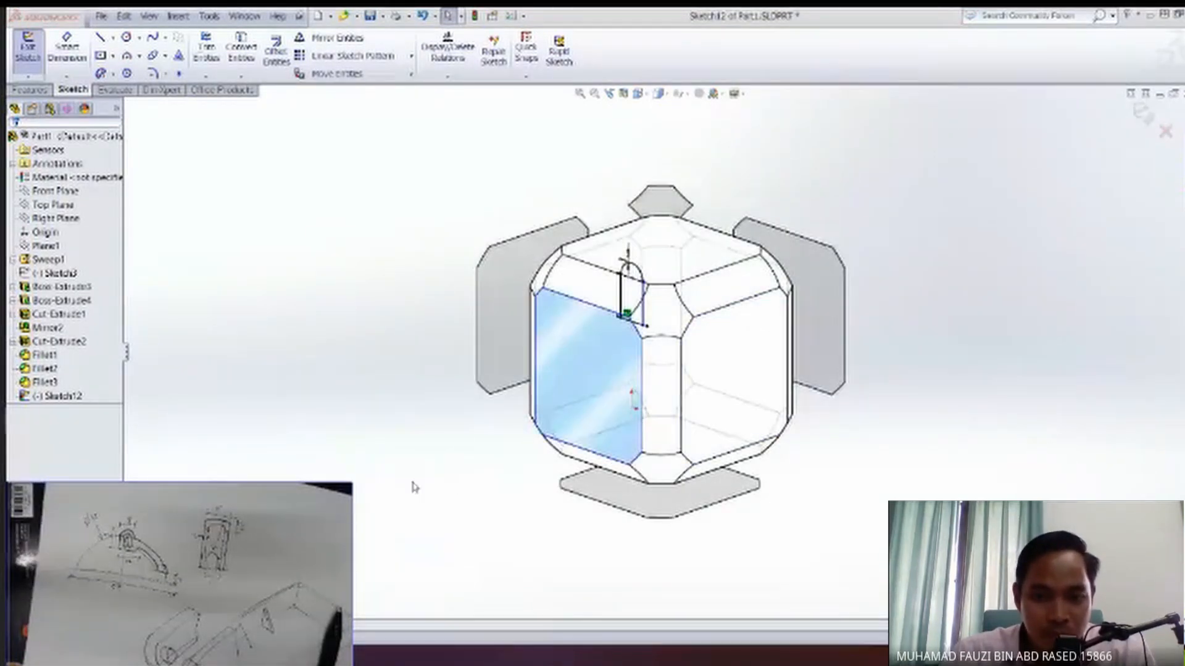
Remove the restored offset dimension from the inner outline's arc.
click(444, 144)
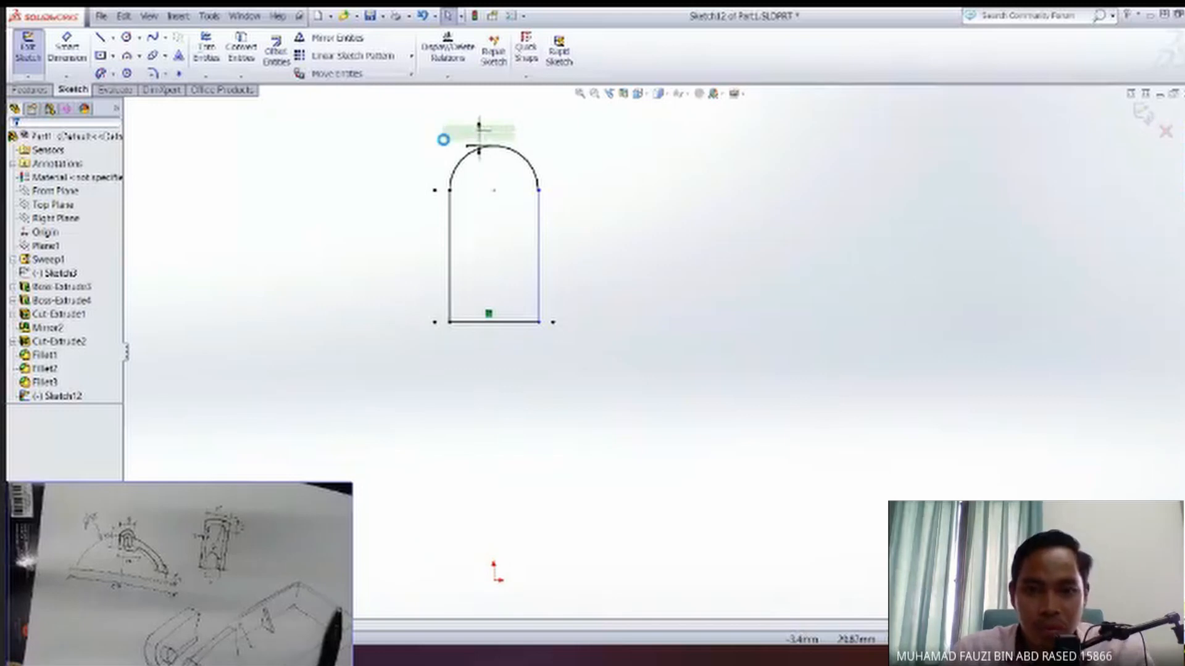
key(Delete)
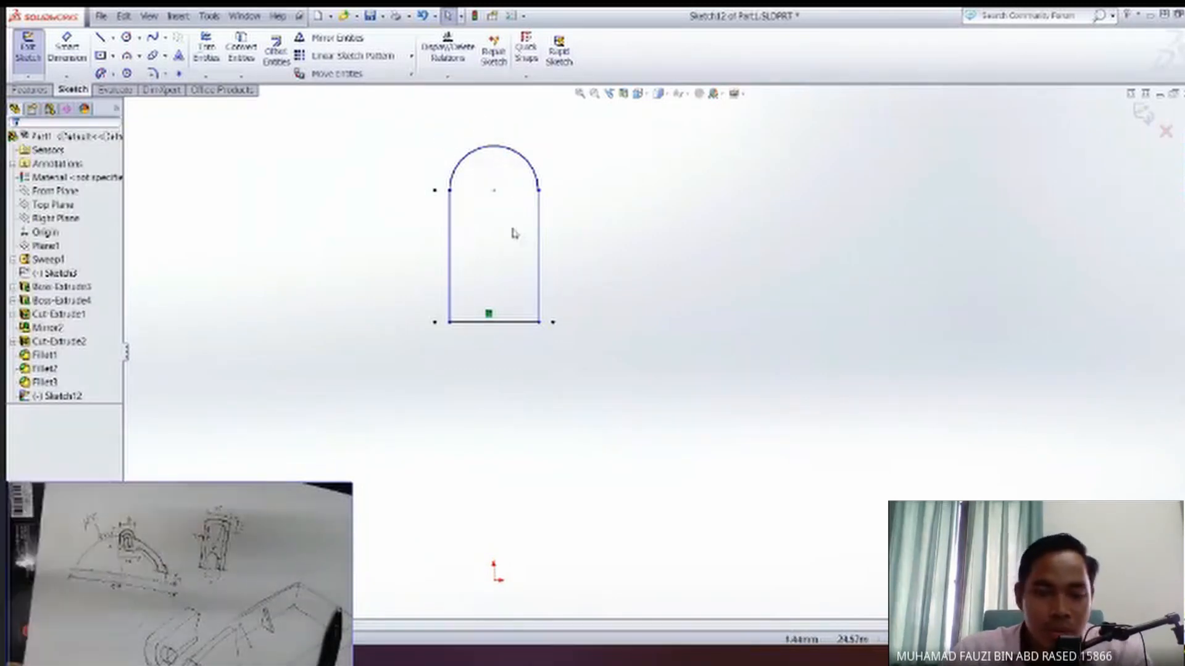
mouse_move(513, 266)
ctrl+middle_down()
mouse_move(516, 316)
mouse_move(504, 327)
ctrl+middle_up()
scroll(516, 315, up, 3)
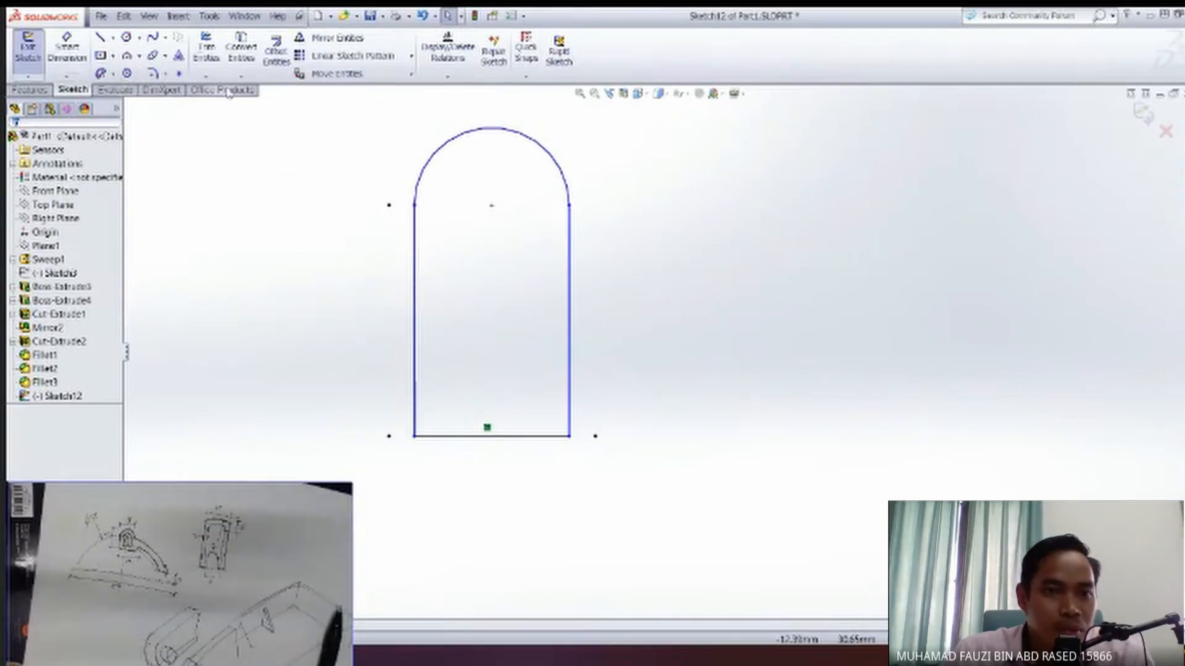
Offset the complete arch-shaped outline 1 mm inward.
click(276, 49)
click(564, 171)
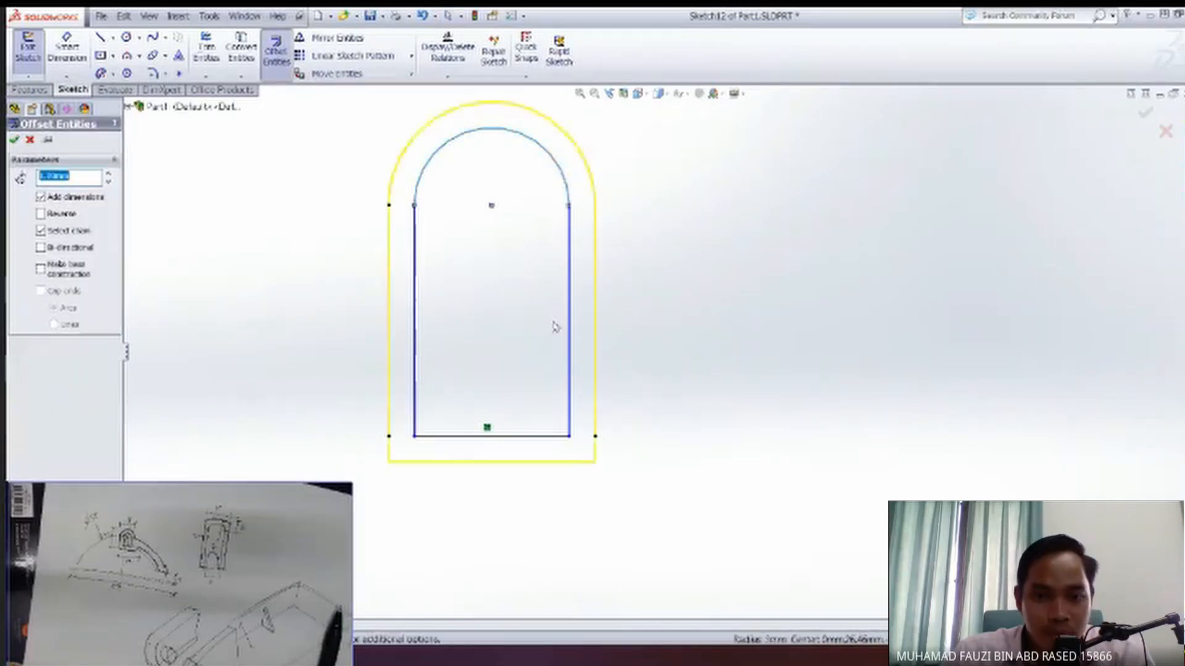
click(57, 215)
click(15, 142)
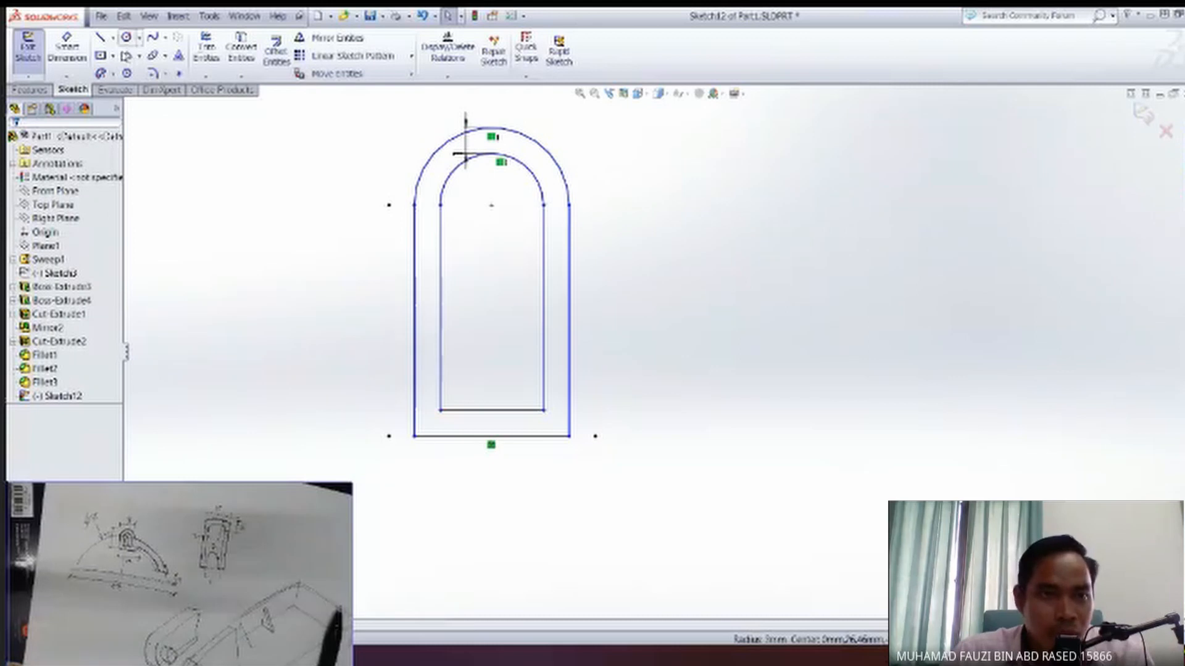
Extend both side lines of the offset outline down to the original base line.
click(206, 77)
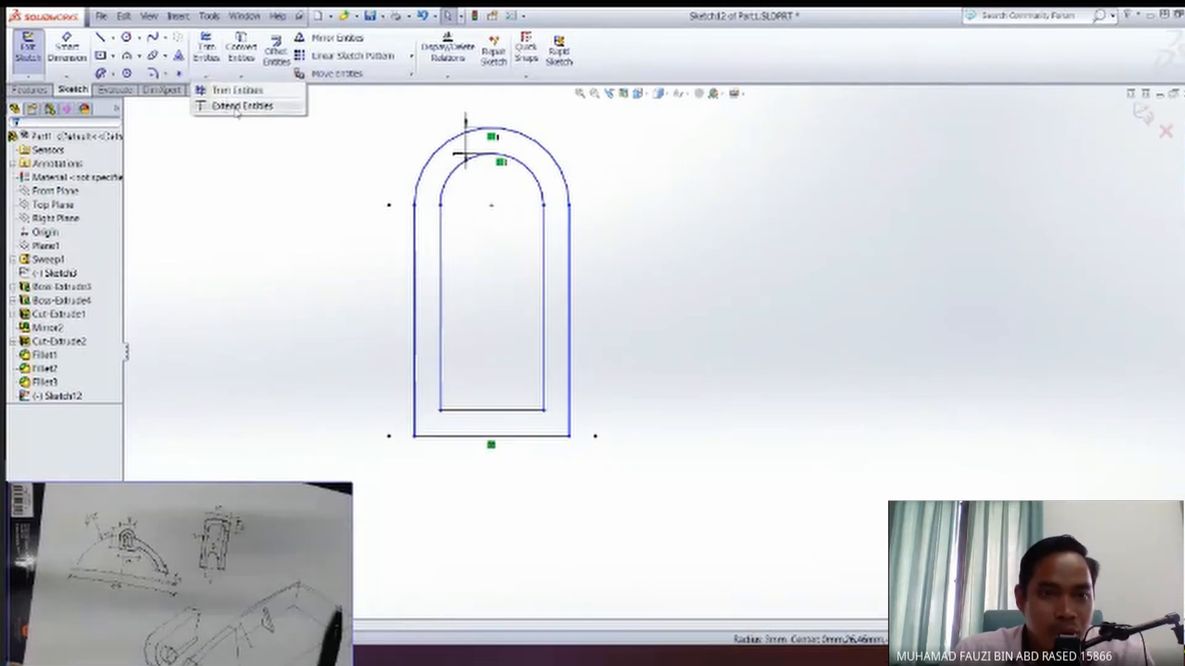
click(228, 102)
click(441, 396)
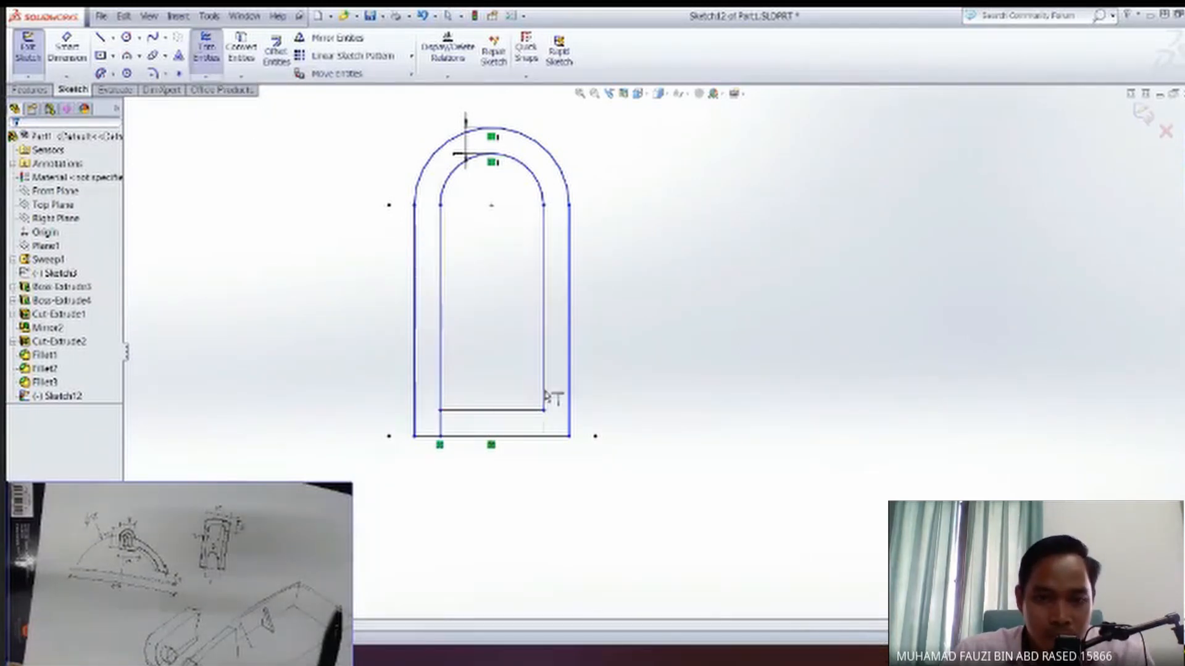
click(544, 398)
key(Escape)
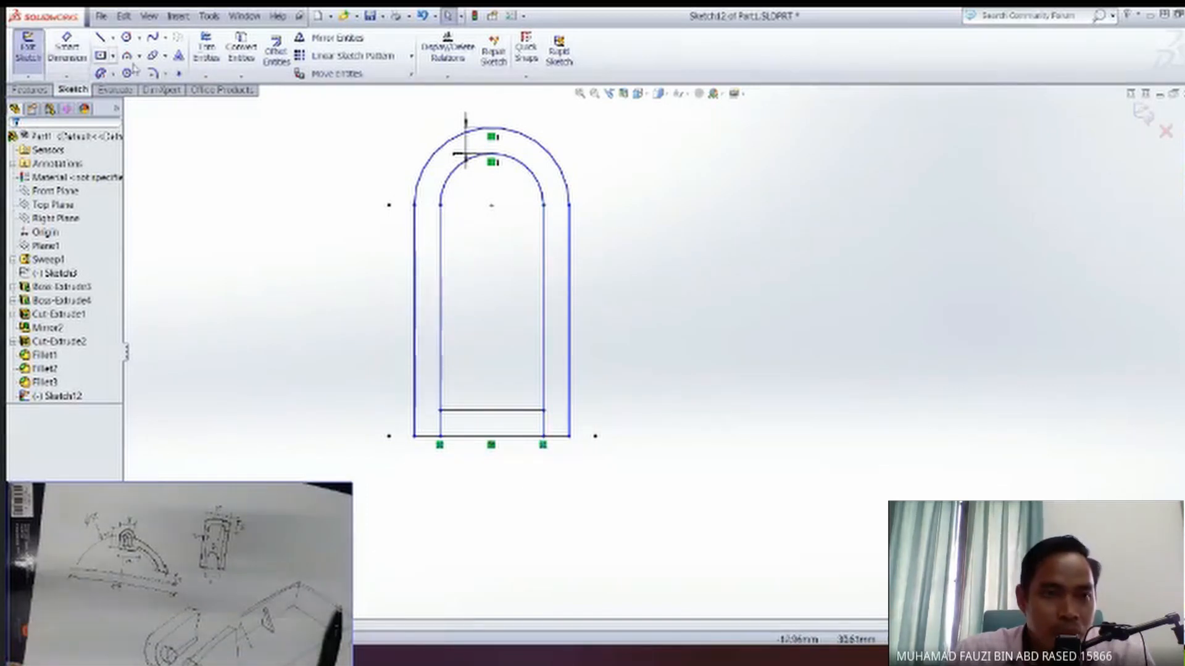
Remove the original base line, side lines and arc, along with the short cross line of the inner outline.
click(212, 58)
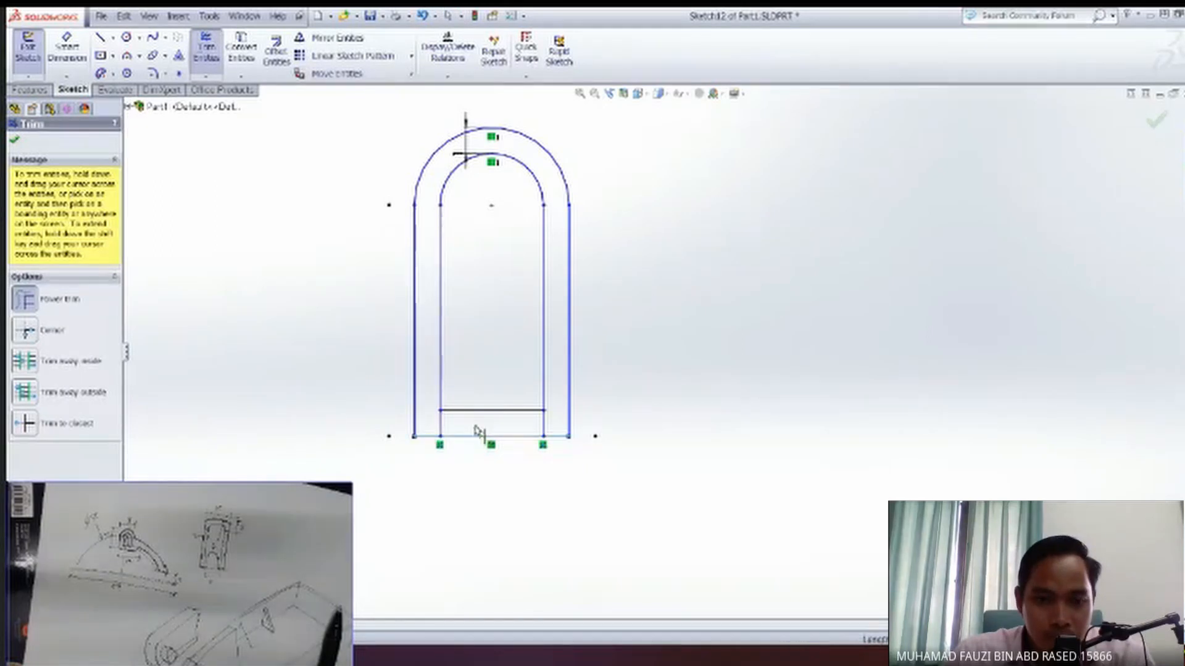
click(557, 443)
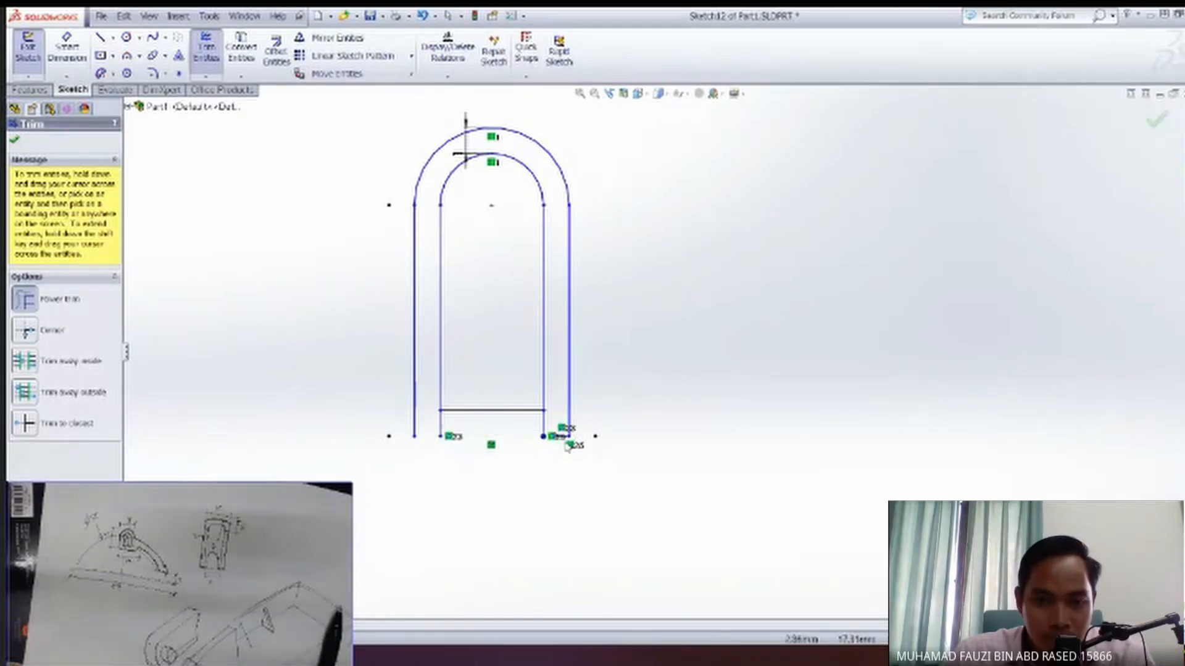
key(Escape)
drag(611, 463, 551, 398)
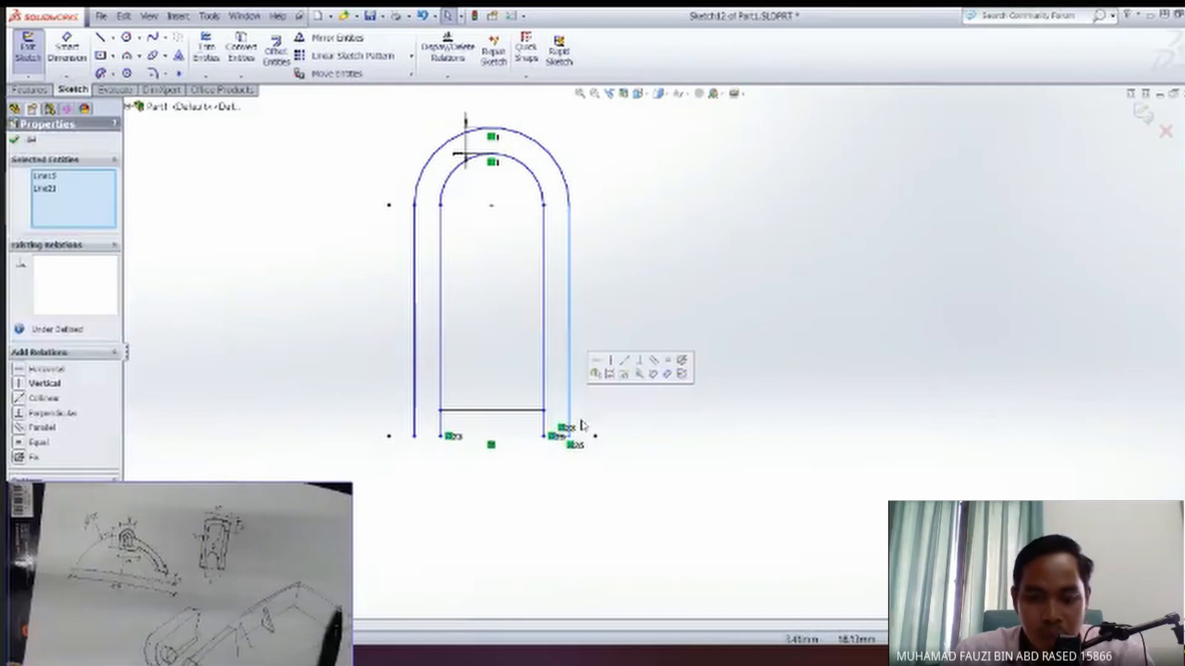
key(Delete)
drag(589, 145, 512, 154)
key(Delete)
drag(425, 213, 374, 244)
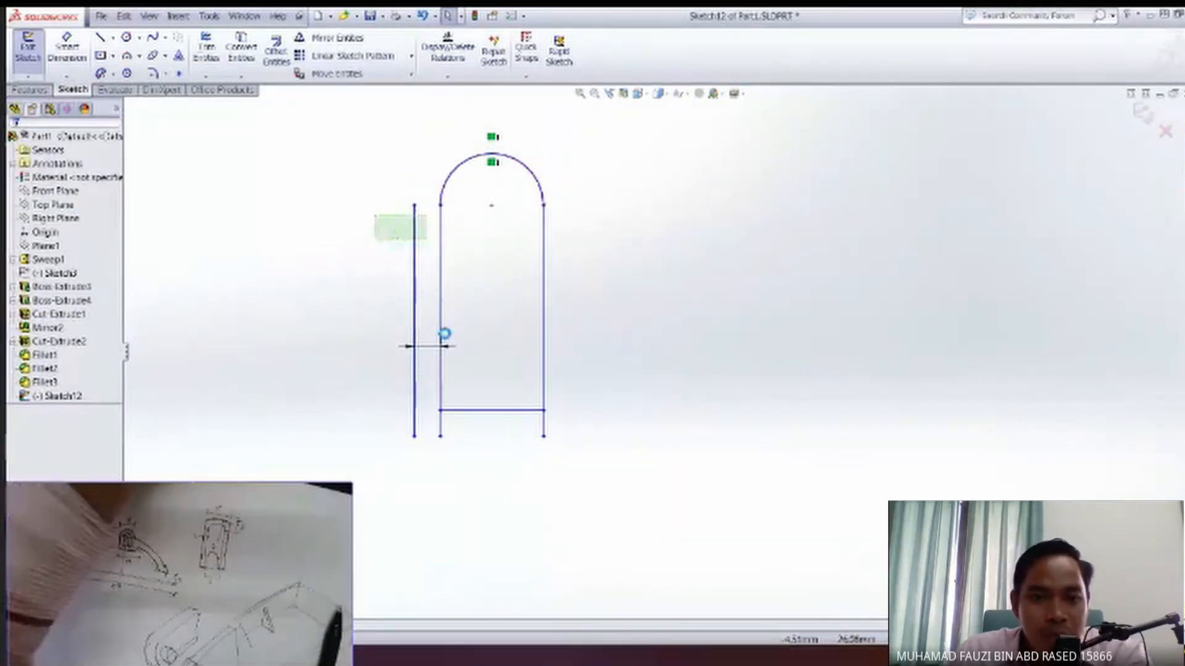
key(Delete)
drag(499, 442, 484, 370)
key(Delete)
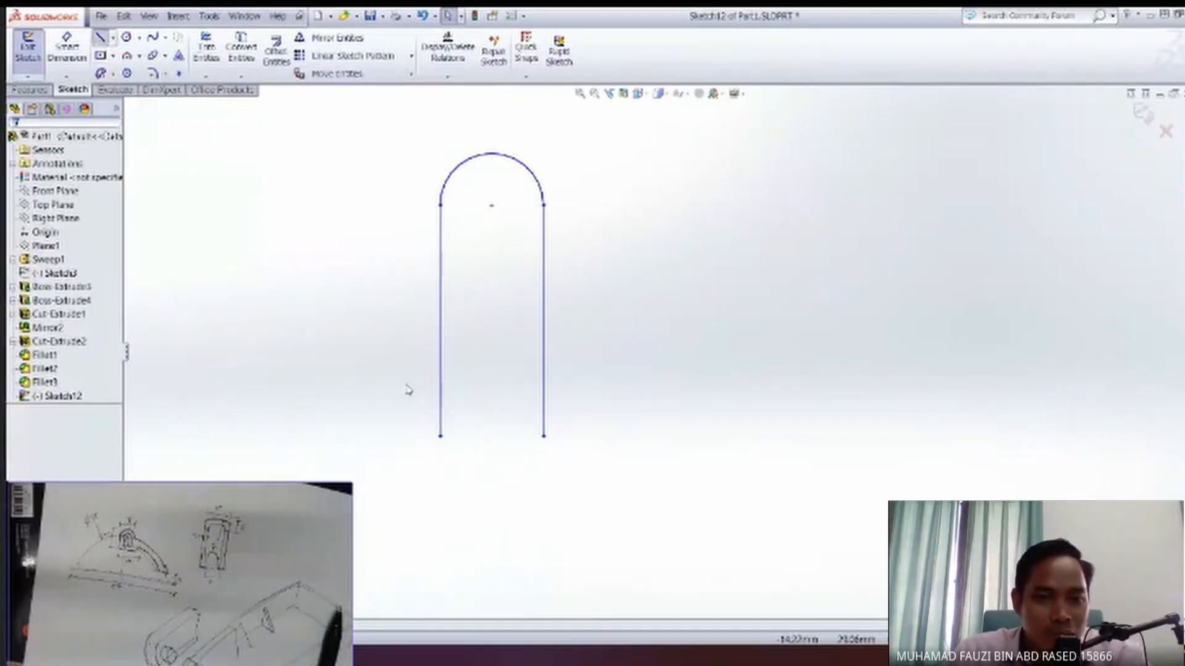
Close the inner outline with a straight line between the lower ends of its side lines.
key(l)
click(440, 436)
click(543, 436)
key(Escape)
scroll(501, 502, down, 1)
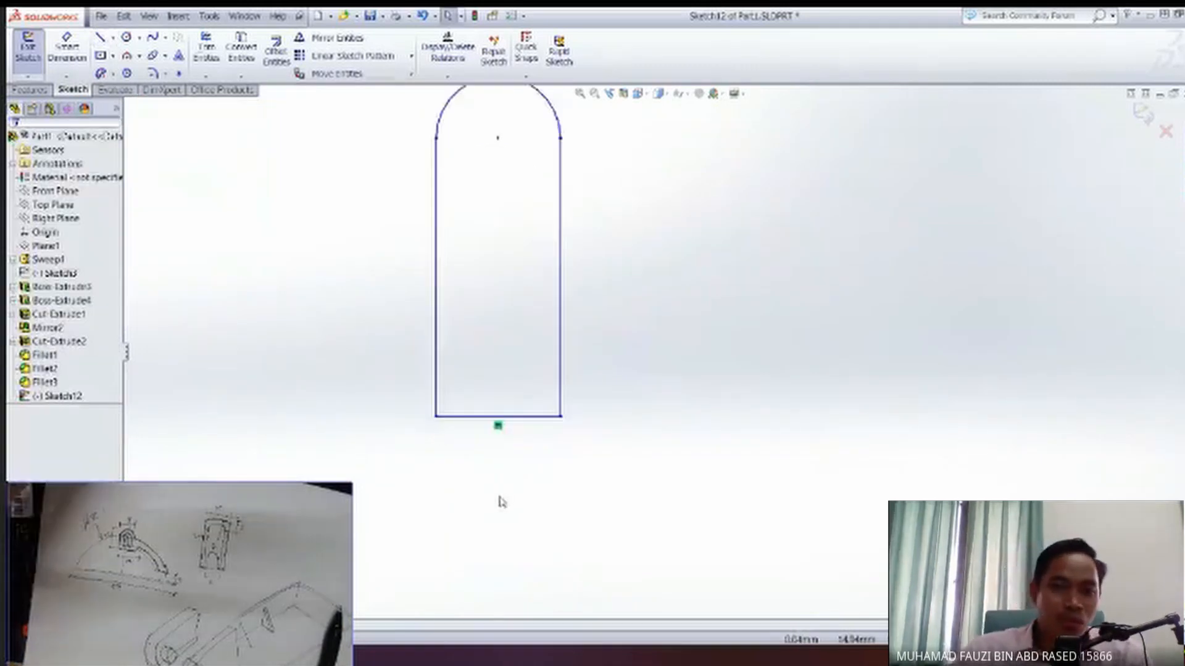
scroll(500, 503, up, 4)
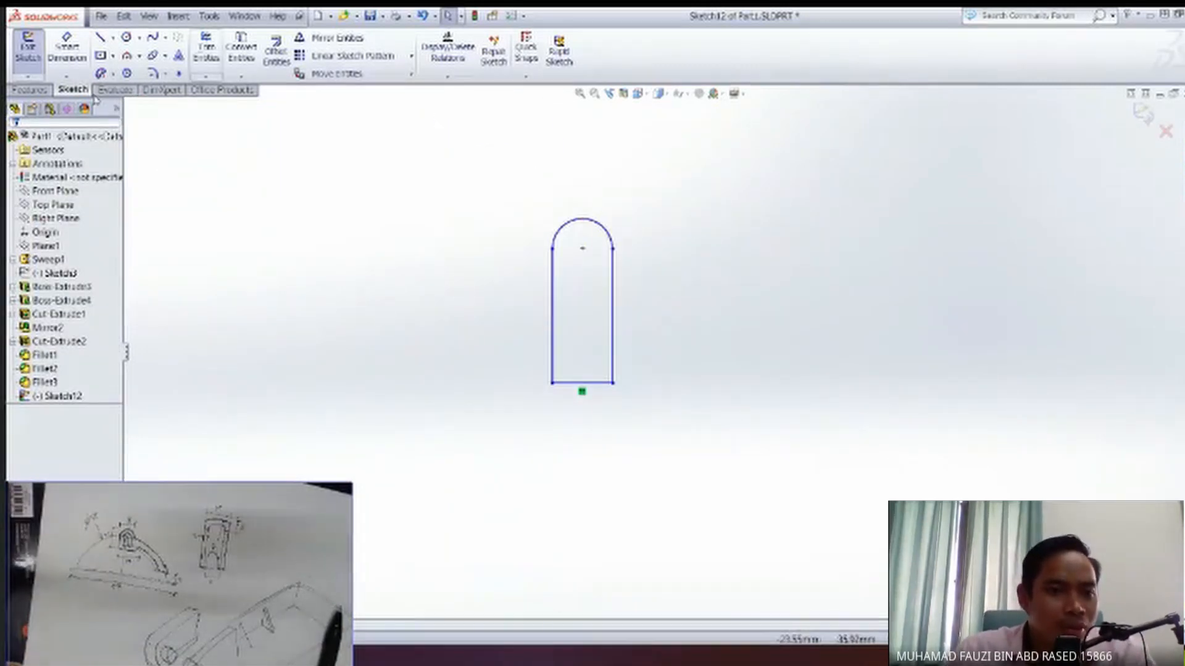
Show the Sweep1 body and sketch a line from the midpoint of the block opening's lower edge past one side of the outline.
click(68, 261)
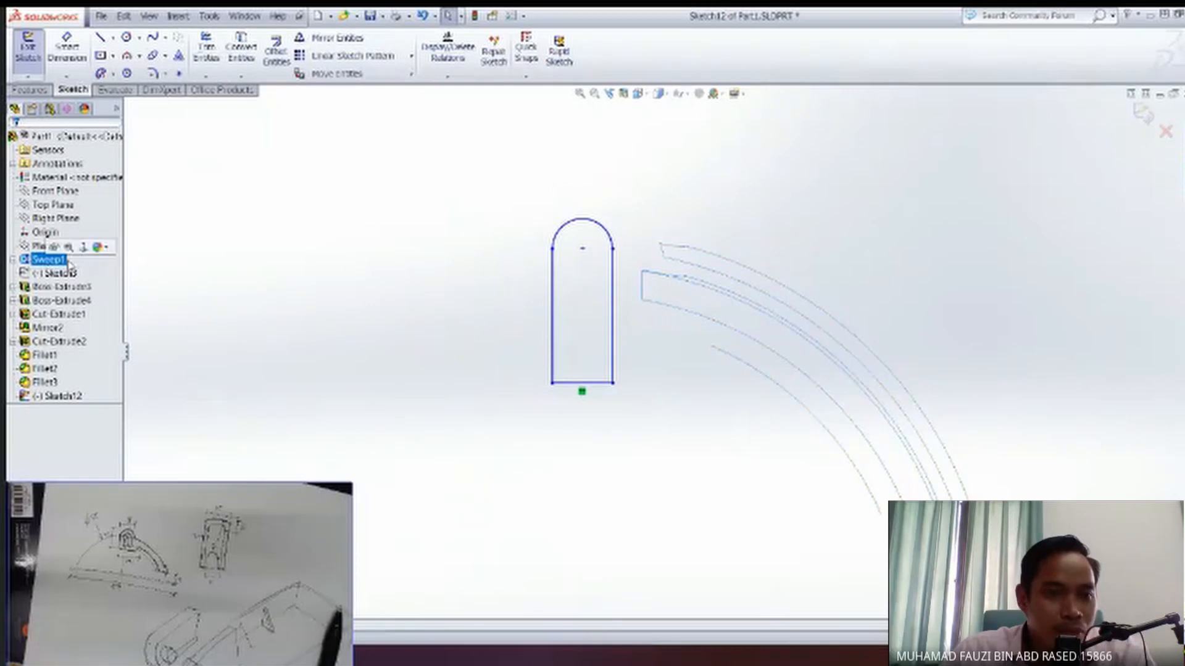
click(55, 248)
middle_drag(563, 379, 580, 408)
scroll(583, 408, up, 3)
scroll(592, 401, down, 8)
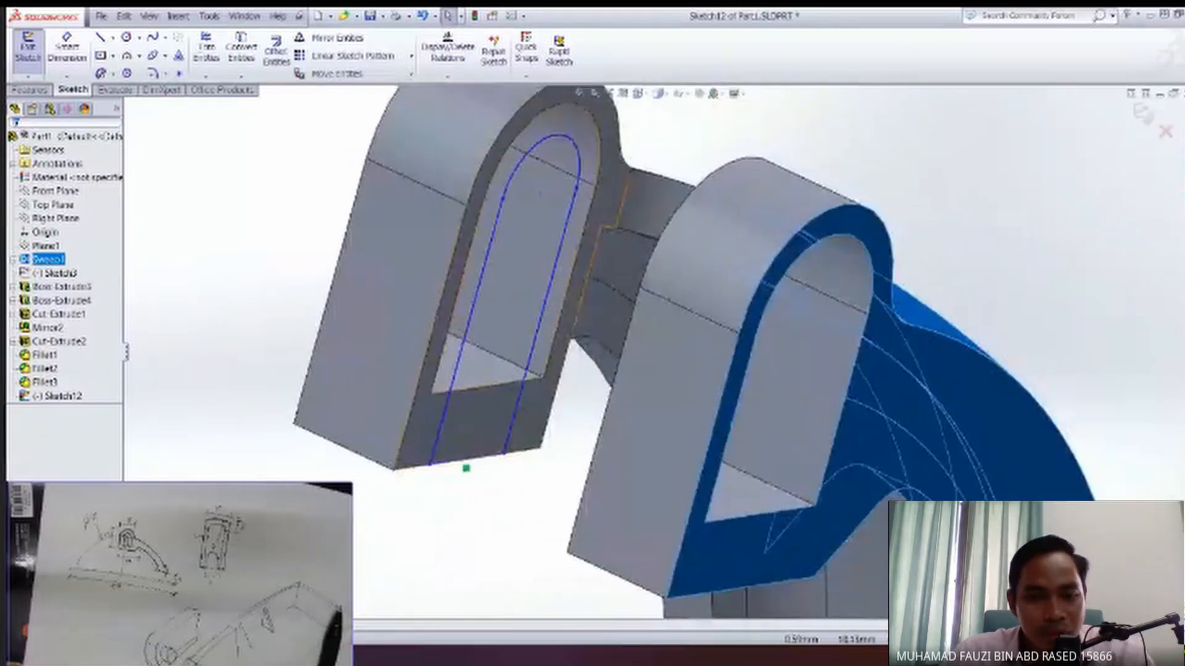
middle_drag(484, 388, 436, 416)
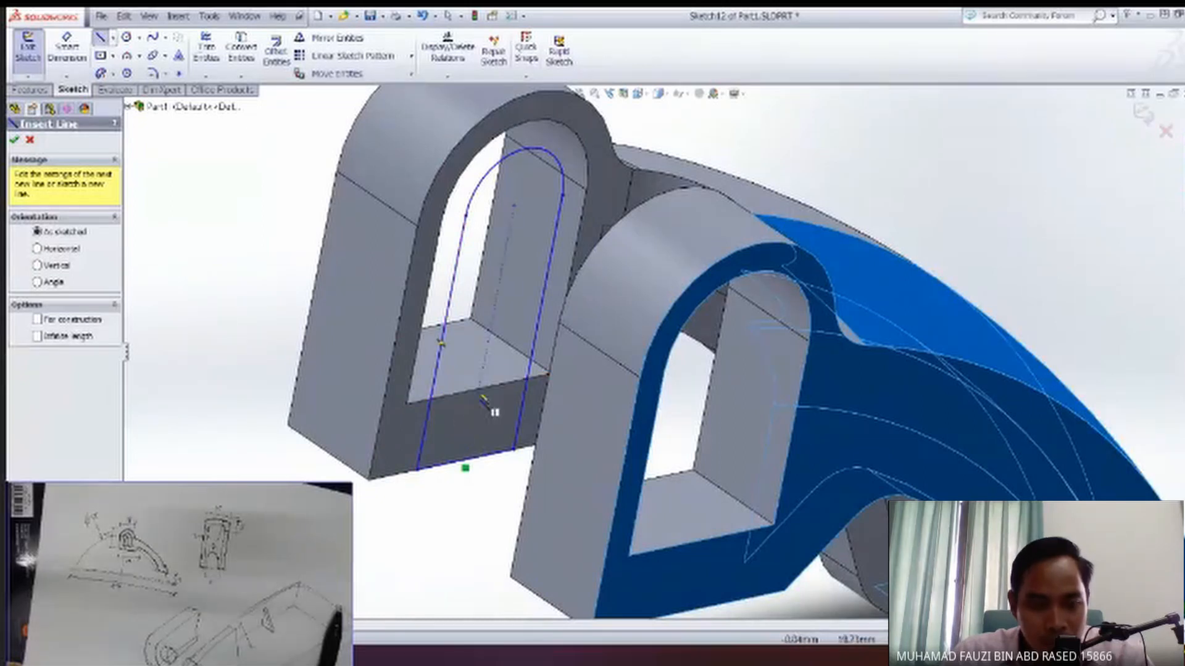
click(477, 388)
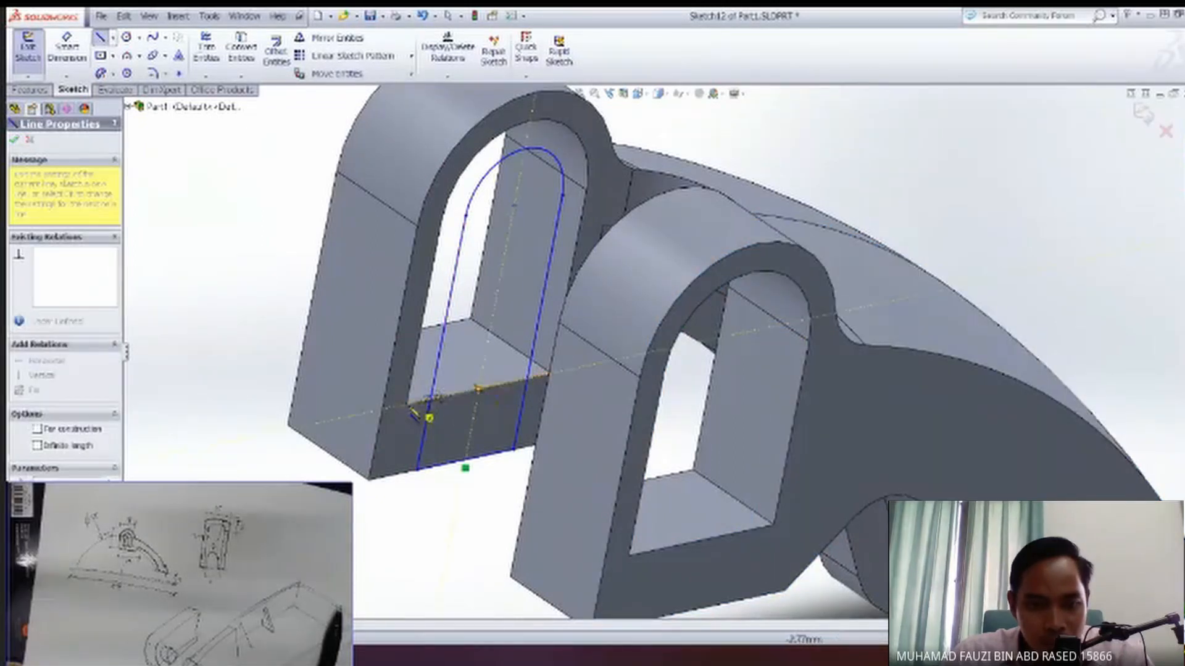
click(345, 418)
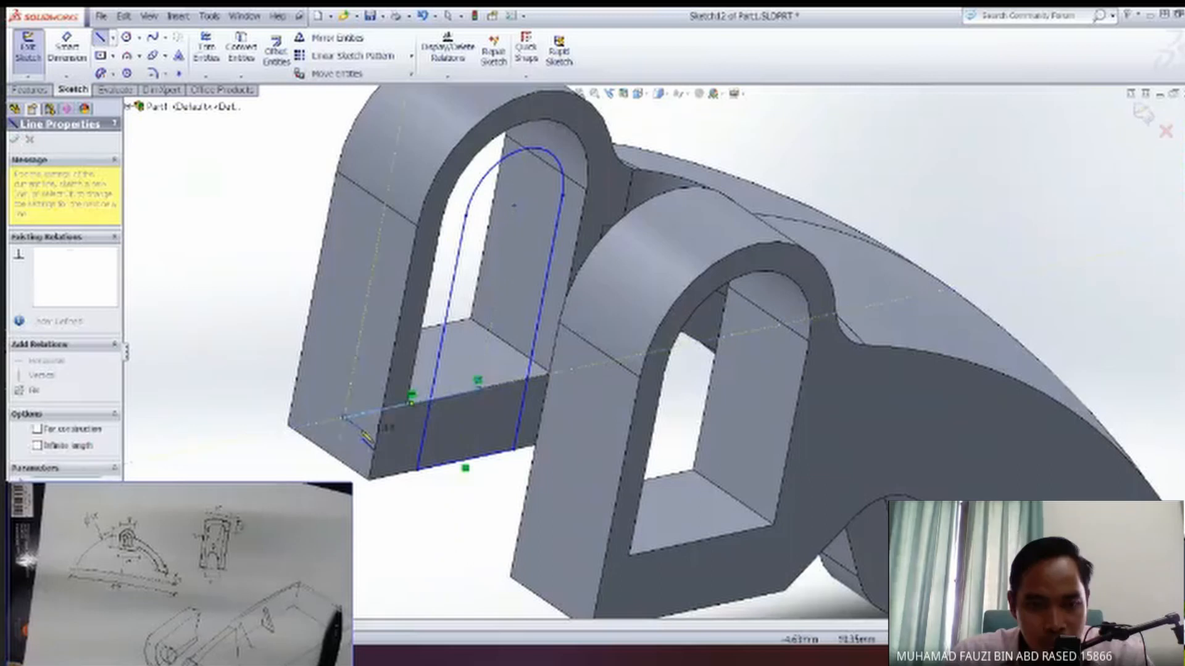
key(Escape)
key(Escape)
Hide the Sweep1 body and extend the new cross line to the outline's opposite side line.
click(57, 260)
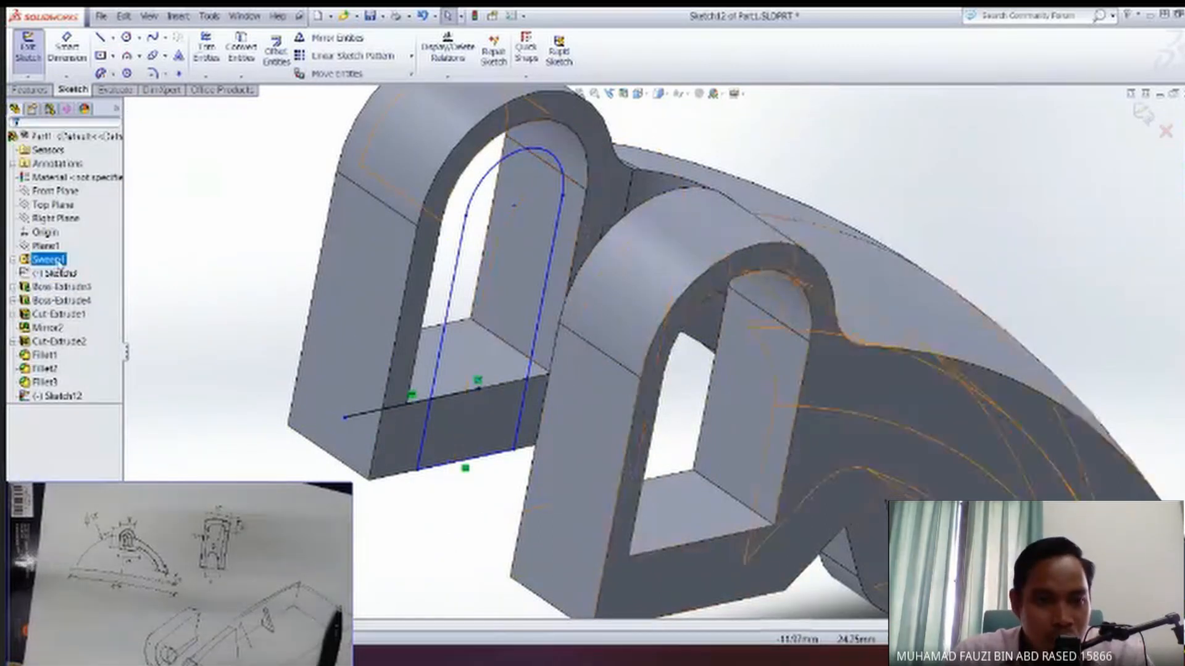
key(Tab)
click(175, 235)
click(206, 76)
click(223, 91)
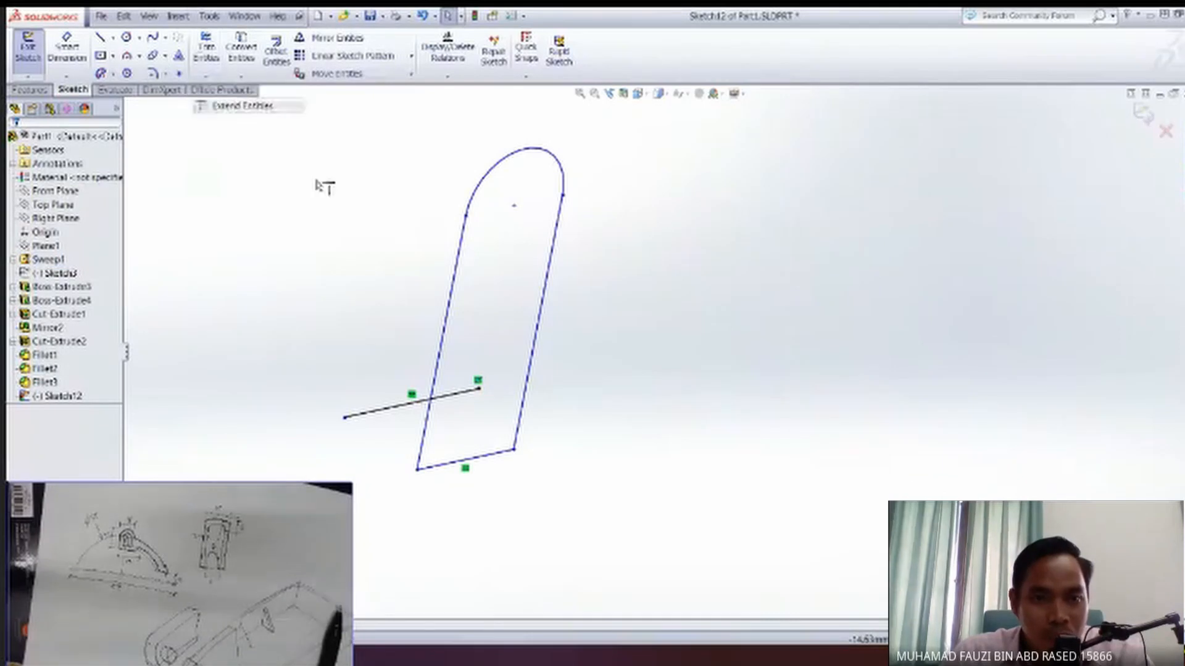
click(475, 395)
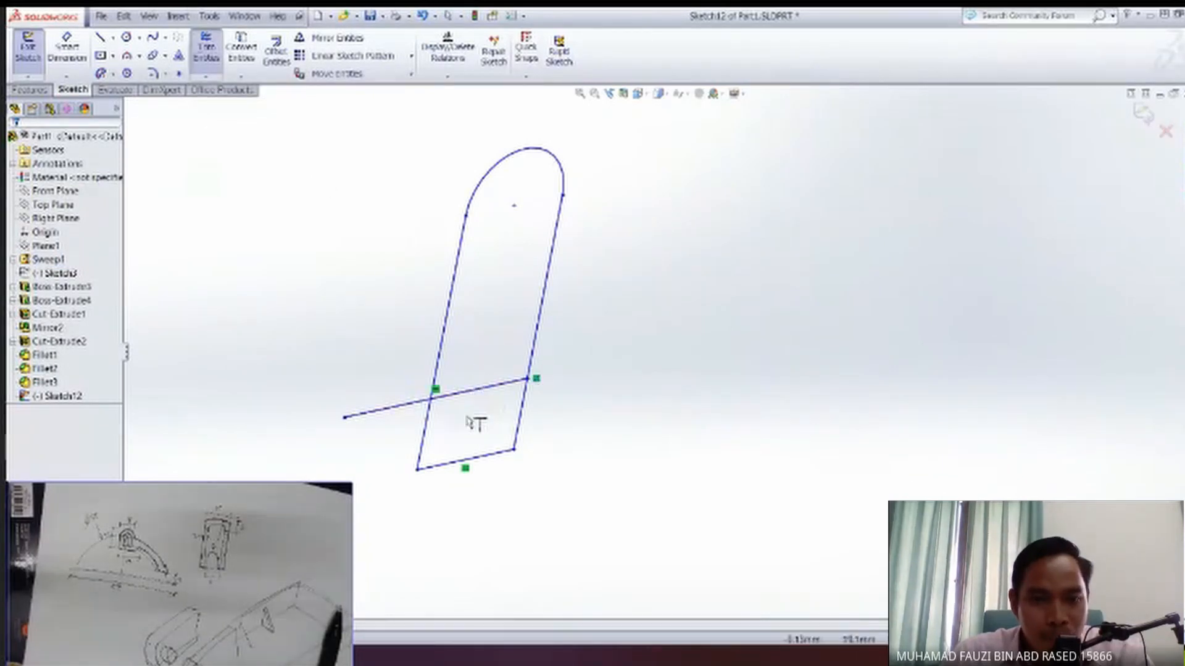
key(Escape)
Trim the cross line's overhanging end and everything of the outline below the cross line.
click(206, 48)
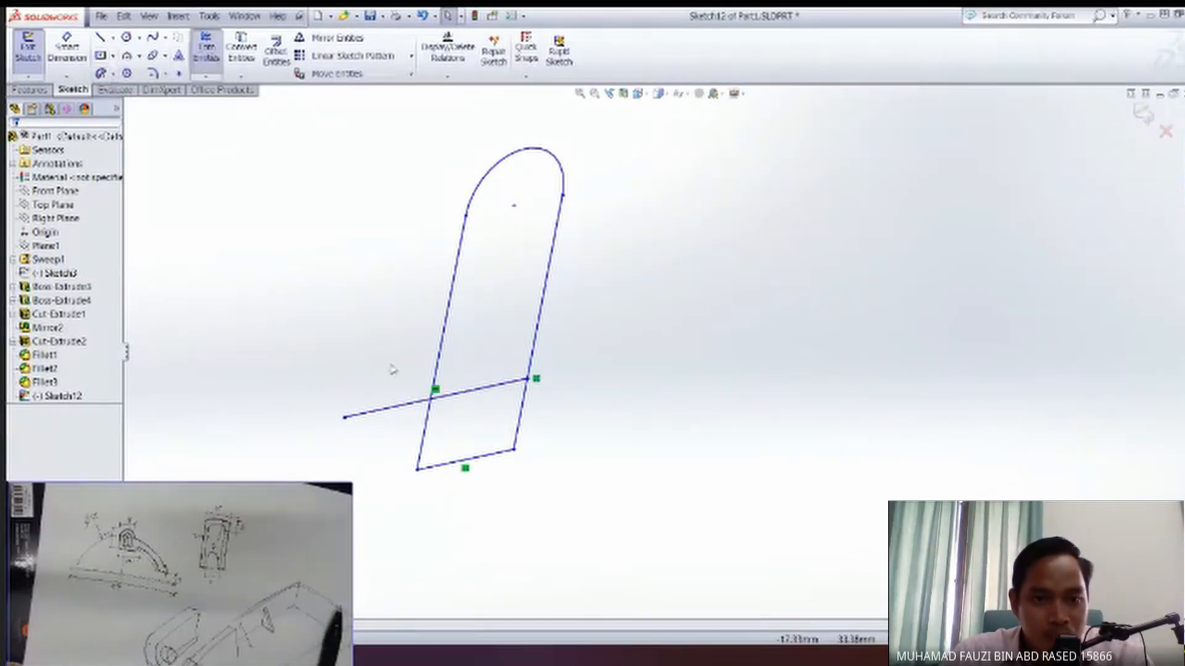
drag(414, 421, 386, 386)
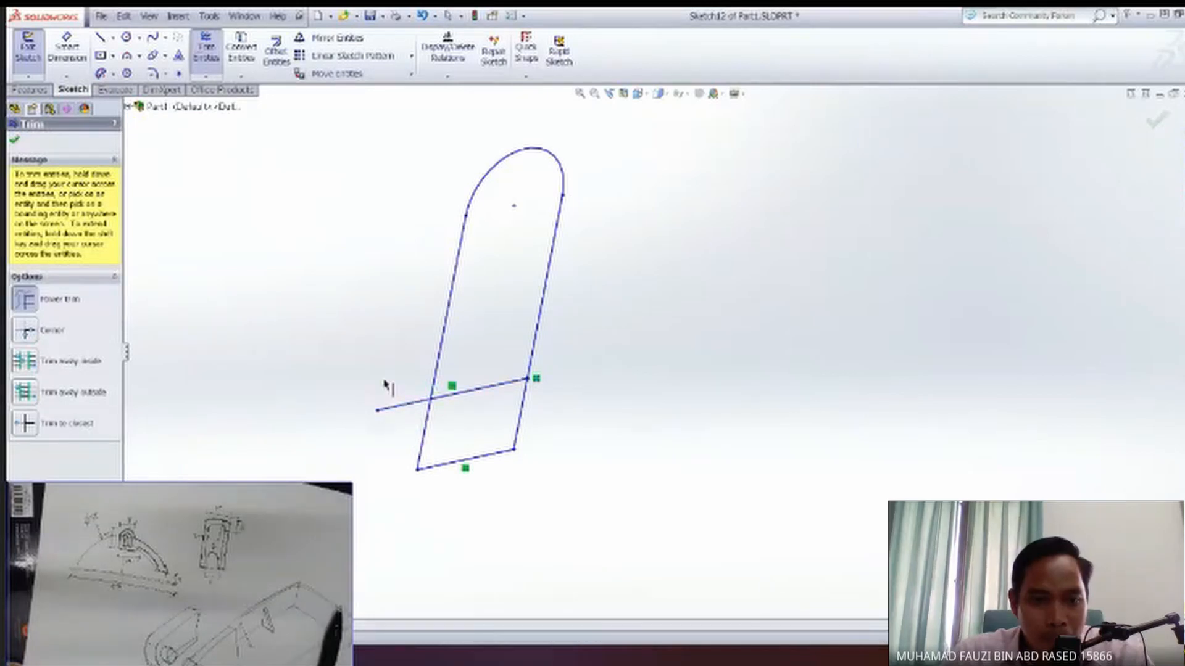
drag(444, 453, 507, 425)
key(Escape)
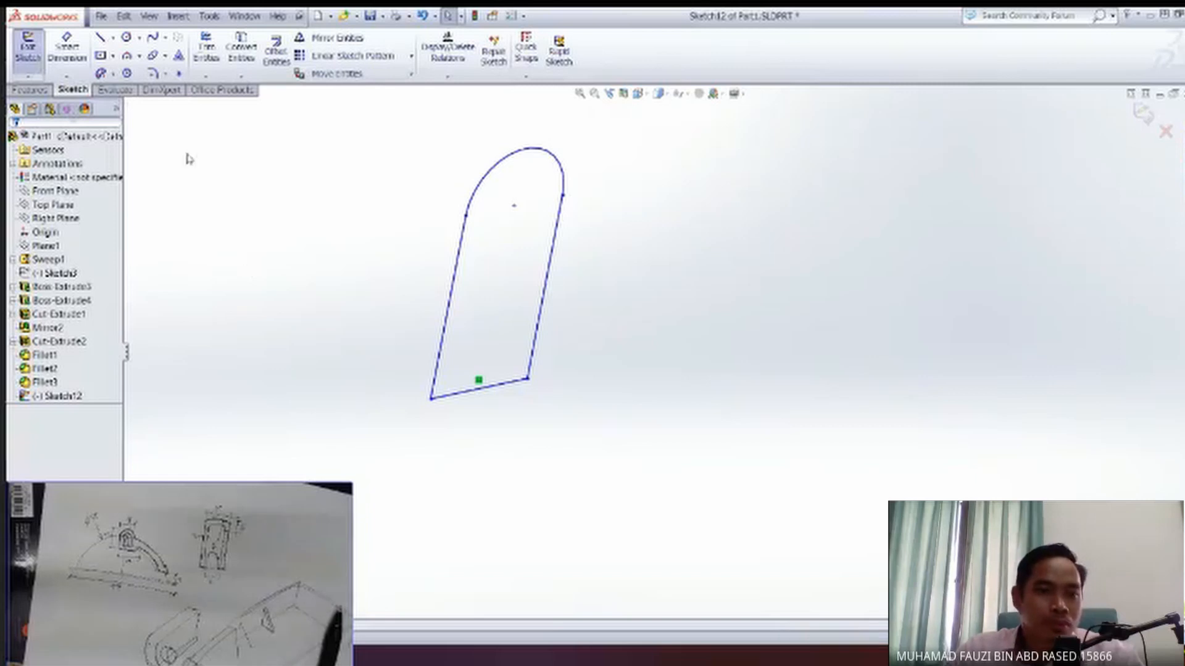
Show the Sweep1 body again to check the shortened outline inside the block opening.
right_click(261, 236)
click(47, 233)
click(60, 259)
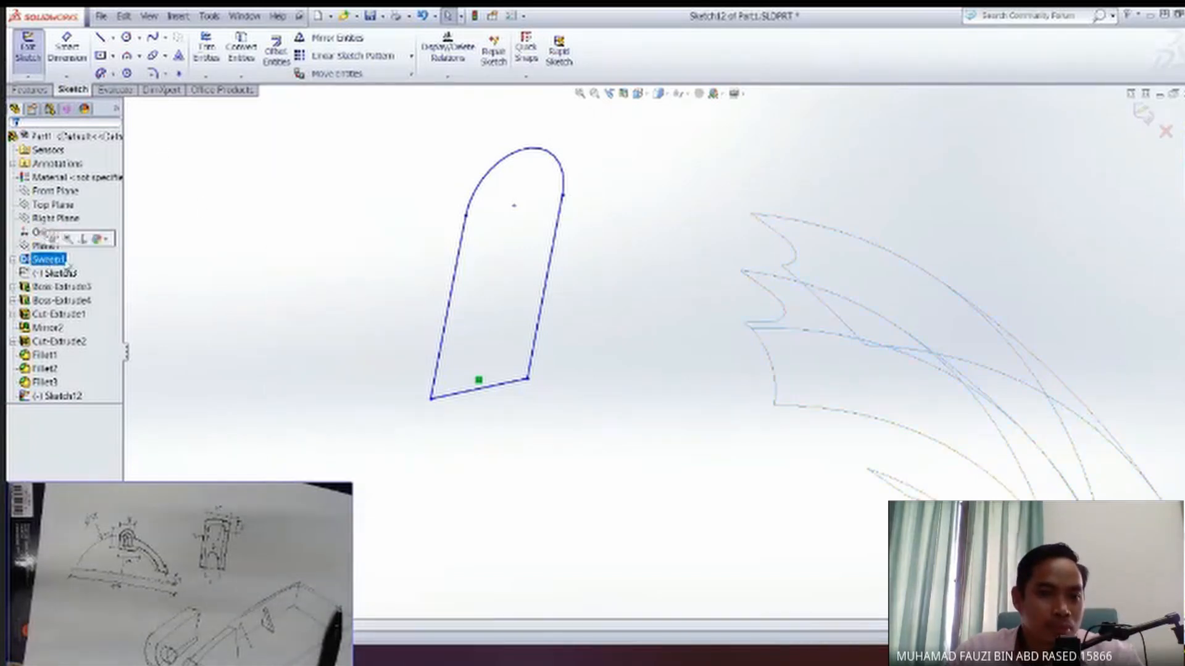
click(54, 239)
mouse_move(429, 369)
middle_down()
mouse_move(408, 413)
mouse_move(435, 387)
middle_up()
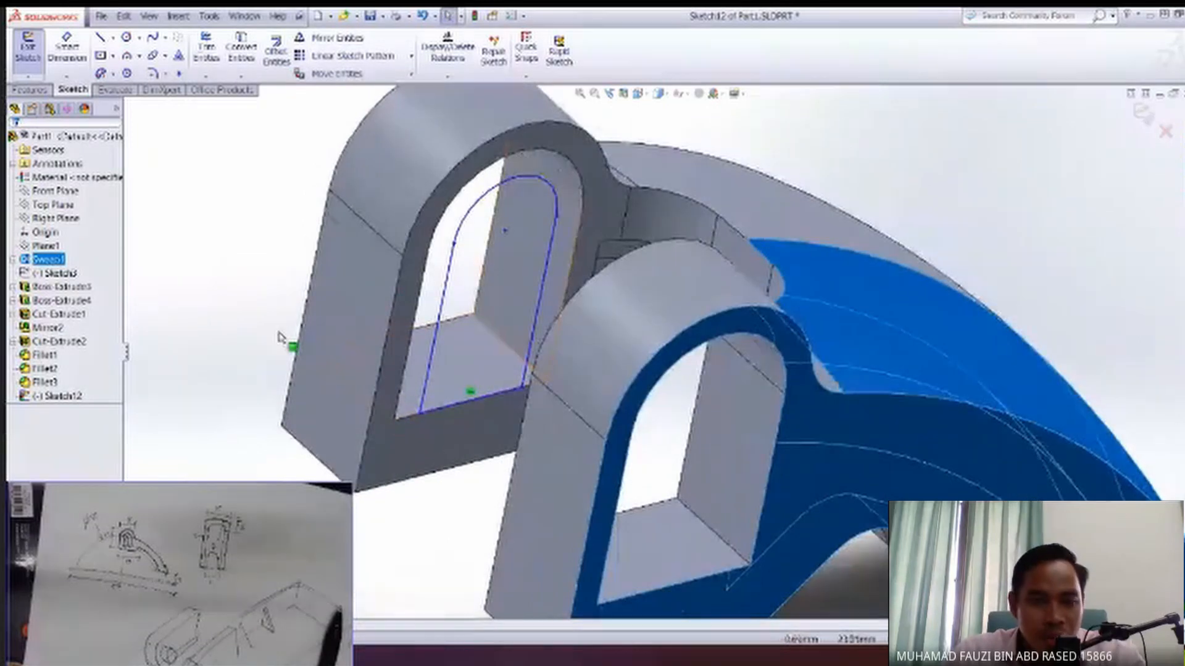
Extrude Sketch12 as a blind boss 2 mm deep in the reversed direction, merged with the body.
click(62, 396)
middle_drag(455, 318, 472, 395)
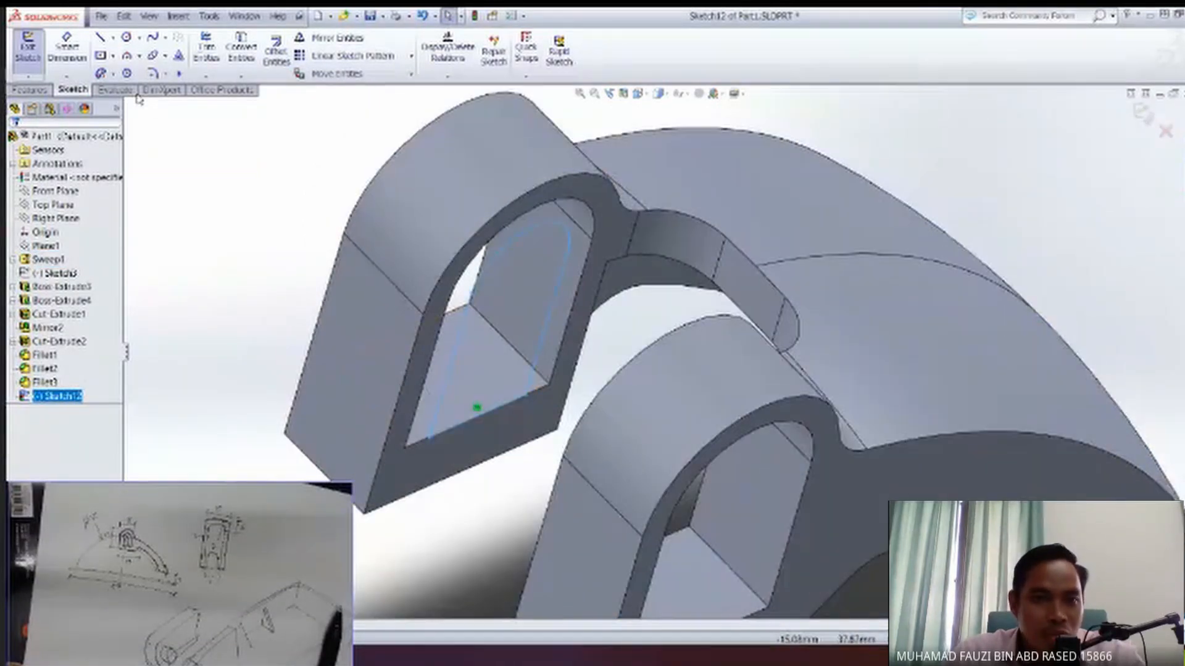
click(31, 91)
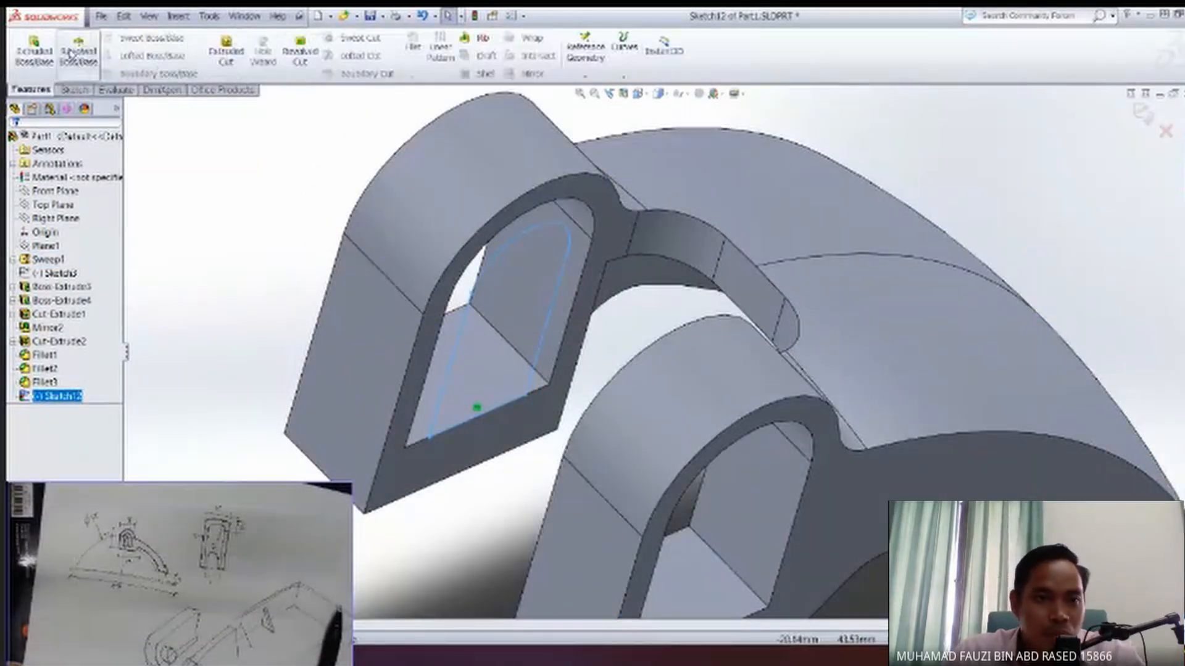
click(34, 49)
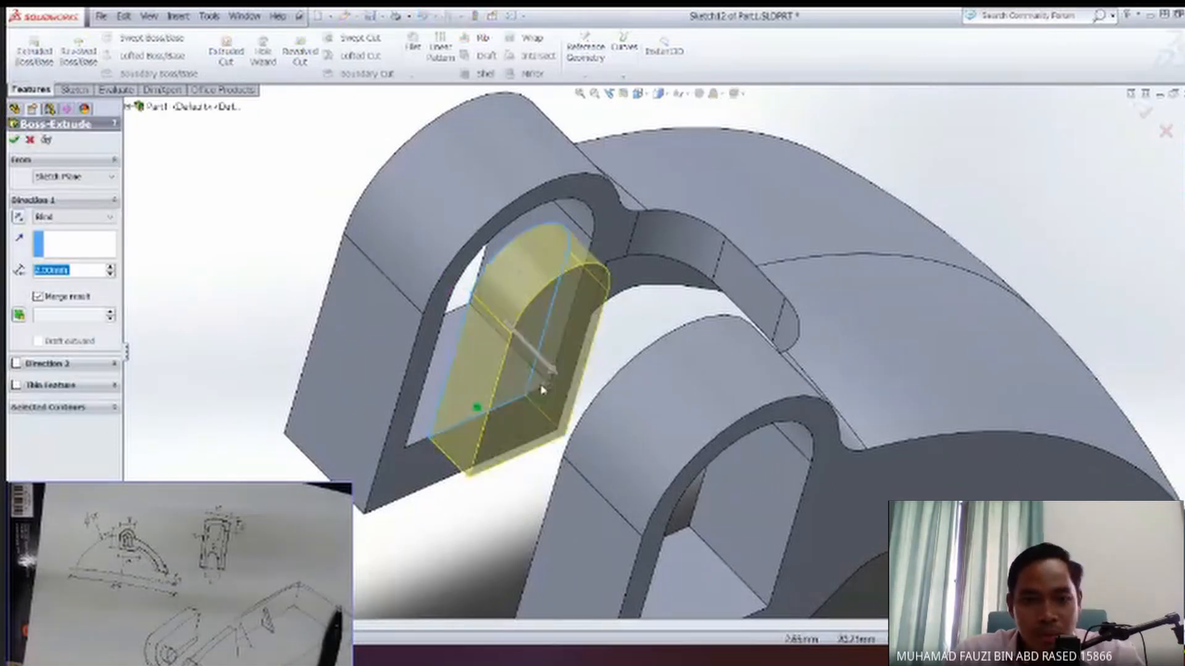
click(21, 222)
middle_drag(228, 213, 141, 190)
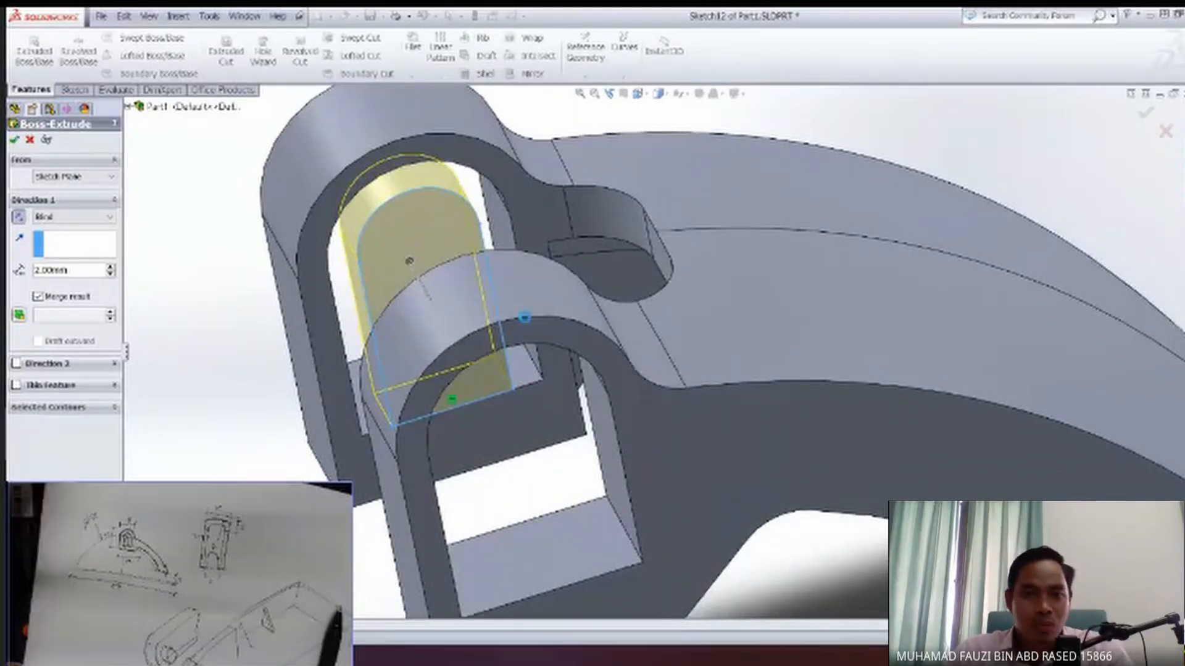
key(Return)
Sketch a circle on the inner face of the rounded boss, centred on its end arc, and set its radius to 1 mm.
middle_drag(602, 391, 550, 299)
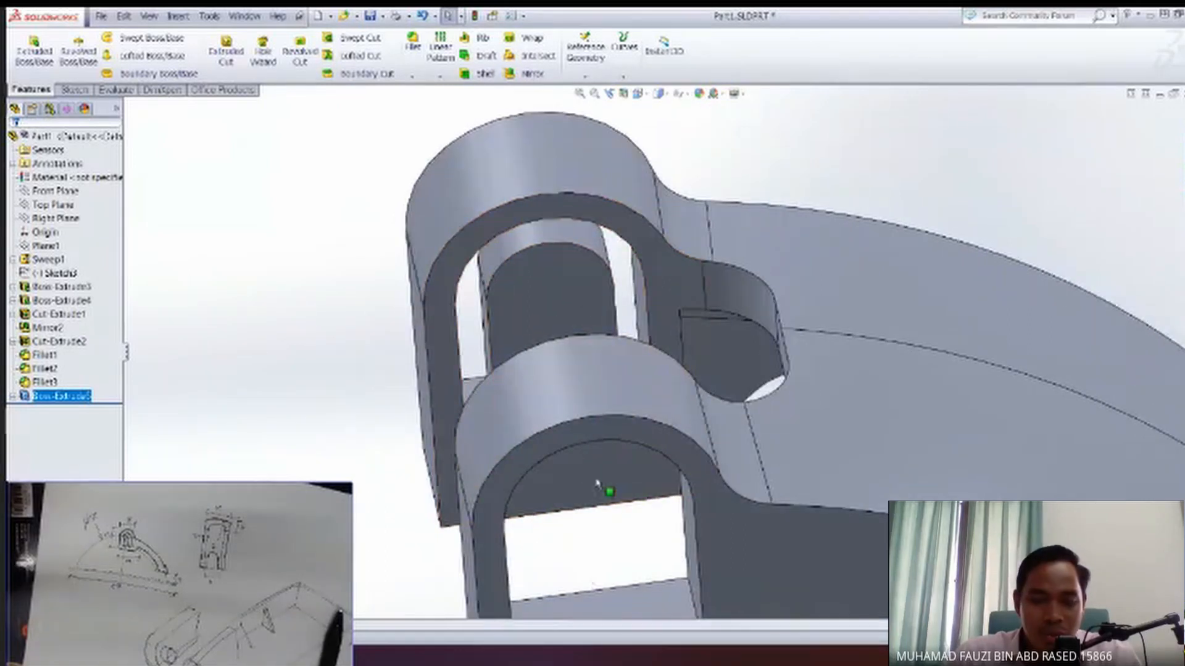
middle_drag(604, 472, 572, 402)
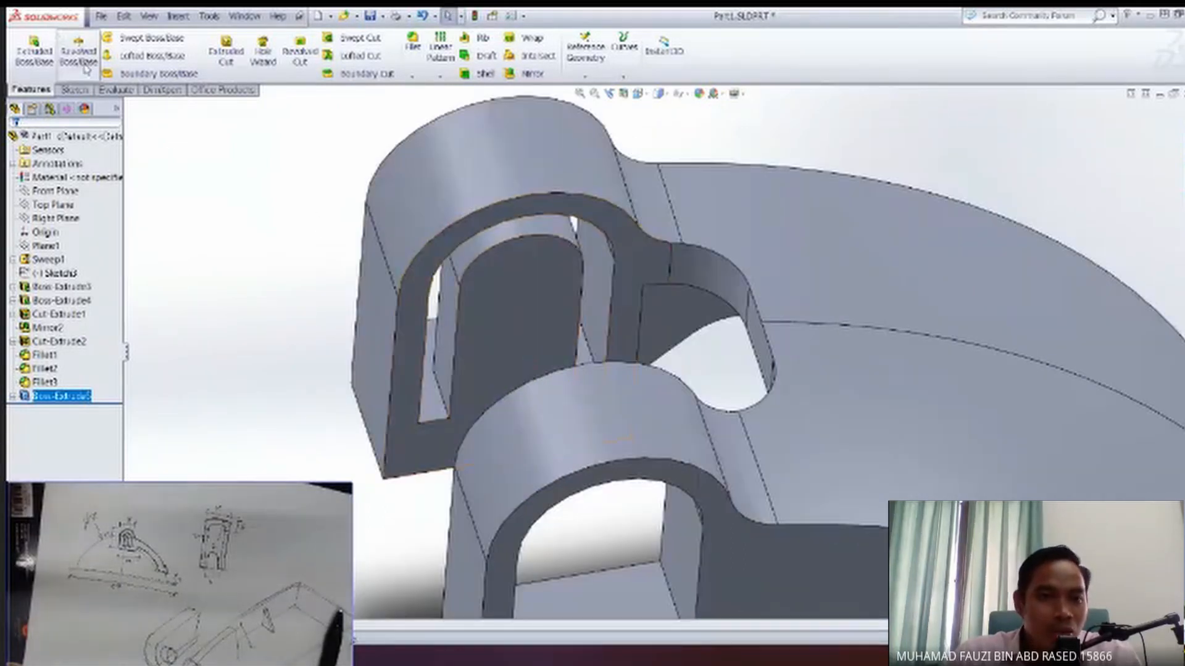
click(536, 321)
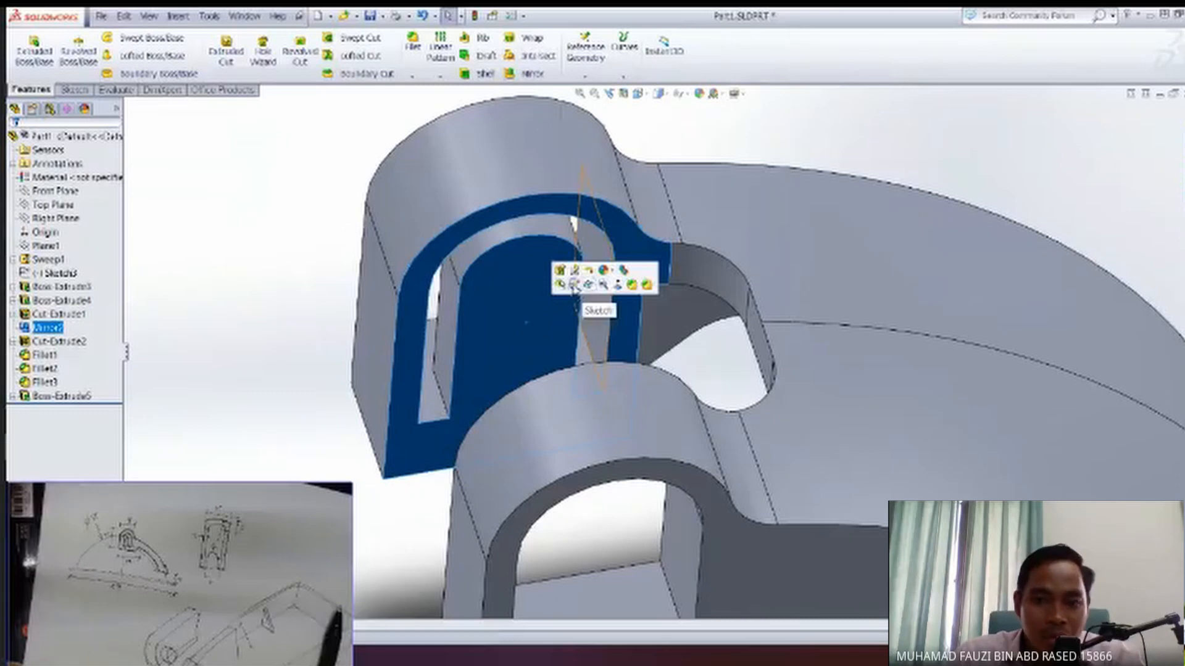
click(594, 275)
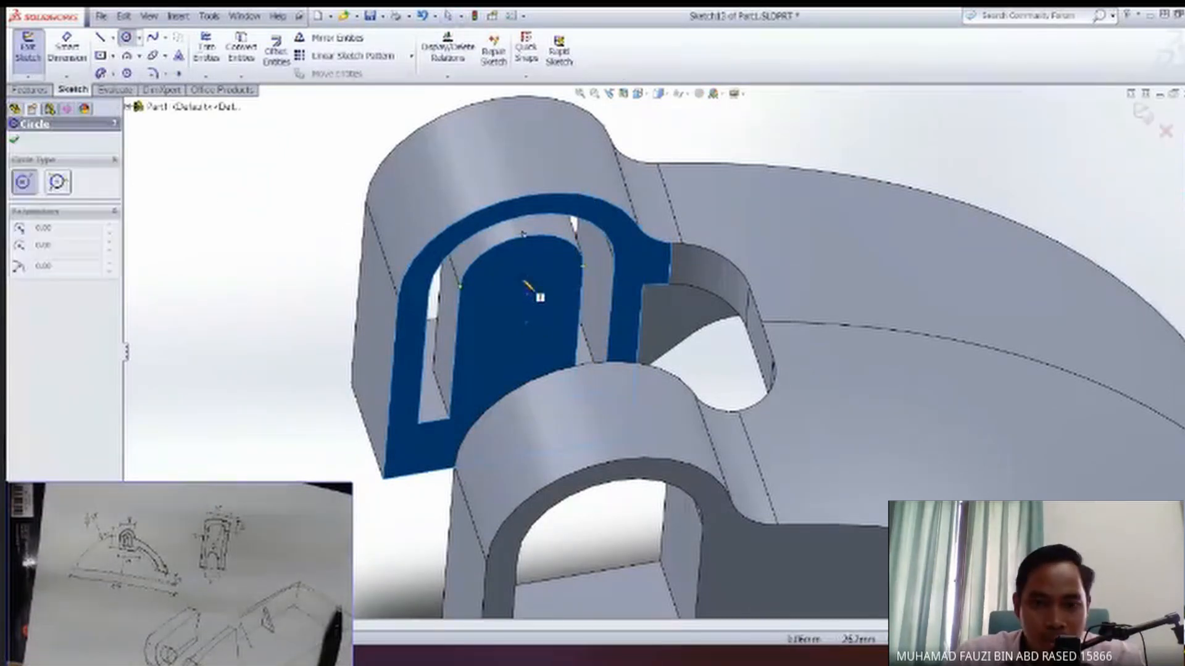
scroll(536, 287, down, 4)
scroll(535, 287, down, 3)
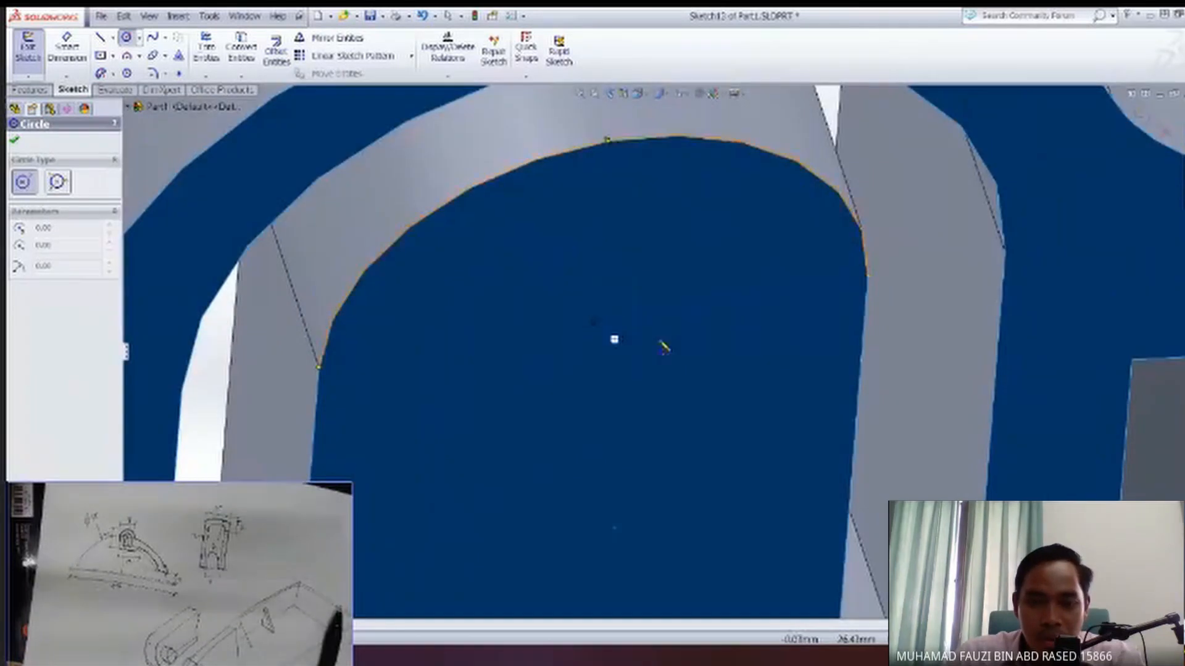
scroll(661, 344, down, 4)
scroll(687, 215, down, 3)
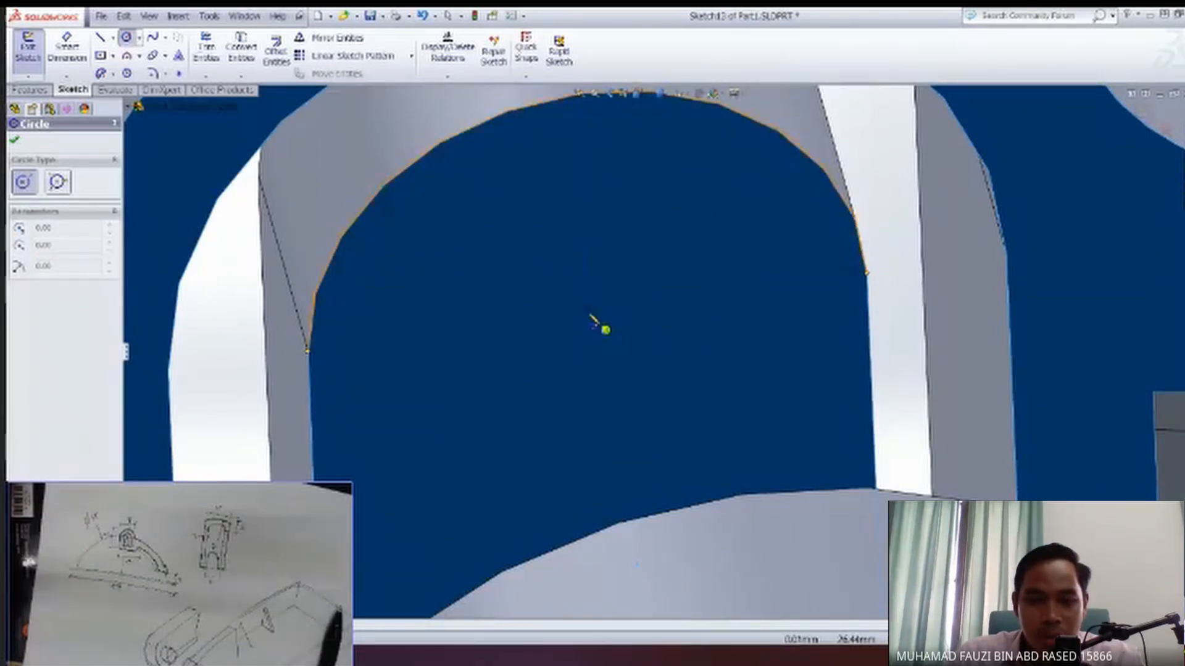
click(588, 313)
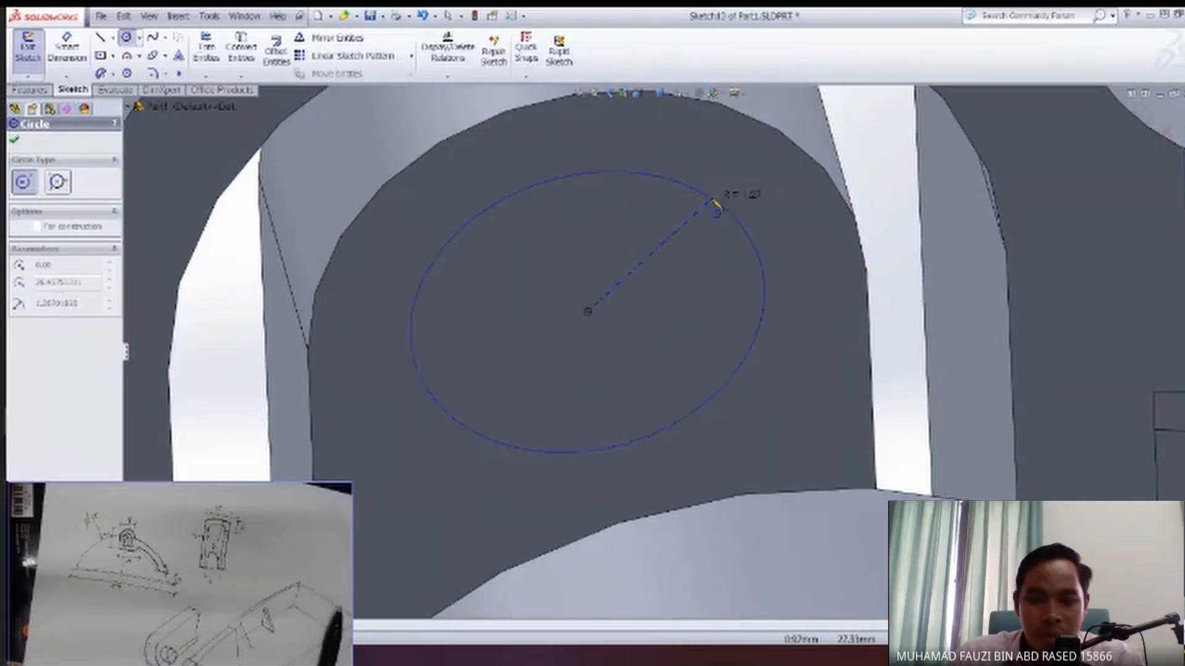
click(727, 217)
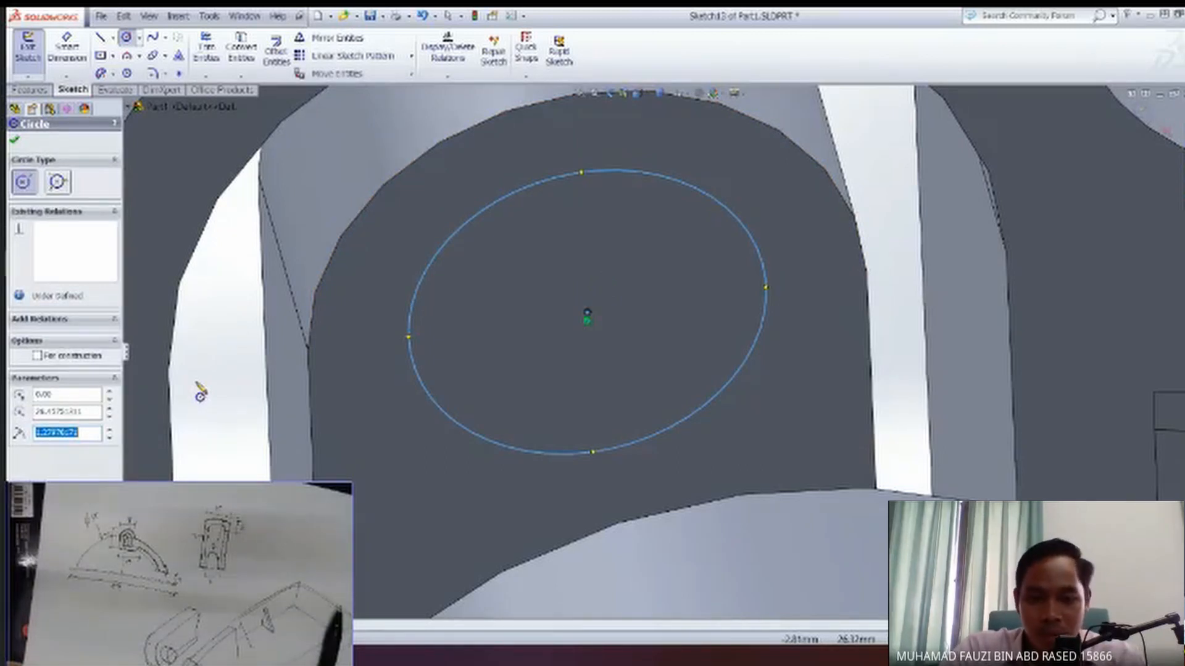
key(Return)
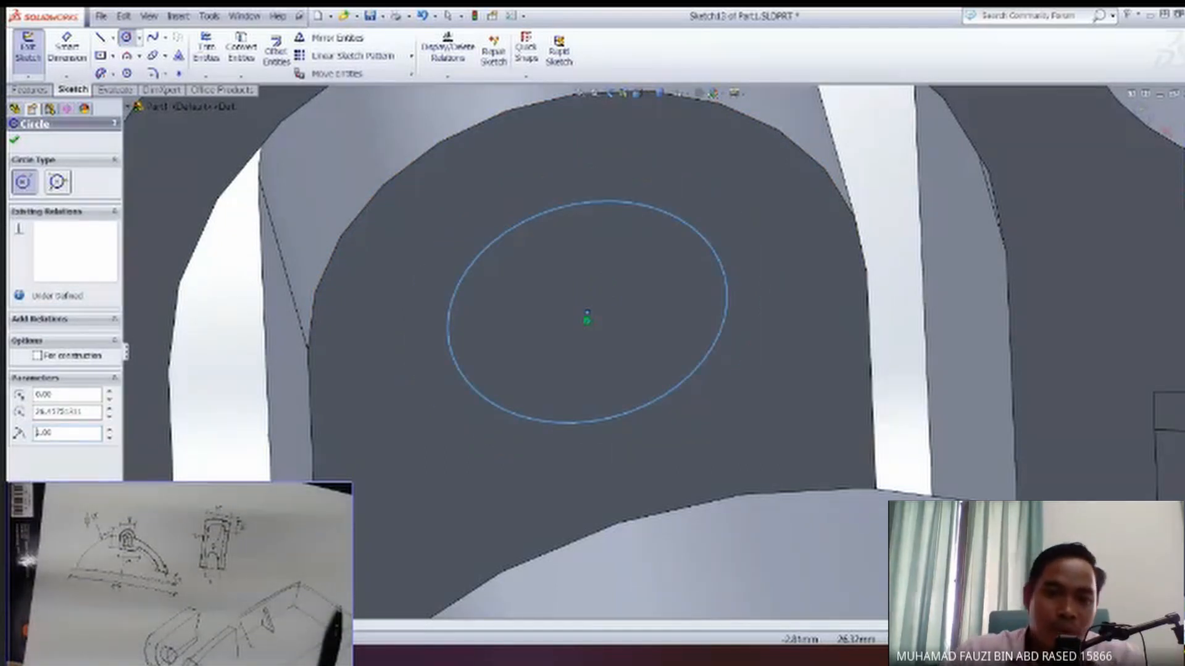
click(14, 143)
Extrude the circle as a blind boss 1 mm deep, merged with the body.
click(28, 90)
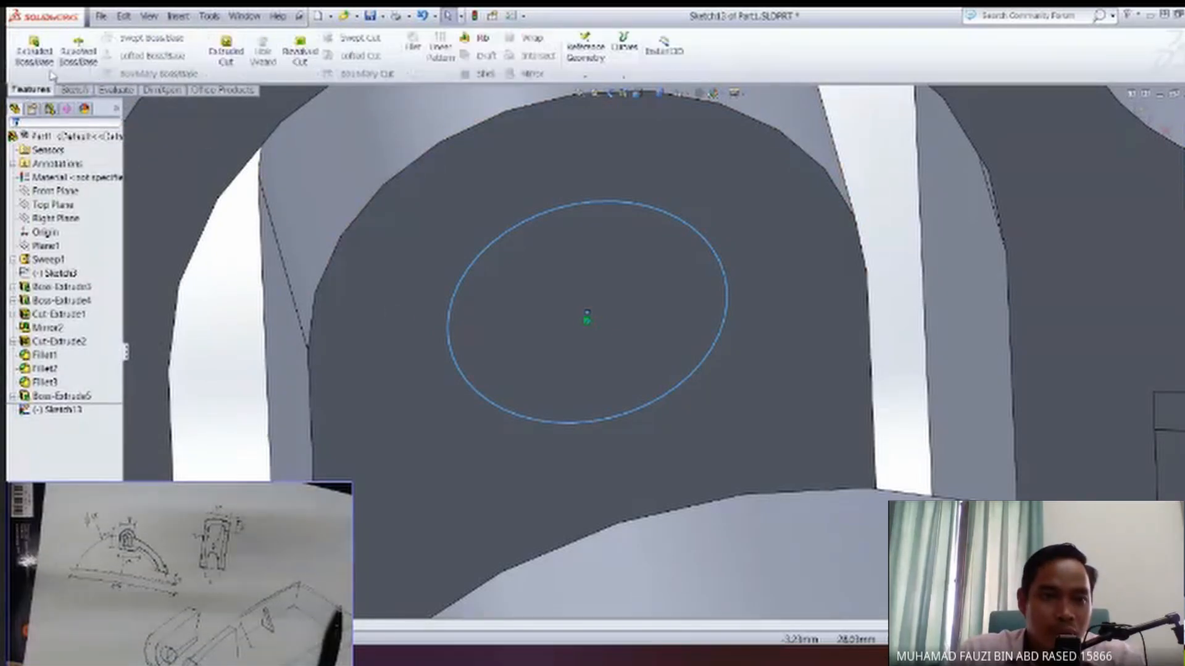
click(34, 52)
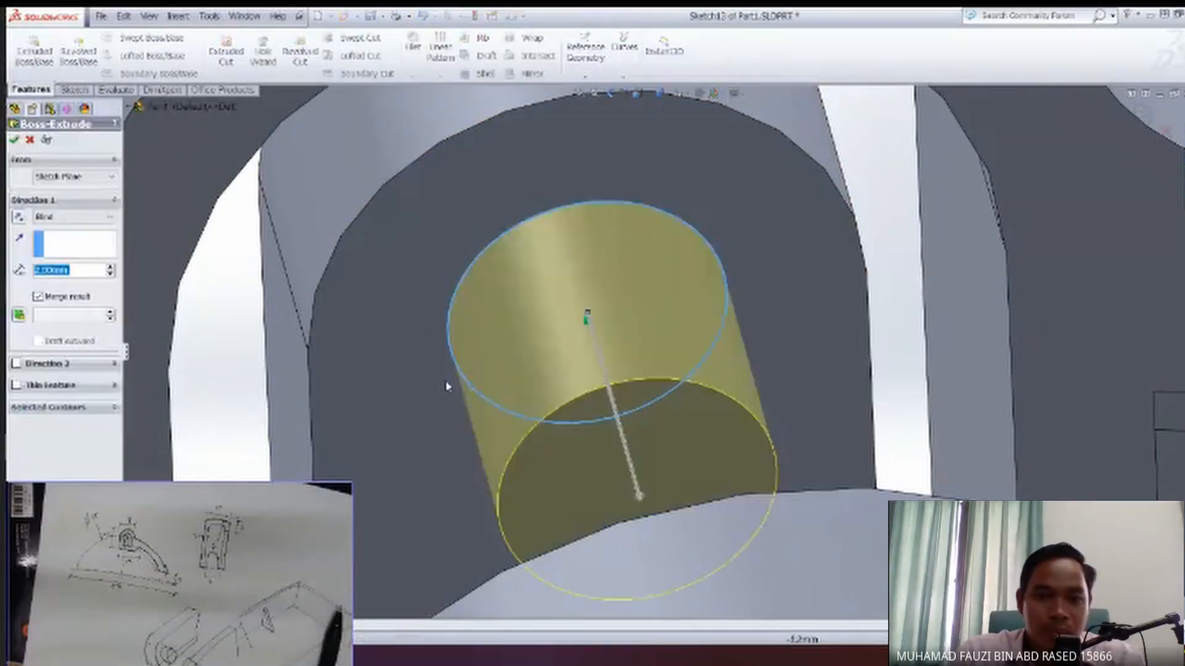
text(1)
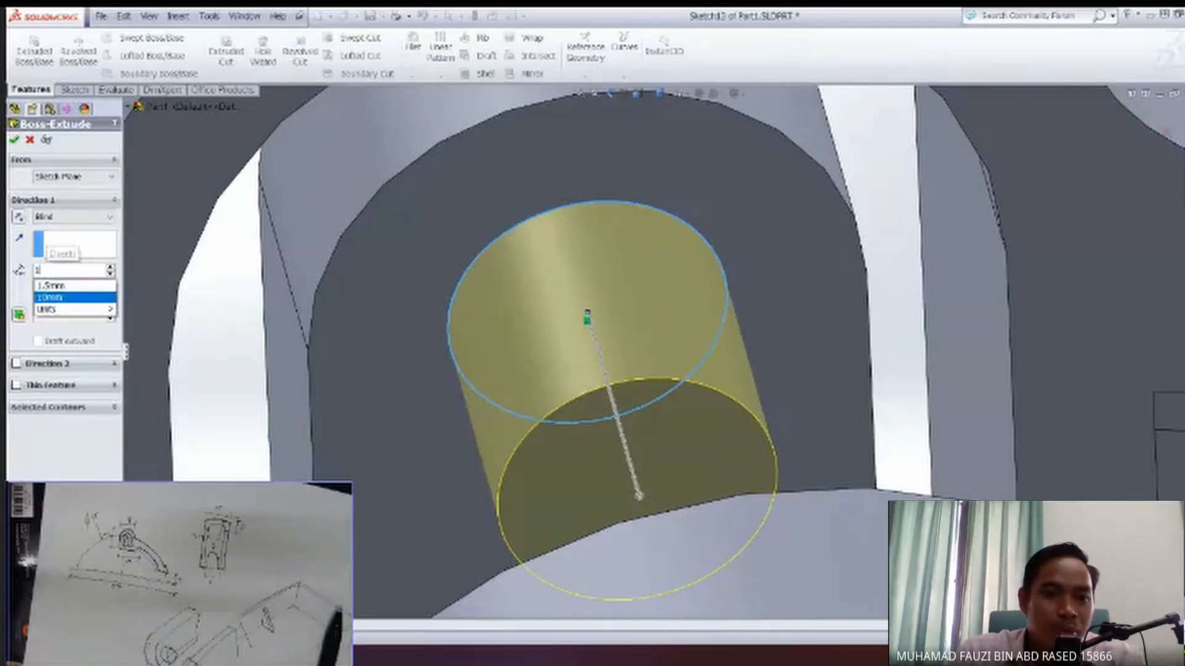
middle_drag(430, 400, 437, 438)
scroll(444, 437, down, 2)
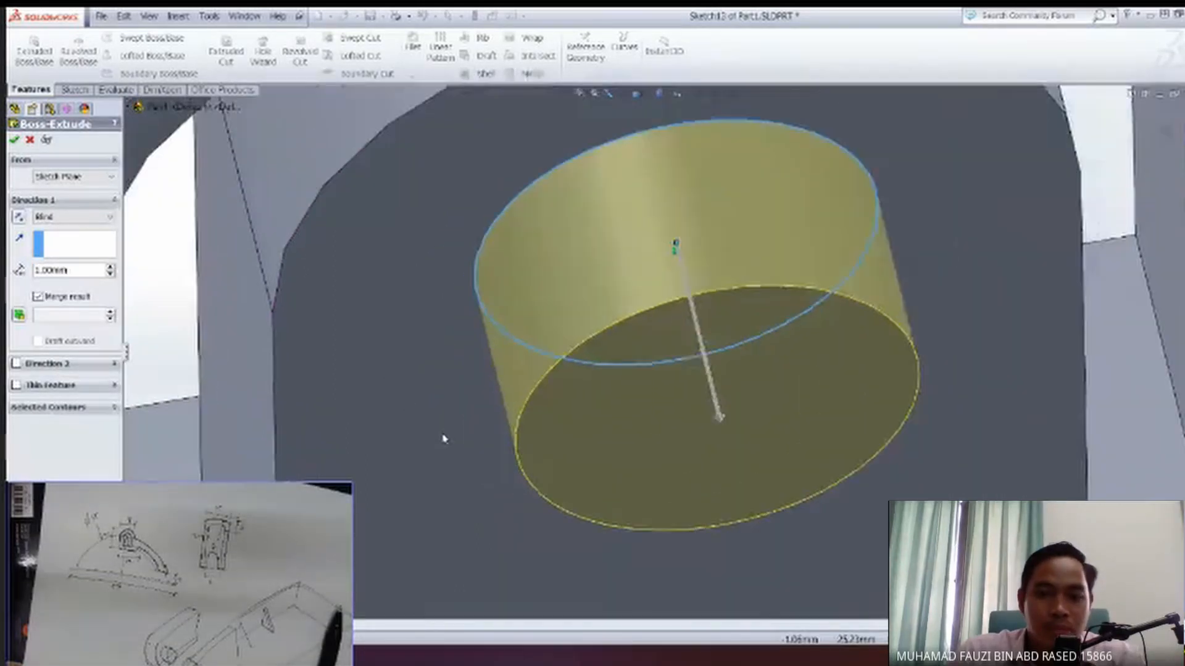
scroll(452, 432, up, 4)
middle_drag(513, 370, 486, 393)
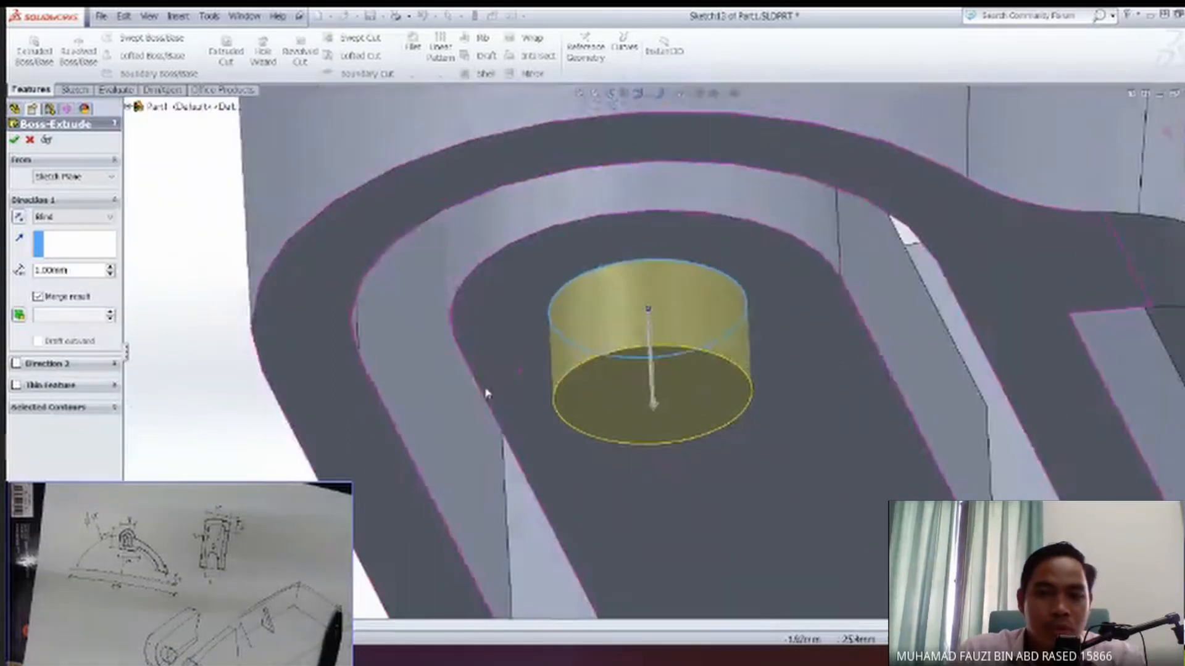
click(14, 141)
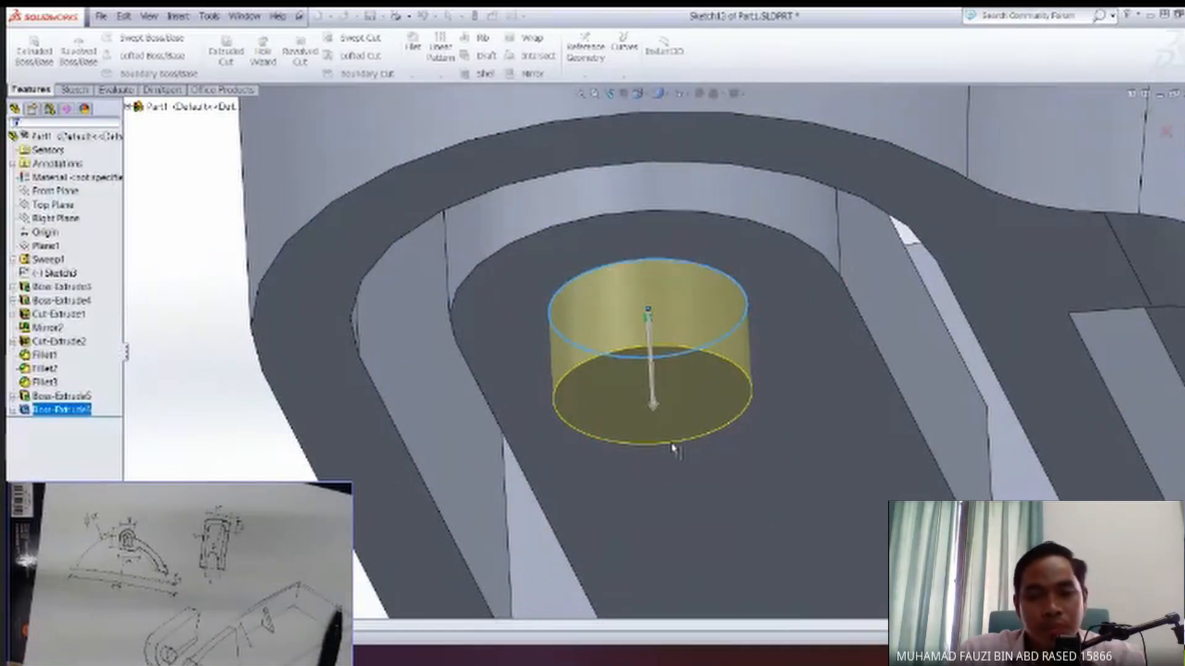
Fillet the outer circular edge of the round pin with a constant radius of 0.5 mm.
middle_drag(671, 468, 765, 423)
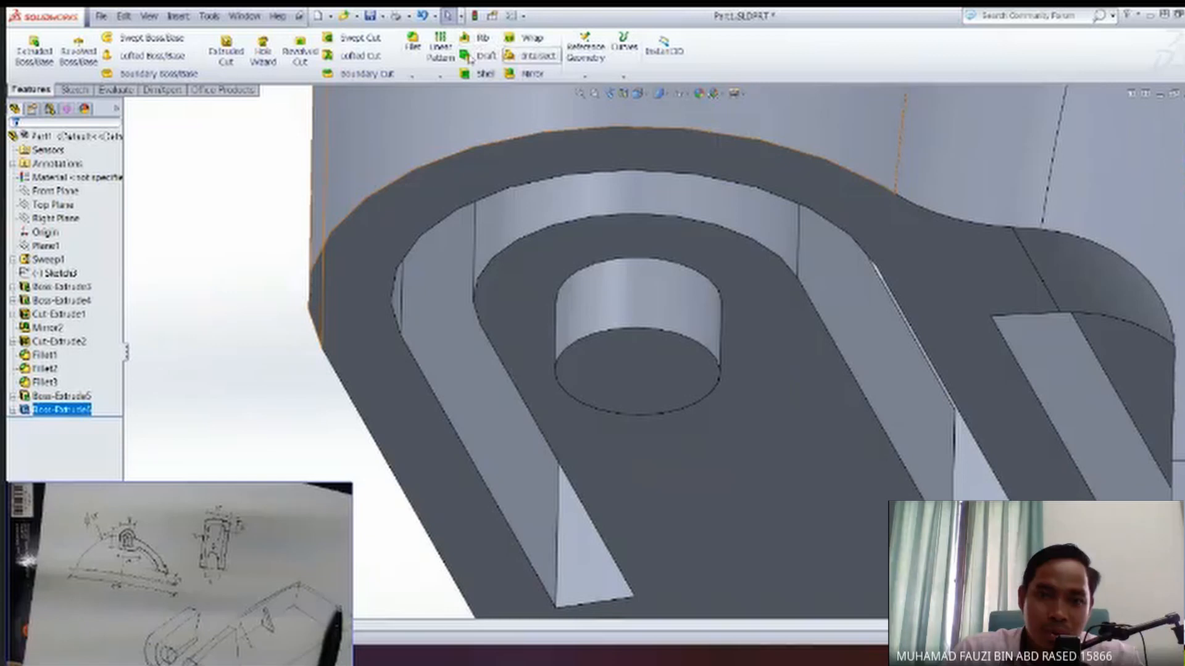
click(412, 43)
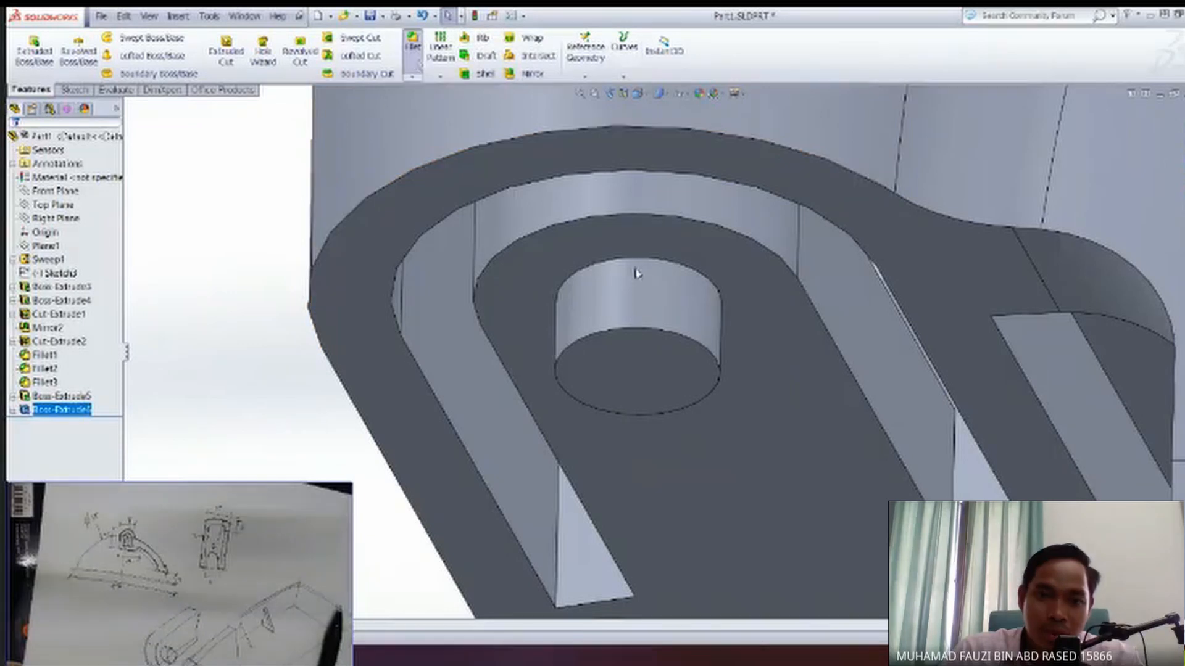
click(643, 338)
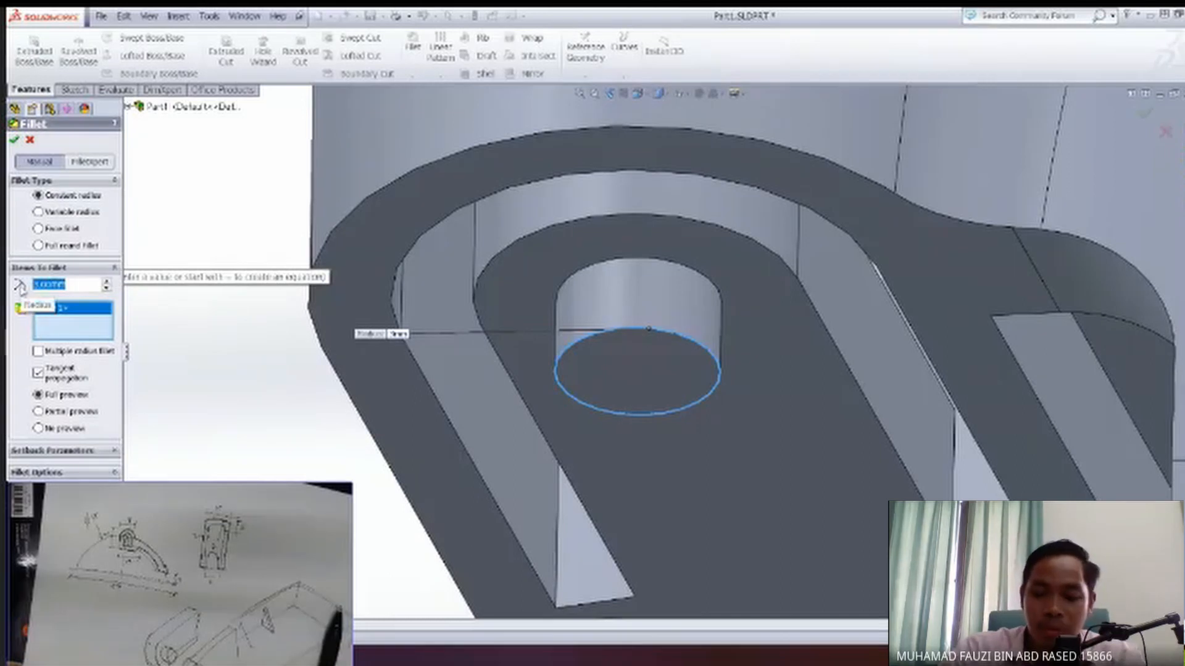
text(0.5)
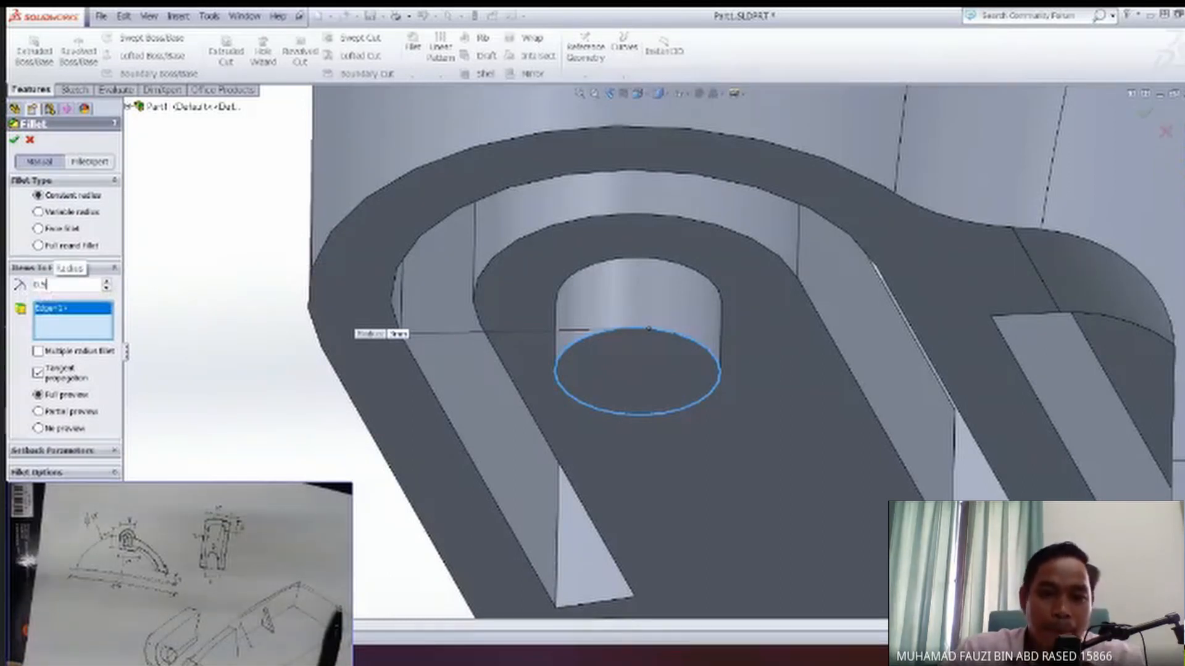
middle_drag(352, 405, 659, 375)
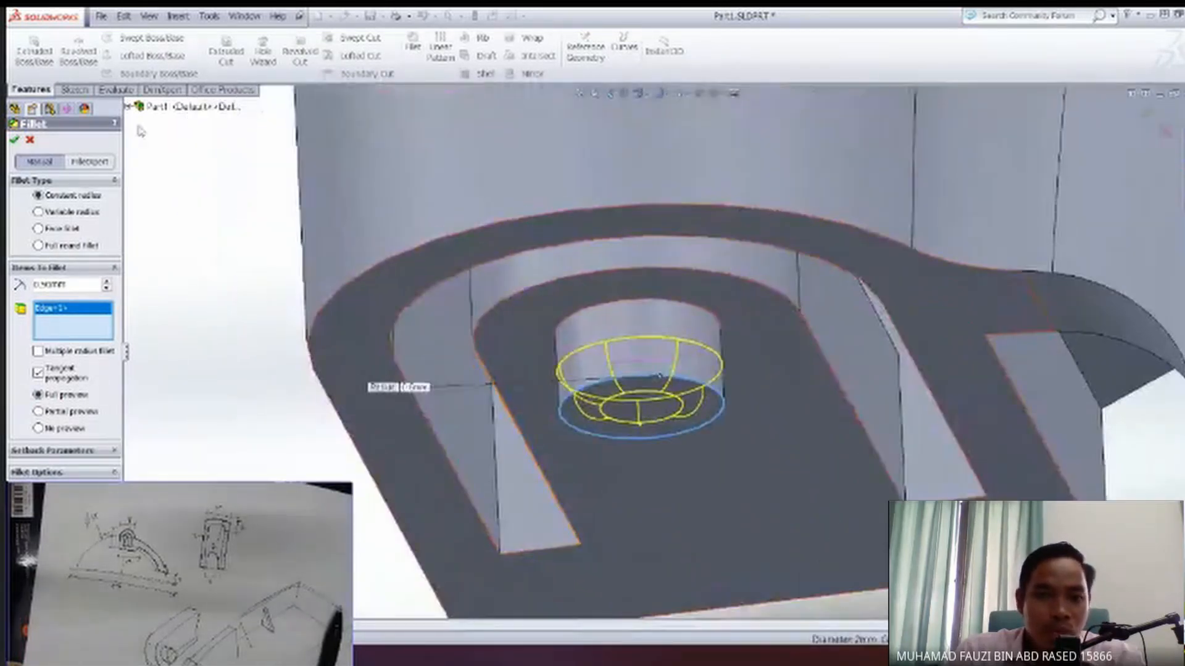
click(14, 141)
scroll(667, 438, down, 3)
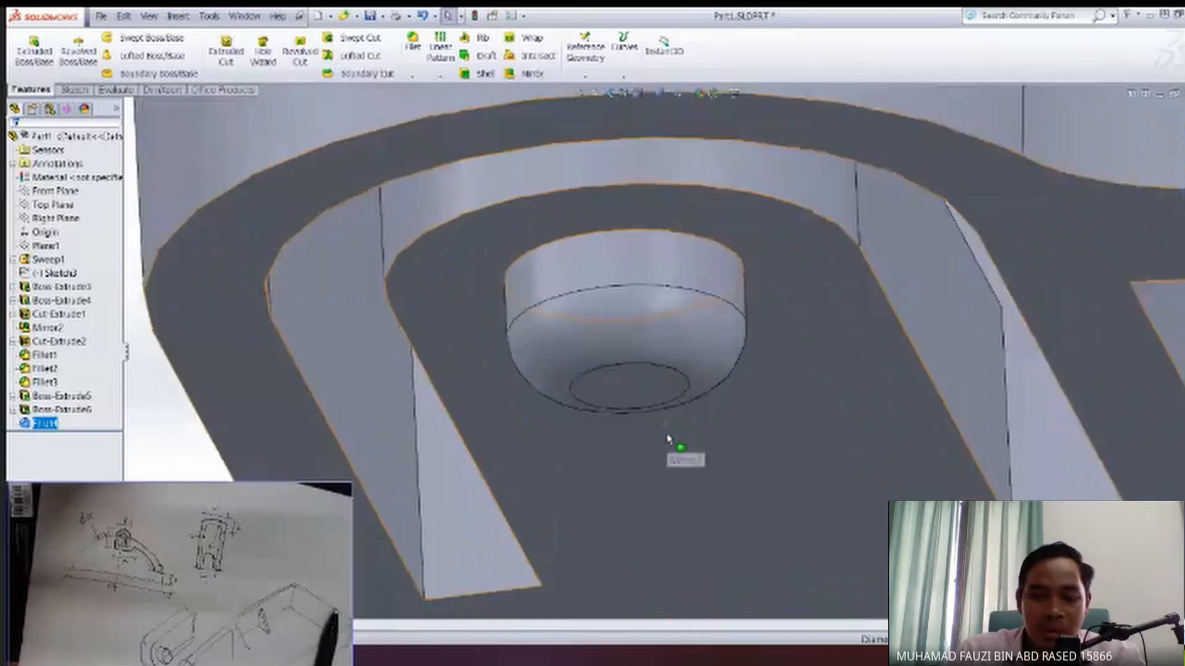
Mirror the rounded boss, the round pin and the pin's fillet (Boss-Extrude5, Boss-Extrude6 and Fillet4) about the Front Plane.
scroll(667, 439, up, 5)
middle_drag(741, 389, 686, 358)
middle_drag(564, 302, 663, 302)
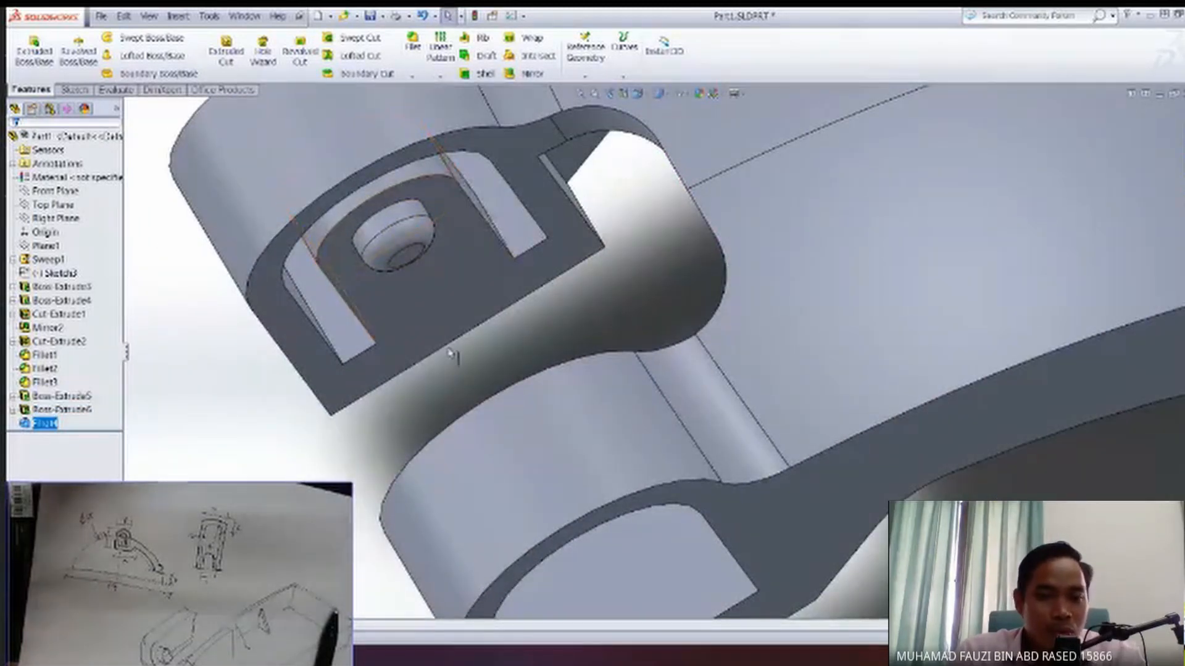
middle_drag(563, 450, 580, 580)
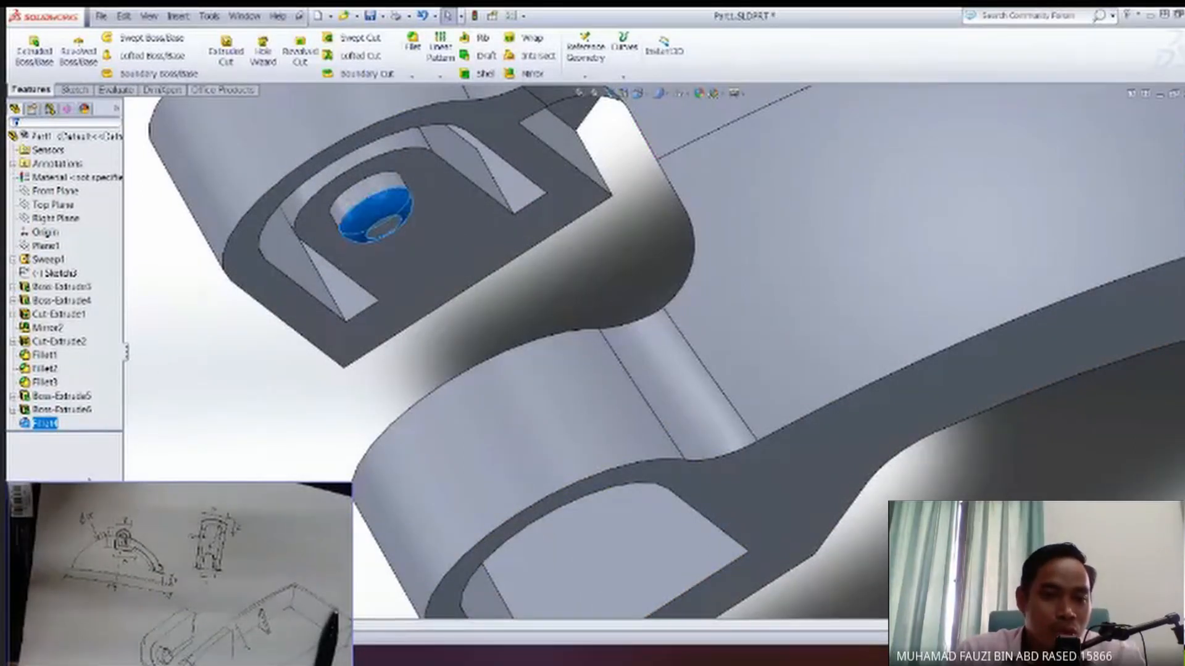
click(211, 405)
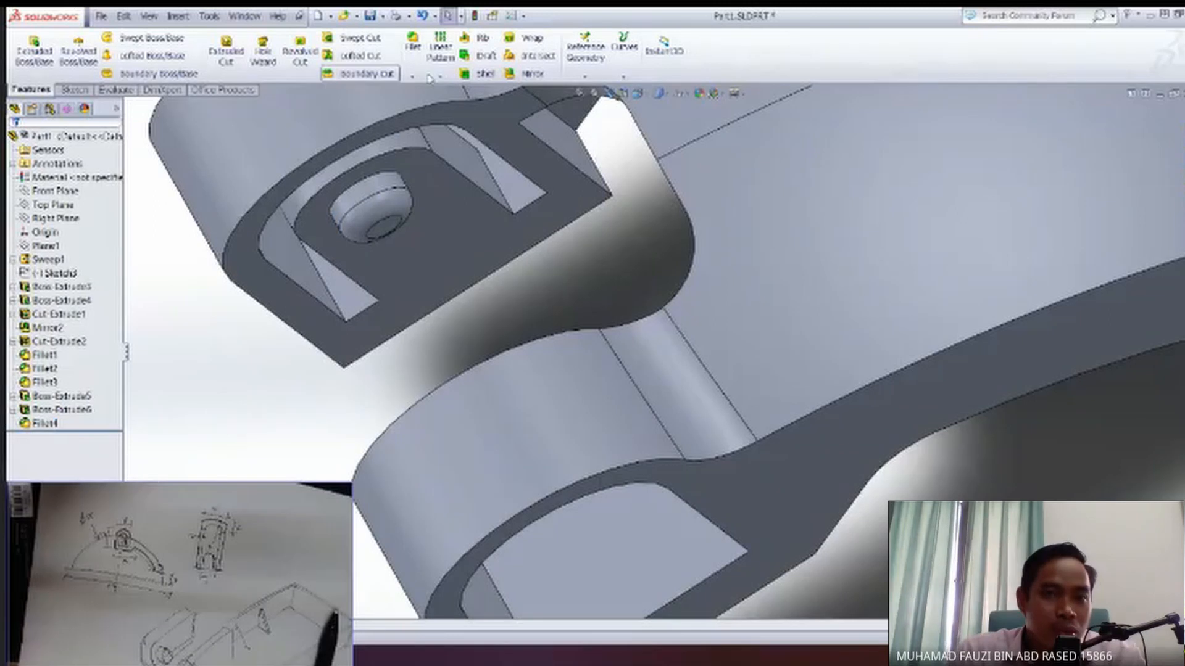
click(531, 75)
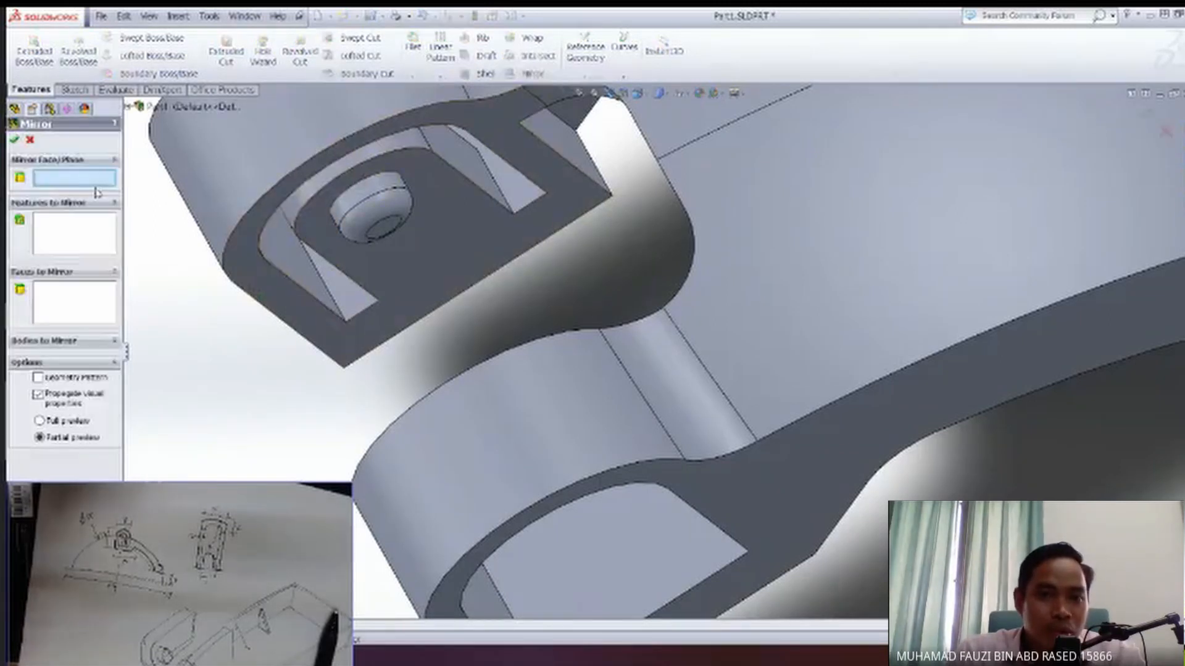
click(129, 114)
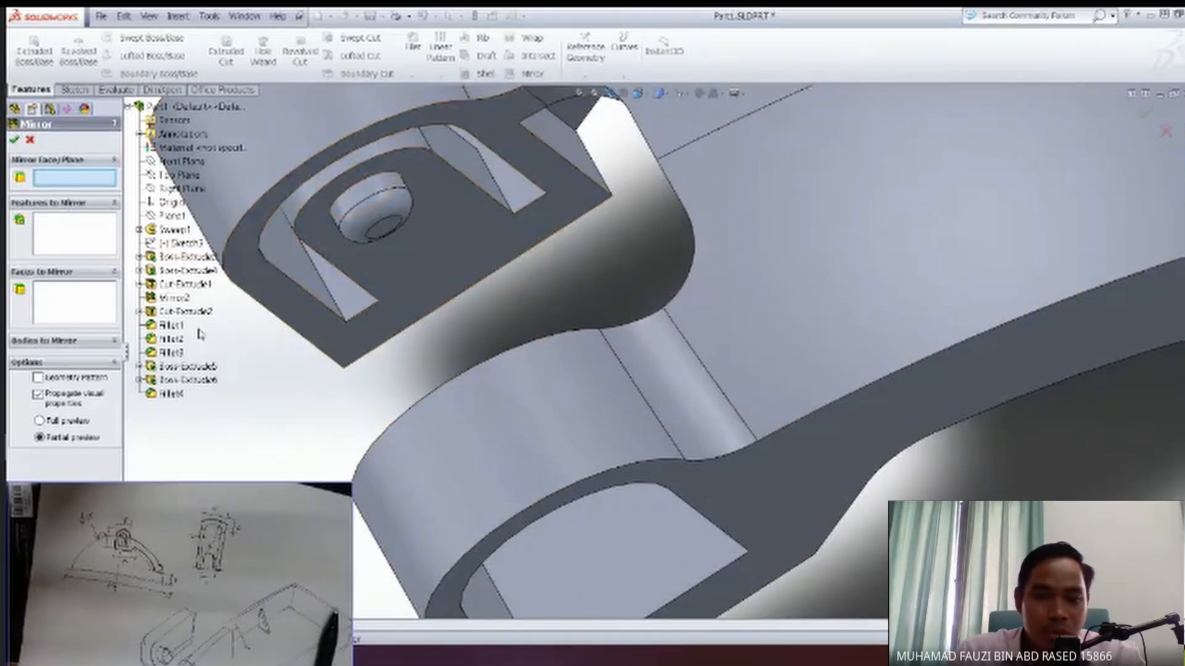
click(175, 163)
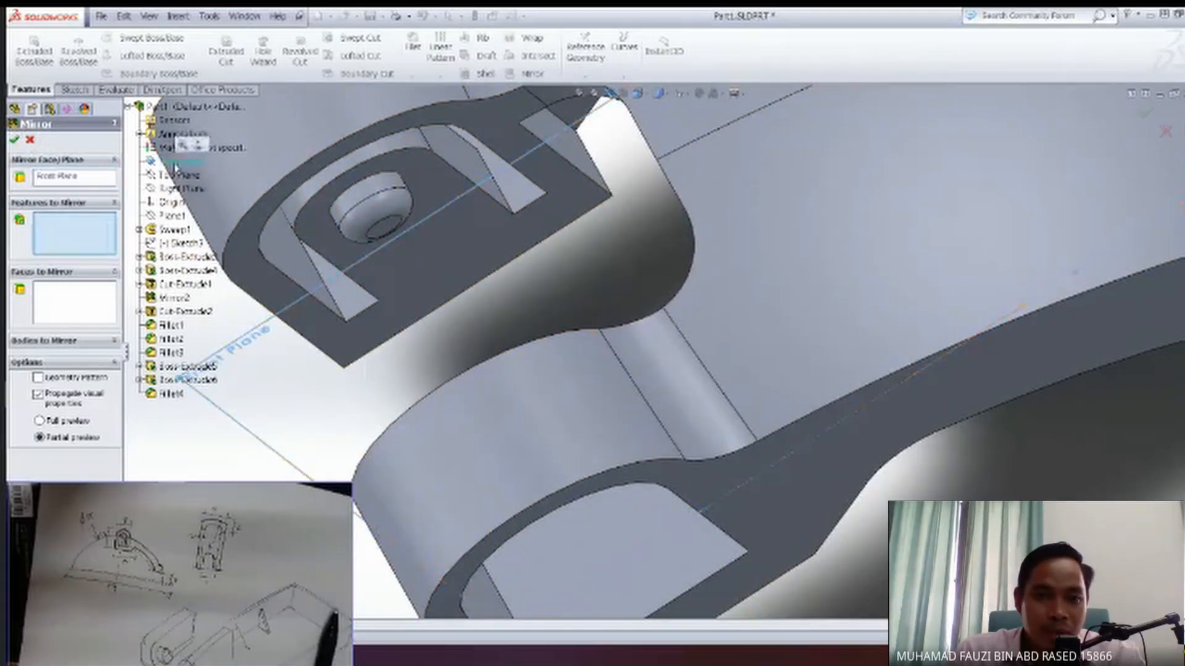
click(171, 395)
click(170, 380)
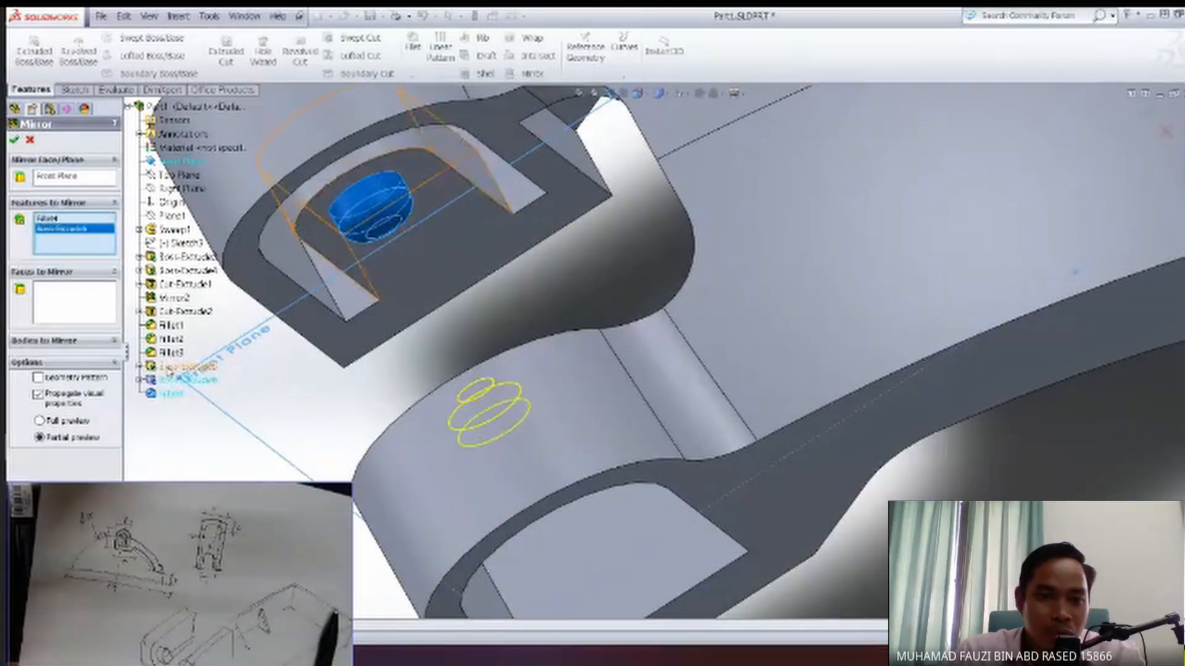
click(173, 366)
middle_drag(478, 282, 493, 355)
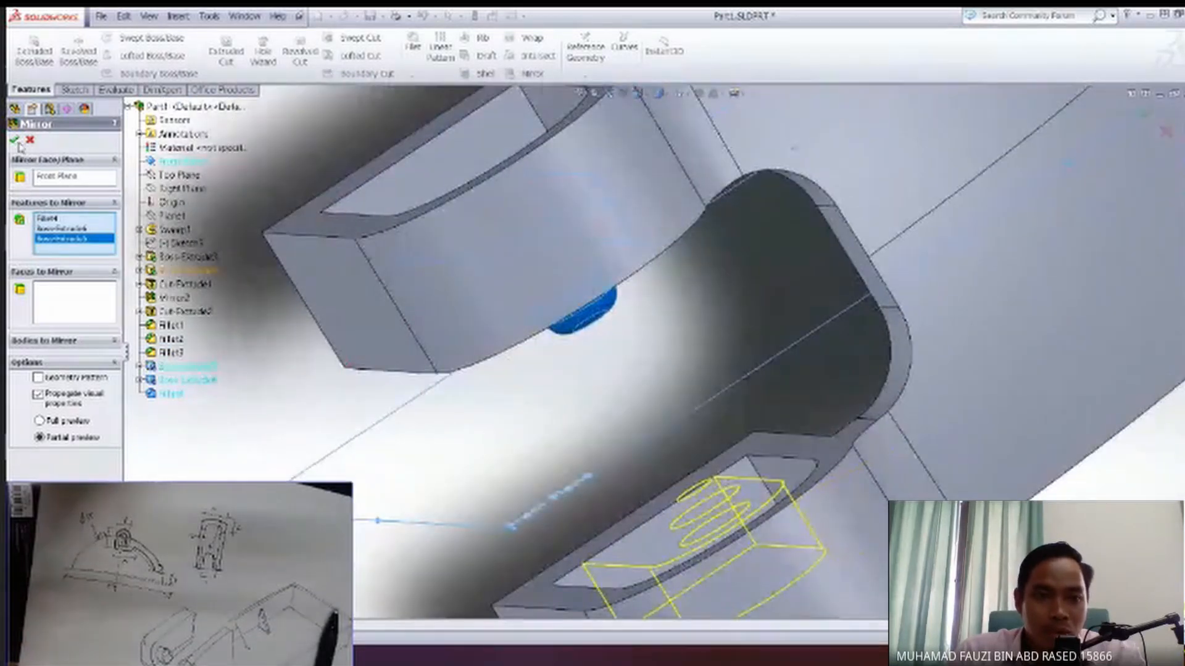
Examine the mirrored boss and pin in both block openings and the overall part from several sides.
middle_drag(689, 409, 635, 334)
scroll(735, 462, down, 3)
scroll(741, 463, up, 8)
ctrl+middle_drag(721, 393, 704, 461)
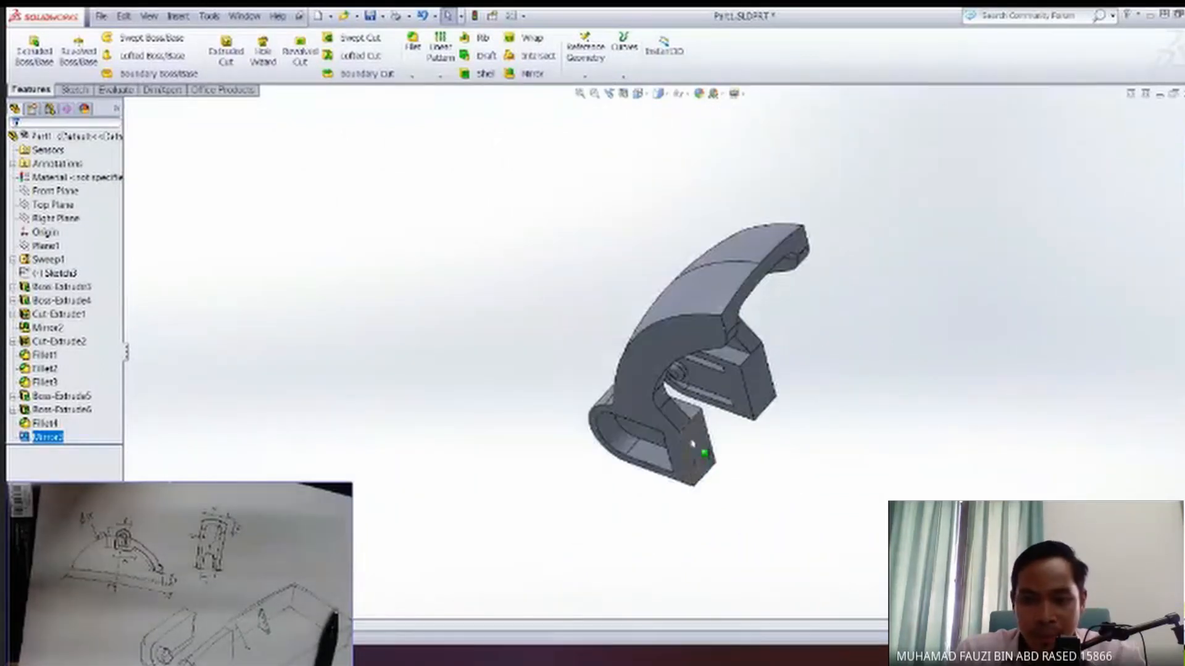
scroll(725, 442, up, 4)
scroll(723, 426, down, 7)
mouse_move(589, 354)
ctrl+middle_down()
mouse_move(618, 428)
mouse_move(645, 345)
mouse_move(580, 368)
ctrl+middle_up()
middle_drag(617, 334, 635, 401)
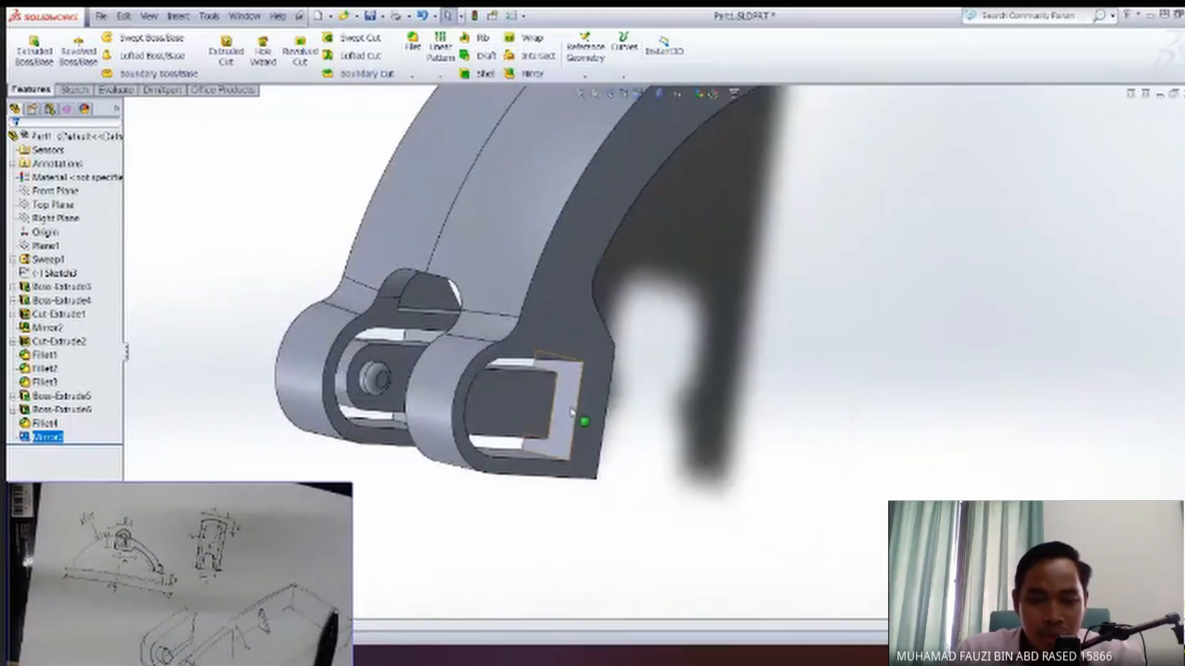
Fillet the three connected edges at the straight end of one boss inside its block opening with a constant radius of 0.5 mm.
scroll(574, 416, down, 5)
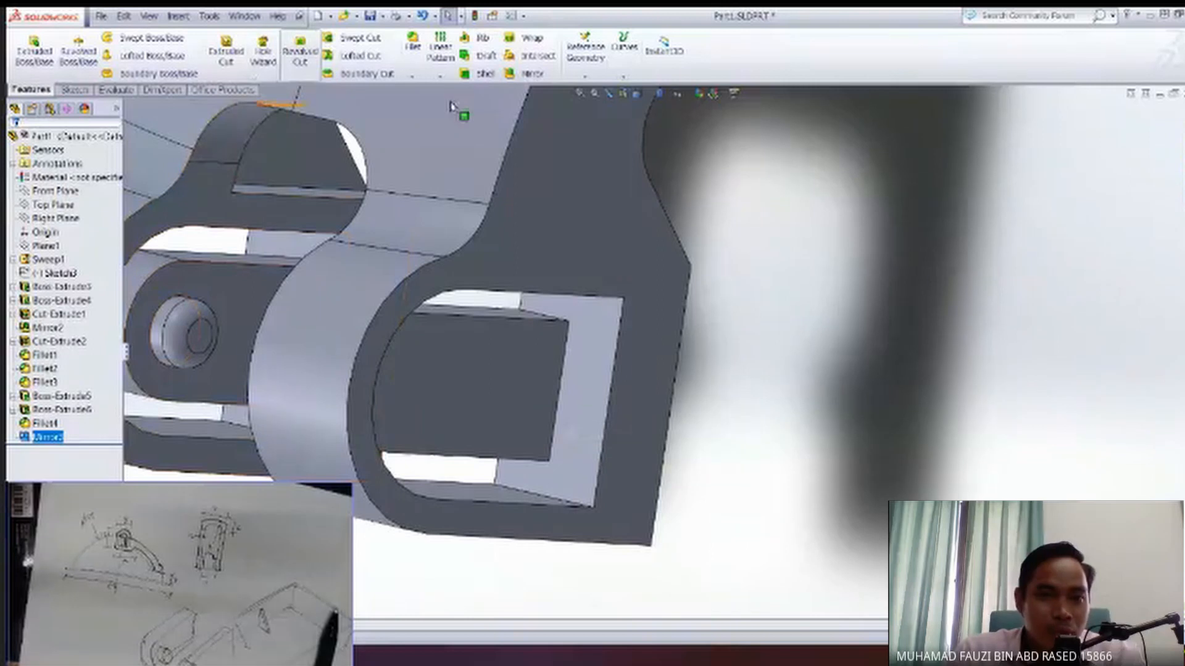
middle_drag(529, 371, 507, 368)
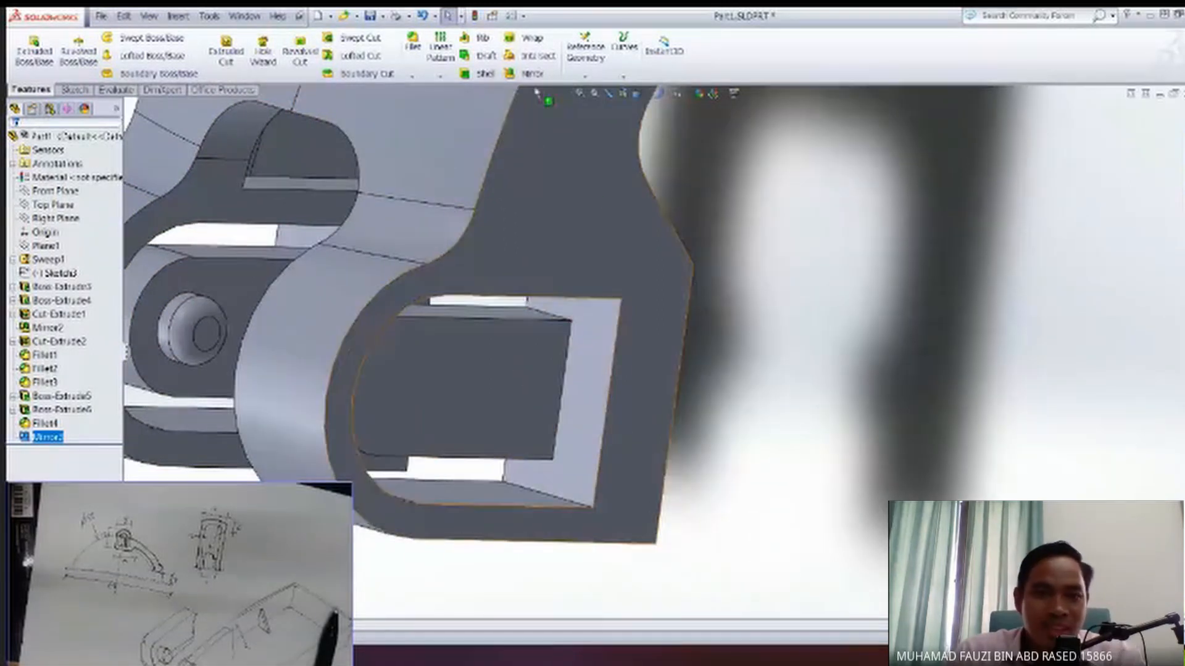
click(413, 42)
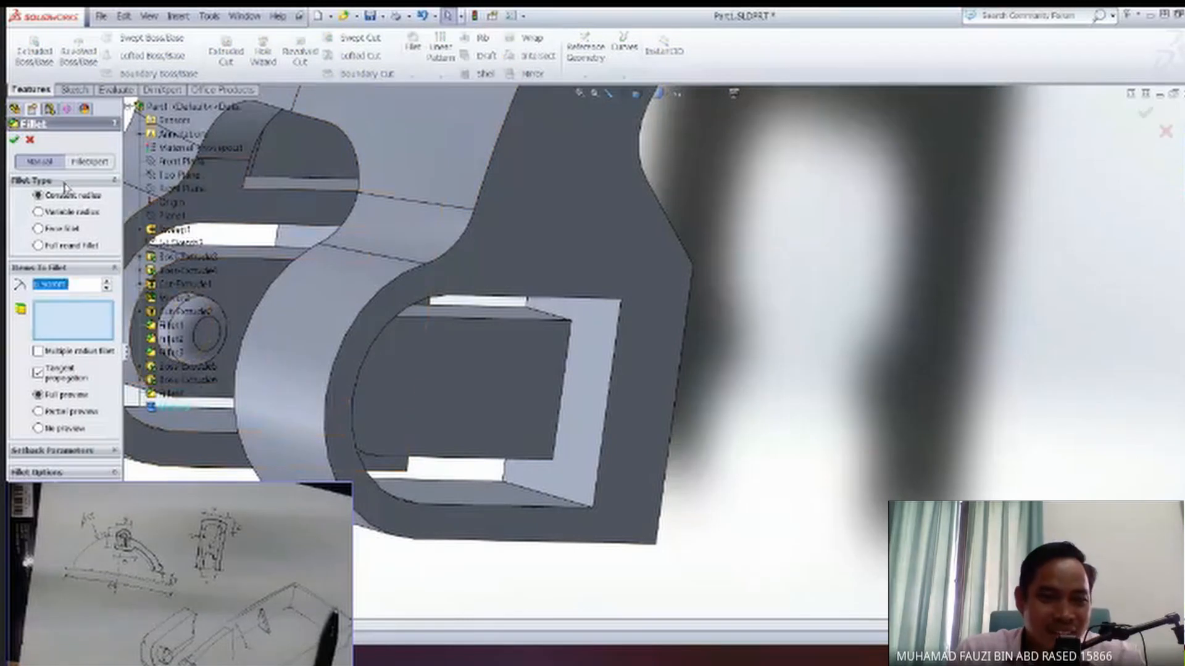
click(559, 398)
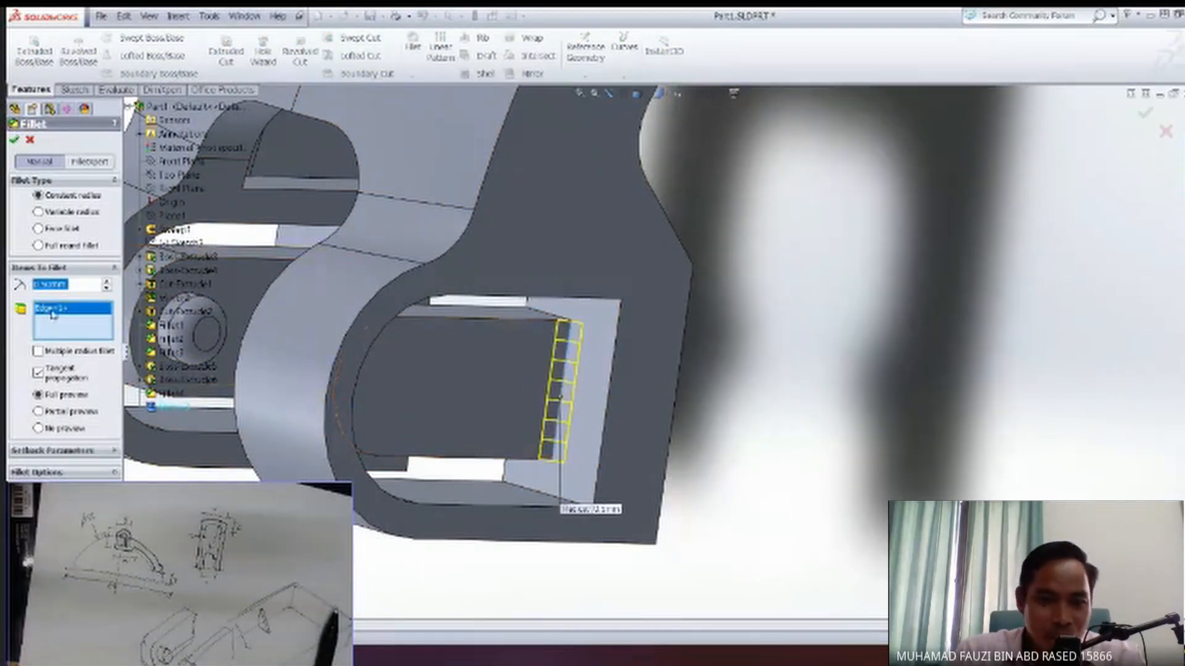
mouse_move(362, 405)
middle_down()
mouse_move(387, 411)
mouse_move(360, 395)
mouse_move(358, 409)
middle_up()
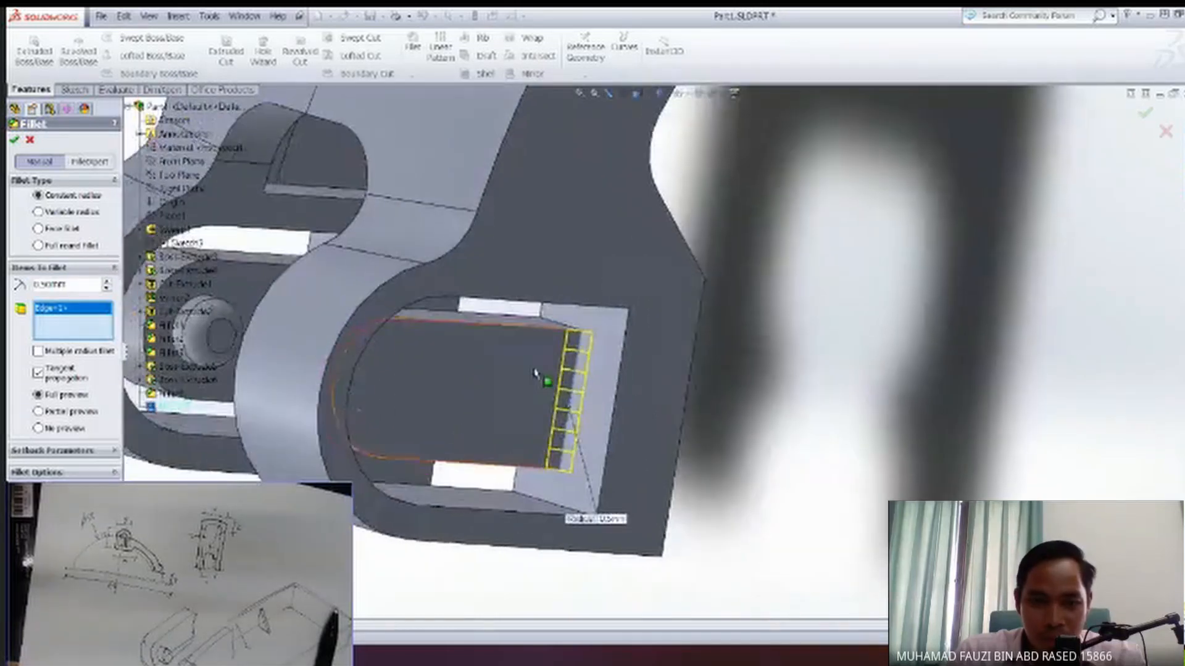
click(566, 330)
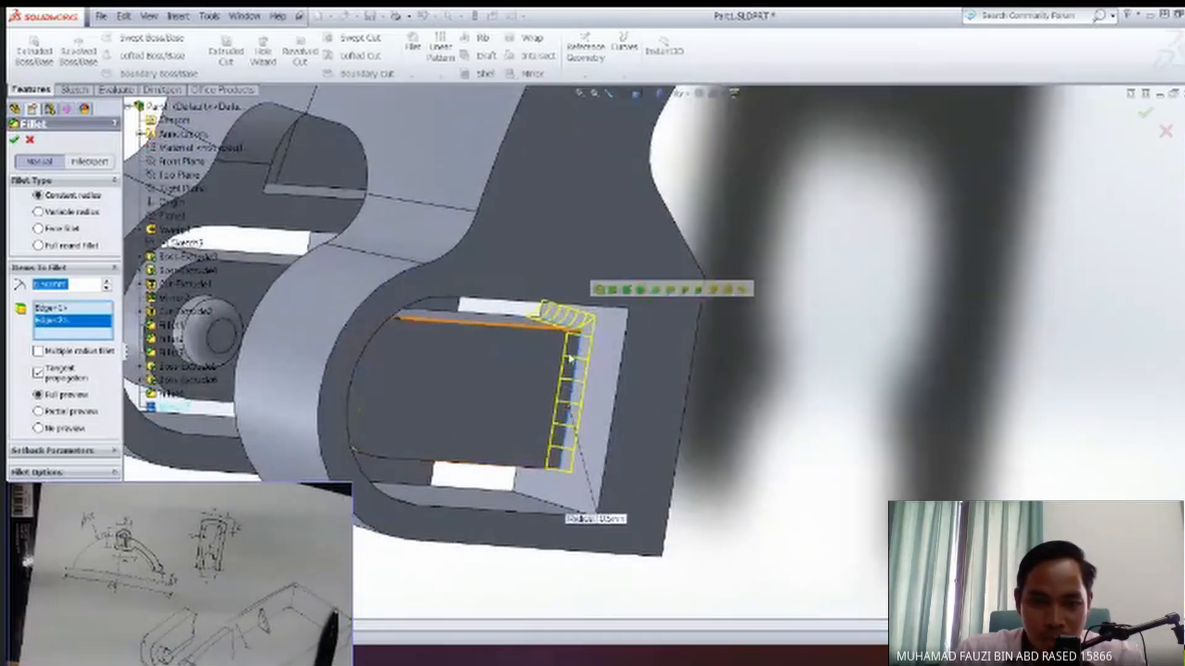
middle_drag(539, 440, 430, 376)
click(546, 484)
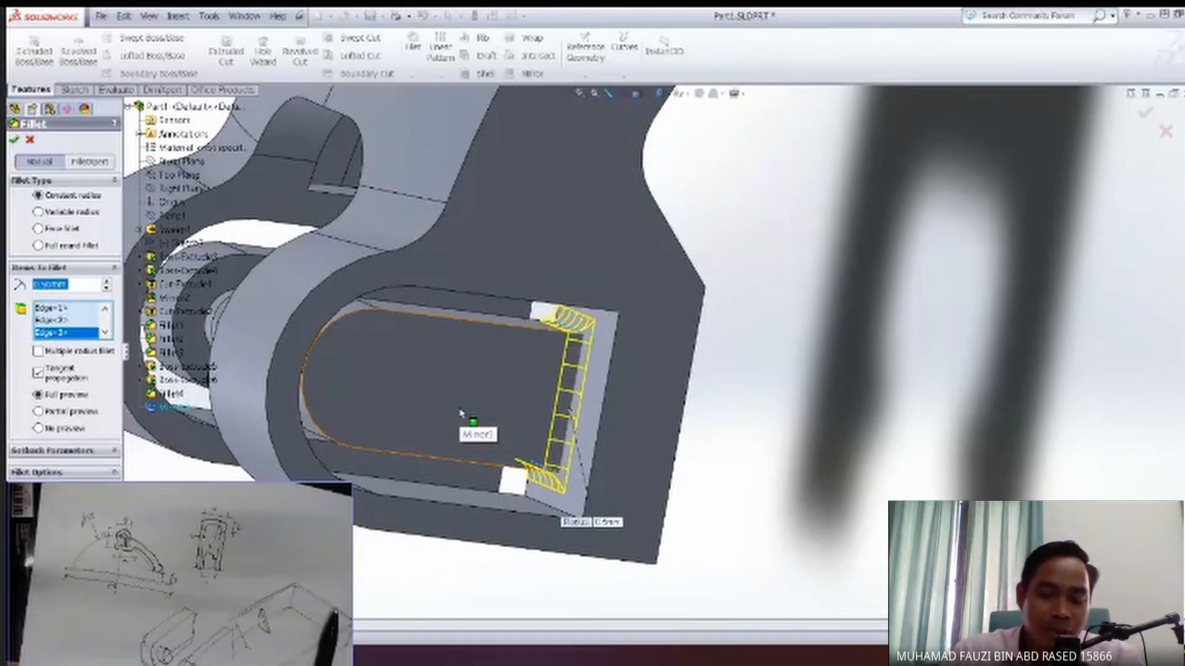
middle_drag(460, 402, 454, 394)
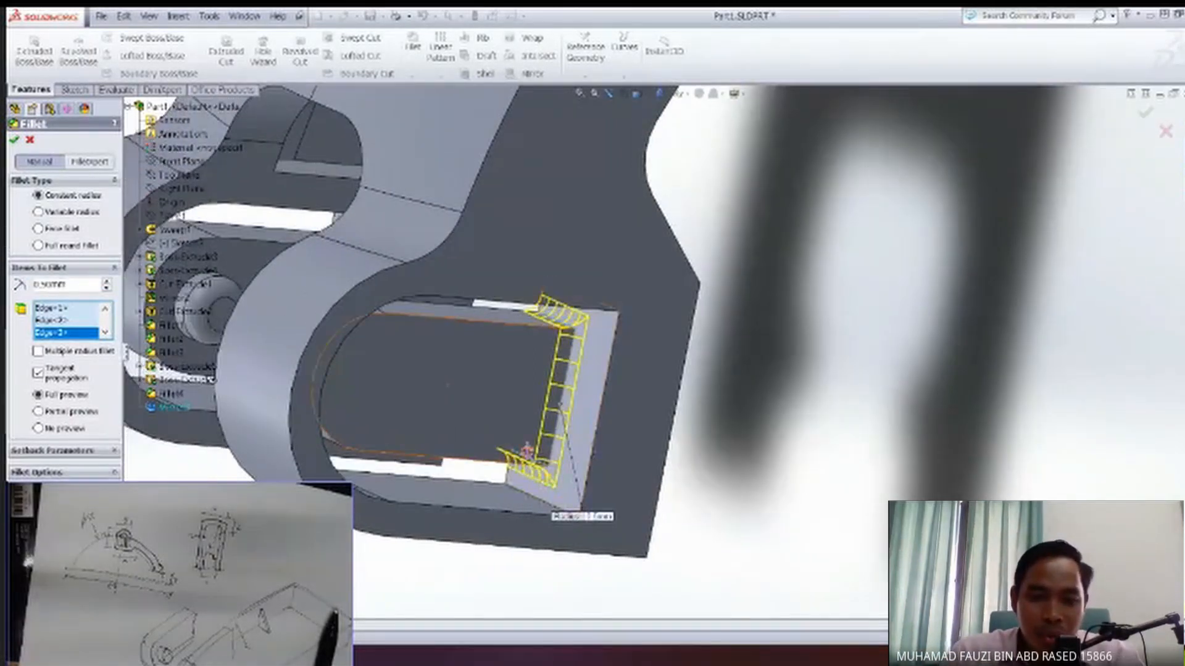
middle_drag(526, 450, 564, 397)
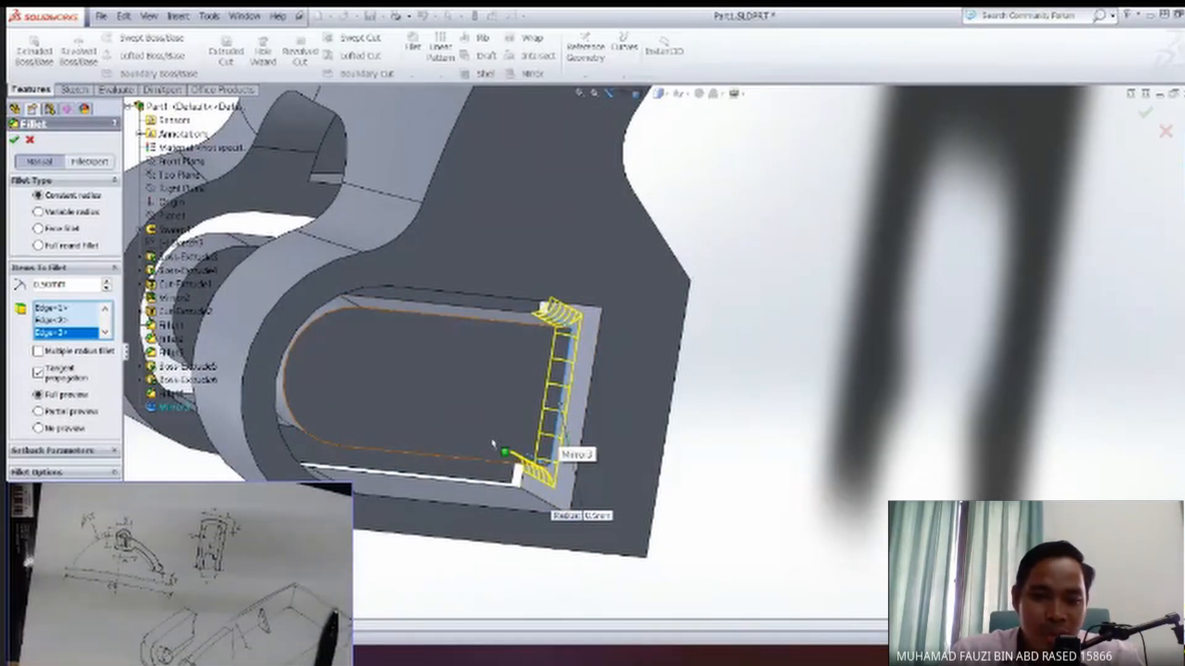
middle_drag(563, 422, 574, 398)
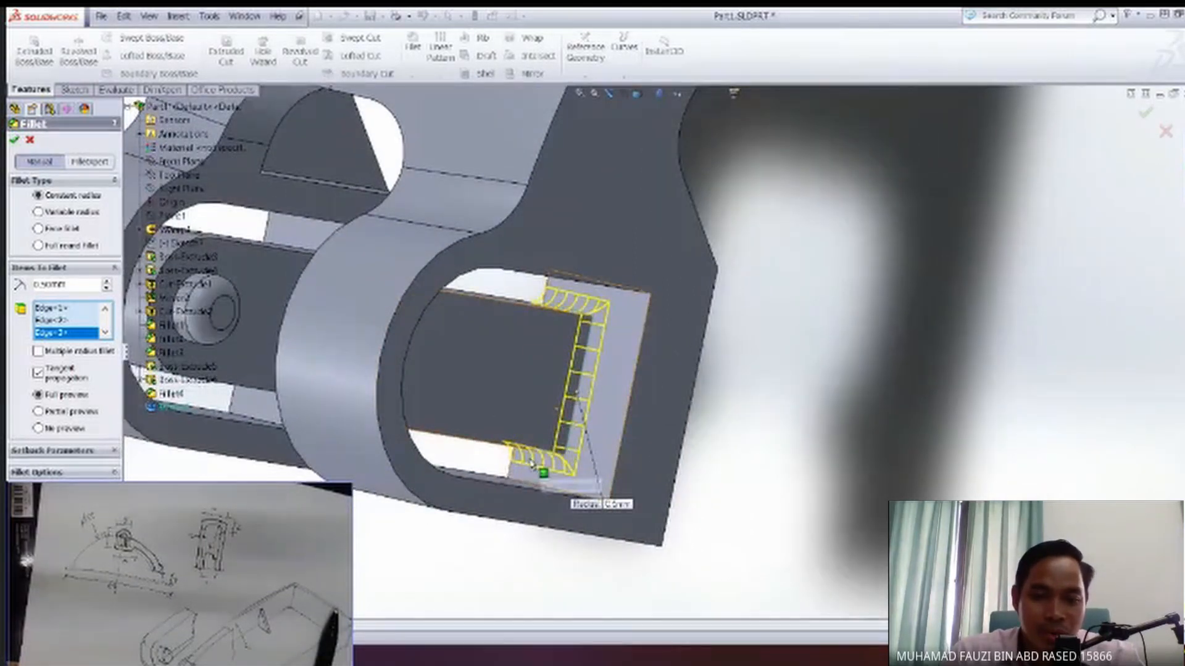
click(13, 140)
Apply a 0.5 mm constant-radius fillet to the matching three straight-end edges of the boss in the opposite block's opening.
middle_drag(494, 393, 156, 230)
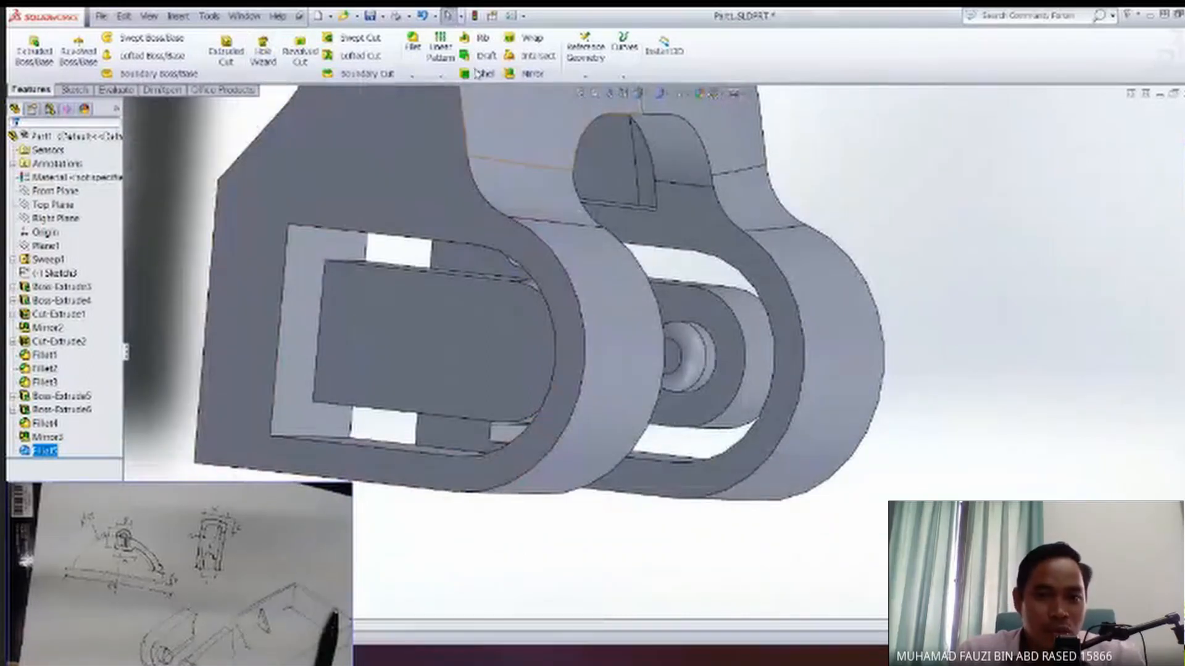
click(412, 44)
click(325, 278)
middle_drag(347, 285, 348, 323)
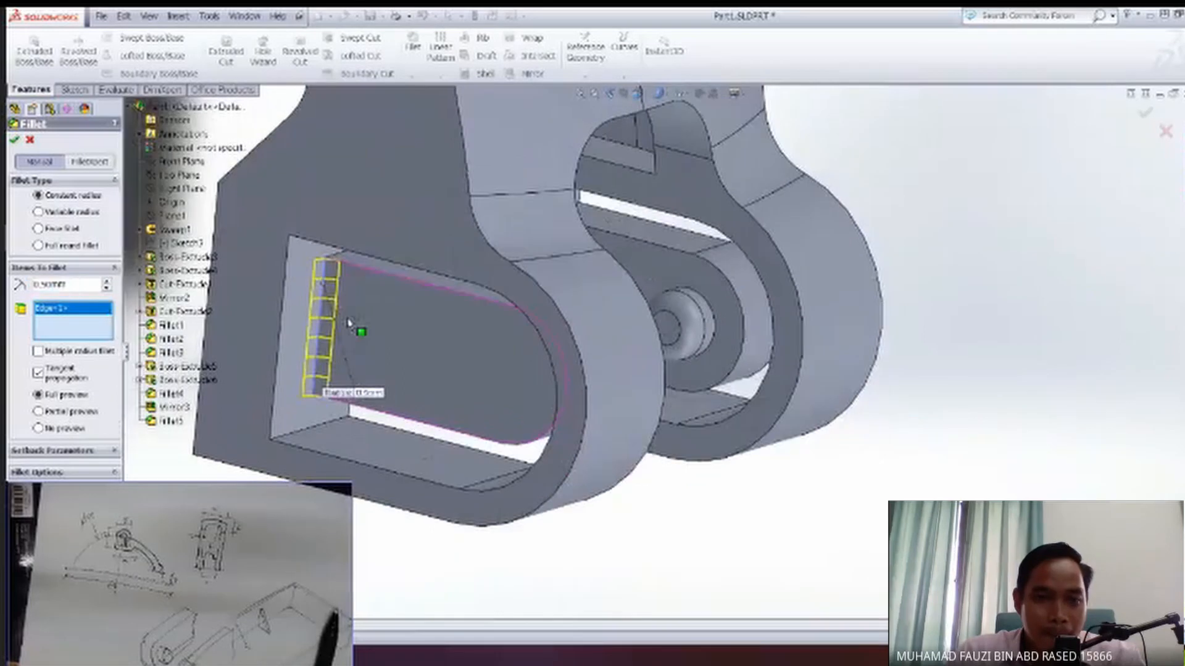
click(345, 254)
middle_drag(372, 346, 521, 514)
click(516, 519)
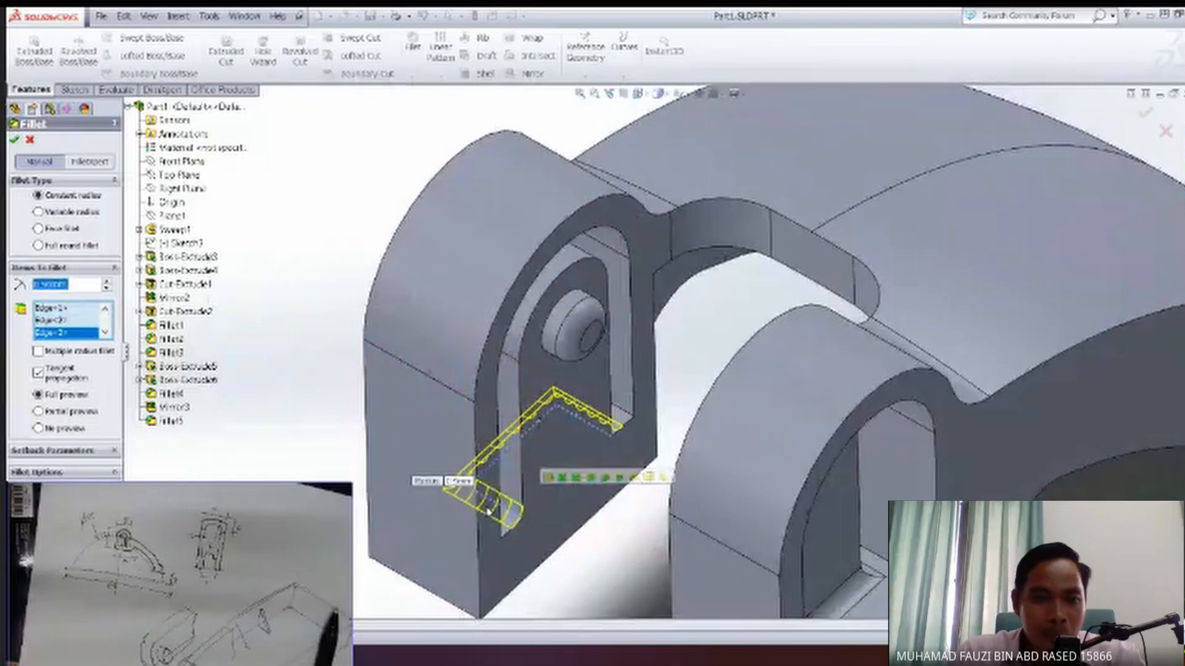
click(15, 140)
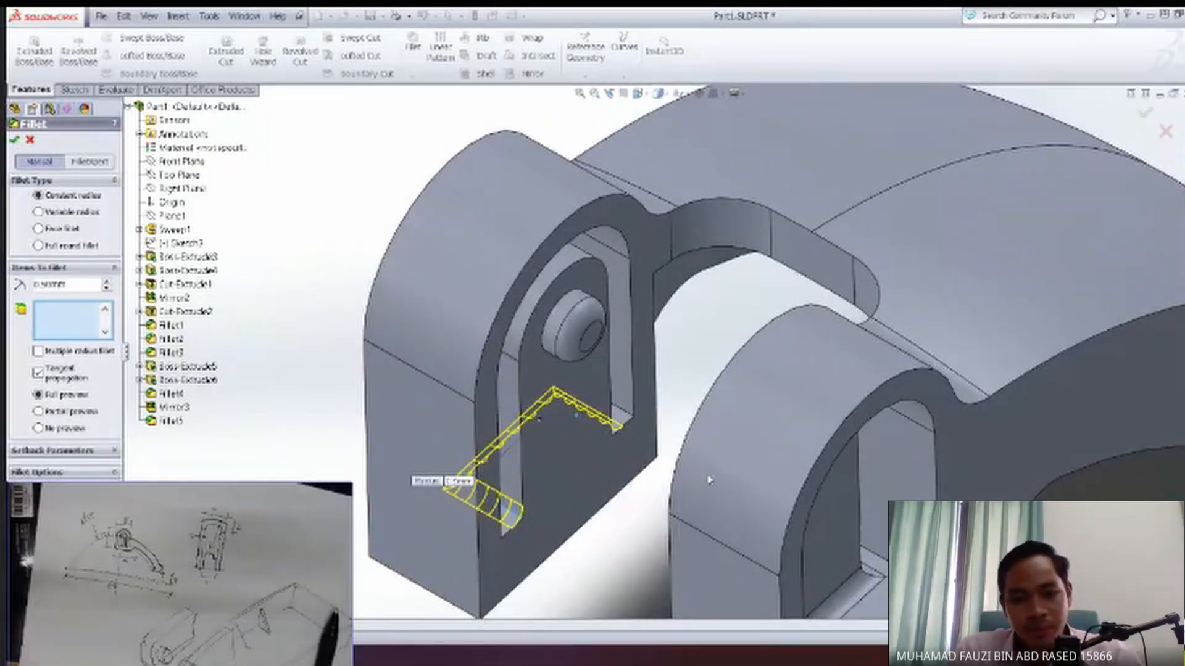
Show the whole part in the isometric view.
middle_drag(734, 442, 806, 471)
key(space)
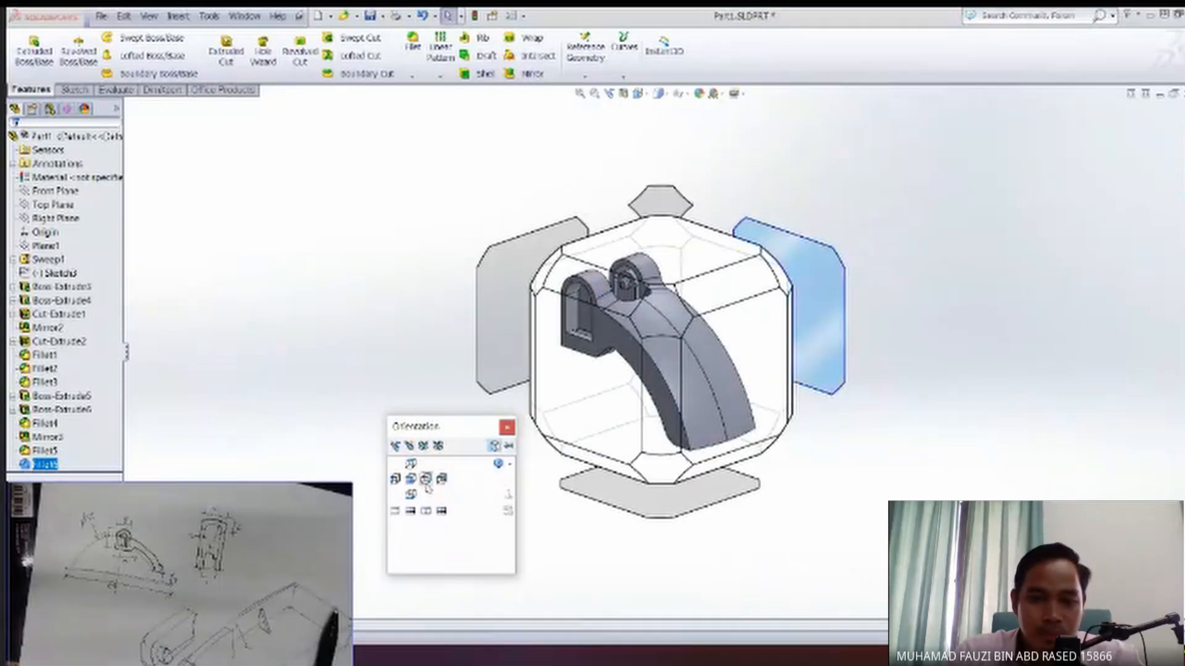
click(427, 486)
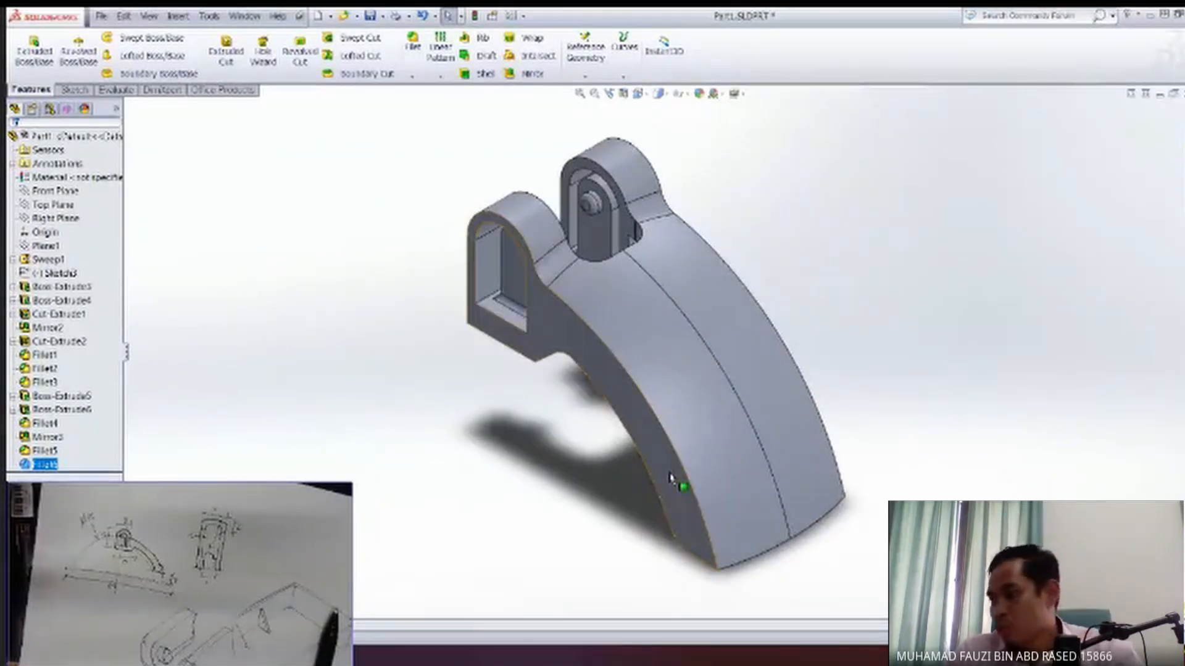